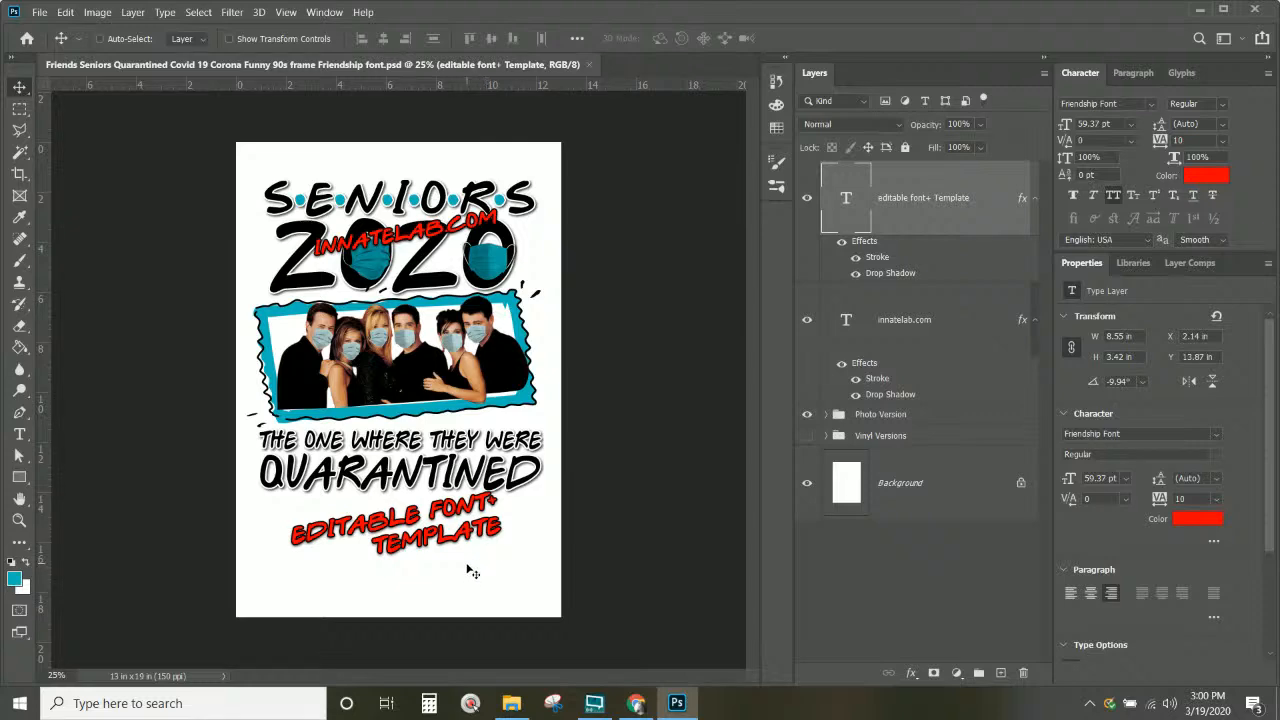
Step: Zoom in on the tee design in Photoshop
key(ctrl+plus)
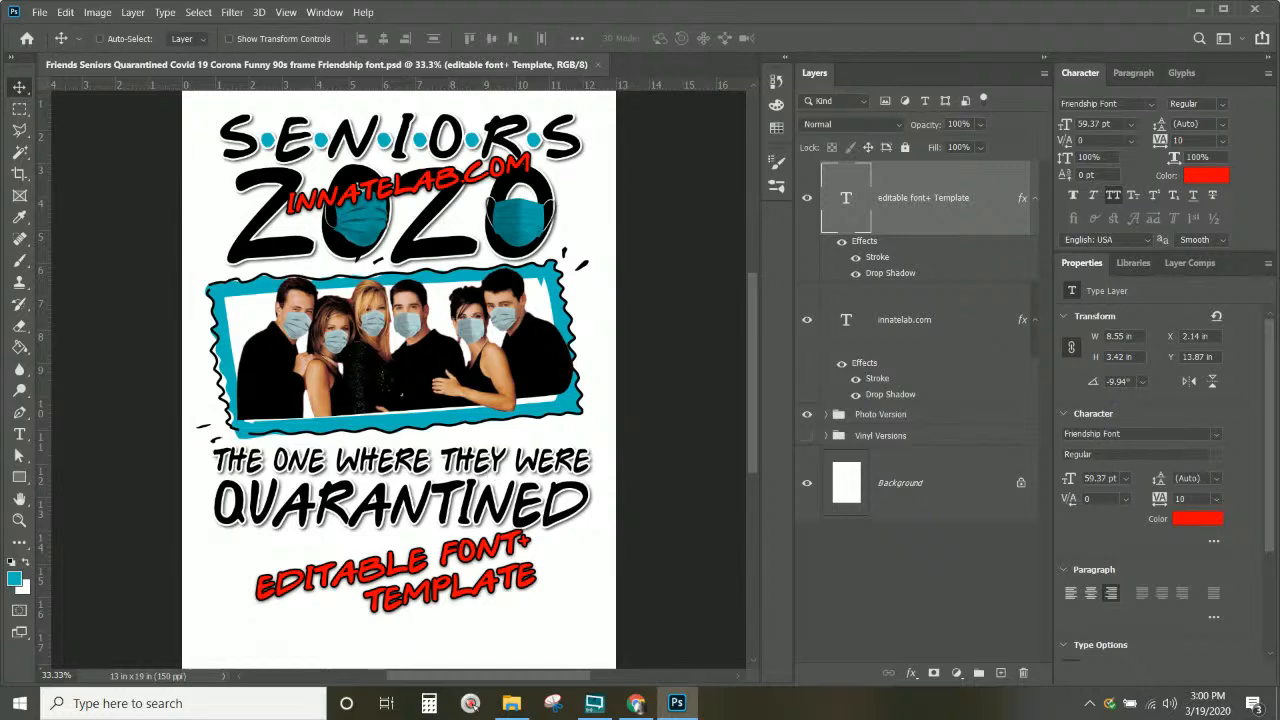
key(alt+Tab)
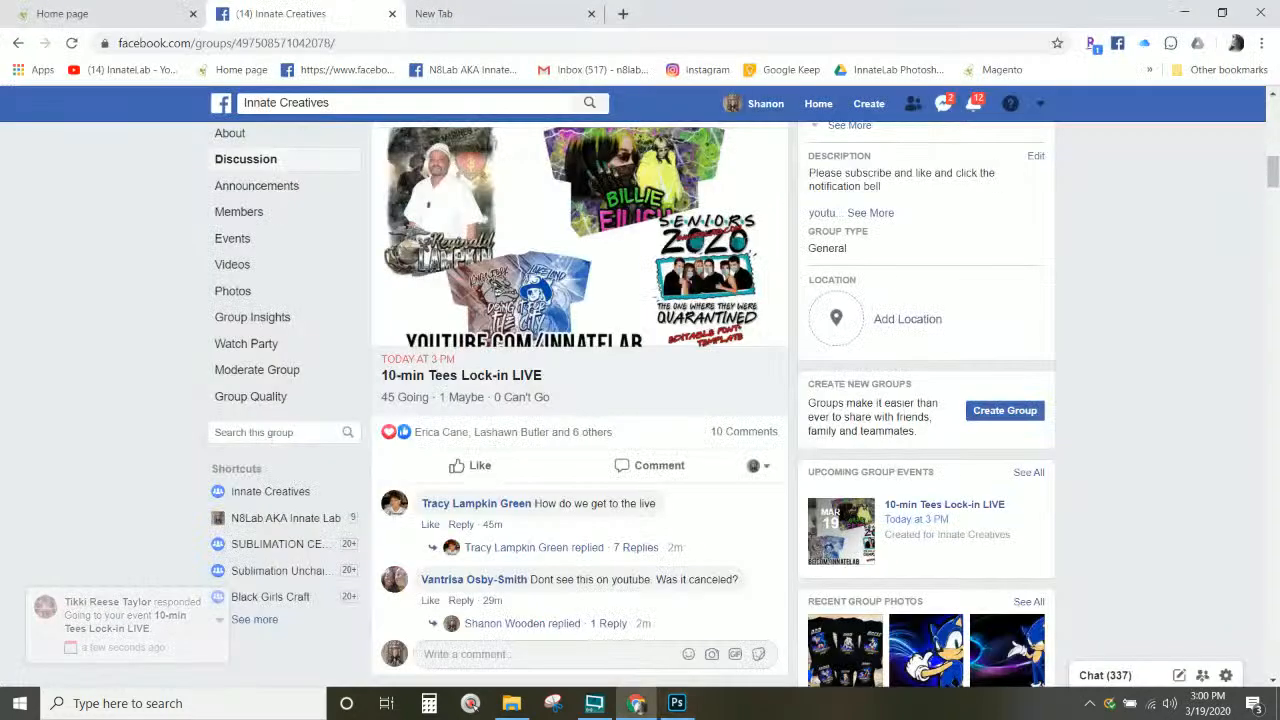
key(alt+Tab)
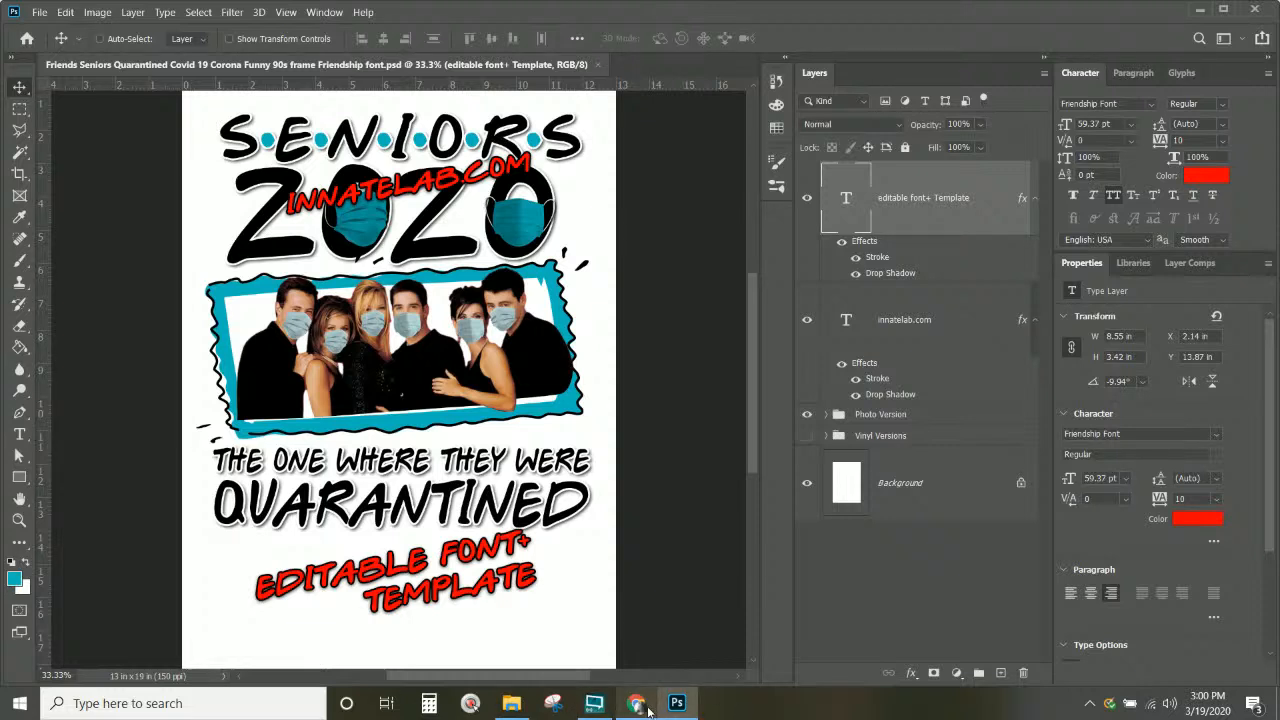
Step: Bring the Facebook group up in Chrome and view its About page
mouse_move(648, 710)
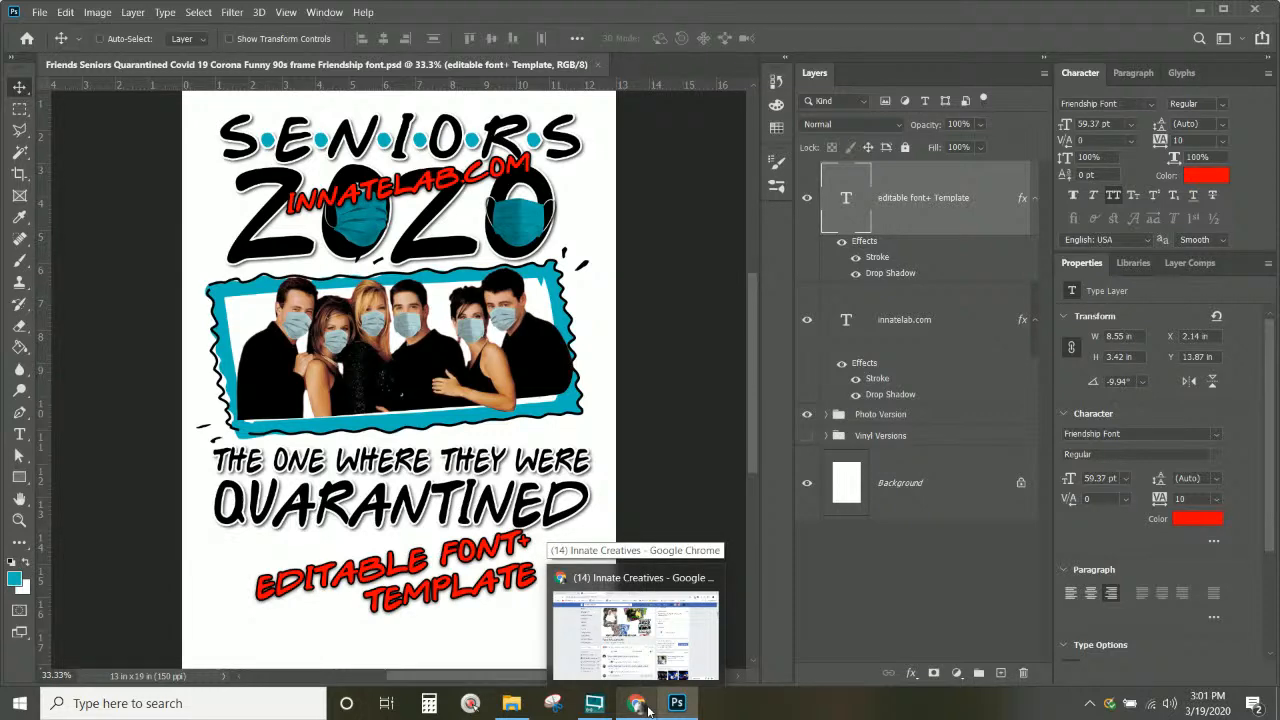
click(648, 710)
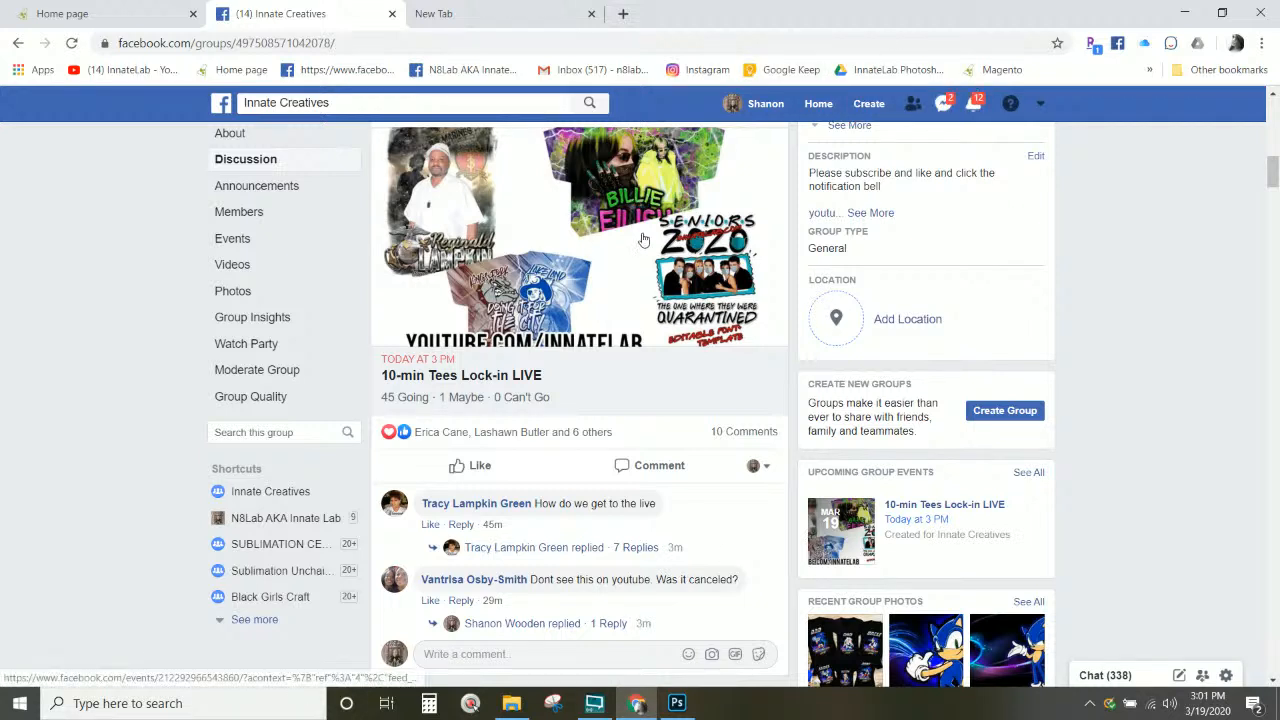
scroll(640, 245, up, 3)
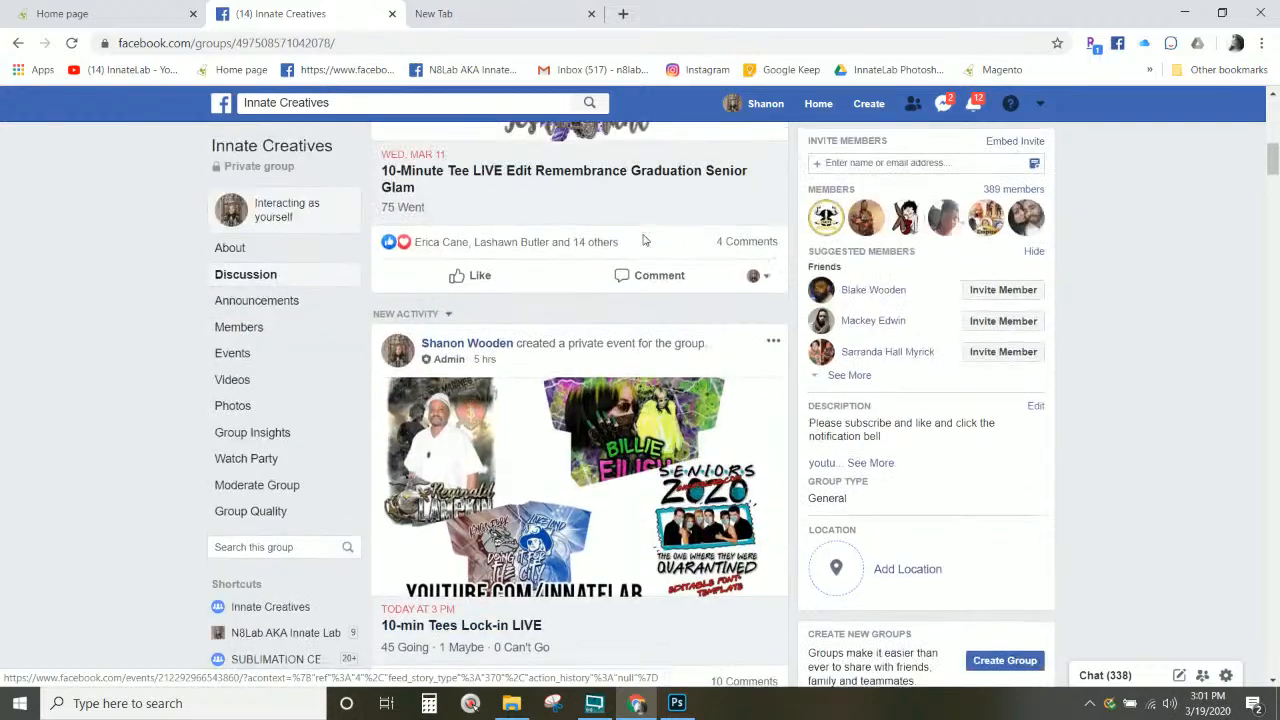
click(230, 249)
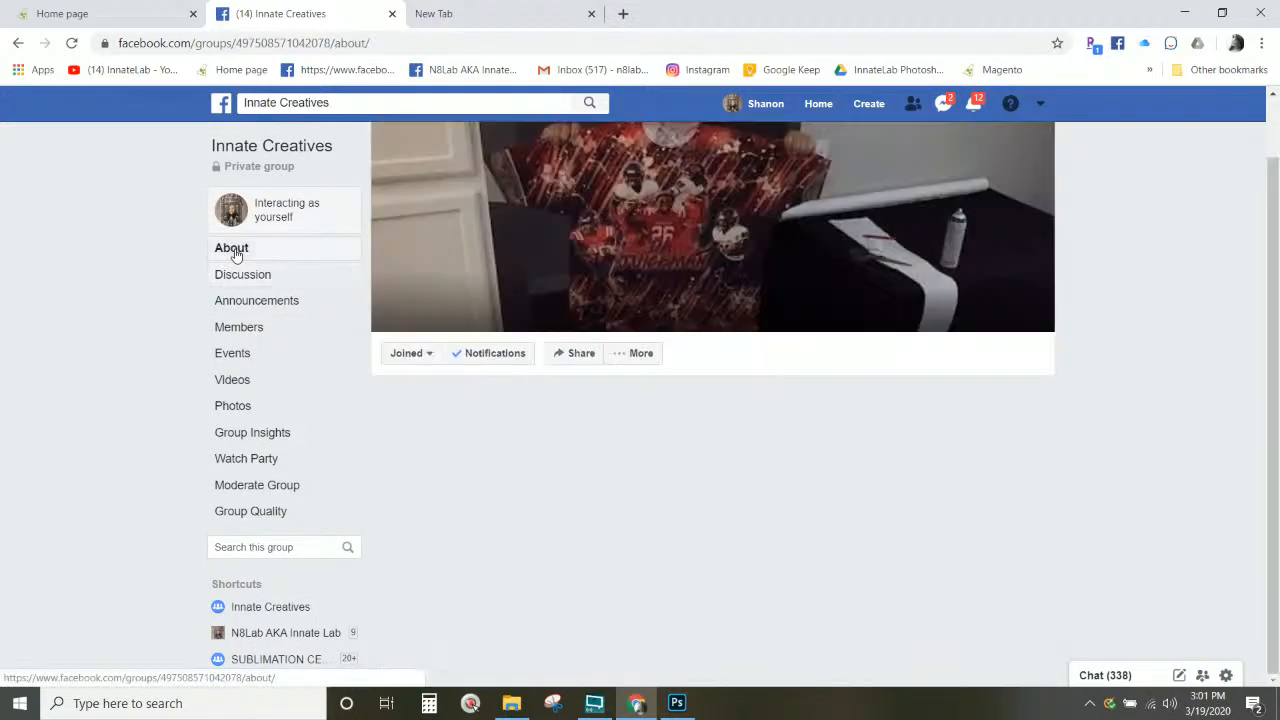
scroll(447, 286, down, 15)
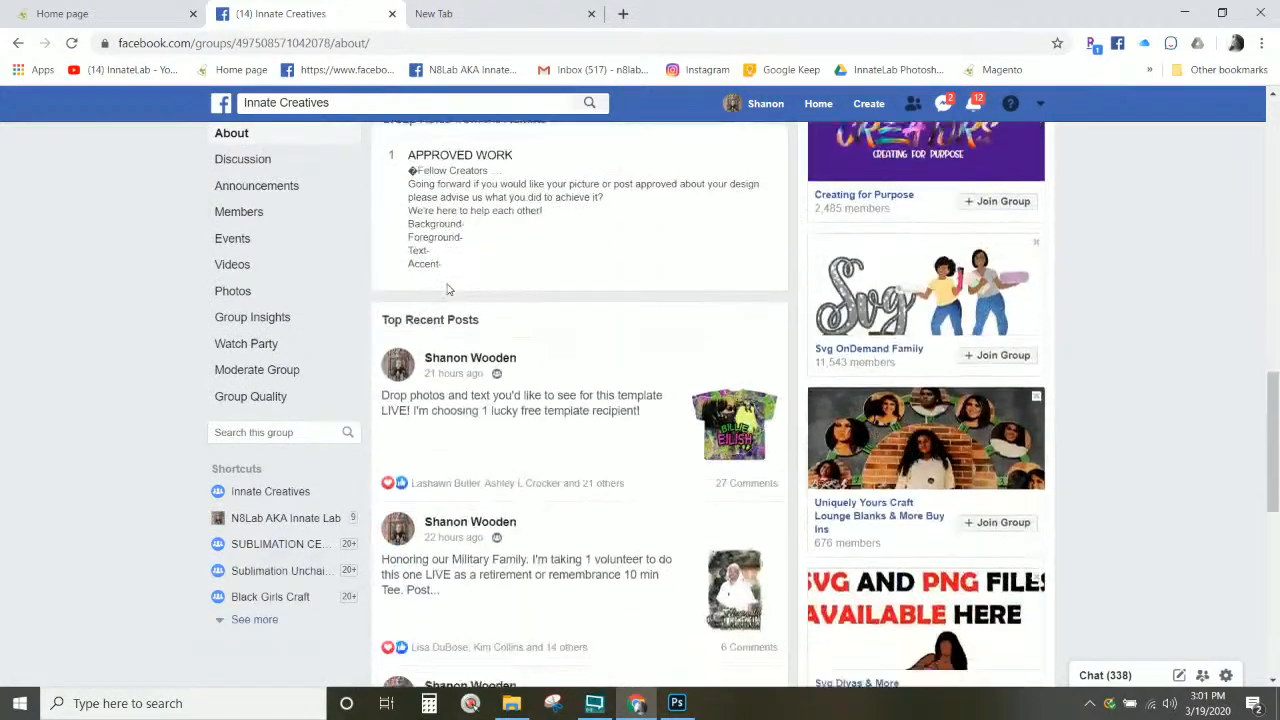
scroll(447, 290, down, 4)
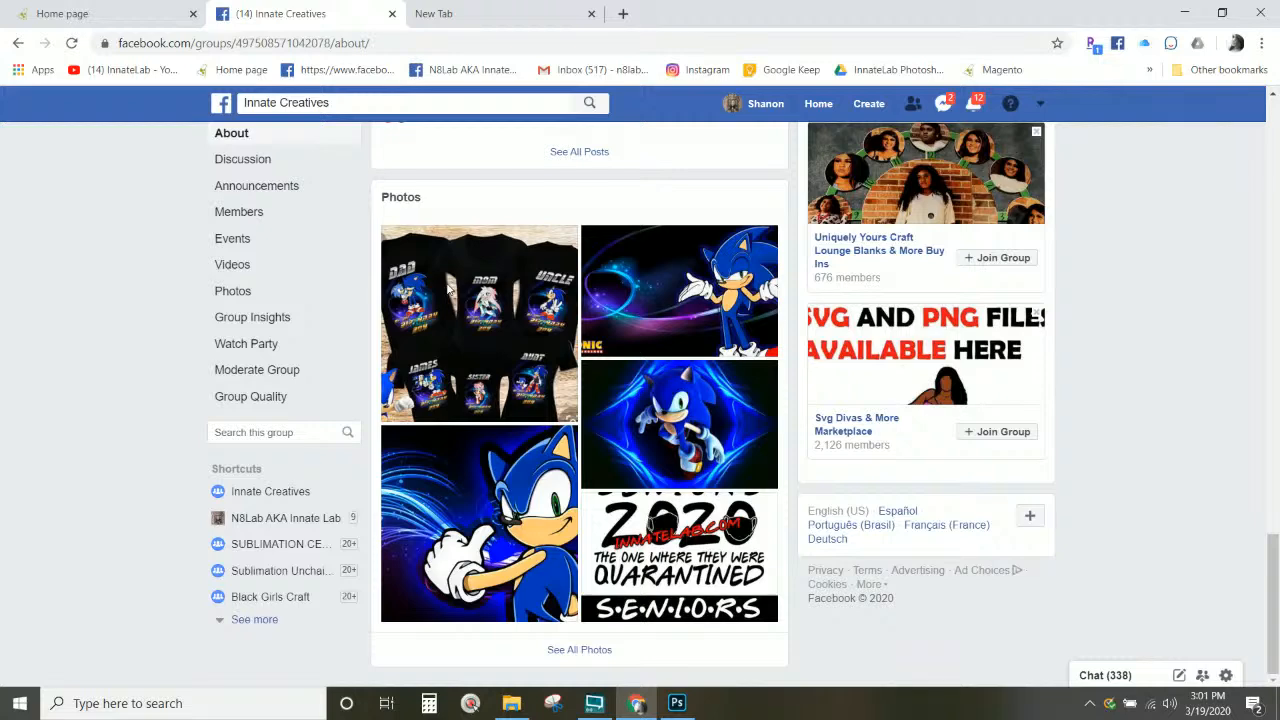
Step: Close the empty New Tab and the N8LAB home page tab
click(591, 14)
click(133, 20)
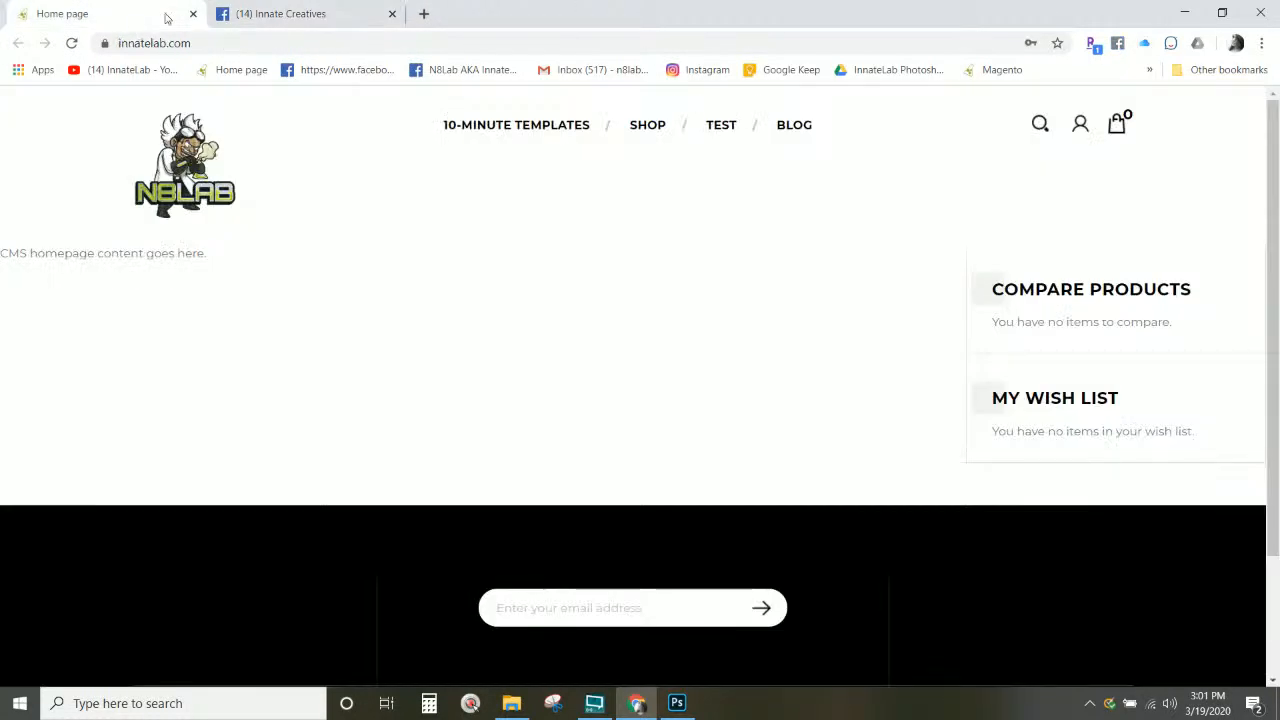
click(194, 14)
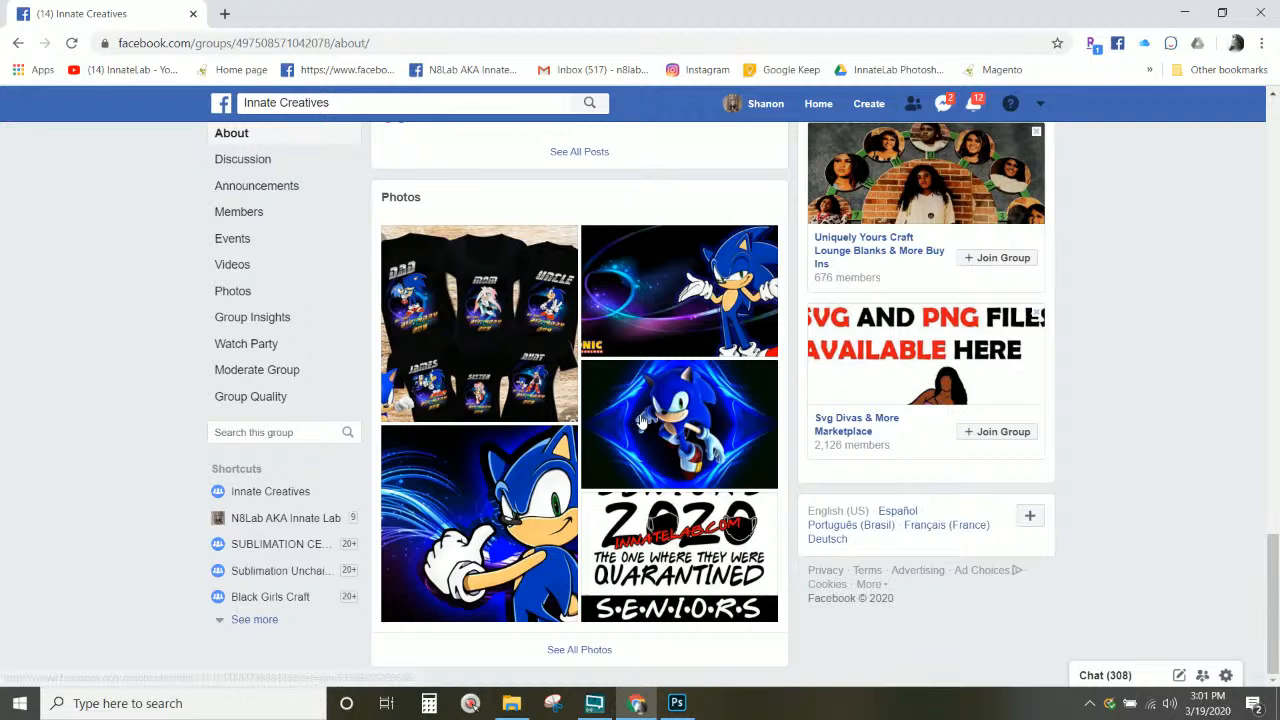
Step: Return to the group's Discussion feed and scroll down to the Seniors 2020 template post
scroll(632, 426, up, 1)
scroll(632, 426, down, 1)
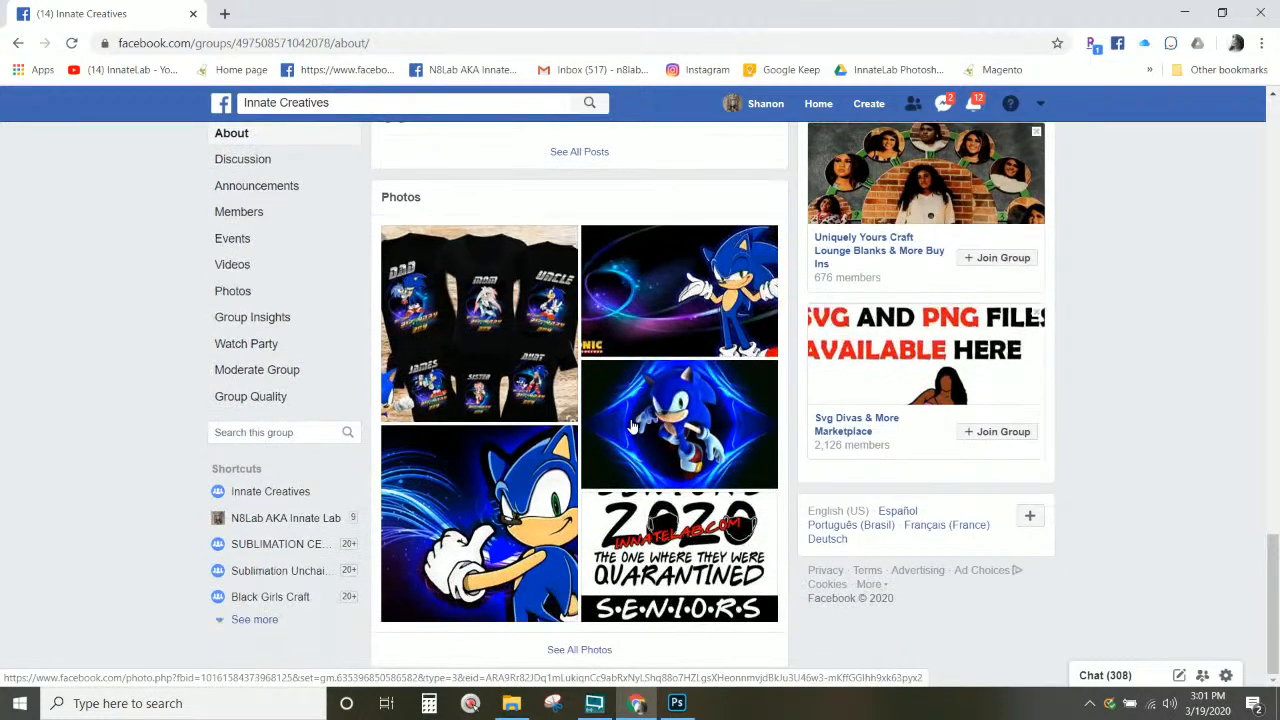
scroll(632, 426, up, 2)
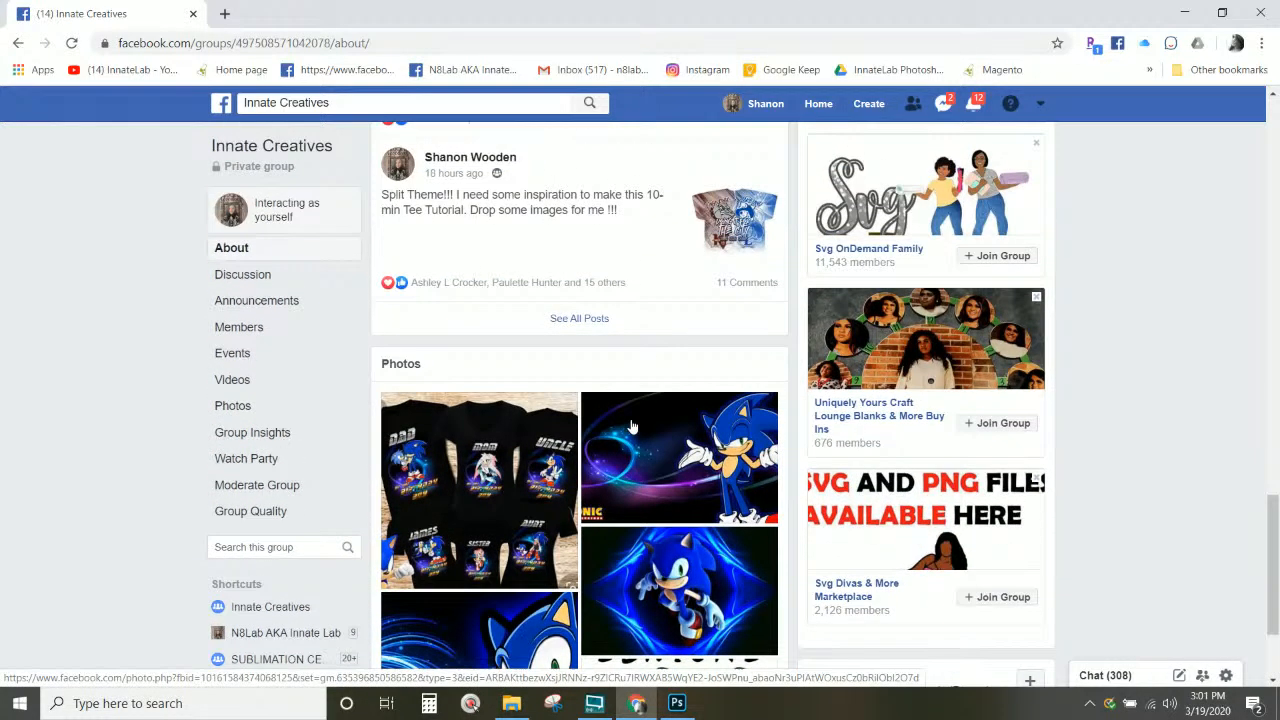
scroll(632, 426, down, 2)
scroll(584, 430, up, 20)
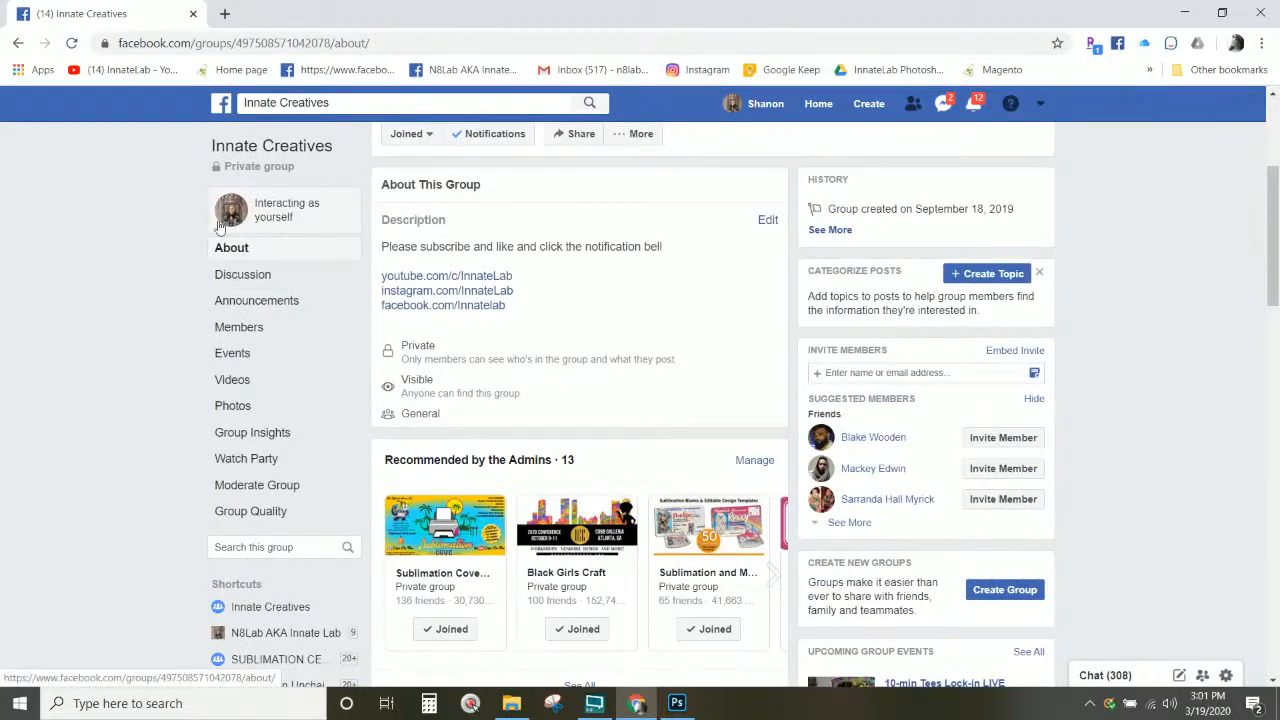
click(237, 148)
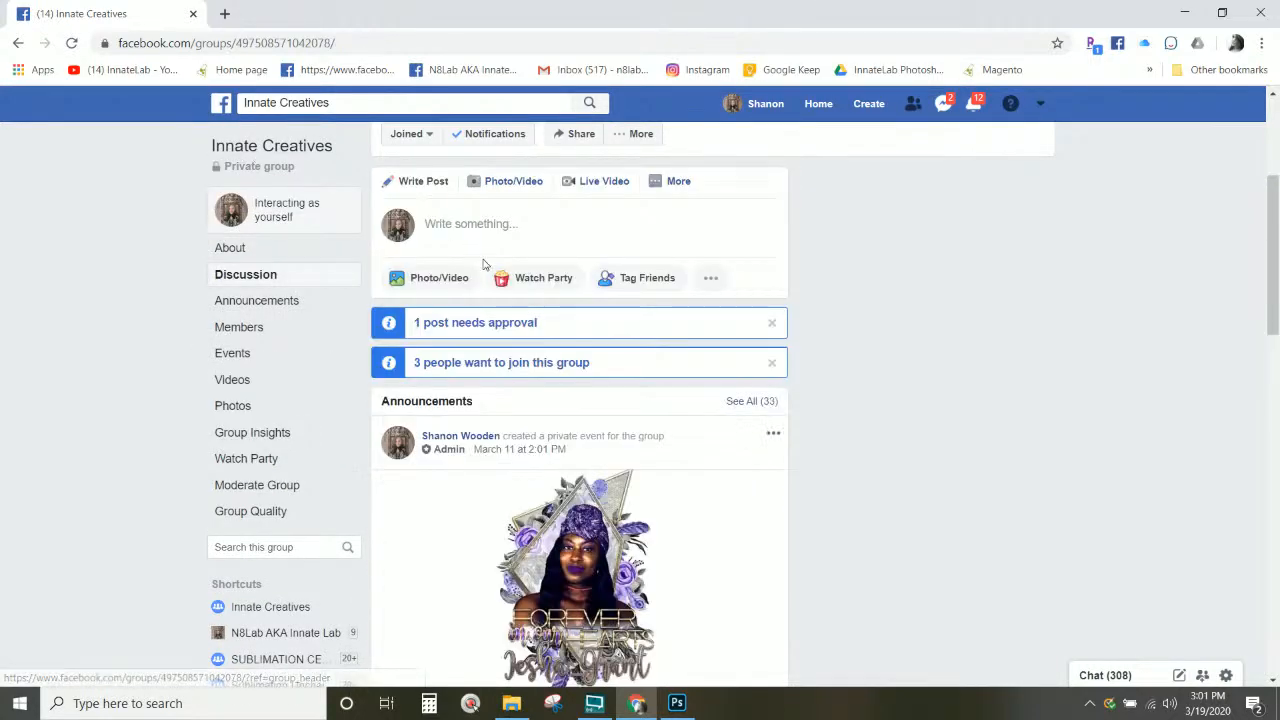
scroll(486, 289, down, 10)
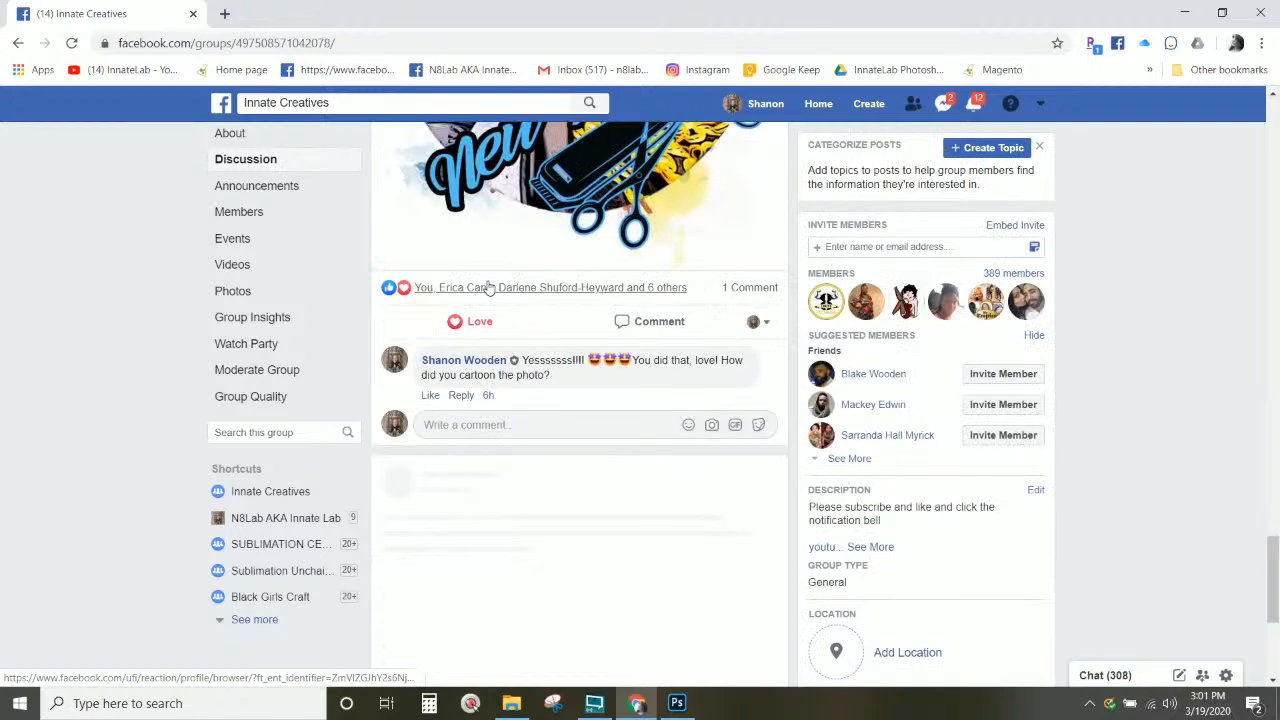
scroll(489, 287, down, 5)
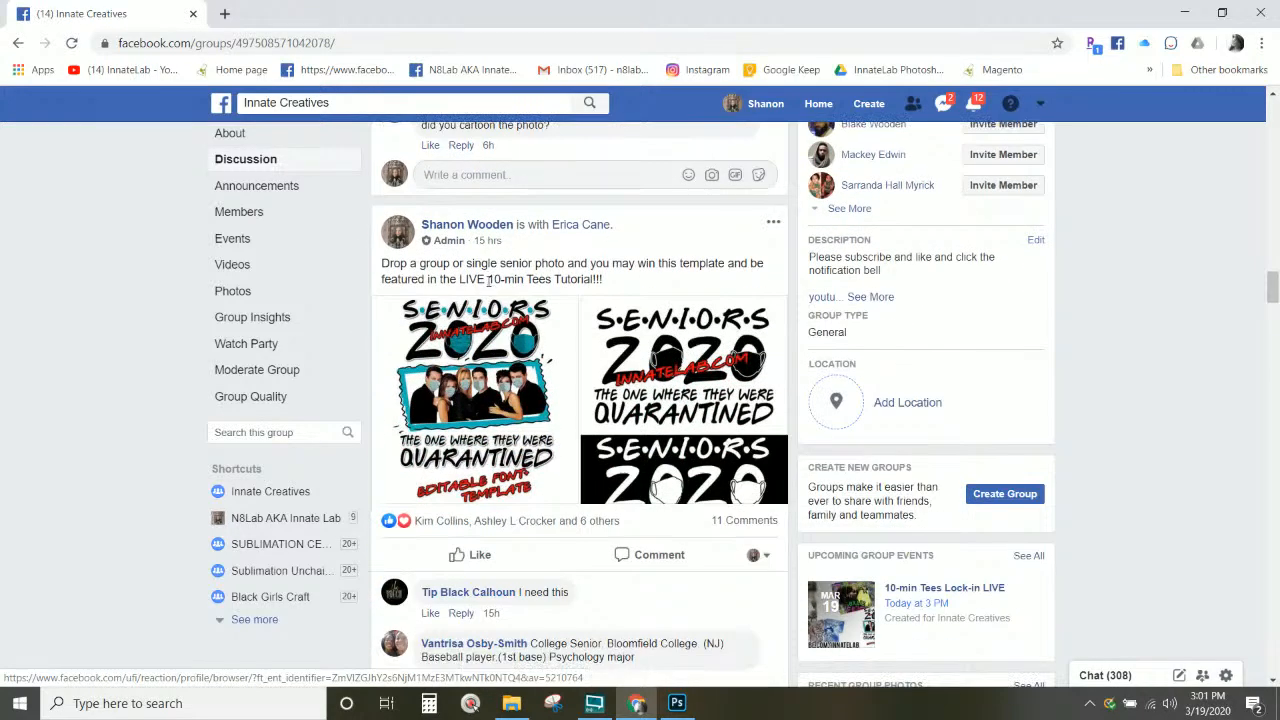
scroll(489, 287, down, 1)
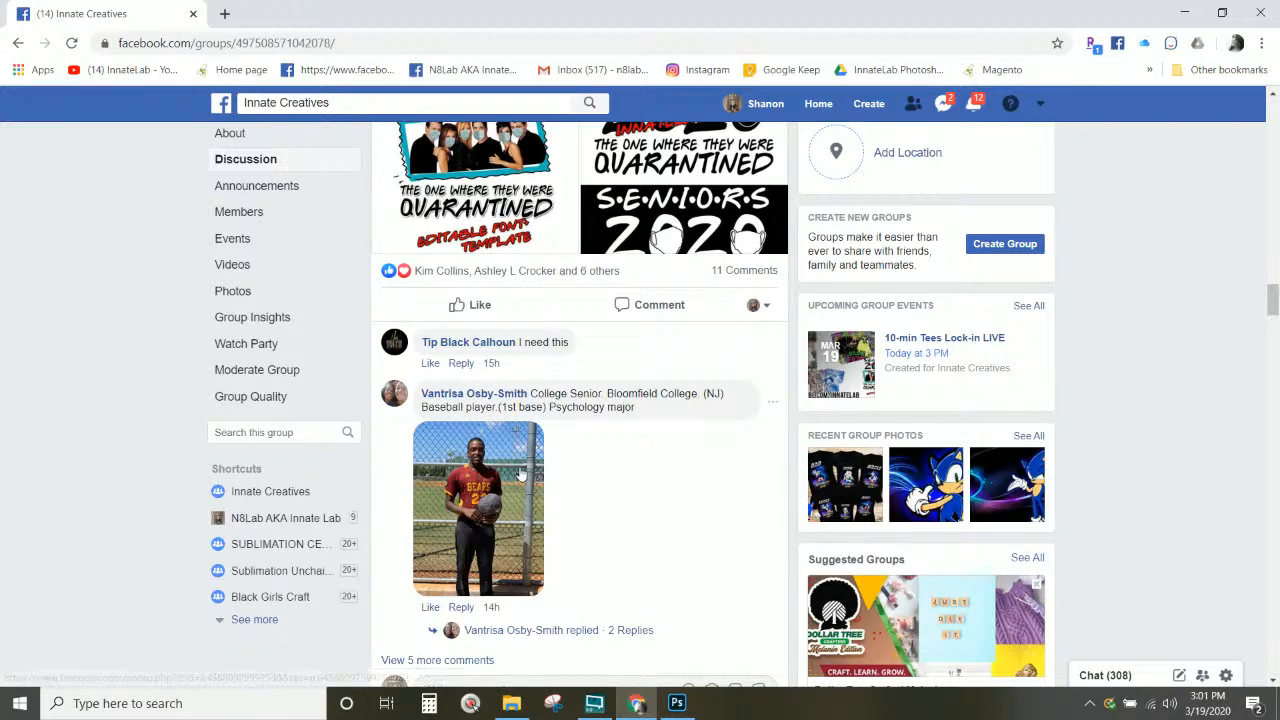
Step: Copy the commenter's name together with the full comment text
drag(421, 394, 528, 394)
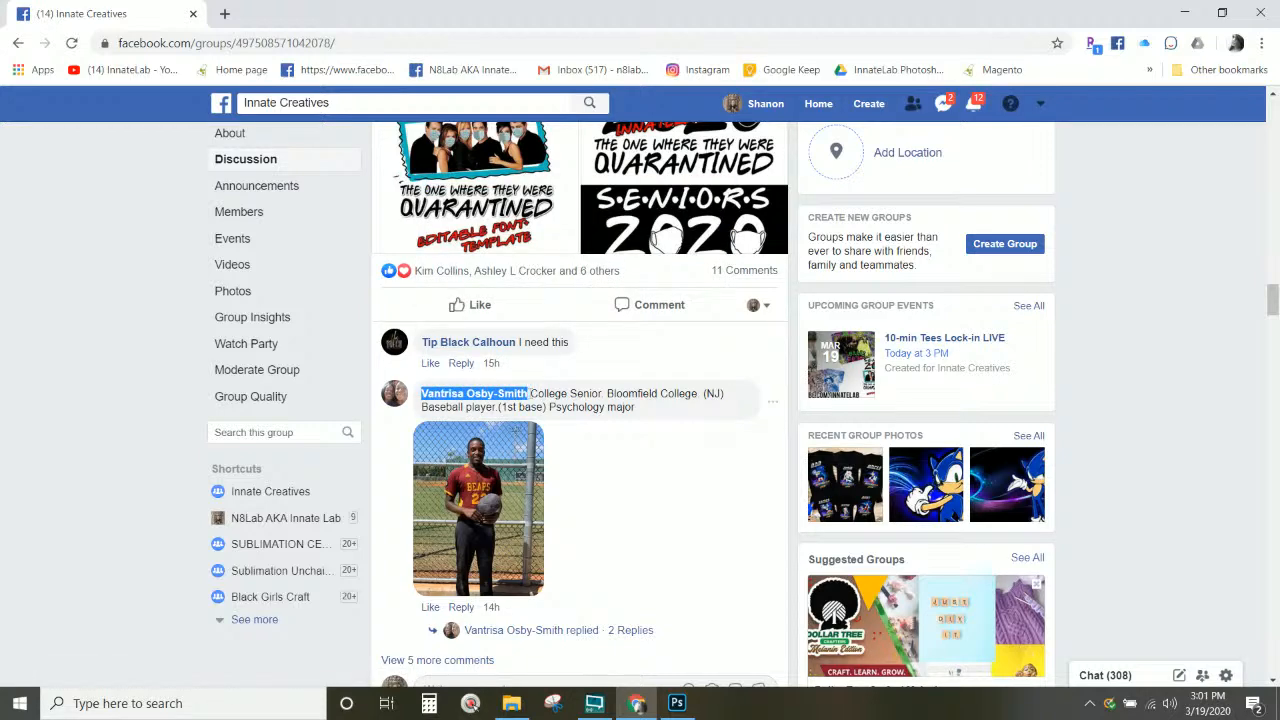
right_click(460, 396)
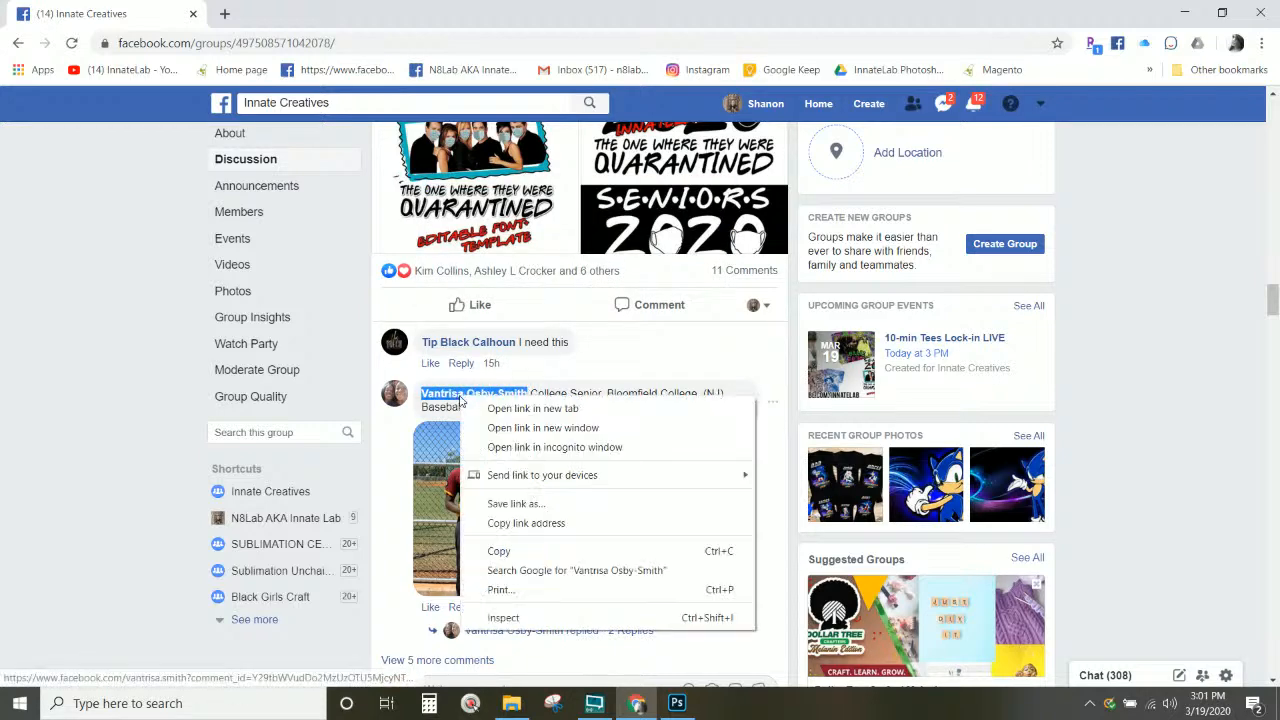
click(518, 549)
click(636, 421)
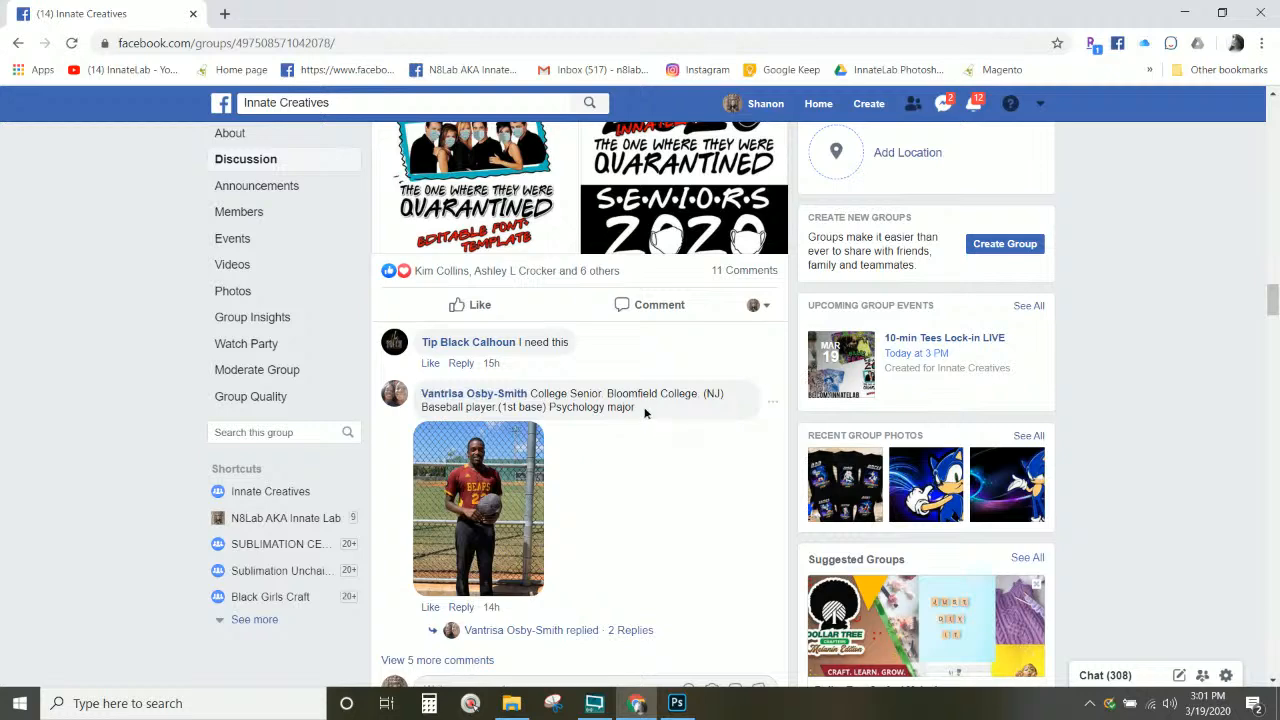
drag(644, 412, 413, 404)
right_click(583, 408)
click(603, 421)
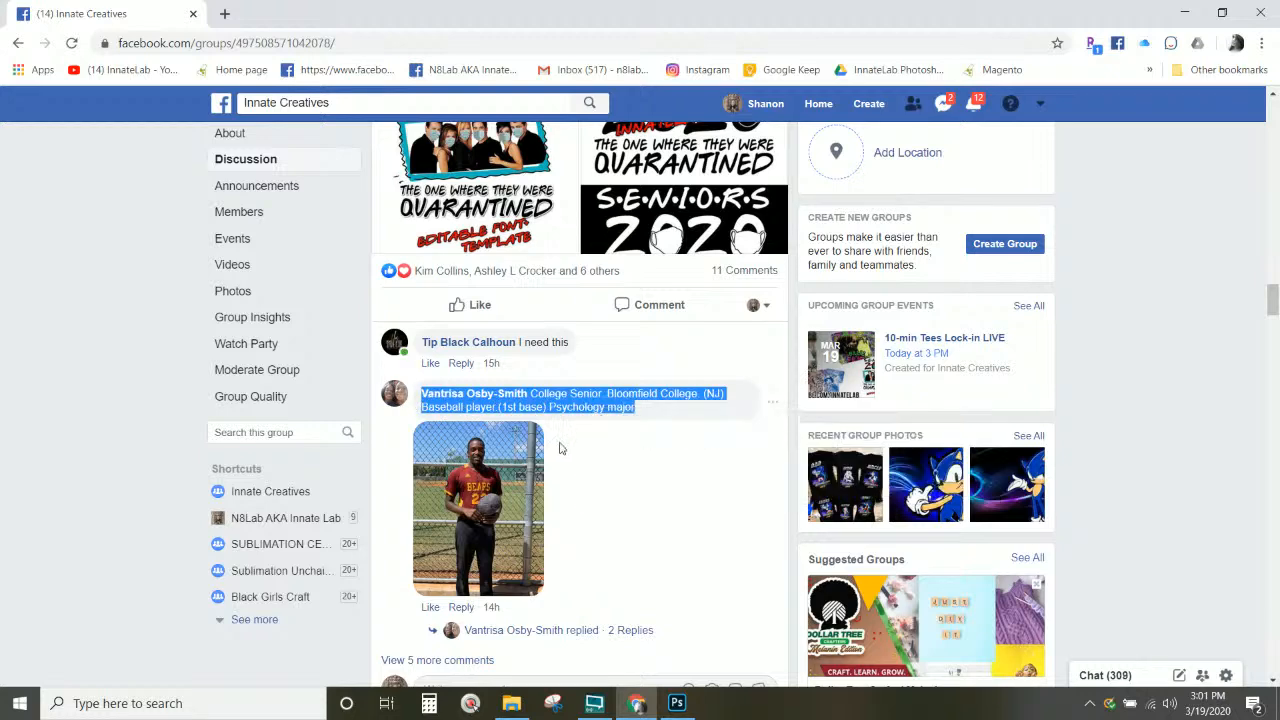
Step: Save the baseball photo into the corona folder named with the copied comment, then close the viewer
scroll(560, 446, down, 3)
click(493, 317)
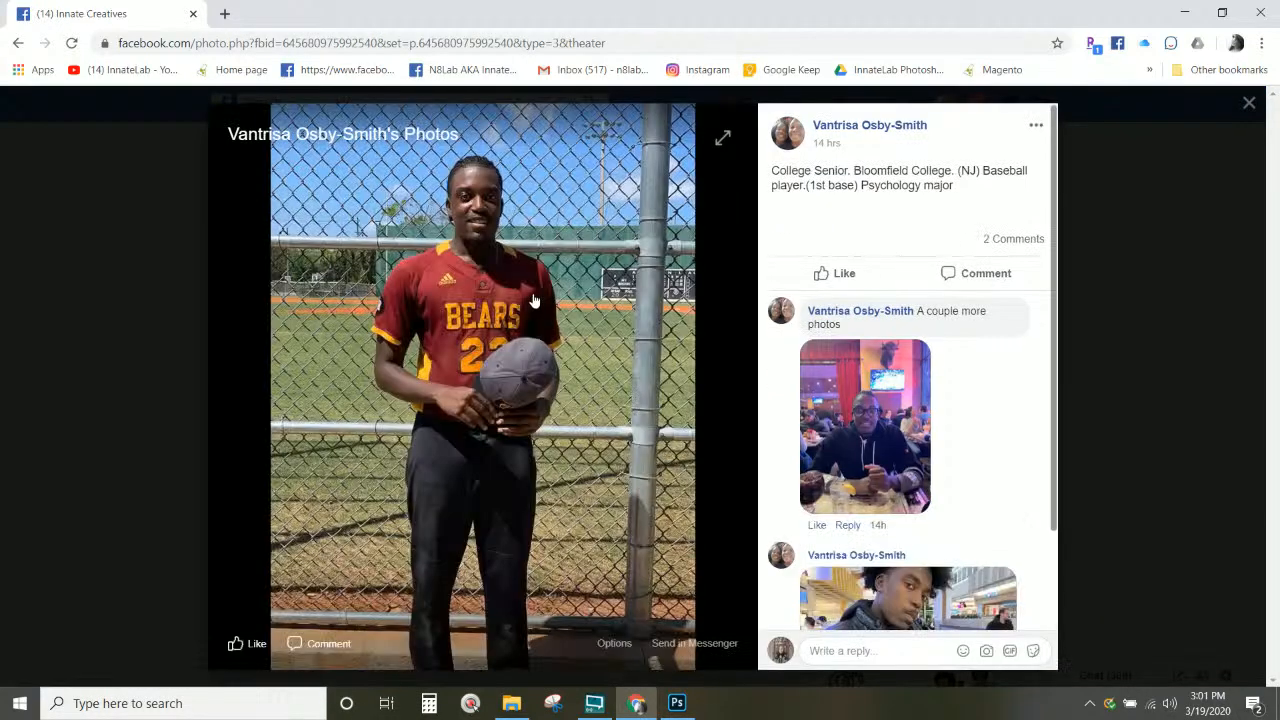
right_click(452, 322)
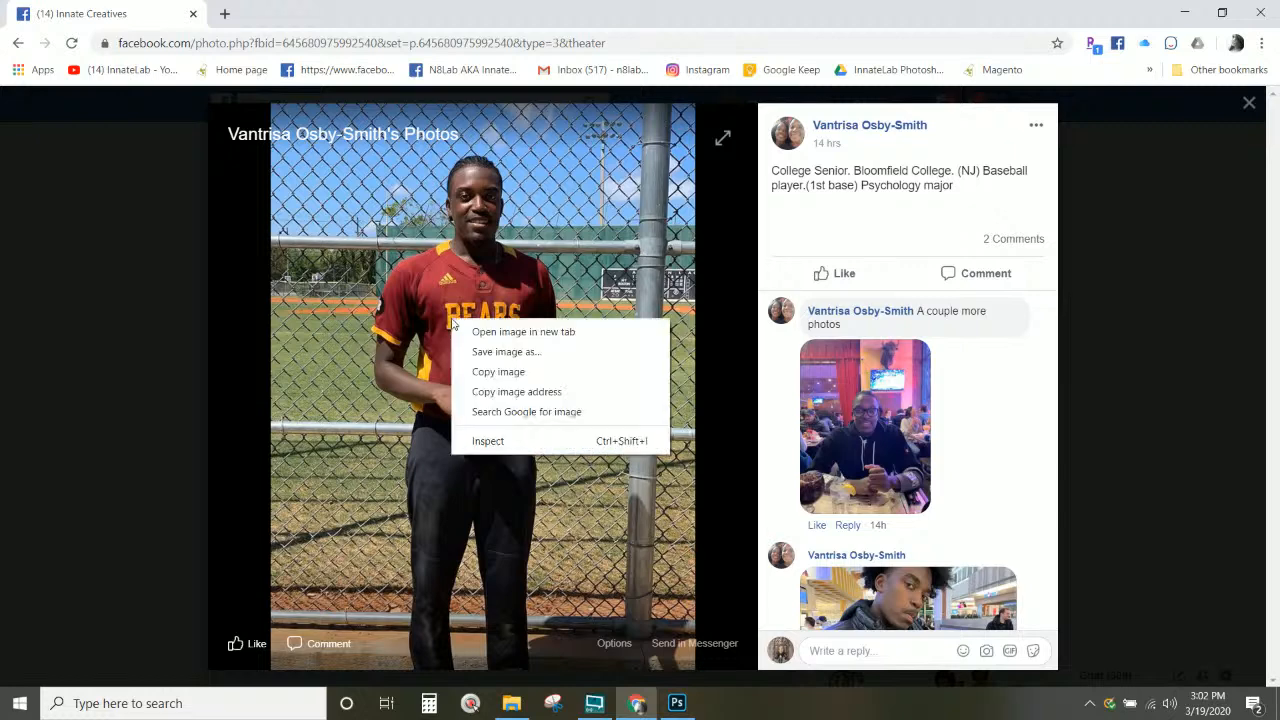
click(514, 352)
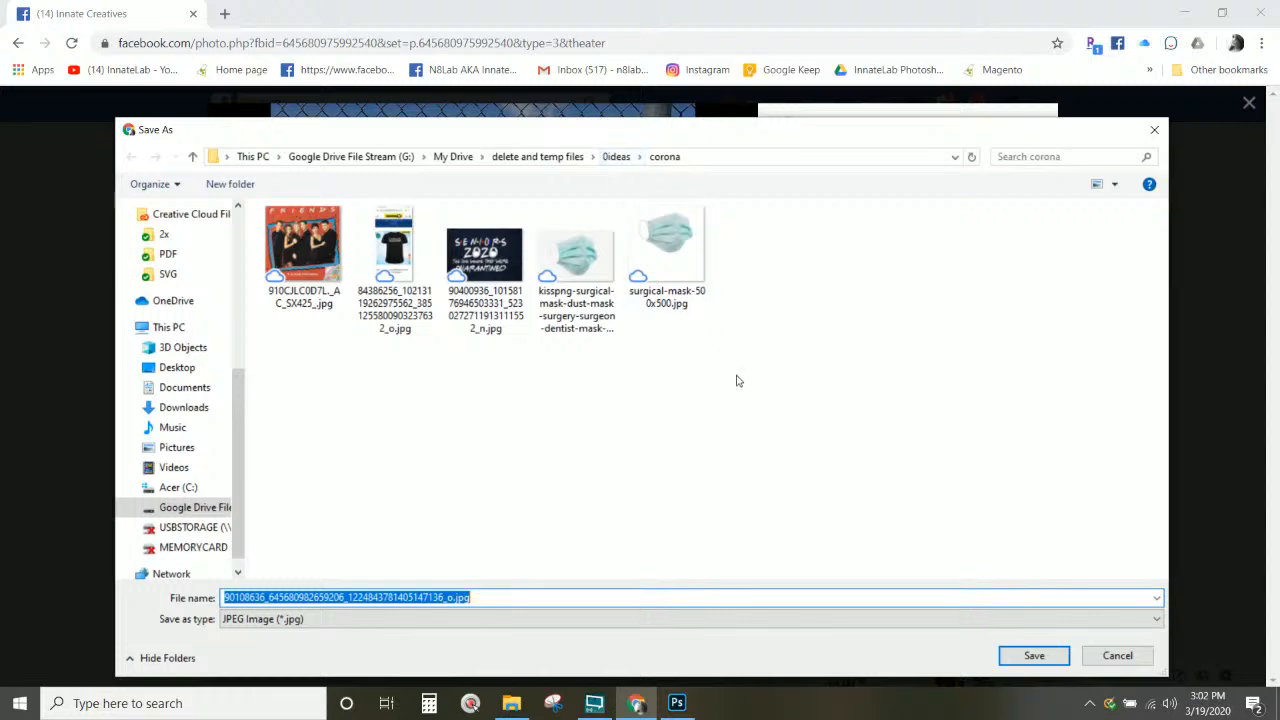
key(ctrl+v)
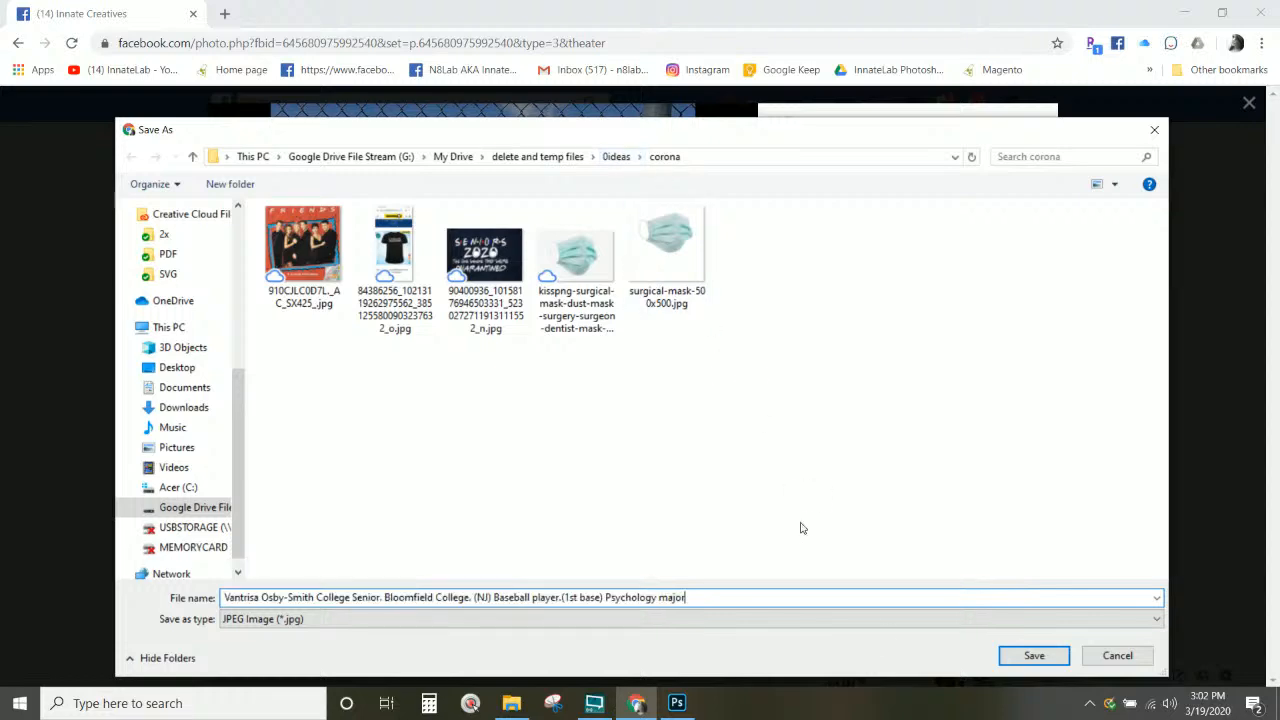
click(1034, 656)
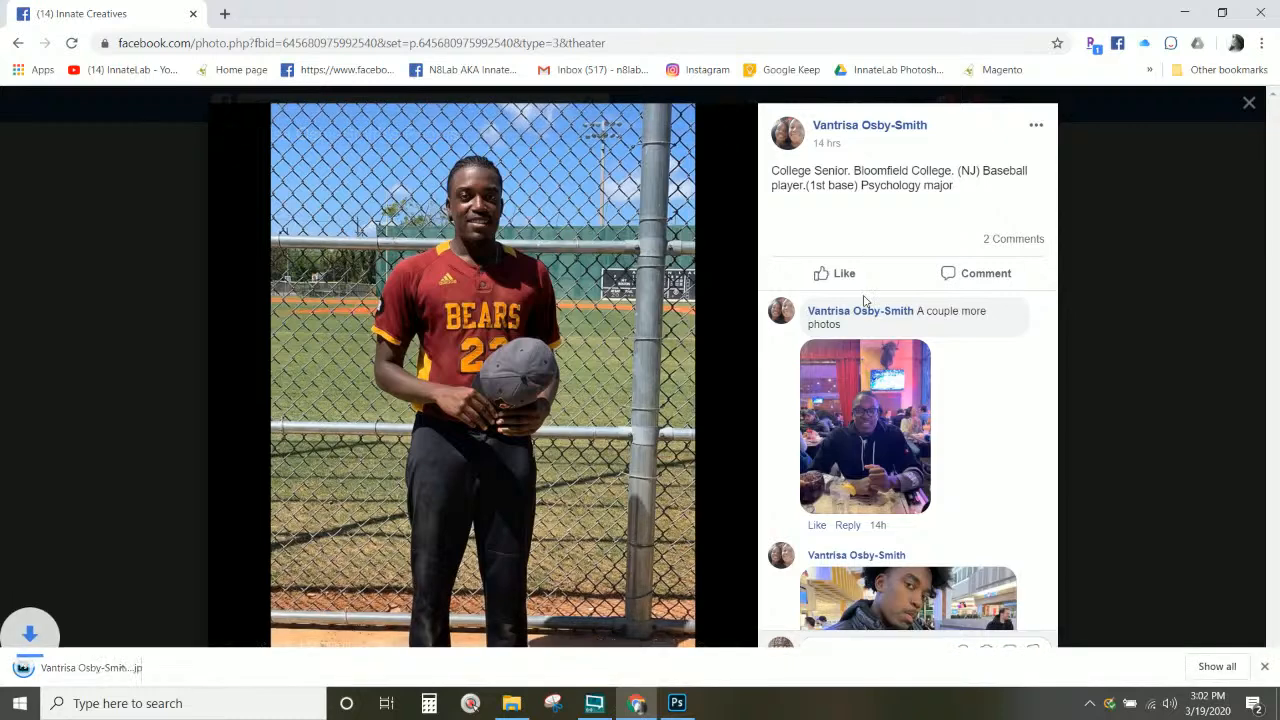
scroll(823, 330, down, 1)
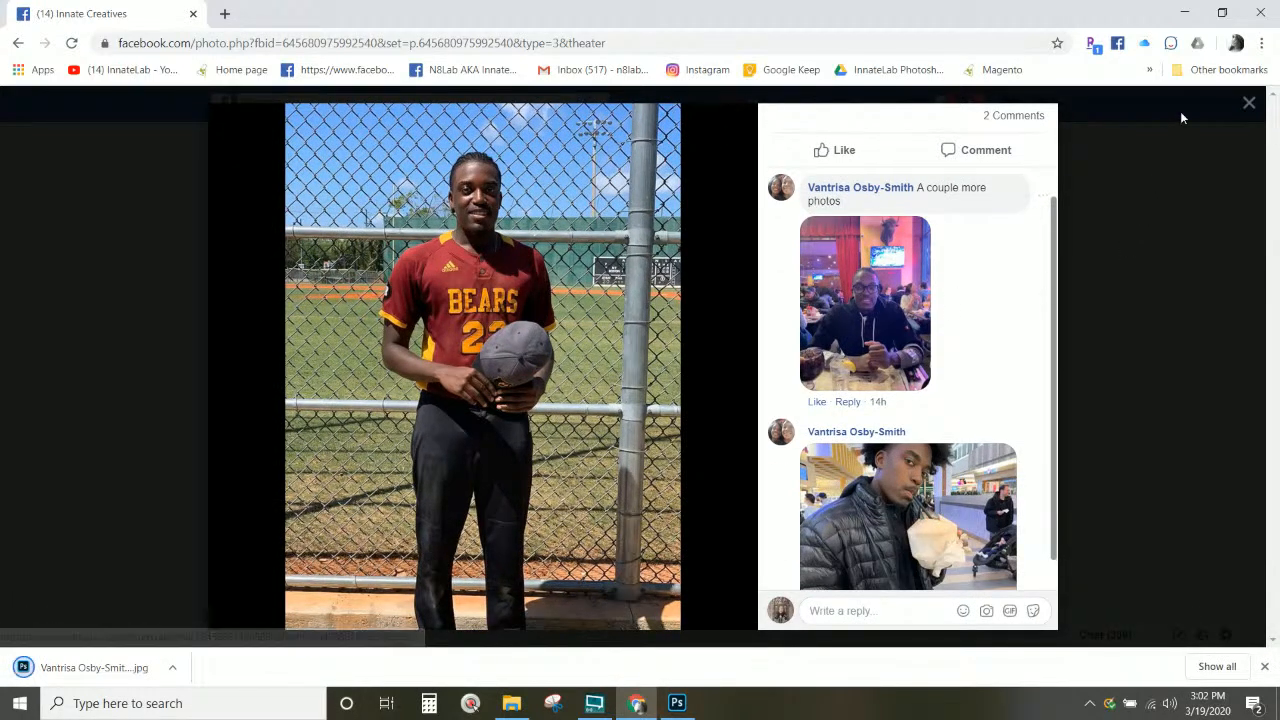
click(1249, 105)
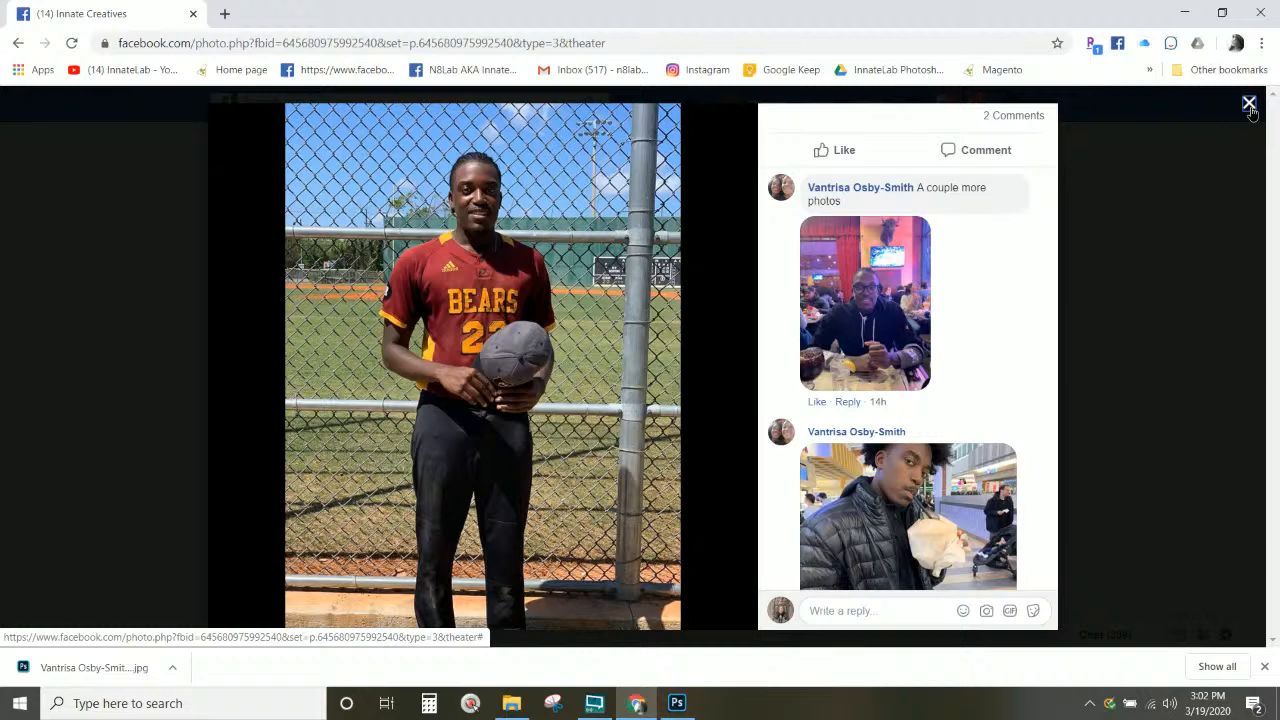
Step: Save the orange-framed portrait into the corona folder under its poster's copied name
scroll(571, 294, up, 3)
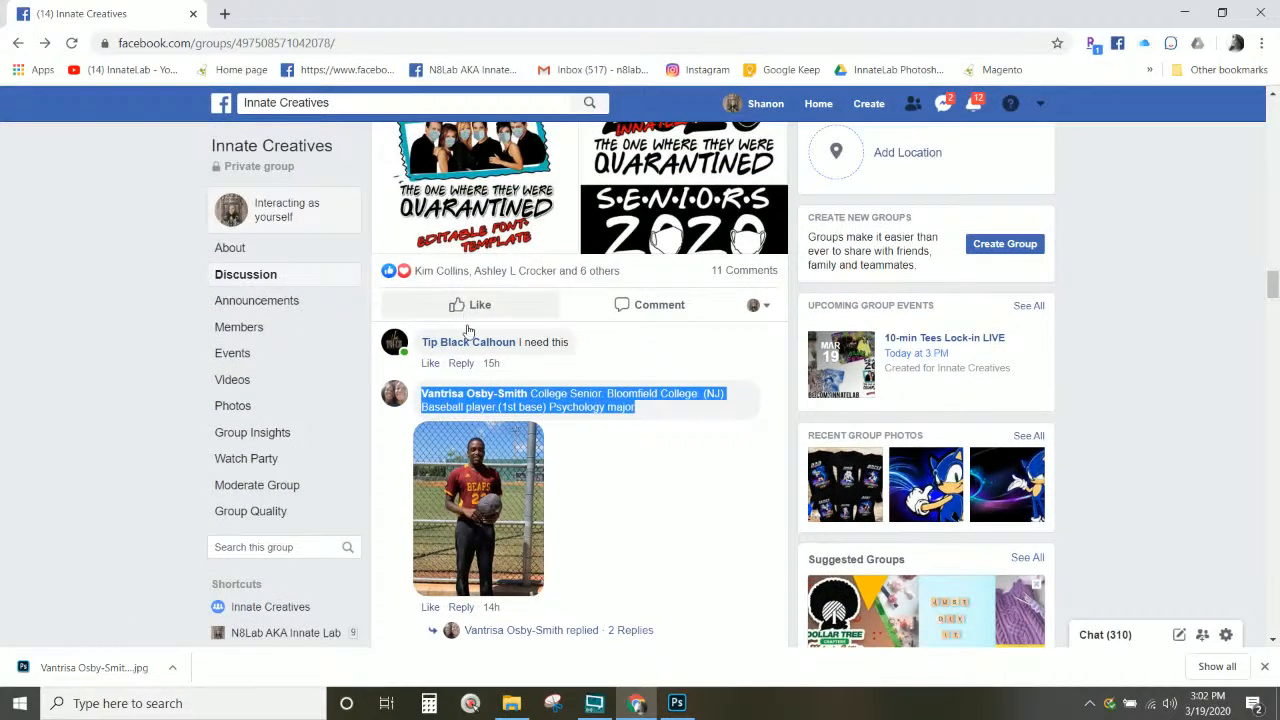
scroll(510, 345, down, 3)
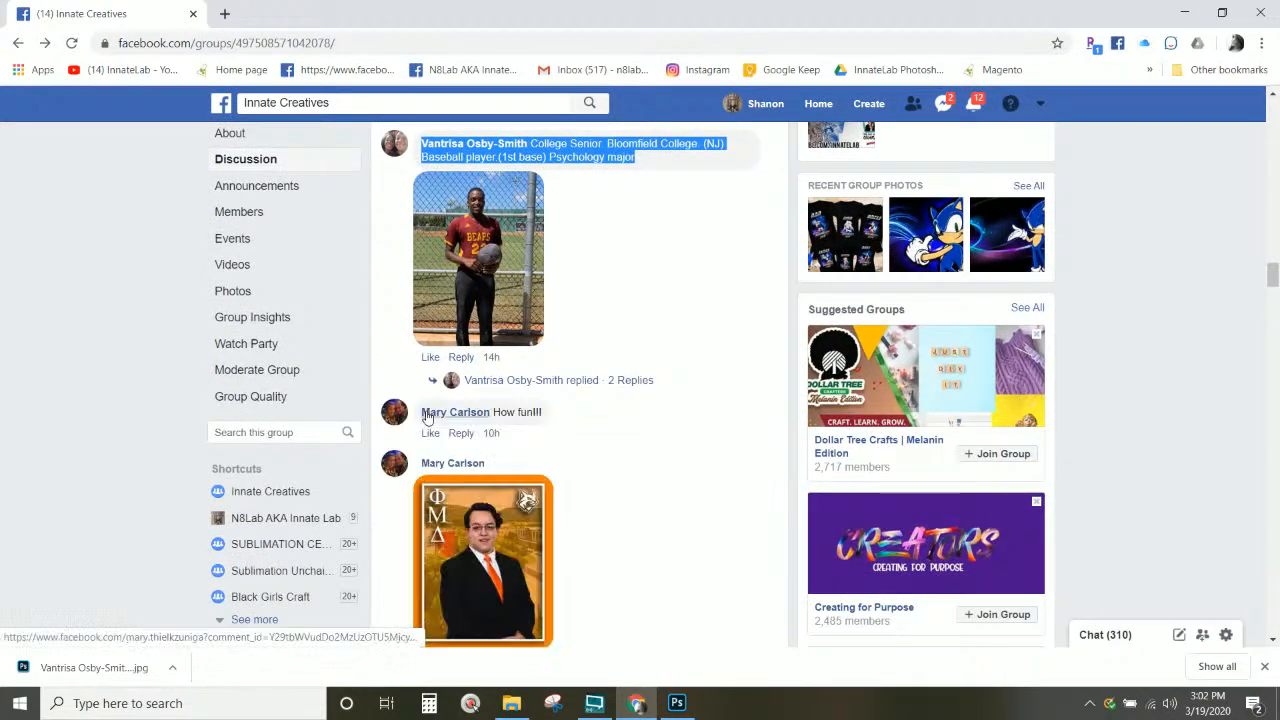
scroll(428, 416, down, 1)
scroll(427, 414, down, 1)
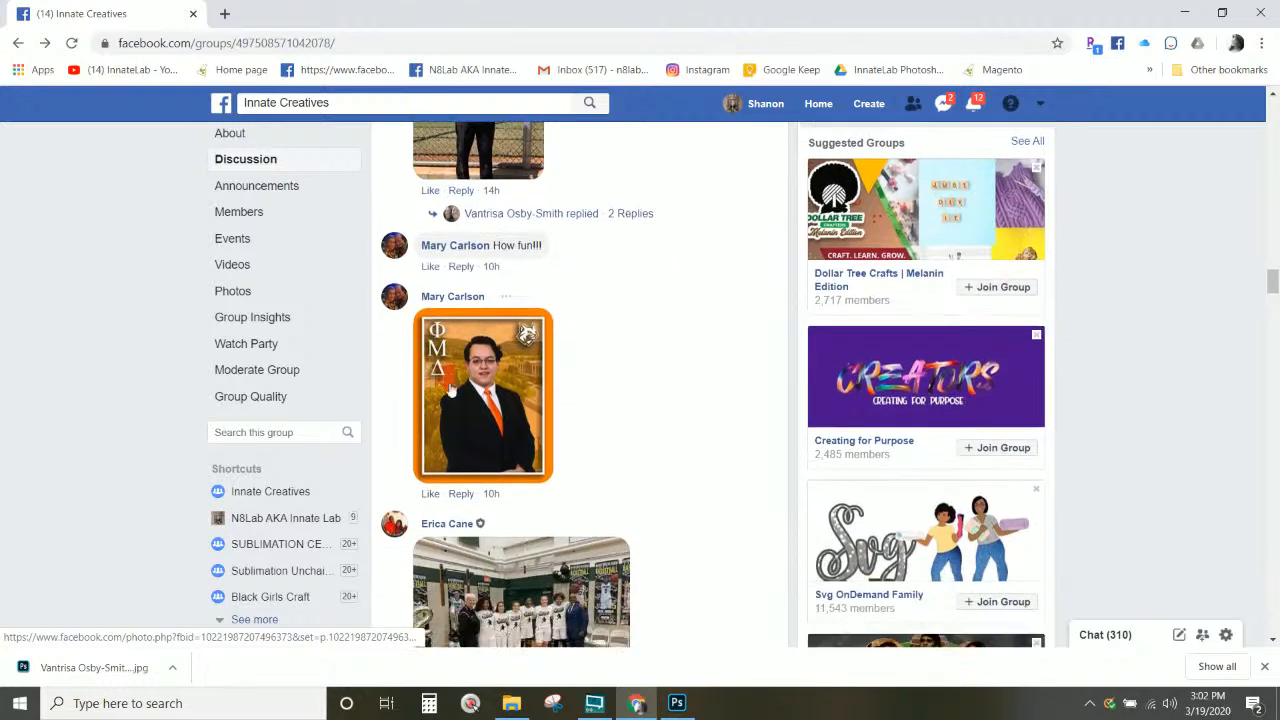
click(466, 371)
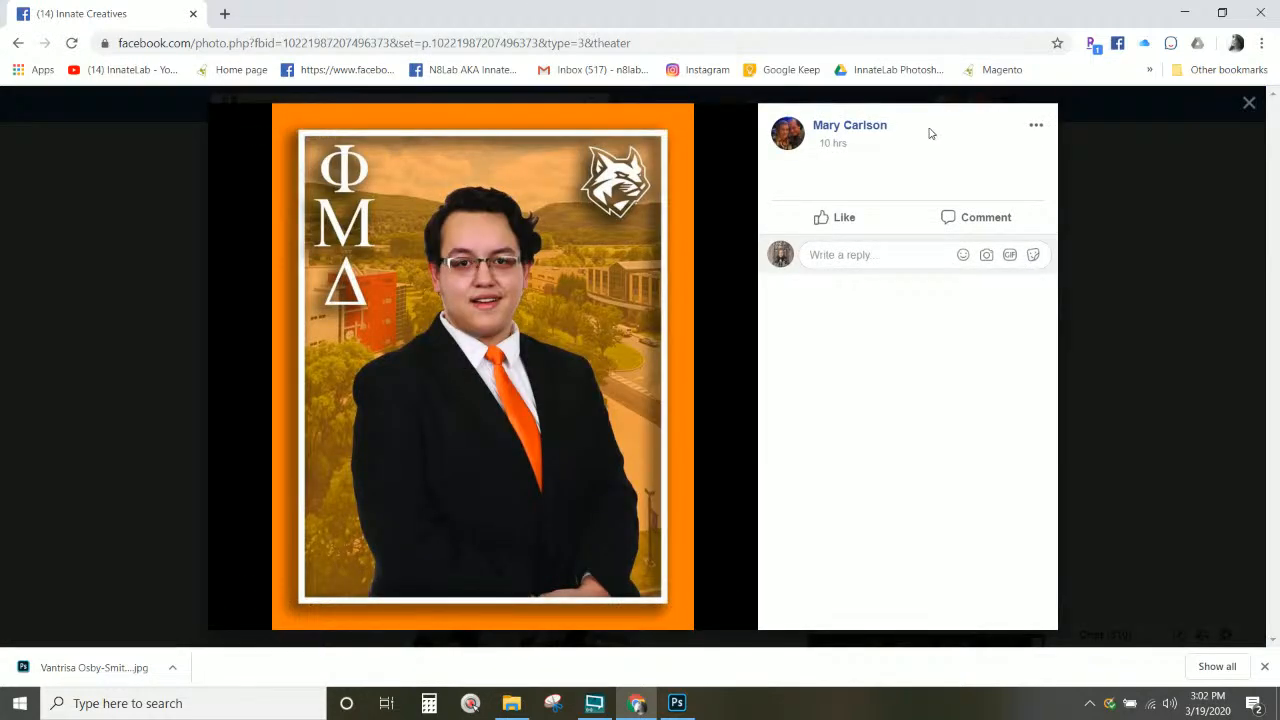
drag(906, 129, 813, 135)
key(ctrl+c)
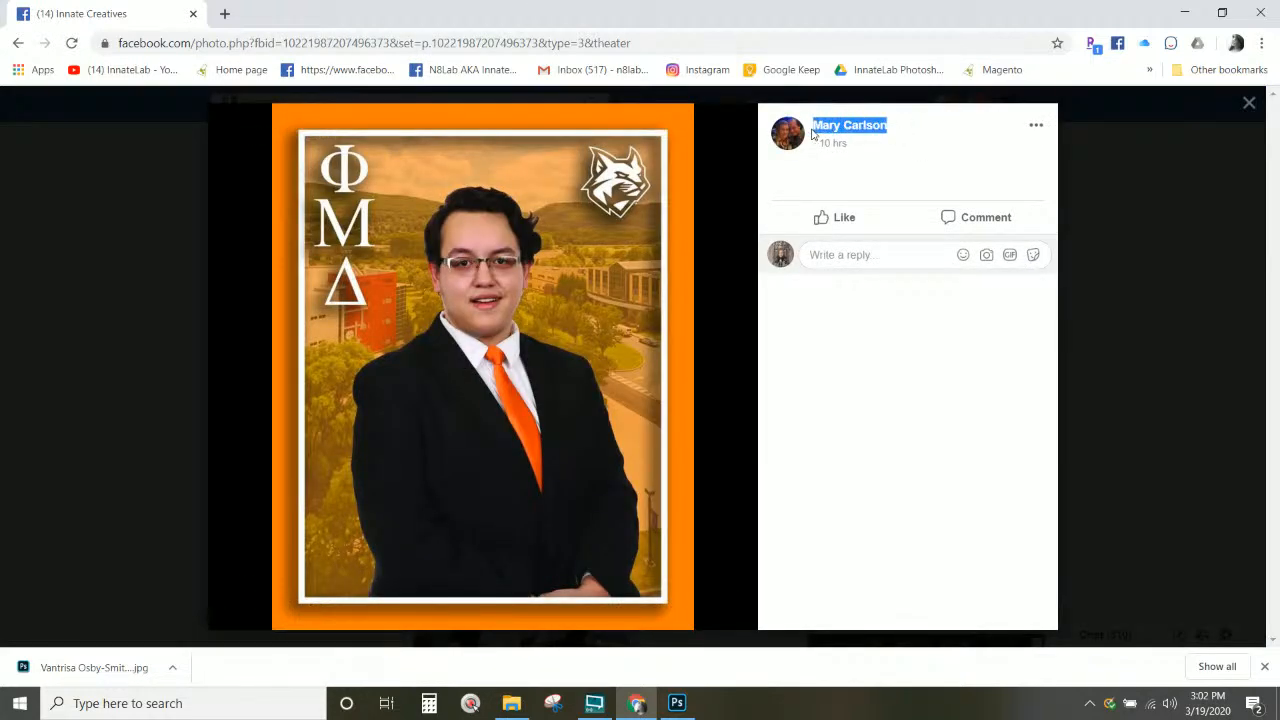
right_click(836, 122)
key(Escape)
right_click(556, 296)
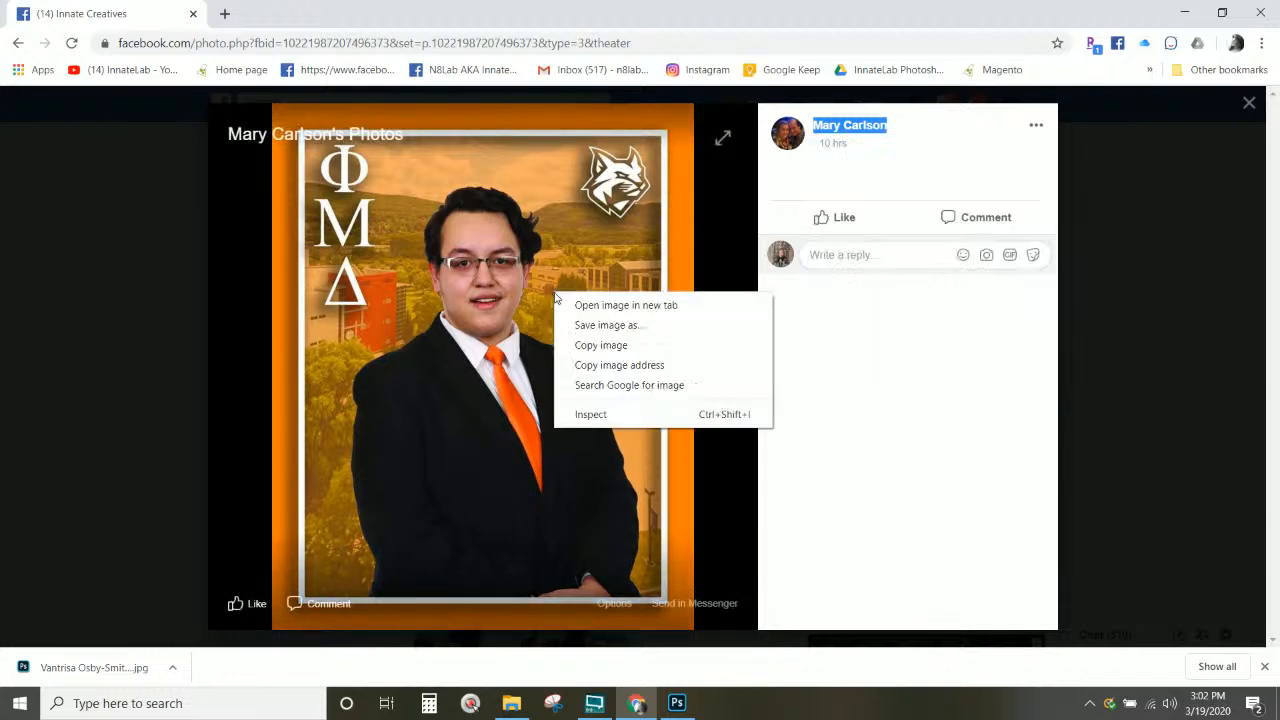
click(614, 326)
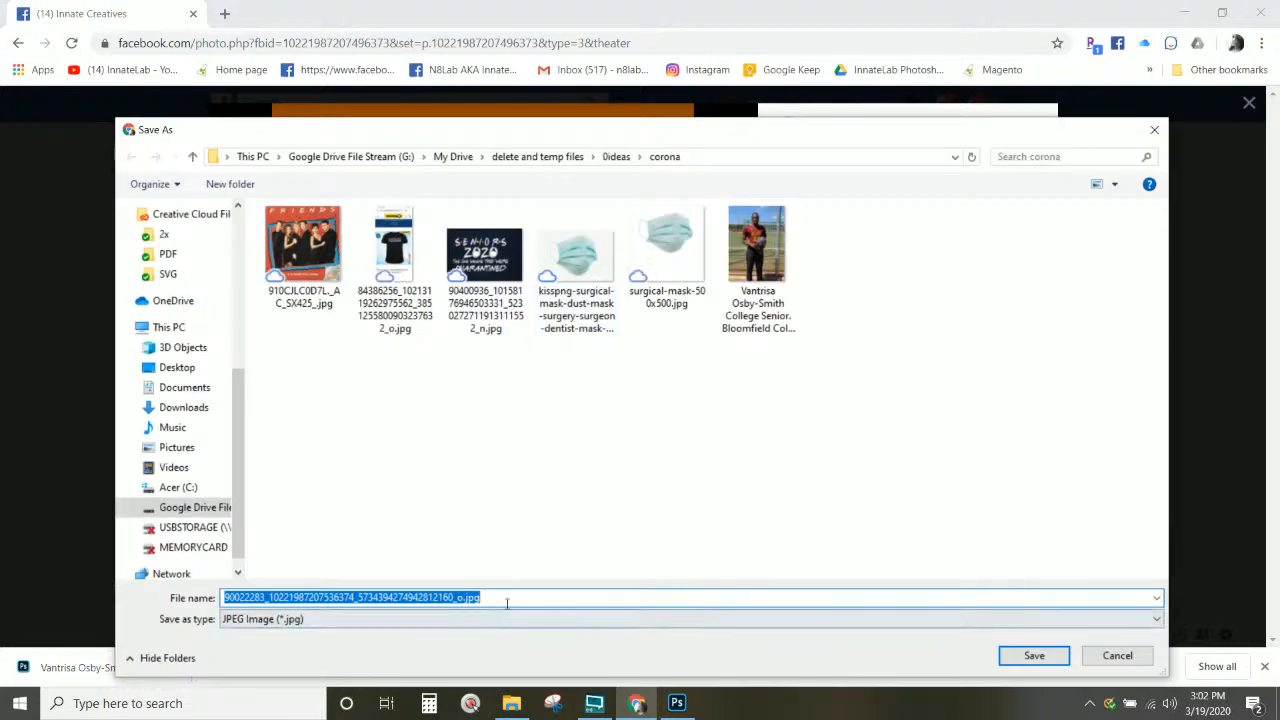
key(ctrl+v)
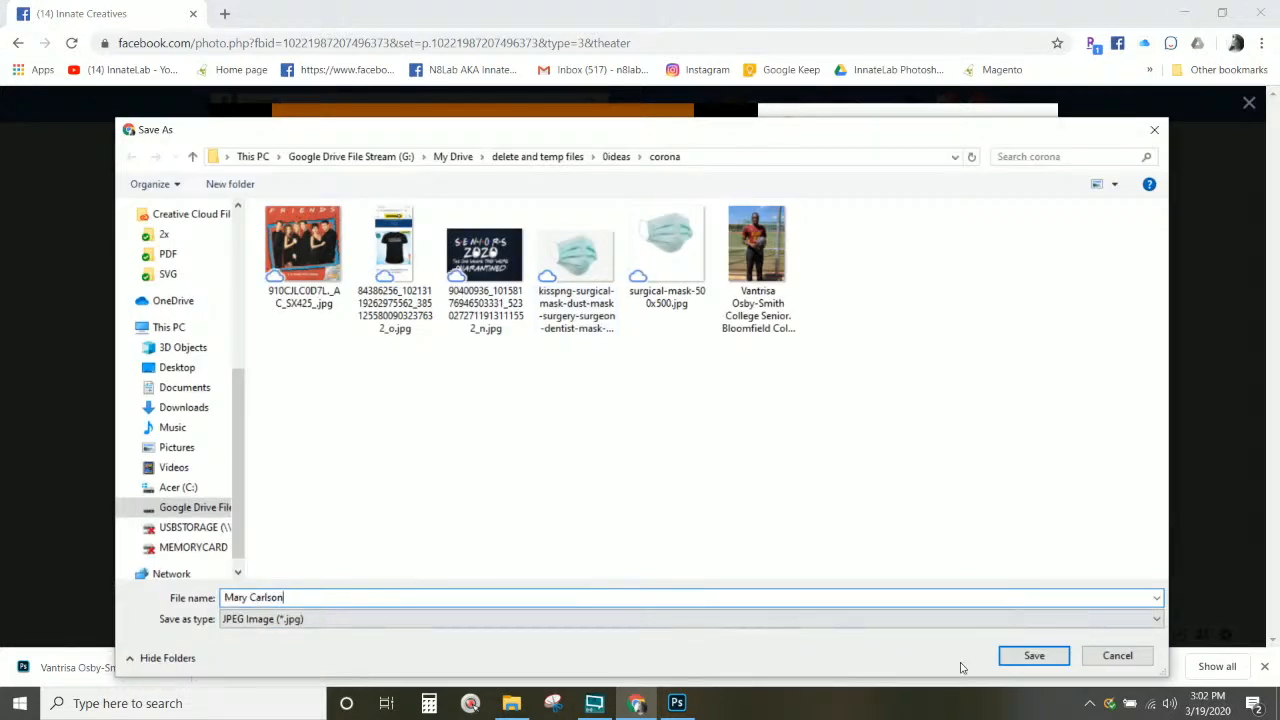
click(1020, 658)
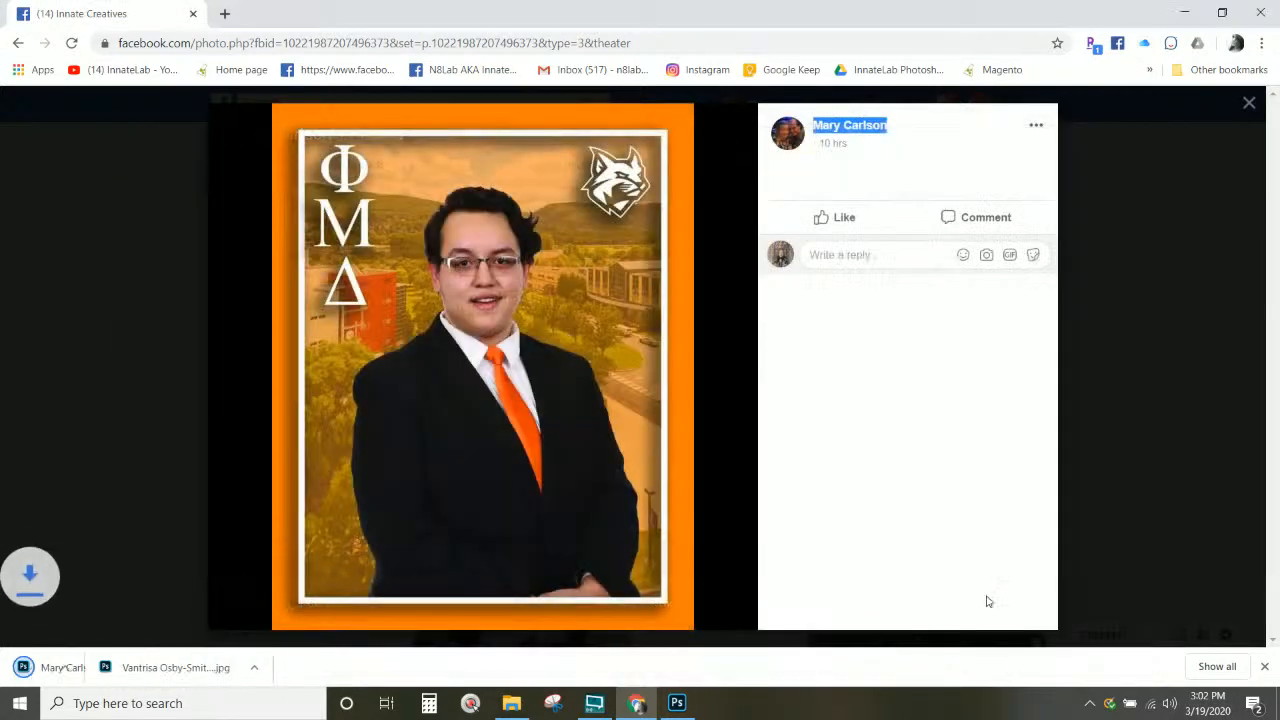
click(1141, 182)
Step: Save the basketball team photo into the corona folder, retyping the file name as its poster's name
scroll(556, 360, down, 1)
scroll(557, 345, down, 4)
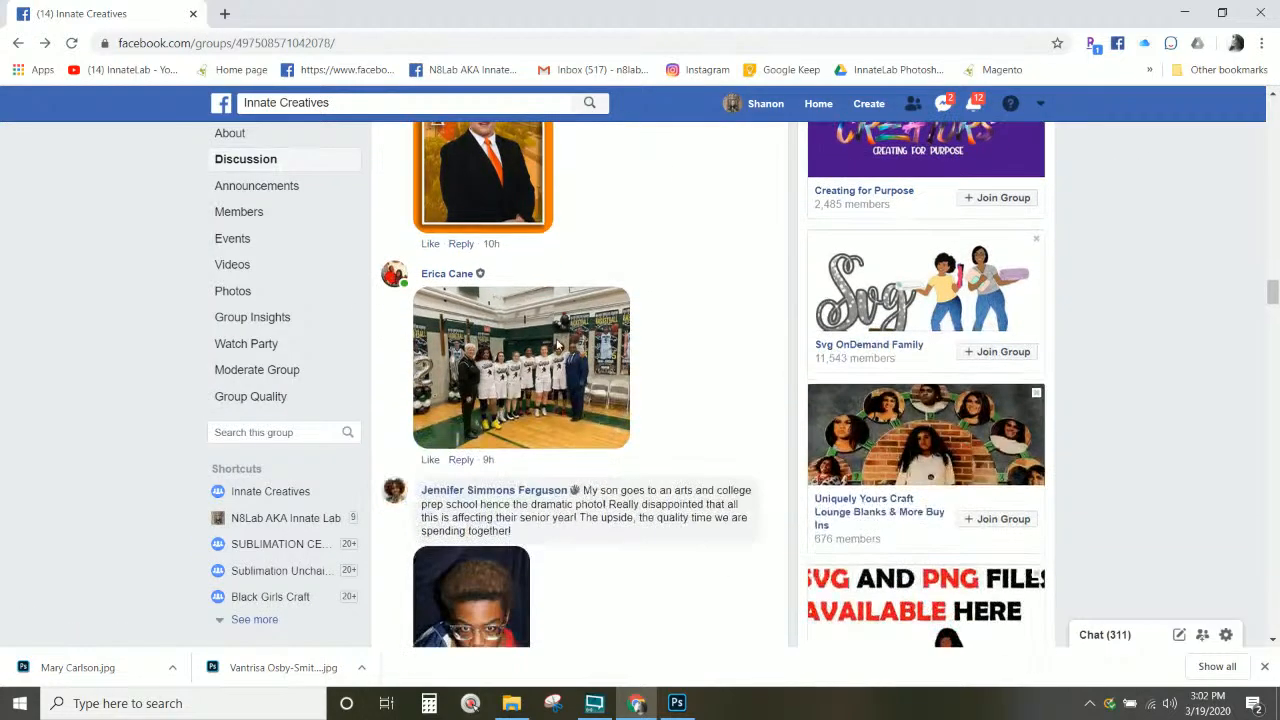
click(549, 222)
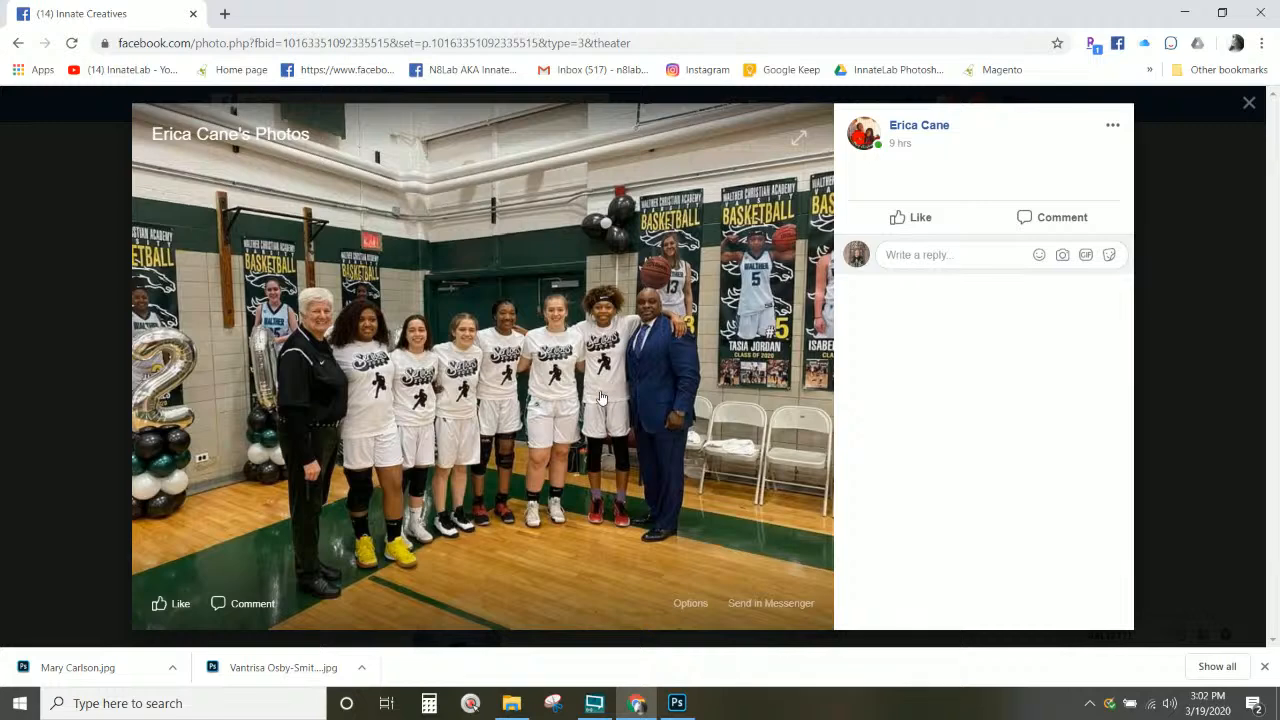
right_click(529, 364)
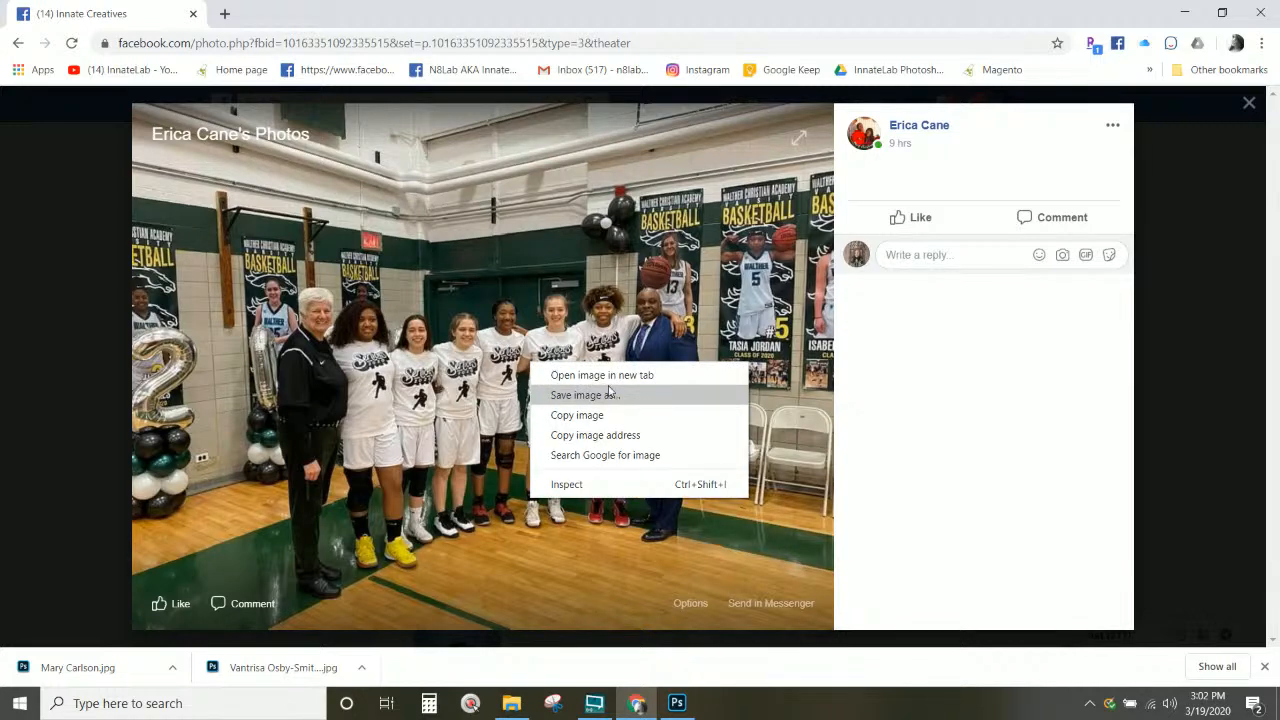
click(585, 395)
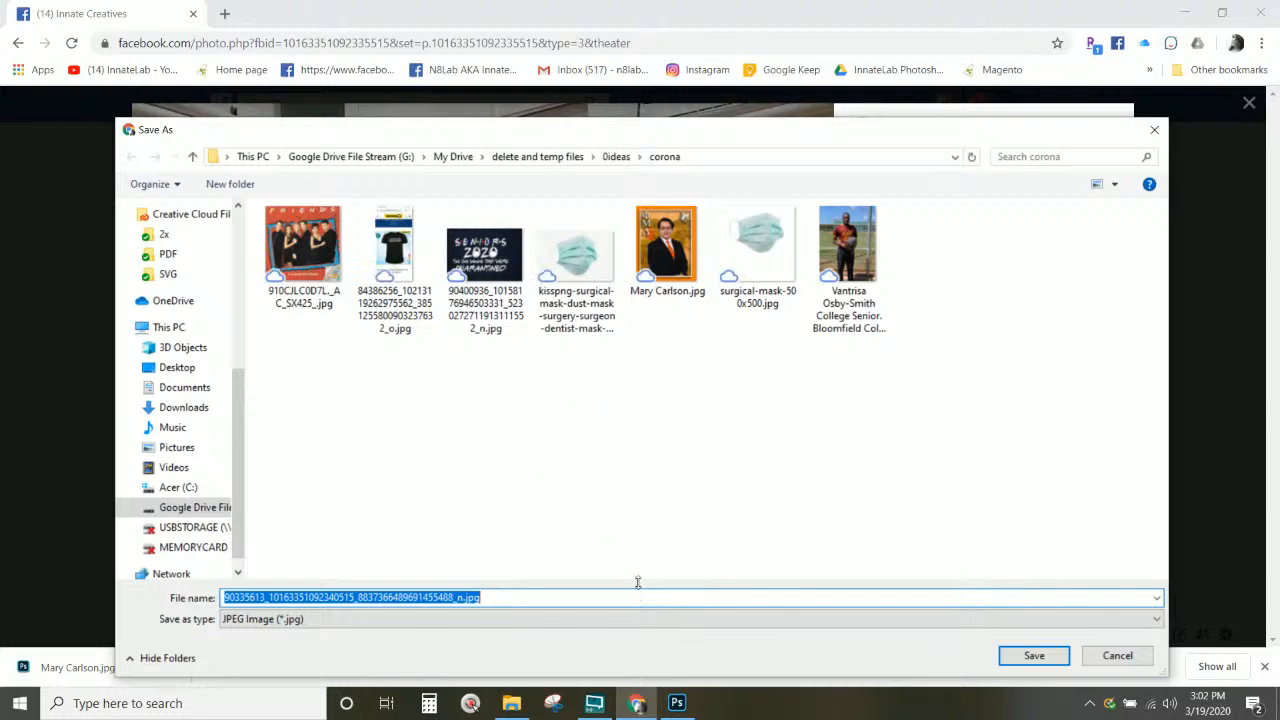
key(ctrl+v)
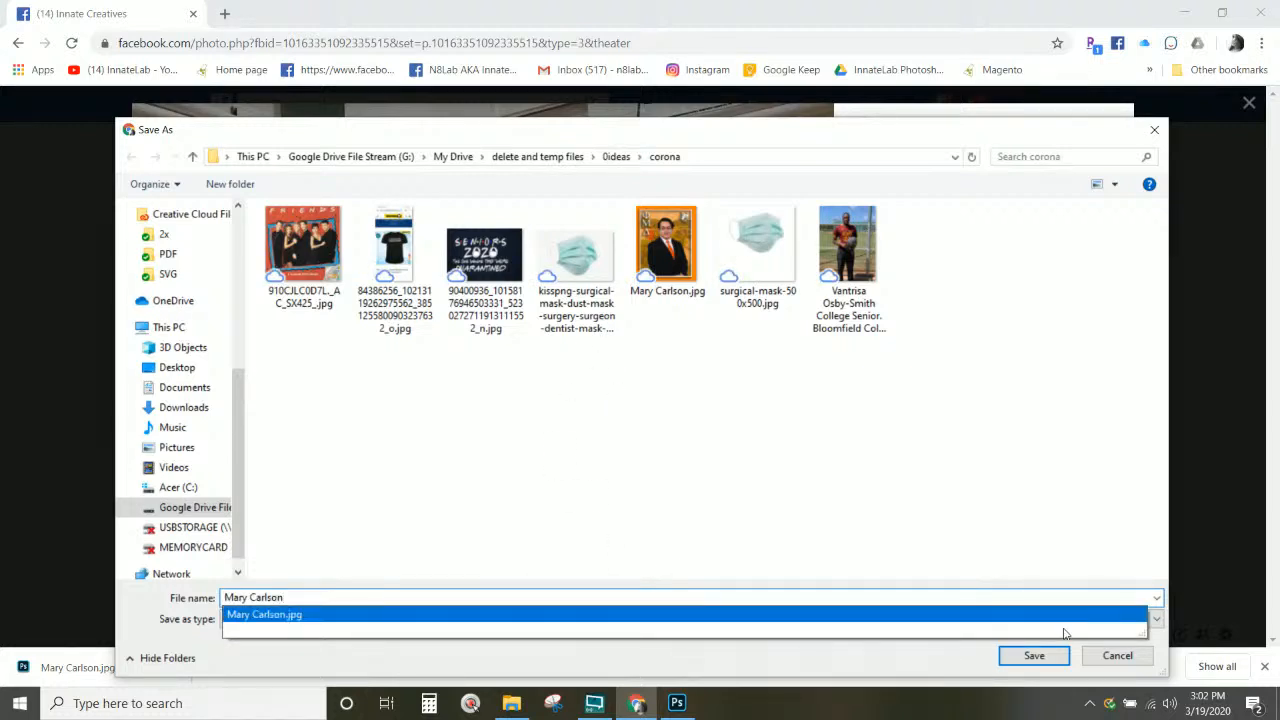
key(ctrl+a)
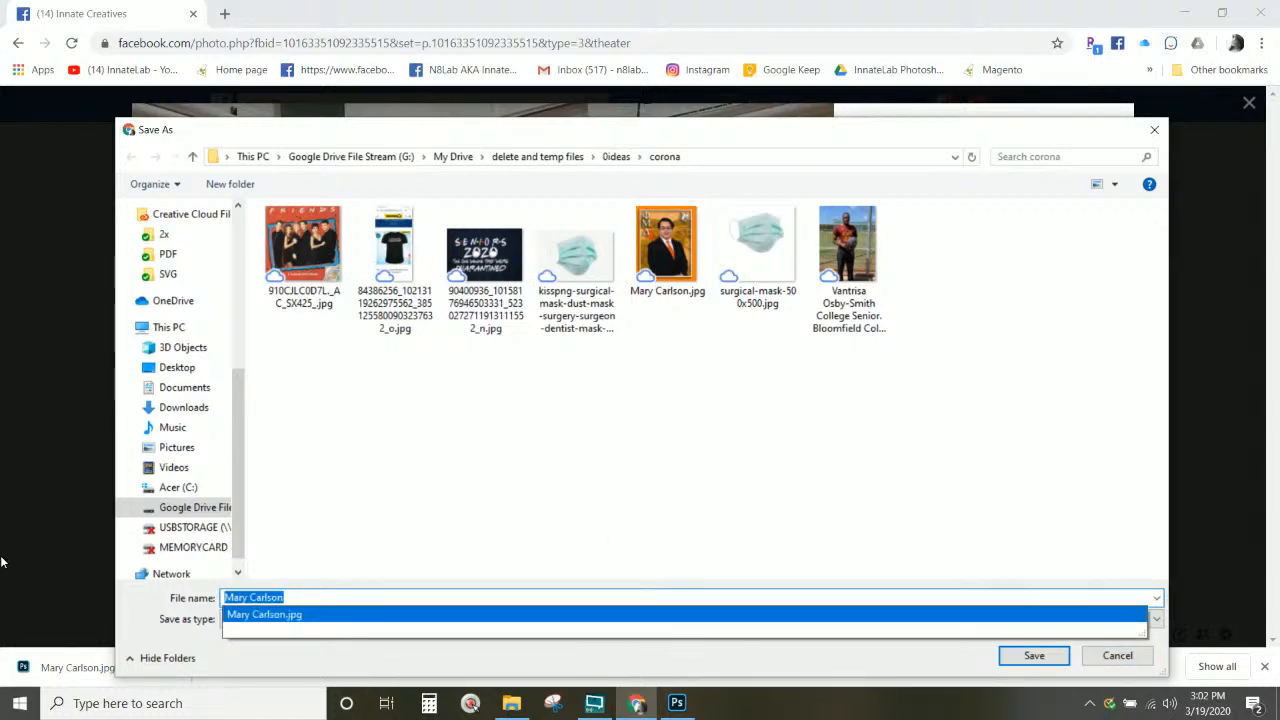
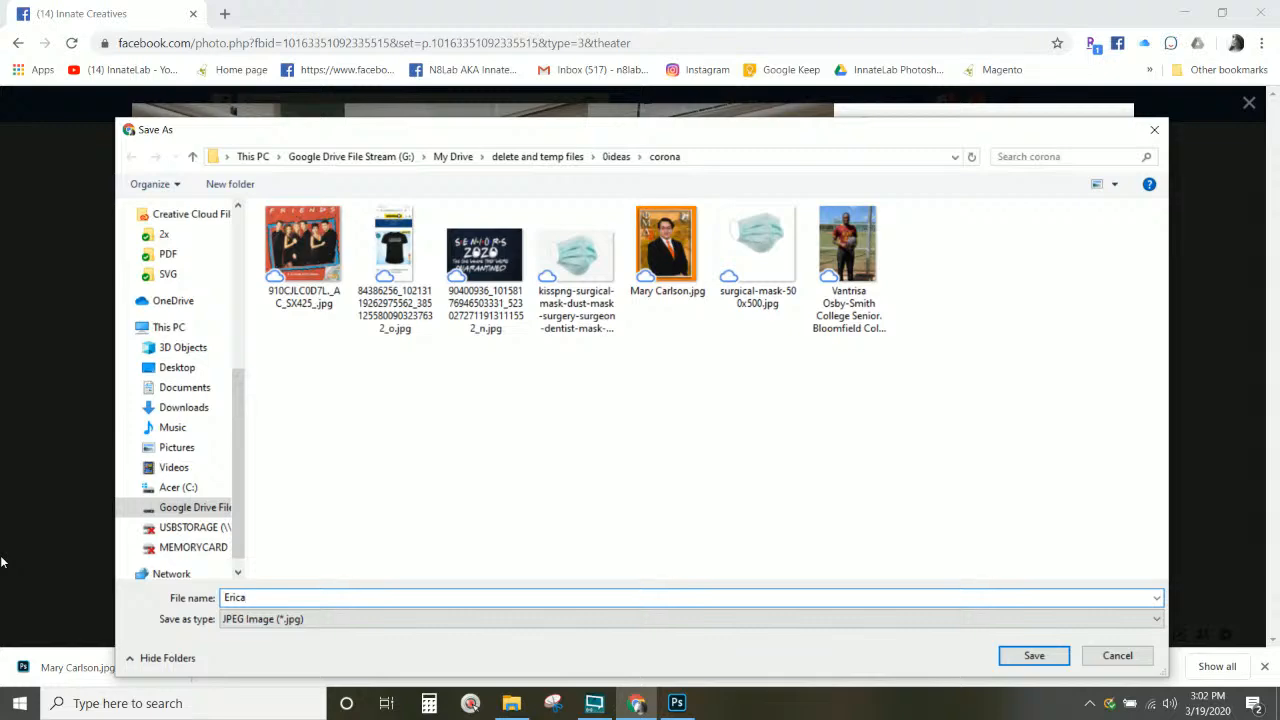
click(1010, 659)
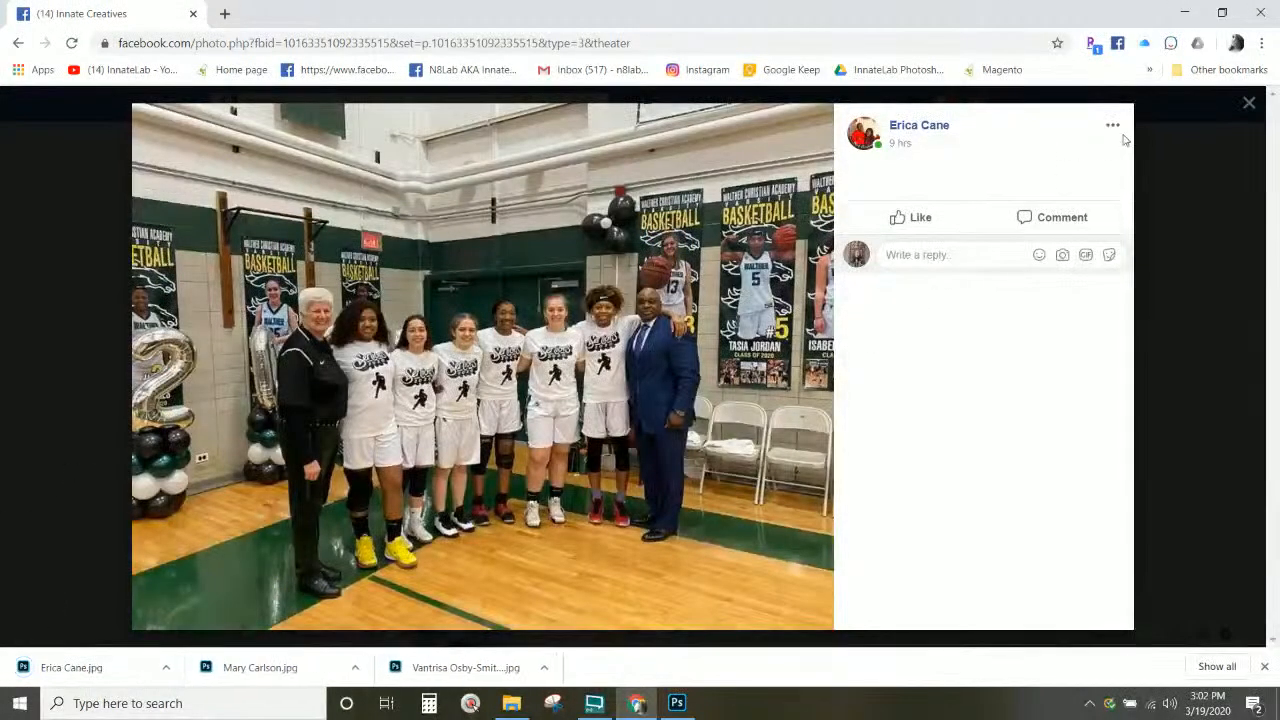
click(1249, 102)
scroll(525, 350, down, 2)
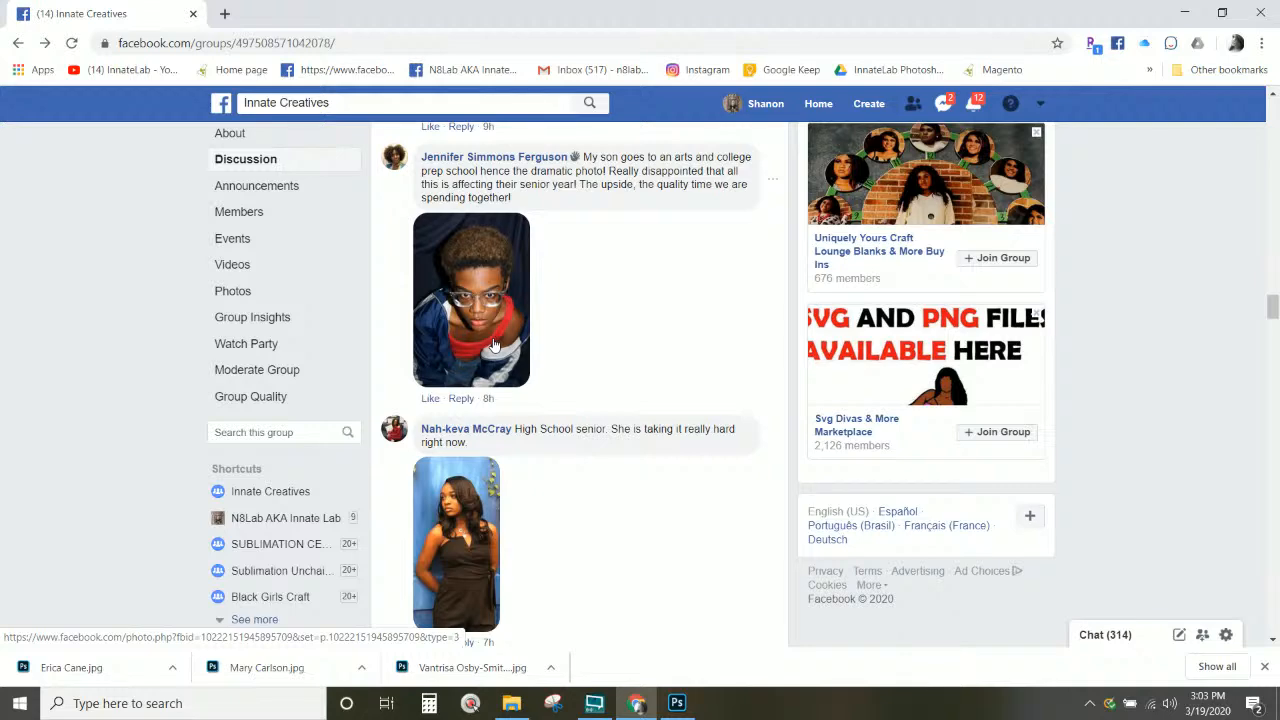
Step: Save the photo of the teen in glasses to the corona folder under the poster's copied name
click(493, 344)
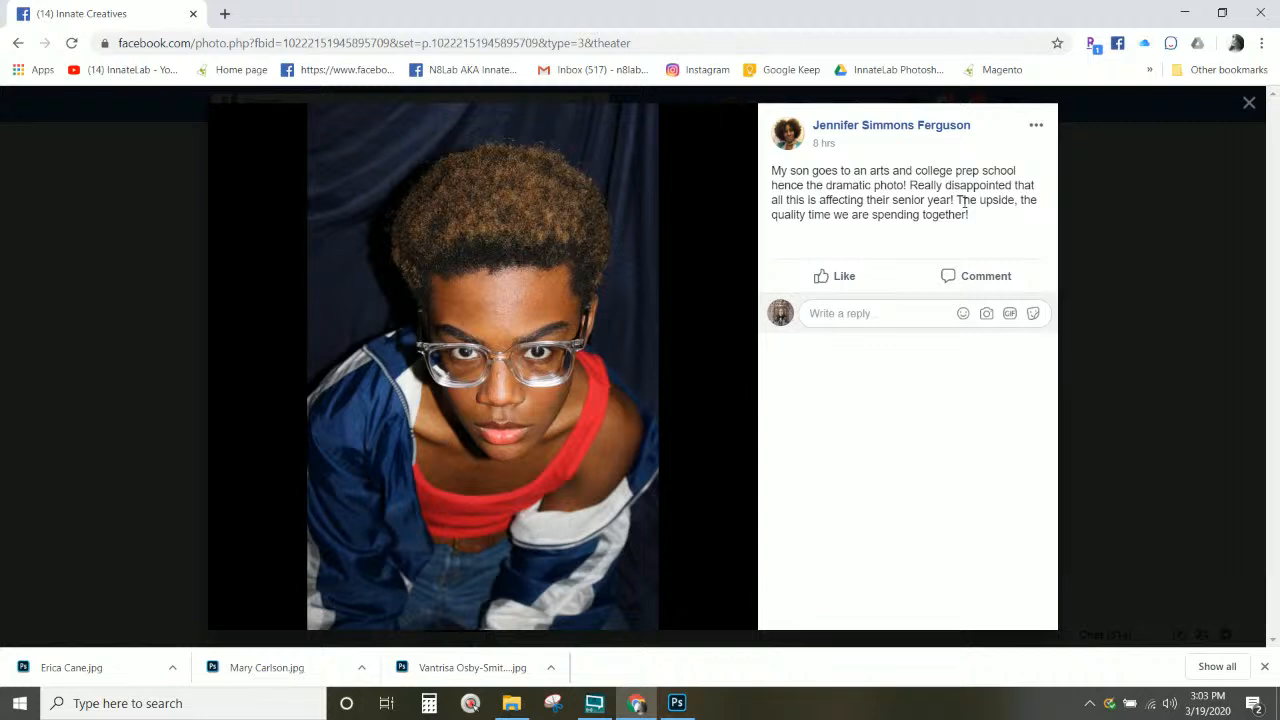
drag(985, 133, 818, 125)
key(ctrl+c)
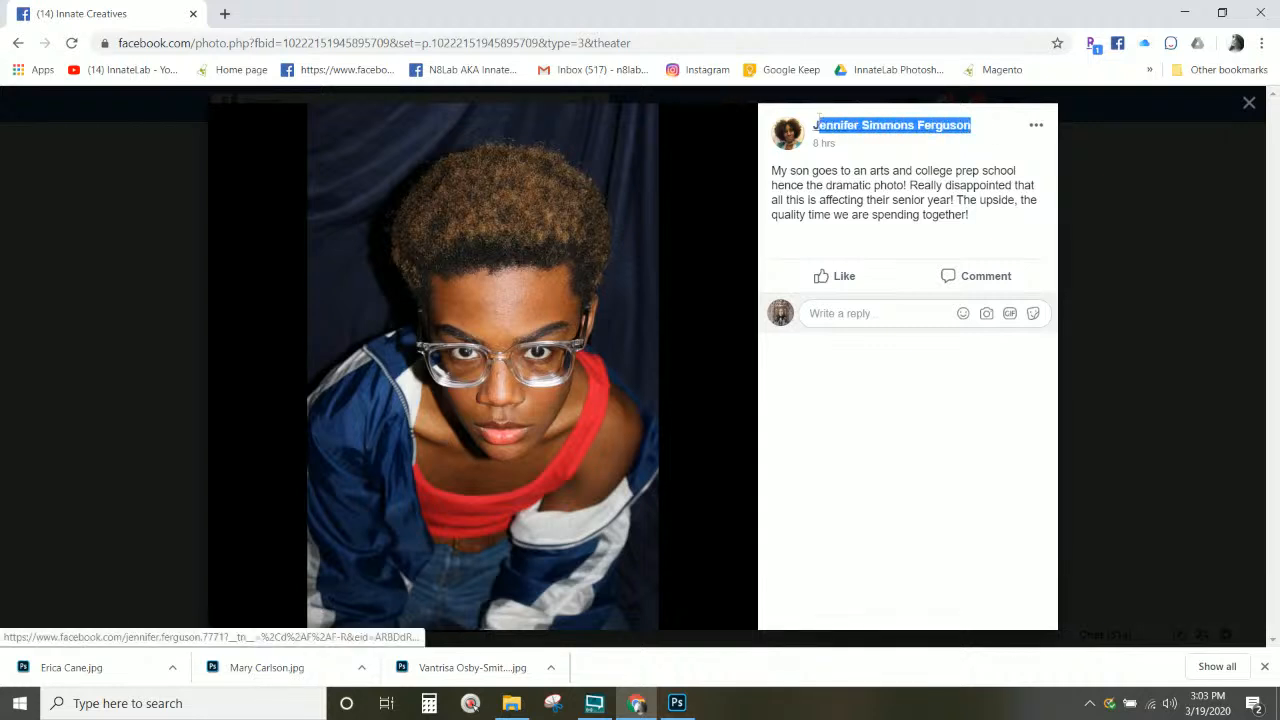
right_click(822, 127)
key(Escape)
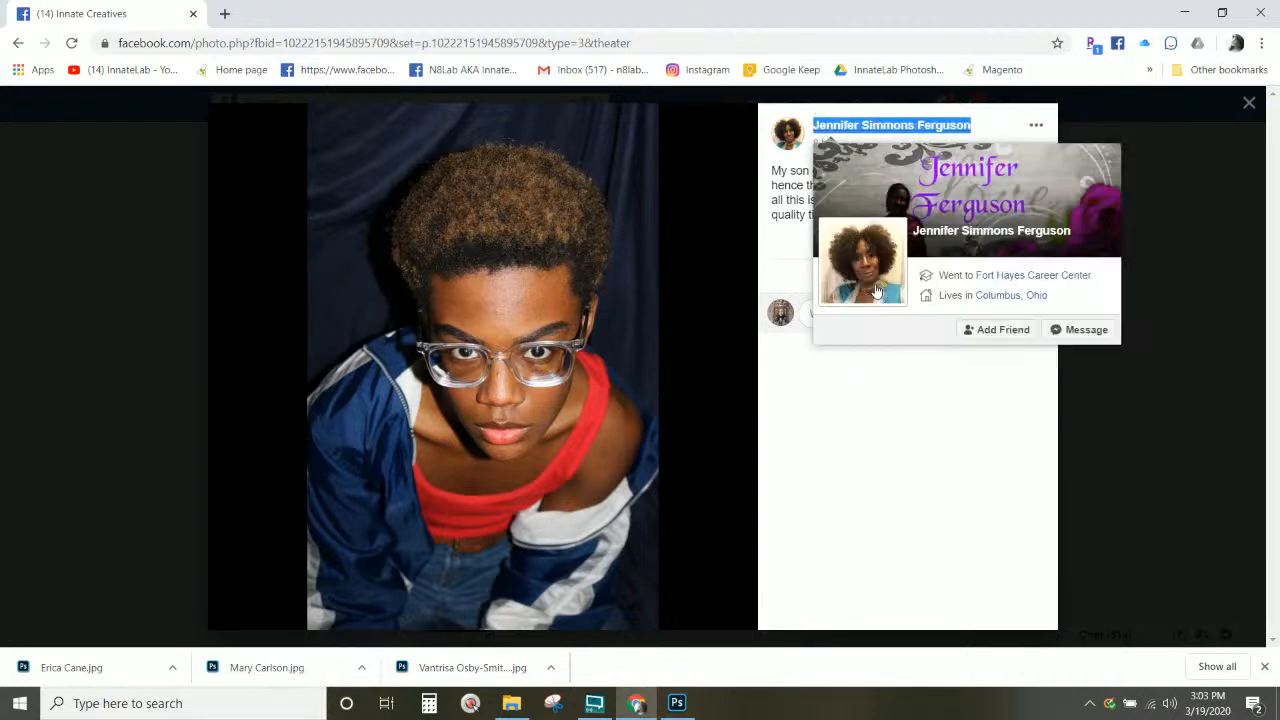
right_click(411, 325)
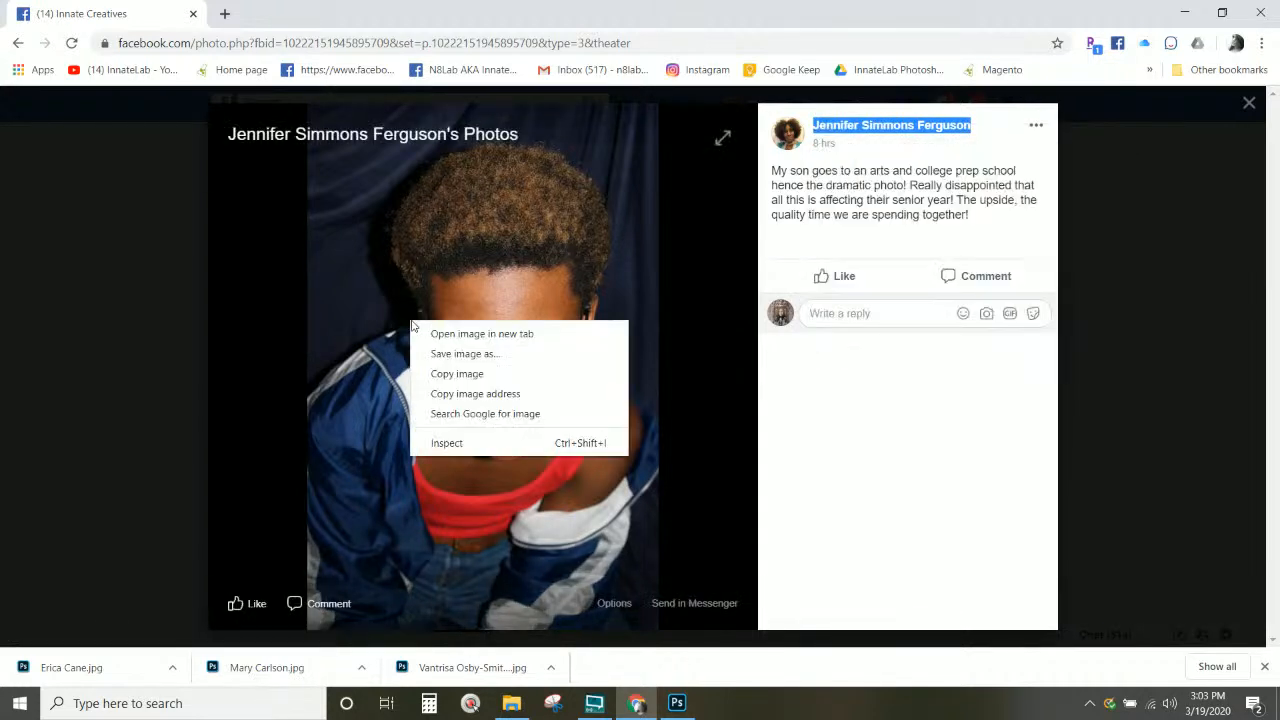
click(465, 354)
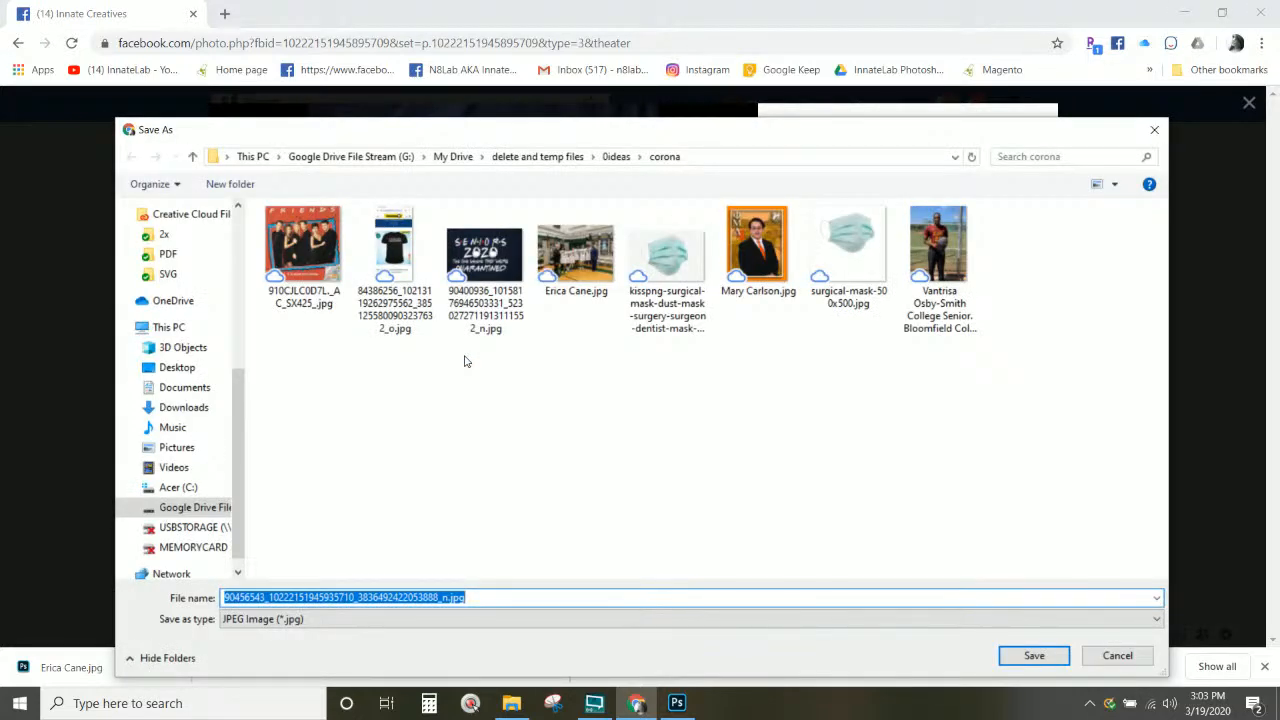
key(ctrl+v)
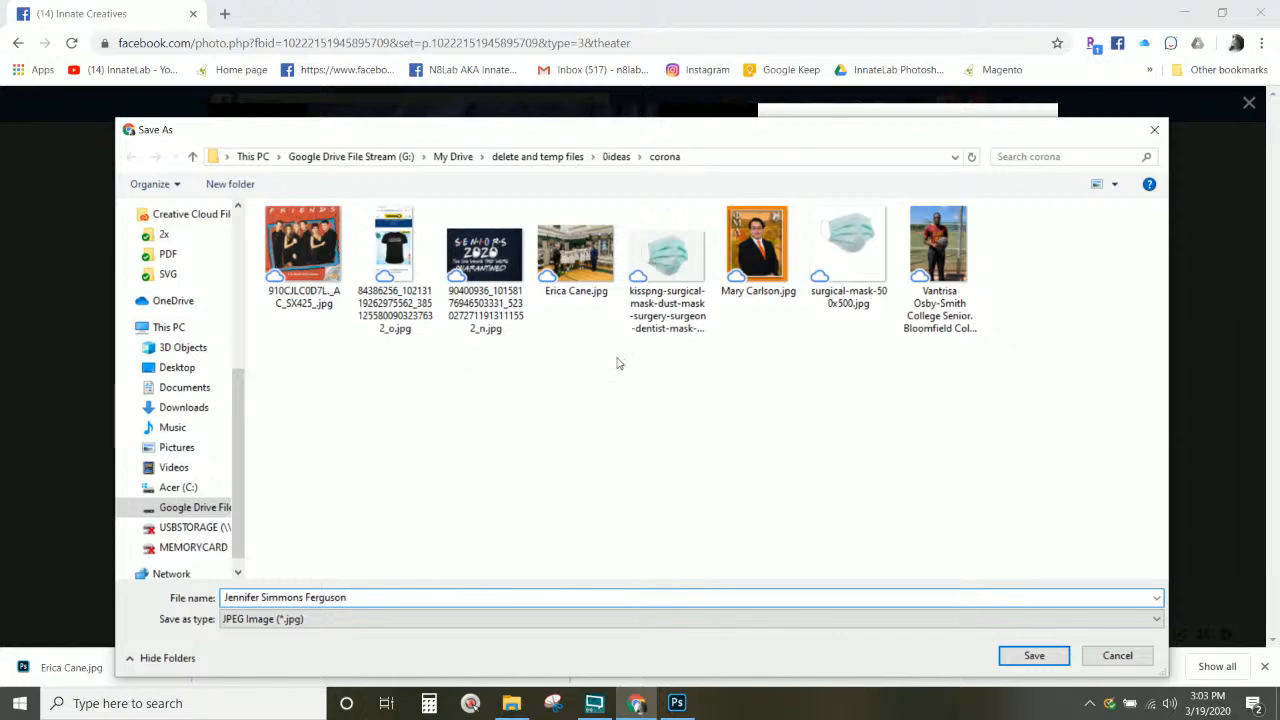
click(1040, 660)
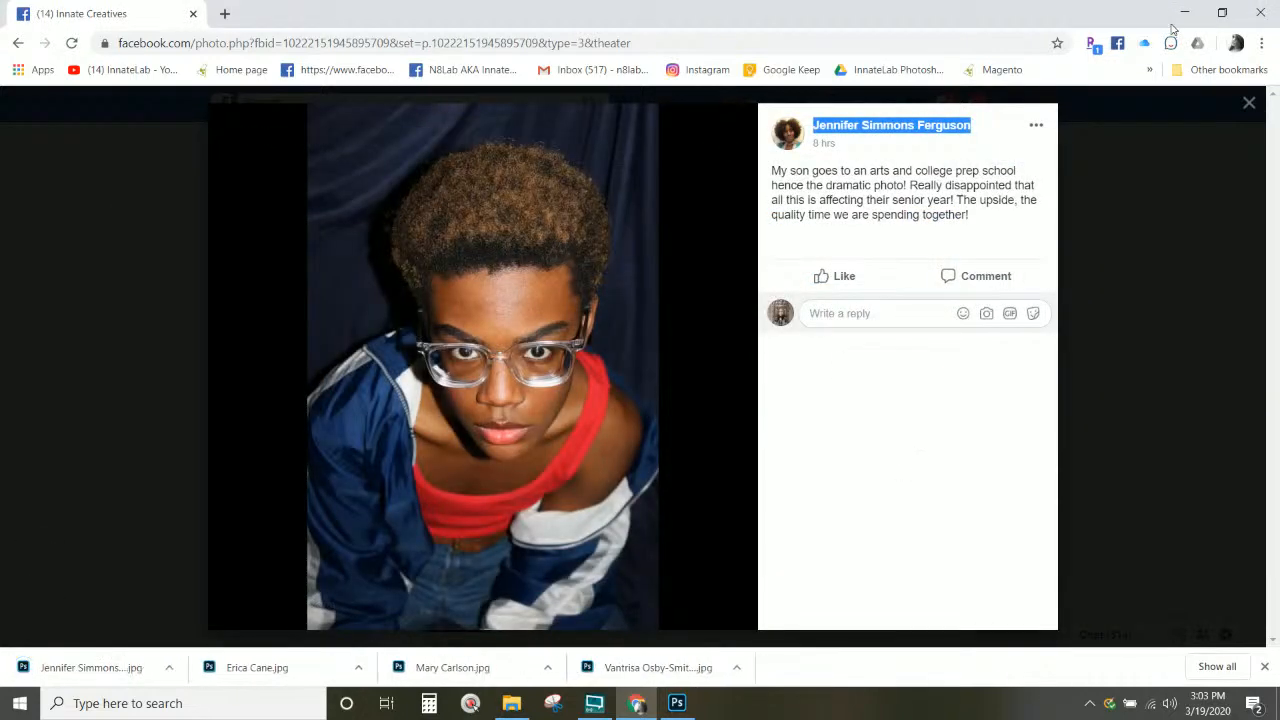
click(1248, 106)
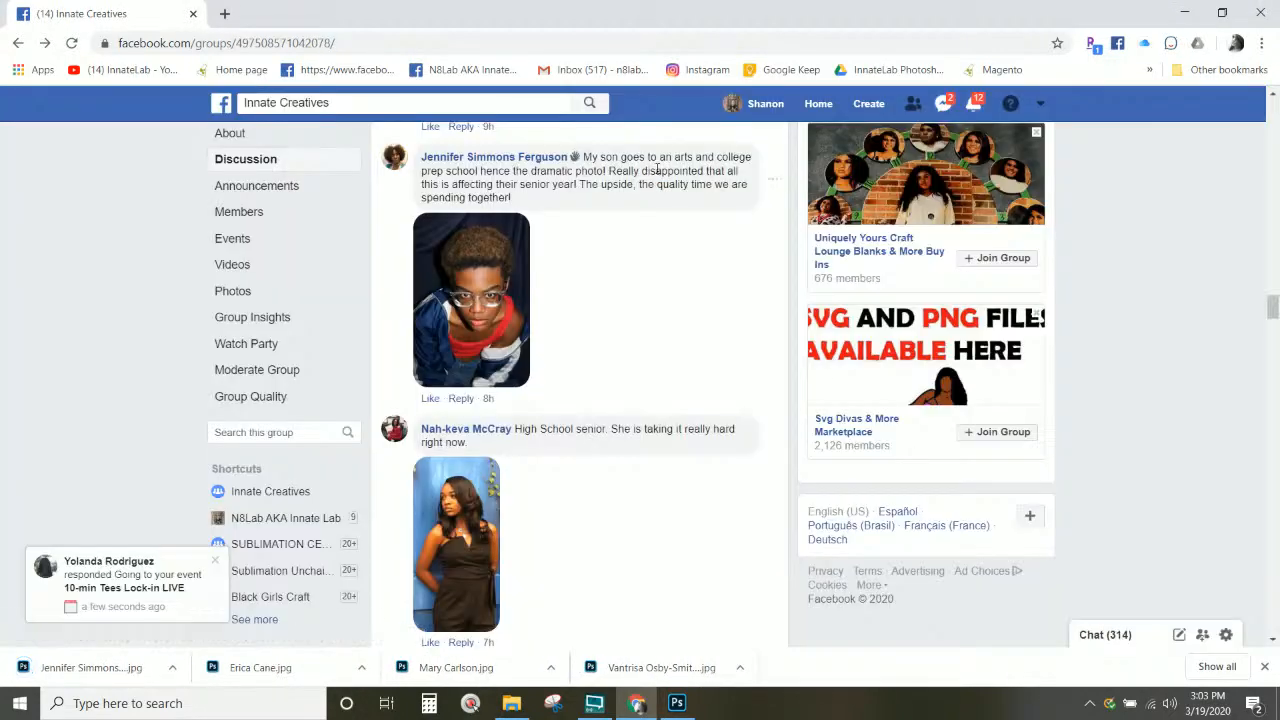
Step: Start saving the photo using the comment text as file name, then cancel the save
scroll(632, 200, down, 2)
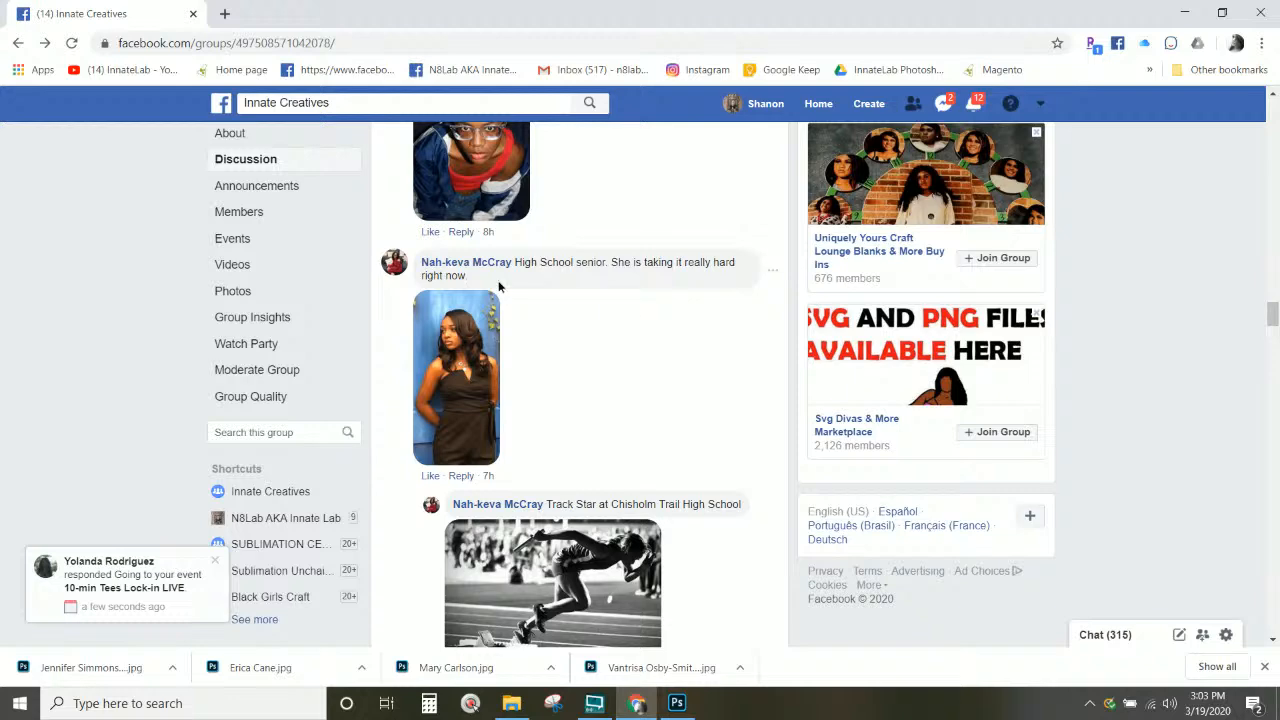
triple_click(515, 265)
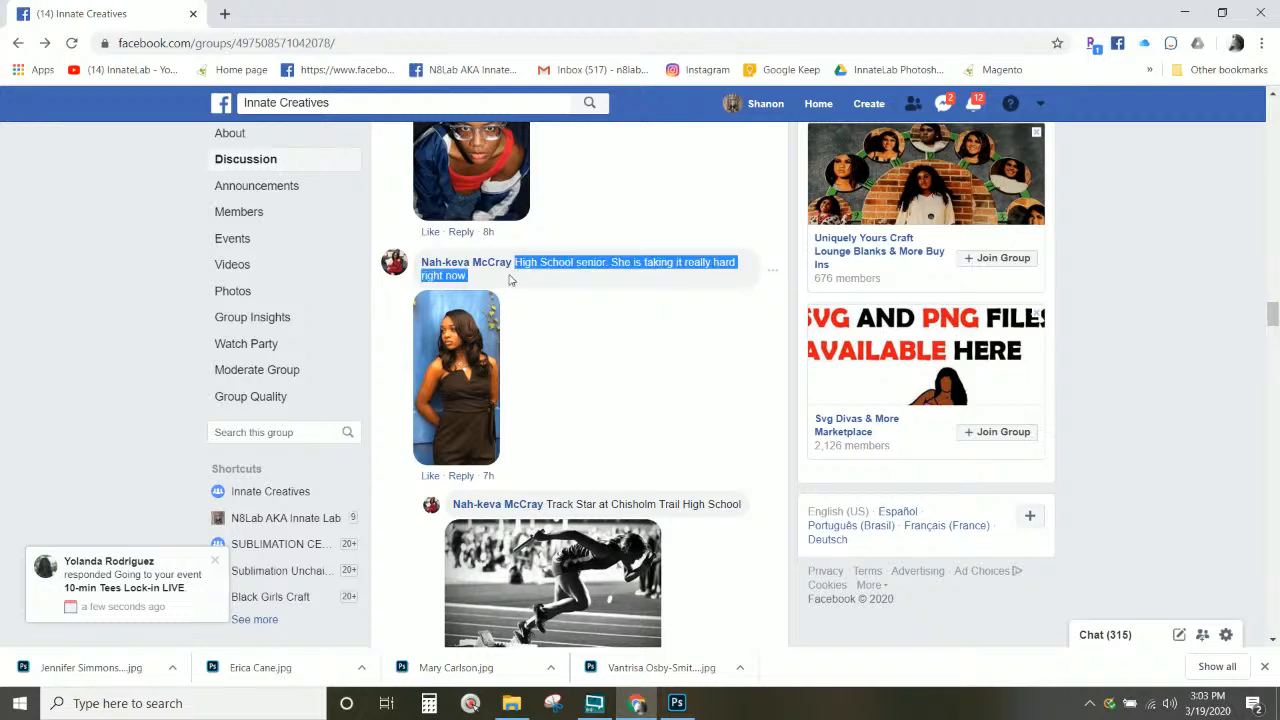
click(477, 383)
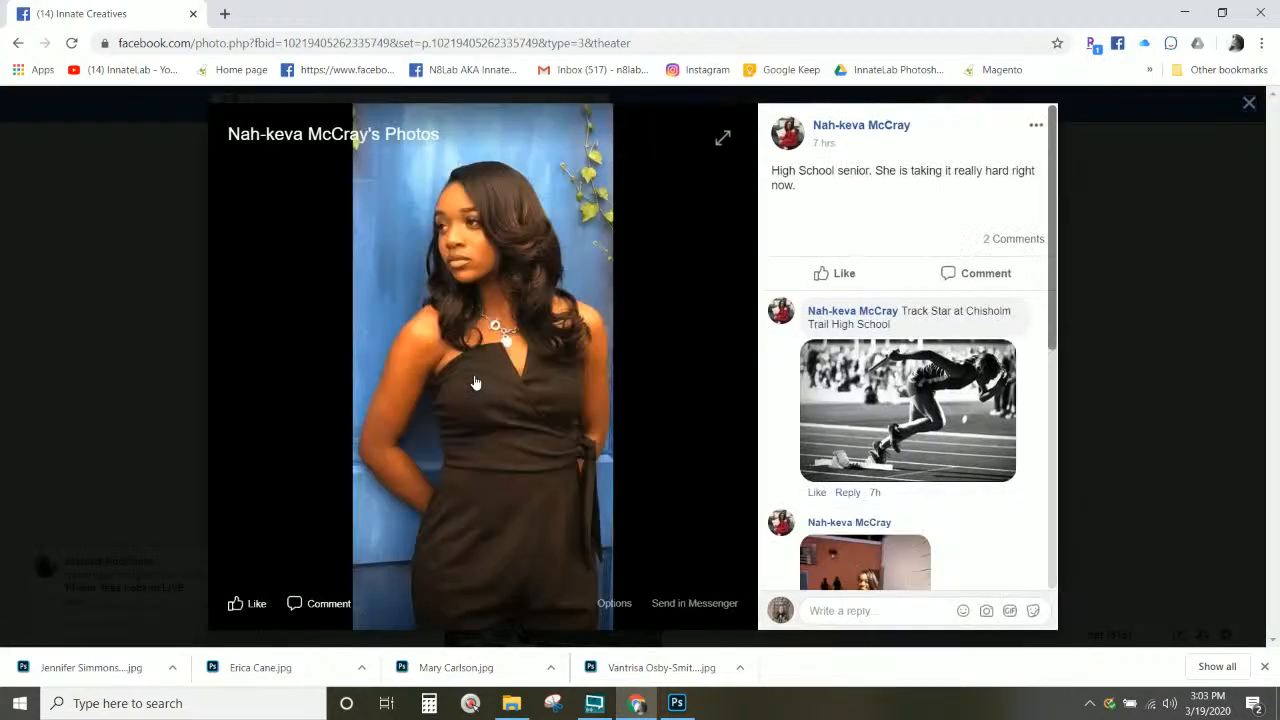
right_click(516, 318)
click(557, 349)
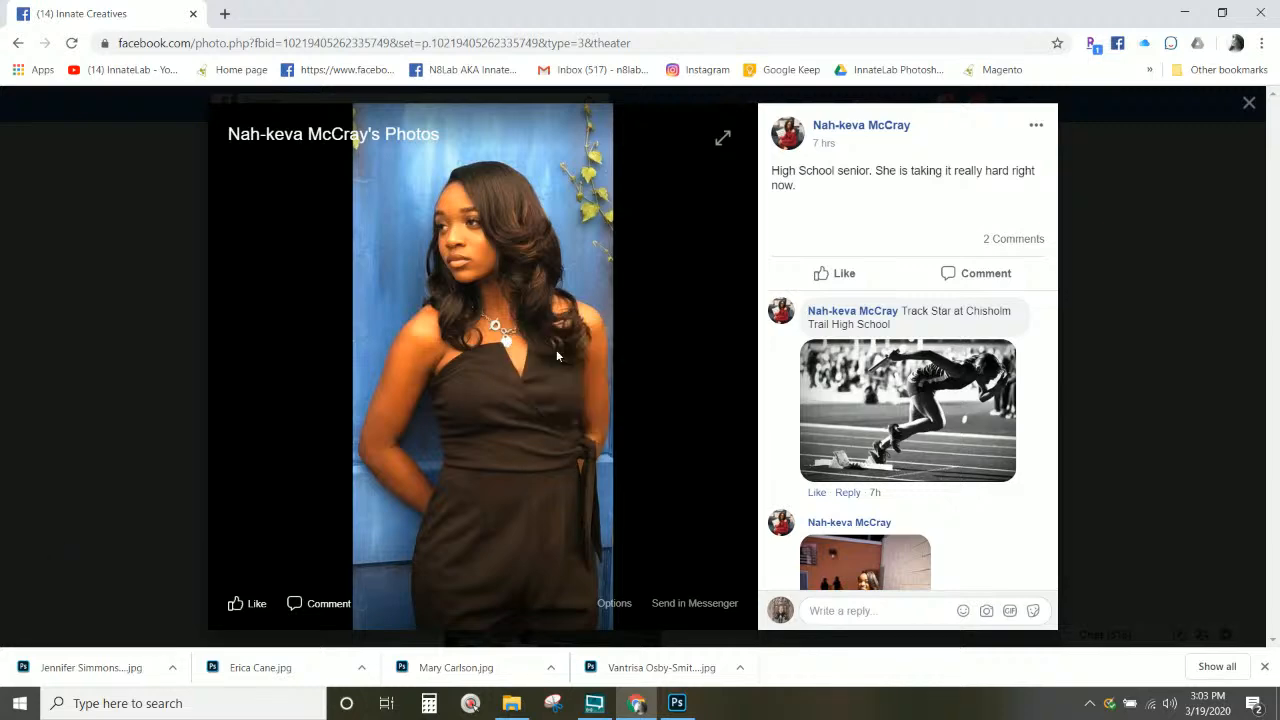
text(High School senior. She is taking it really hard right now.)
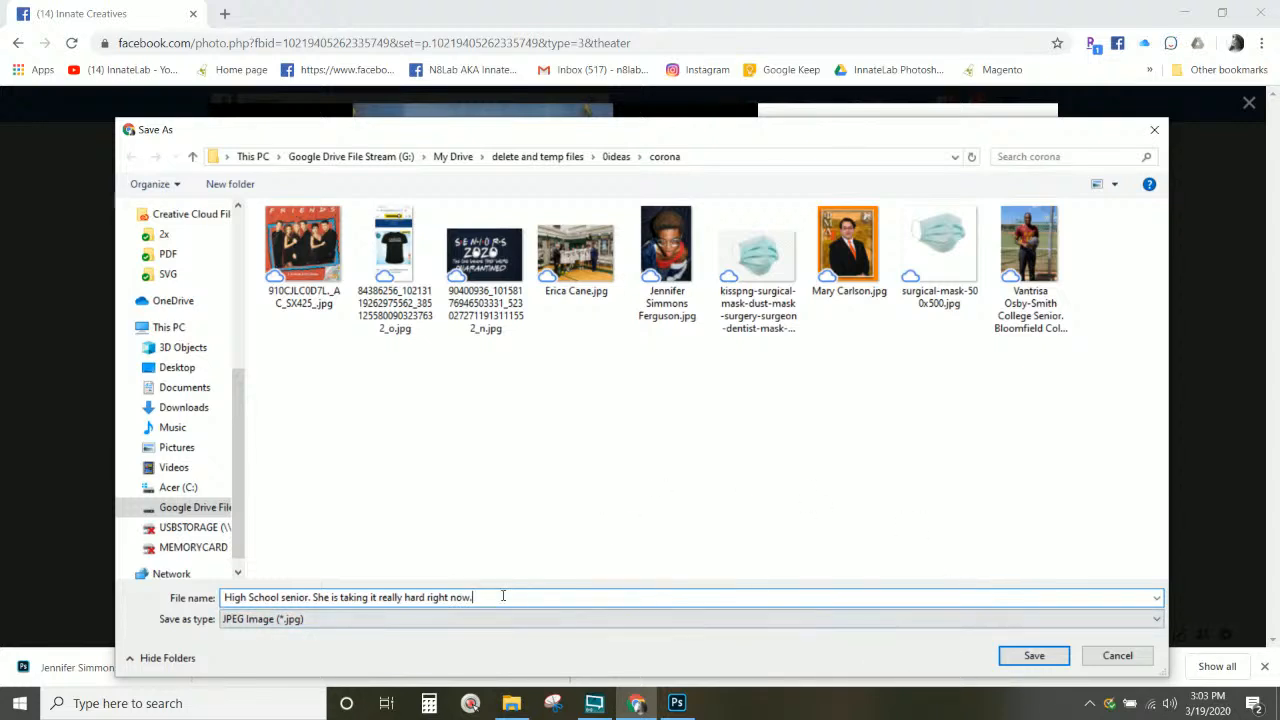
drag(496, 597, 368, 597)
click(1117, 657)
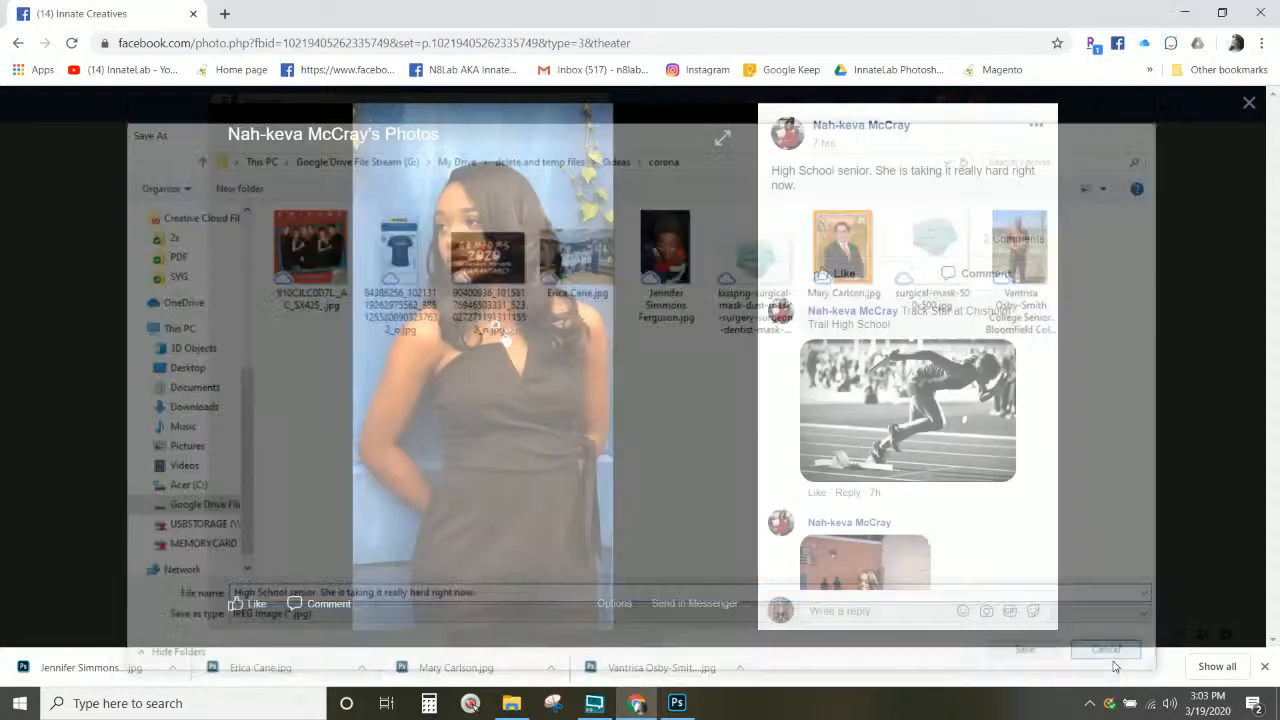
Step: Copy the poster's name and save the blue-backdrop senior photo under it in the corona folder
drag(911, 129, 820, 134)
key(ctrl+c)
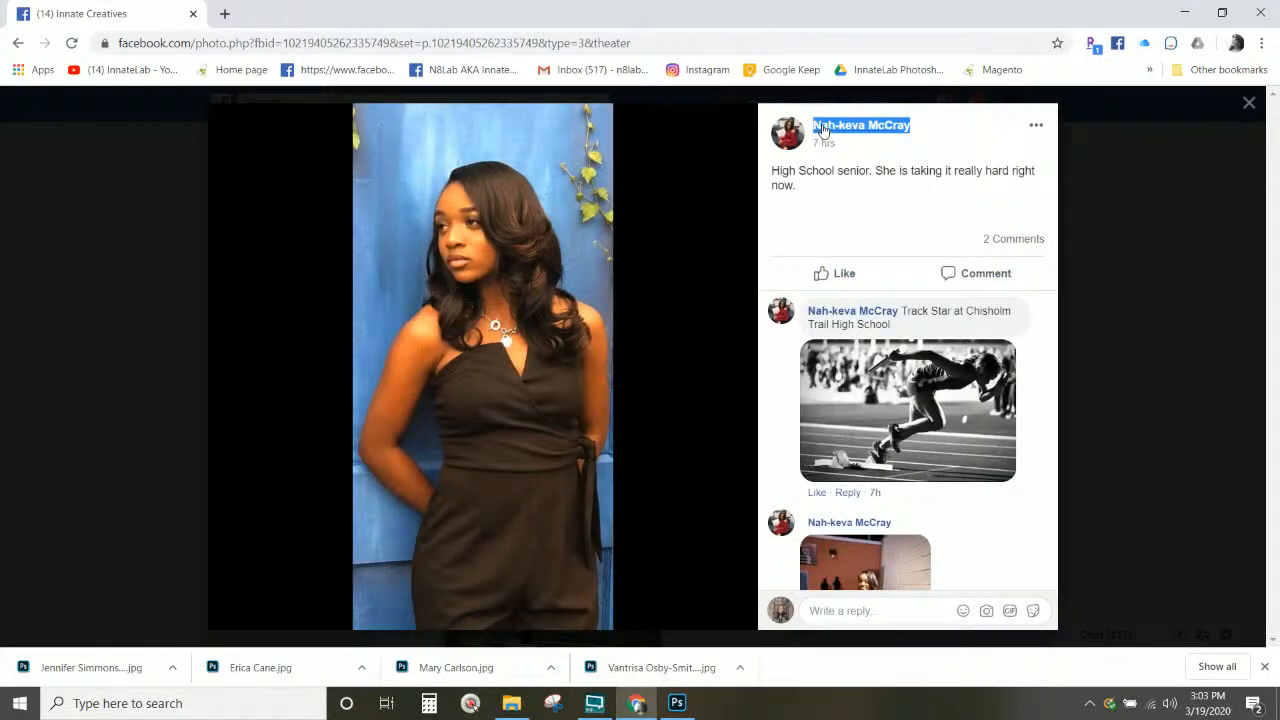
right_click(822, 128)
key(Escape)
right_click(590, 304)
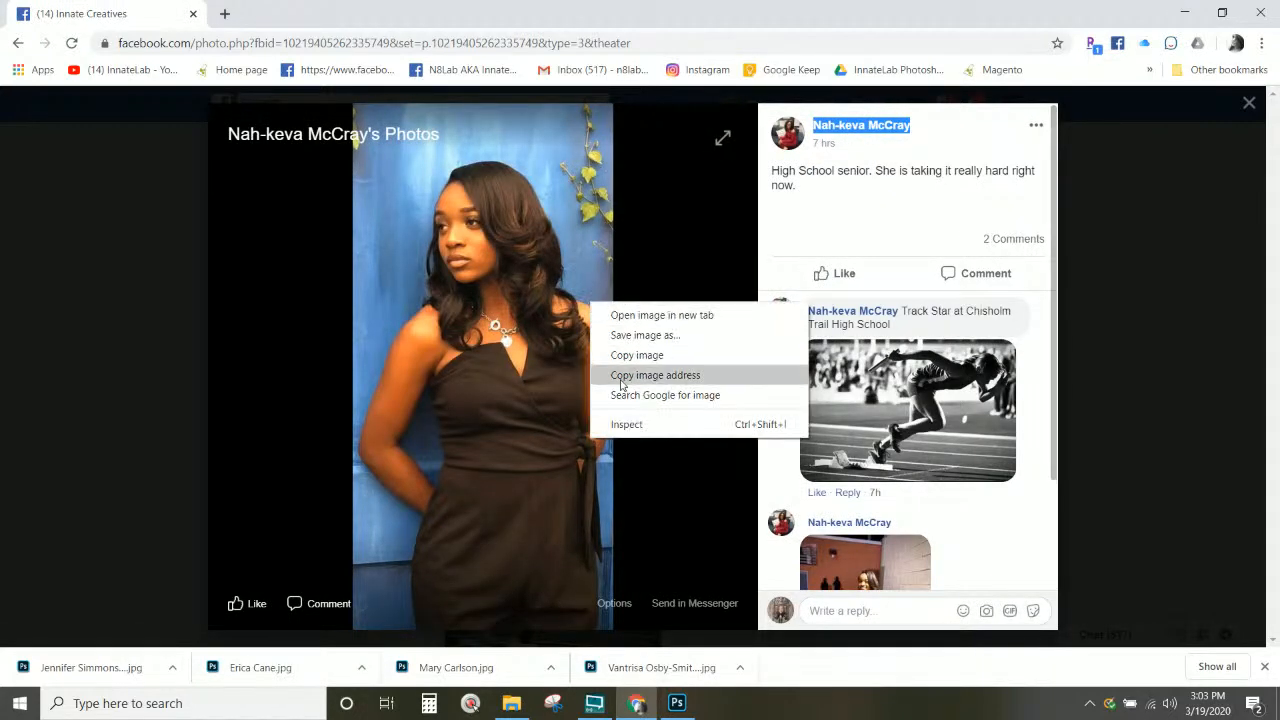
click(623, 338)
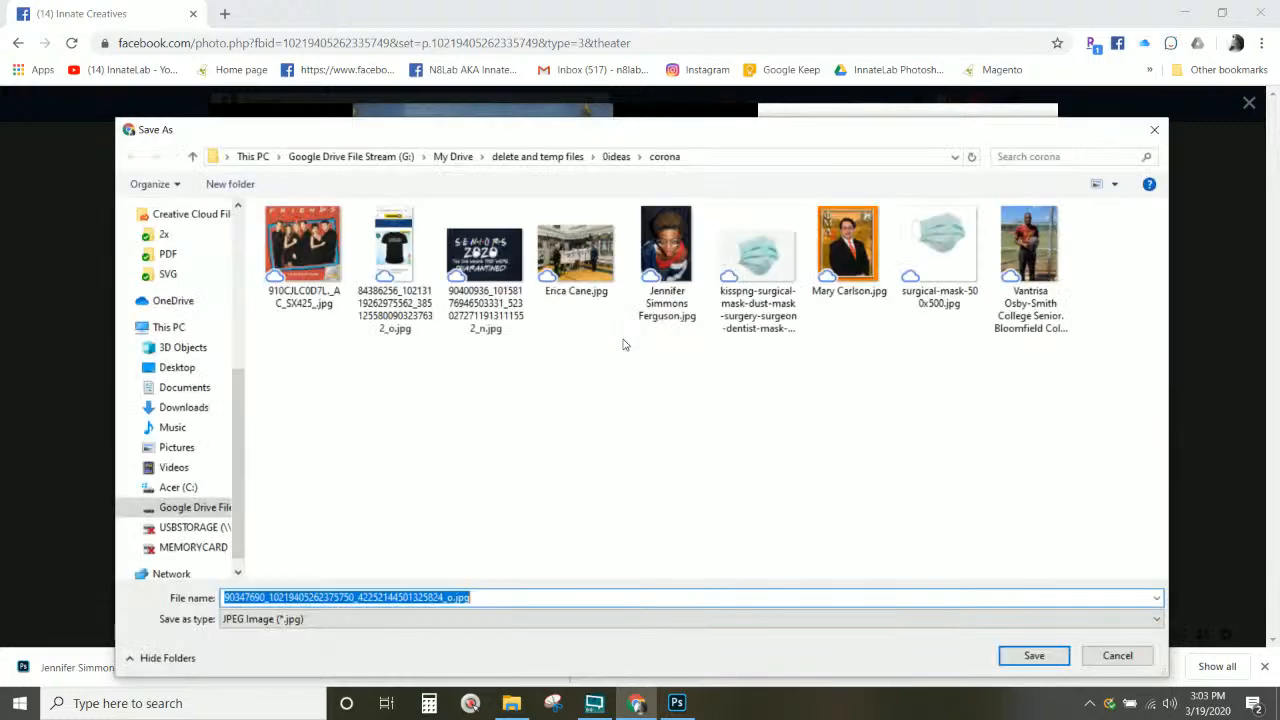
key(ctrl+v)
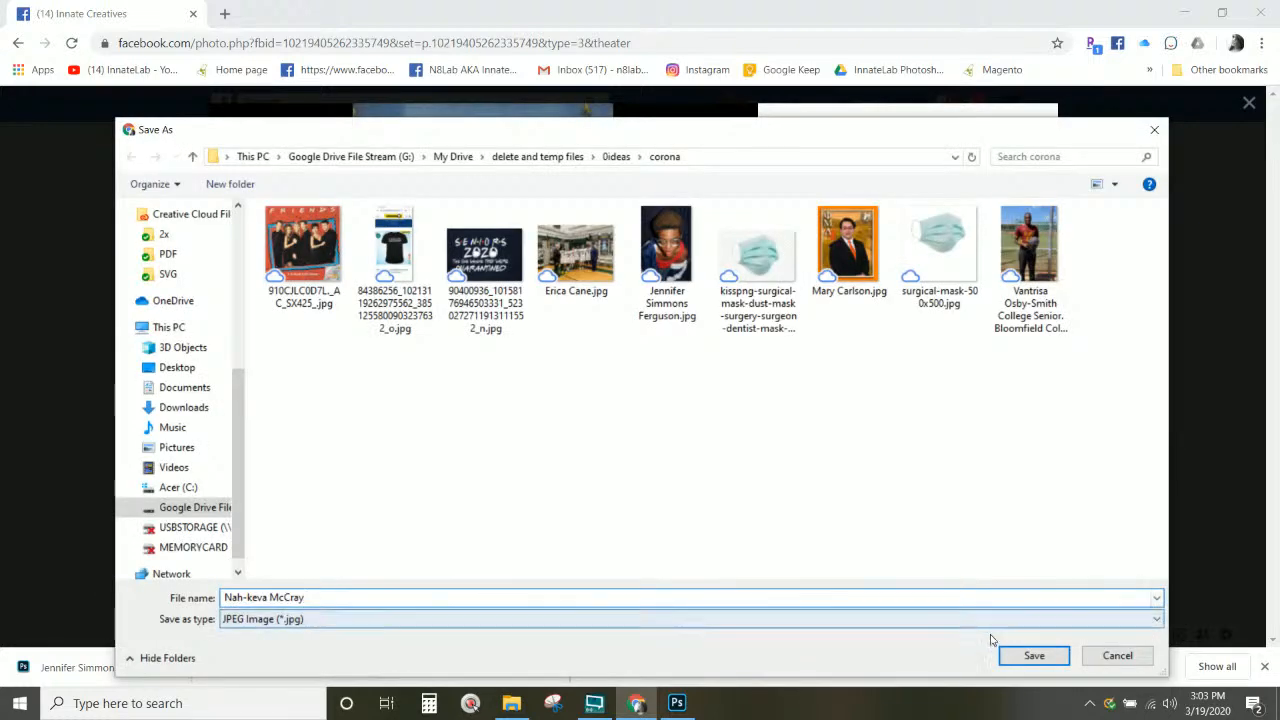
click(1033, 656)
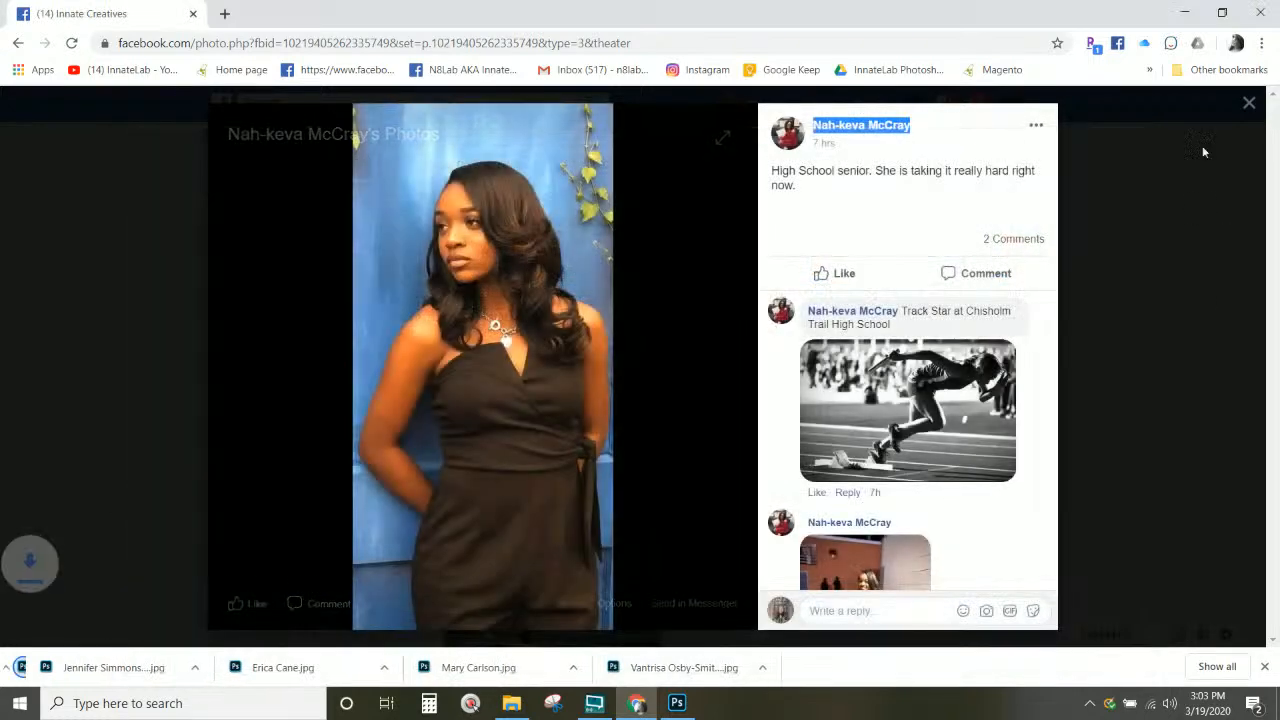
Step: Back in the feed, select the student's name in the track-photo comment
click(1248, 104)
scroll(557, 370, down, 3)
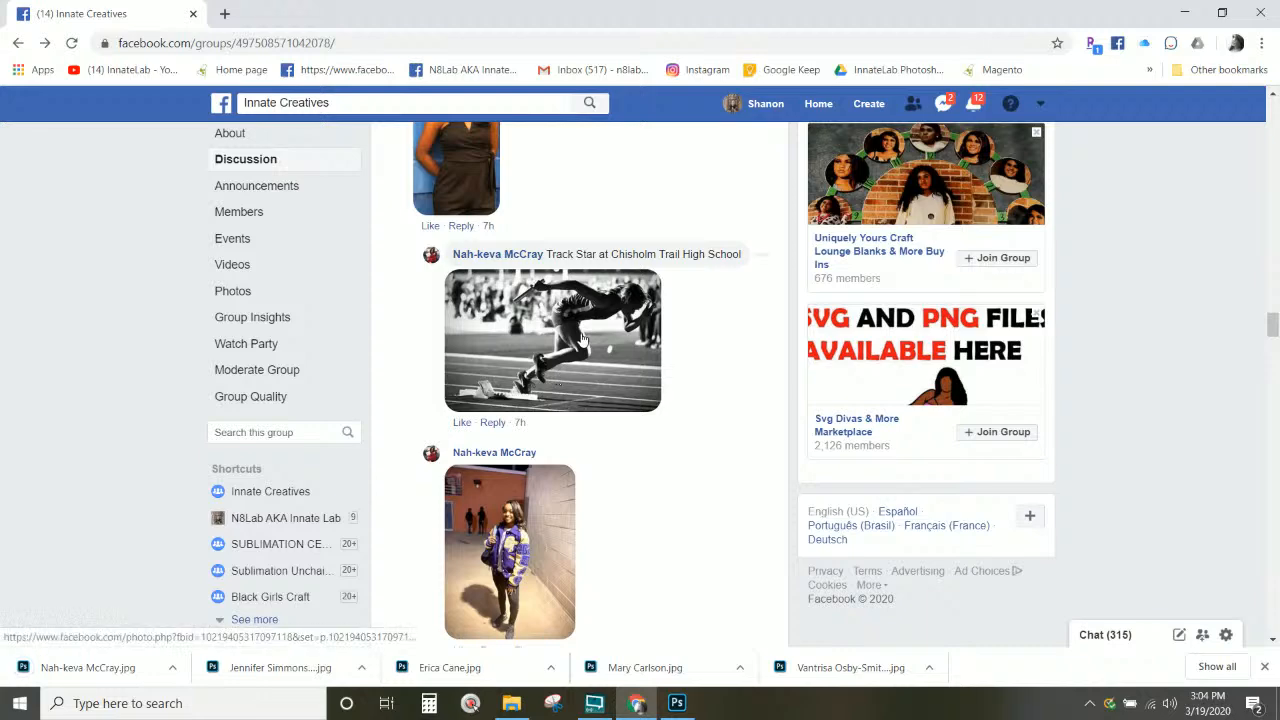
scroll(583, 340, up, 2)
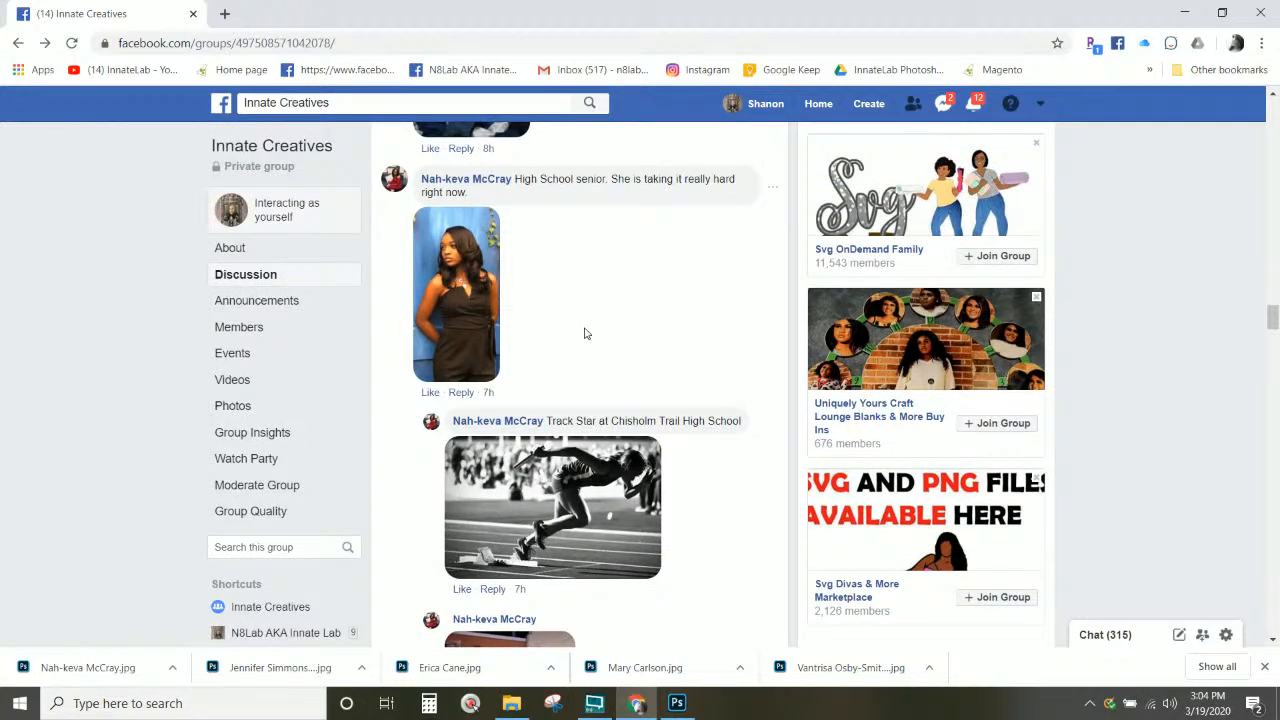
scroll(586, 334, down, 1)
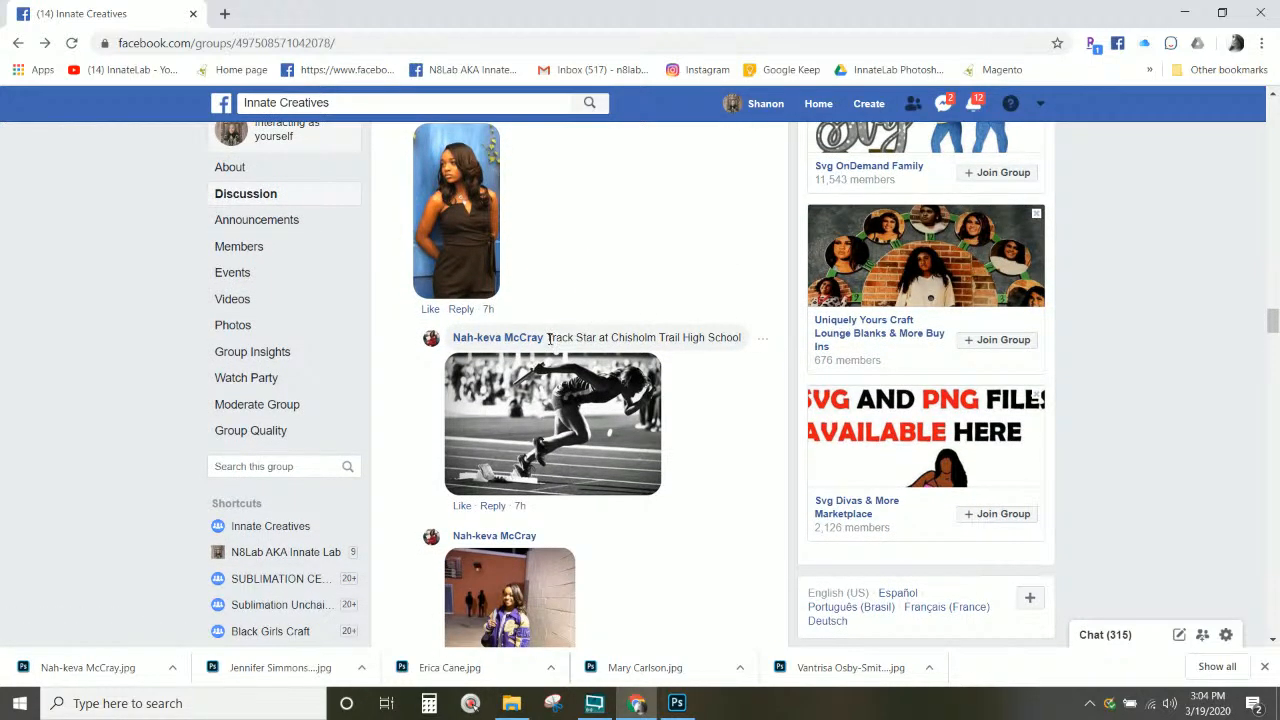
drag(548, 337, 453, 342)
key(ctrl+c)
Step: Save the black-and-white track photo as a second copy, the student's name with '2' appended
click(575, 455)
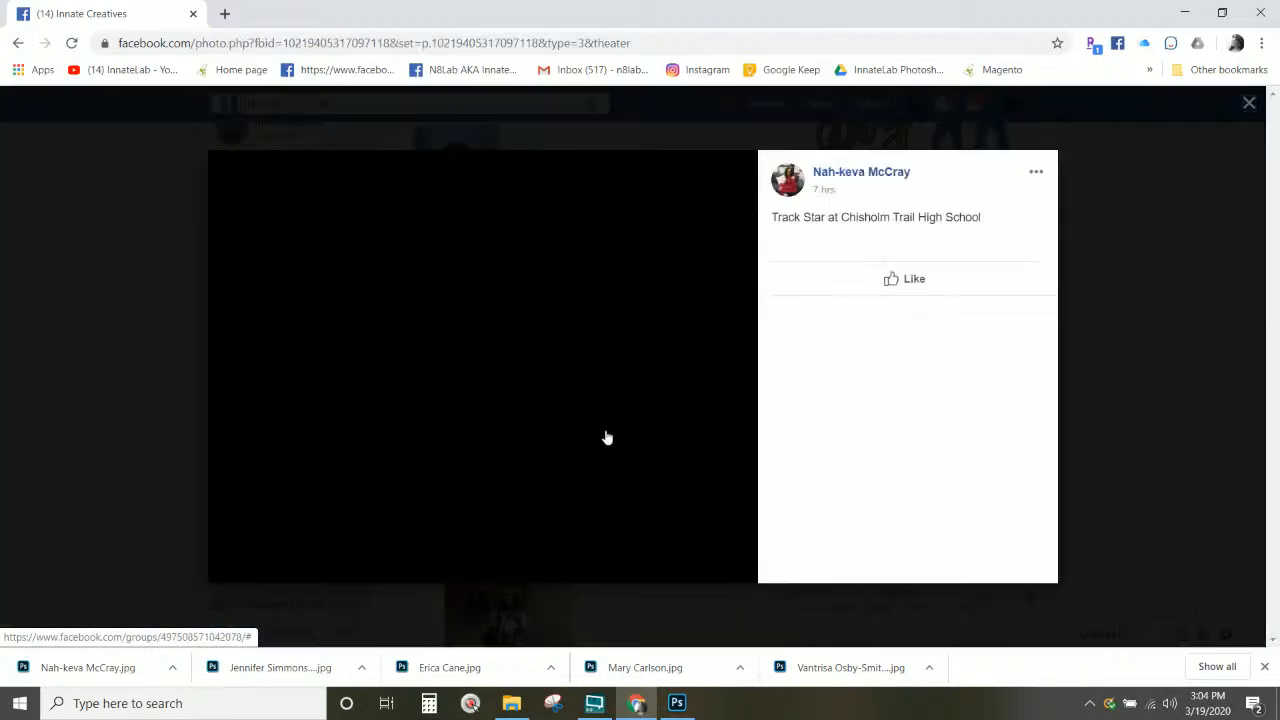
right_click(641, 286)
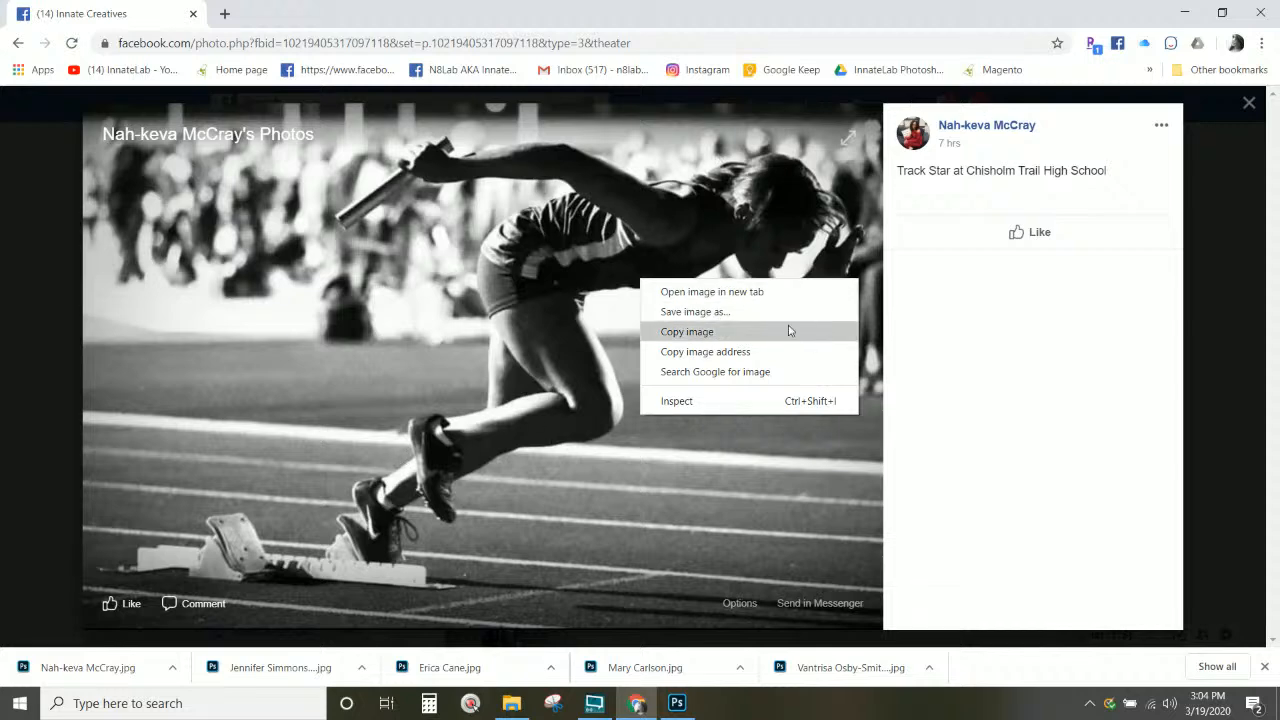
click(733, 312)
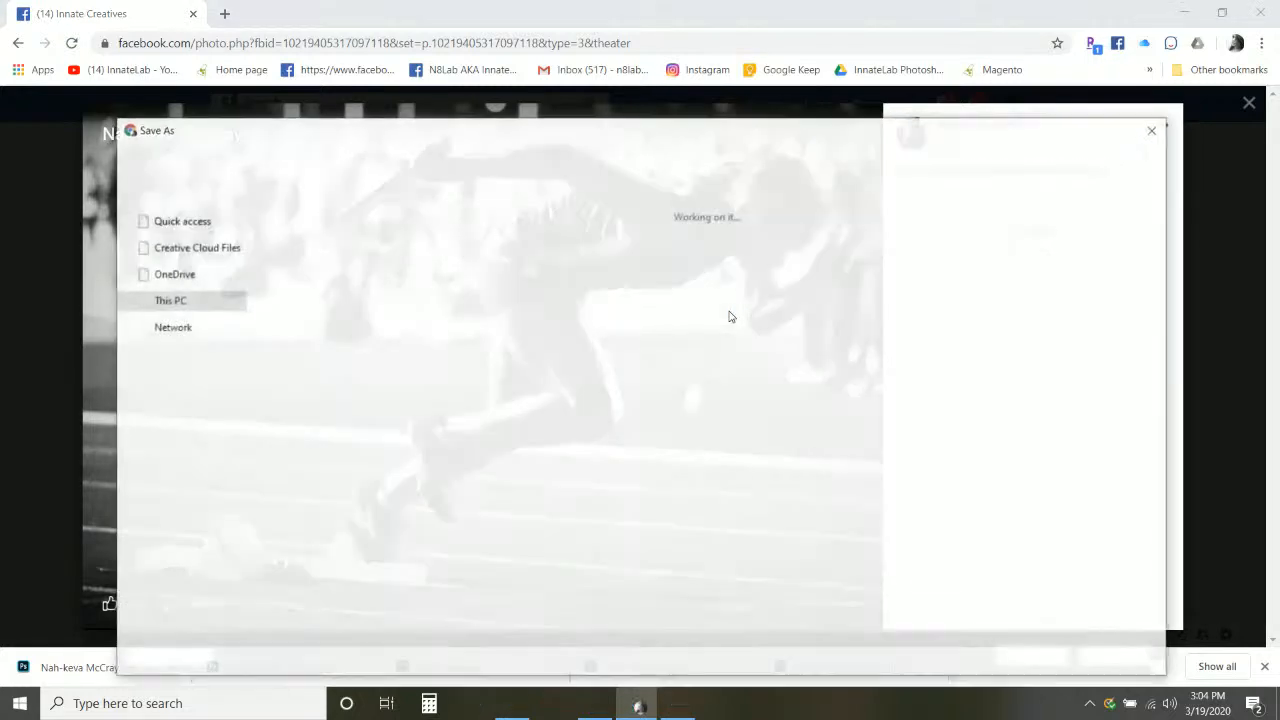
key(ctrl+v)
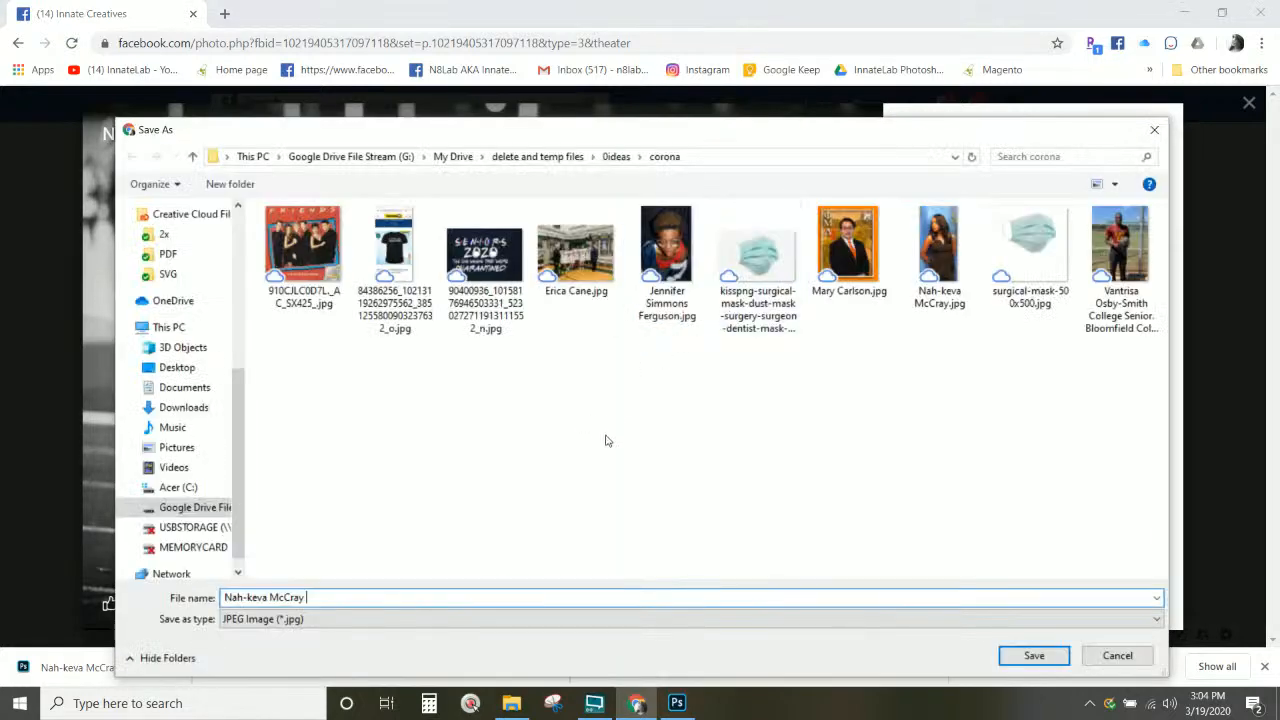
click(1055, 658)
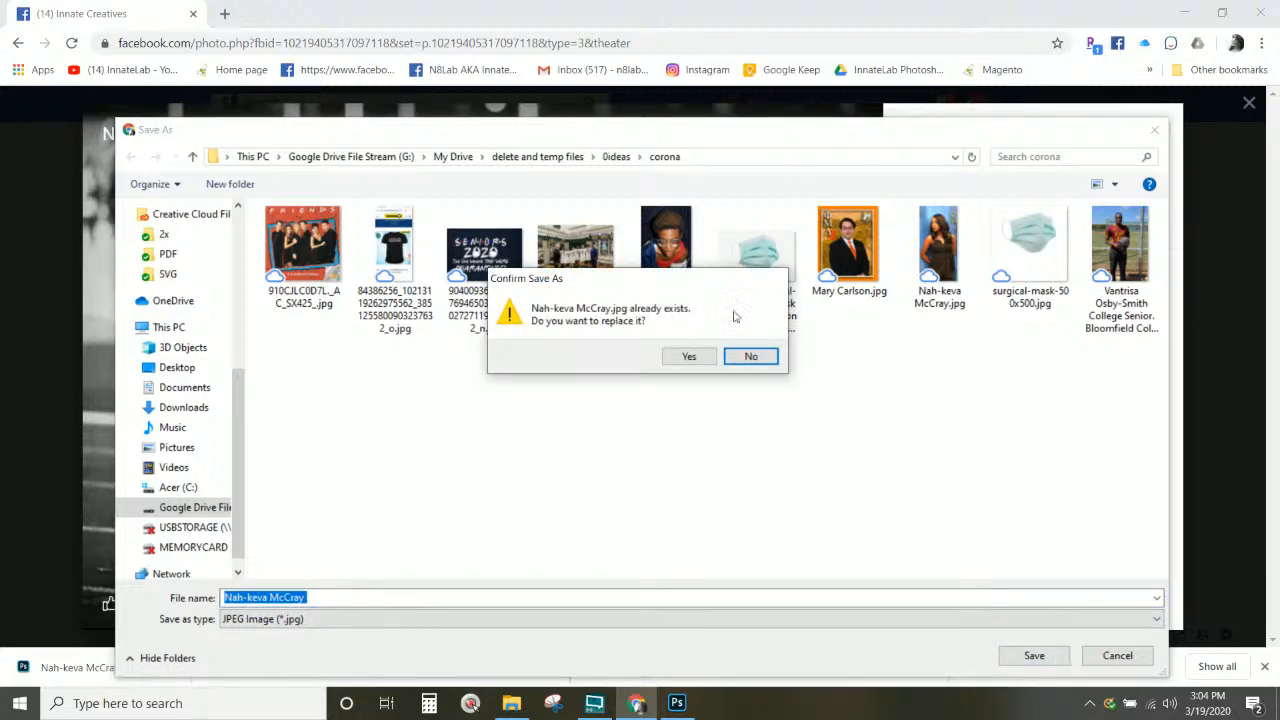
click(751, 356)
click(375, 597)
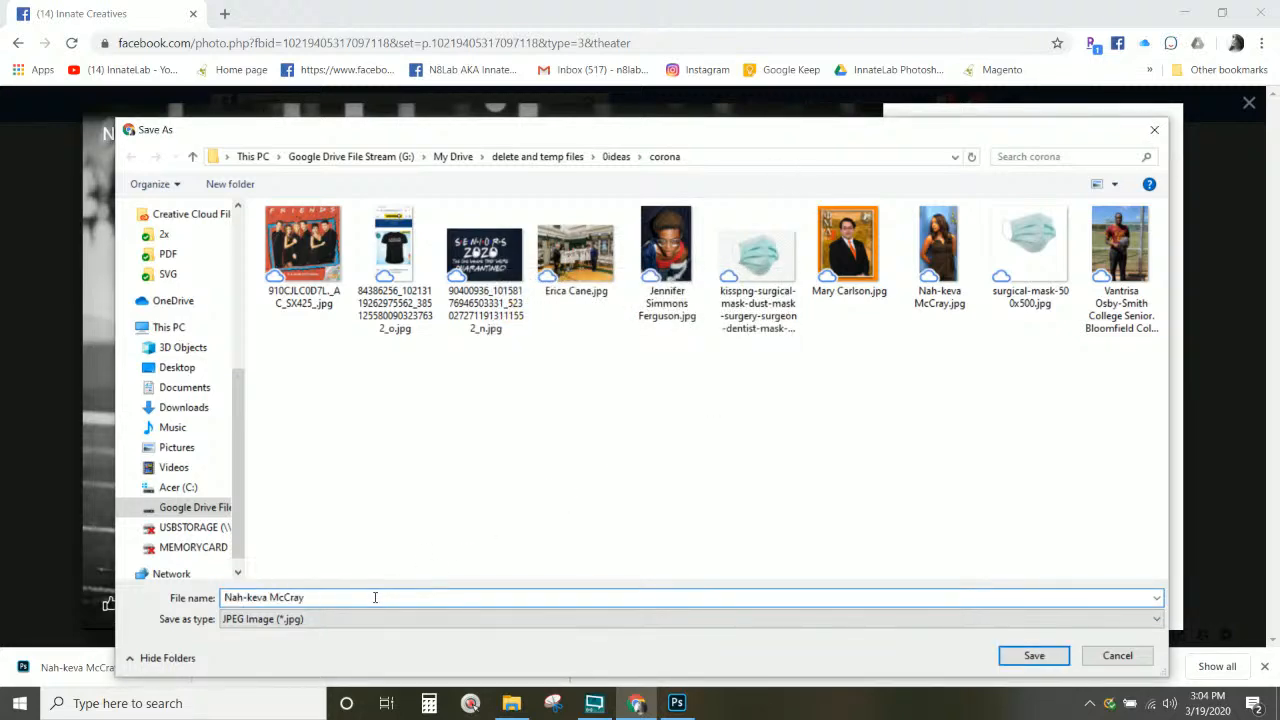
text(2)
key(Return)
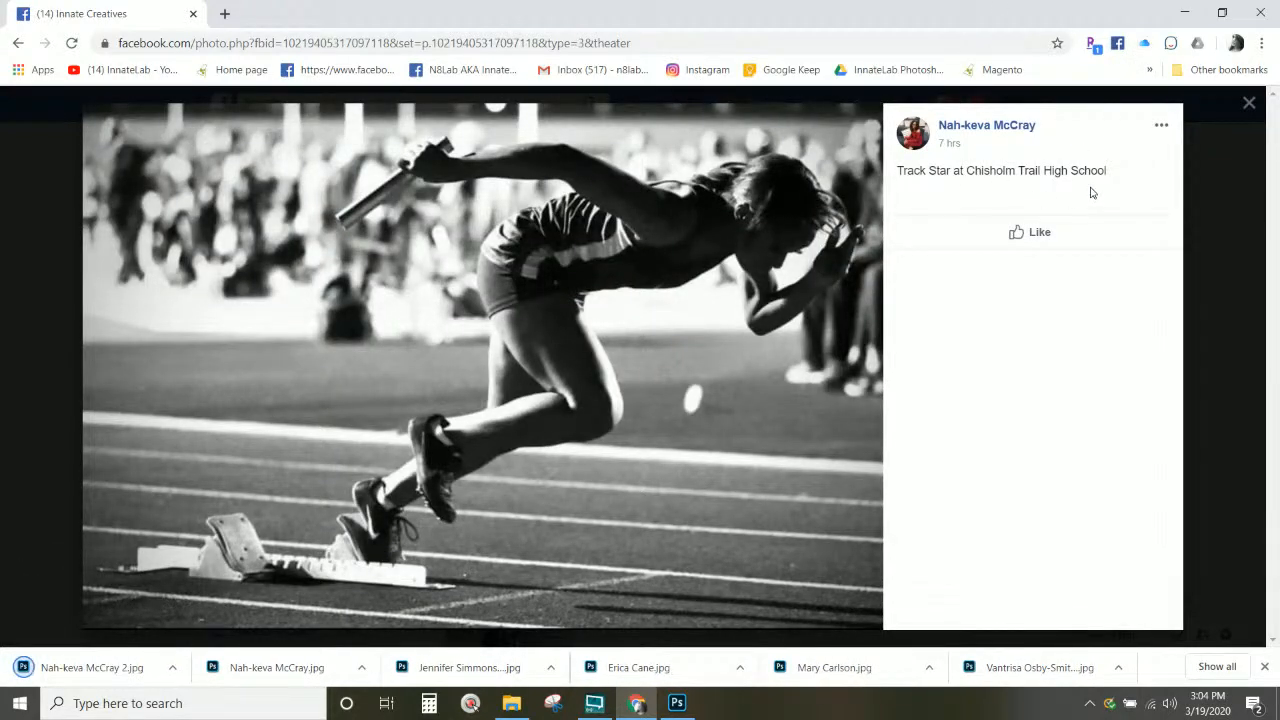
Step: Select the track-star caption text and close the photo viewer
drag(1108, 172, 889, 175)
key(ctrl+c)
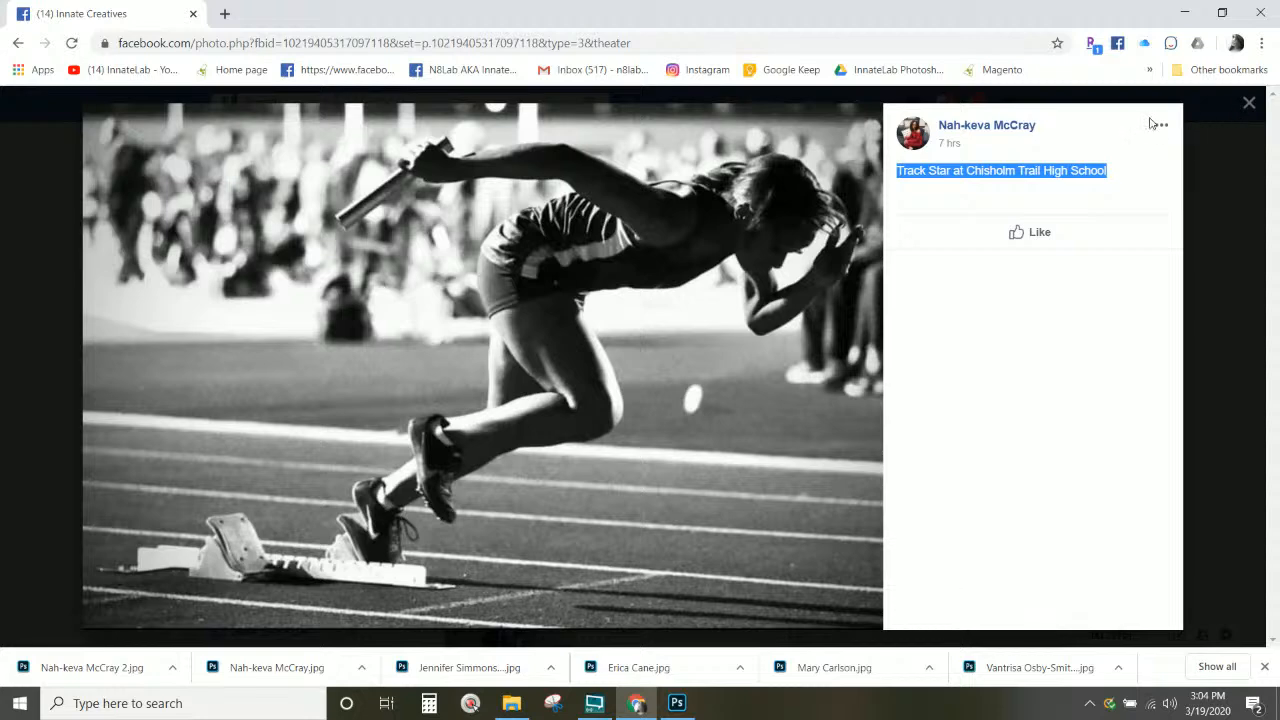
click(1249, 102)
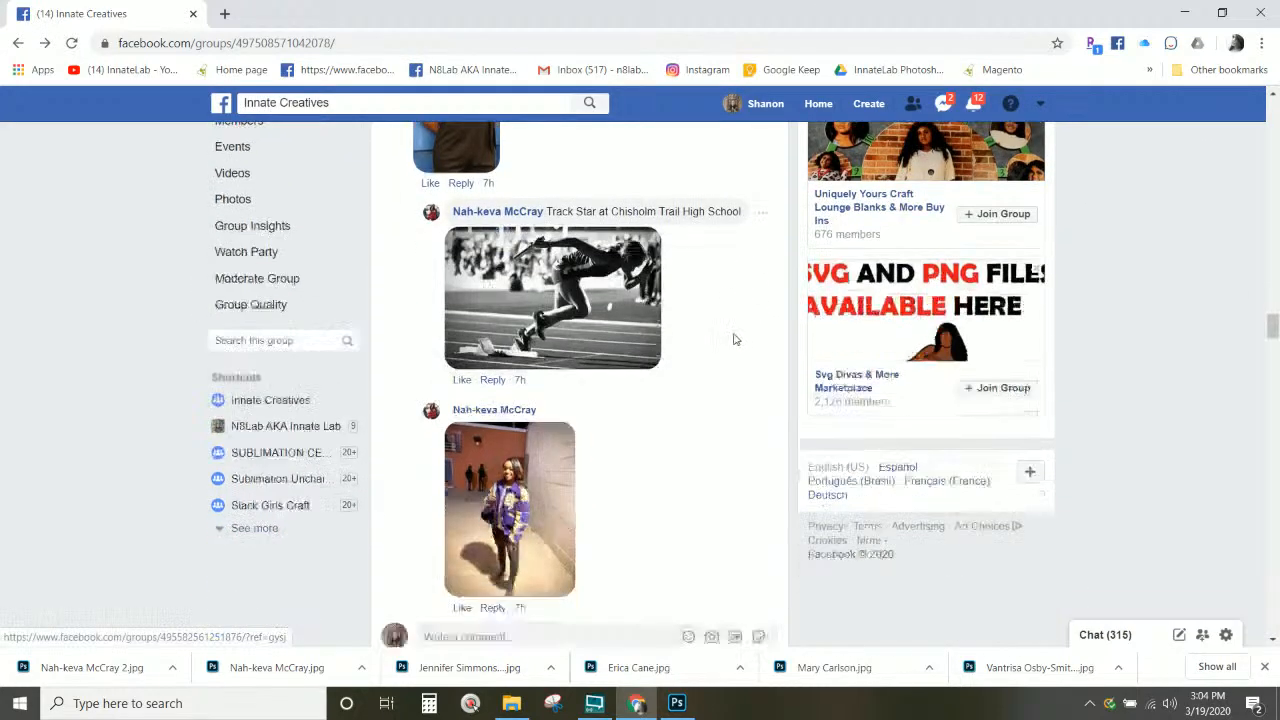
scroll(733, 340, down, 2)
Step: Open the purple-jacket photo and start saving it with the caption and a hyphen as name
click(550, 356)
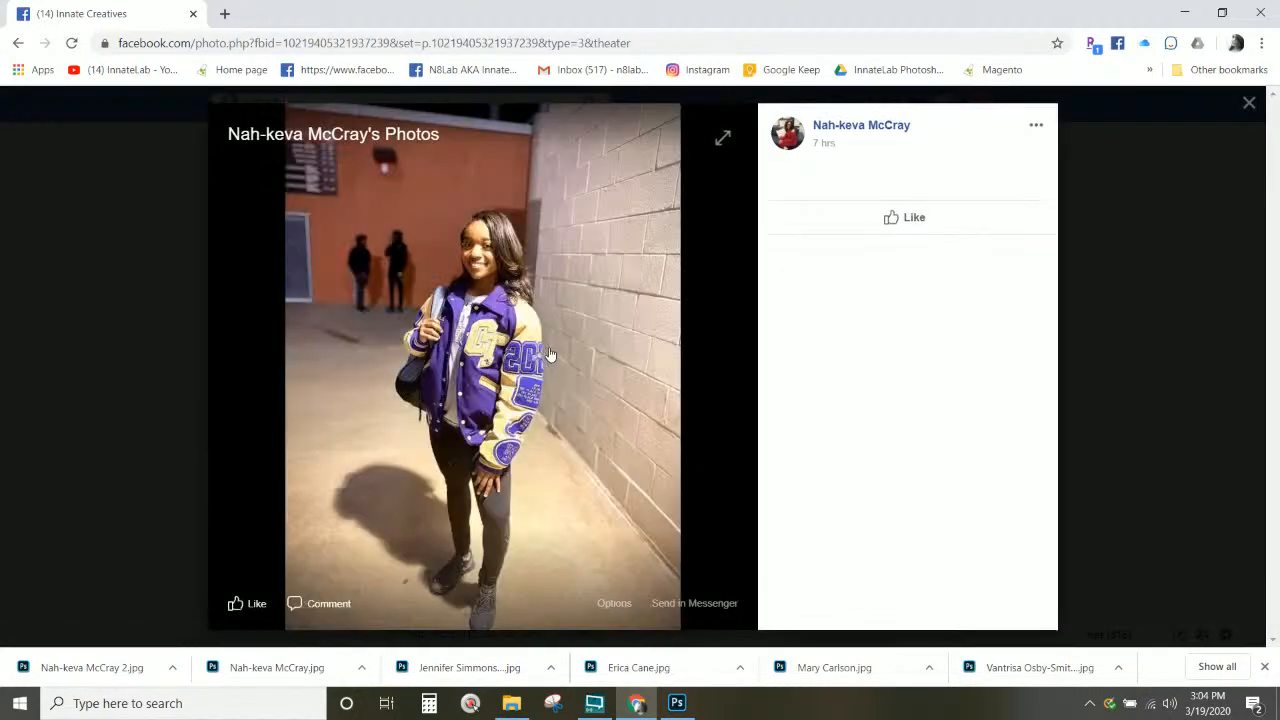
right_click(485, 282)
click(522, 318)
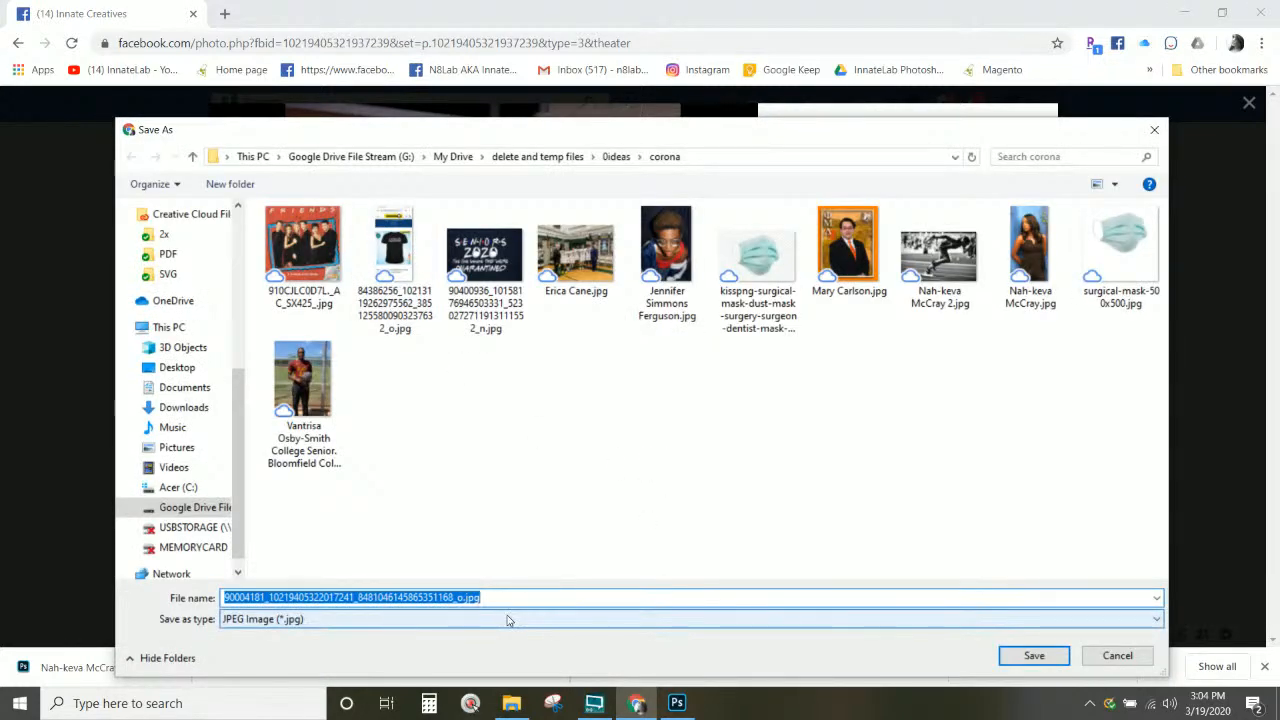
key(ctrl+v)
text(-)
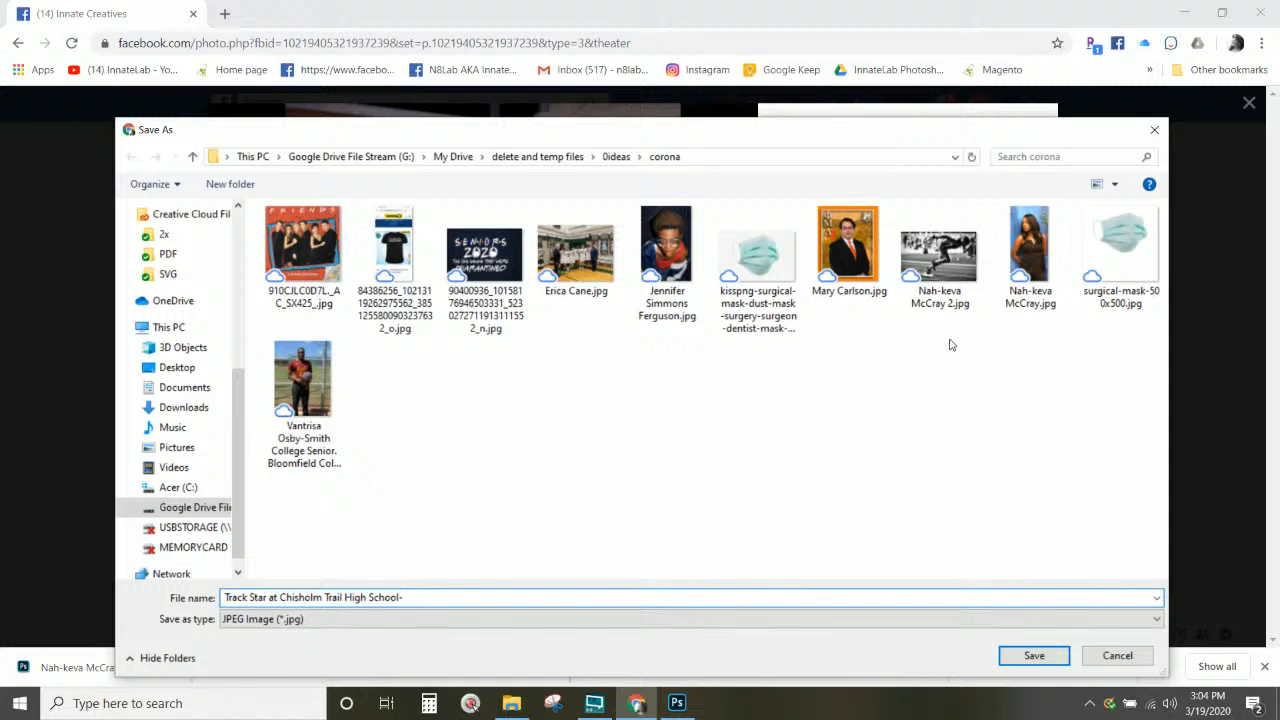
Step: Rebuild the file name as the student's name, a hyphen, then the track-star caption
click(940, 255)
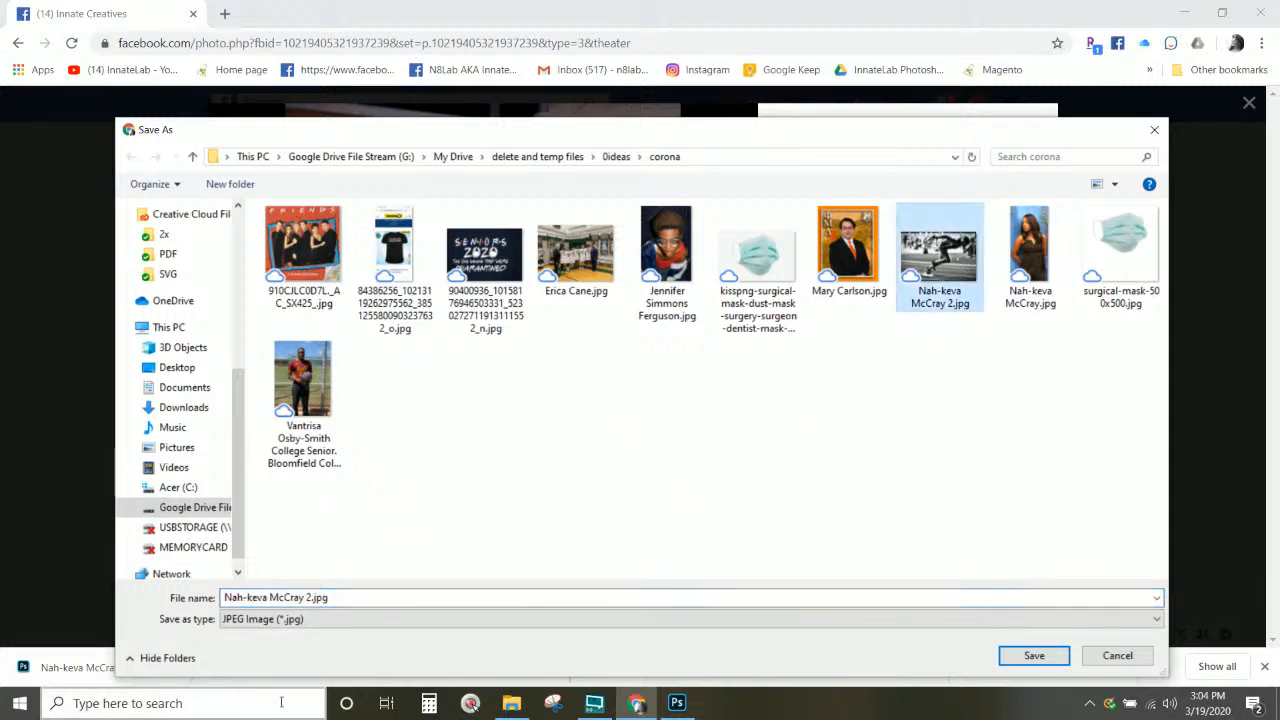
click(350, 597)
key(ctrl+v)
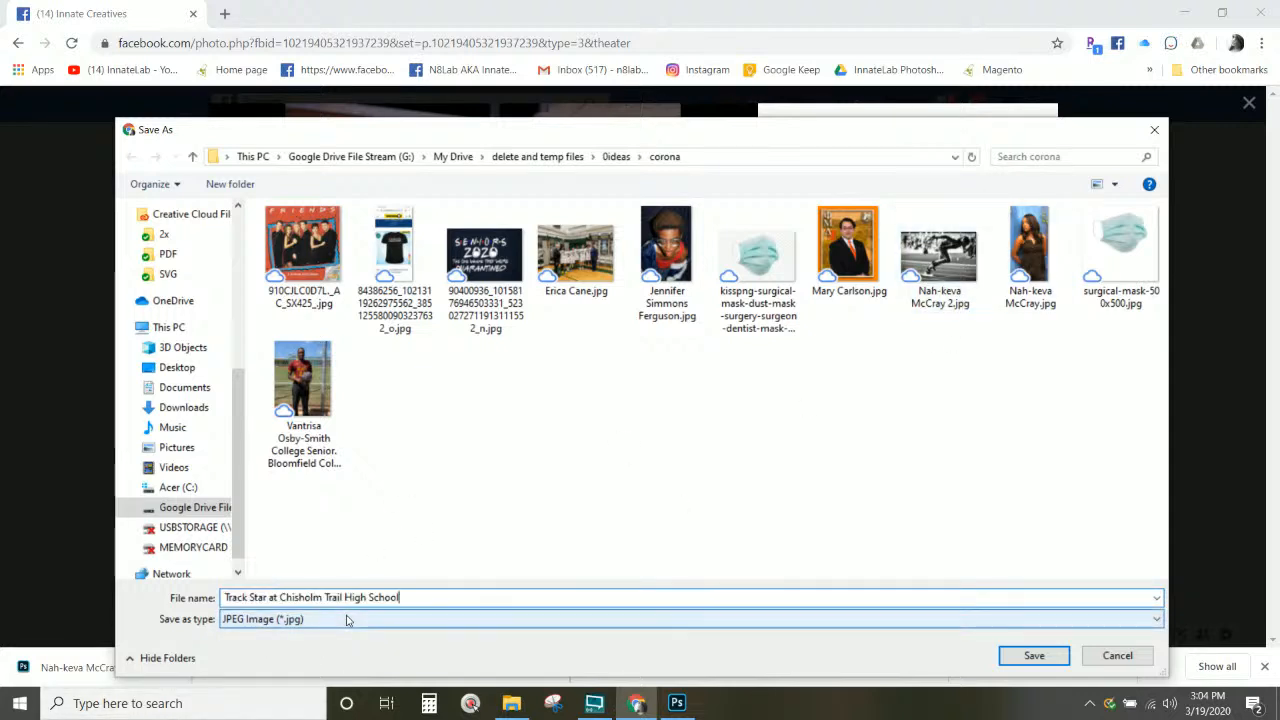
key(ctrl+z)
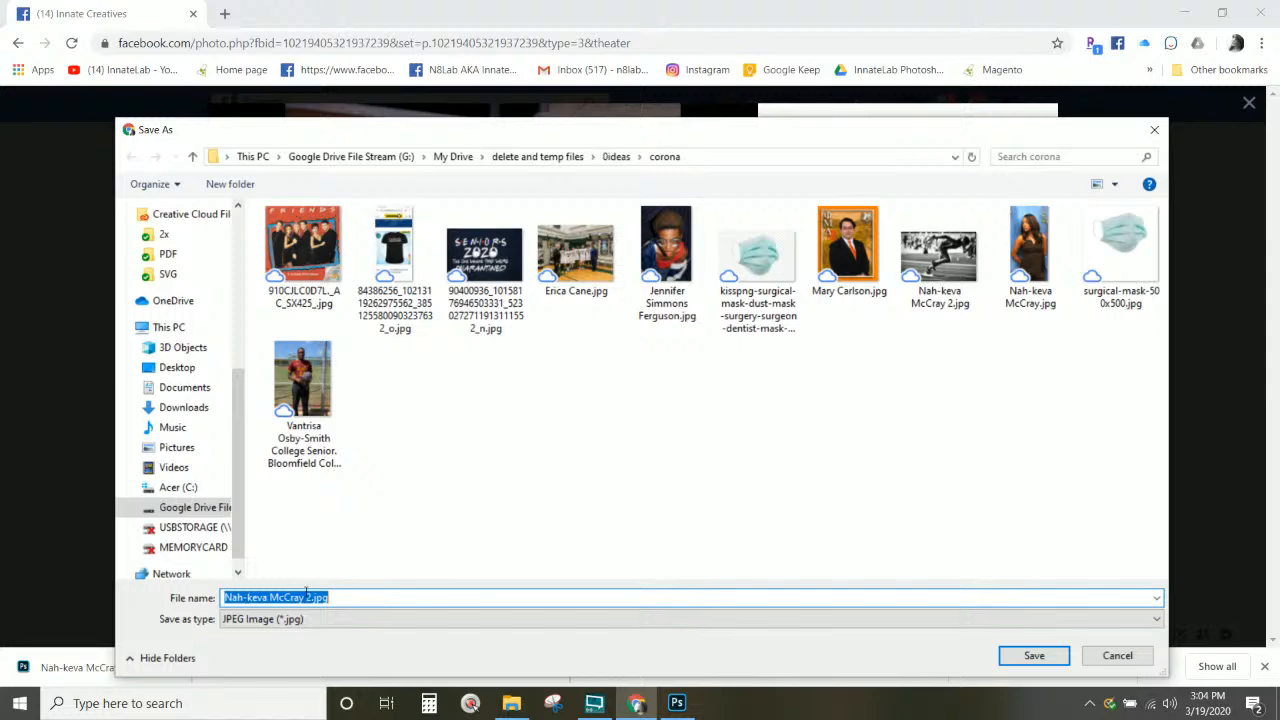
click(306, 597)
drag(306, 597, 588, 601)
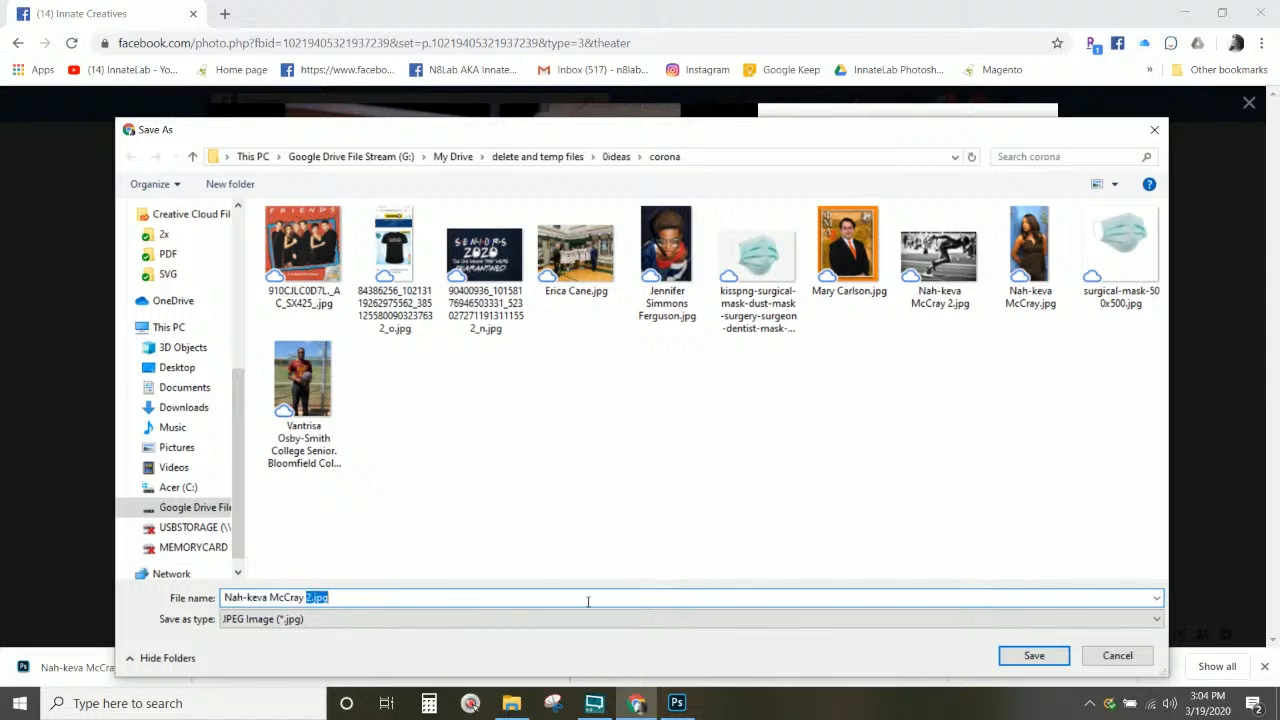
text(-)
key(ctrl+v)
Step: Save the jacket photo under the combined name and close the viewer
key(Return)
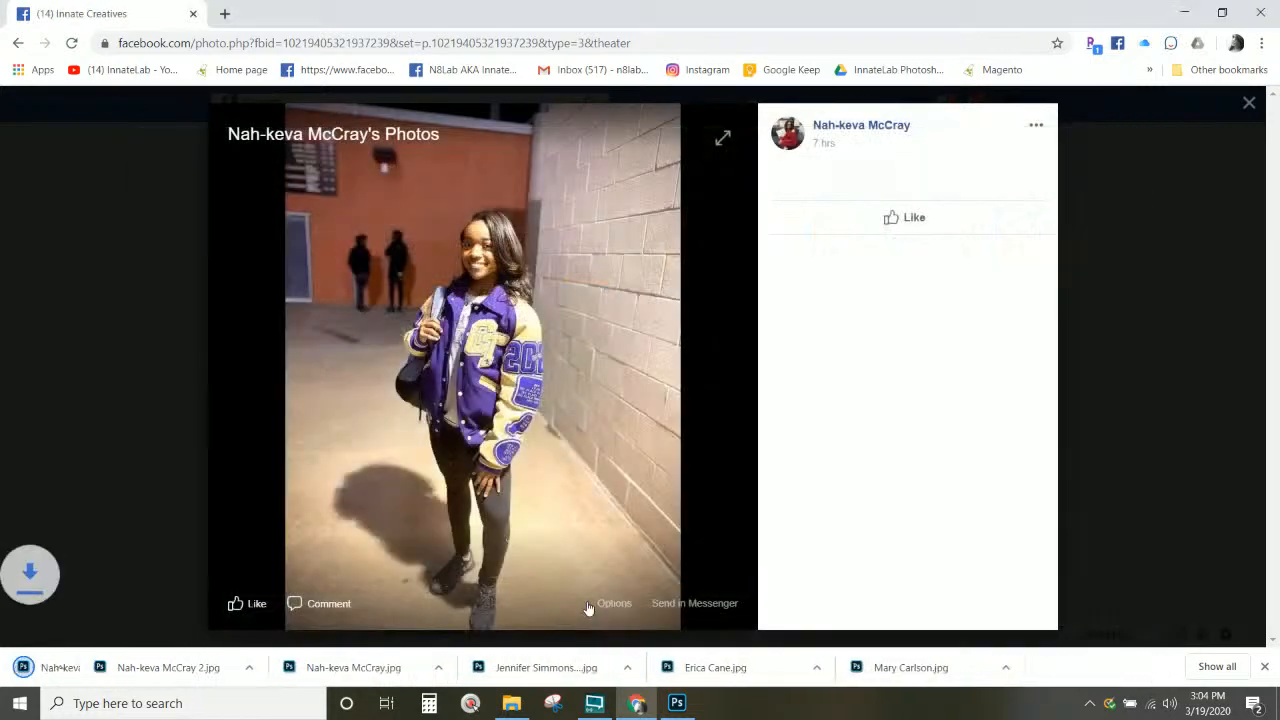
click(1249, 103)
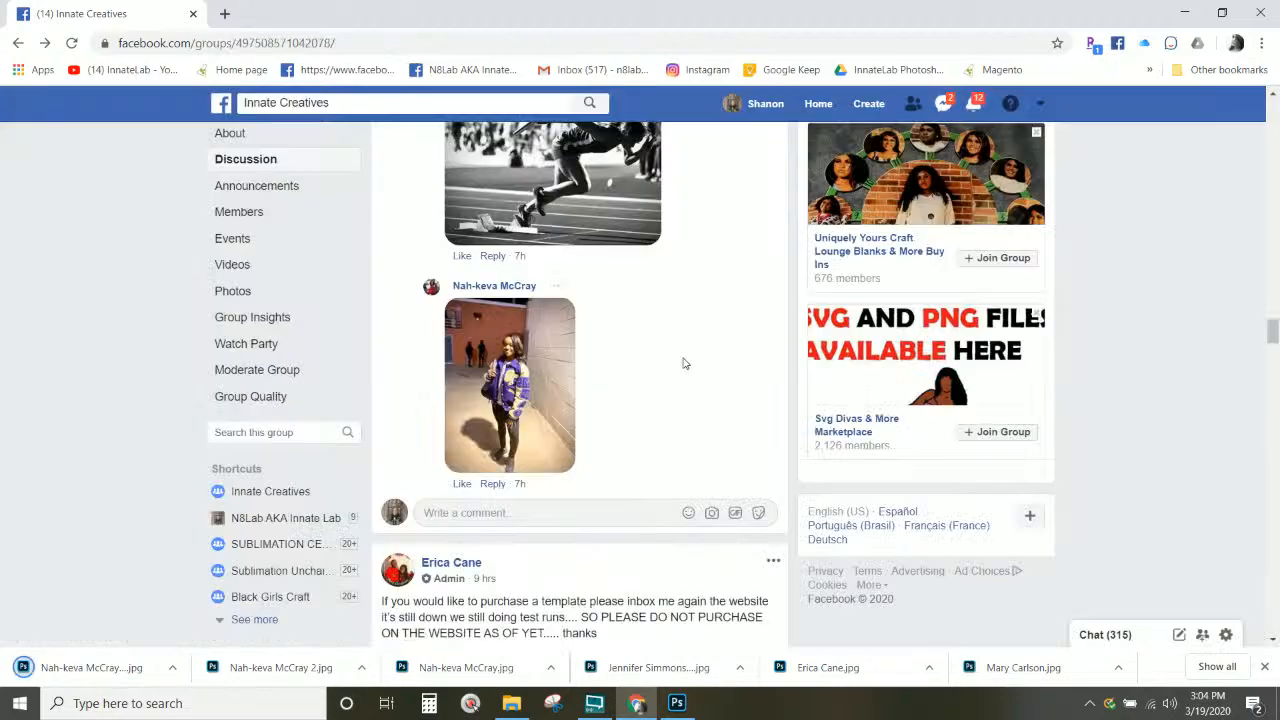
scroll(680, 363, up, 2)
scroll(677, 358, up, 15)
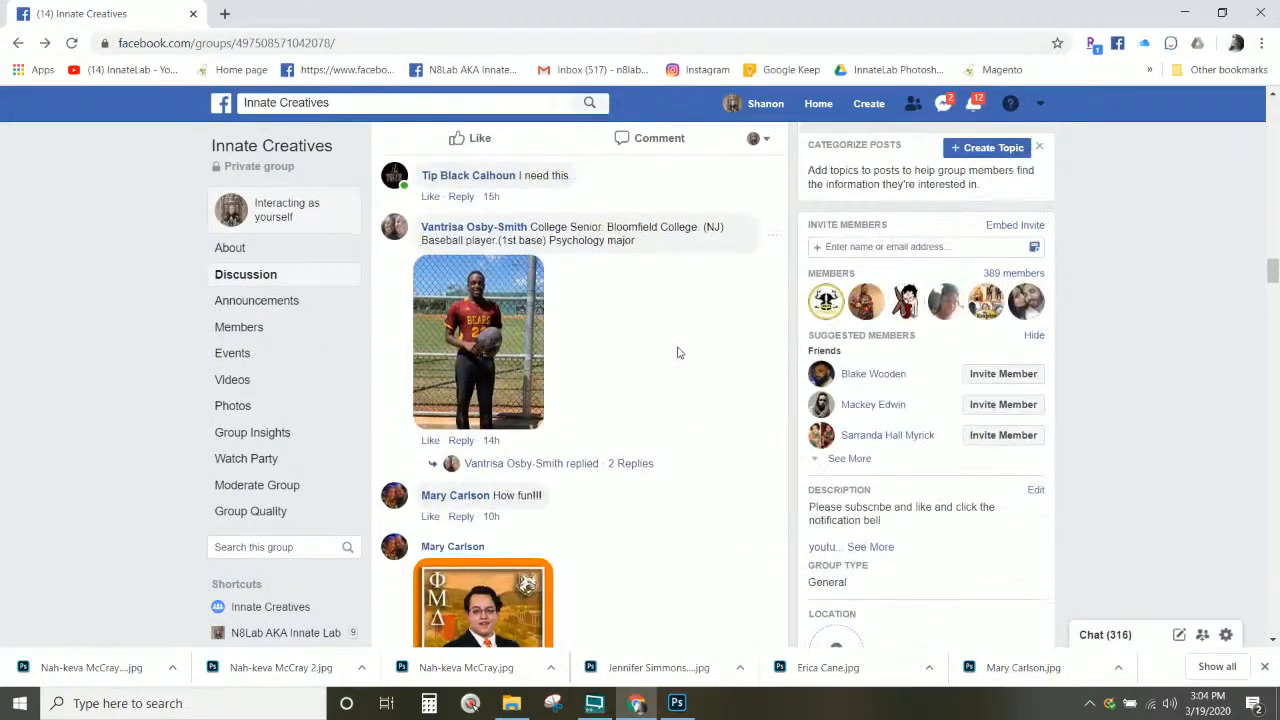
scroll(682, 353, up, 2)
scroll(680, 345, down, 4)
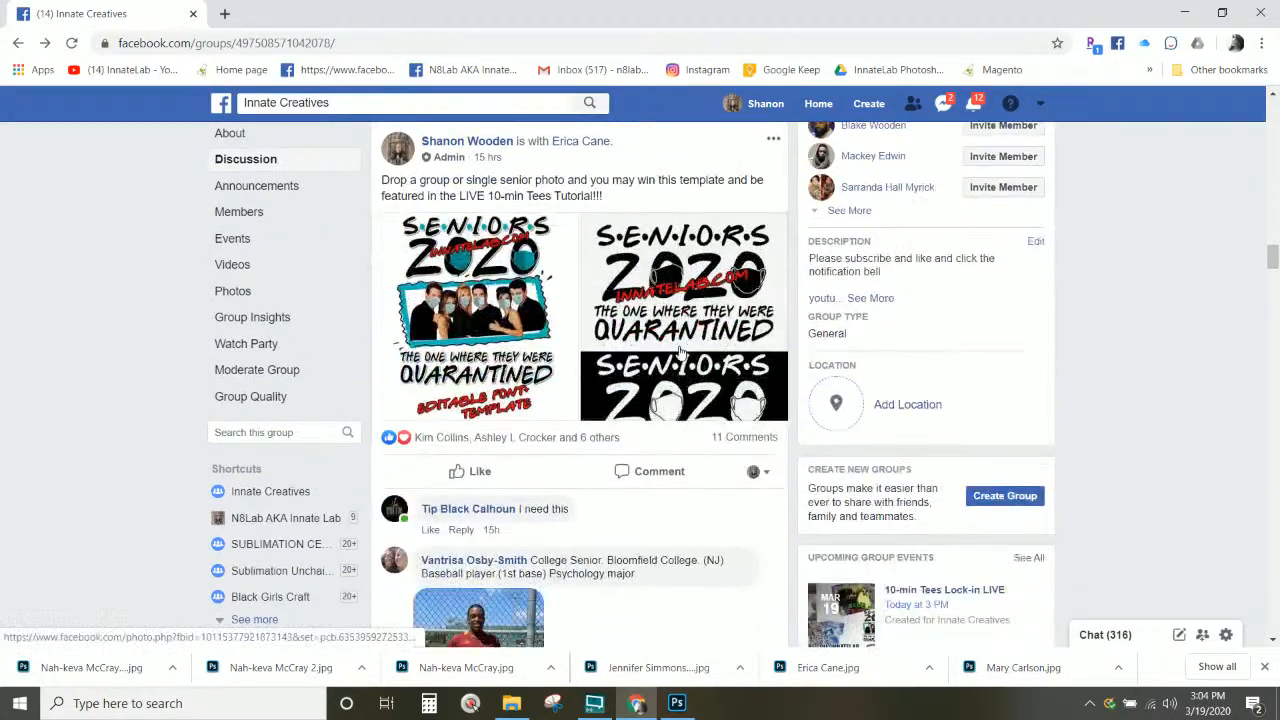
scroll(679, 343, down, 1)
scroll(680, 343, up, 2)
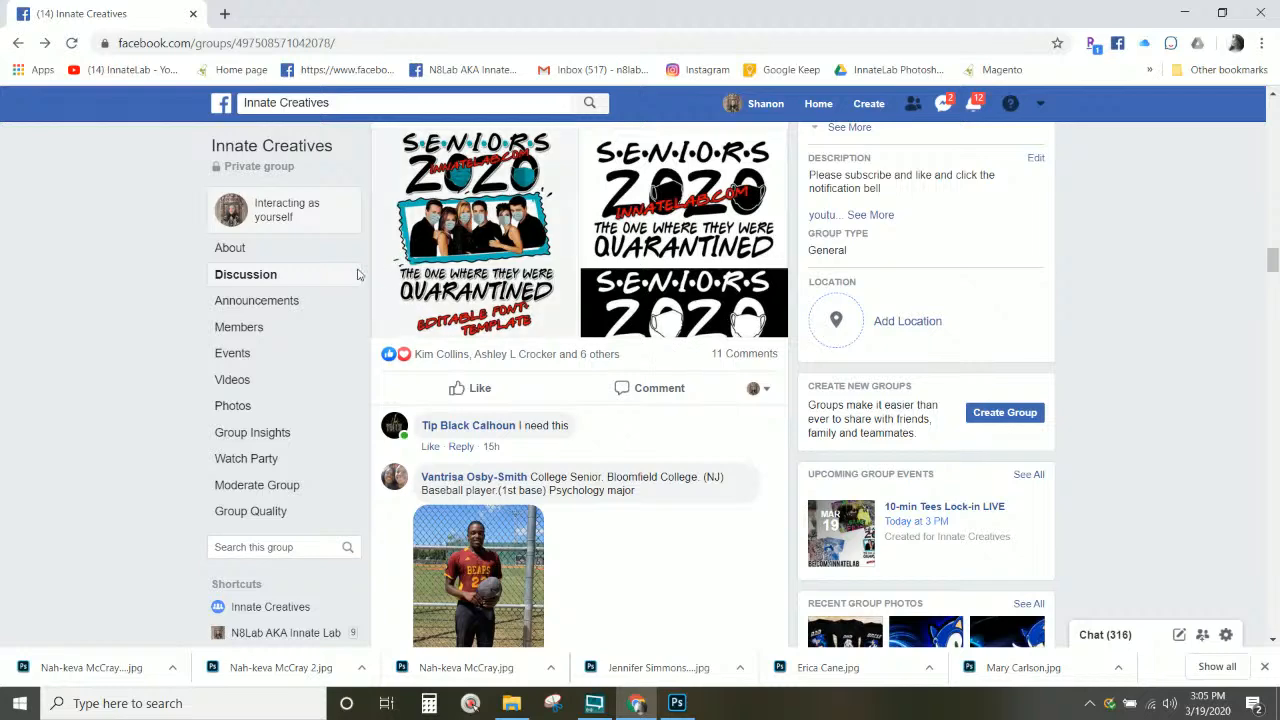
Step: Browse the senior photos in the group comments, then switch to the Seniors 2020 template in Photoshop
scroll(610, 252, down, 2)
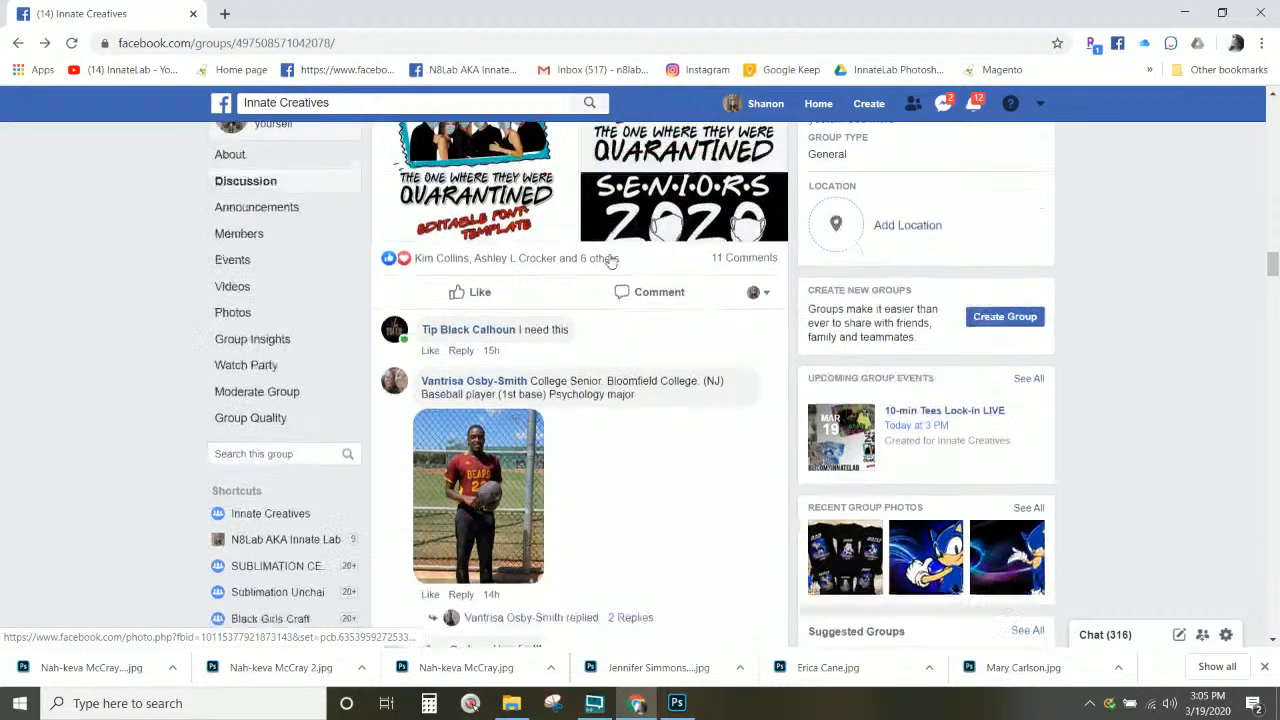
scroll(610, 260, down, 8)
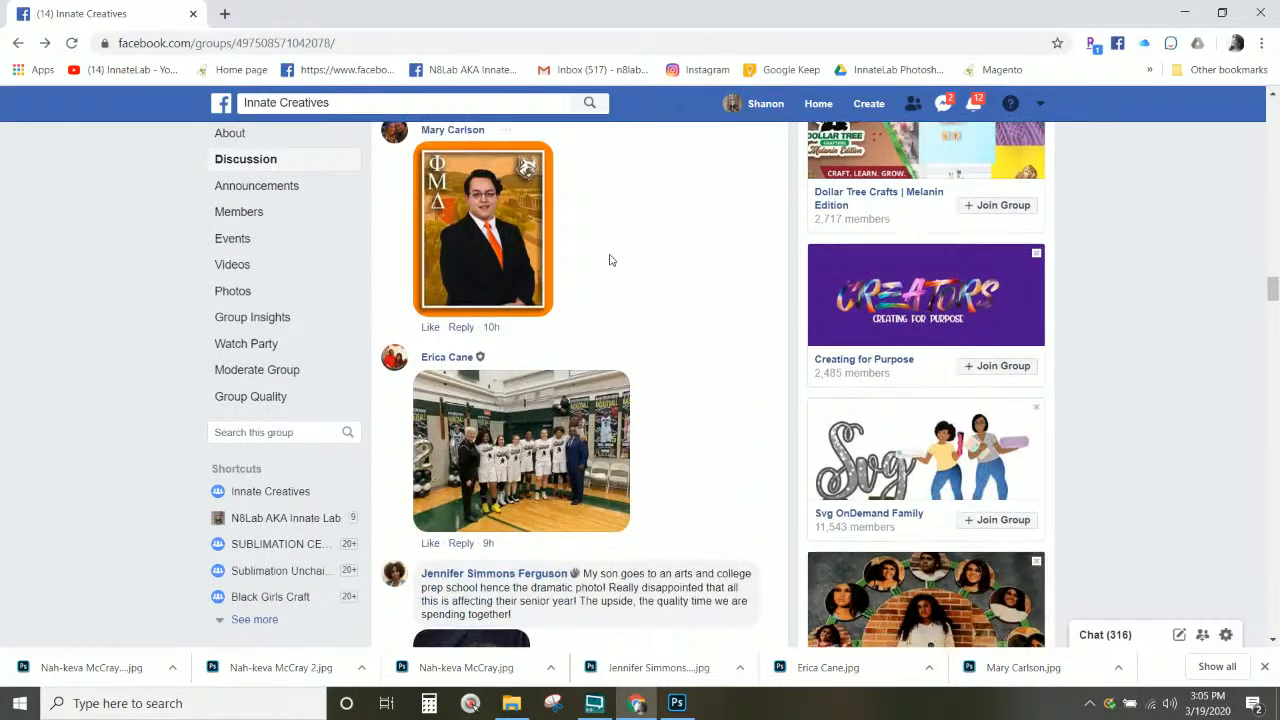
scroll(611, 258, up, 5)
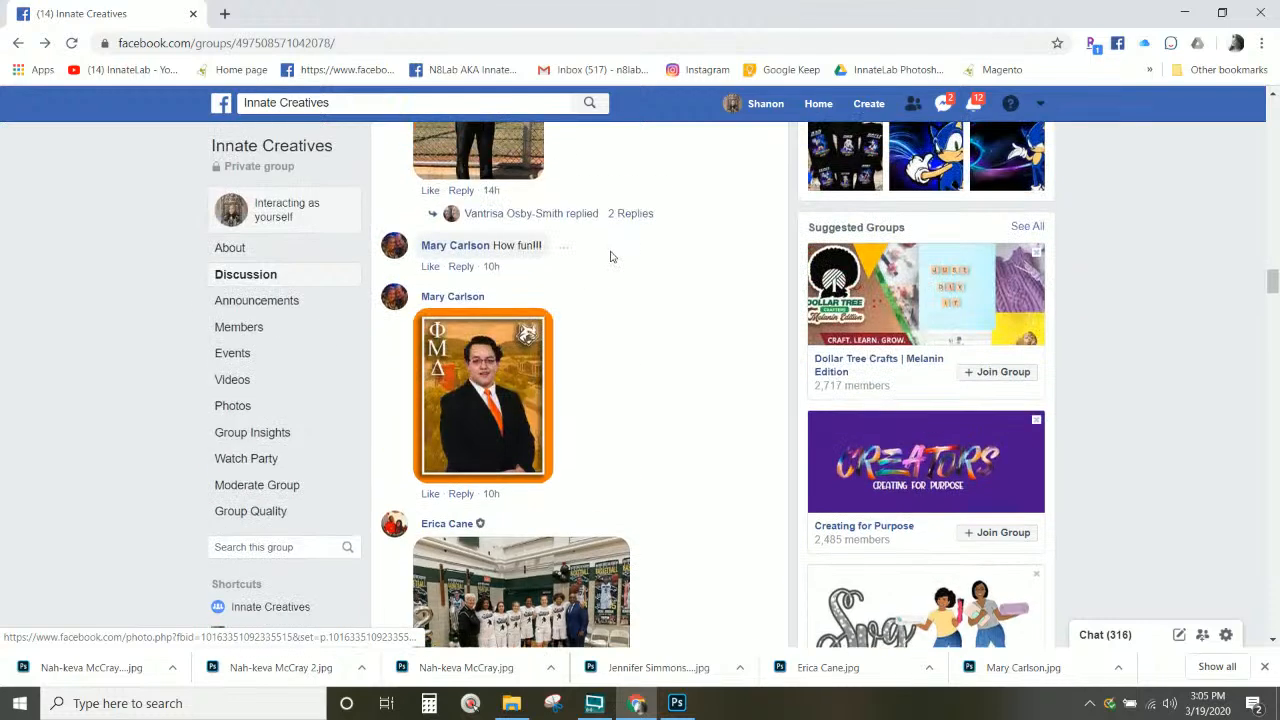
scroll(610, 257, up, 2)
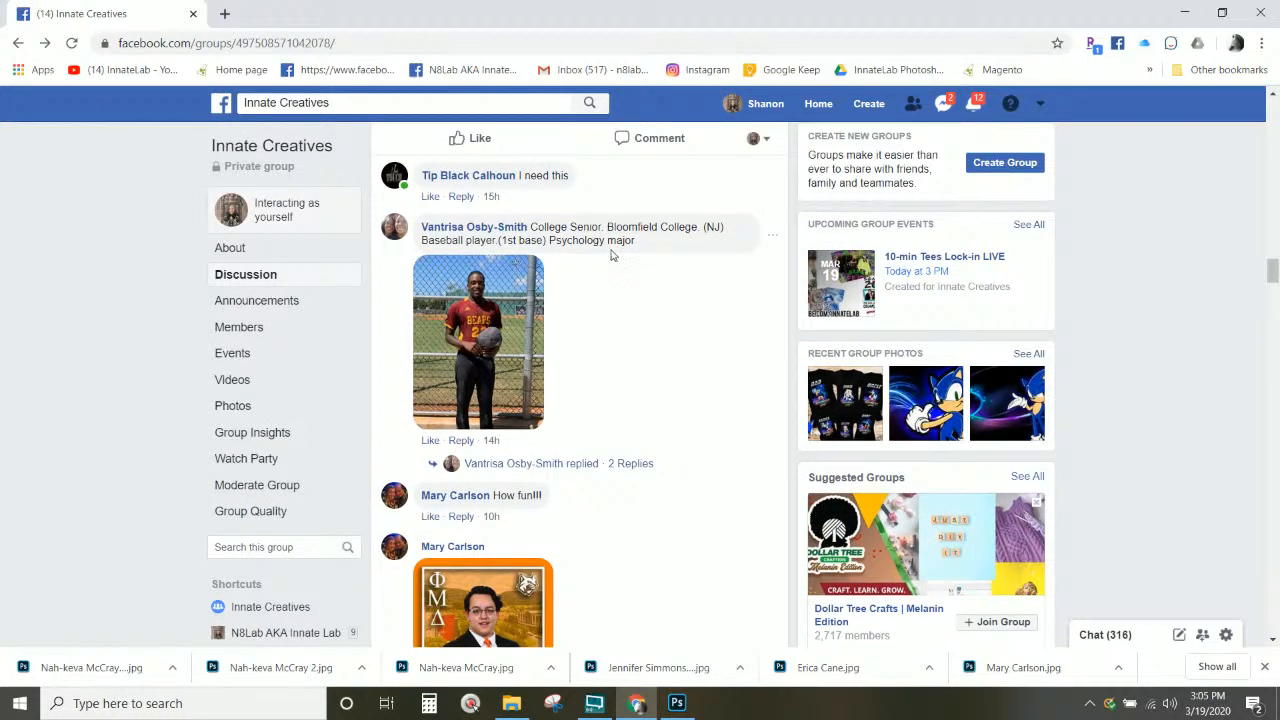
scroll(613, 256, down, 8)
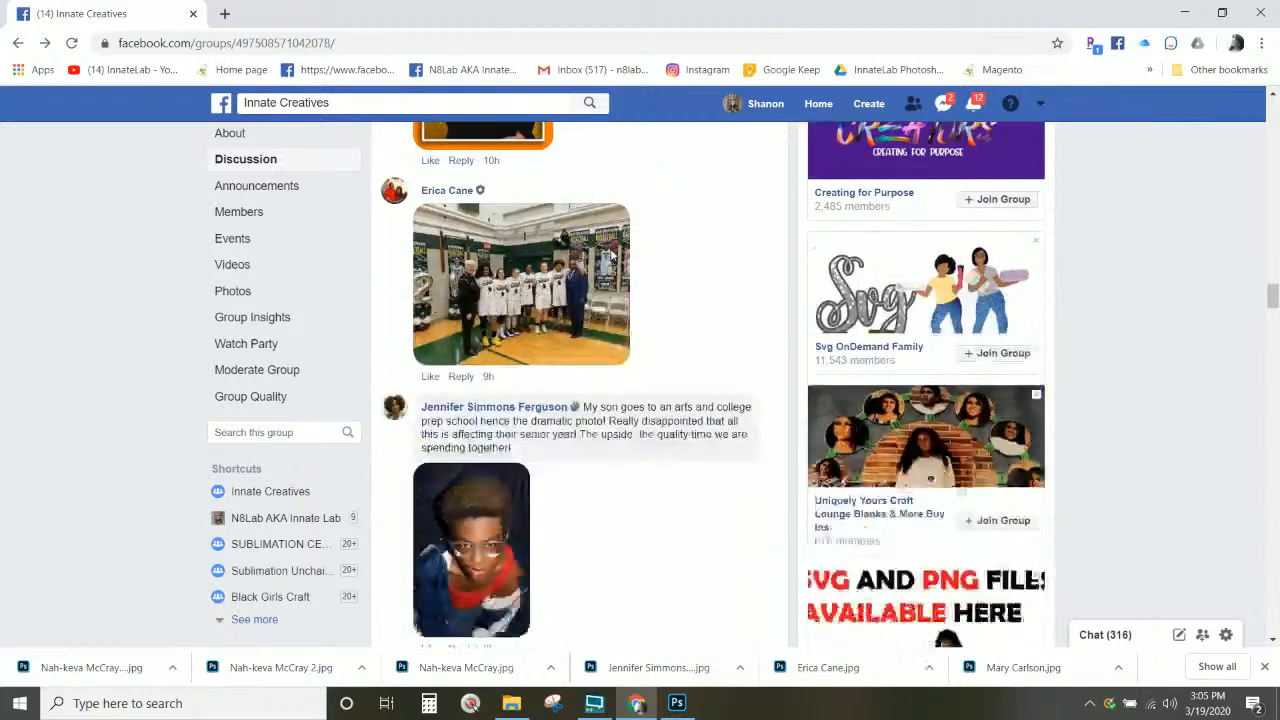
scroll(612, 255, down, 2)
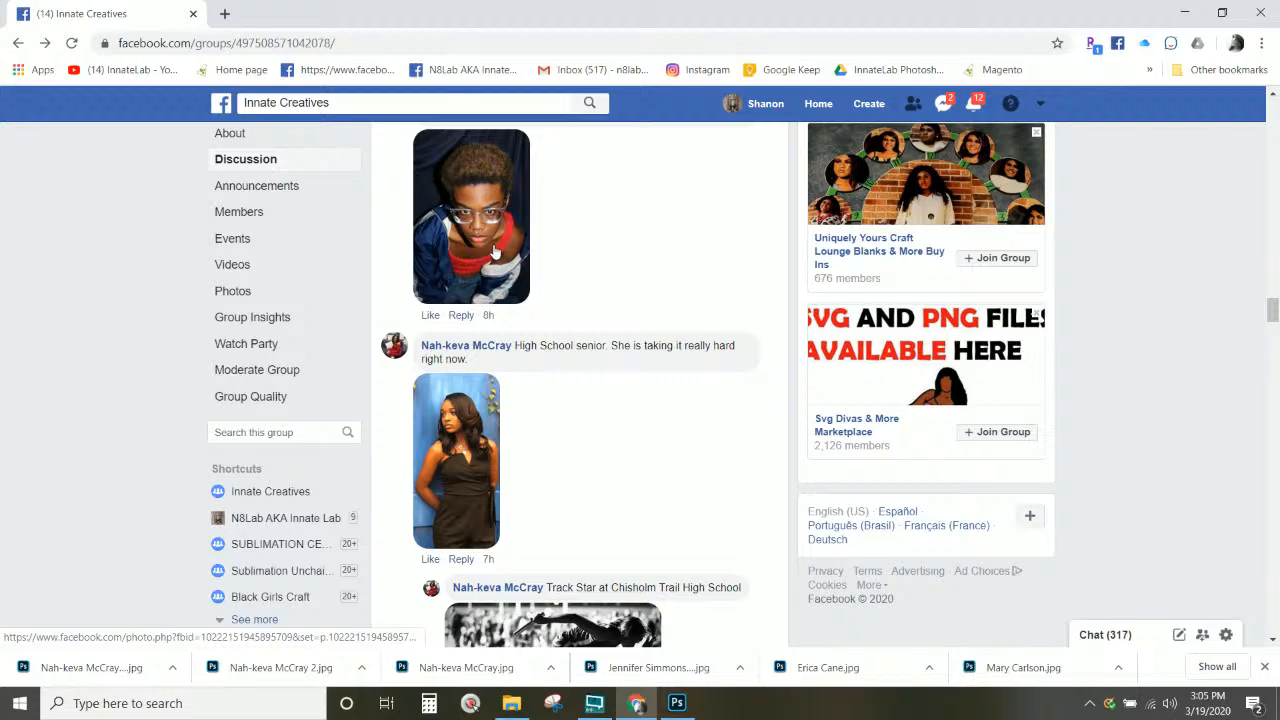
scroll(492, 254, up, 2)
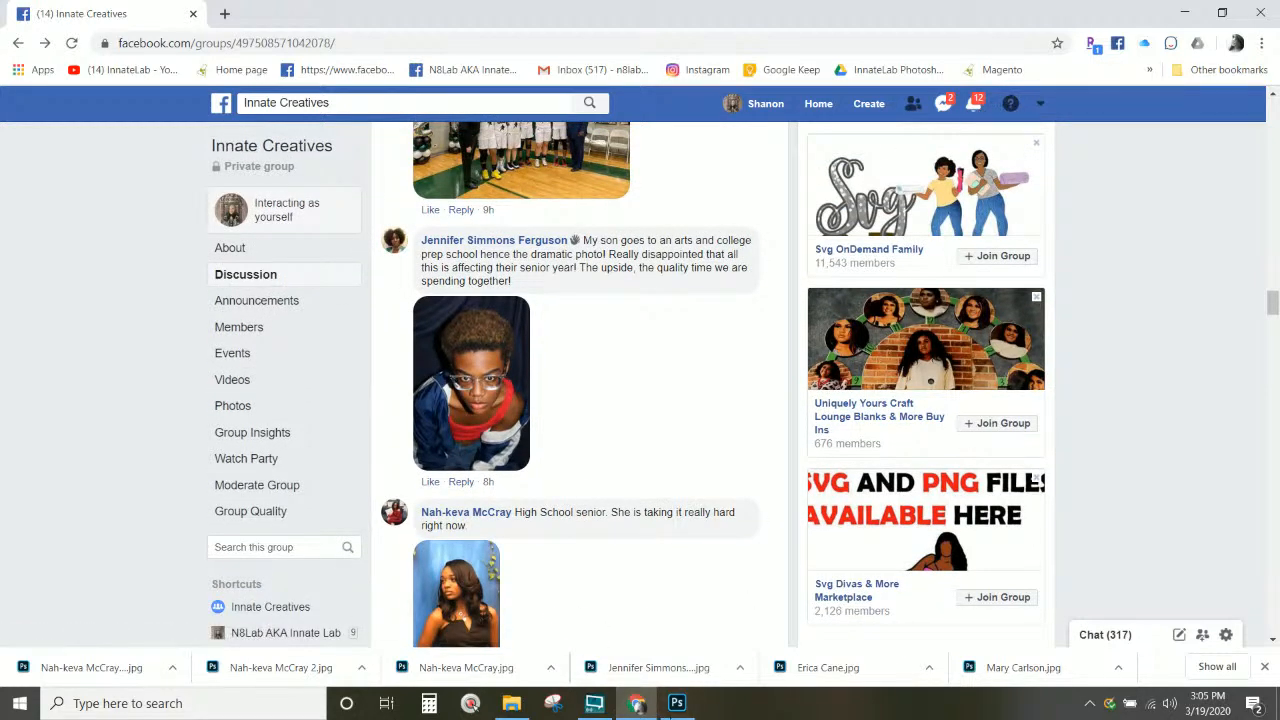
click(677, 703)
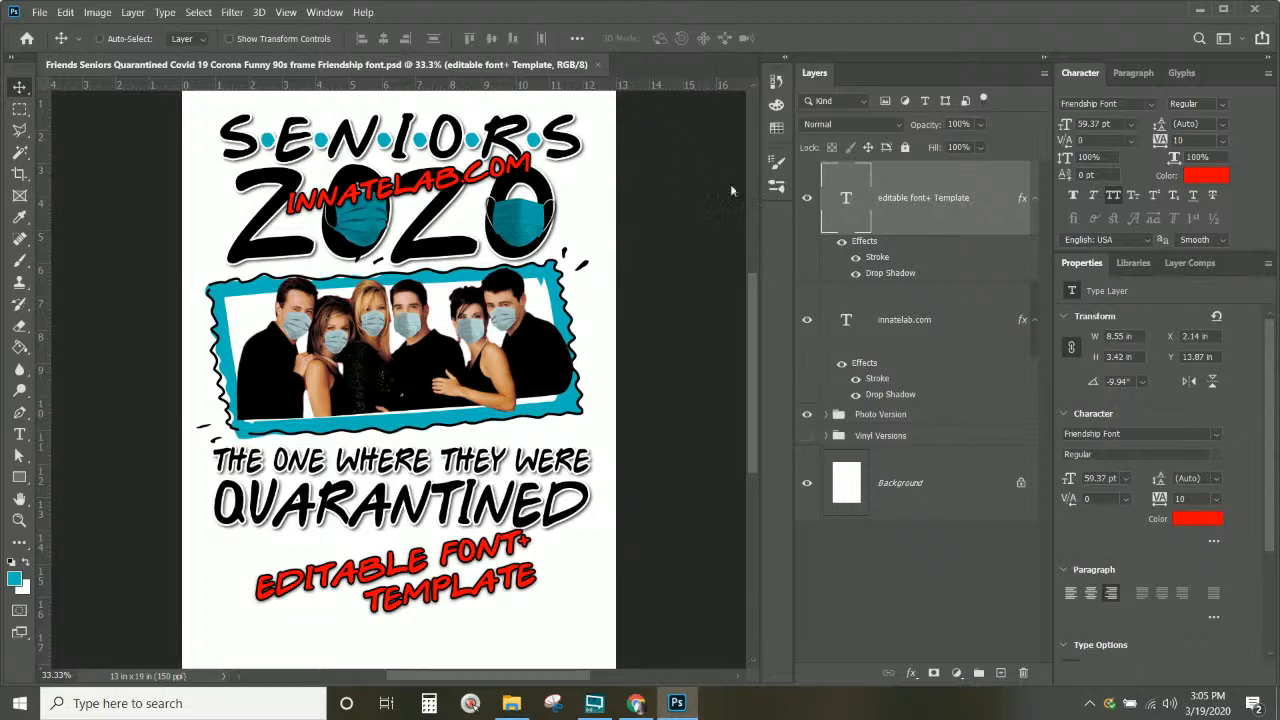
Step: Hide the red Editable Font+ Template text layer
click(931, 325)
click(906, 221)
click(810, 213)
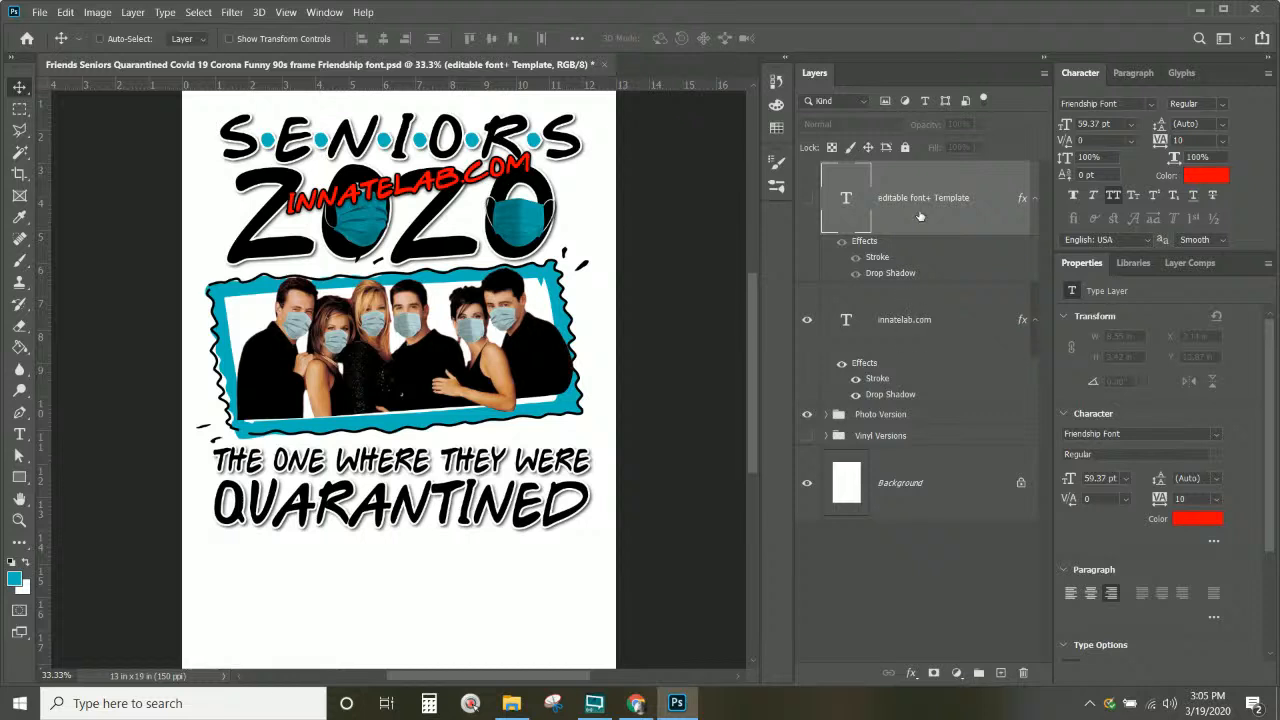
Step: Move the red innatelab.com logo down to the bottom of the design
right_click(446, 193)
click(452, 197)
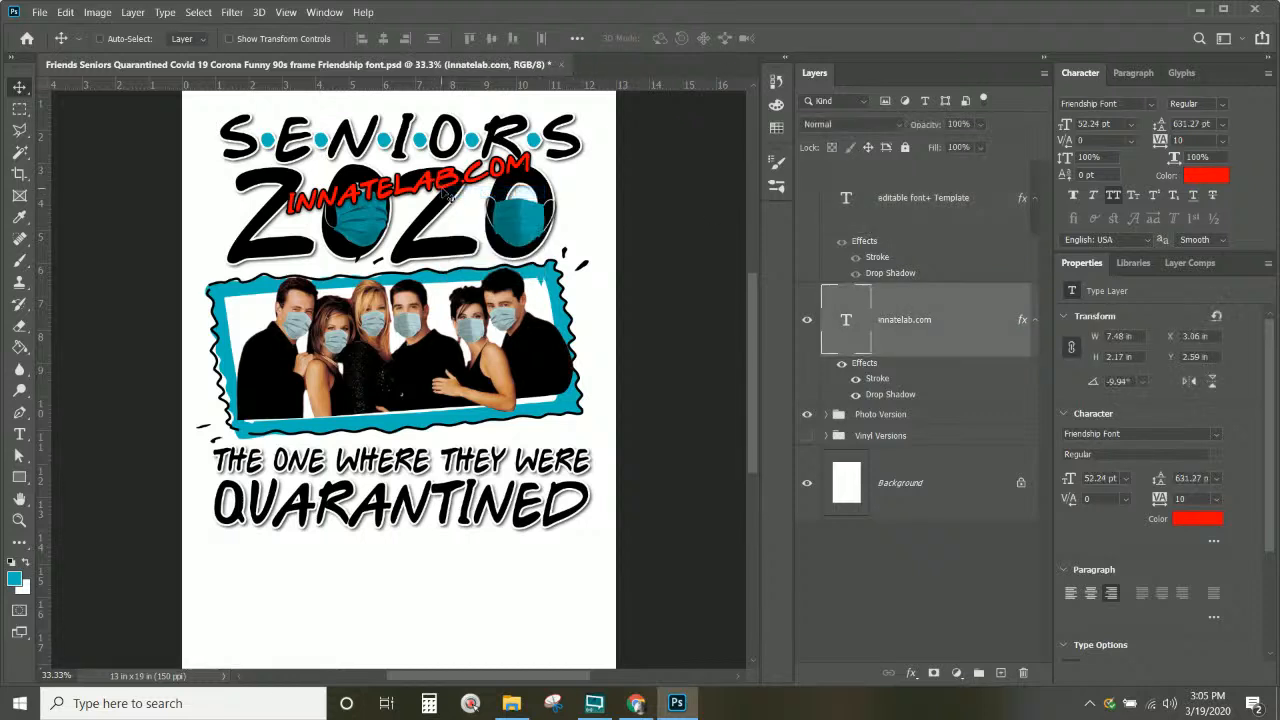
drag(450, 197, 452, 624)
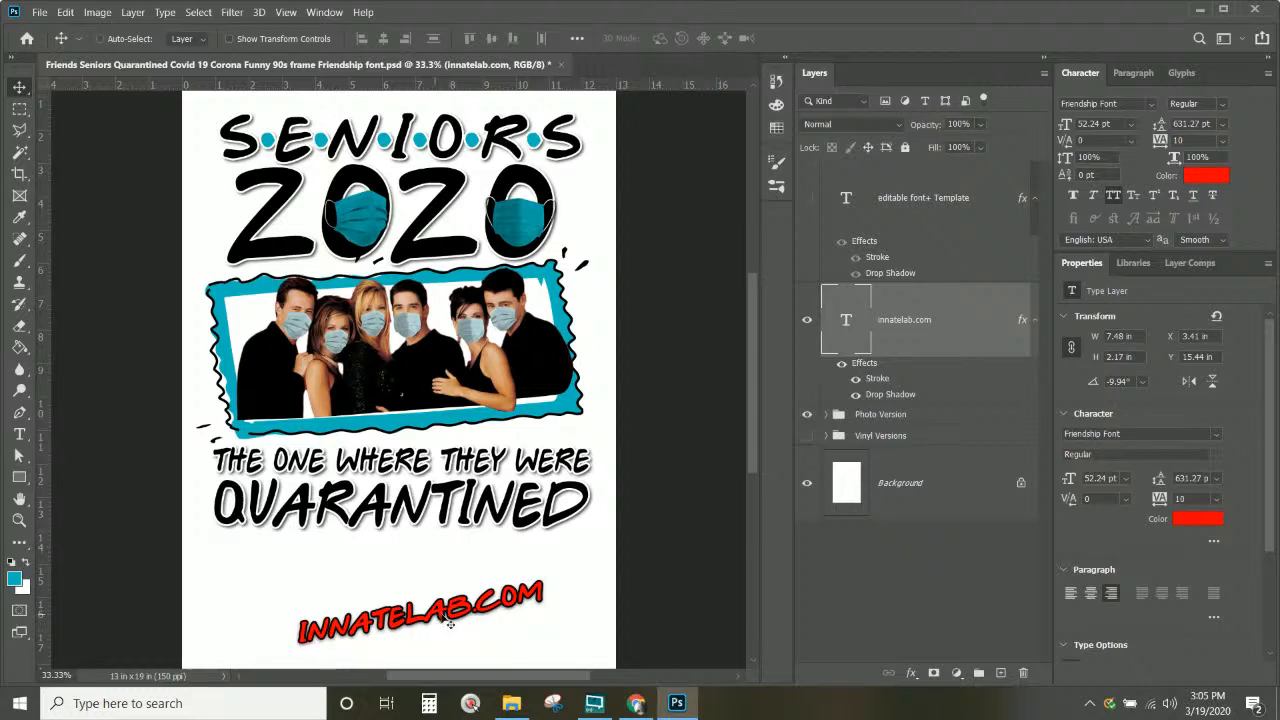
Step: Hide the Photo Version group and show the black-and-white Vinyl Versions instead
click(807, 319)
click(807, 414)
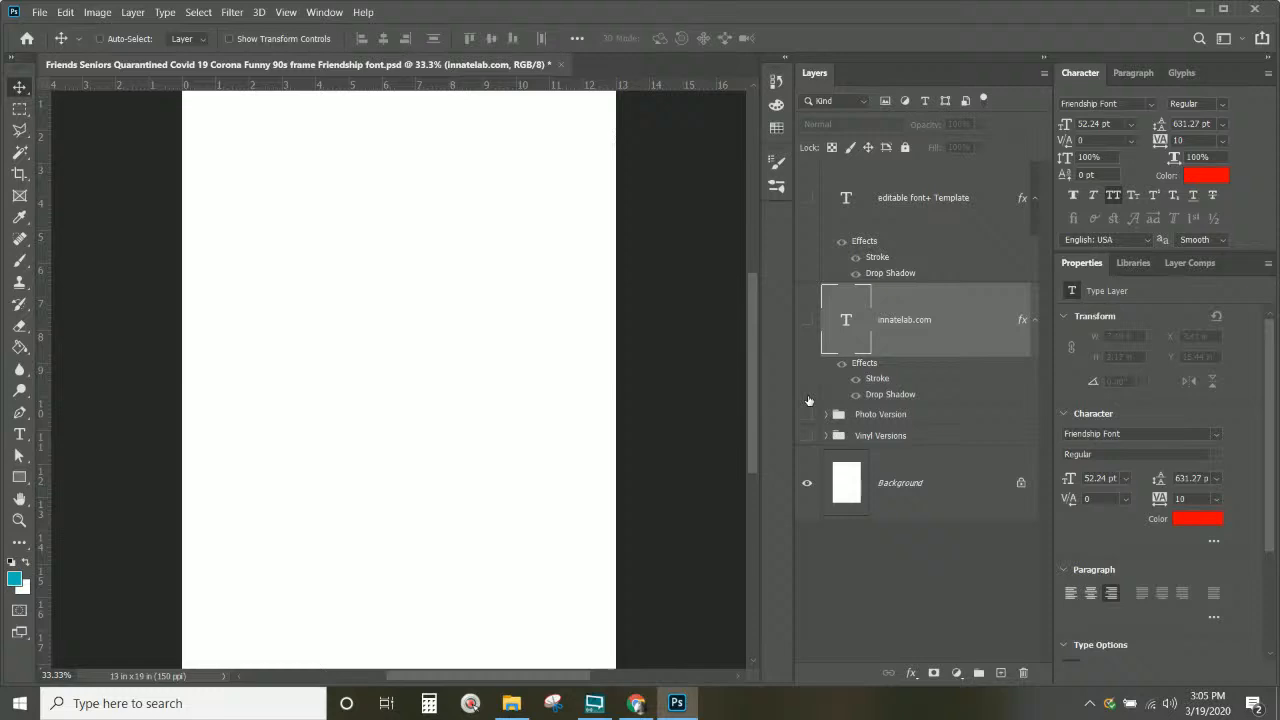
click(807, 319)
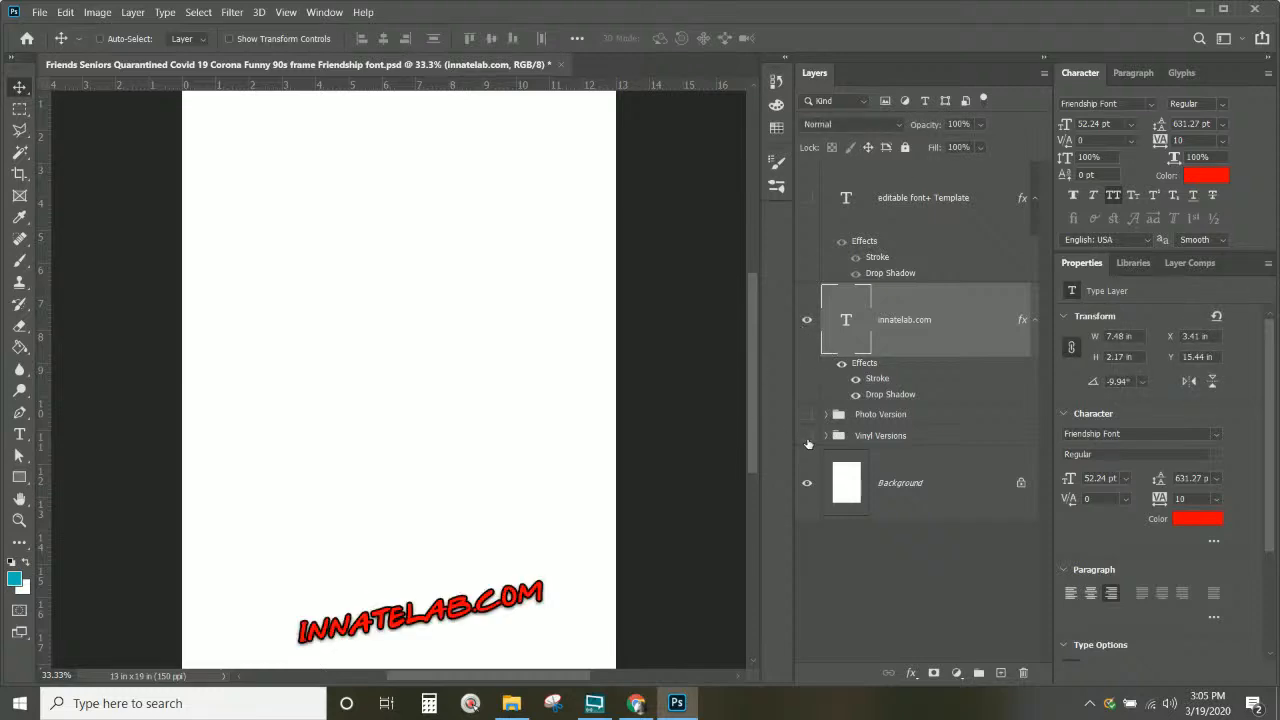
click(807, 436)
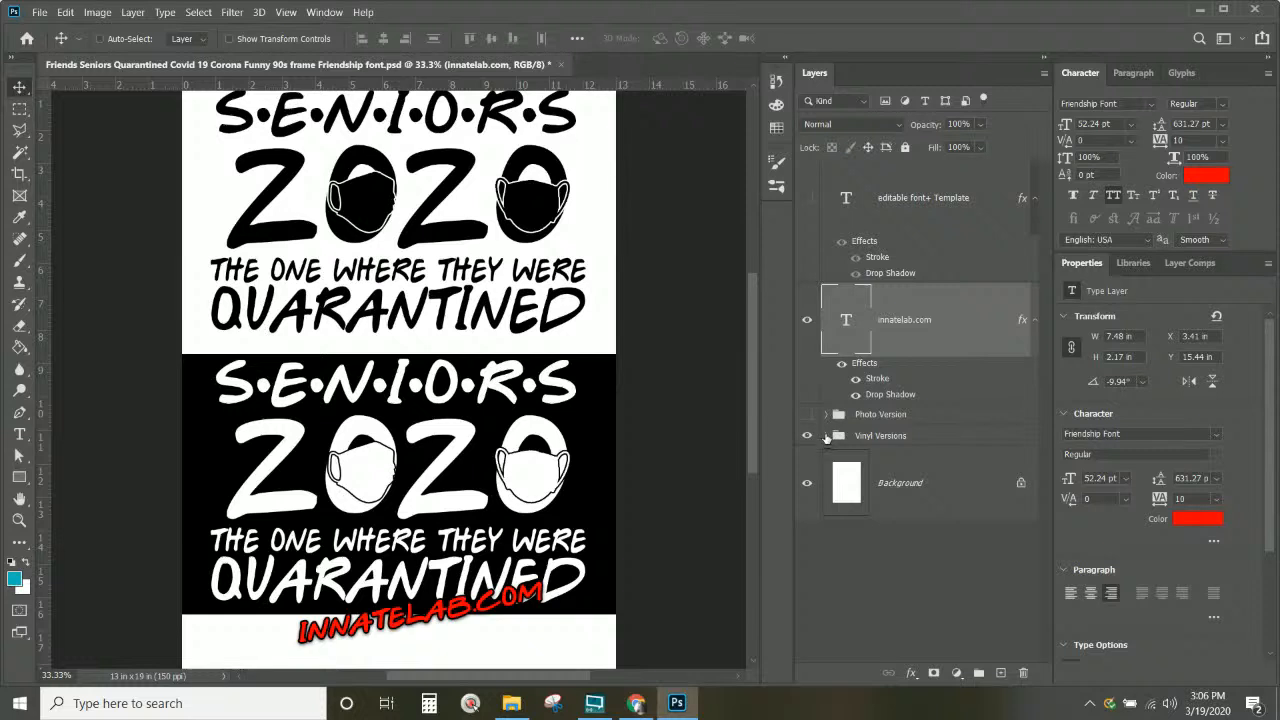
Step: Look inside the Vinyl Versions group, then open the corona folder in File Explorer
click(826, 437)
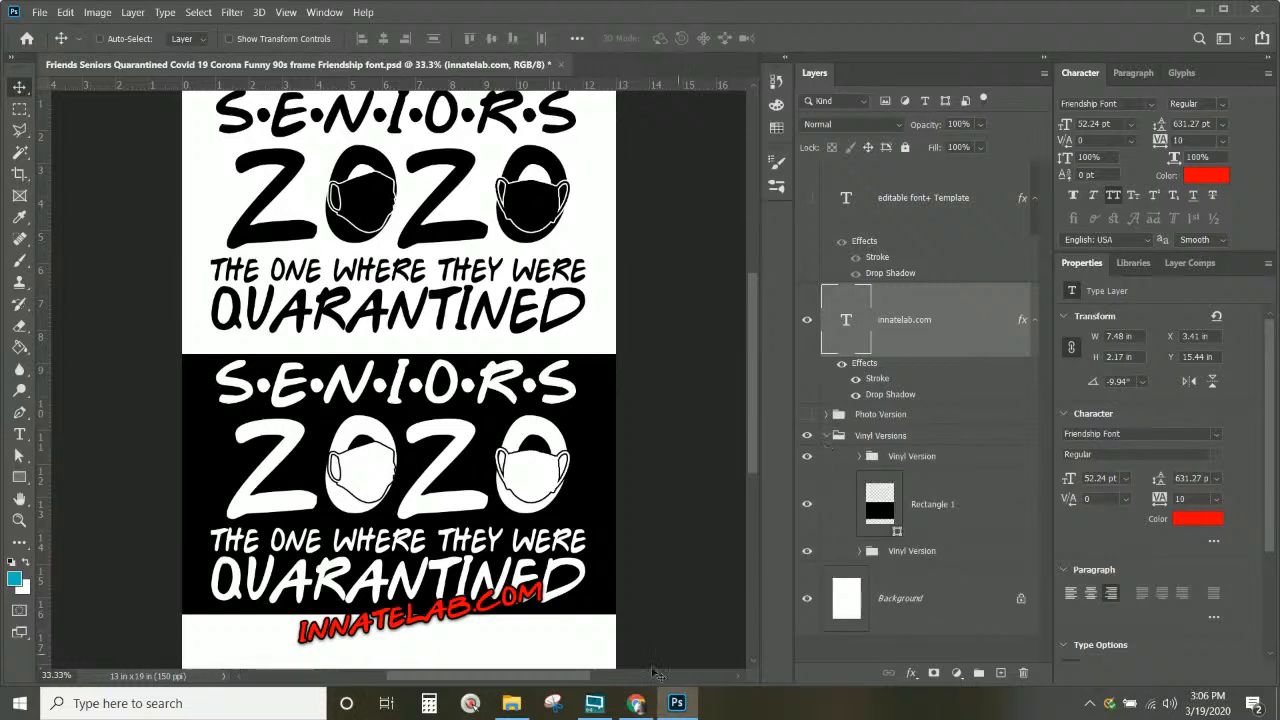
click(826, 437)
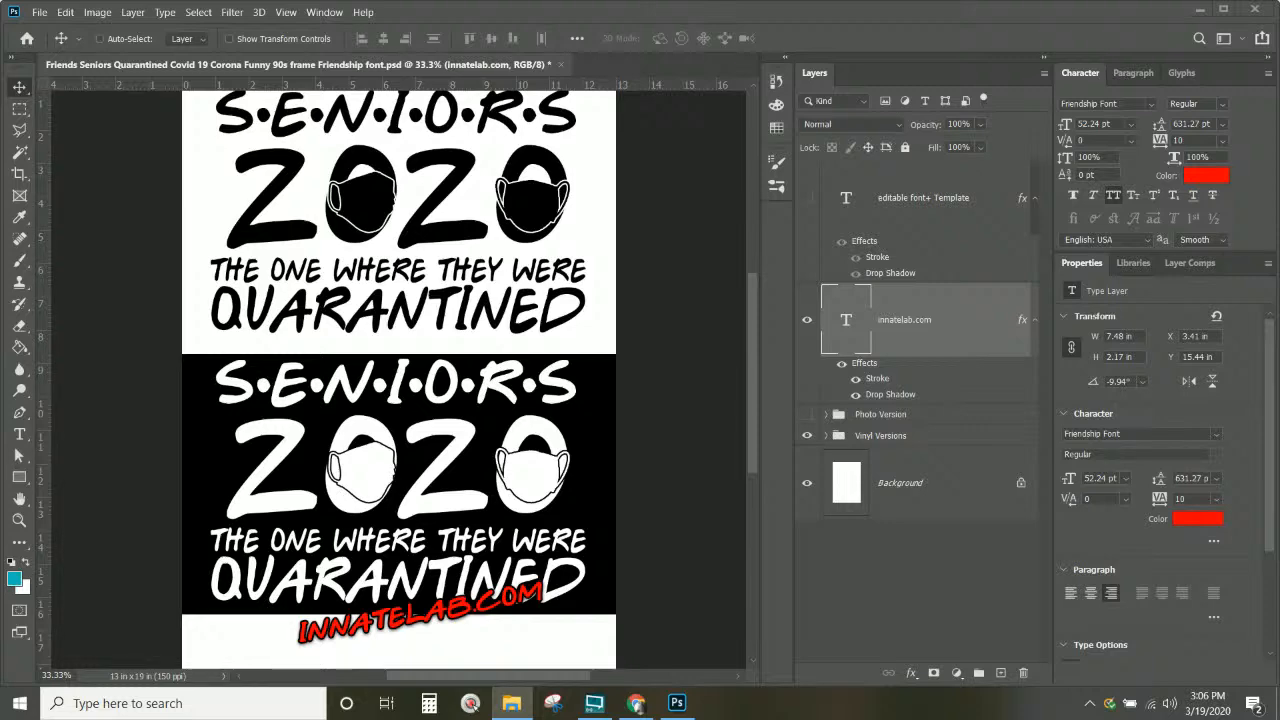
click(511, 703)
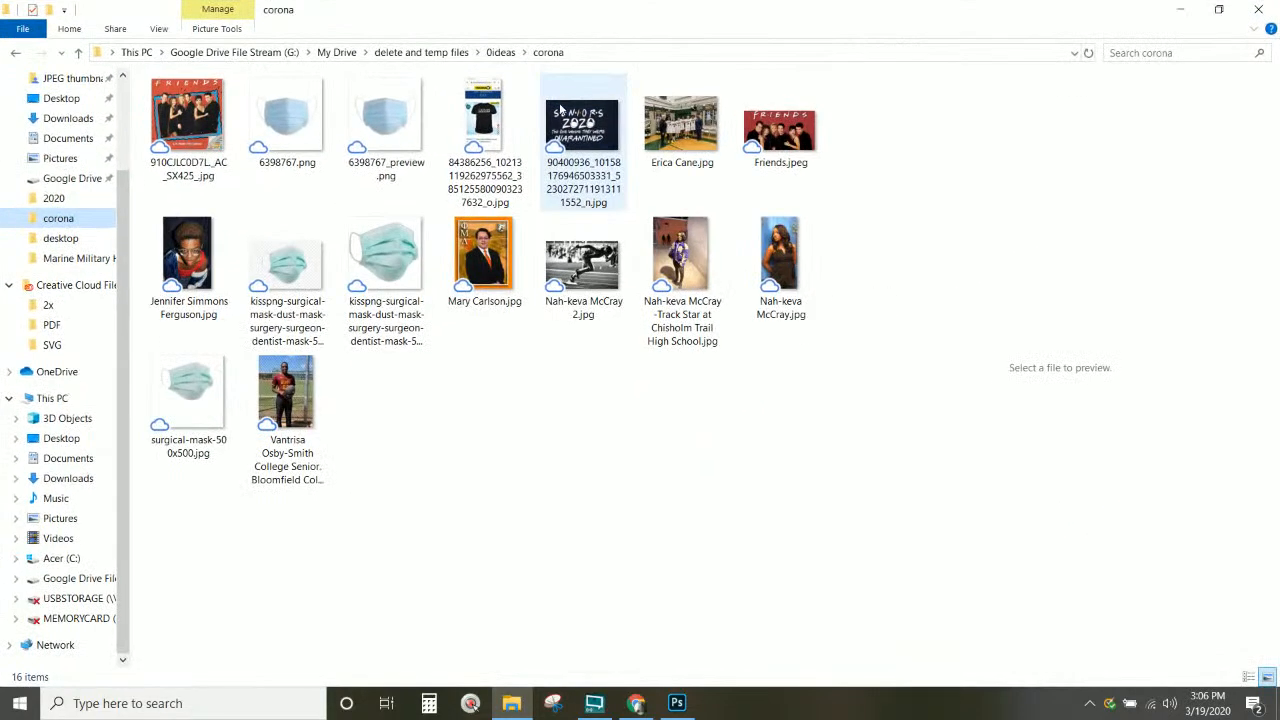
Step: Preview the original Seniors 2020 quarantined shirt jpg in a widened preview pane
click(561, 110)
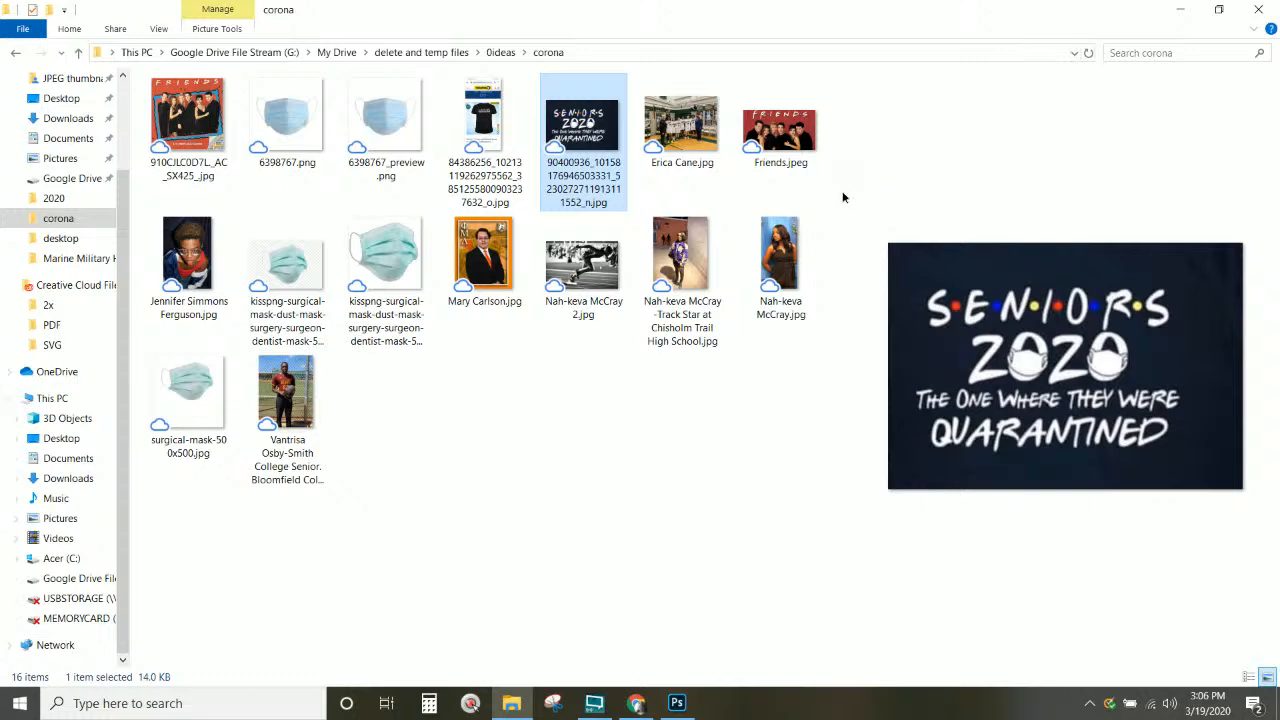
drag(840, 195, 591, 211)
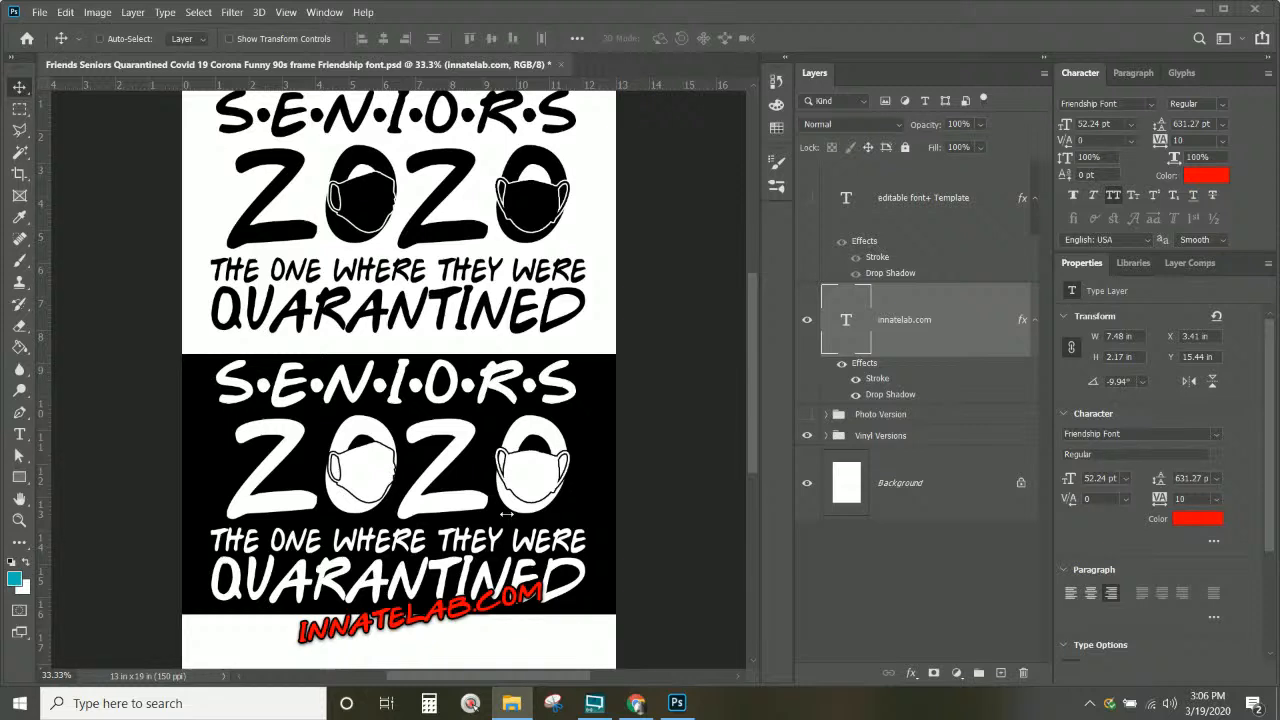
Step: Select the editable font+ Template layer, hide Vinyl Versions and show the colour Photo Version
scroll(644, 484, up, 2)
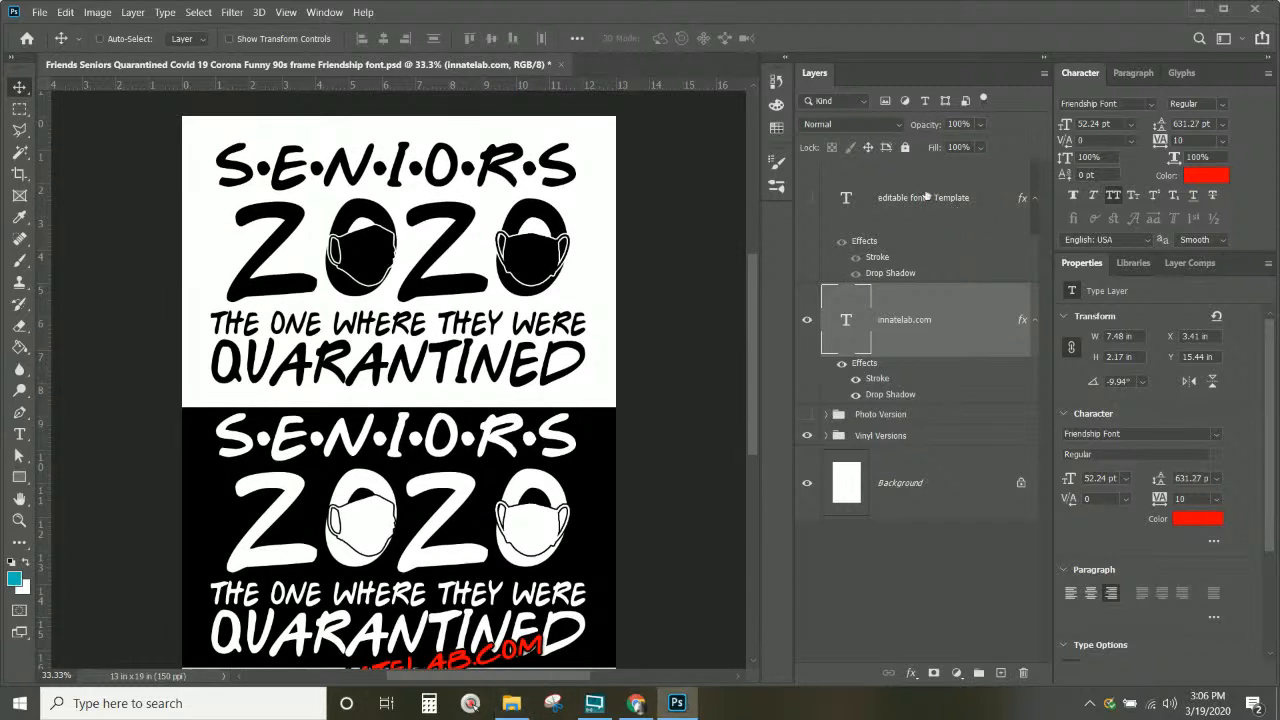
click(908, 198)
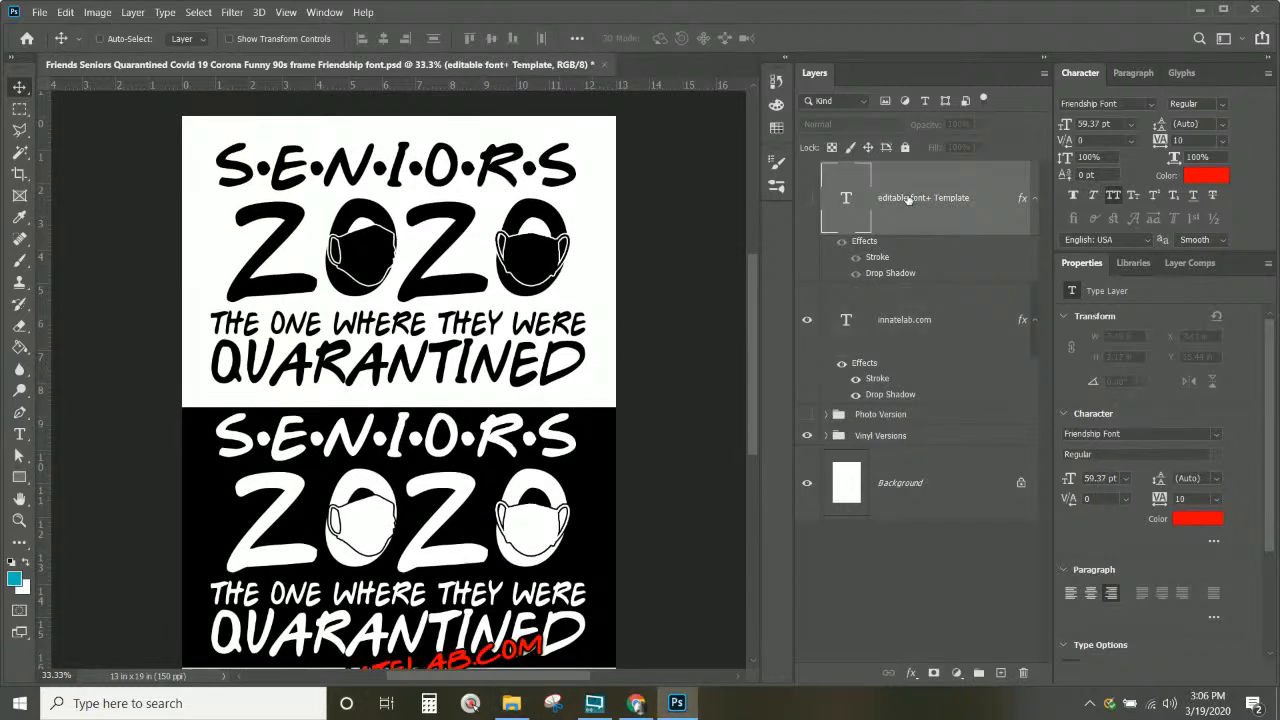
click(808, 440)
click(808, 437)
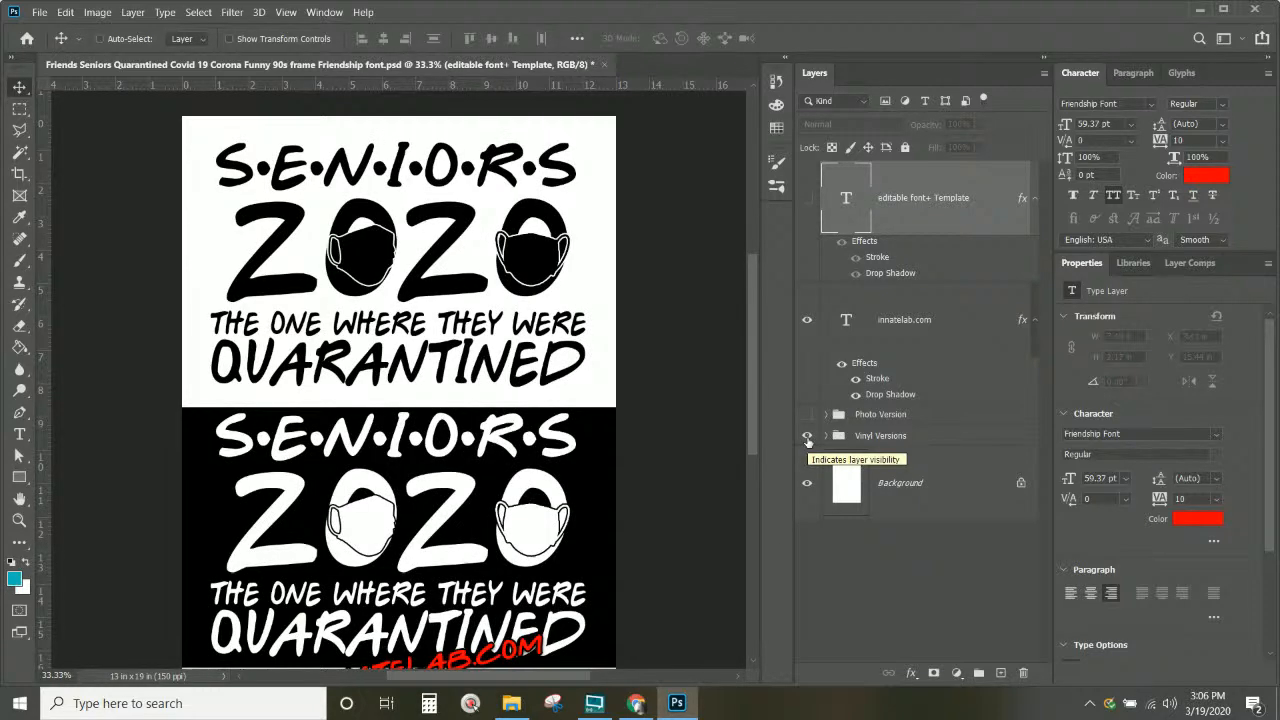
click(808, 437)
click(808, 416)
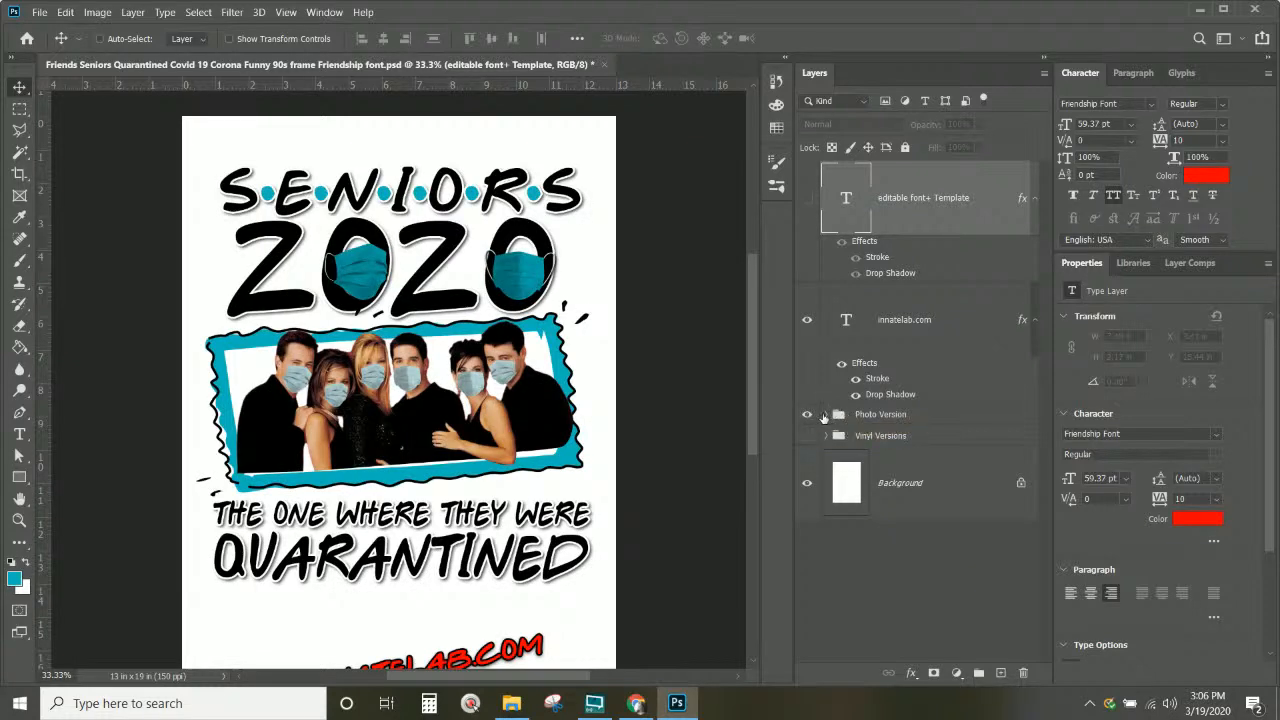
Step: Expand the Photo Version group and hide the Short Frame Wide frame
click(826, 415)
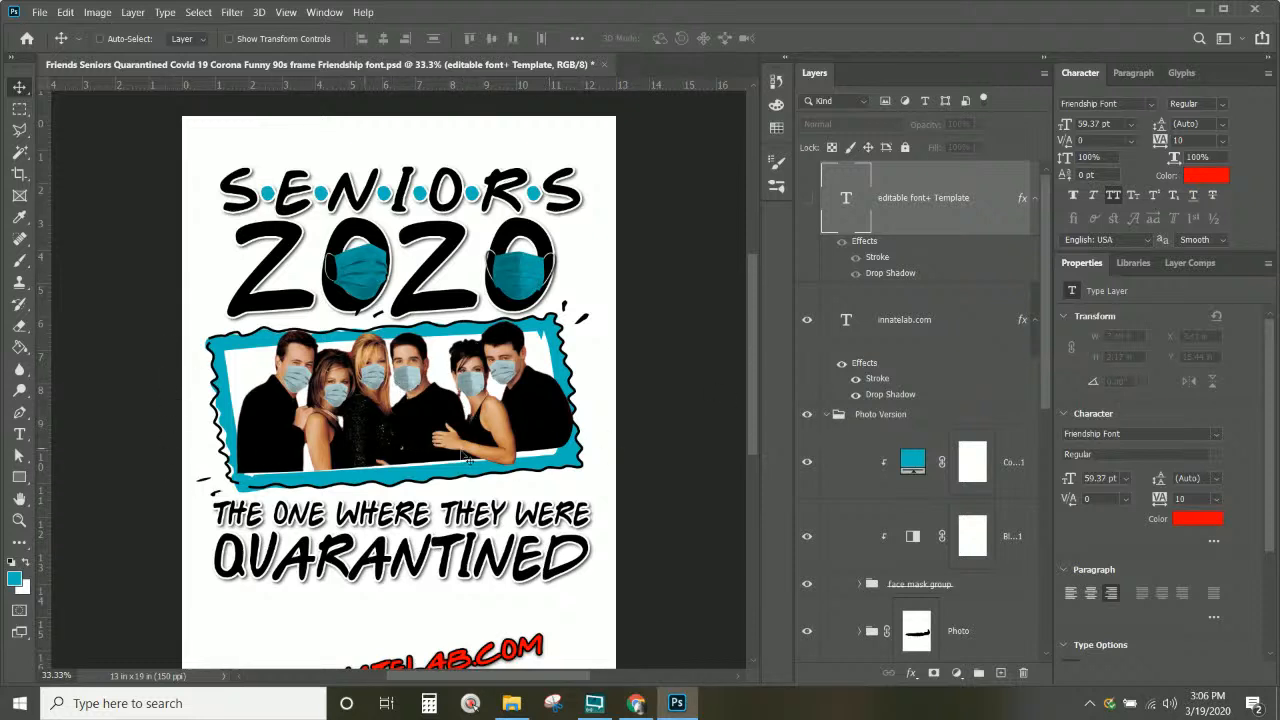
scroll(927, 377, down, 10)
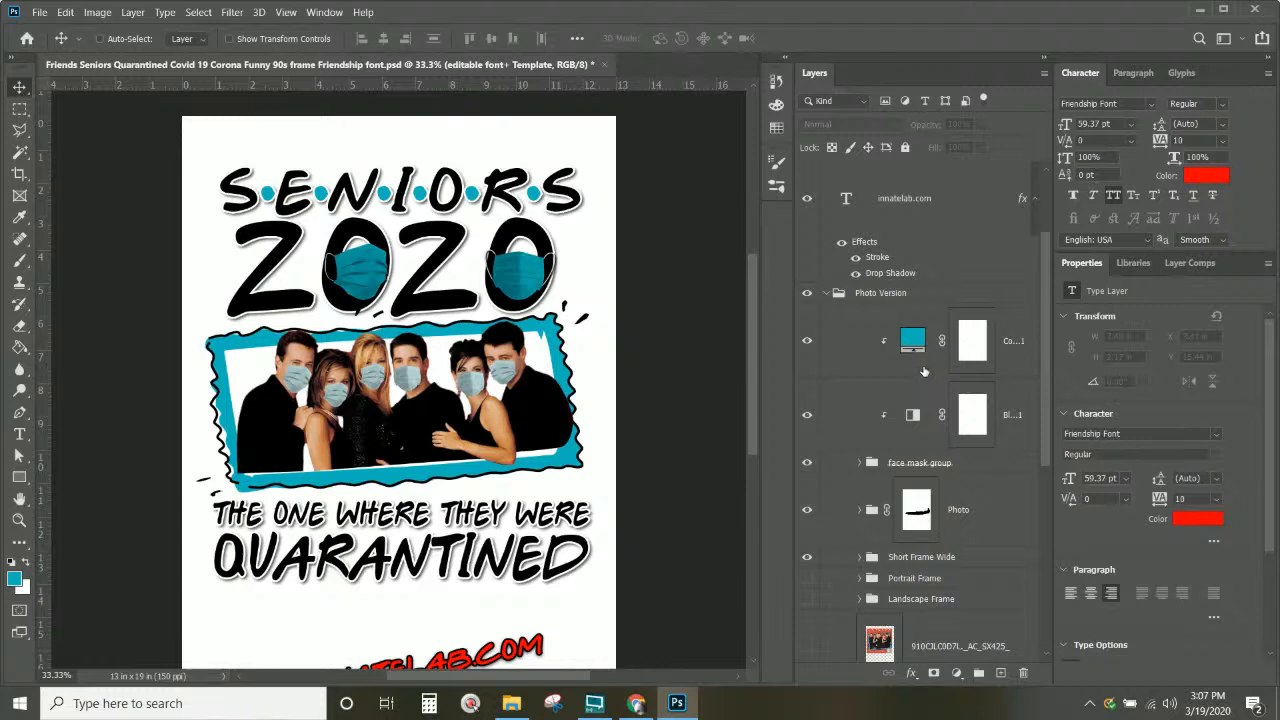
scroll(918, 369, up, 3)
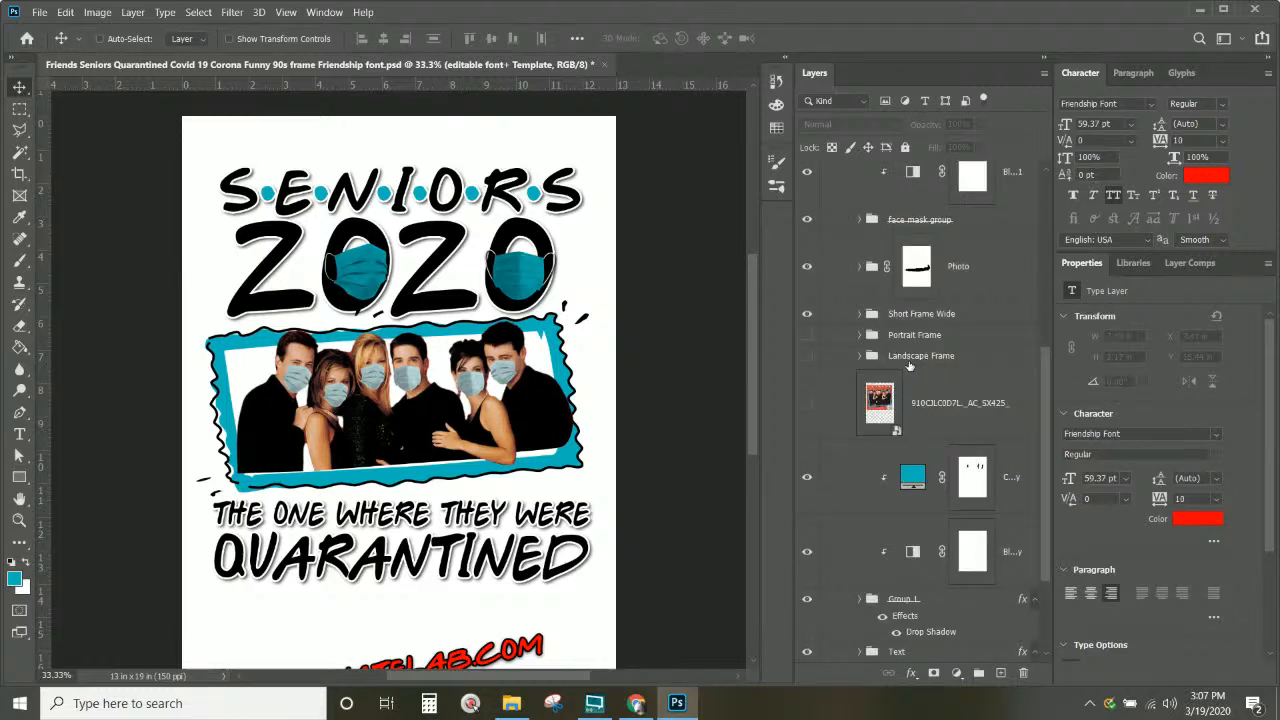
click(808, 315)
Step: Compare the Portrait and Landscape frames, keeping and selecting the Portrait Frame layer
click(807, 335)
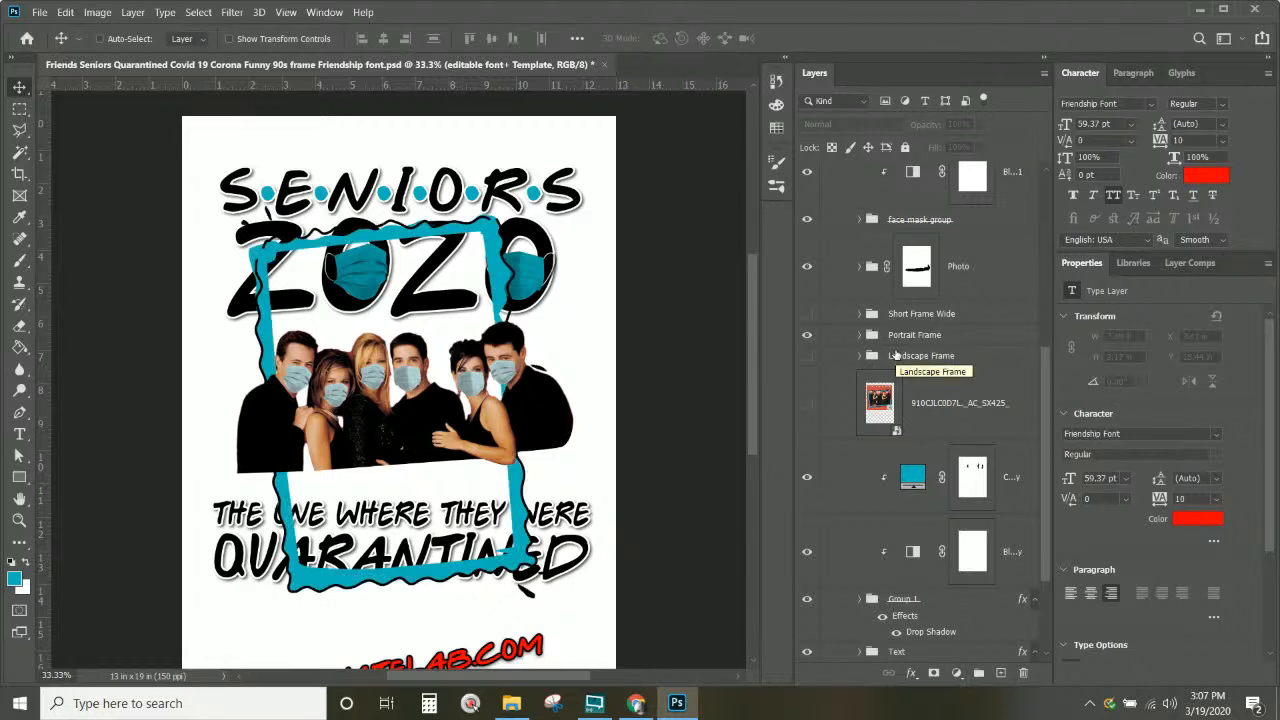
click(807, 335)
click(807, 356)
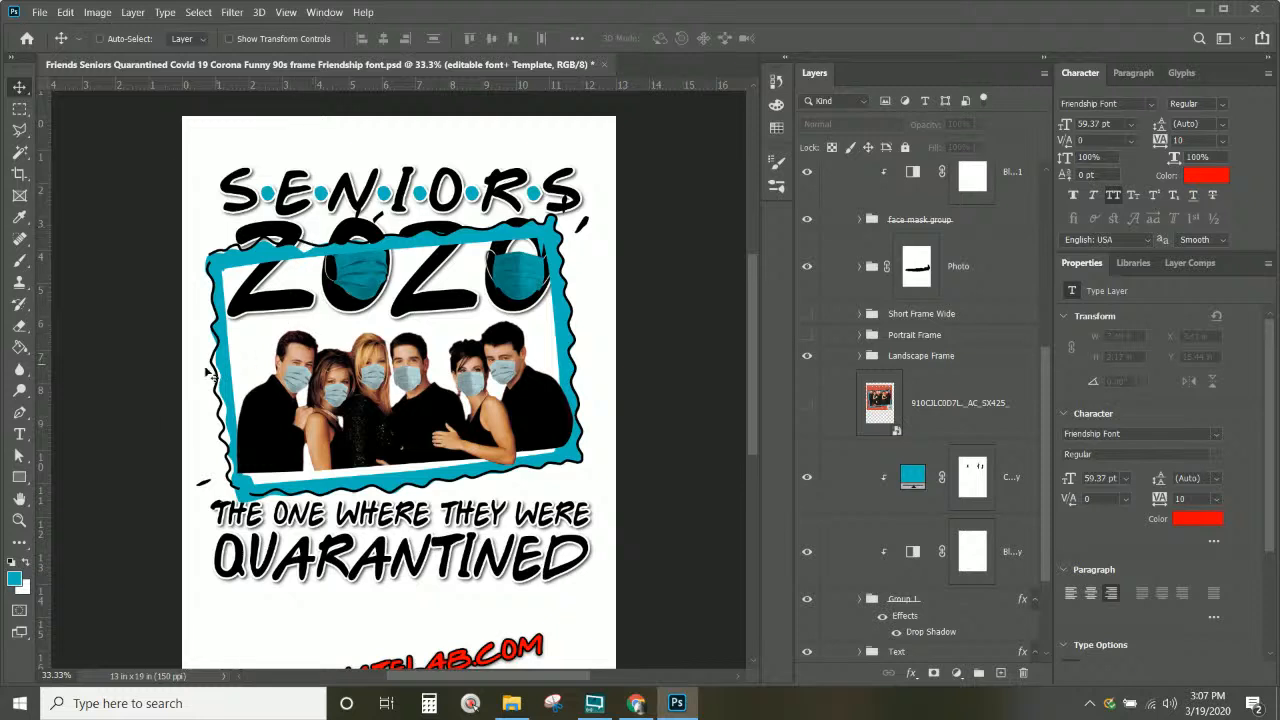
click(807, 356)
click(808, 336)
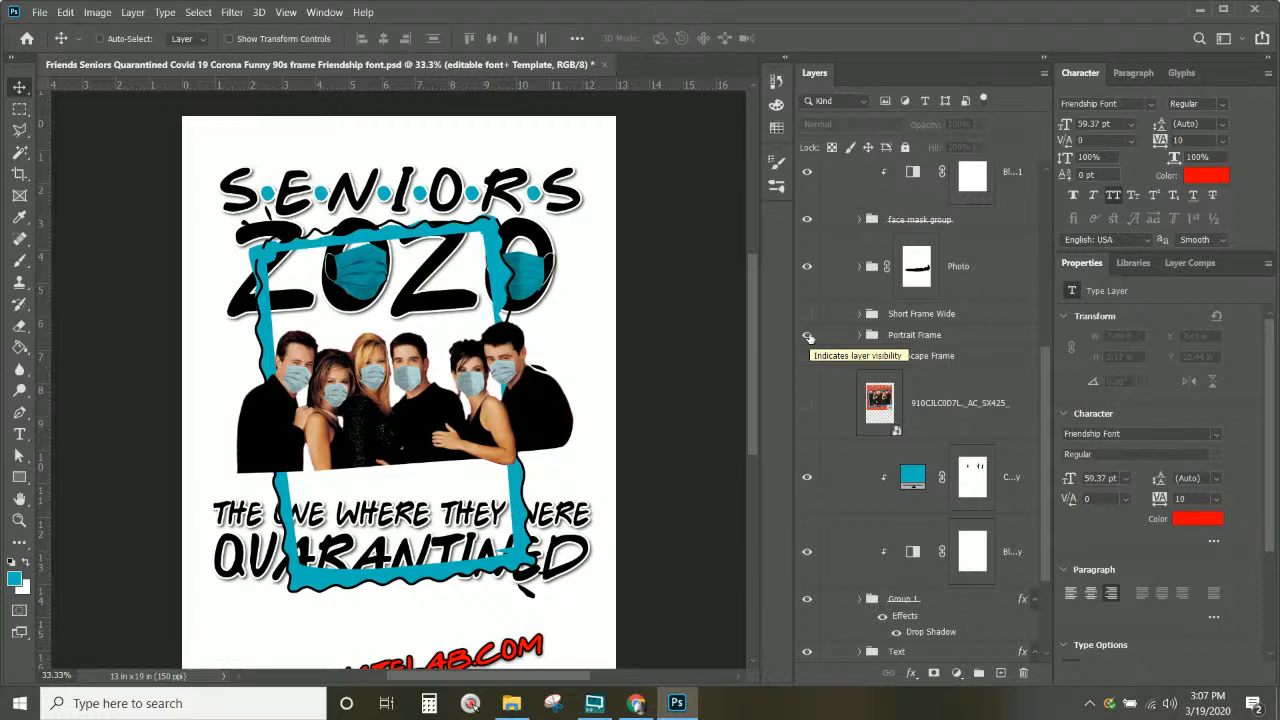
click(910, 335)
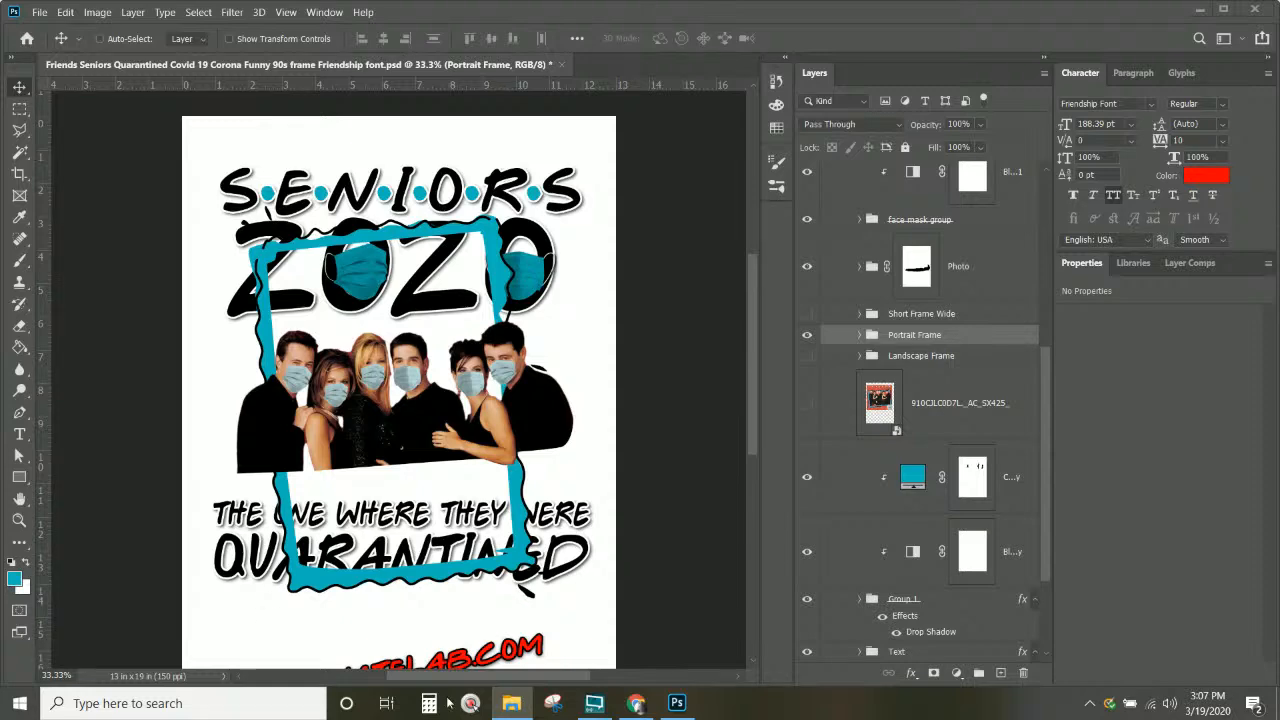
click(636, 703)
Step: Load remove.bg in a new browser tab and go to its sign-in page
click(228, 18)
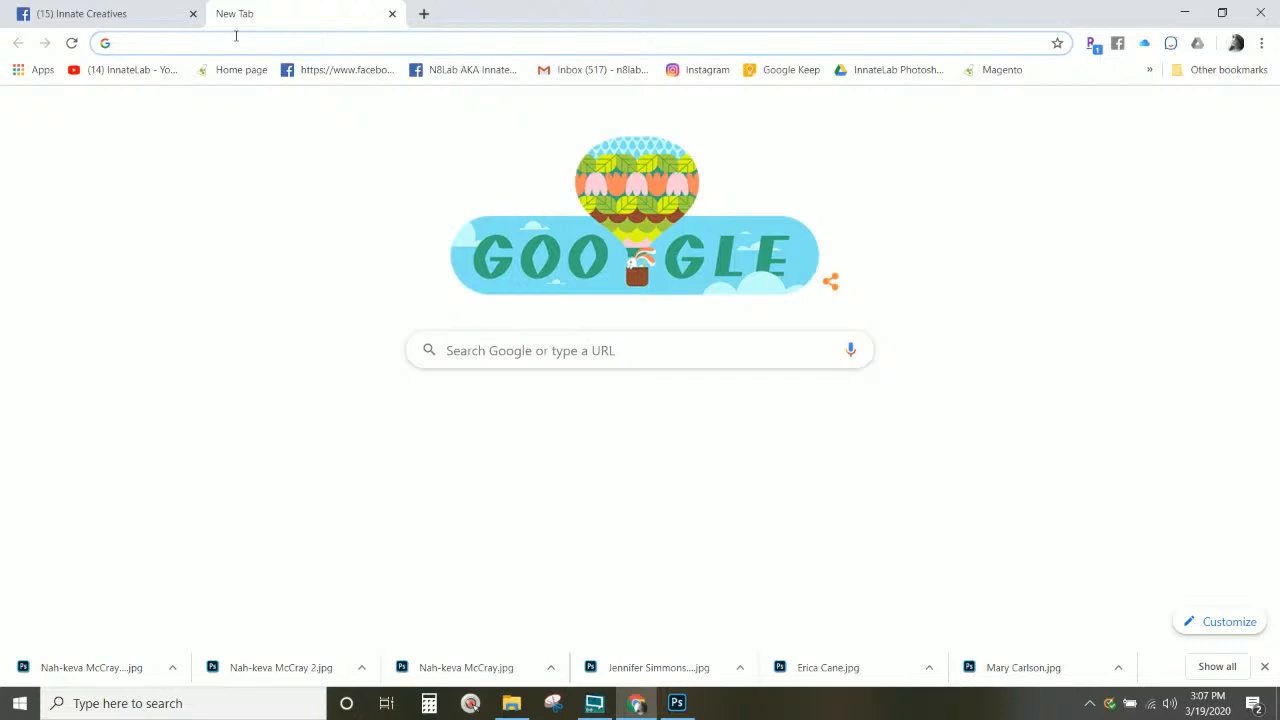
text(re)
key(Return)
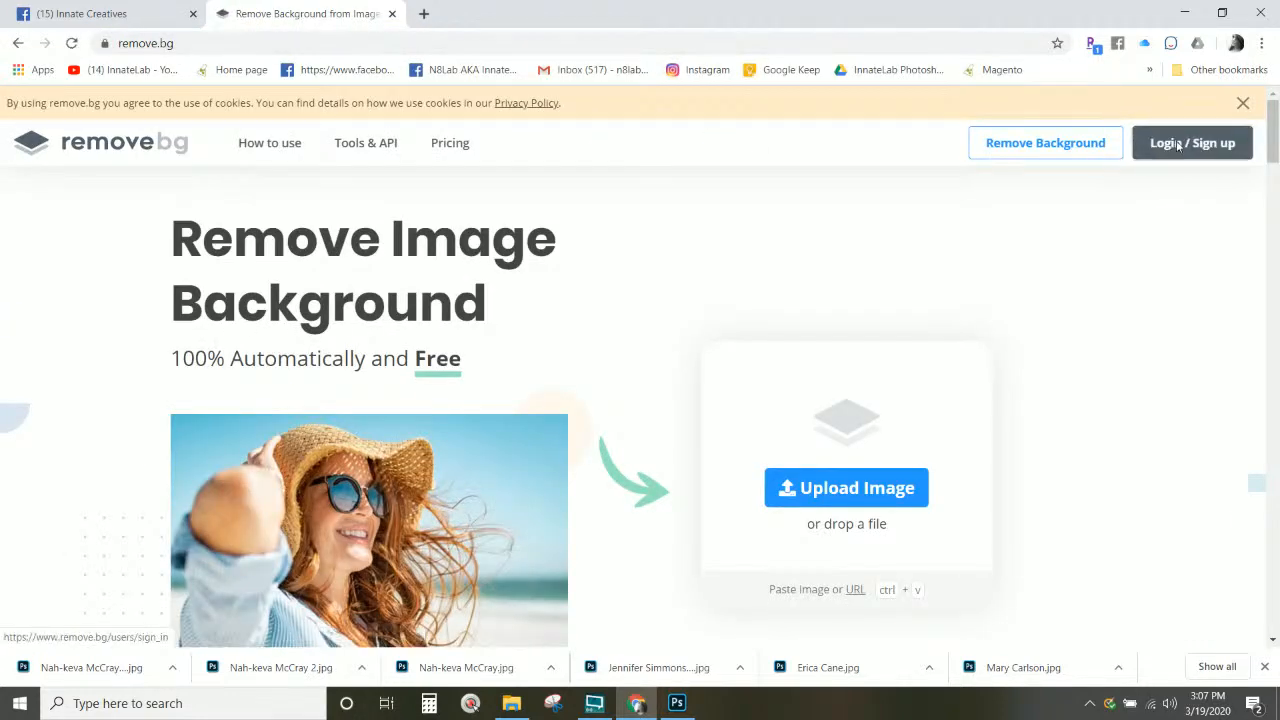
click(1192, 142)
Step: Close the Facebook group tab and log in, showing 143 credits on My Account
click(157, 18)
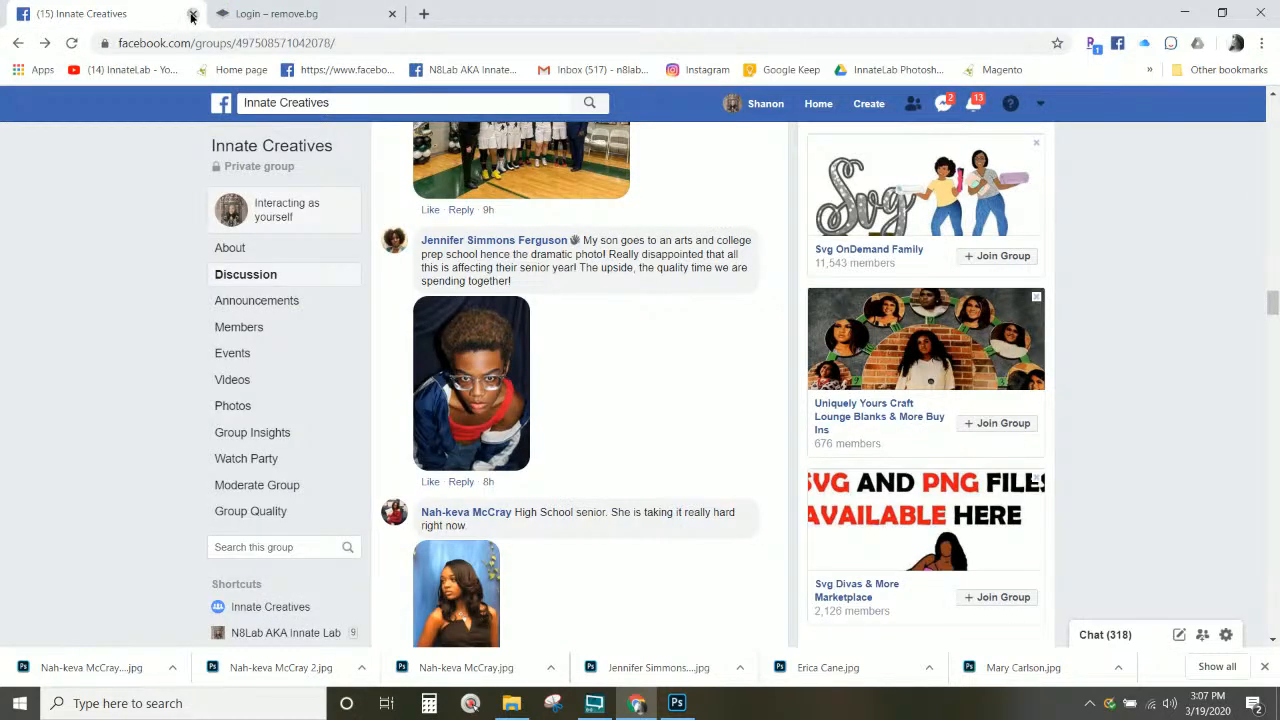
click(193, 14)
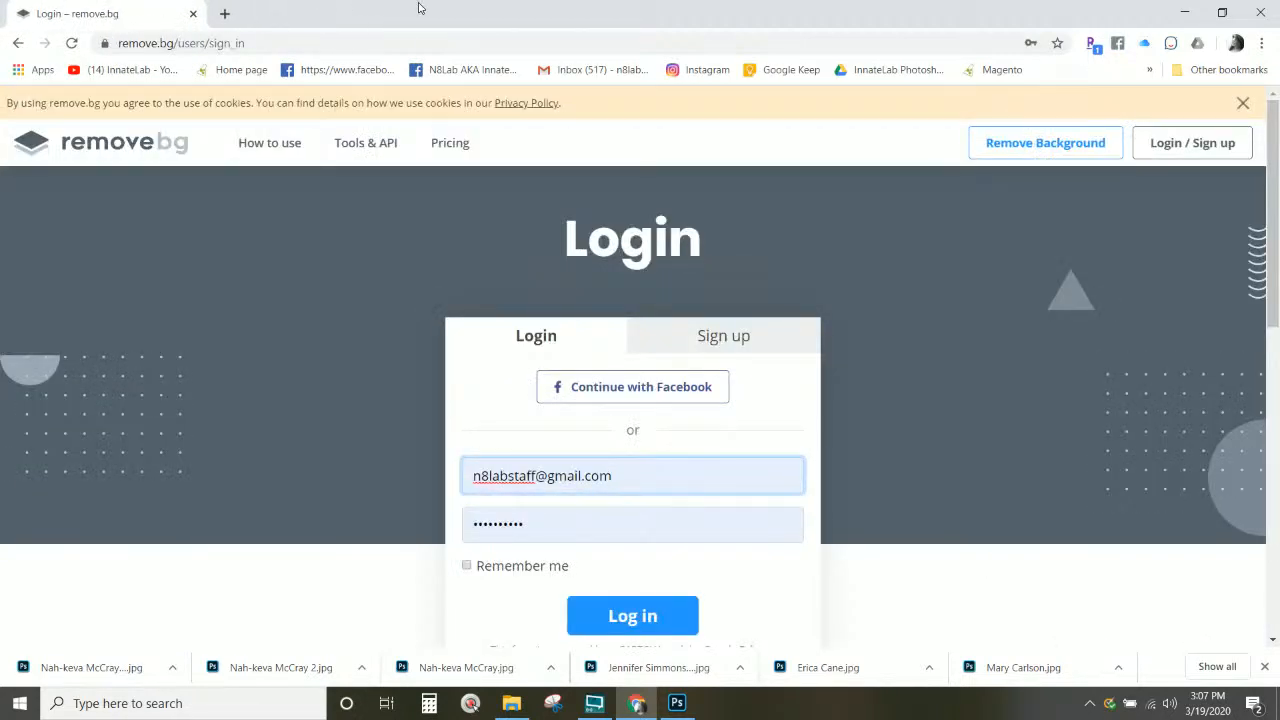
scroll(640, 385, down, 2)
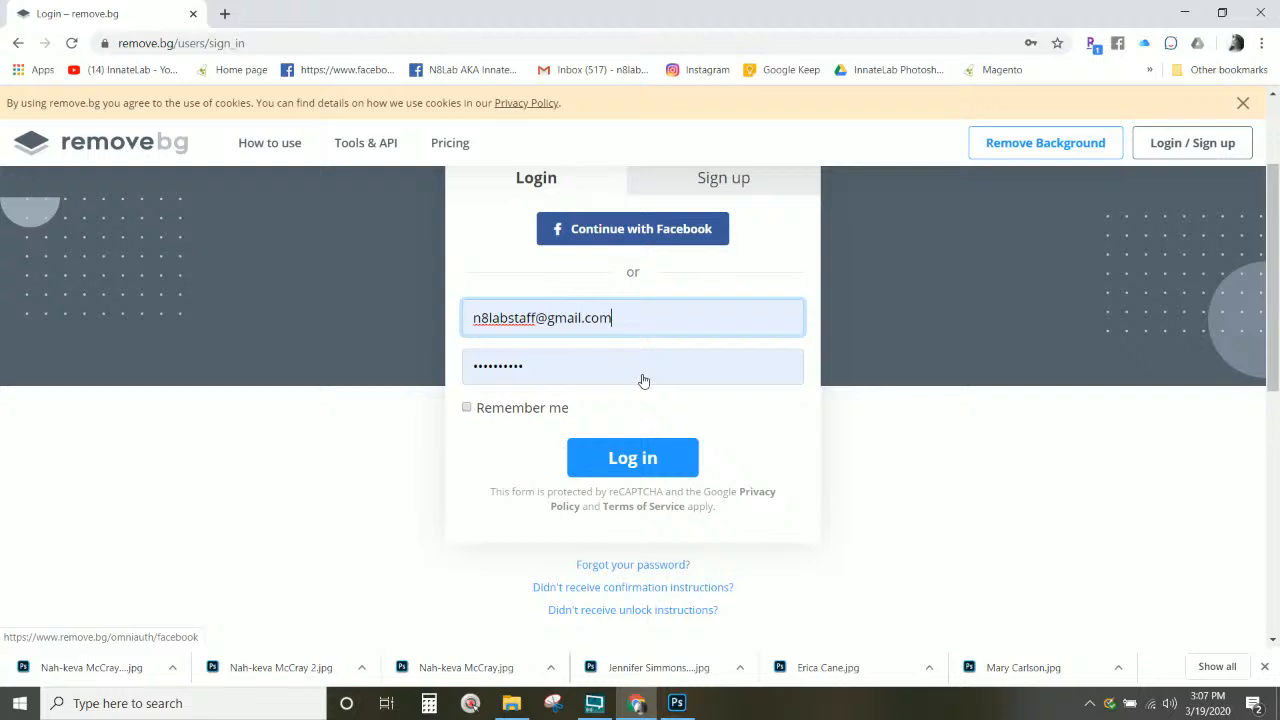
click(648, 450)
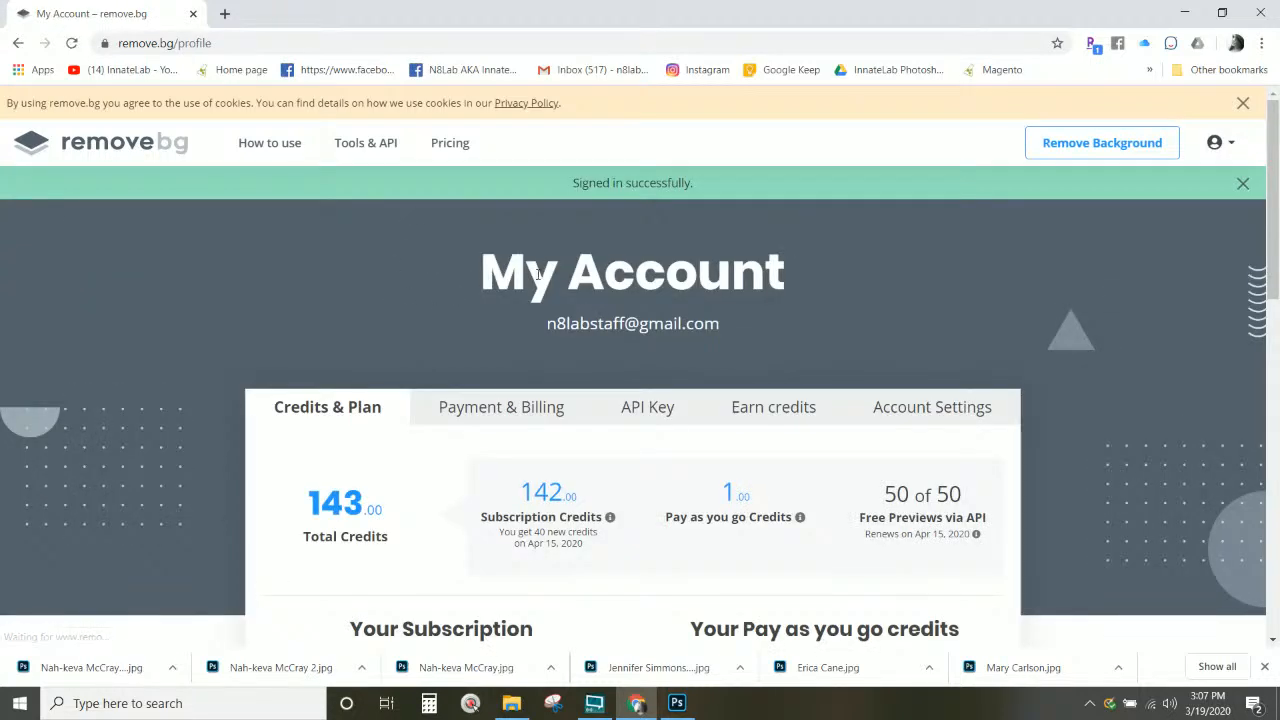
scroll(679, 312, down, 5)
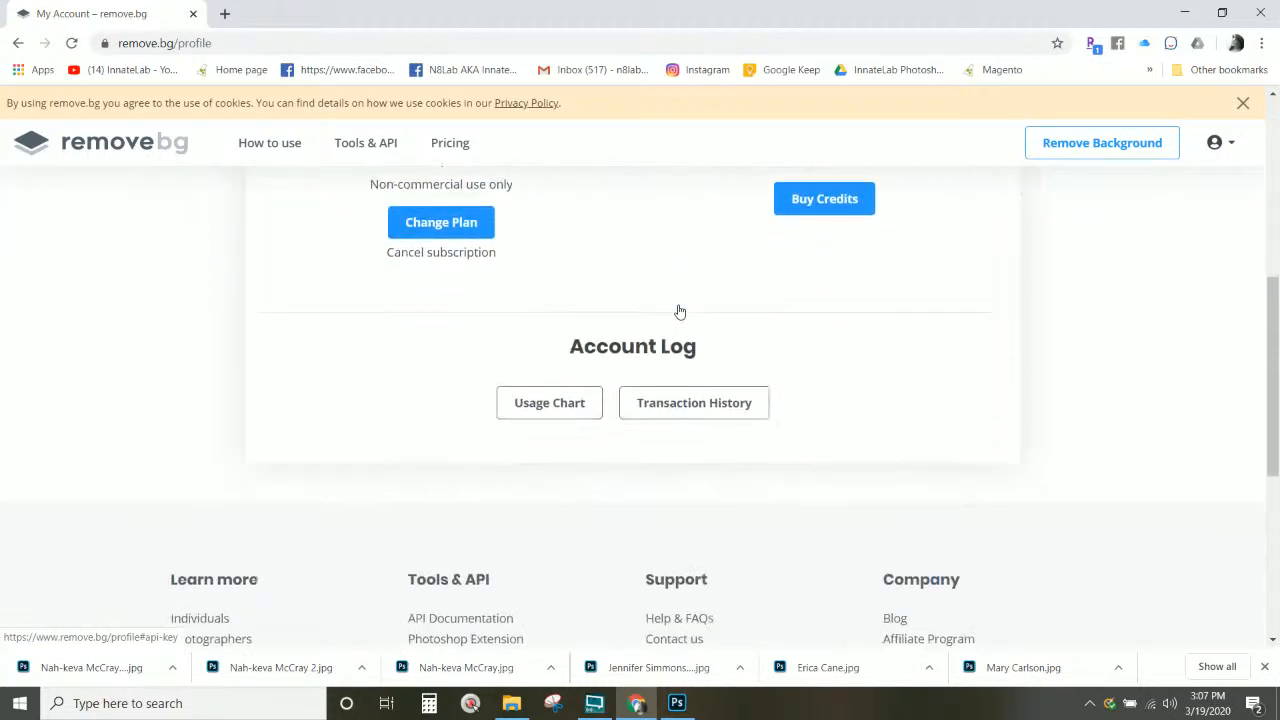
scroll(679, 312, up, 5)
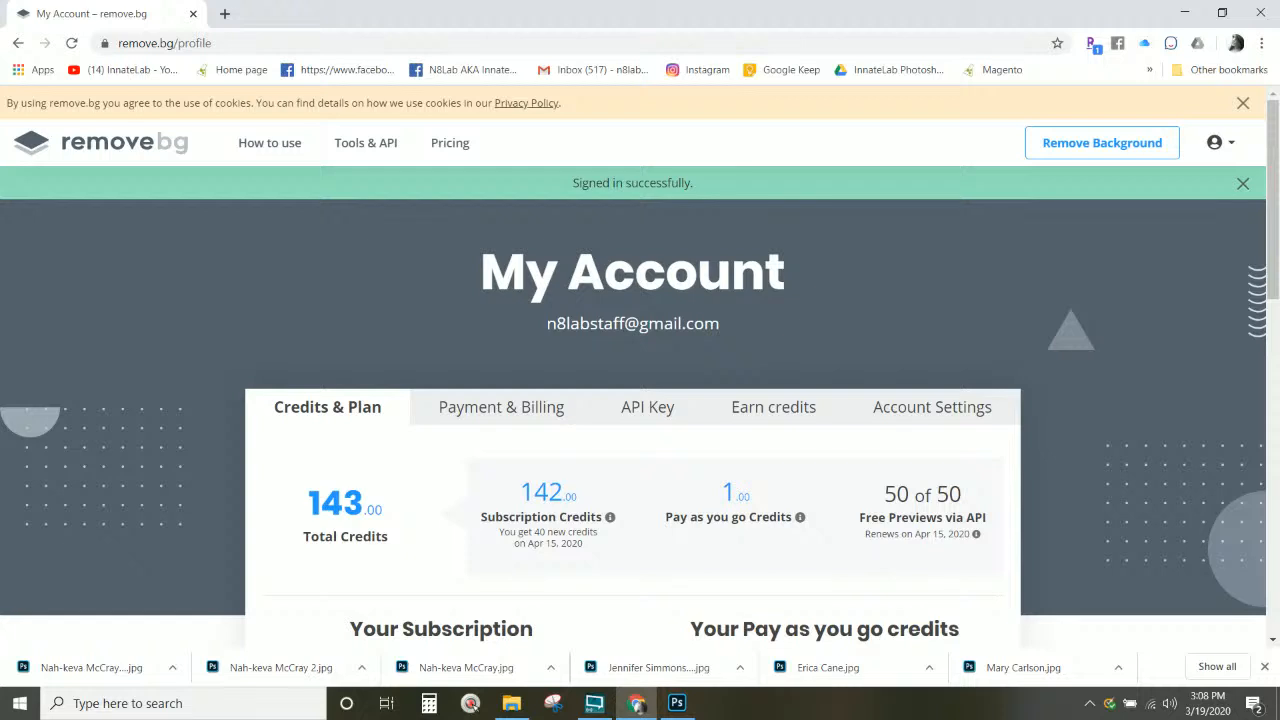
Step: Upload the senior photo to remove.bg and open the 640 × 960 Full Image Download options
click(1066, 147)
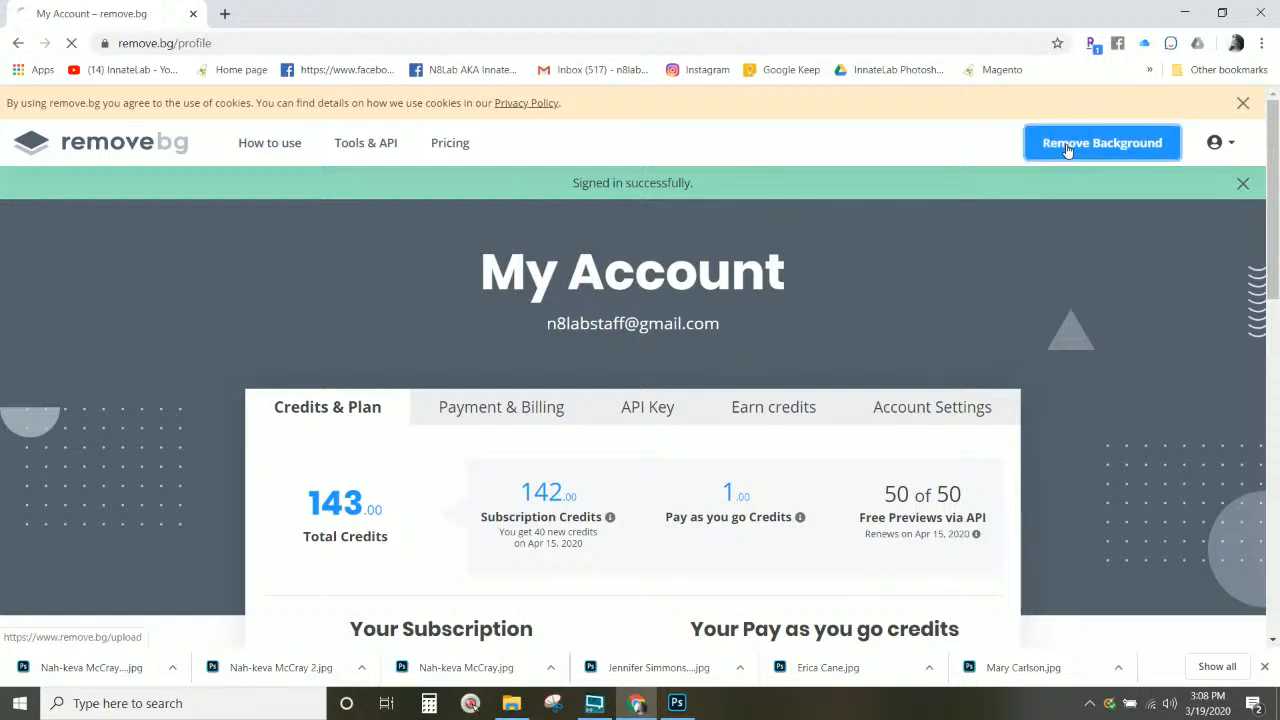
scroll(757, 537, down, 1)
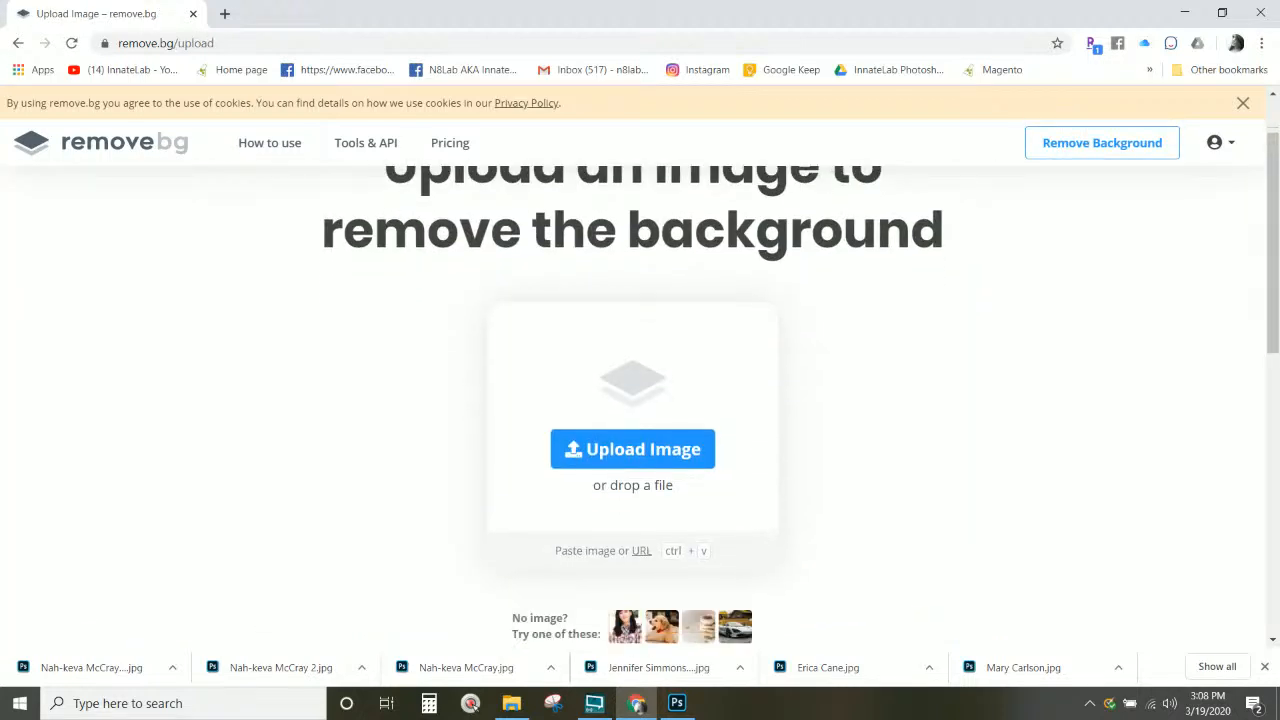
drag(1117, 309, 580, 423)
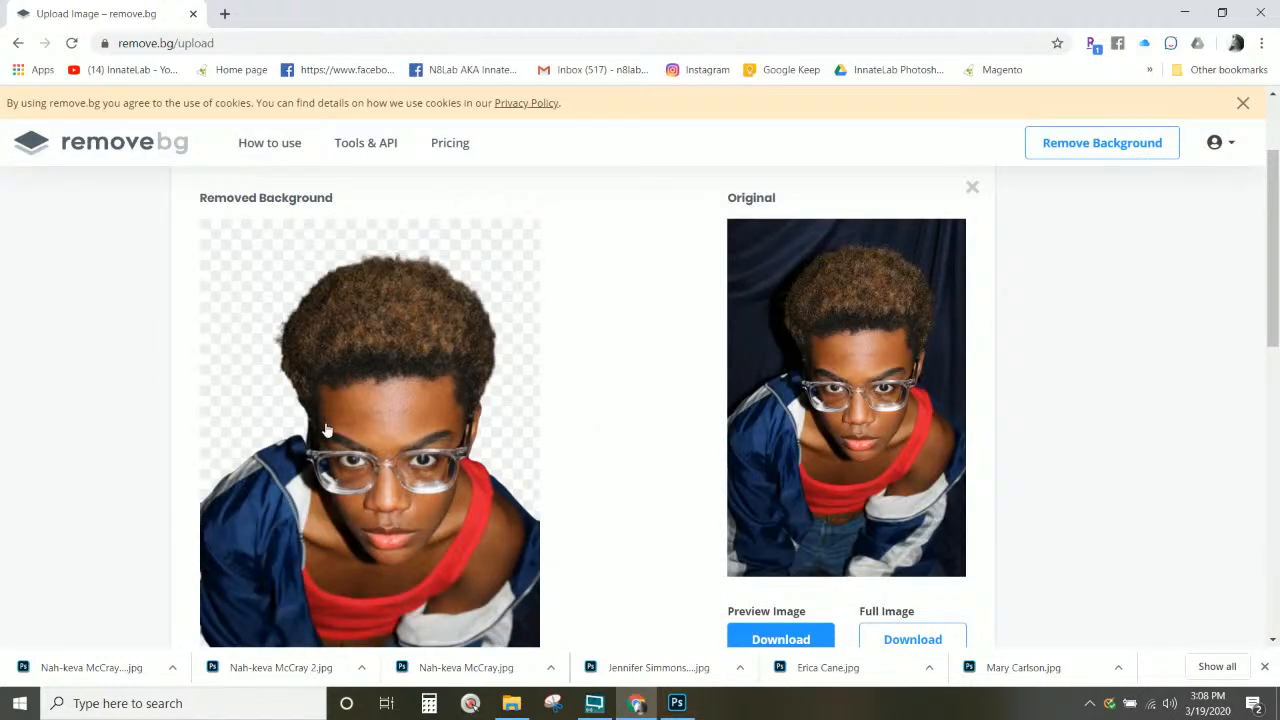
scroll(325, 433, down, 3)
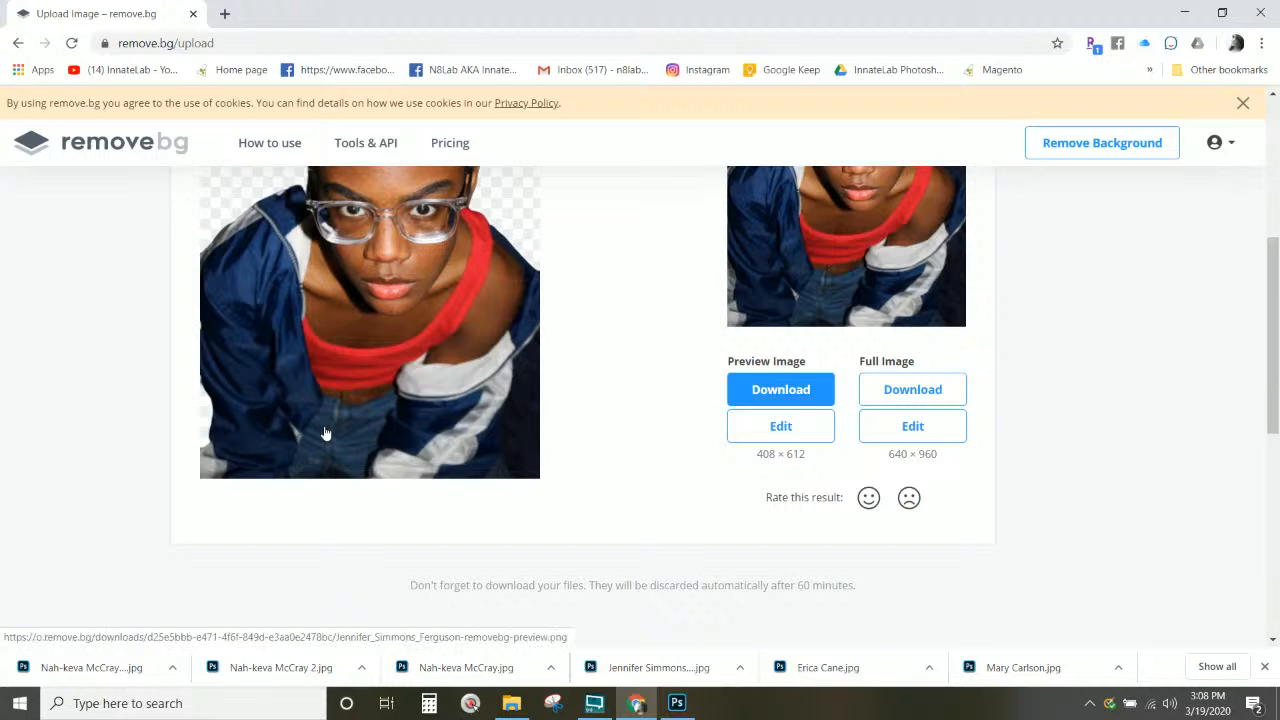
scroll(325, 433, up, 3)
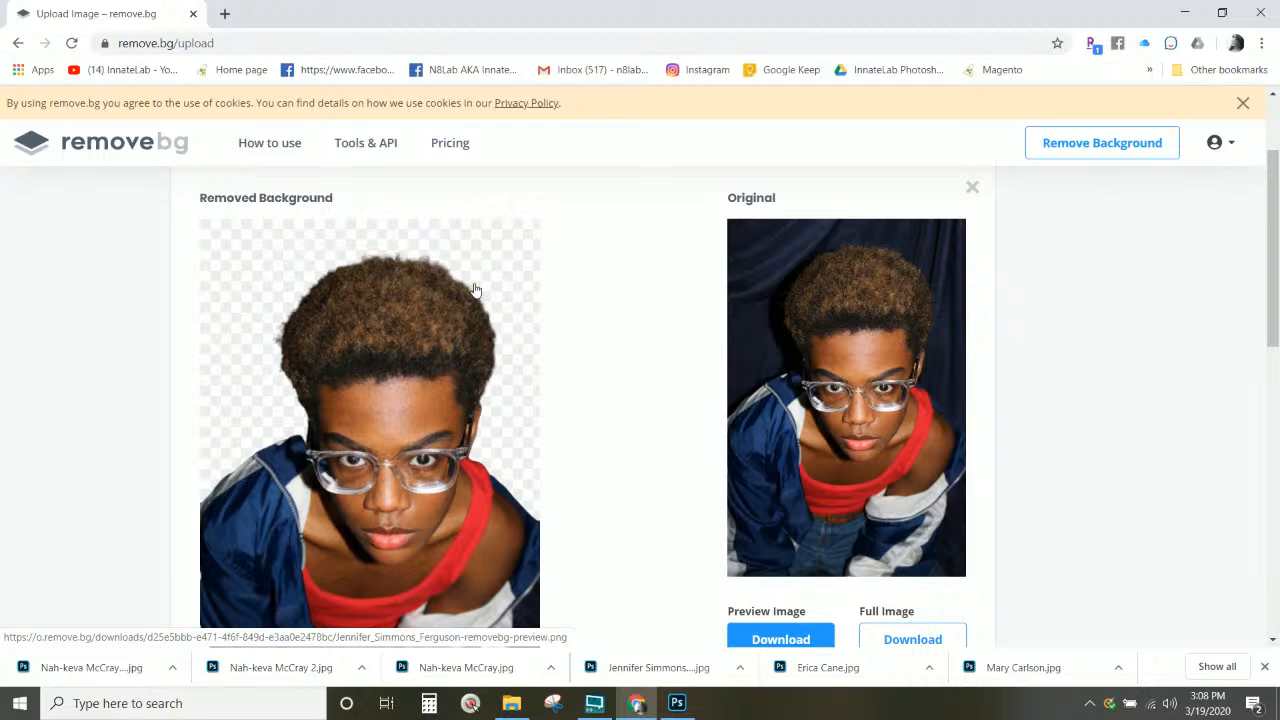
scroll(488, 465, down, 2)
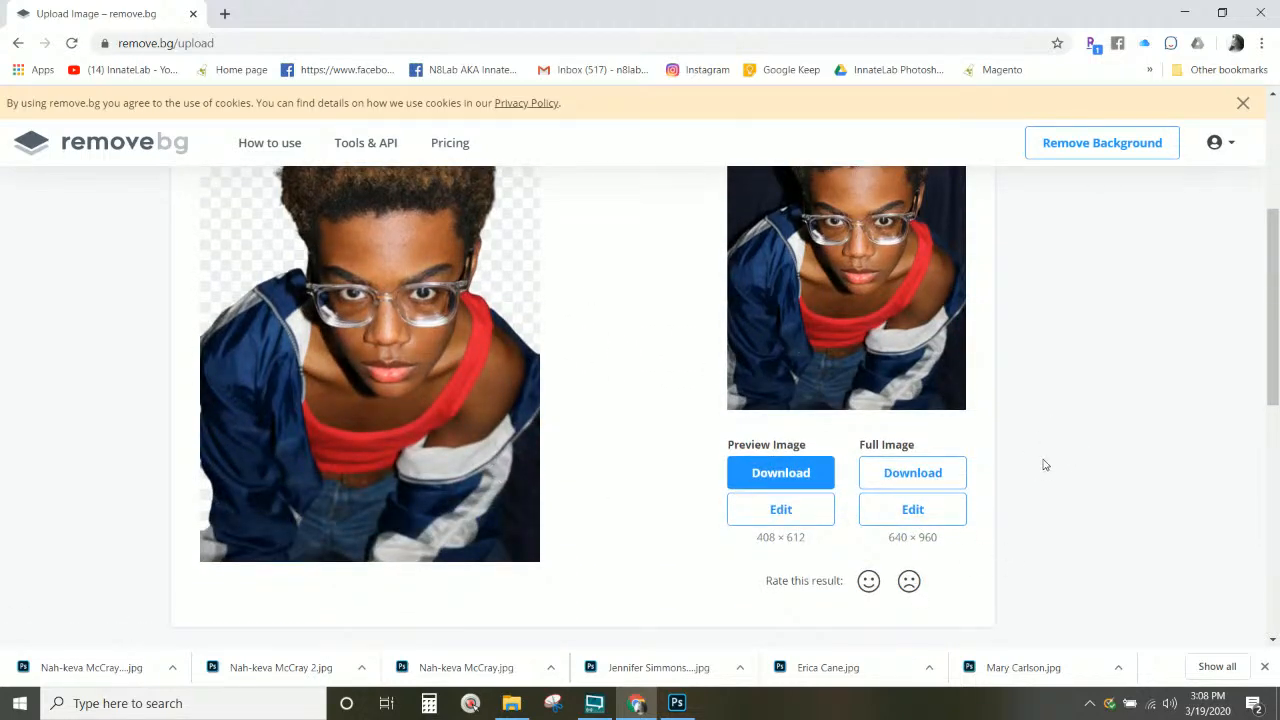
click(905, 474)
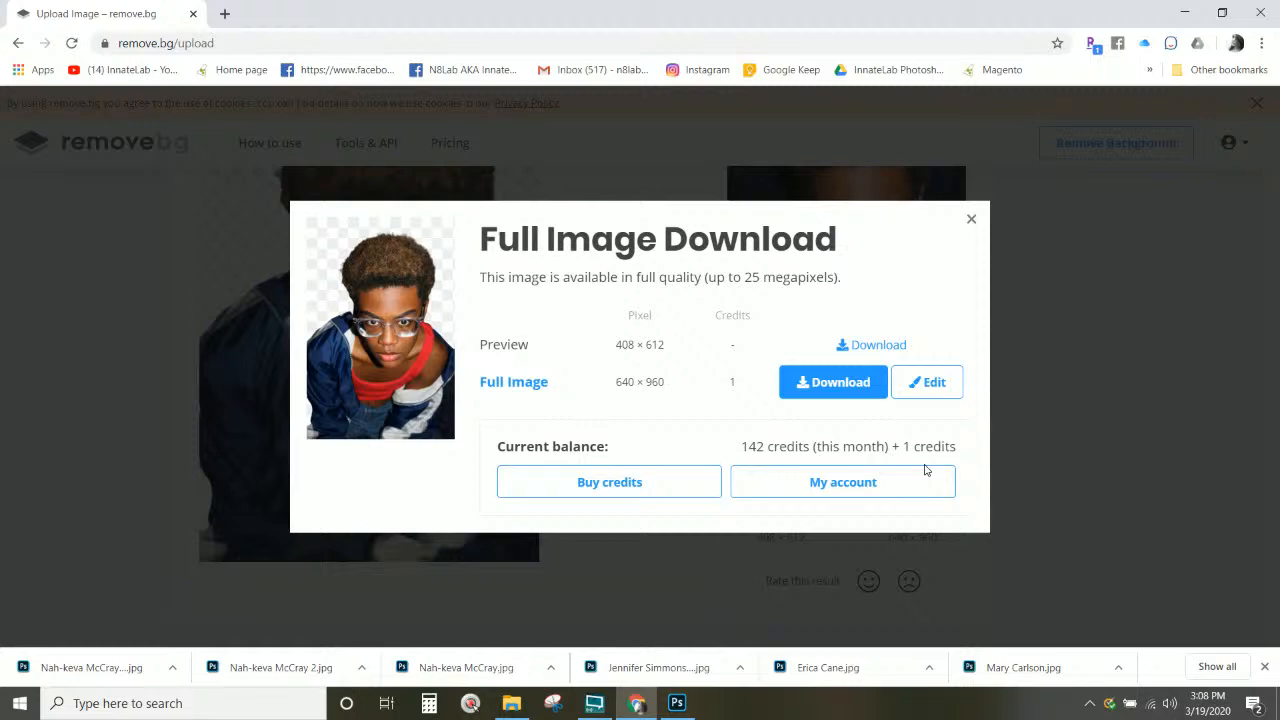
Step: Download the 640 × 960 cutout as a PNG into the corona folder and return to Photoshop
click(824, 396)
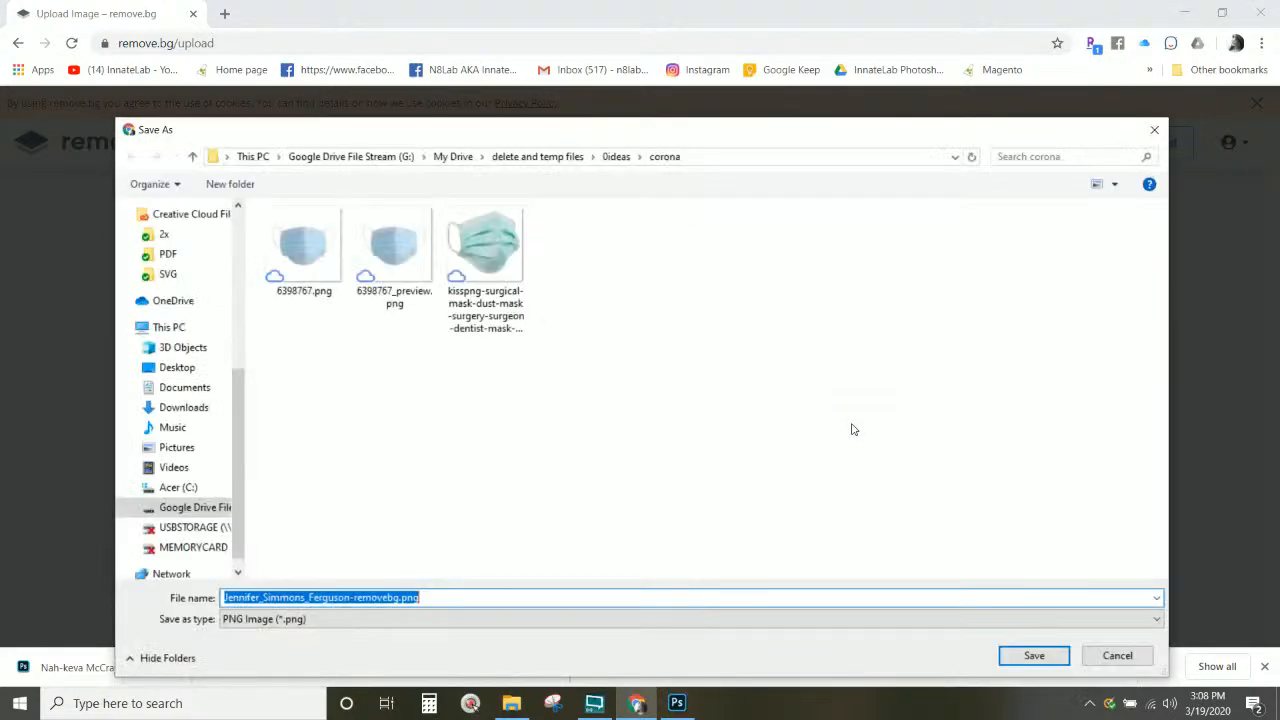
drag(711, 145, 744, 145)
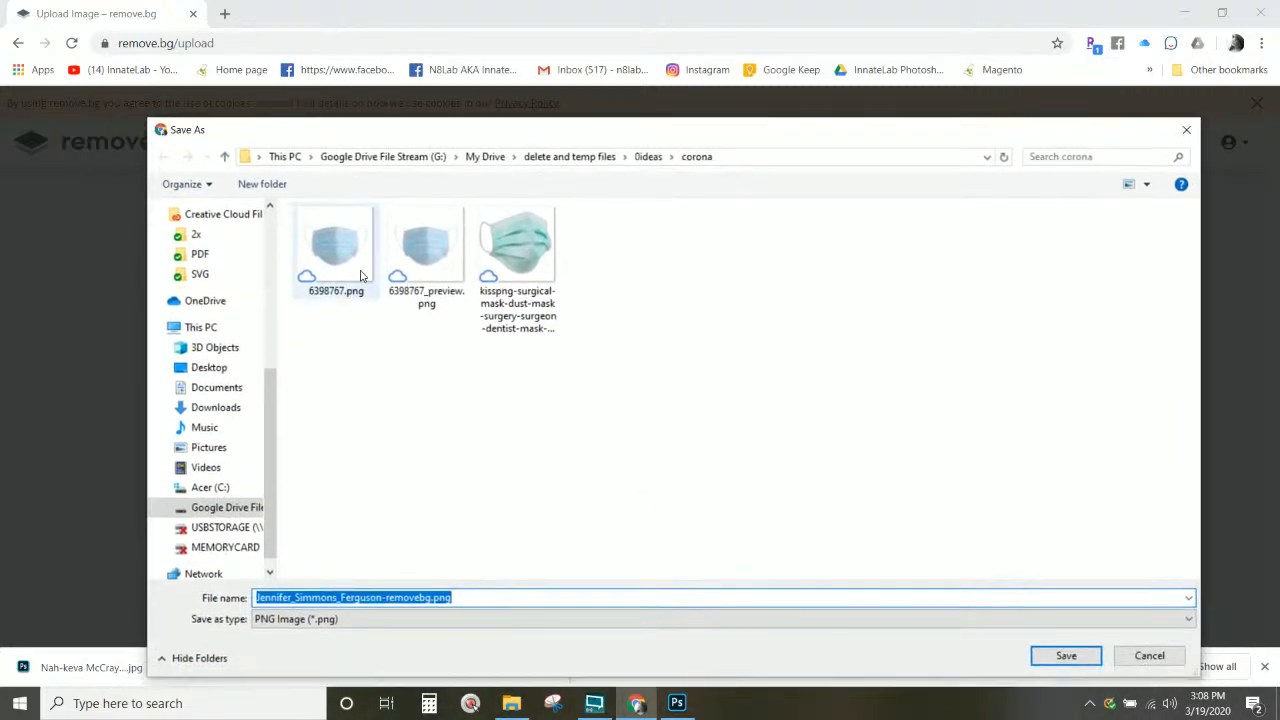
click(1046, 660)
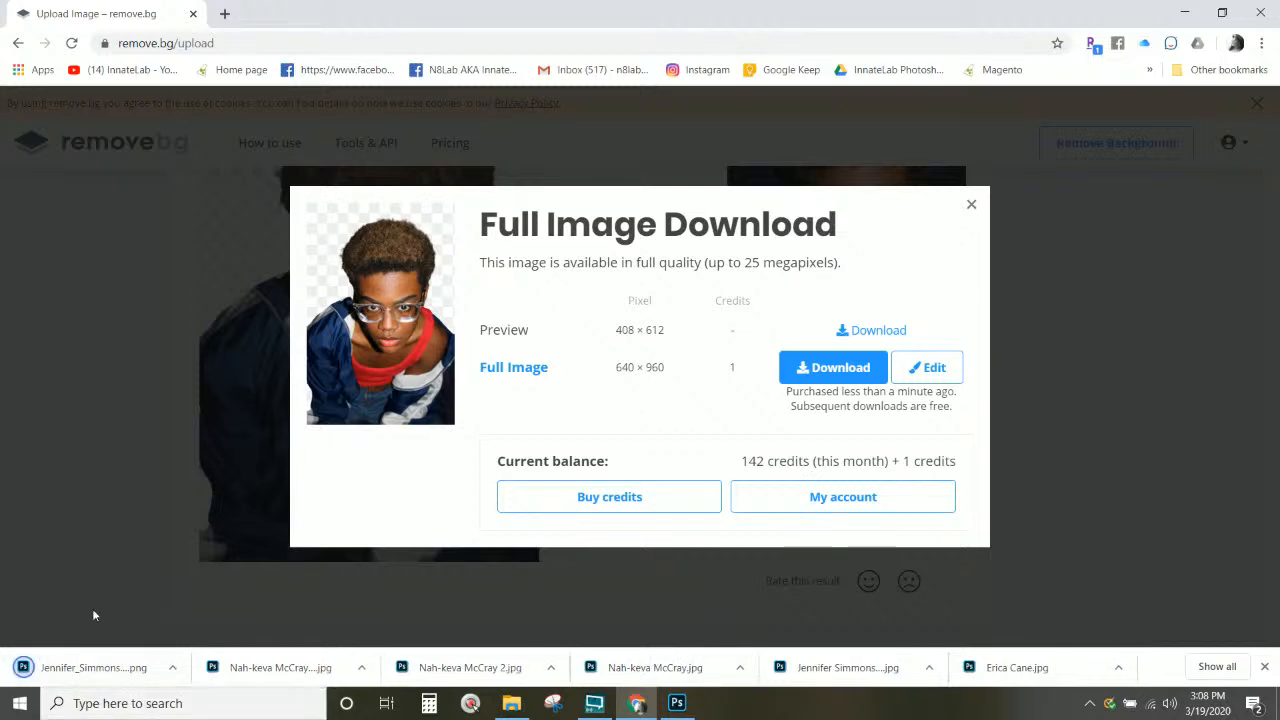
click(115, 668)
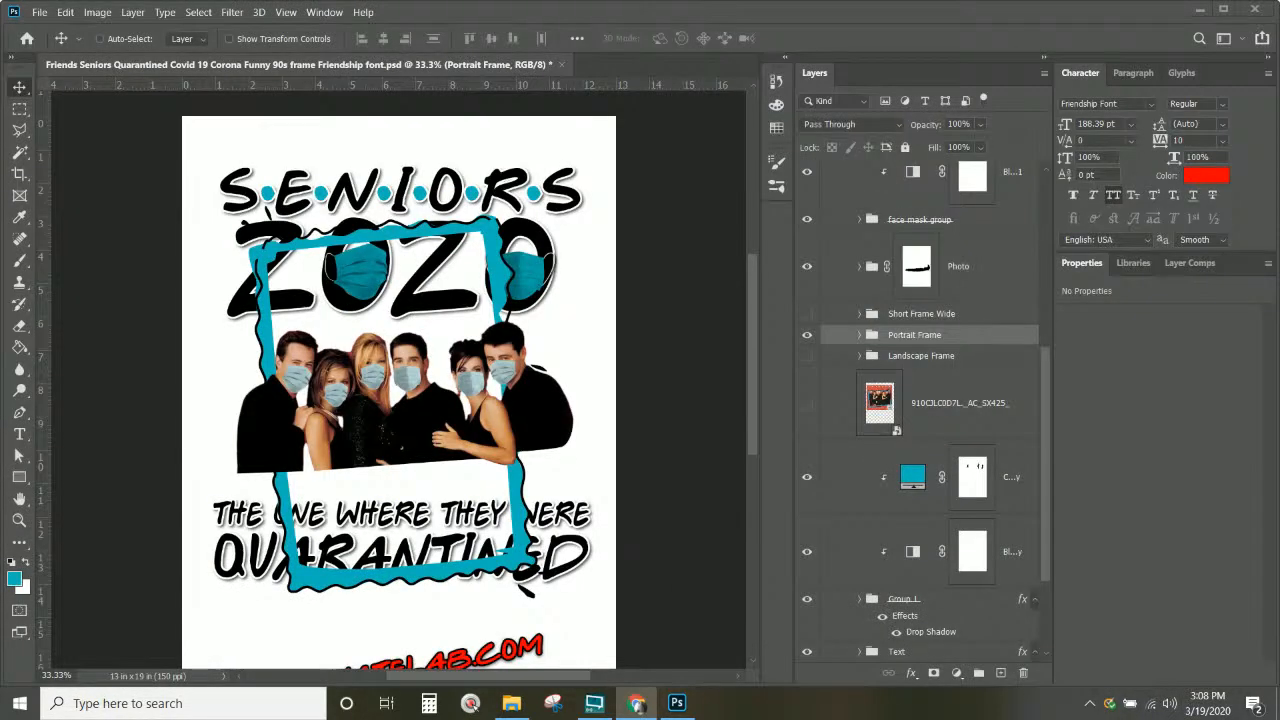
Step: Place the downloaded cutout PNG into the T-shirt design and move it lower in the stack
drag(838, 12, 923, 3)
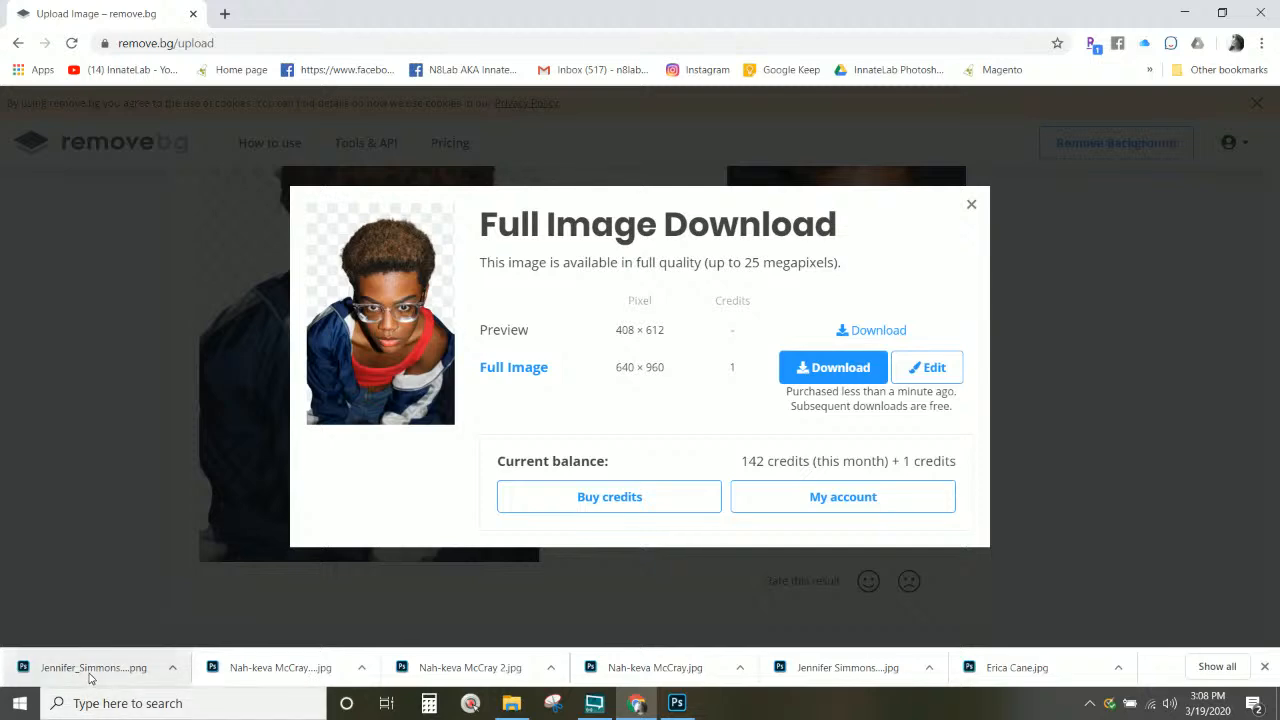
drag(89, 677, 370, 345)
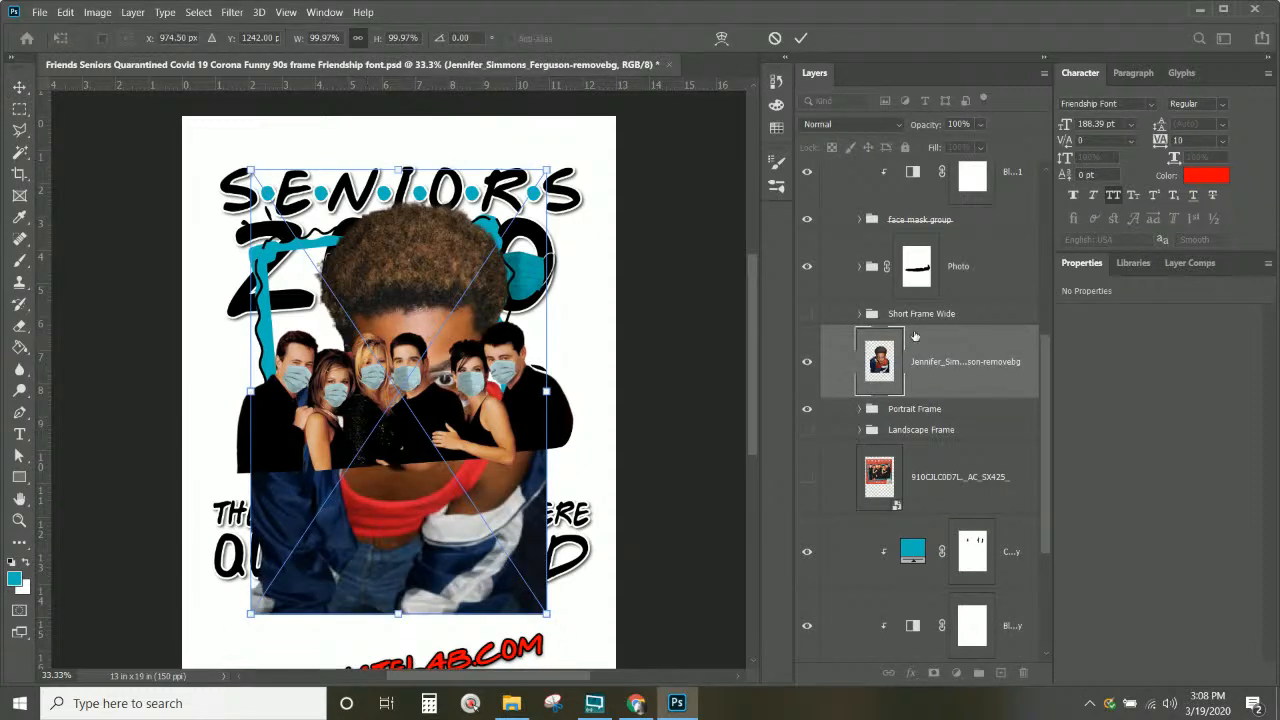
key(Return)
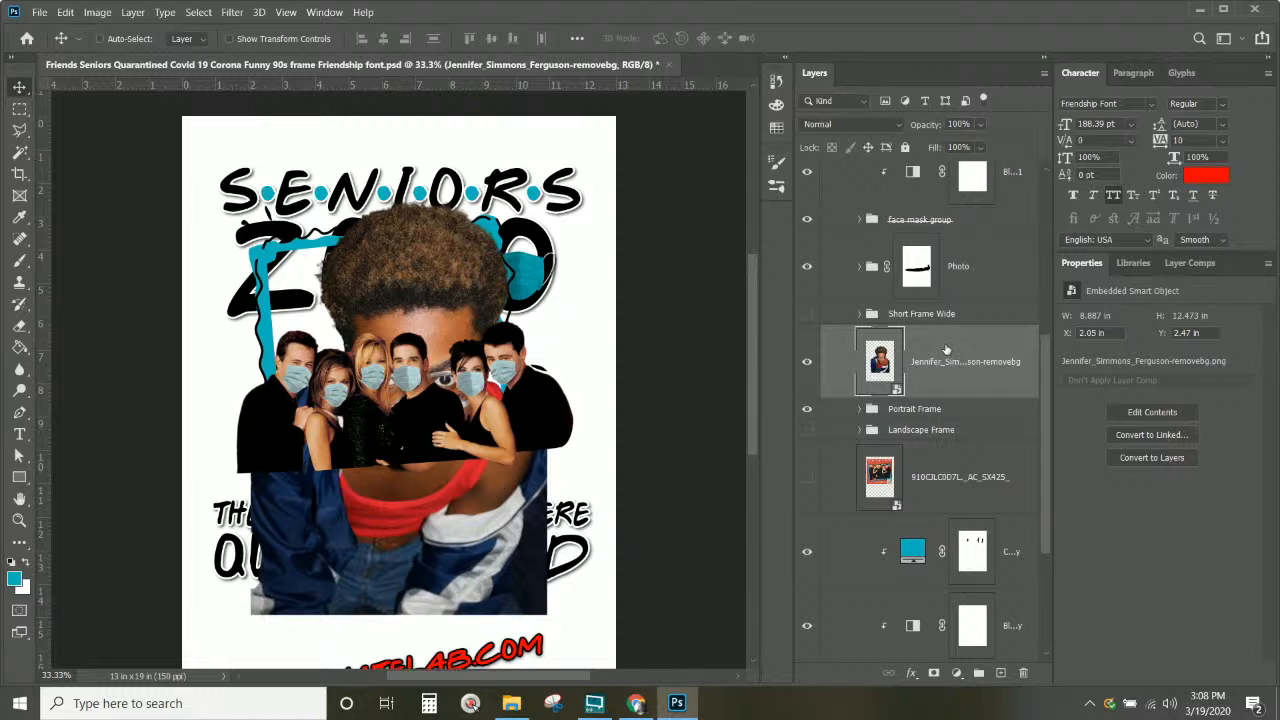
drag(946, 349, 933, 208)
Step: Delete the unused hidden image layer, expand Short Frame Wide and select the senior photo layer
click(912, 352)
key(Delete)
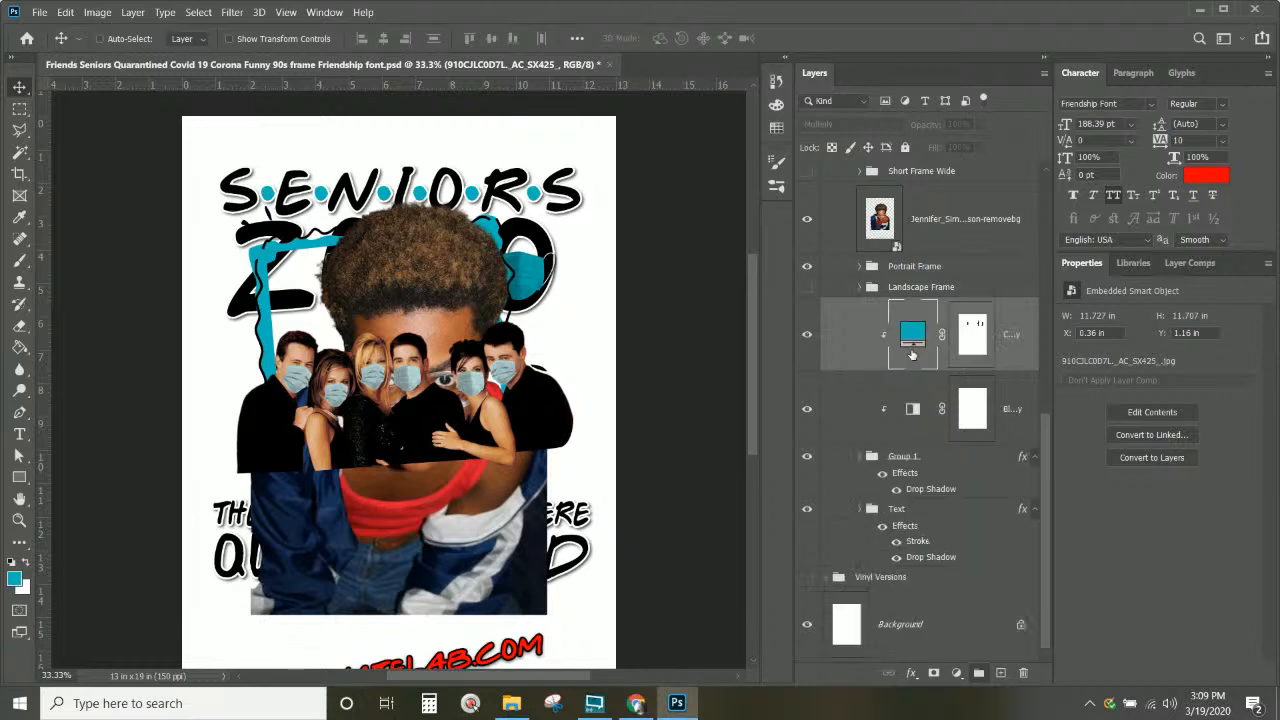
scroll(913, 355, up, 3)
scroll(913, 355, down, 4)
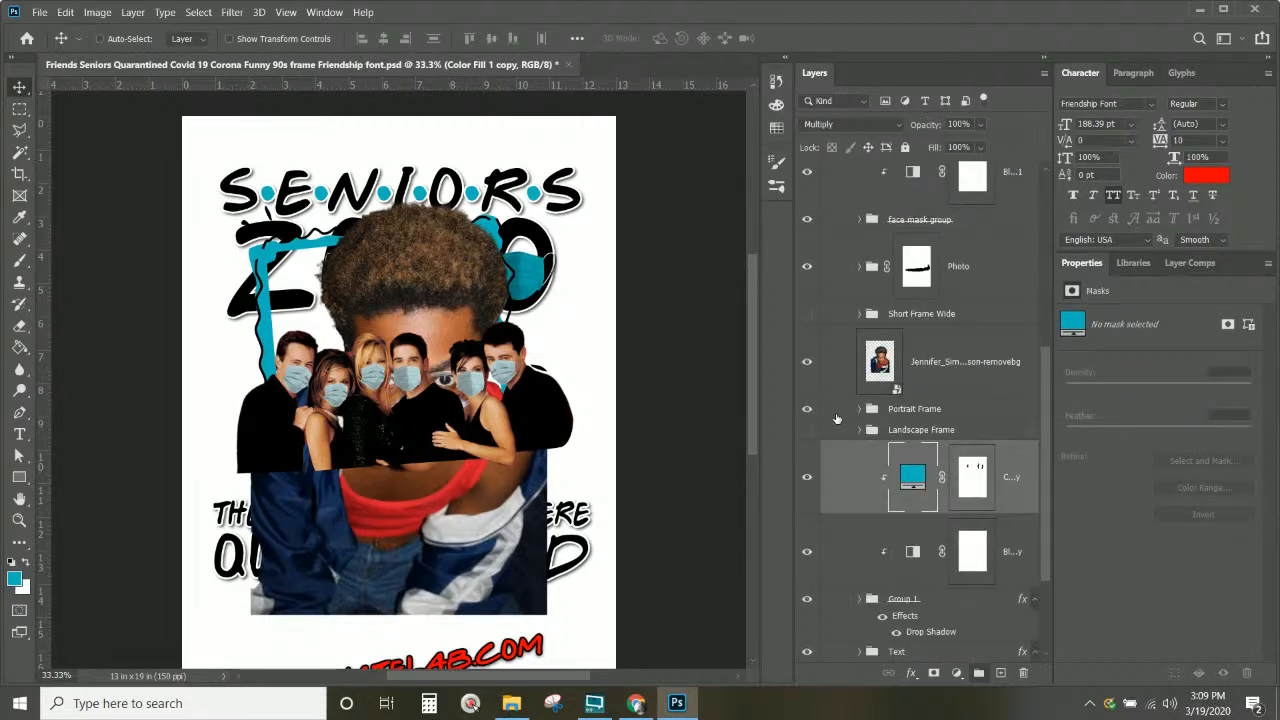
click(859, 314)
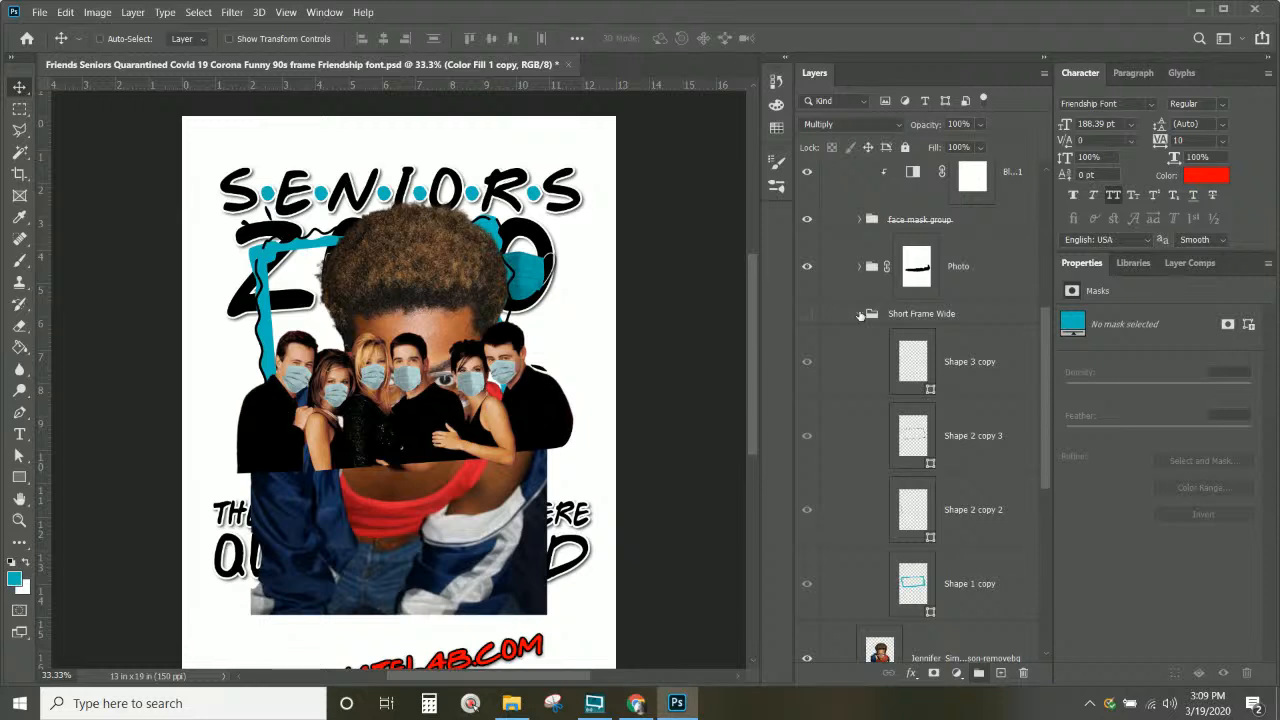
scroll(862, 316, down, 3)
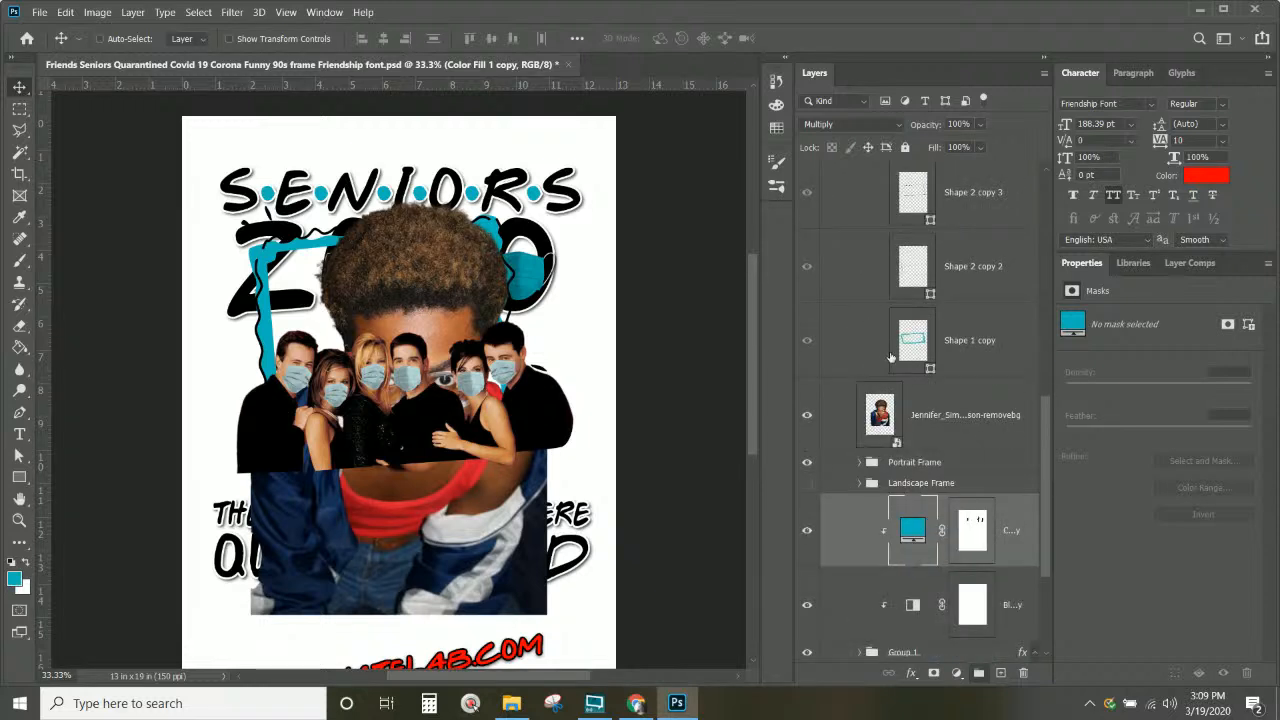
click(950, 425)
scroll(950, 450, down, 2)
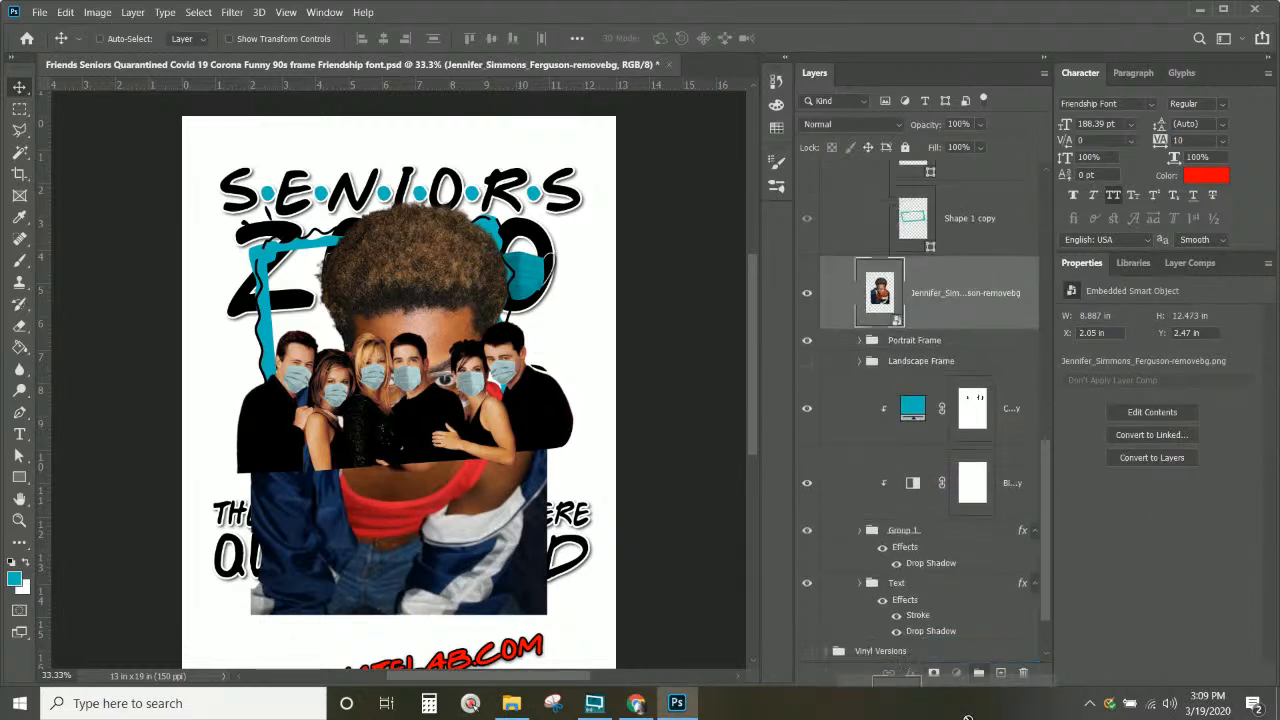
Step: Drag the senior photo layer into the Photo group, expand the group and hide the photo
drag(967, 717, 966, 606)
scroll(966, 606, down, 3)
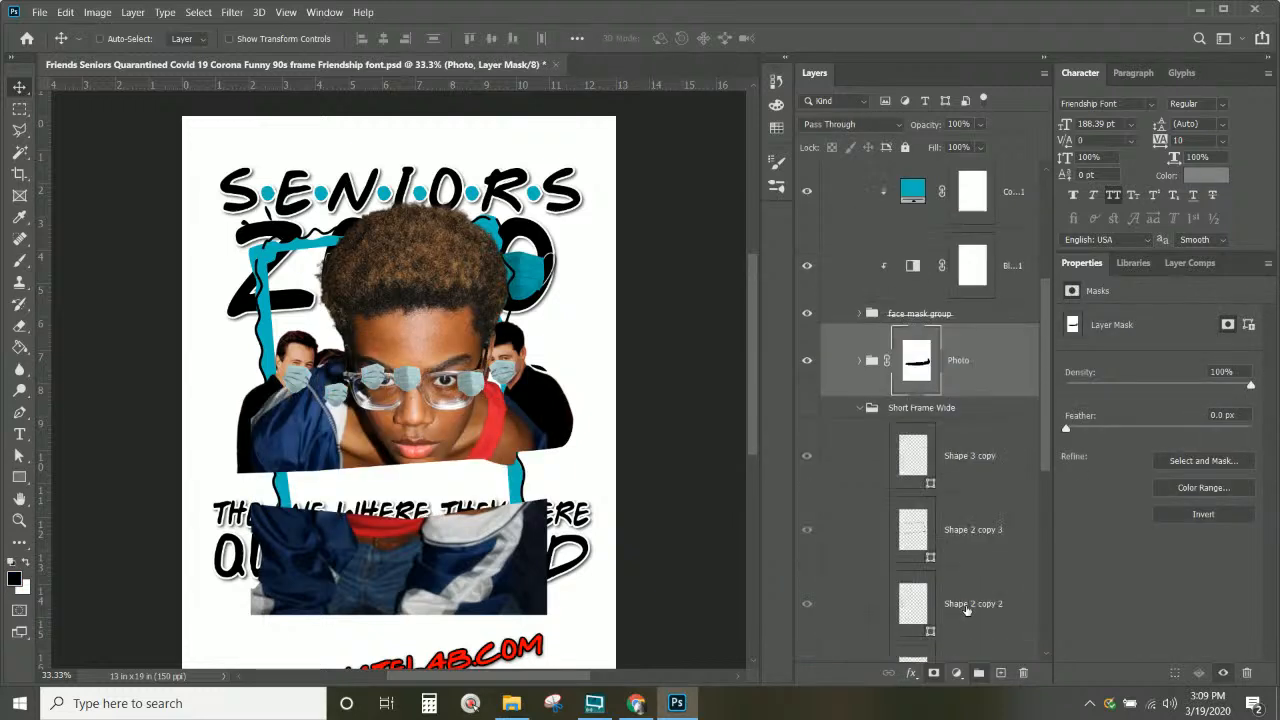
click(858, 411)
click(975, 362)
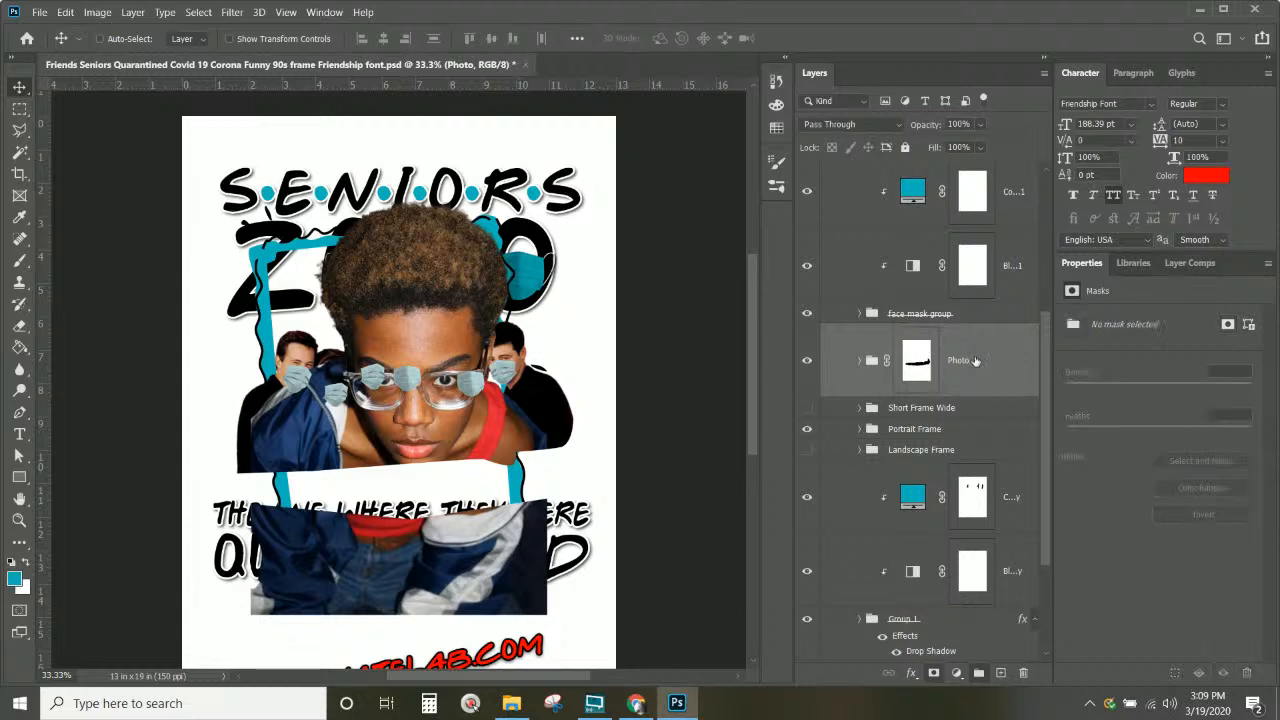
scroll(990, 421, down, 2)
click(1015, 315)
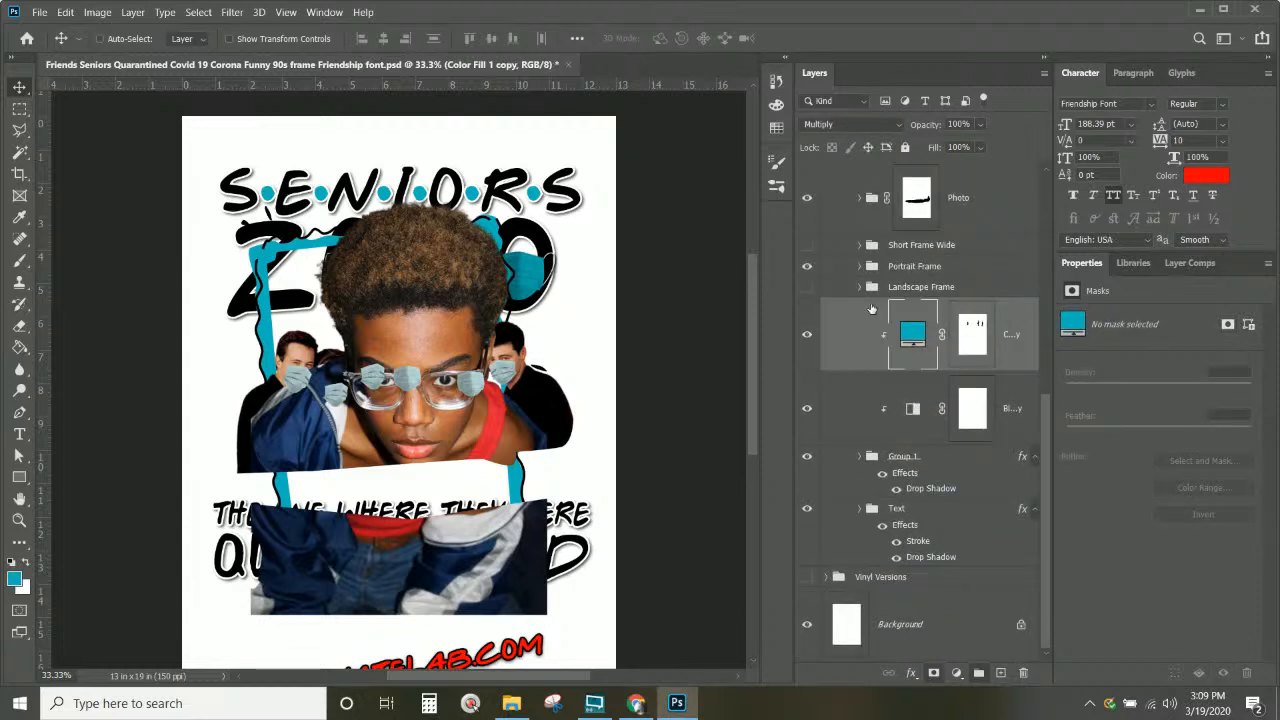
scroll(920, 313, up, 2)
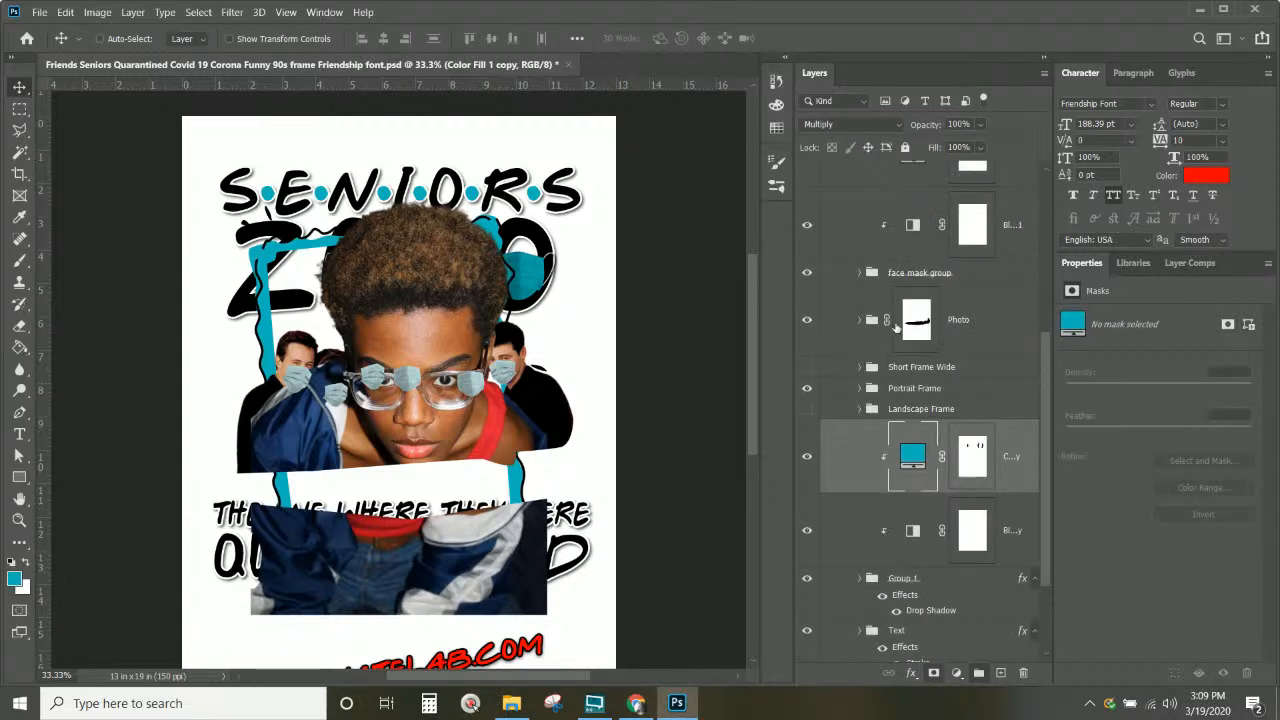
click(858, 320)
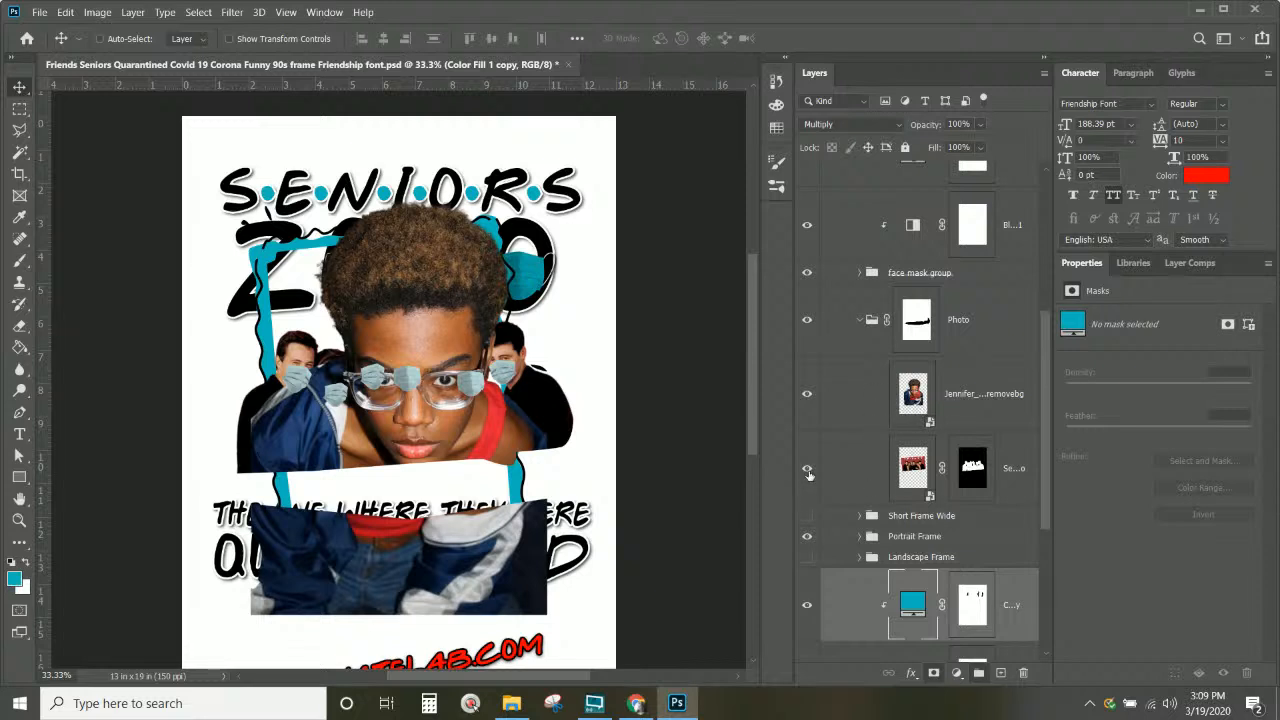
click(807, 394)
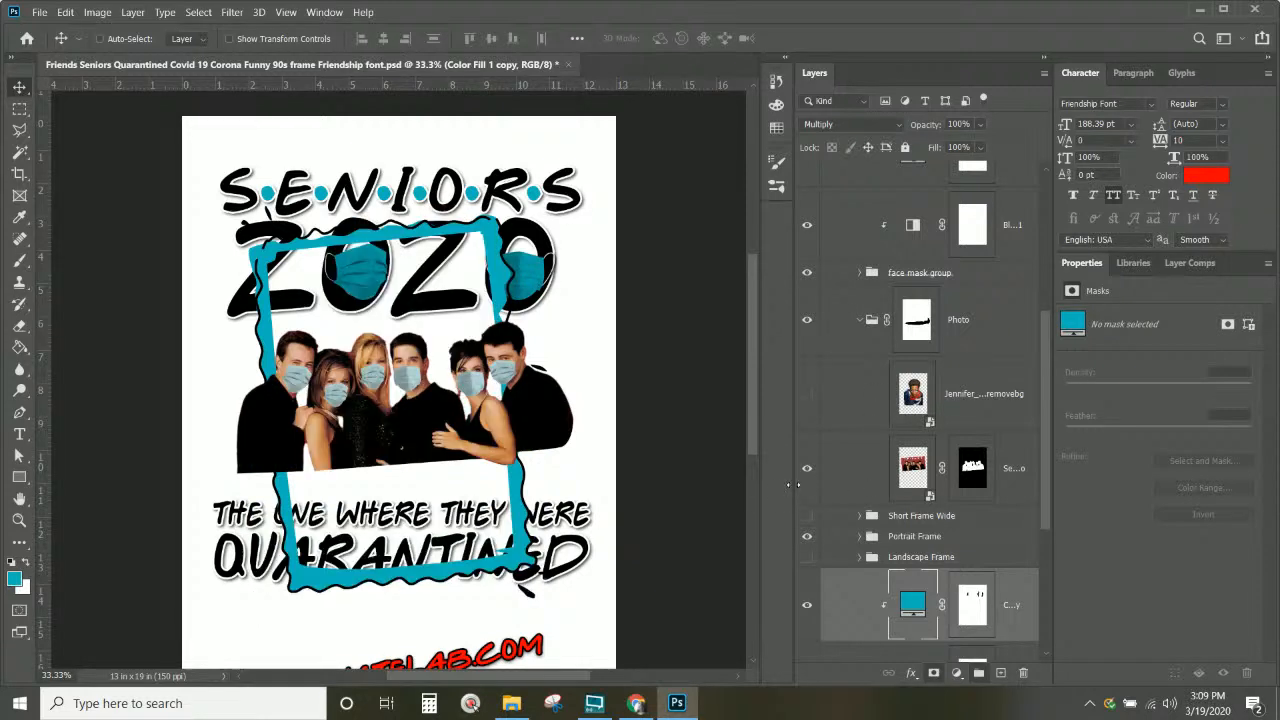
click(975, 468)
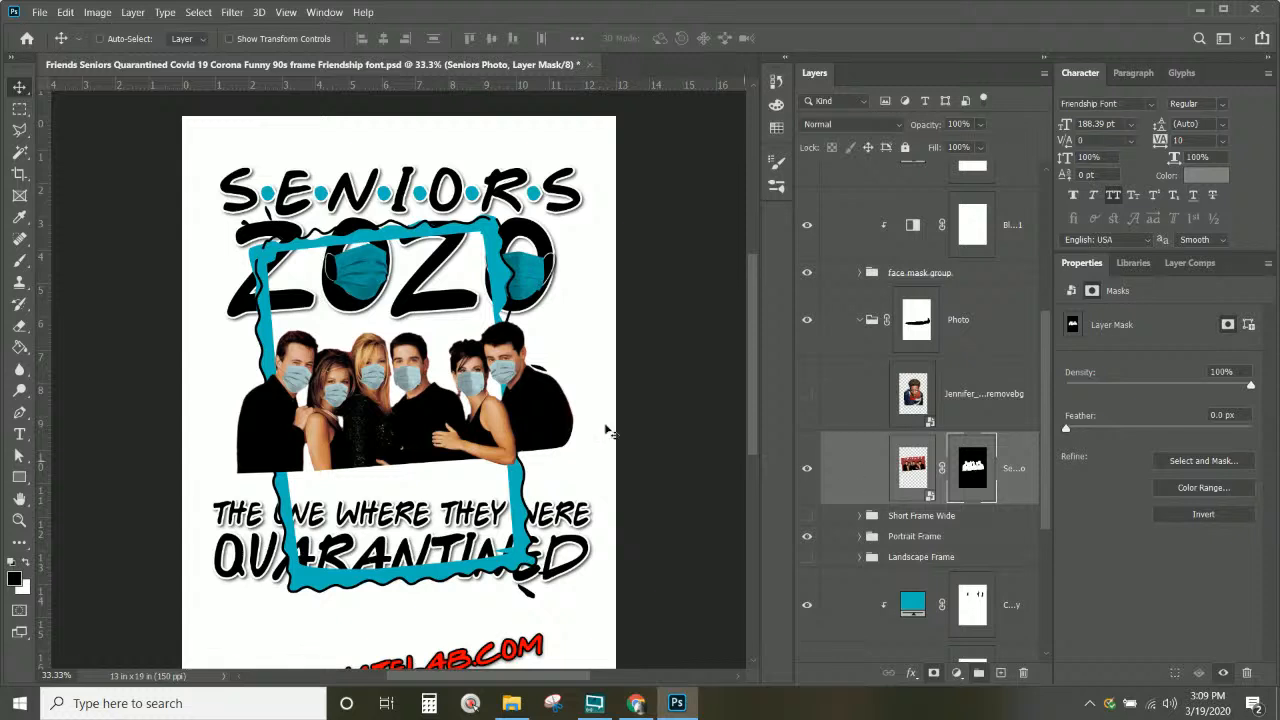
right_click(961, 465)
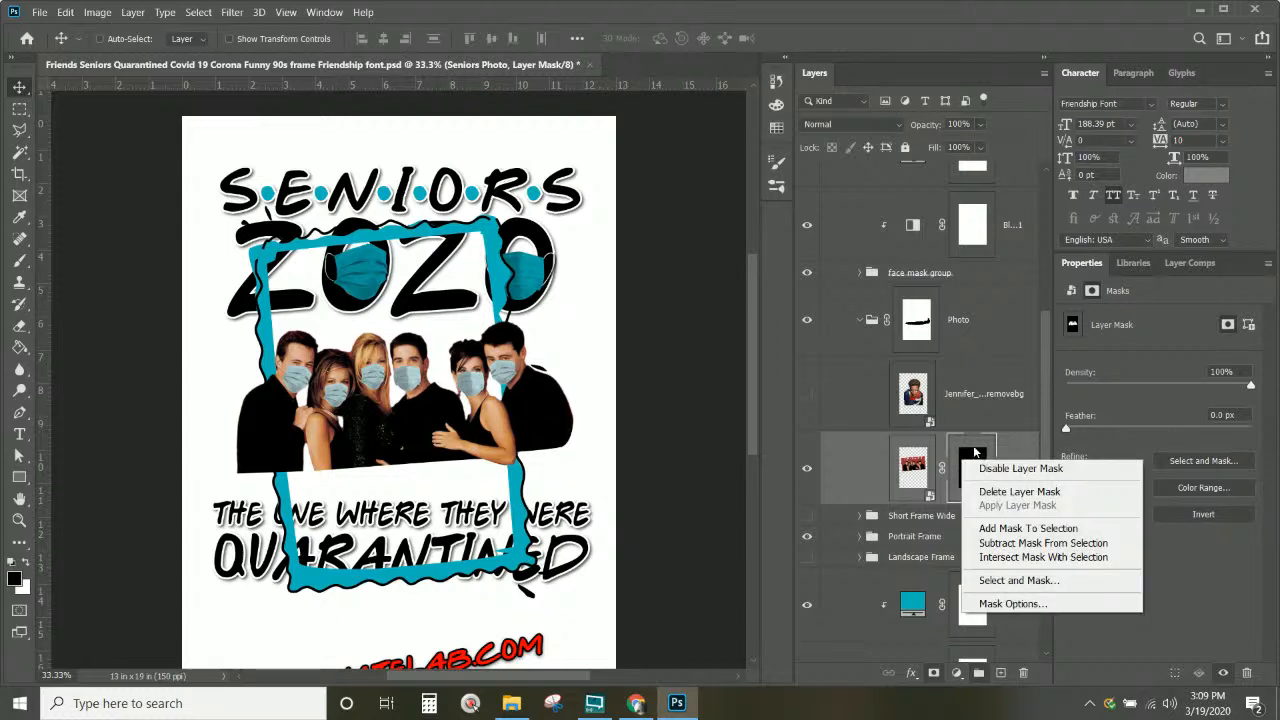
click(993, 470)
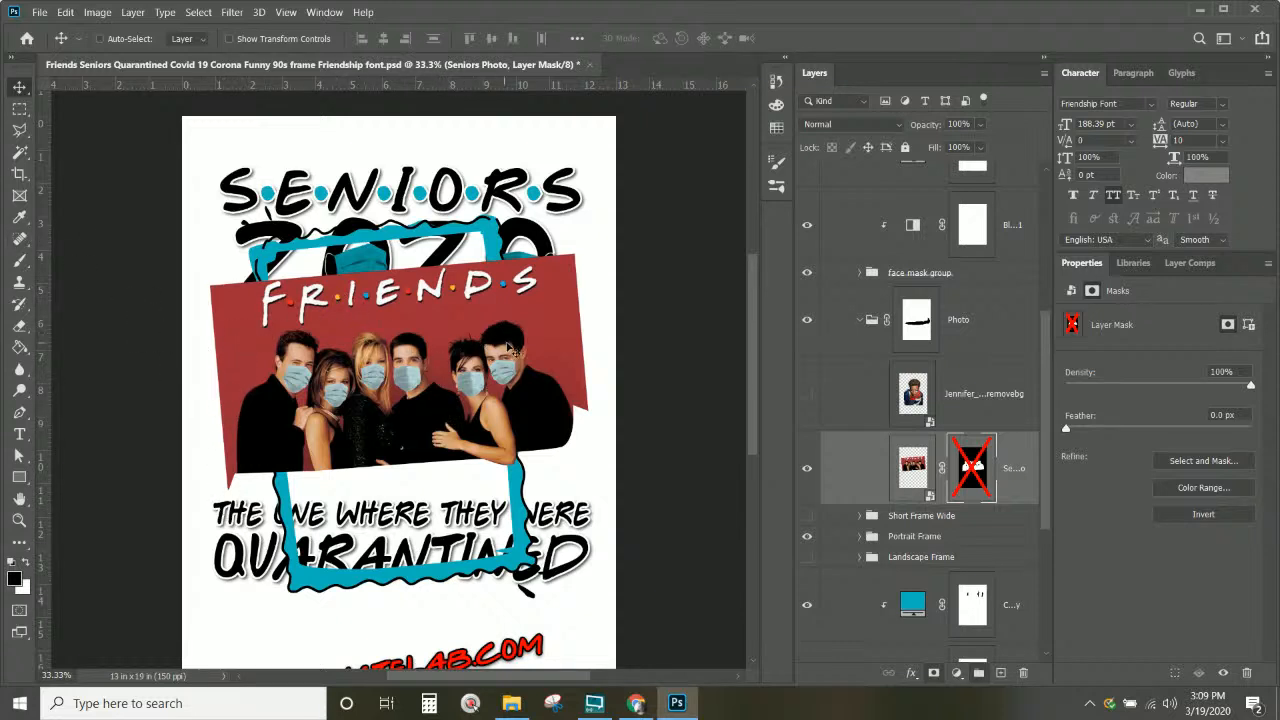
right_click(976, 474)
click(1036, 482)
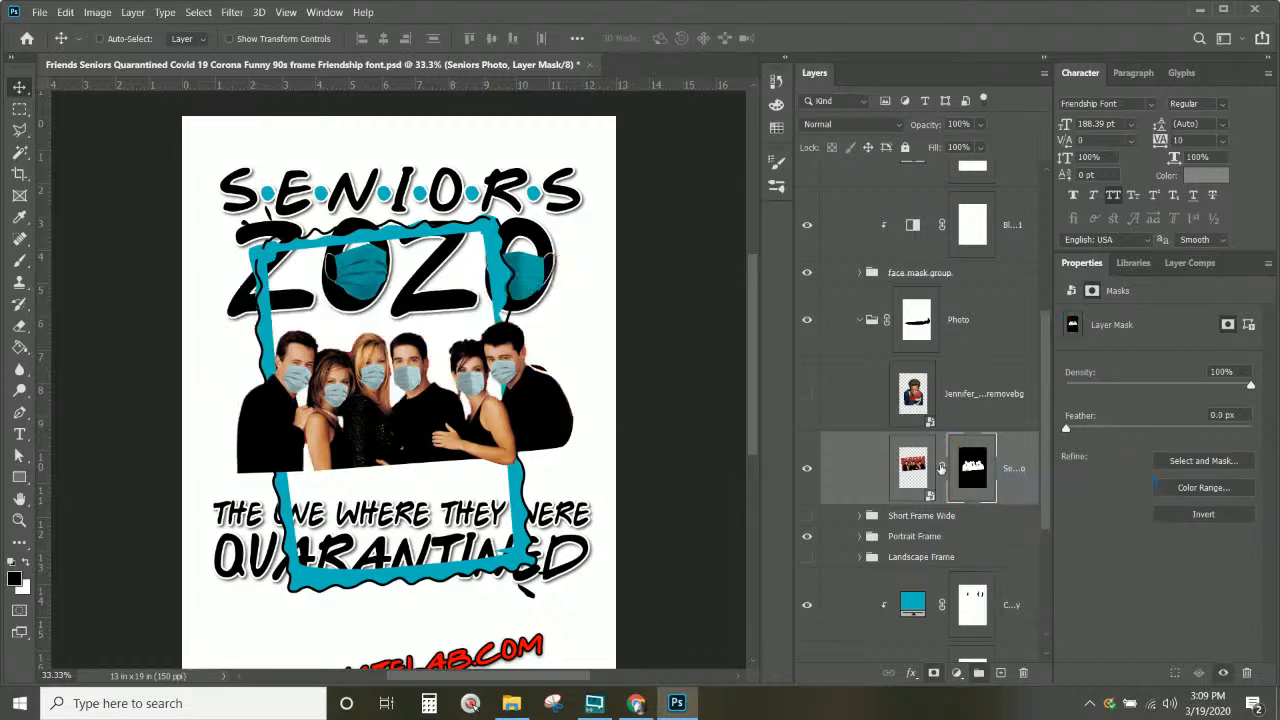
click(809, 474)
click(810, 476)
scroll(908, 477, up, 3)
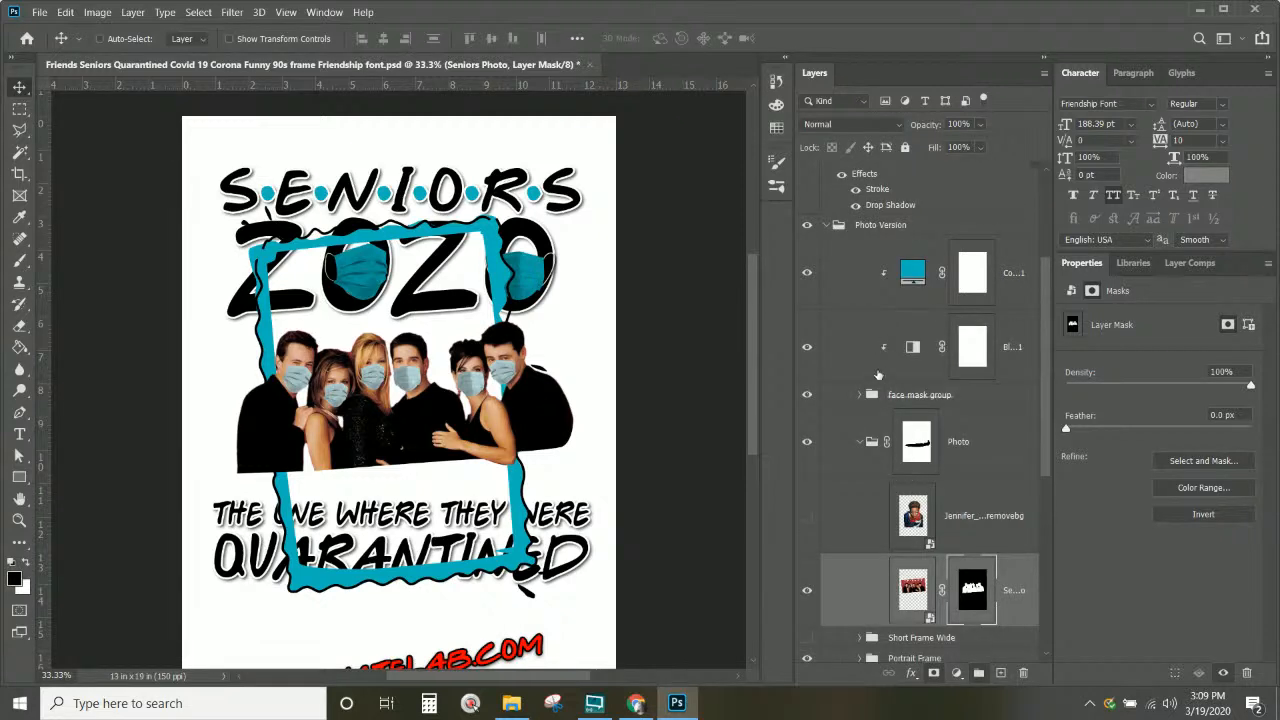
click(806, 395)
click(806, 395)
click(806, 395)
click(807, 395)
click(945, 400)
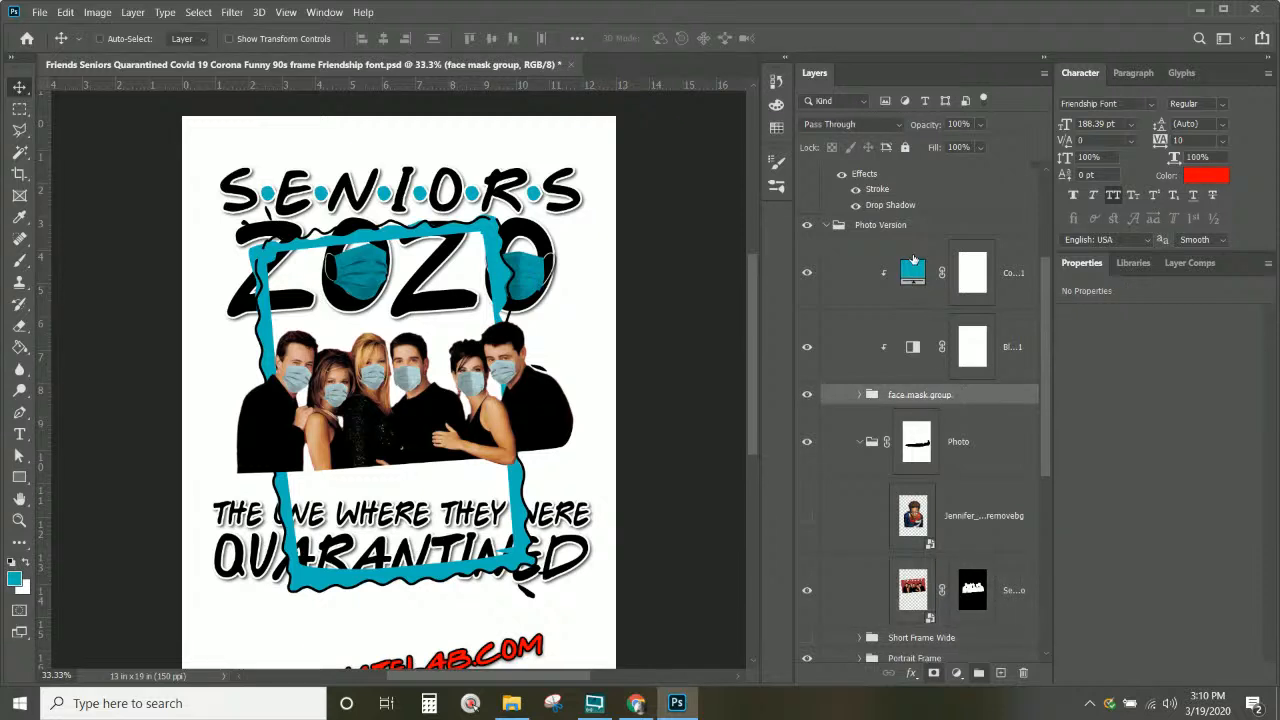
Step: Rename the Photo Version group to 'Photo Version Multi' and duplicate it
click(975, 505)
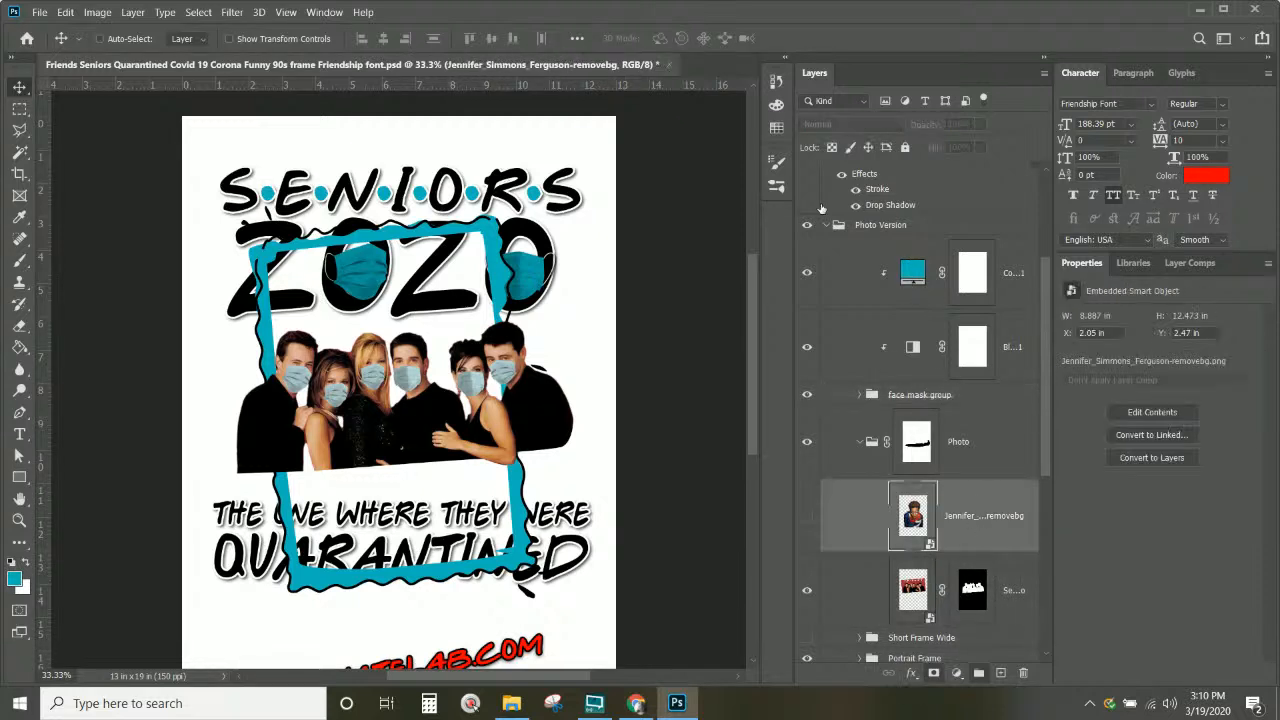
double_click(900, 225)
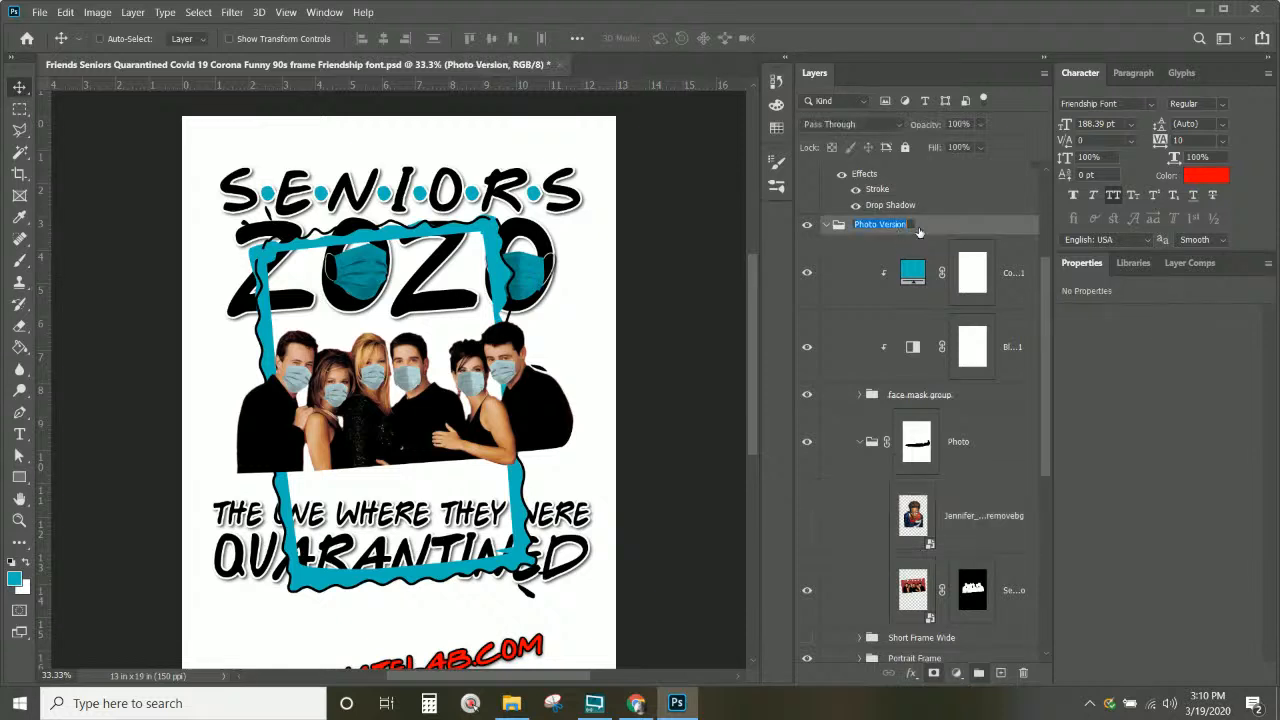
click(908, 224)
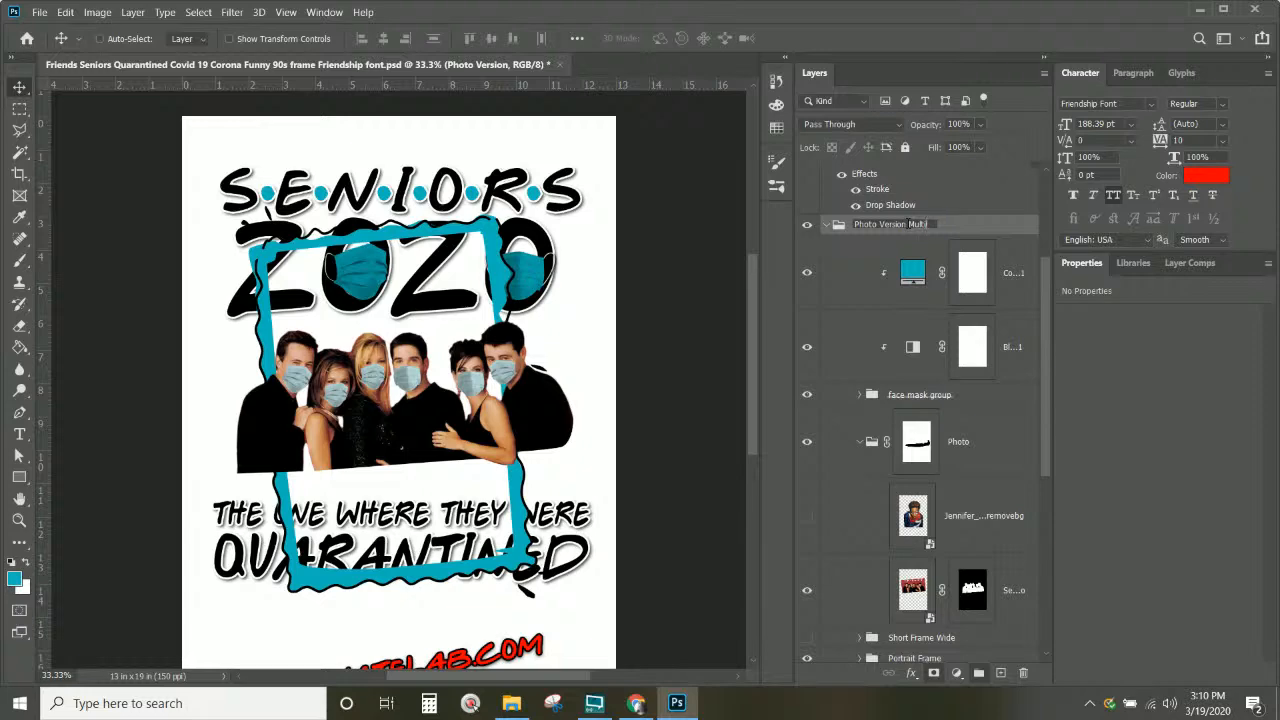
text(Multi)
key(Return)
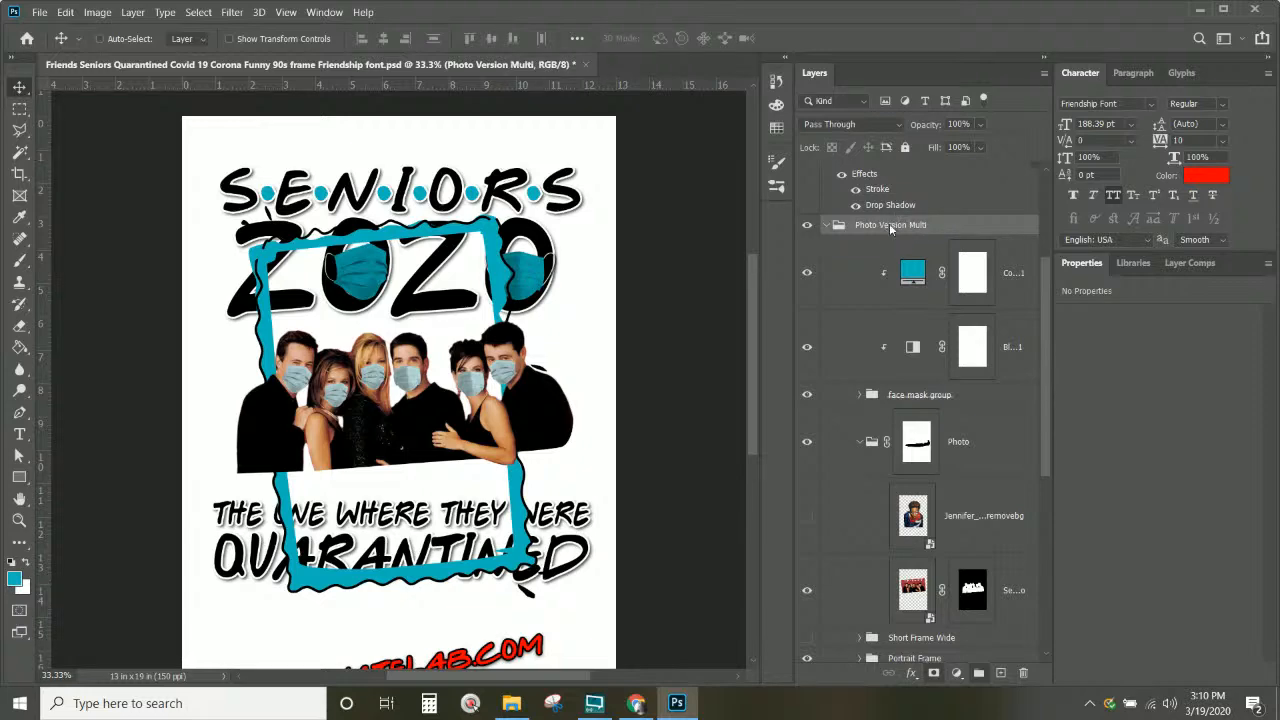
right_click(889, 225)
Step: Confirm the Photo Version Multi group copy and delete its Seniors Photo layer
key(Return)
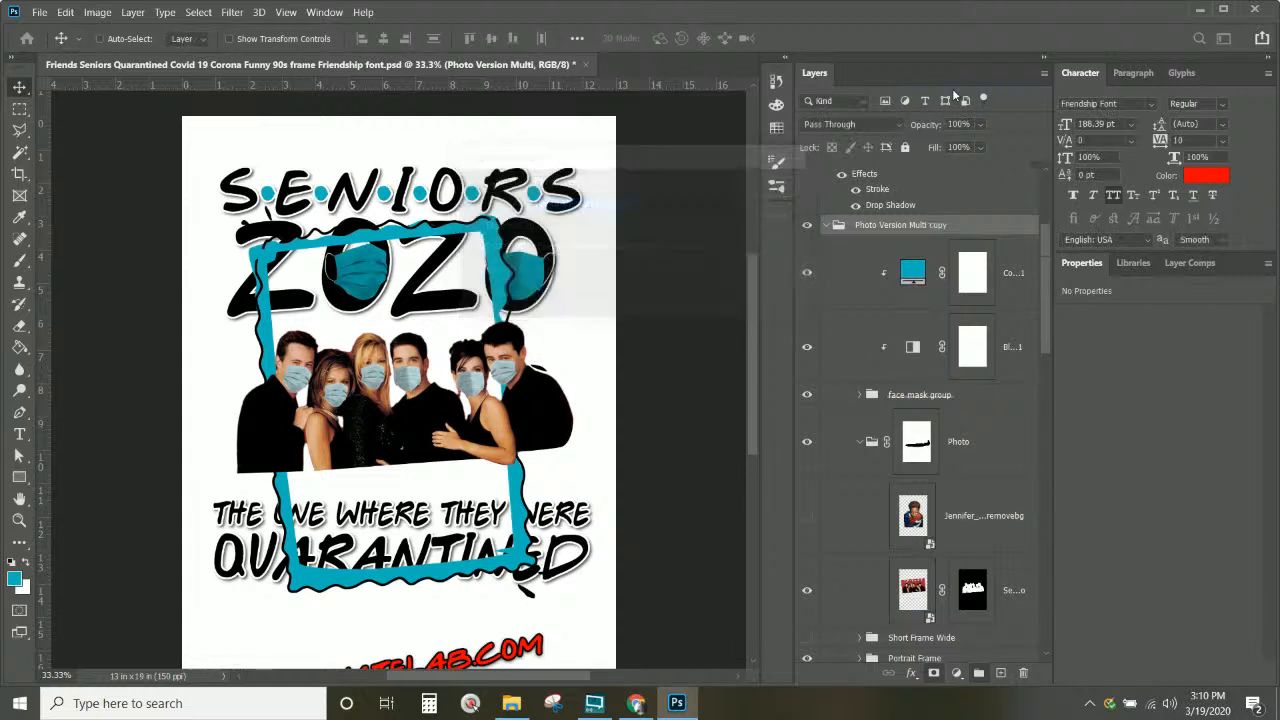
click(978, 517)
click(1004, 583)
key(Delete)
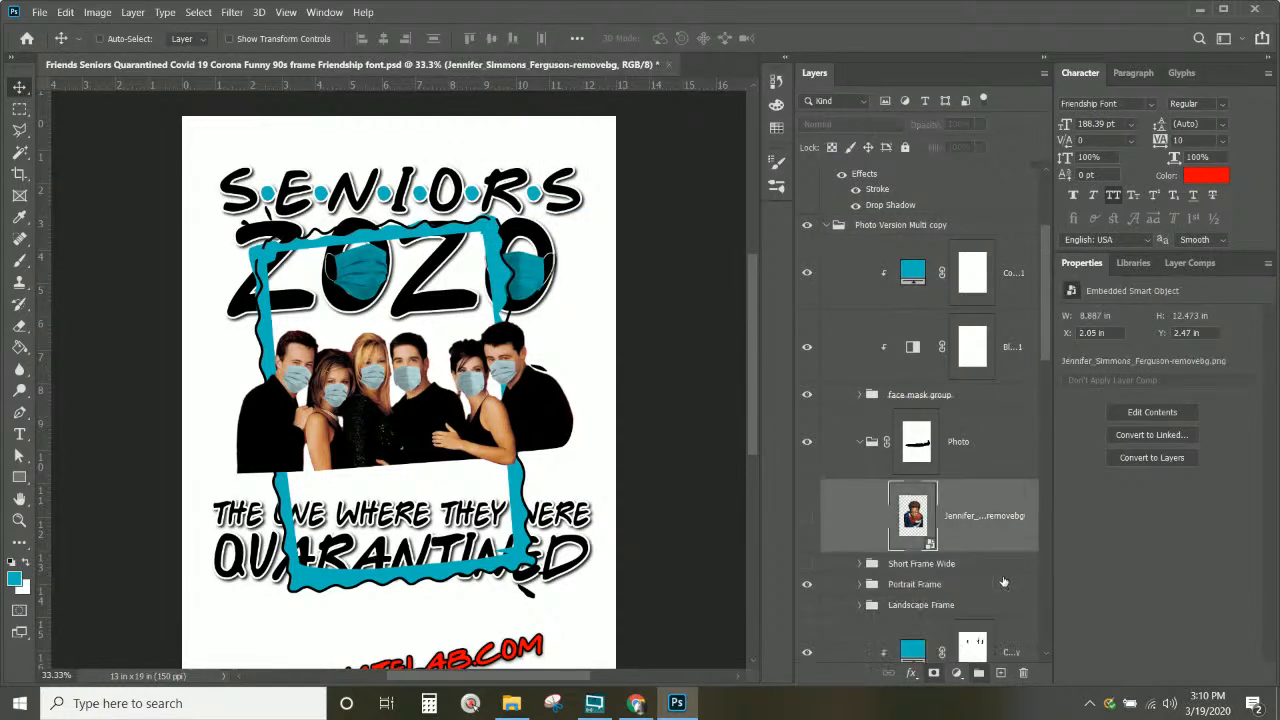
Step: Delete the layer mask from the Photo group in the copy
click(985, 465)
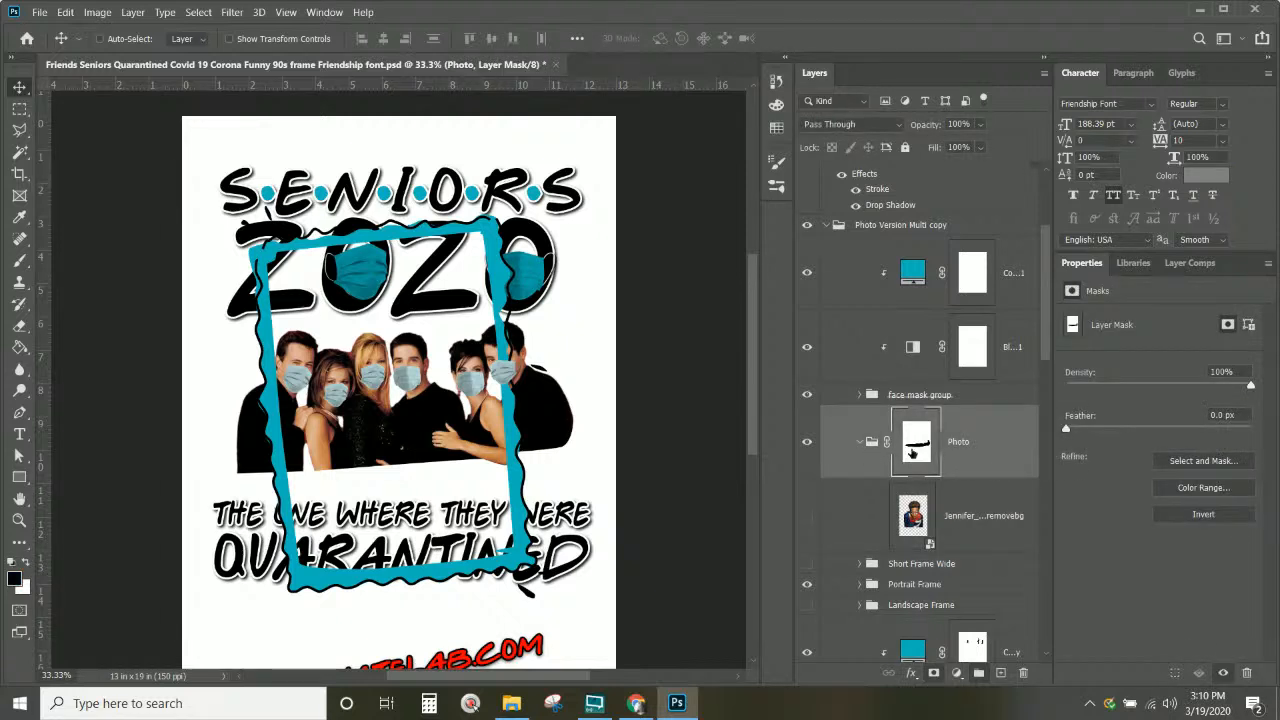
right_click(911, 452)
click(916, 475)
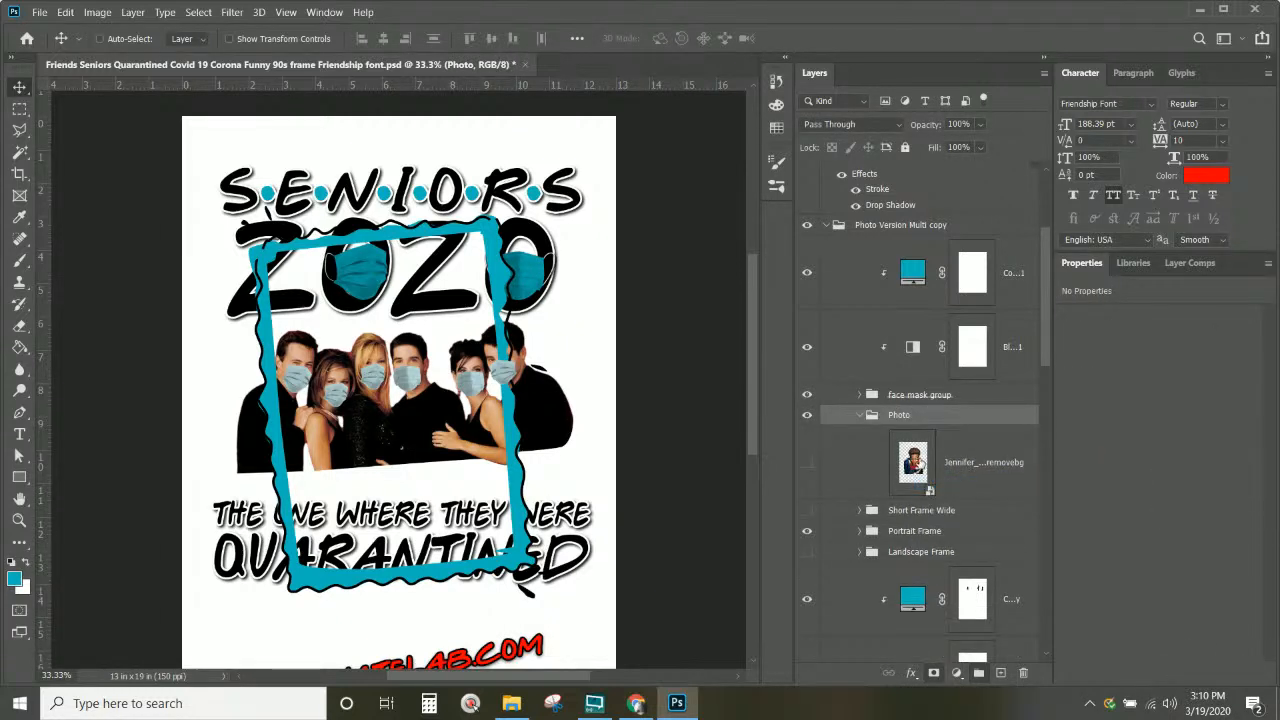
click(921, 464)
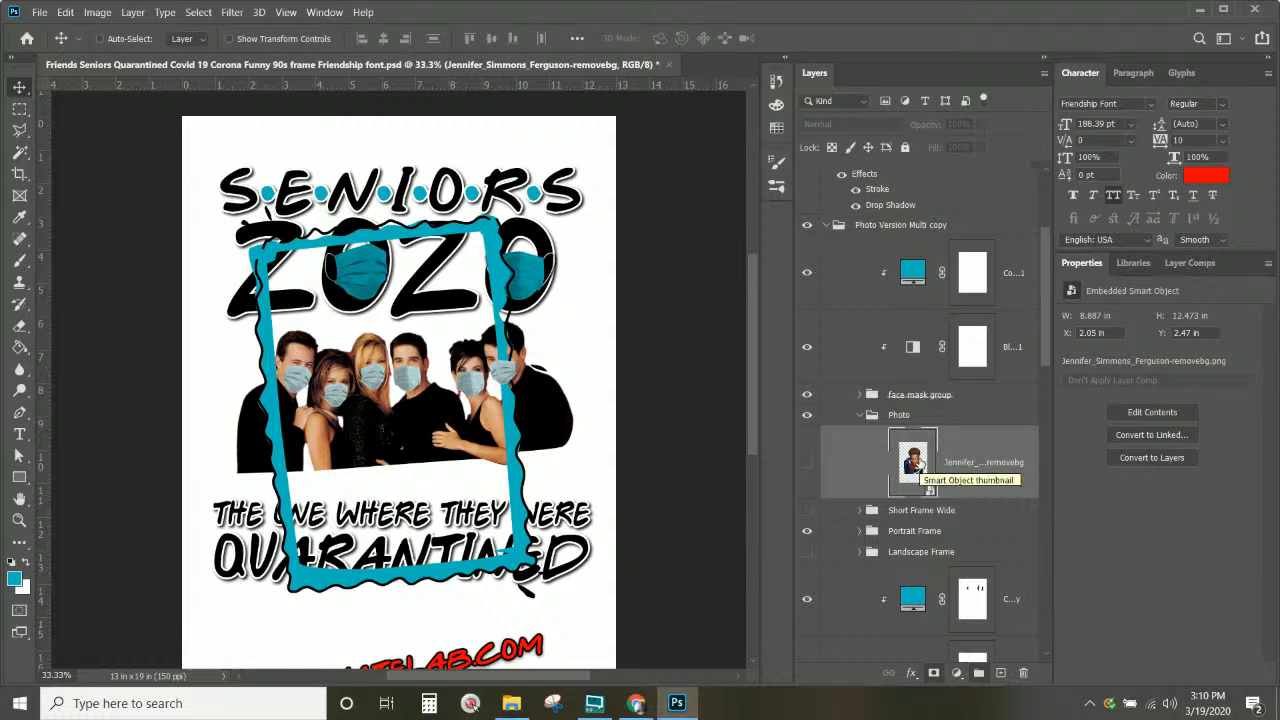
Step: Expand the face mask group to reveal the blue and green masks, and toggle the adjustment and Color Fill layers
click(921, 396)
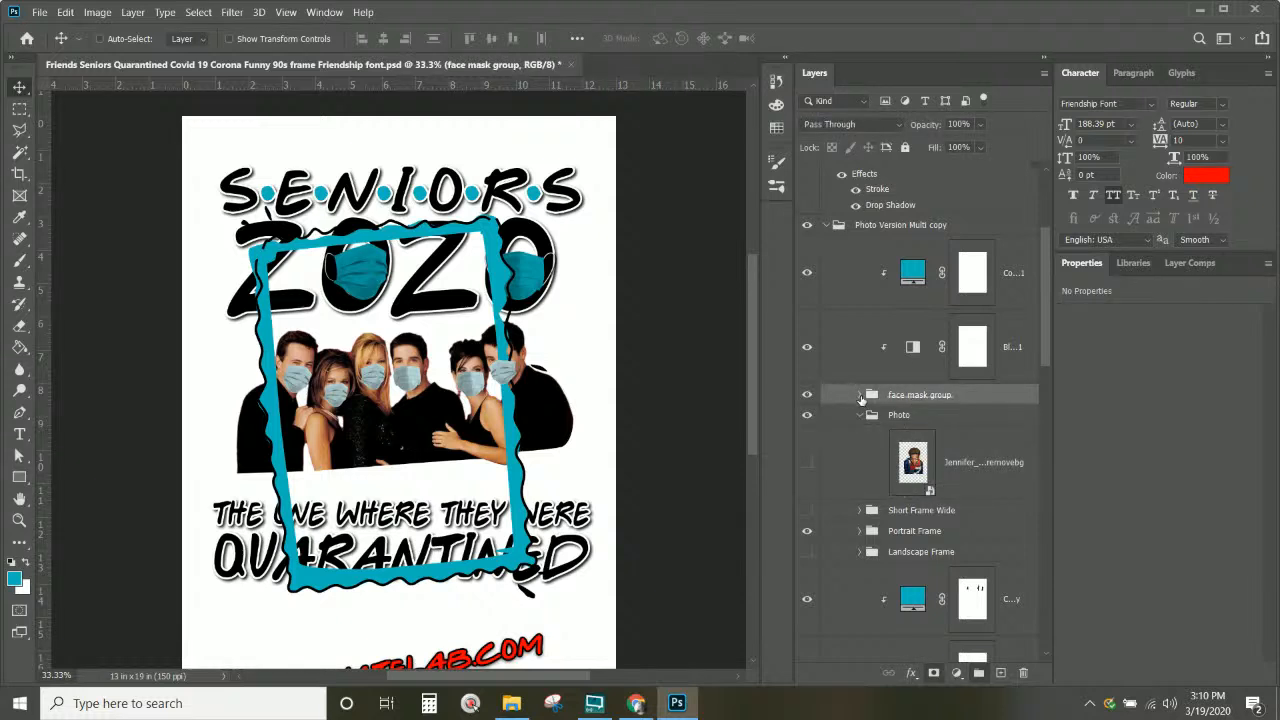
click(860, 396)
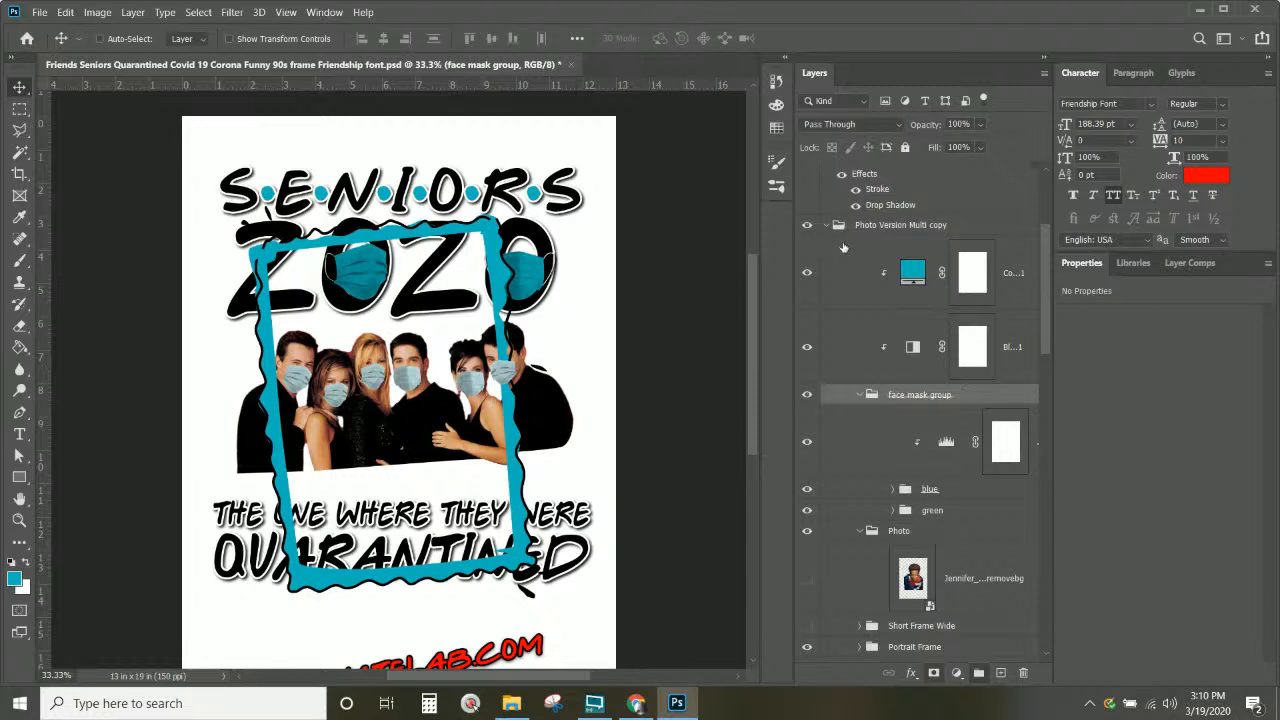
click(904, 511)
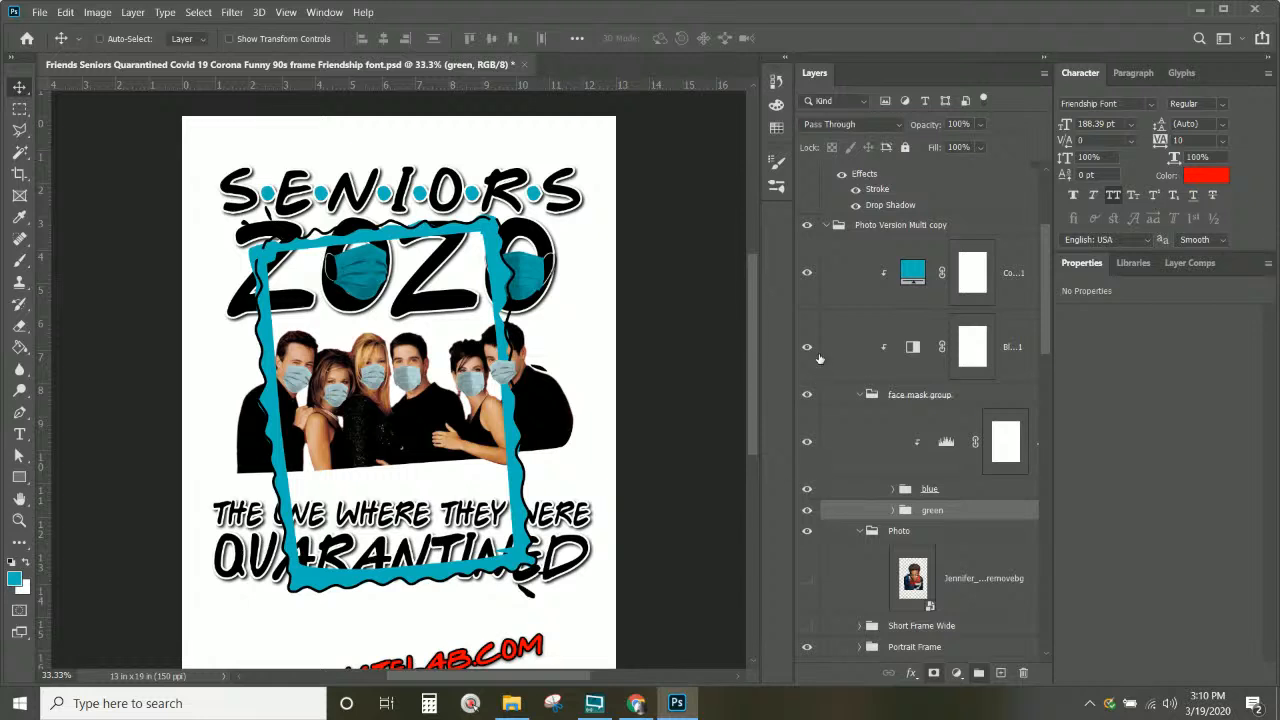
click(808, 347)
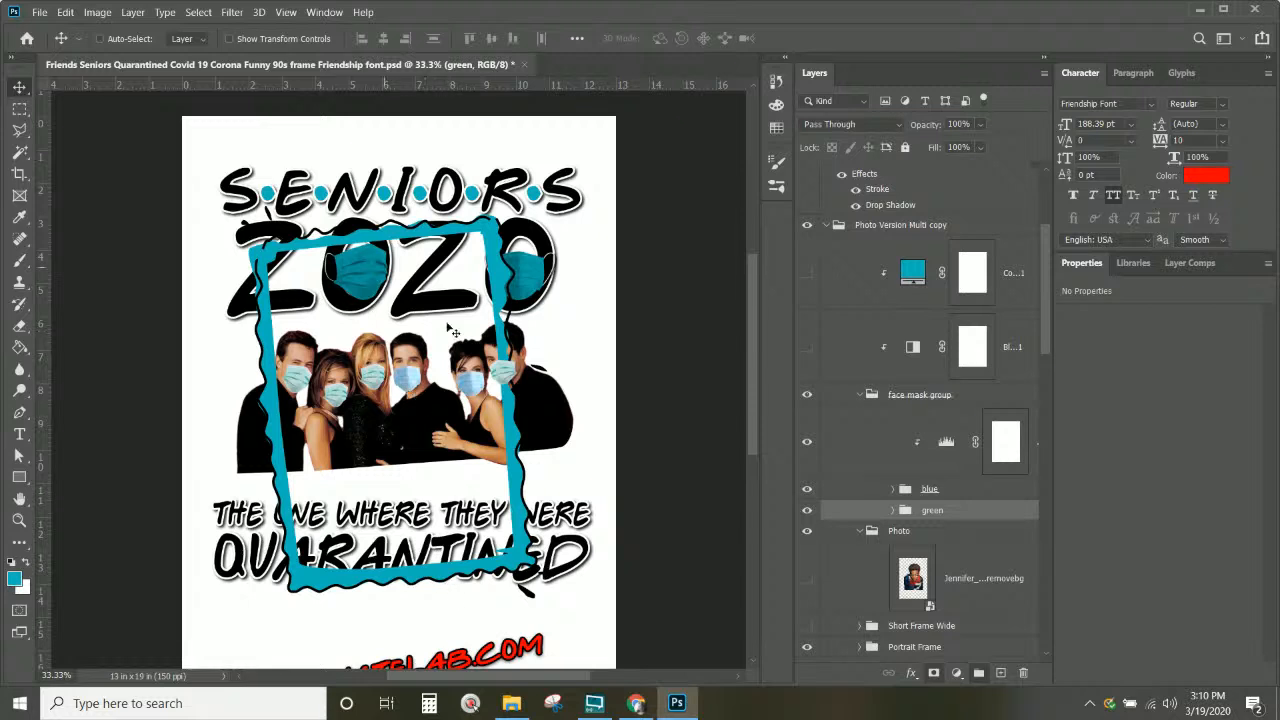
click(805, 274)
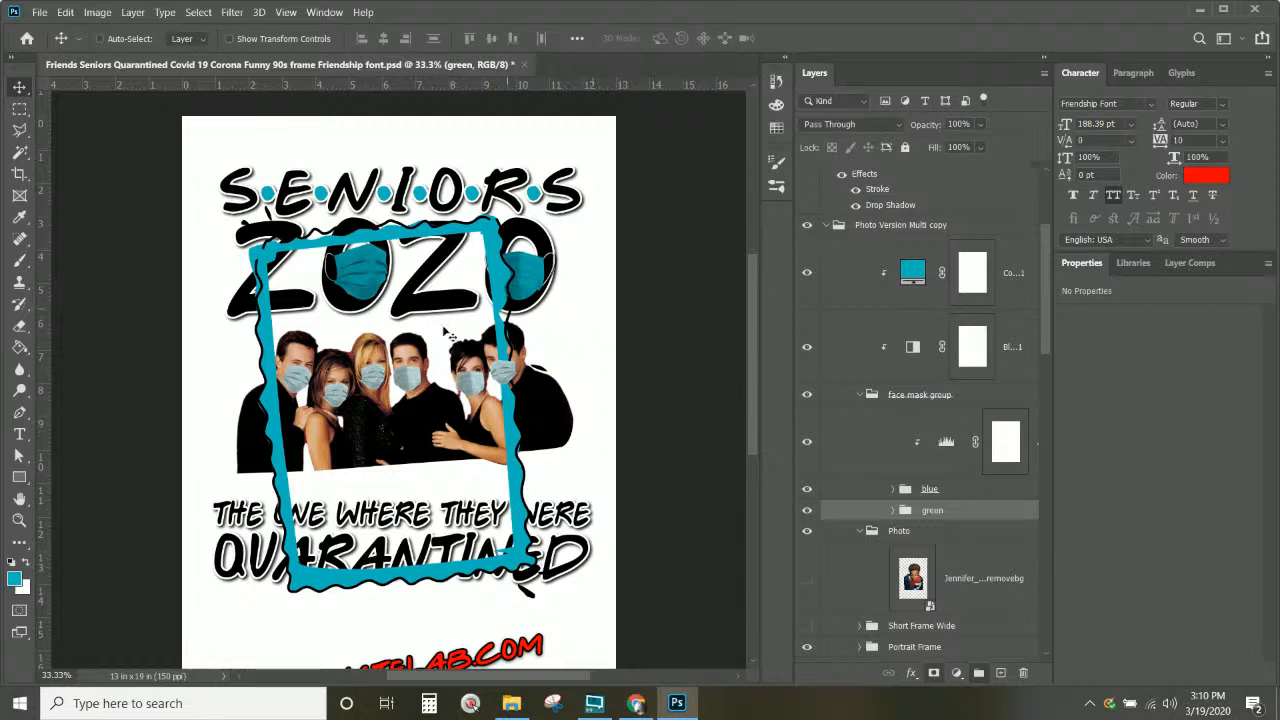
Step: Turn the teal Color Fill back on and lower its opacity to 0% so the masks are white
click(808, 273)
click(913, 273)
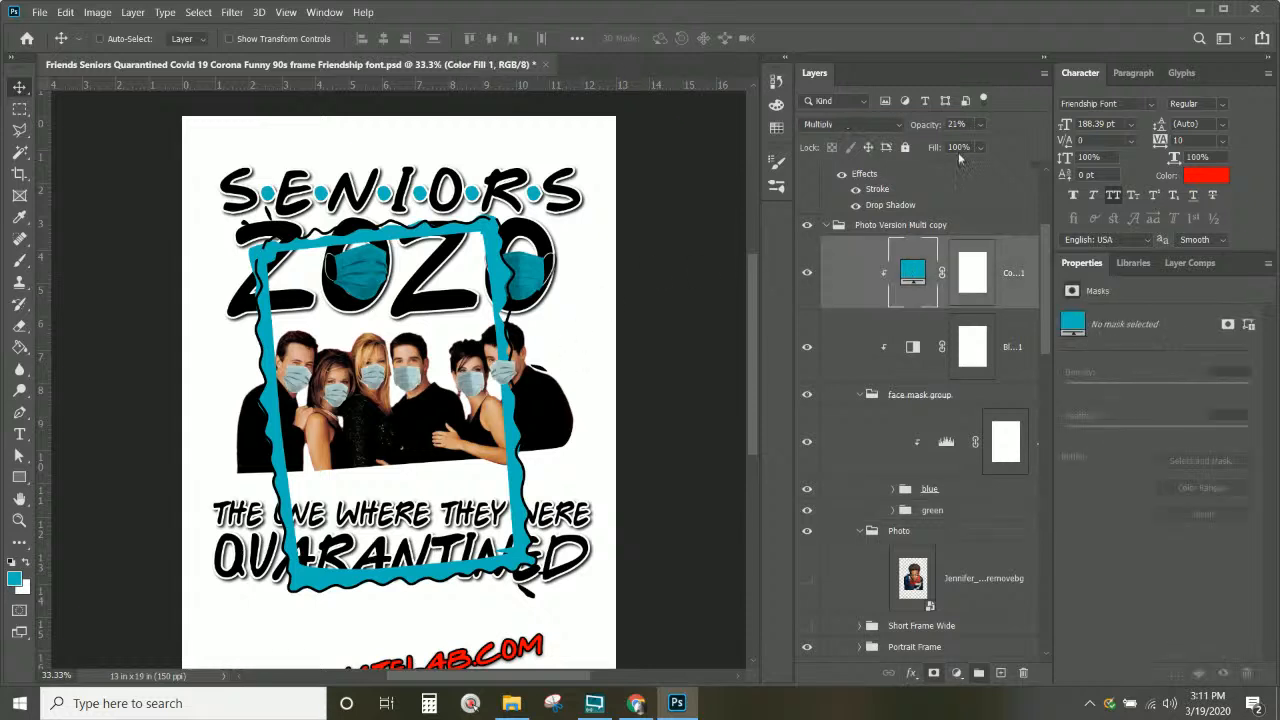
drag(983, 124, 372, 264)
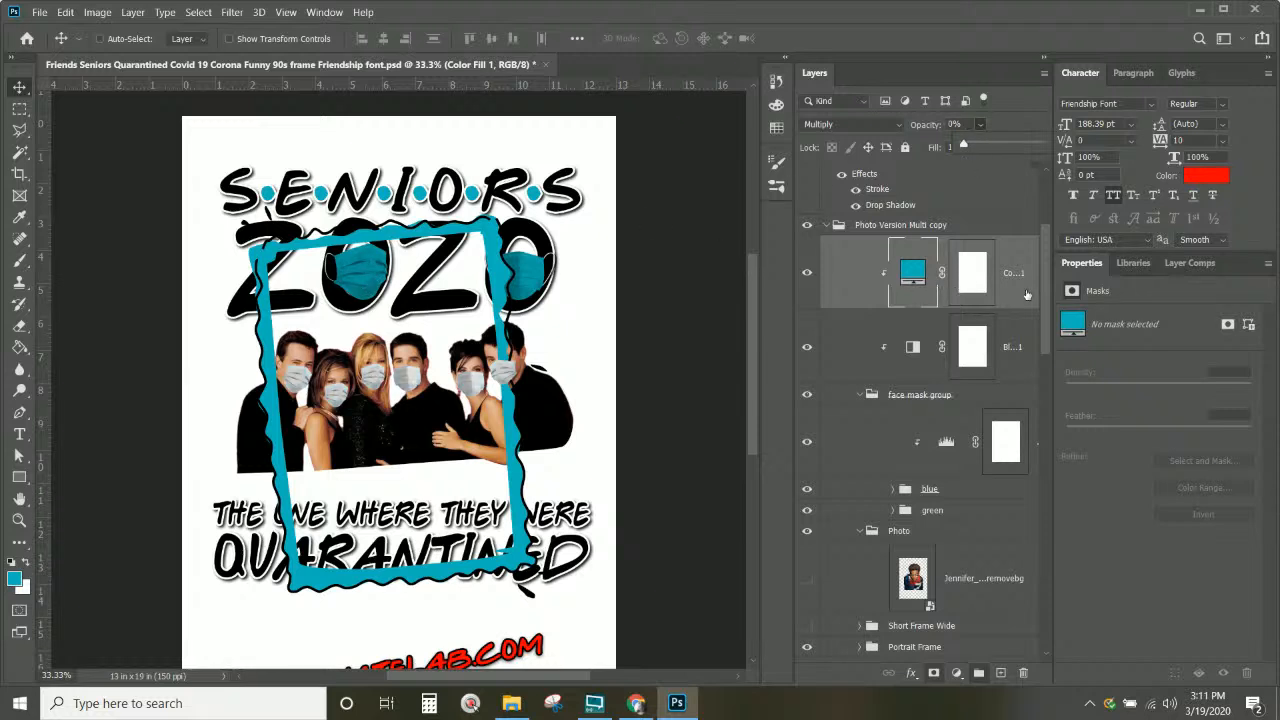
click(1026, 293)
Step: Make the senior's cut-out photo visible in the copy group, then collapse the group
click(882, 228)
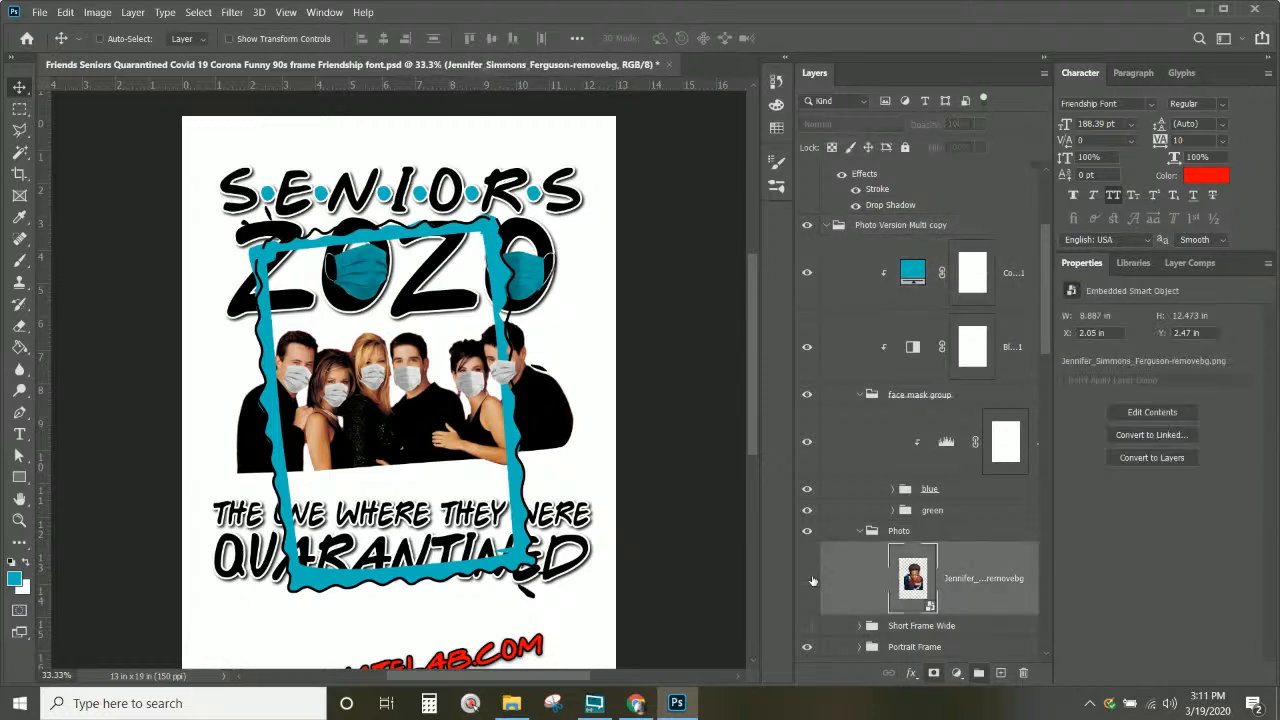
click(974, 583)
click(806, 583)
scroll(972, 570, down, 3)
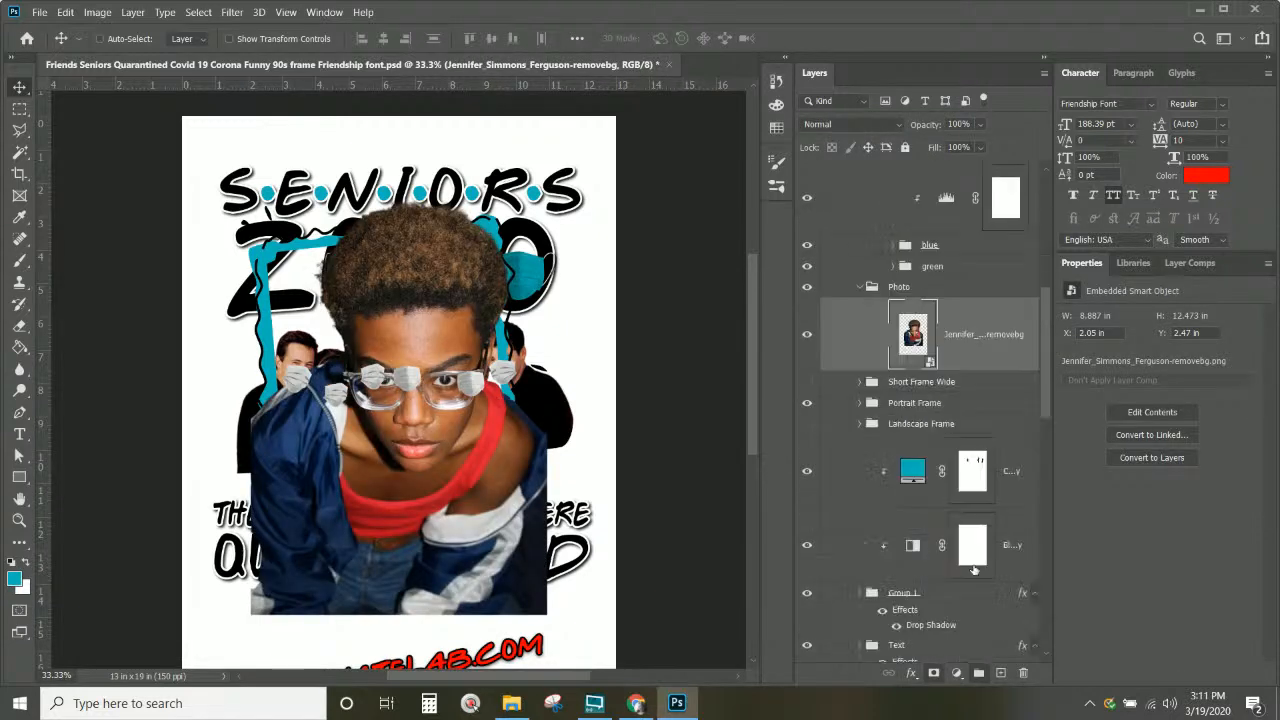
scroll(833, 366, up, 4)
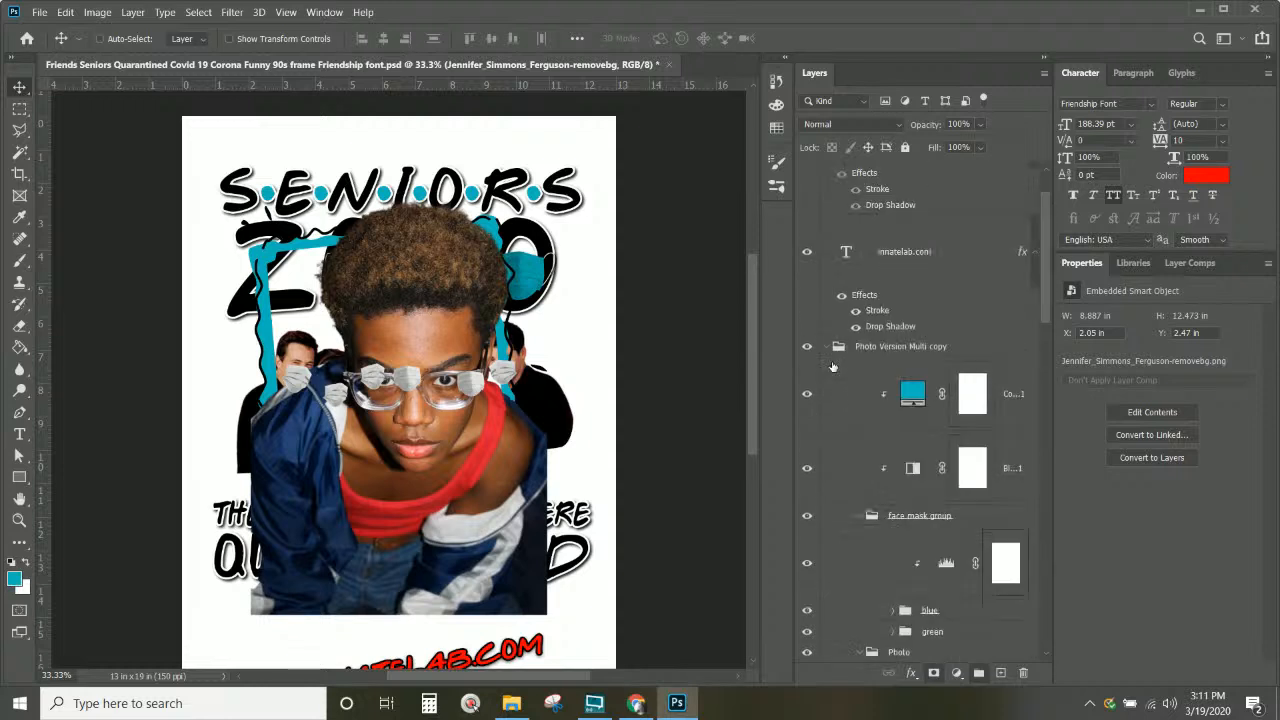
click(826, 348)
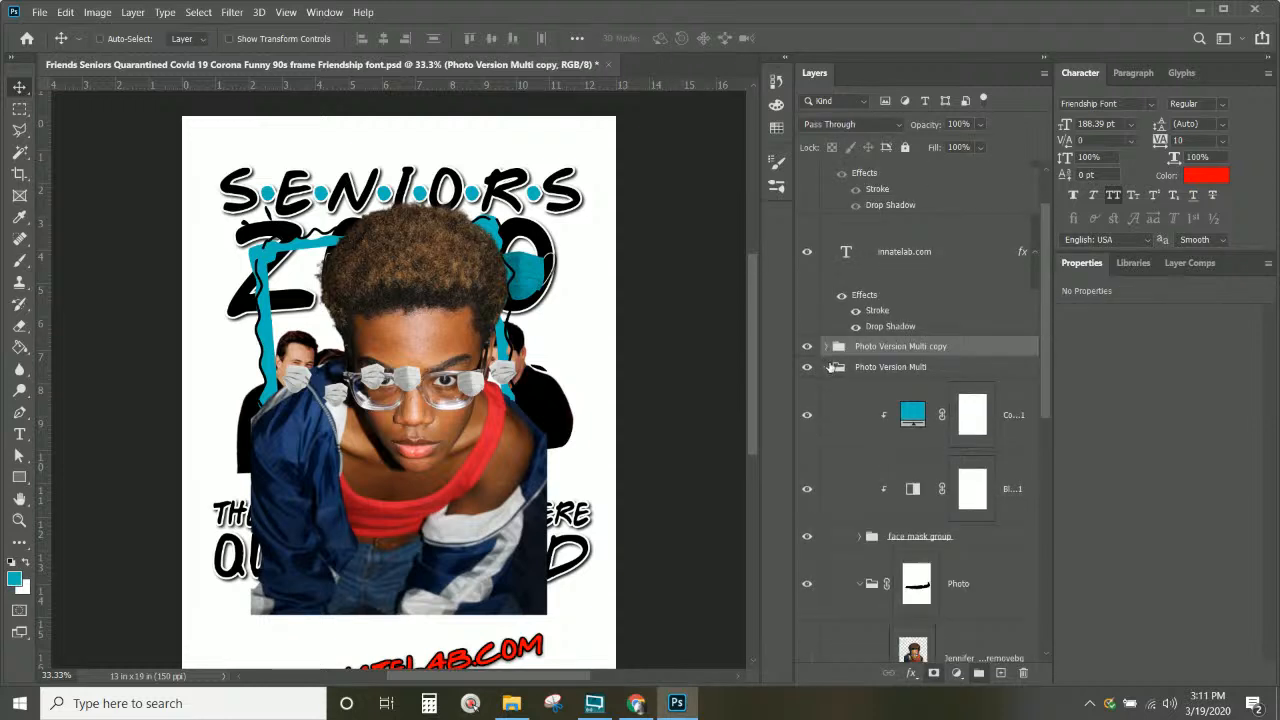
Step: Hide the original Photo Version Multi group and rename the copy 'Photo Version Single'
click(897, 370)
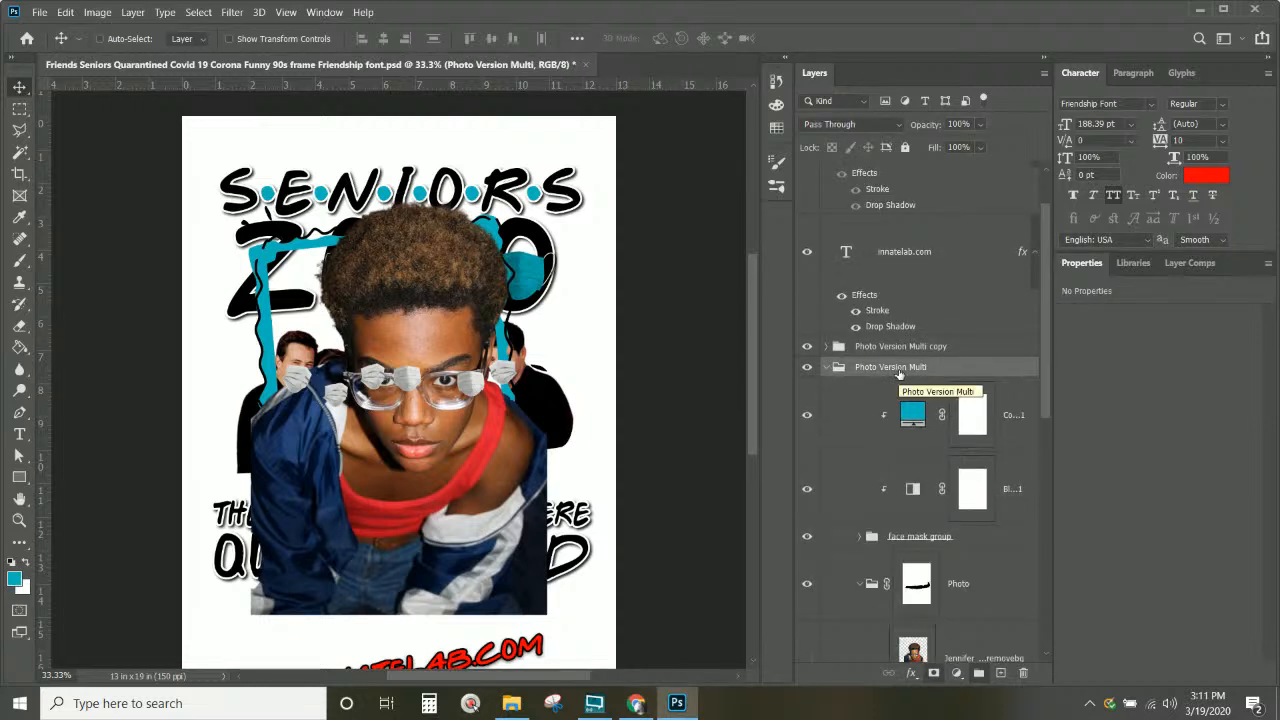
double_click(900, 346)
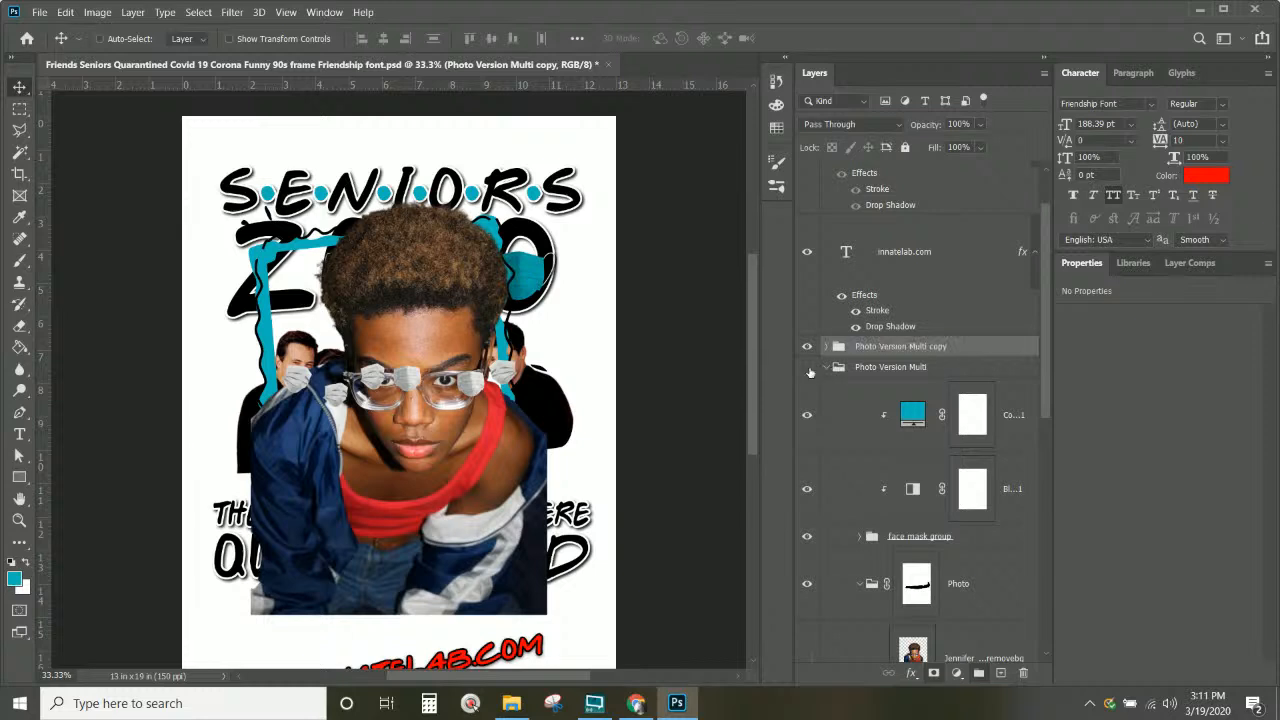
click(807, 367)
click(905, 346)
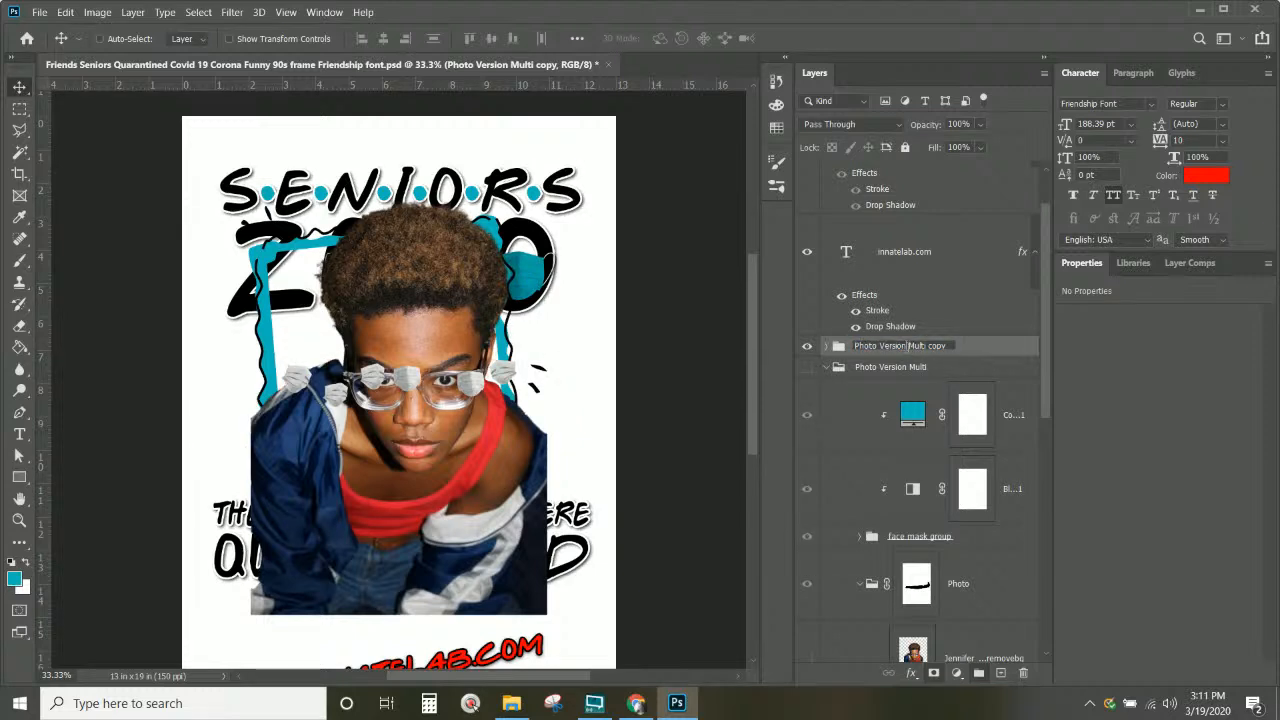
drag(905, 346, 1067, 370)
key(BackSpace)
text(Single)
key(Return)
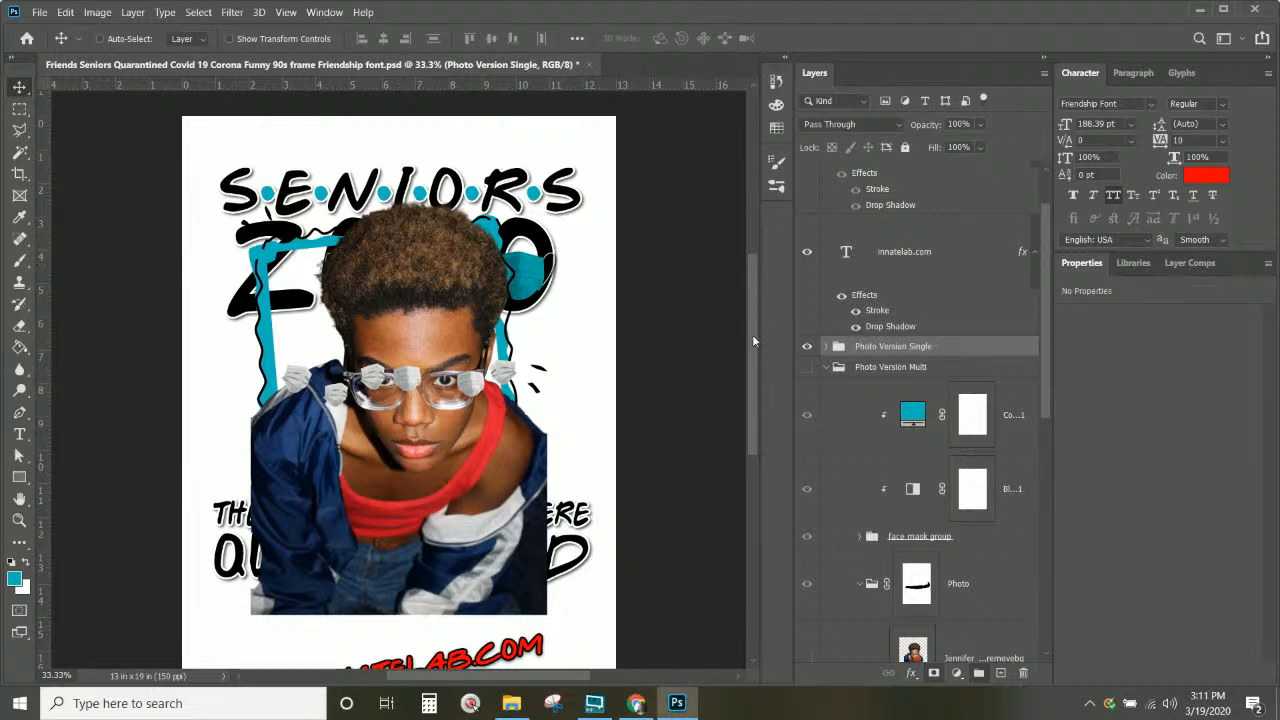
Step: Rotate the senior cut-out to -5.81°, scale it to 77.3%, and place it inside the teal frame
right_click(469, 312)
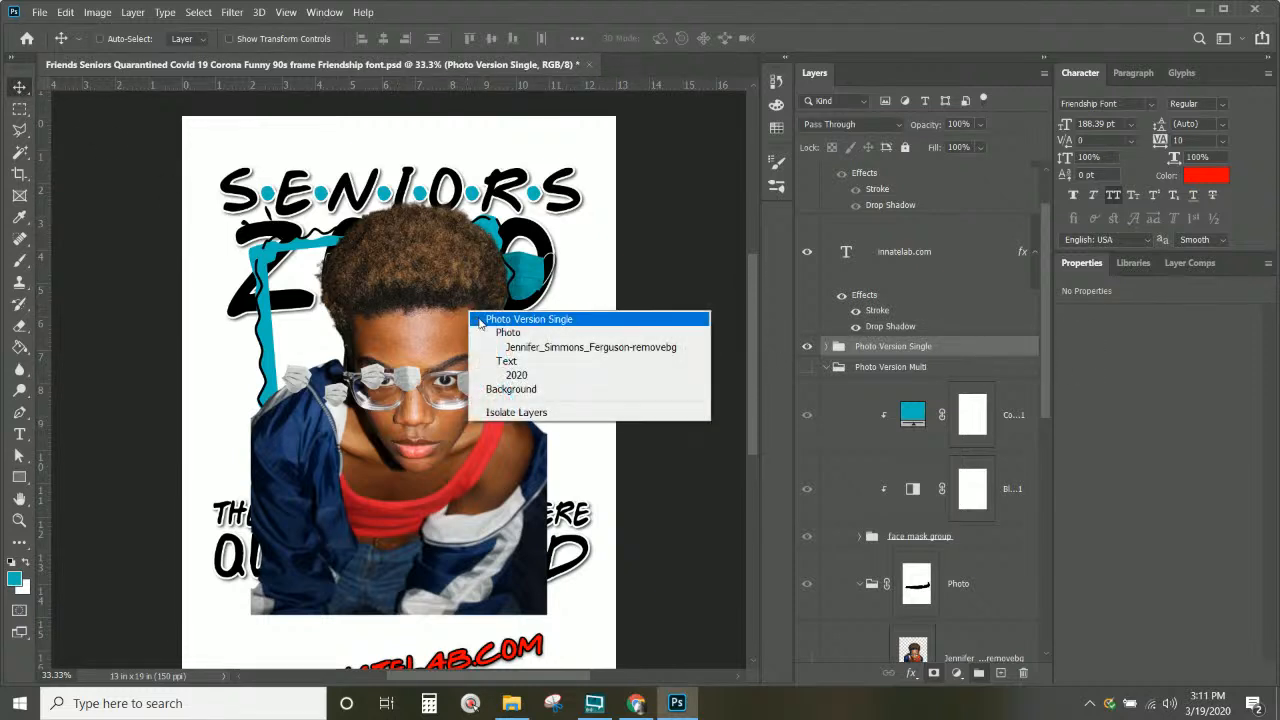
click(489, 352)
key(ctrl+t)
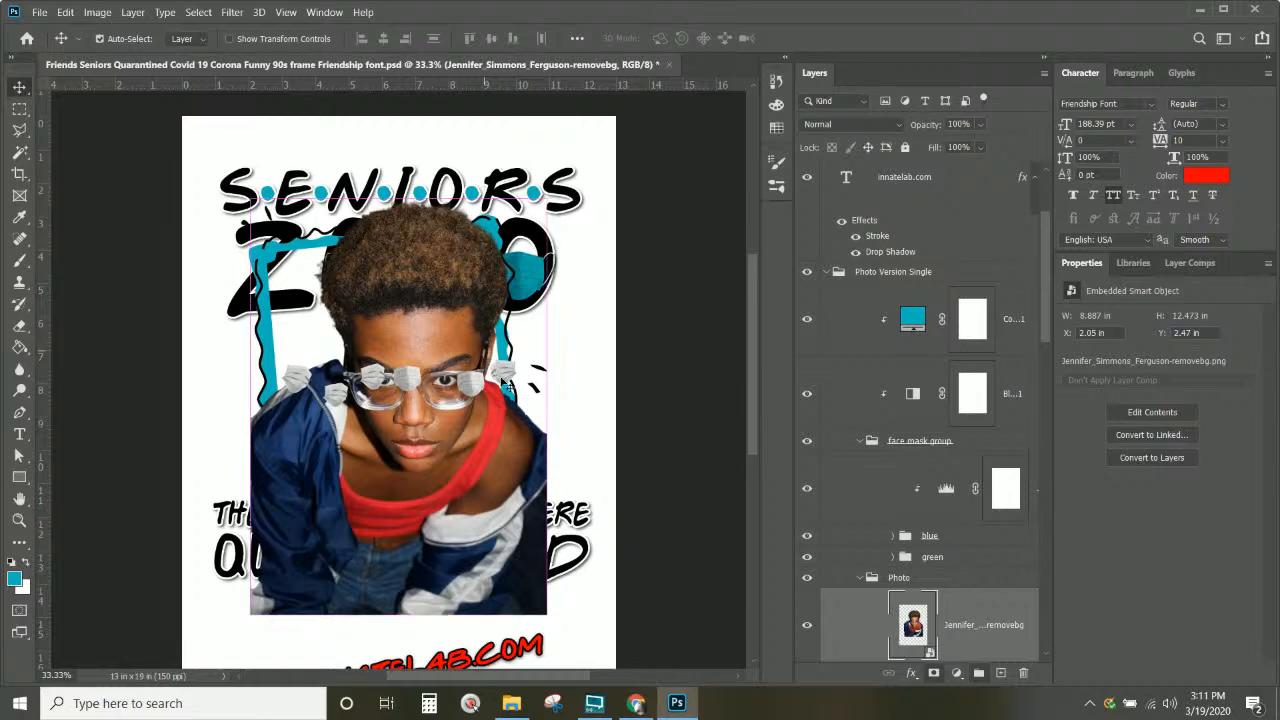
drag(547, 169, 497, 241)
drag(399, 575, 425, 529)
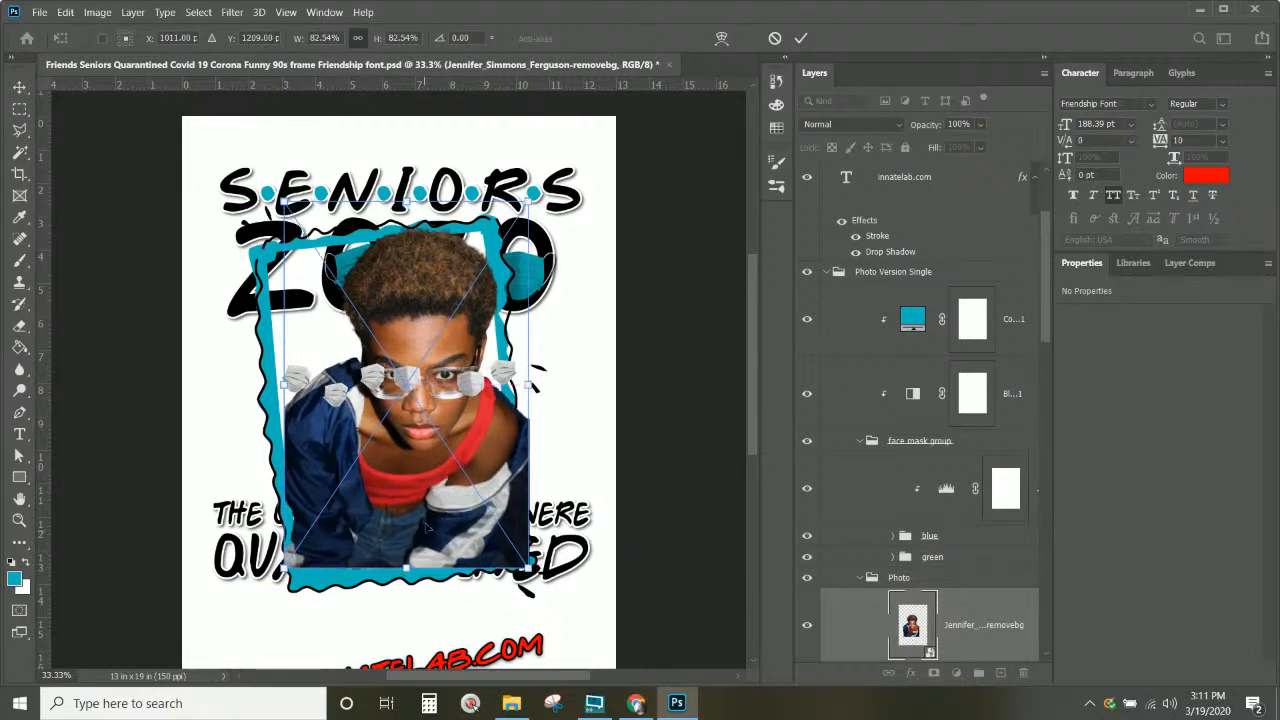
drag(538, 182, 517, 170)
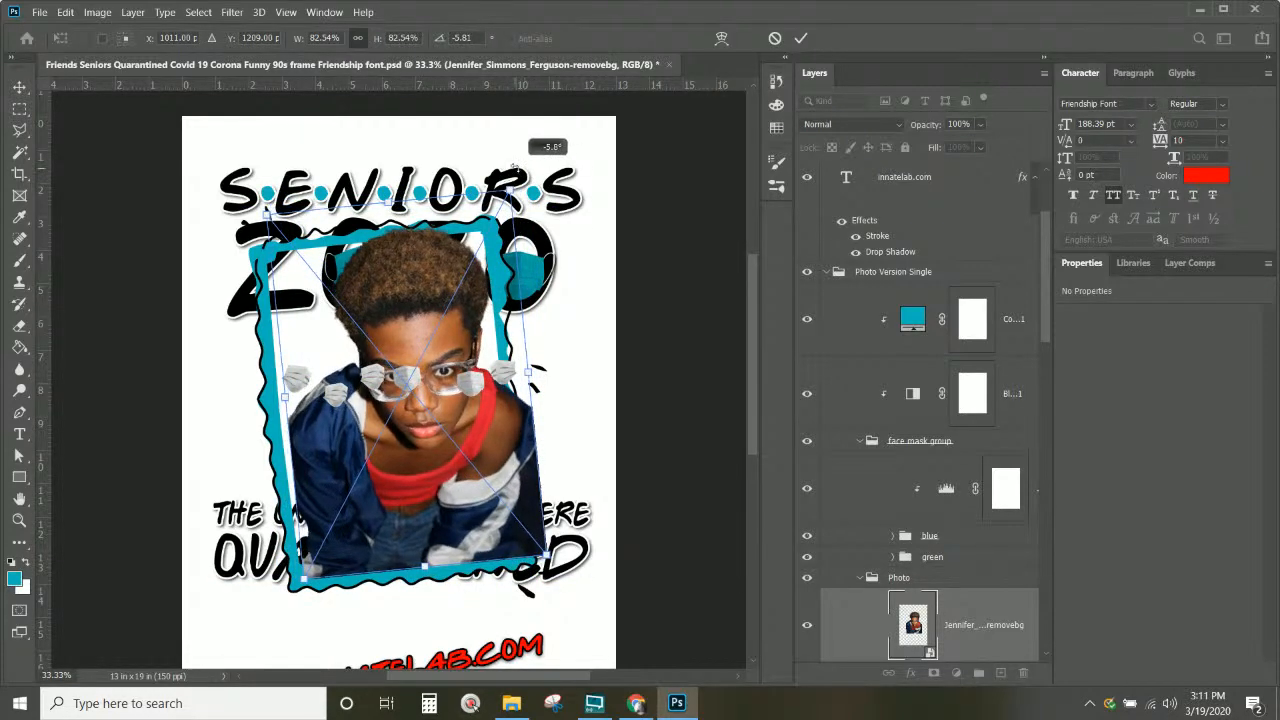
drag(493, 422, 469, 424)
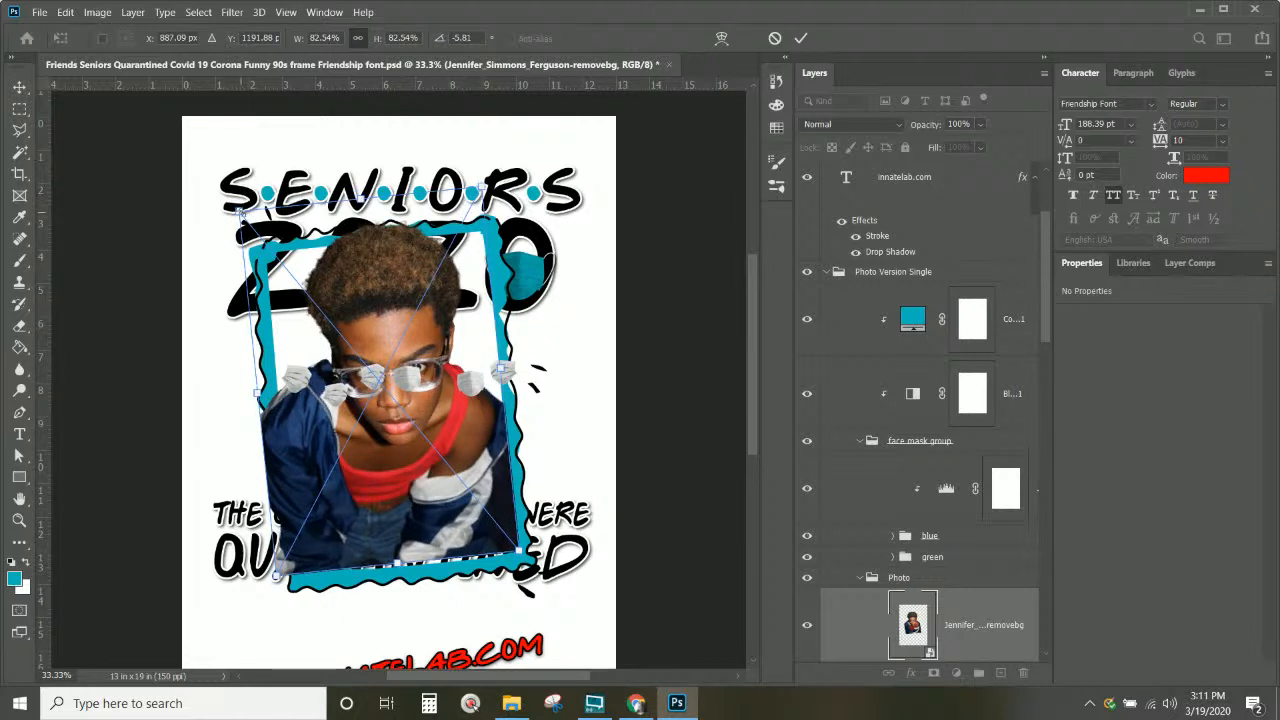
drag(240, 212, 257, 230)
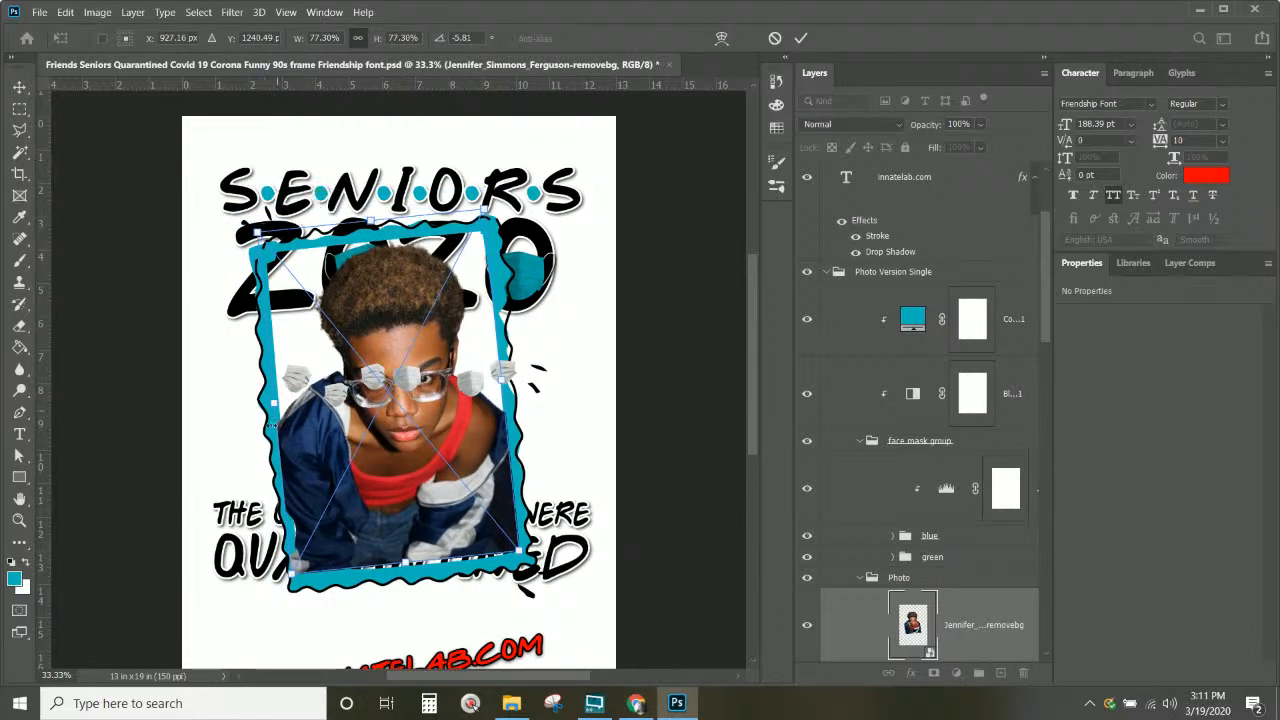
drag(473, 519, 472, 519)
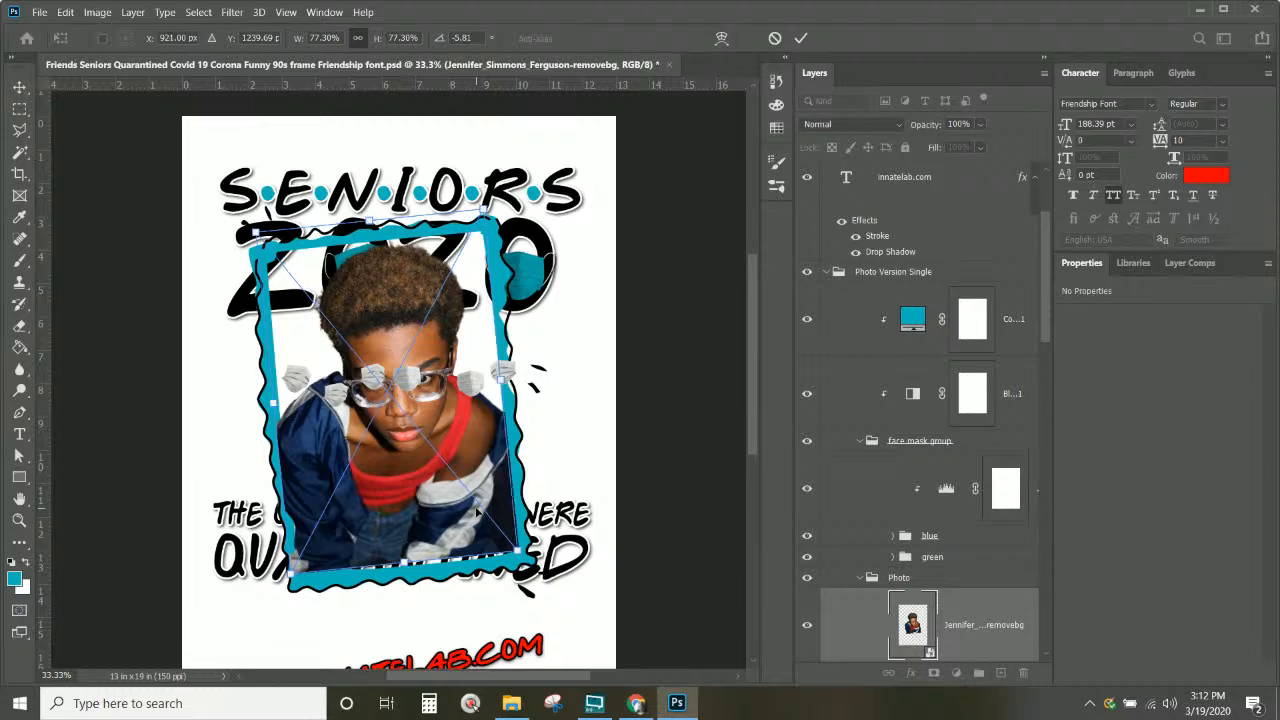
key(Left)
key(Left)
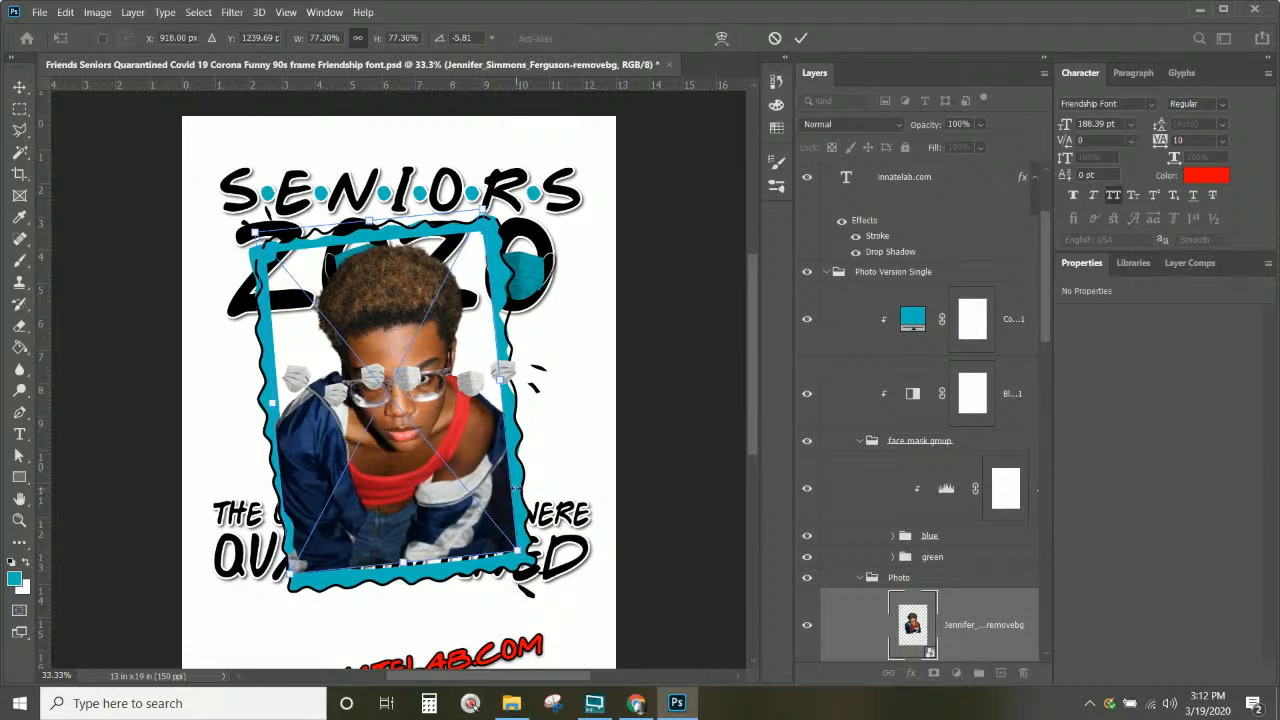
key(Return)
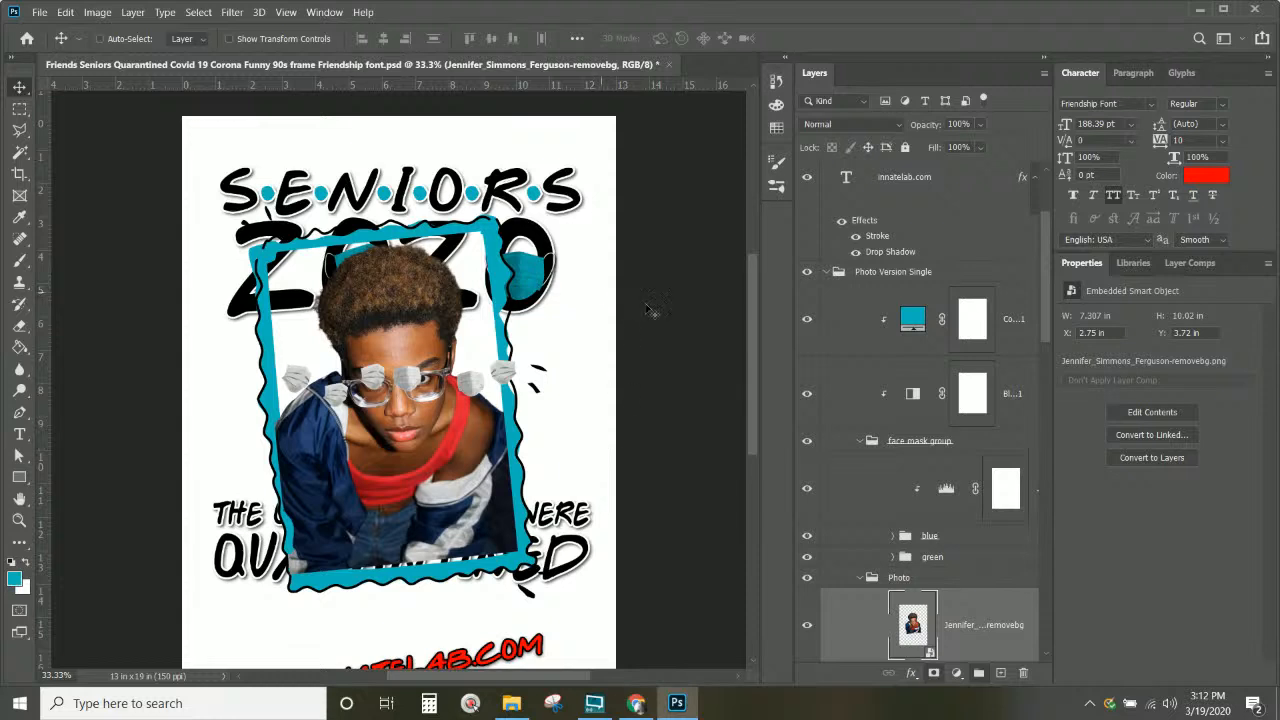
Step: Delete the 'blue mask copy' layer from the blue group
click(976, 441)
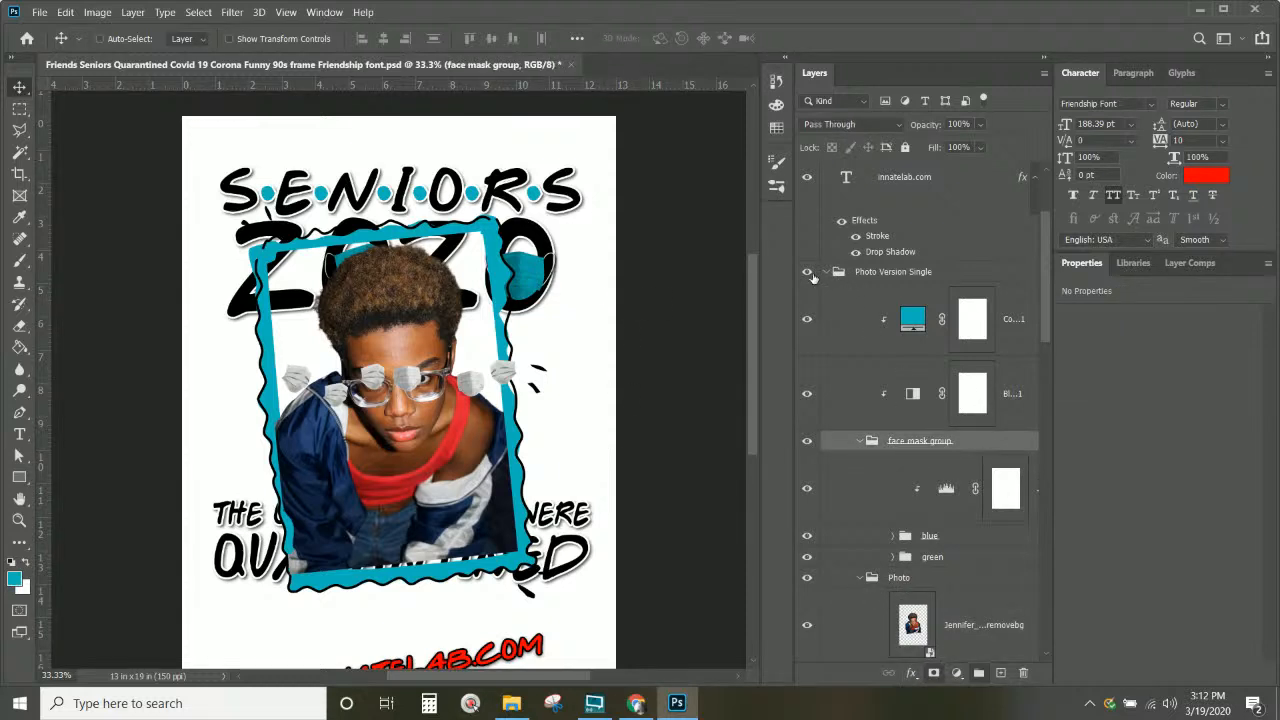
scroll(914, 438, down, 3)
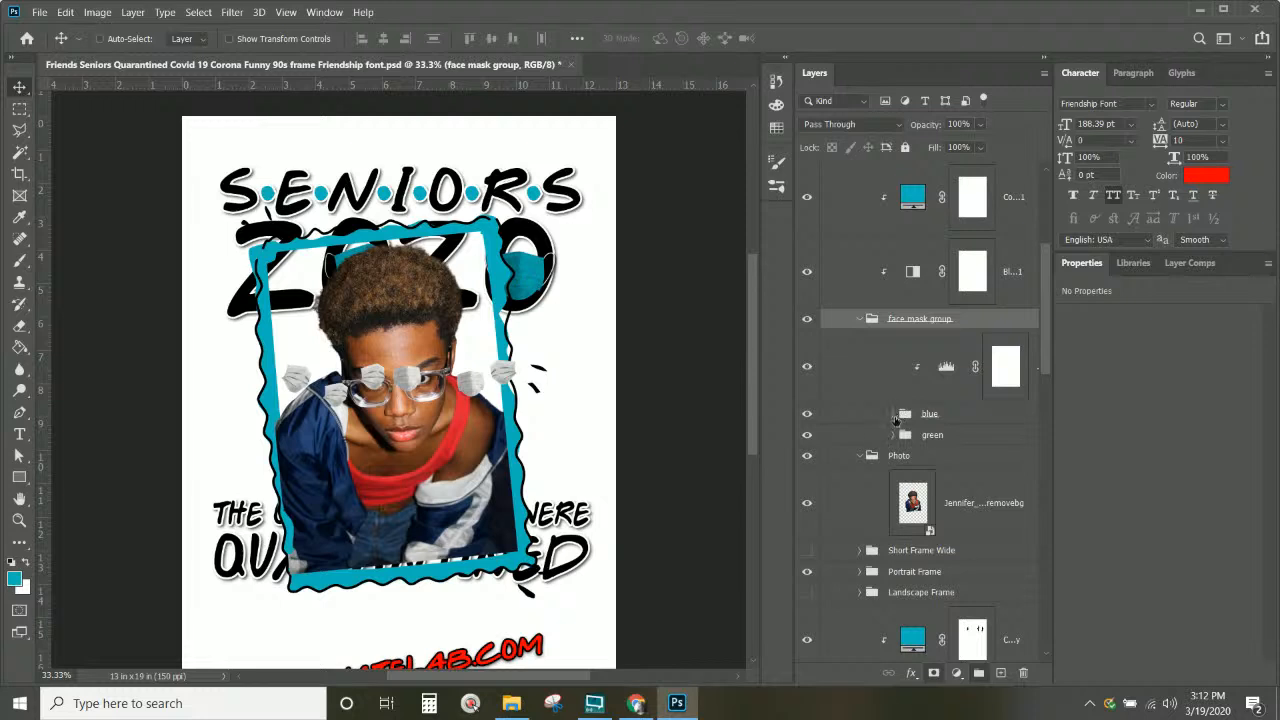
click(893, 413)
click(936, 470)
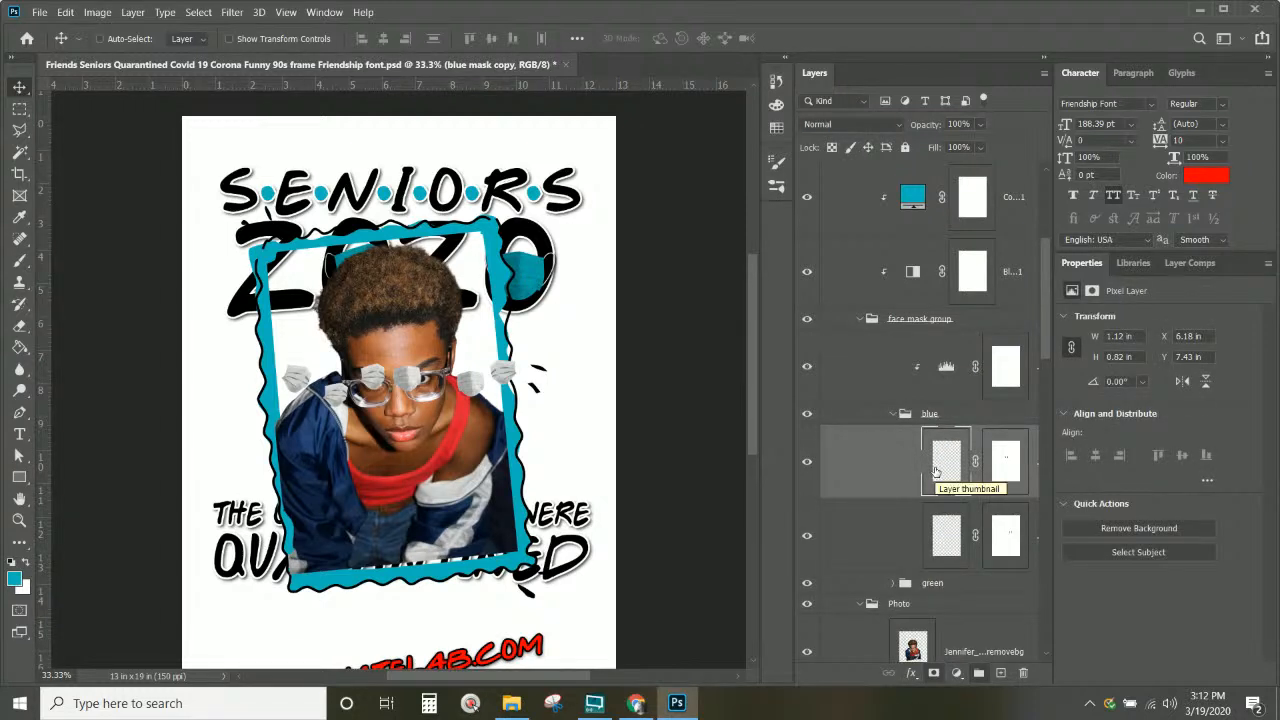
key(Delete)
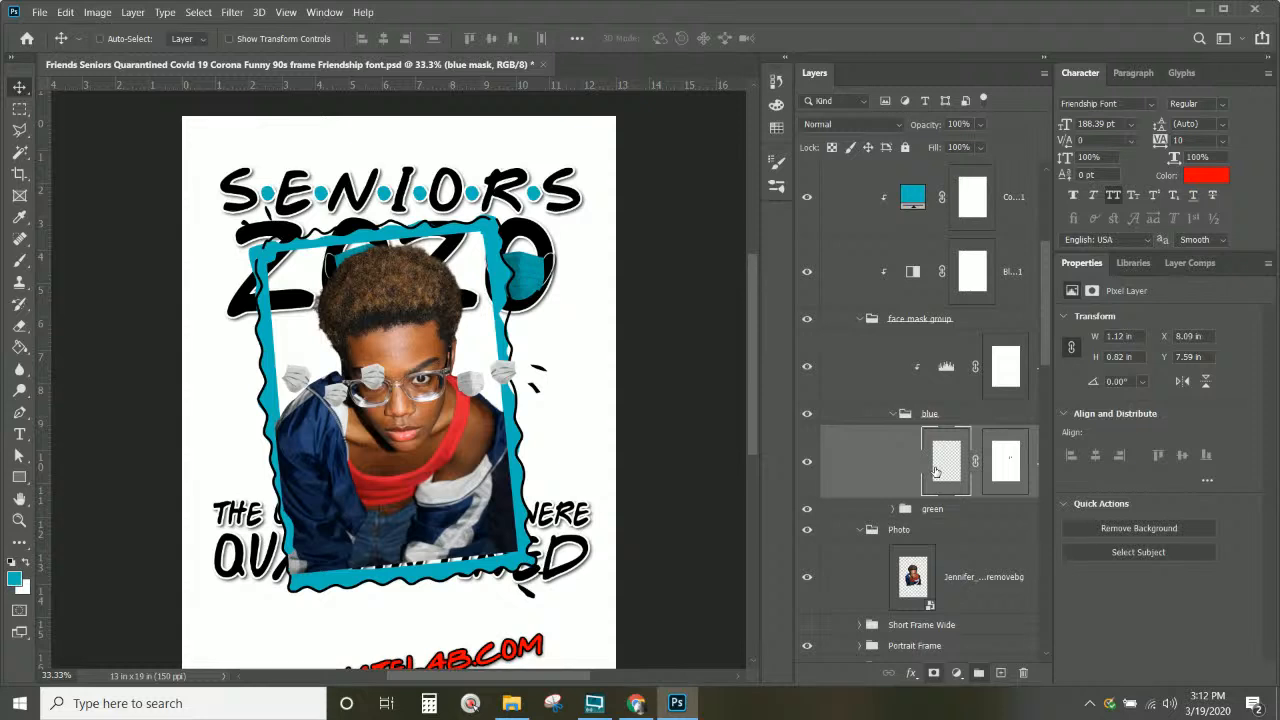
Step: Select the blue mask and green mask layers and align their horizontal and vertical centers
click(895, 509)
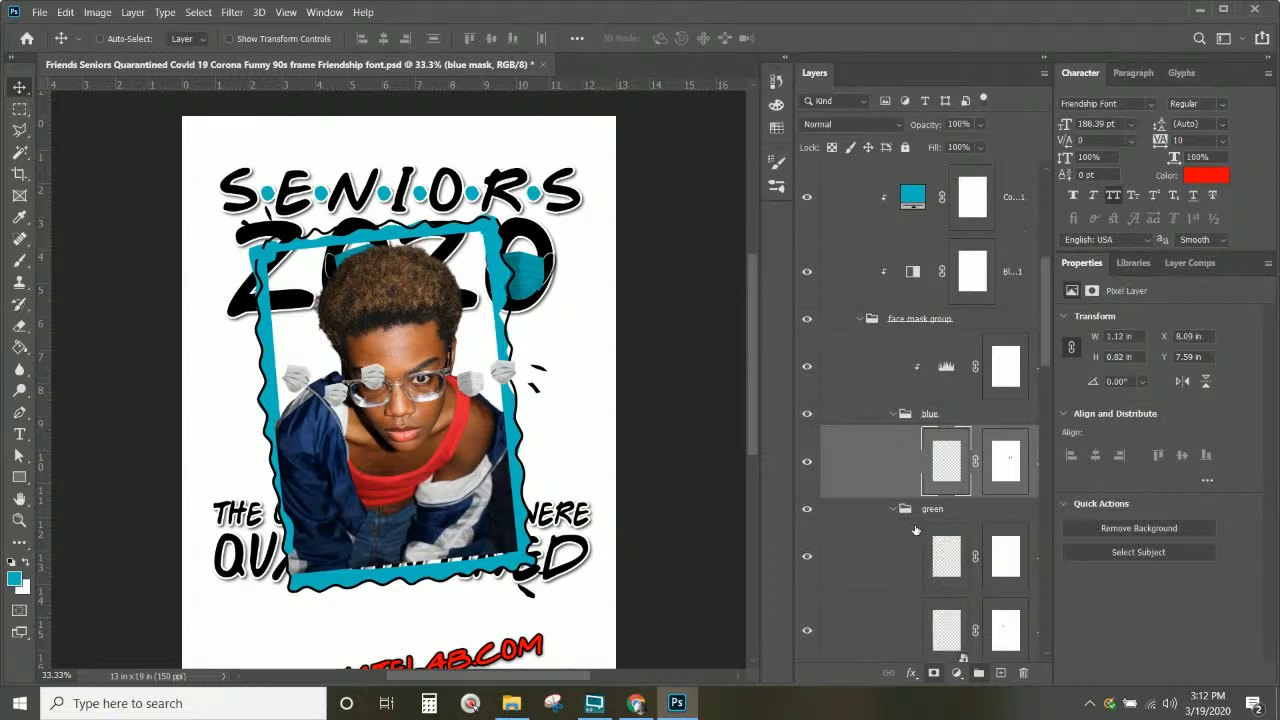
scroll(910, 525, down, 2)
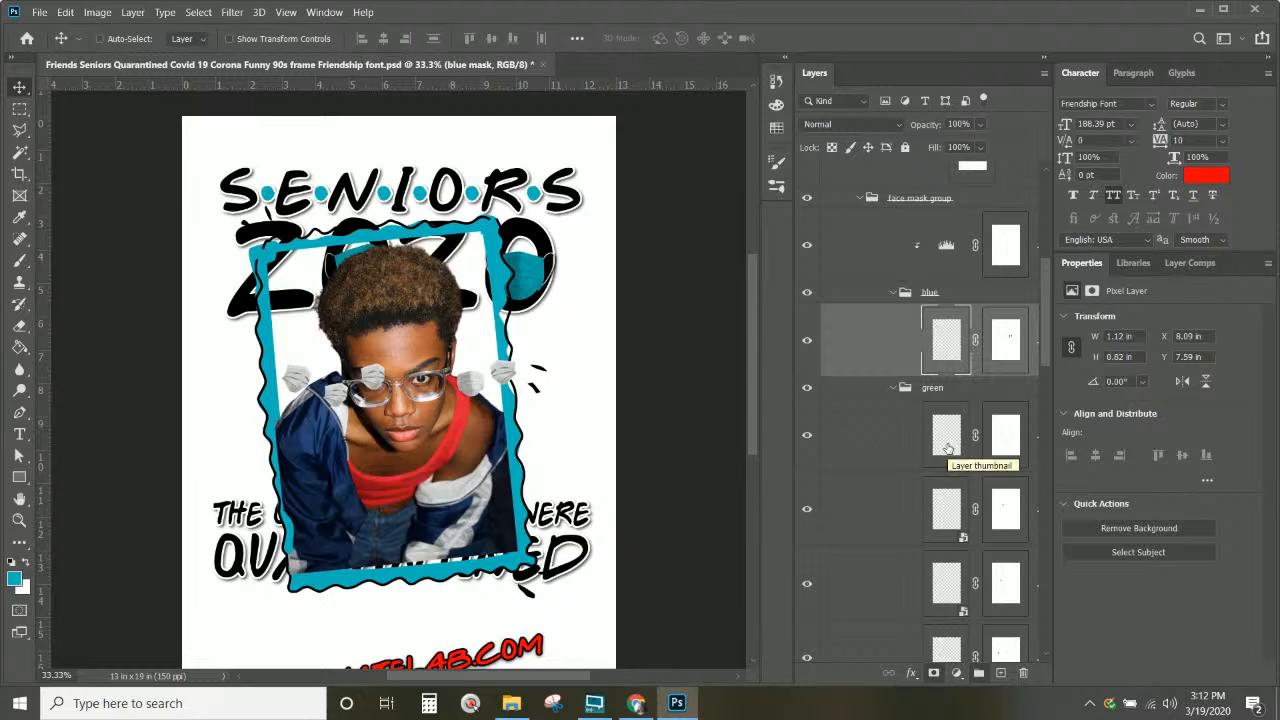
click(948, 447)
scroll(946, 400, down, 4)
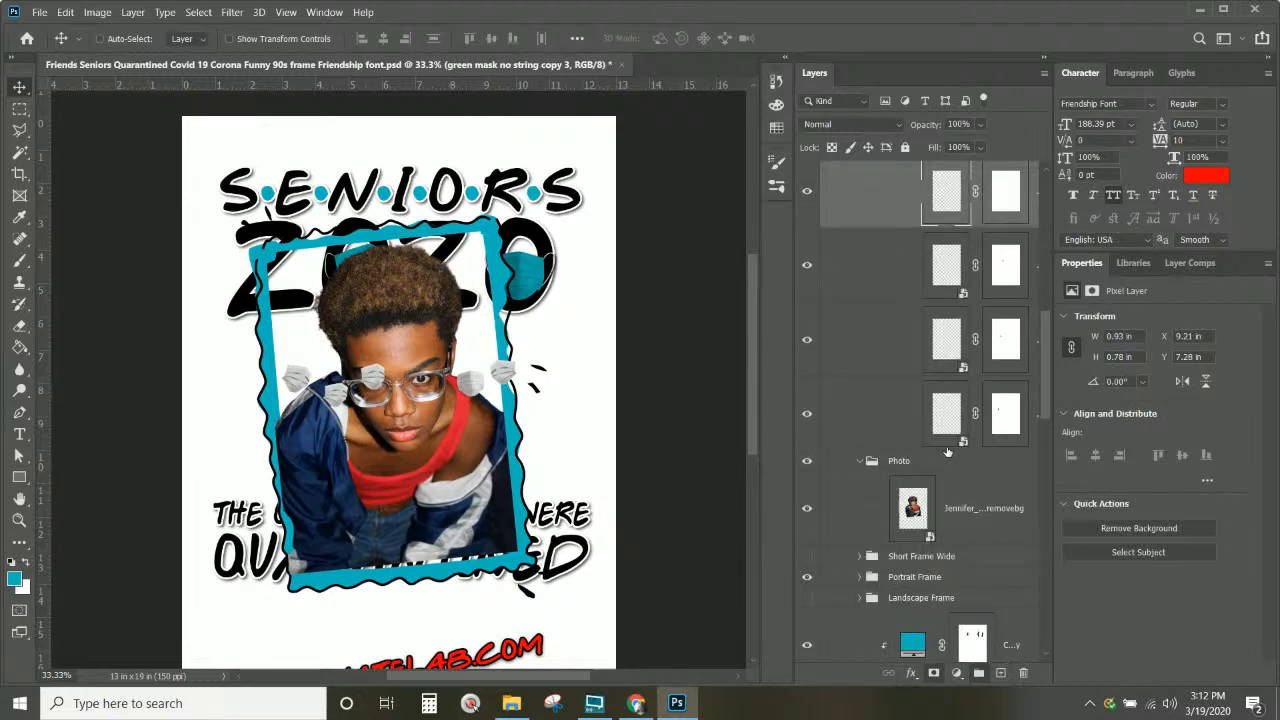
click(940, 347)
scroll(940, 347, down, 3)
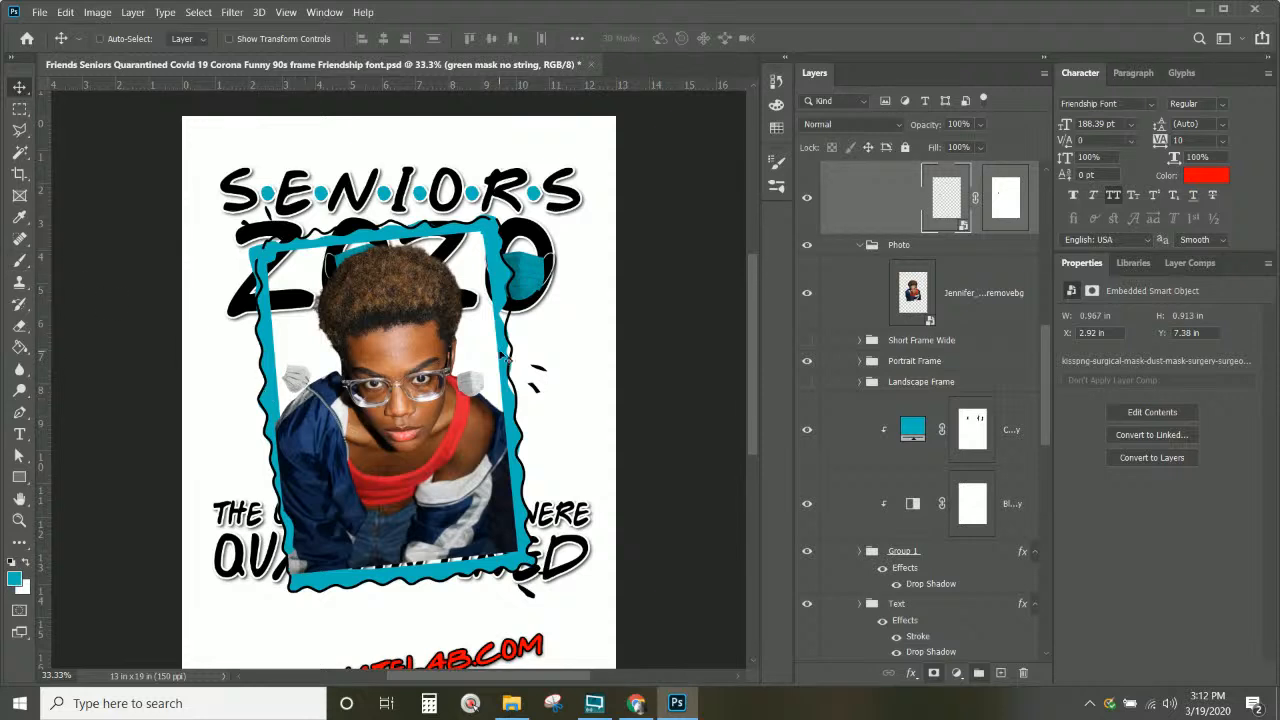
scroll(982, 327, up, 3)
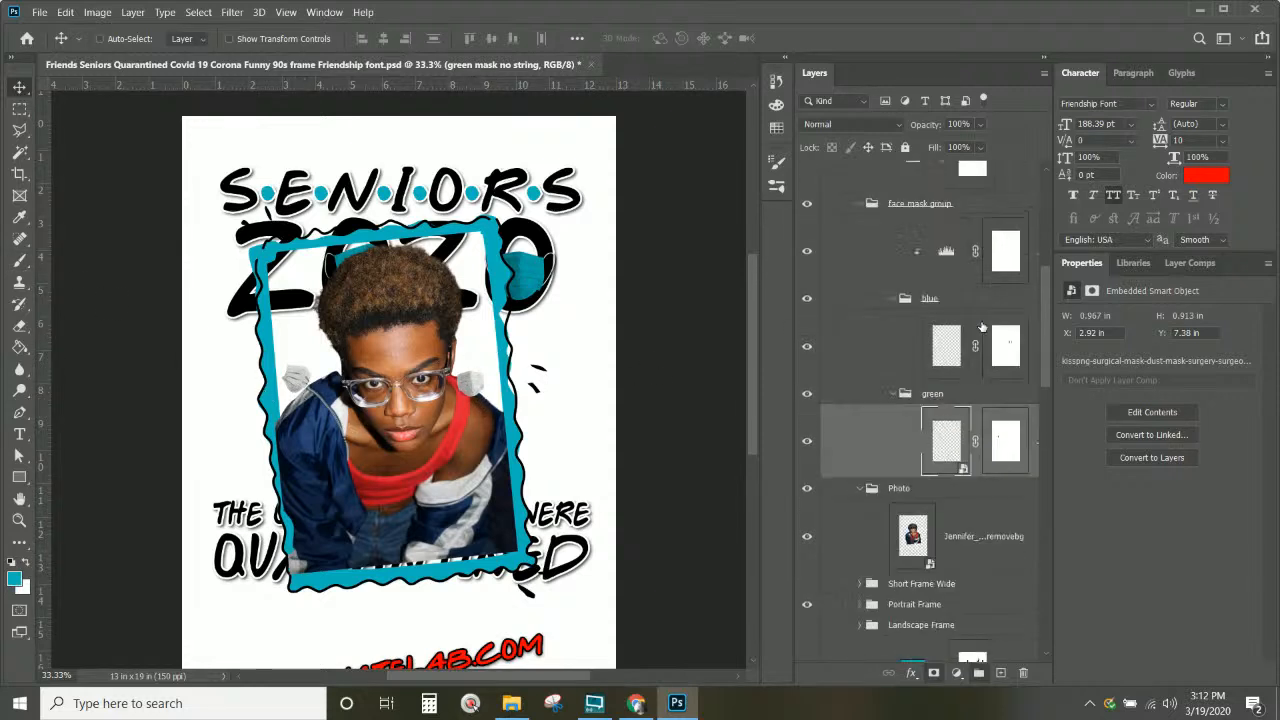
click(945, 350)
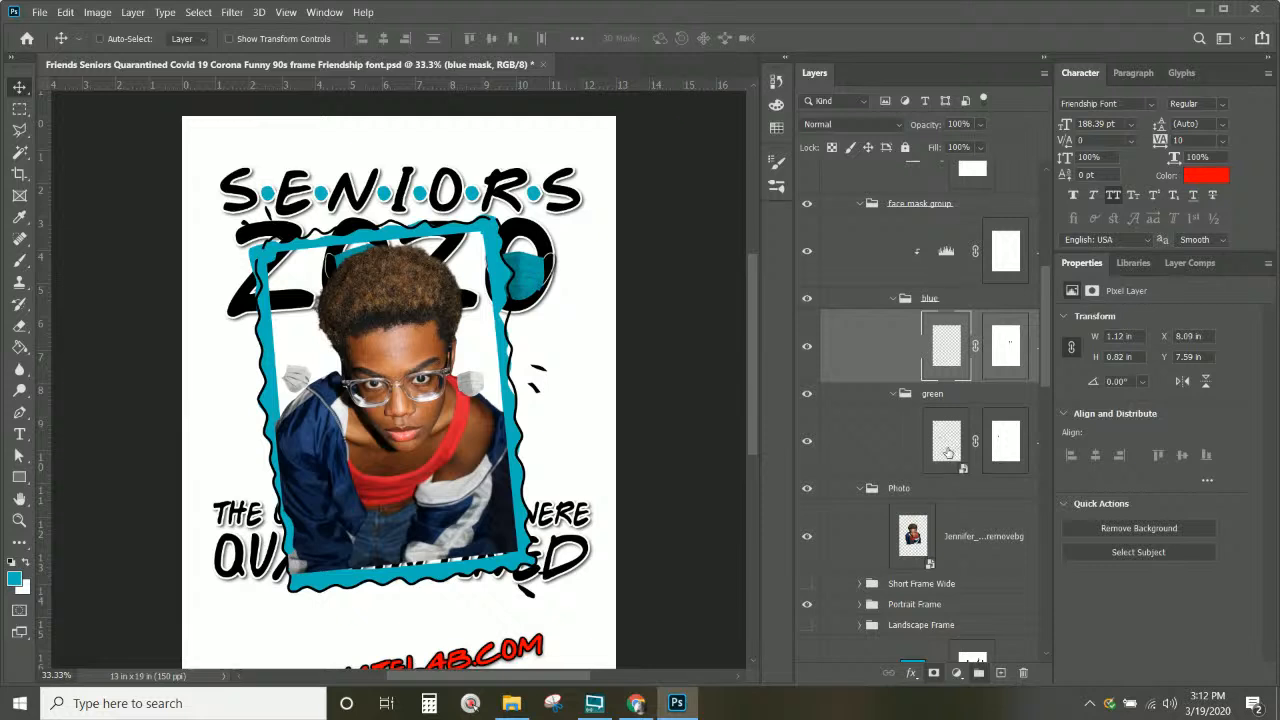
shift+click(950, 452)
click(383, 39)
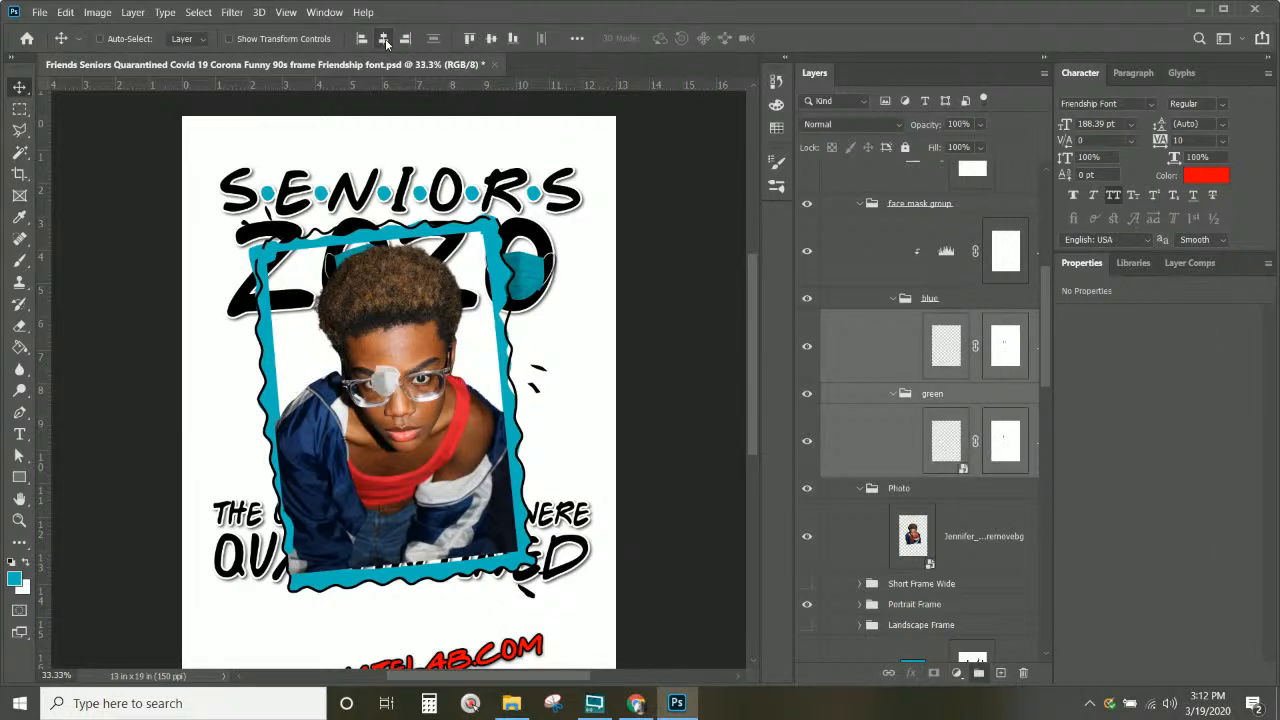
click(487, 39)
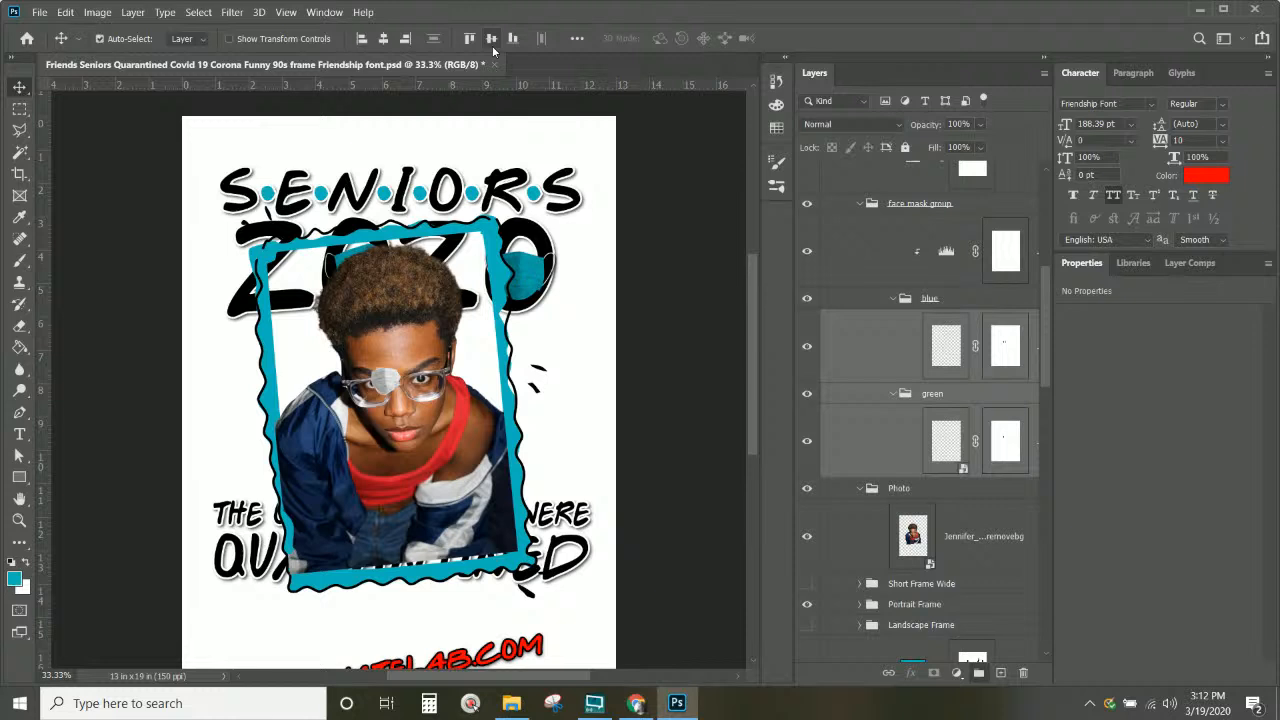
Step: Enlarge the face mask to about 297% and position it over the nose and mouth
key(ctrl+t)
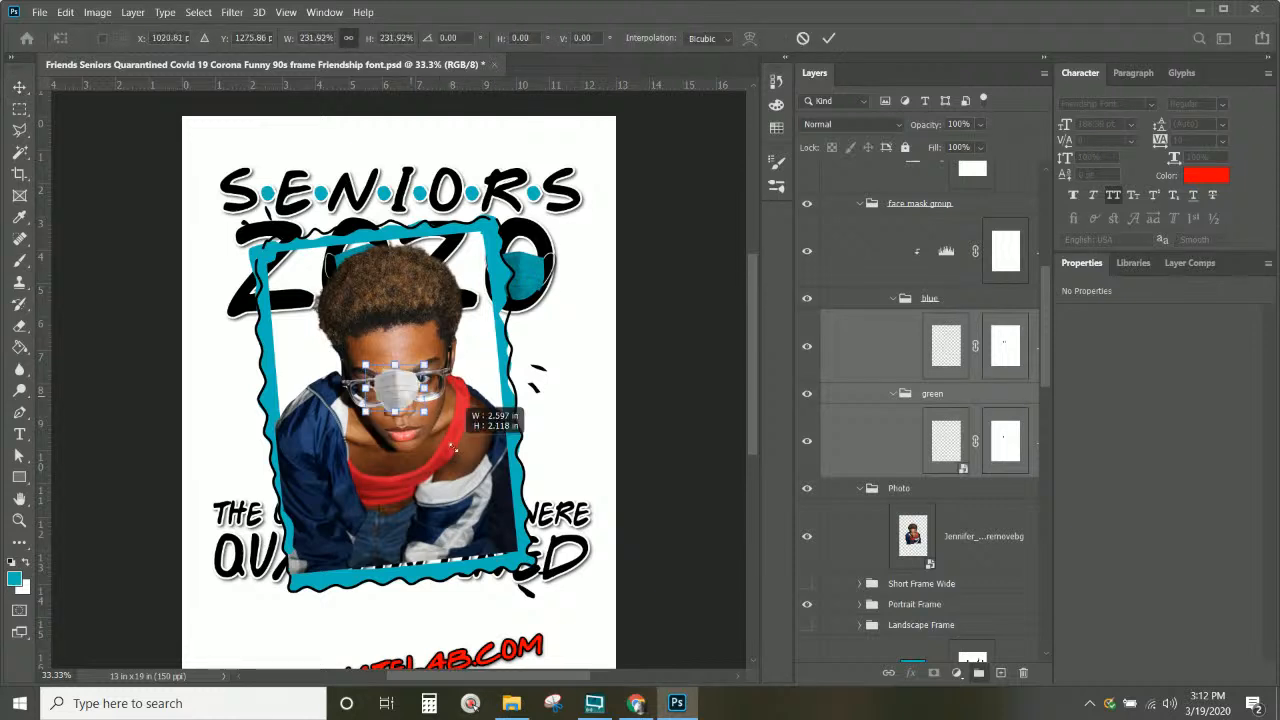
drag(455, 448, 480, 468)
mouse_move(406, 397)
mouse_down()
mouse_move(420, 432)
mouse_move(385, 432)
mouse_move(404, 411)
mouse_up()
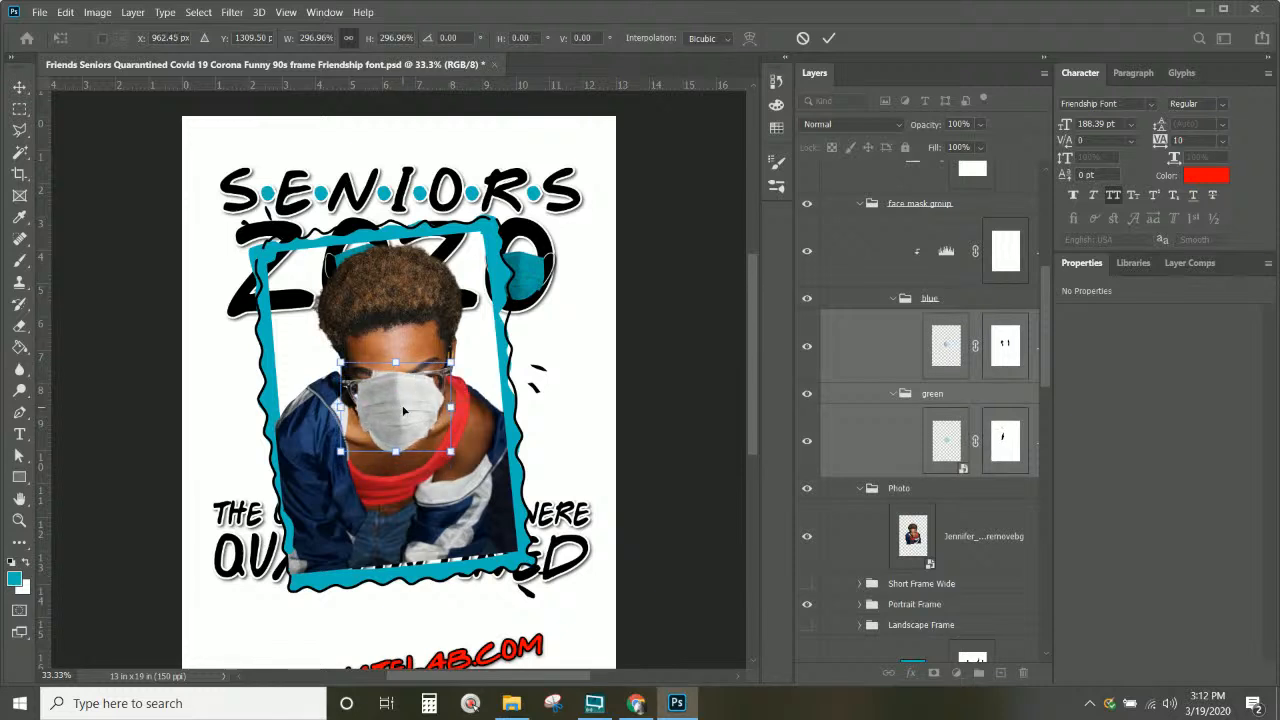
drag(341, 364, 355, 377)
drag(418, 444, 413, 448)
key(Return)
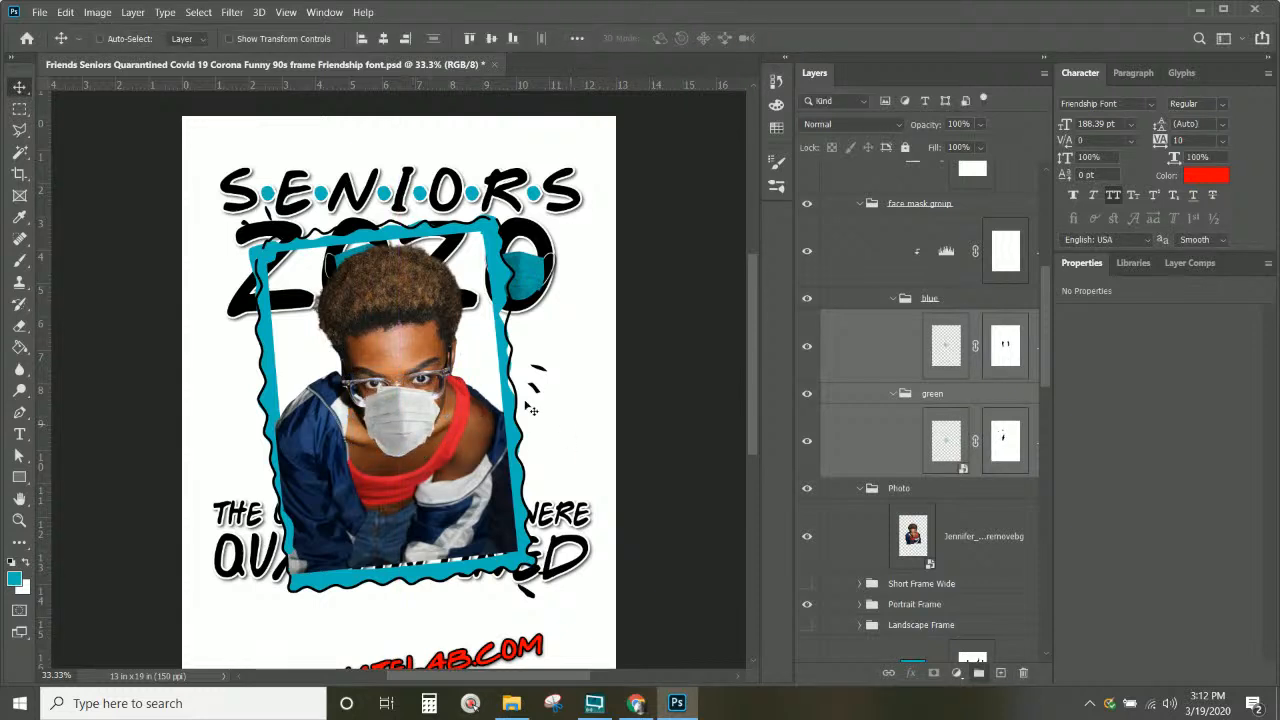
click(952, 347)
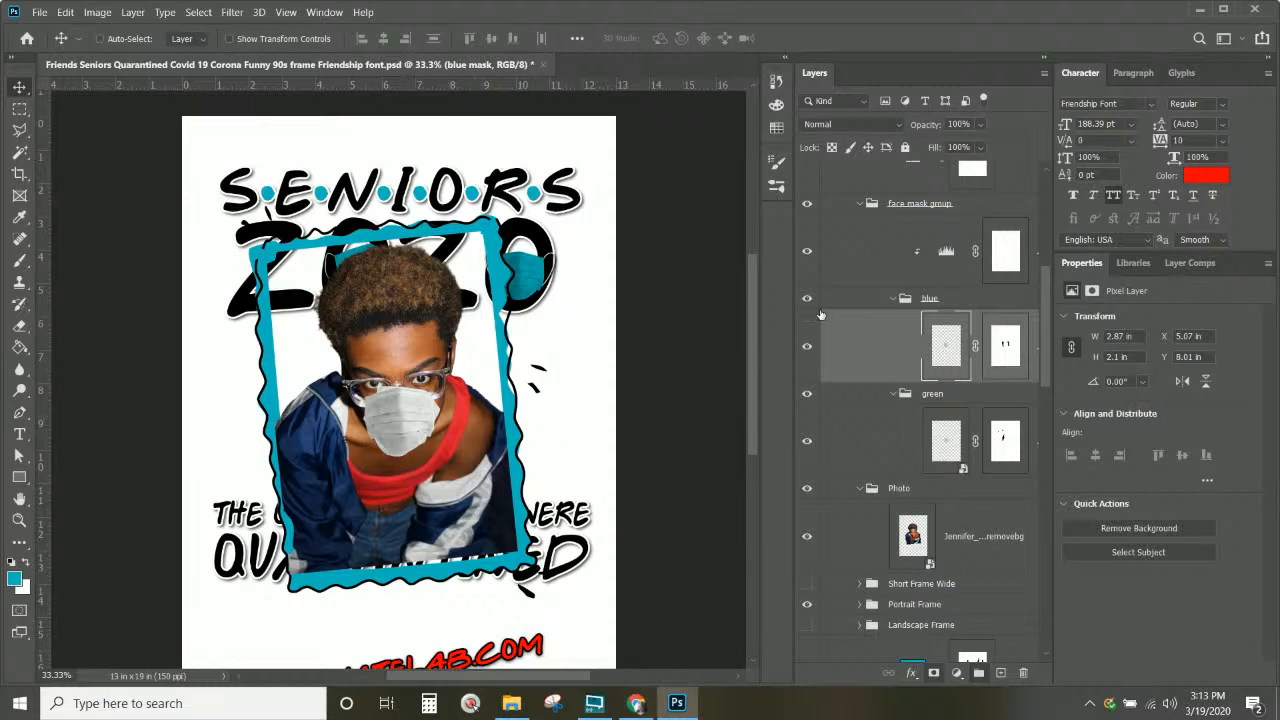
click(807, 395)
click(807, 299)
click(806, 300)
click(806, 300)
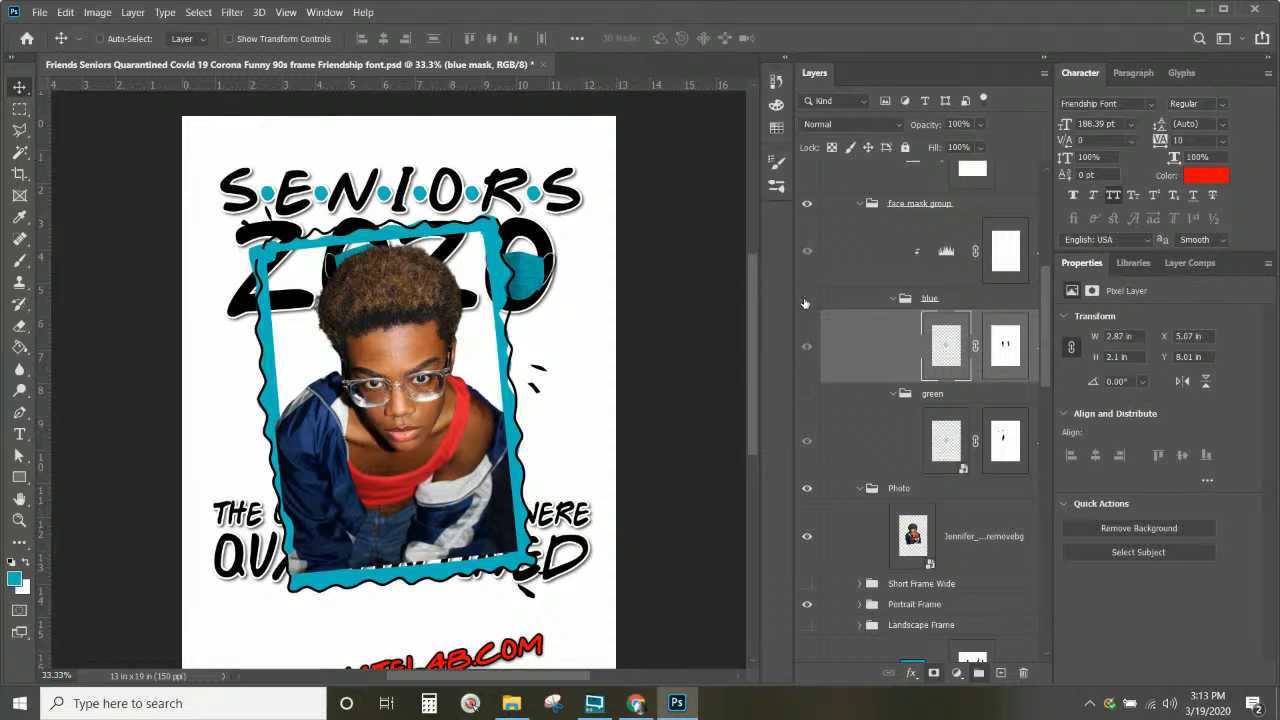
click(808, 395)
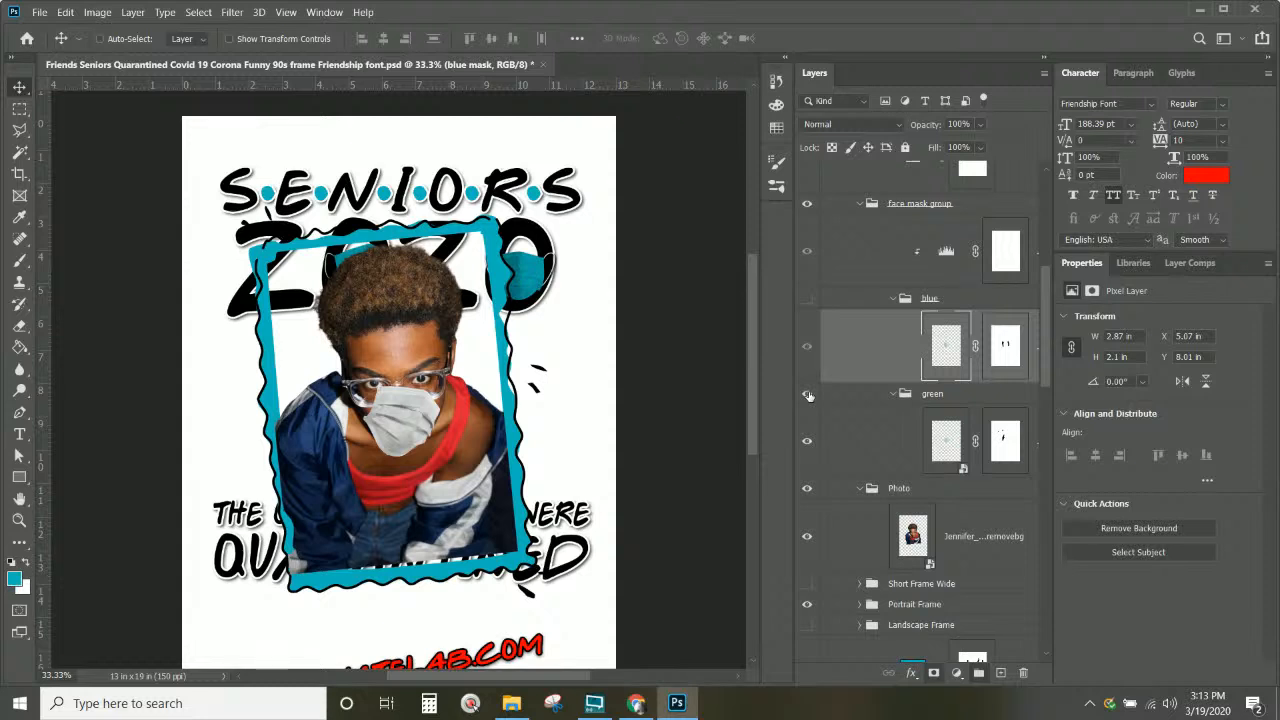
click(808, 395)
click(808, 395)
right_click(390, 424)
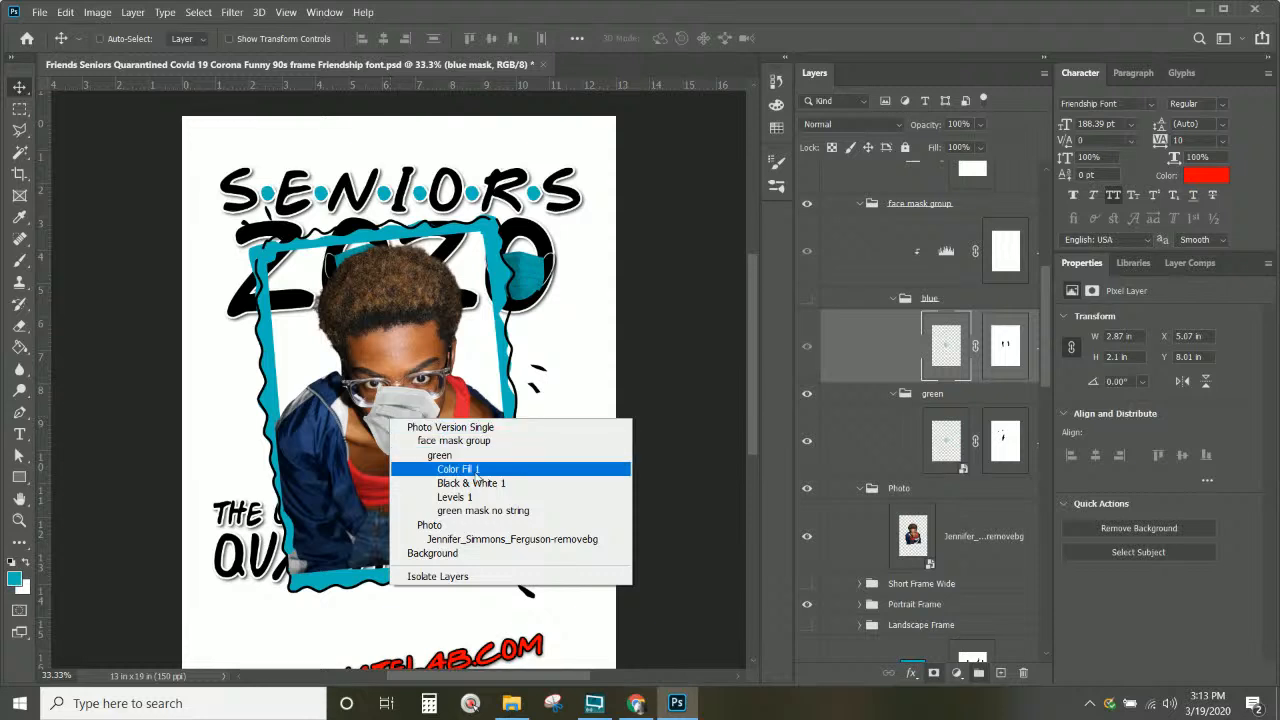
click(410, 397)
key(ctrl+t)
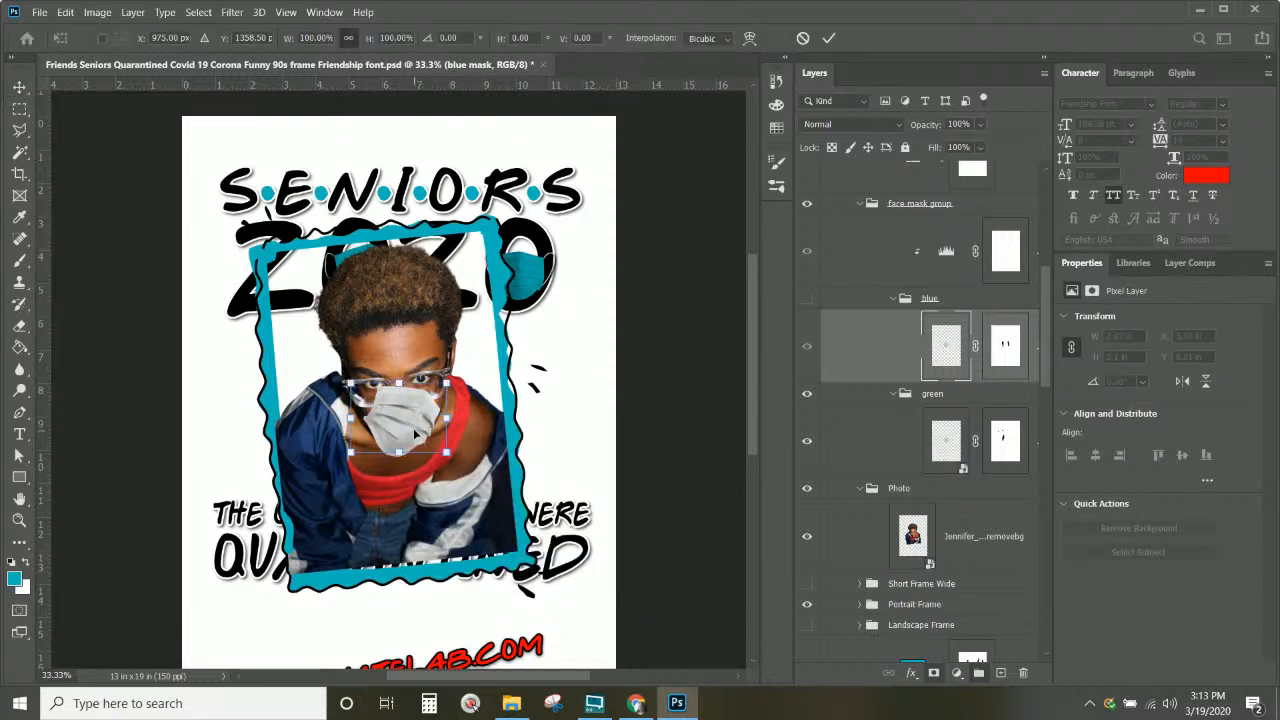
right_click(418, 433)
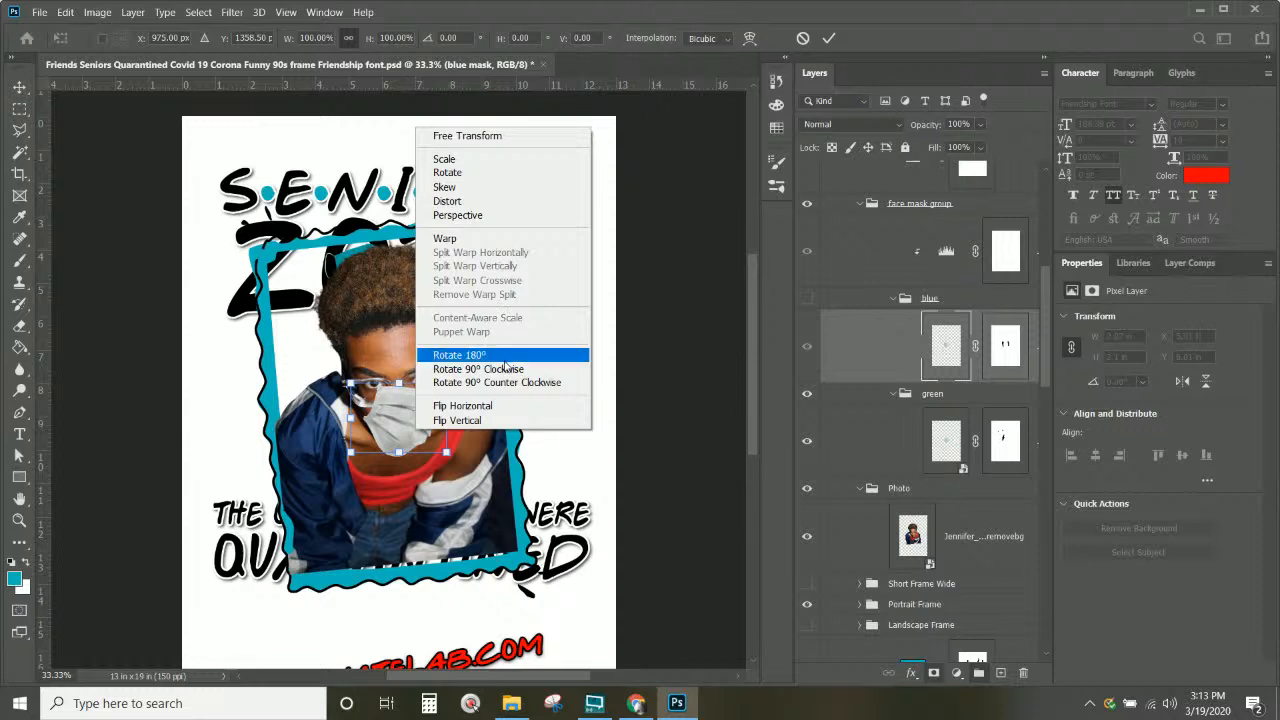
click(505, 405)
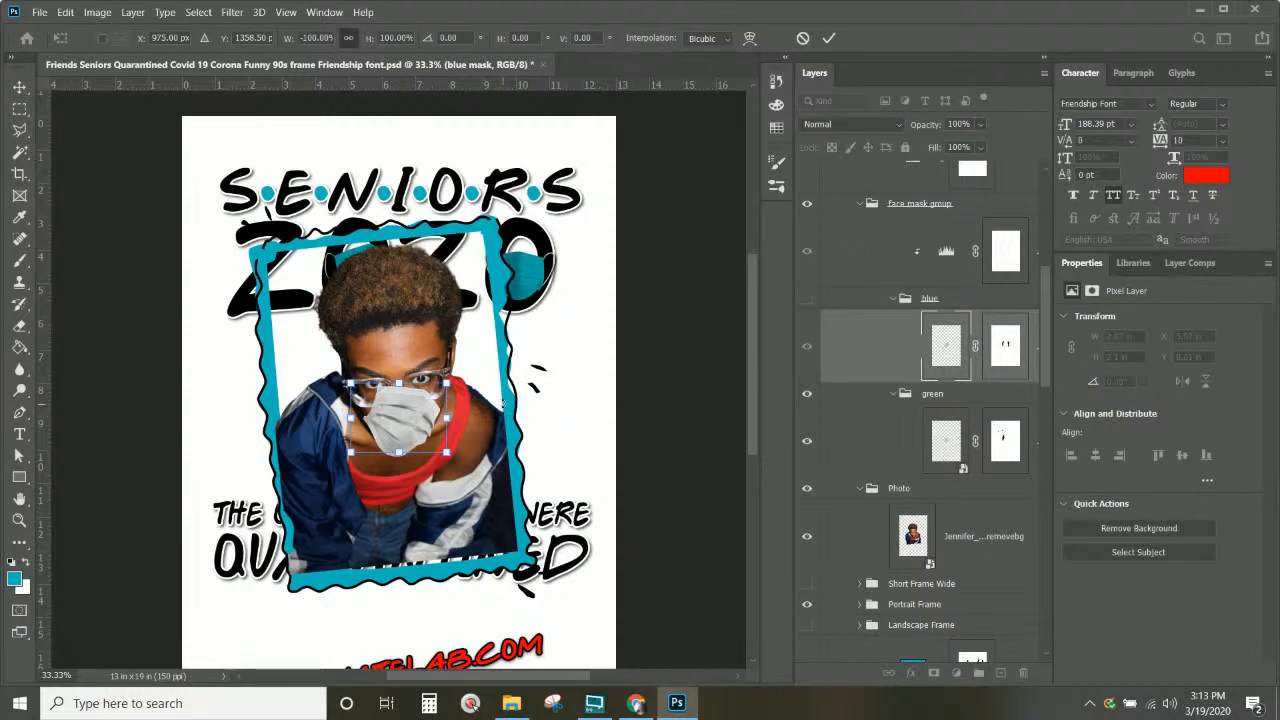
right_click(418, 428)
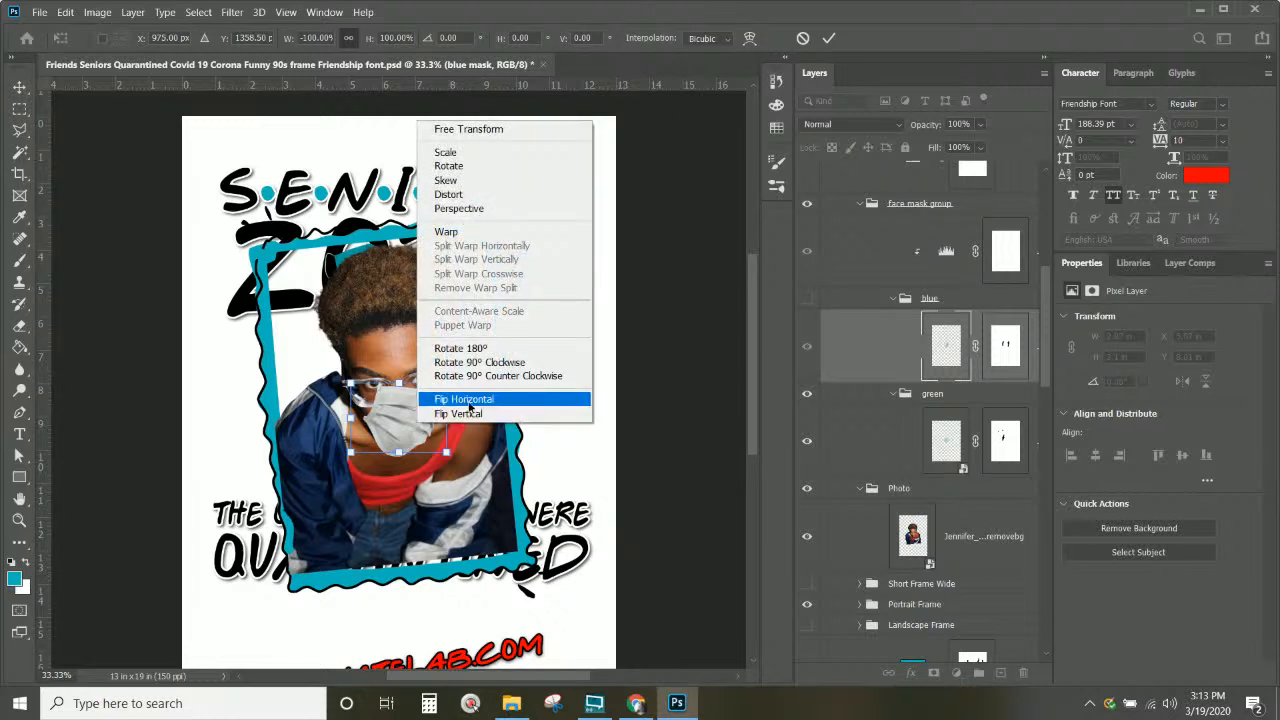
click(467, 400)
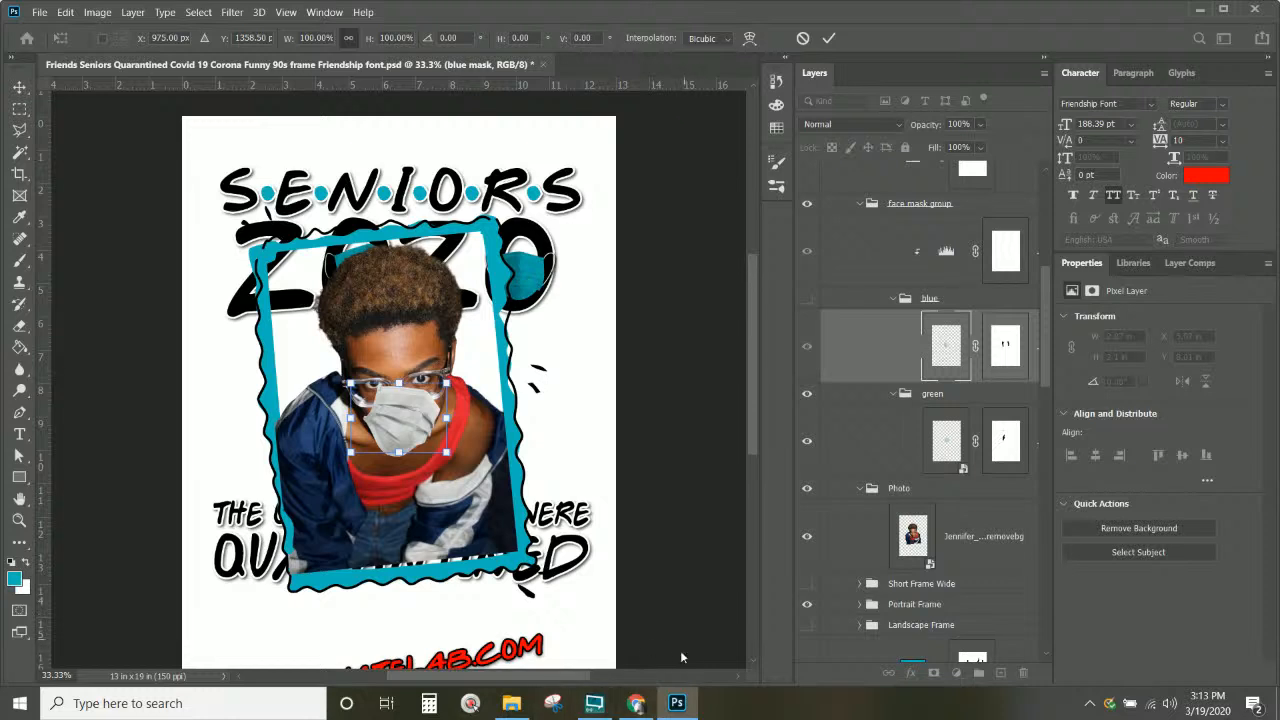
mouse_move(681, 705)
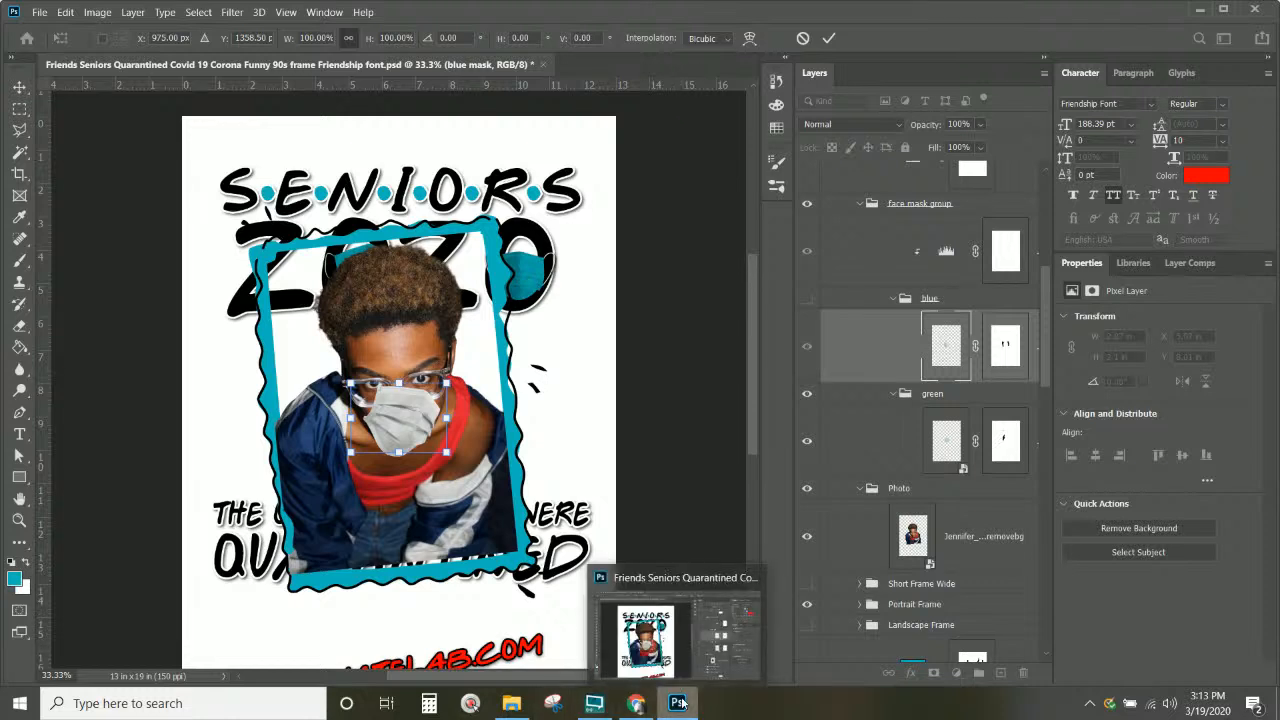
click(1007, 368)
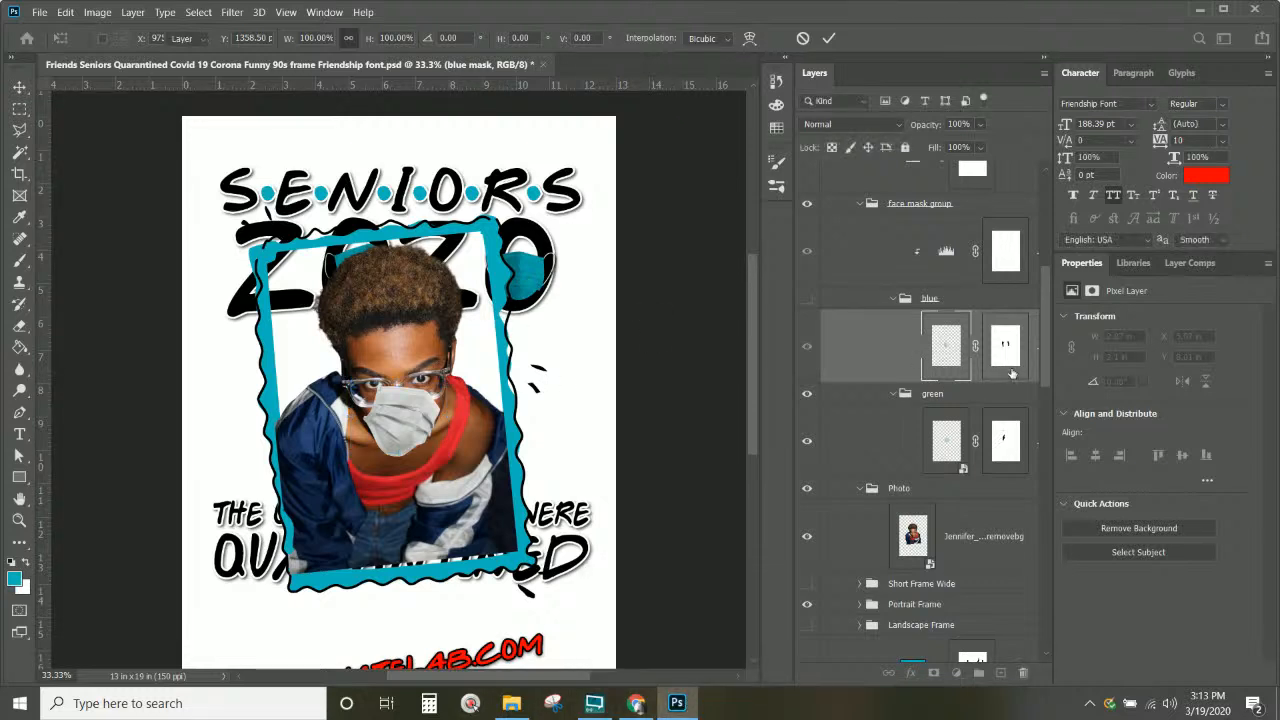
click(947, 350)
key(ctrl+t)
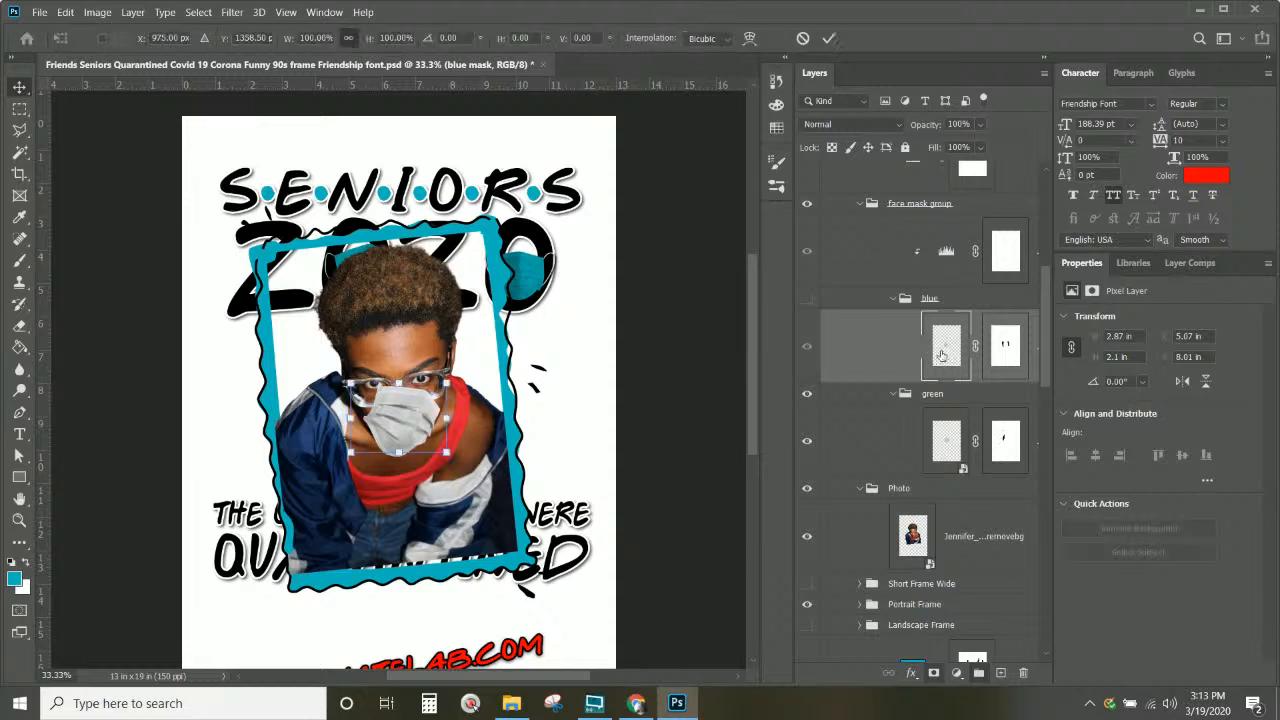
right_click(430, 425)
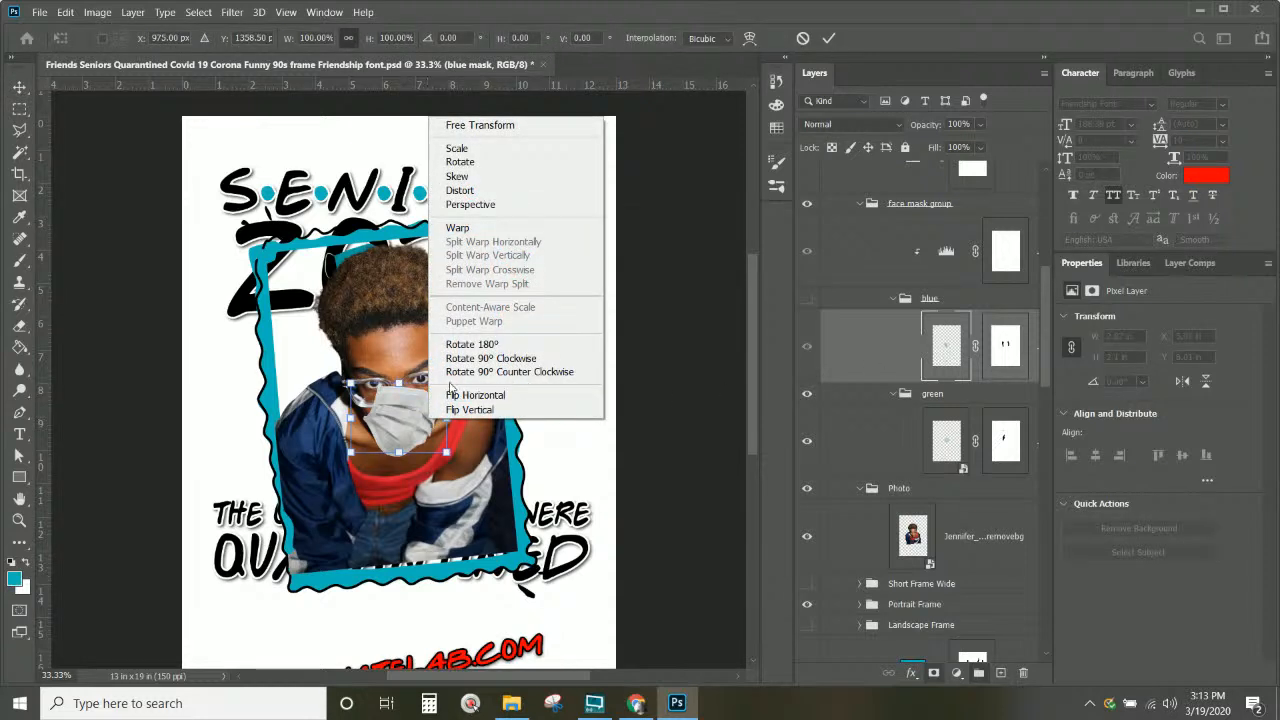
click(452, 395)
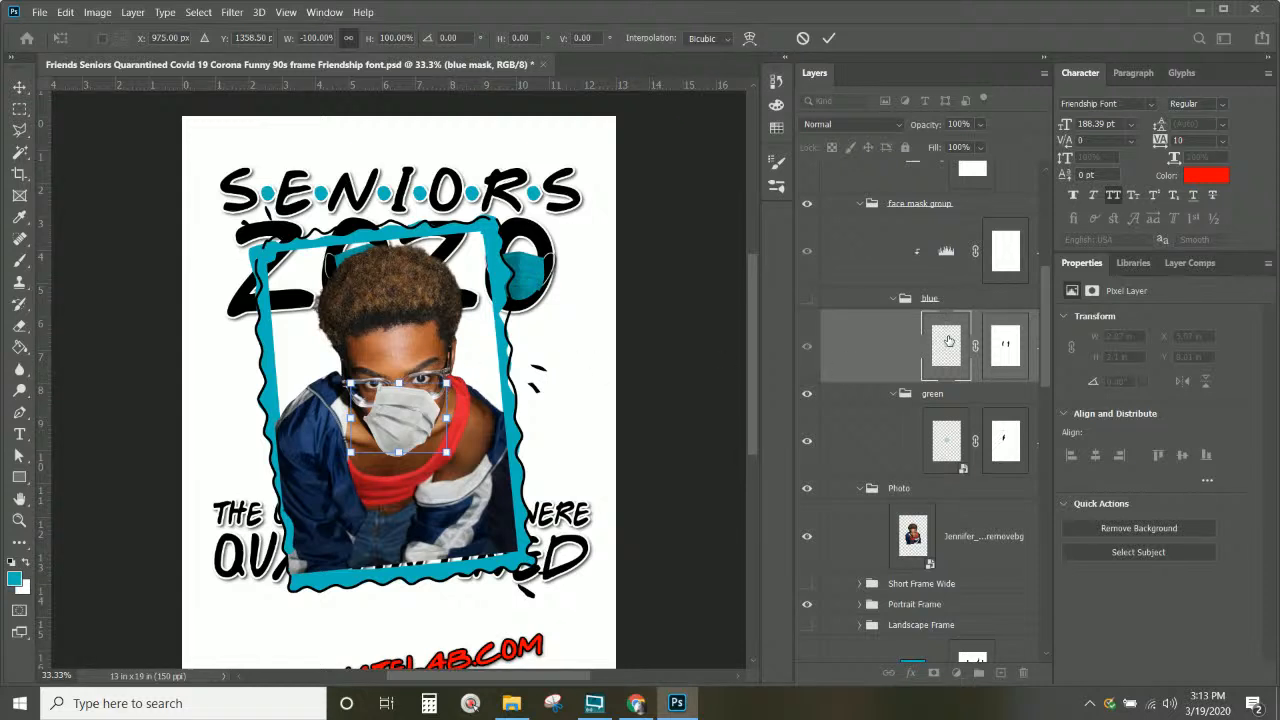
key(ctrl+z)
key(Return)
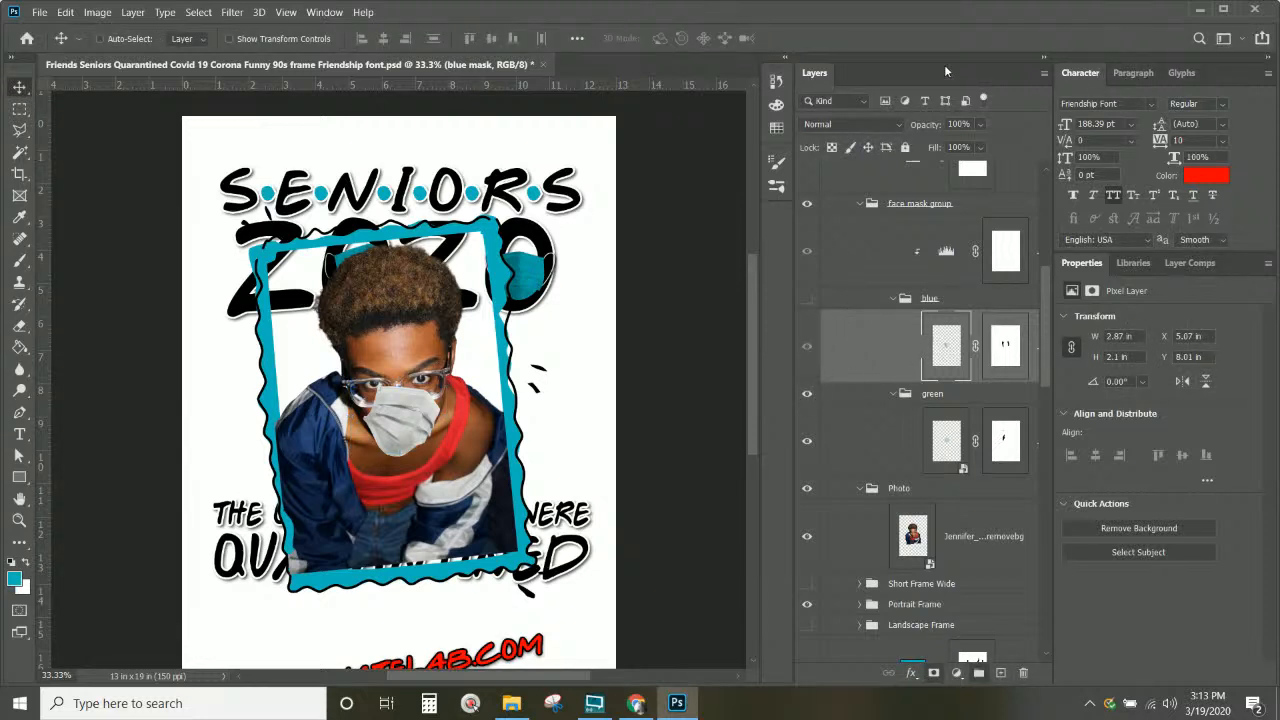
Step: Use History to step back to before the mask transforms
click(776, 82)
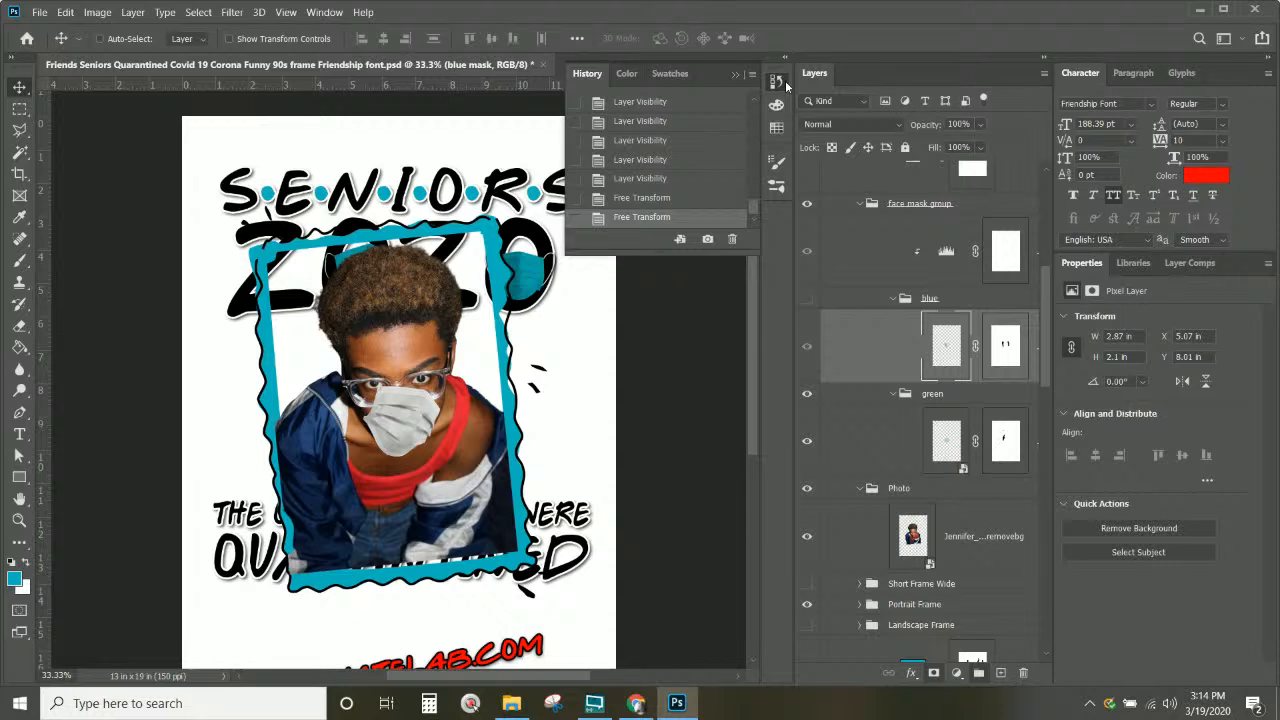
click(659, 190)
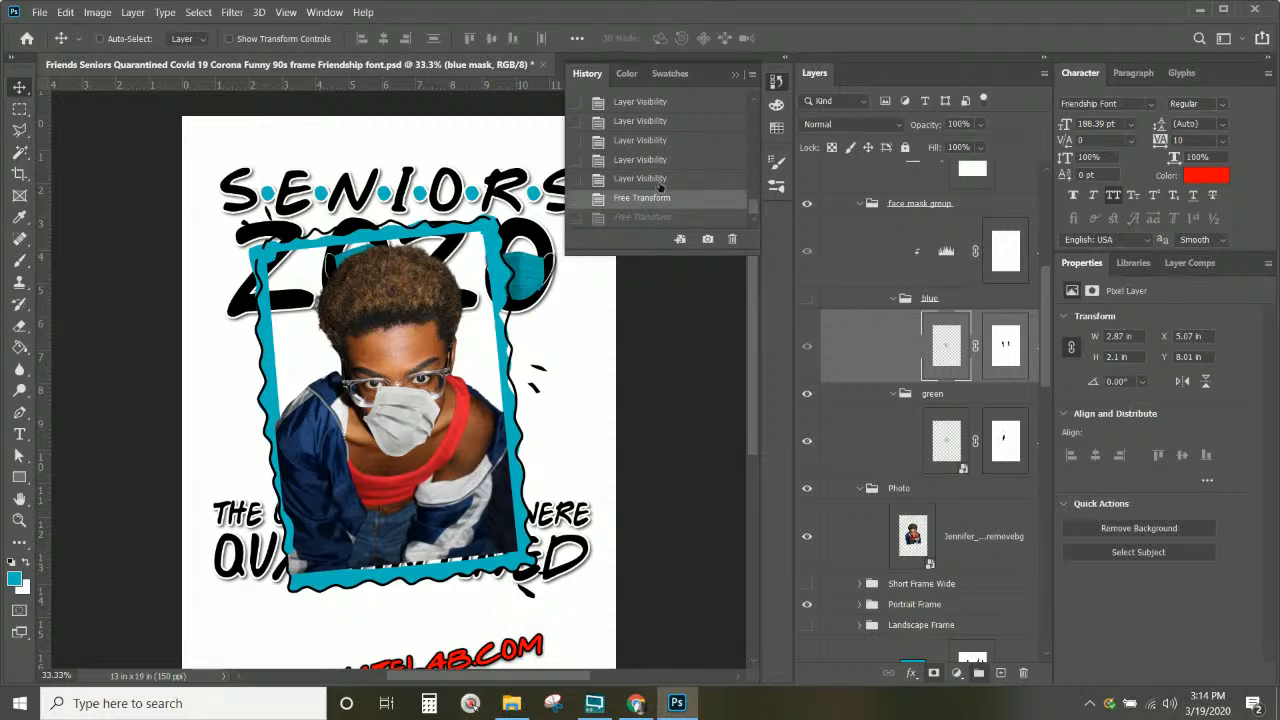
click(660, 179)
click(658, 161)
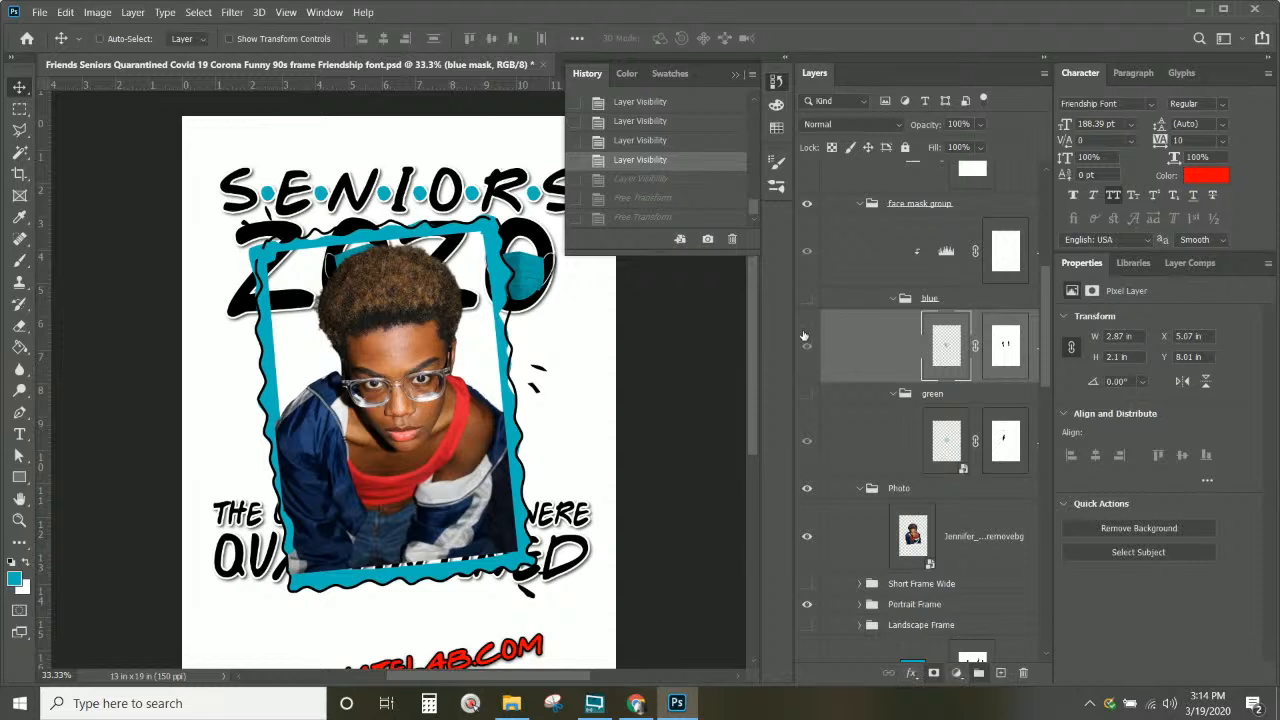
Step: Show the green mask group and flip the green face mask horizontally
click(807, 394)
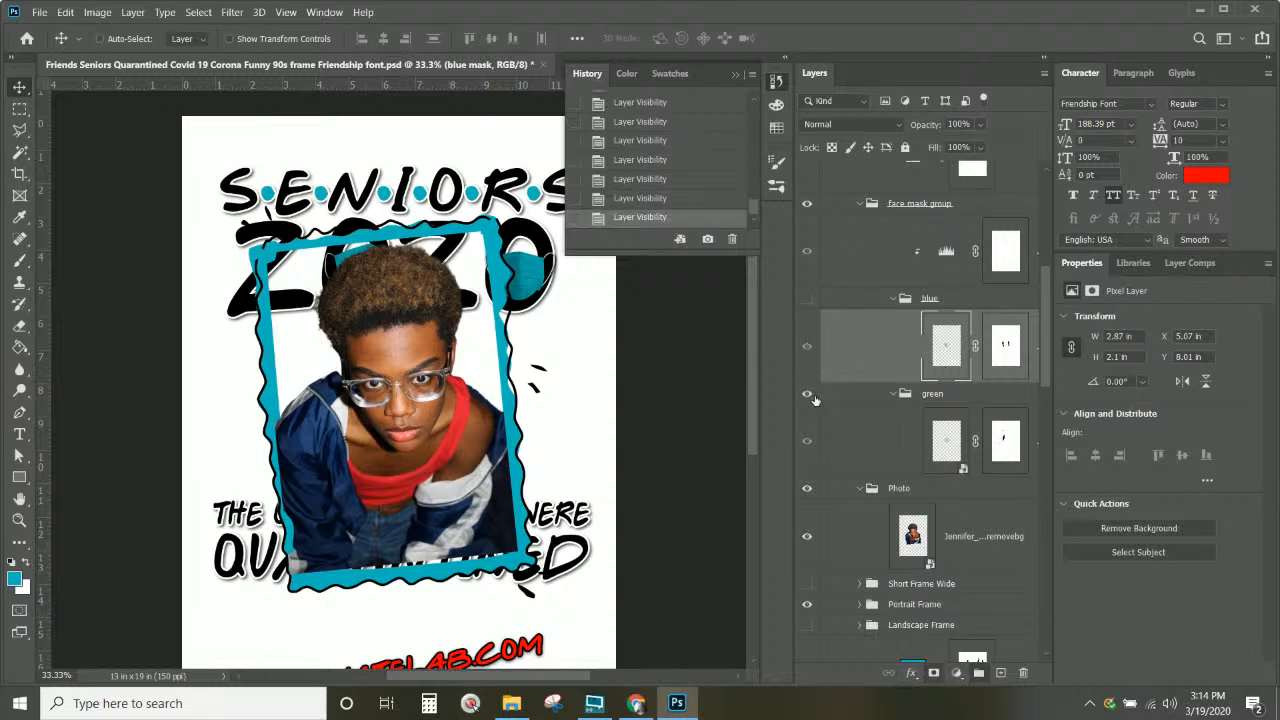
click(924, 394)
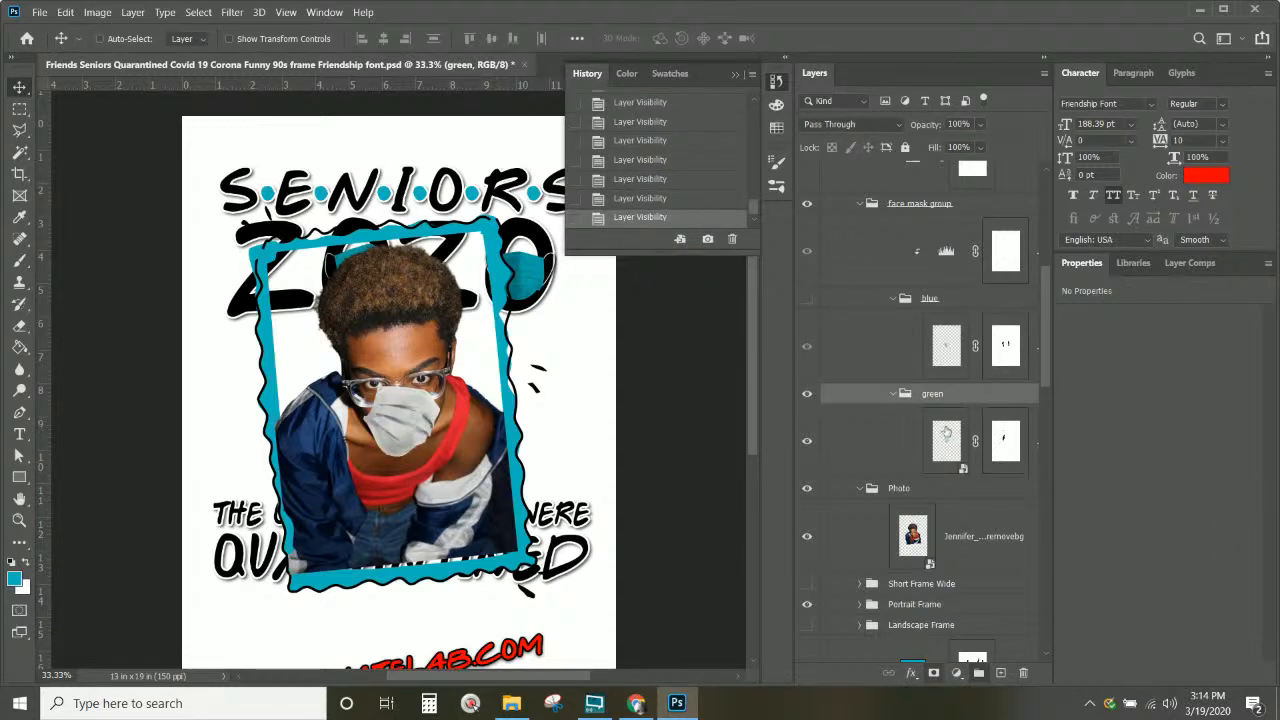
right_click(418, 434)
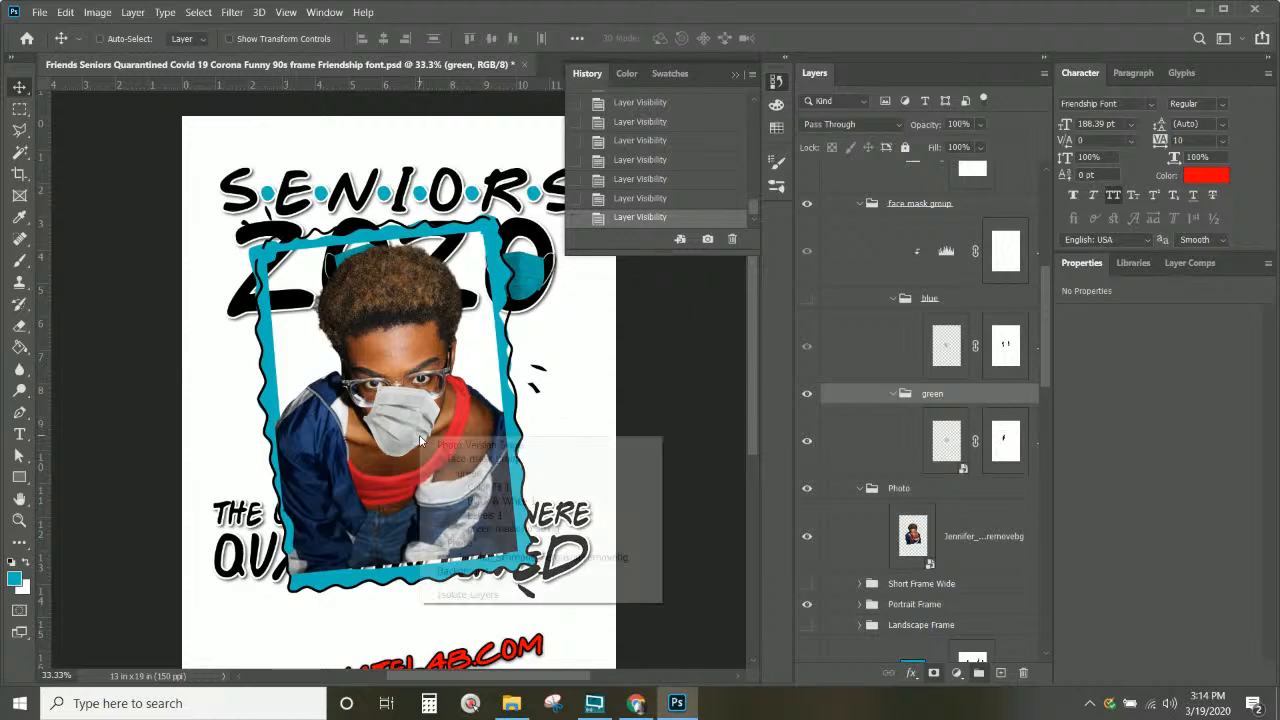
click(405, 422)
key(ctrl+t)
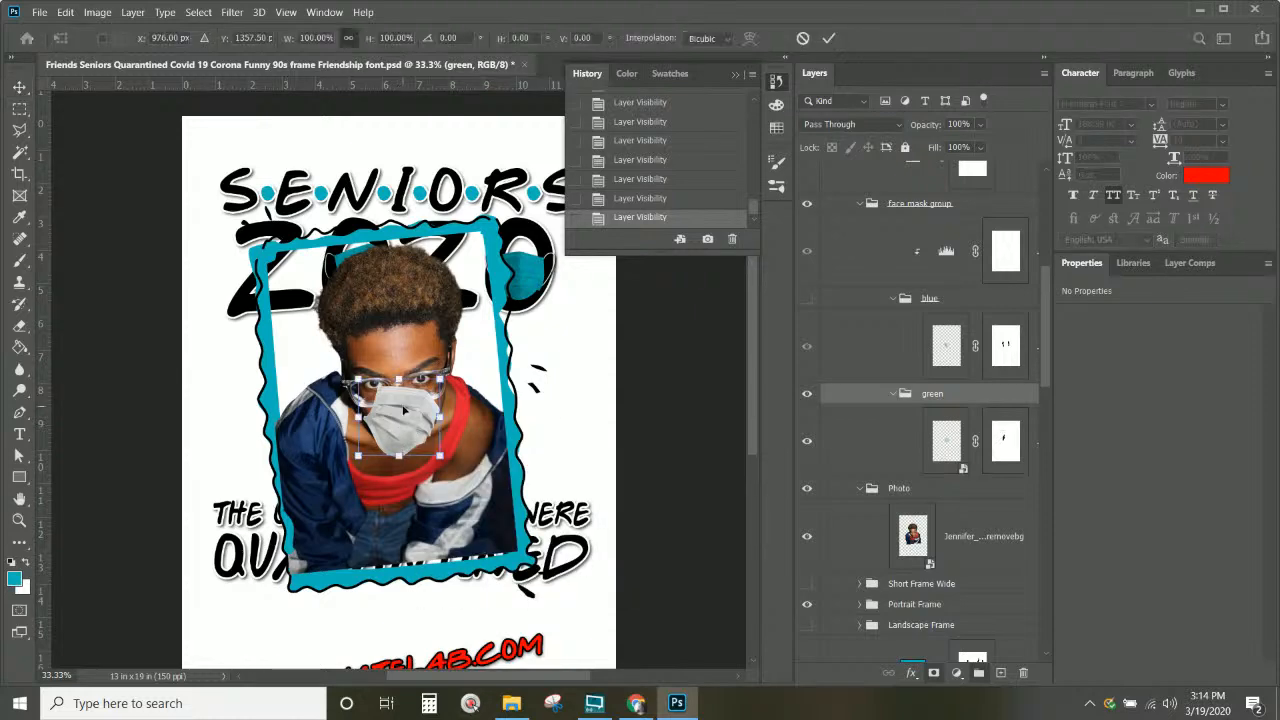
right_click(403, 410)
click(446, 383)
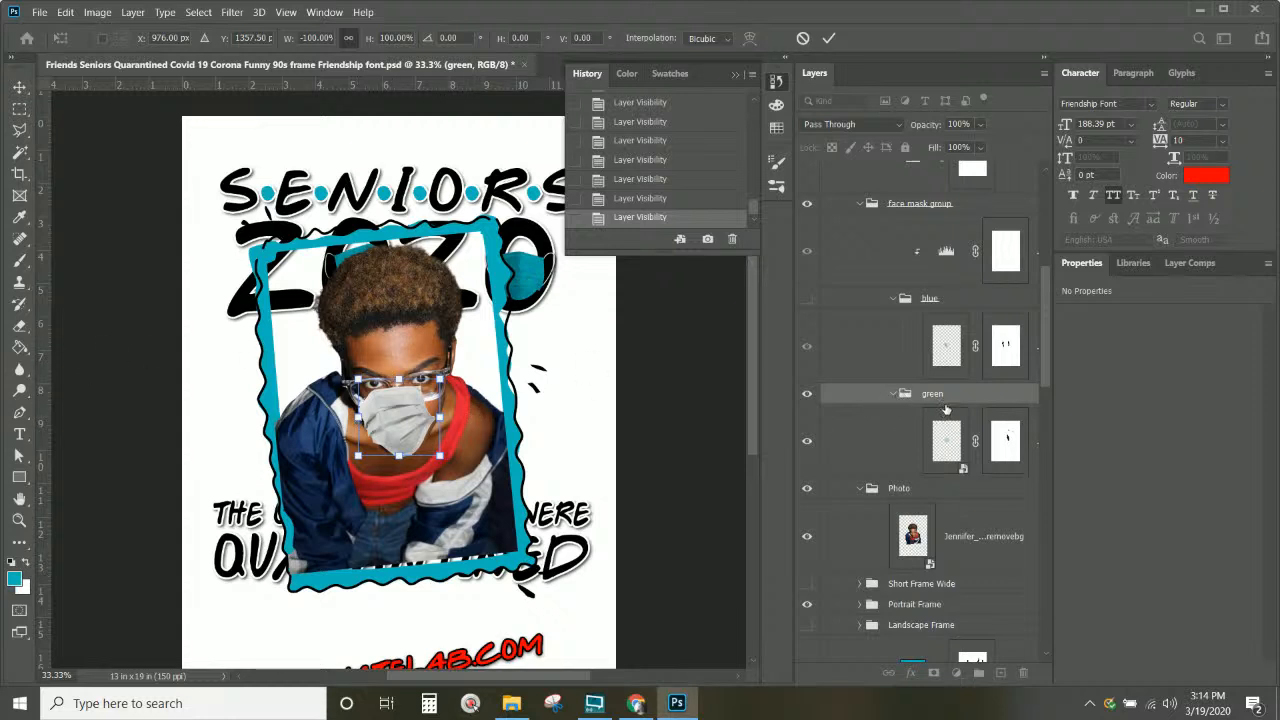
key(Return)
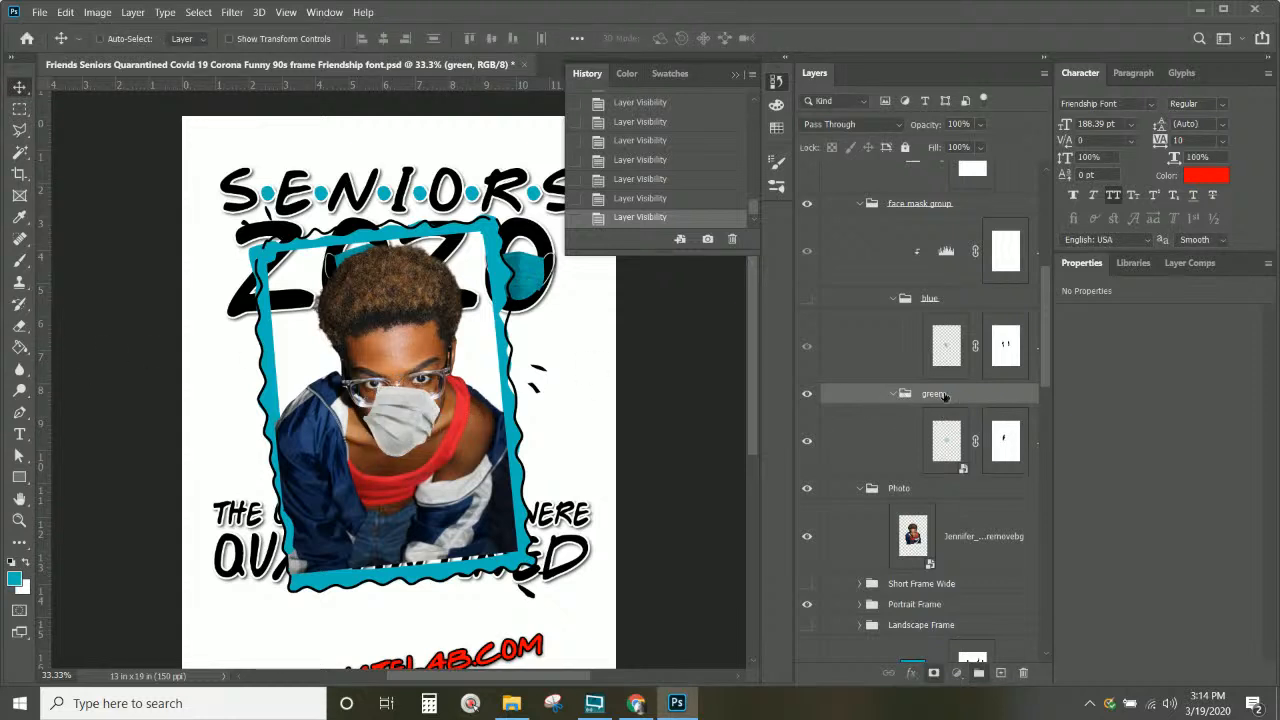
Step: Duplicate the green no-string face mask layer
click(942, 452)
right_click(942, 452)
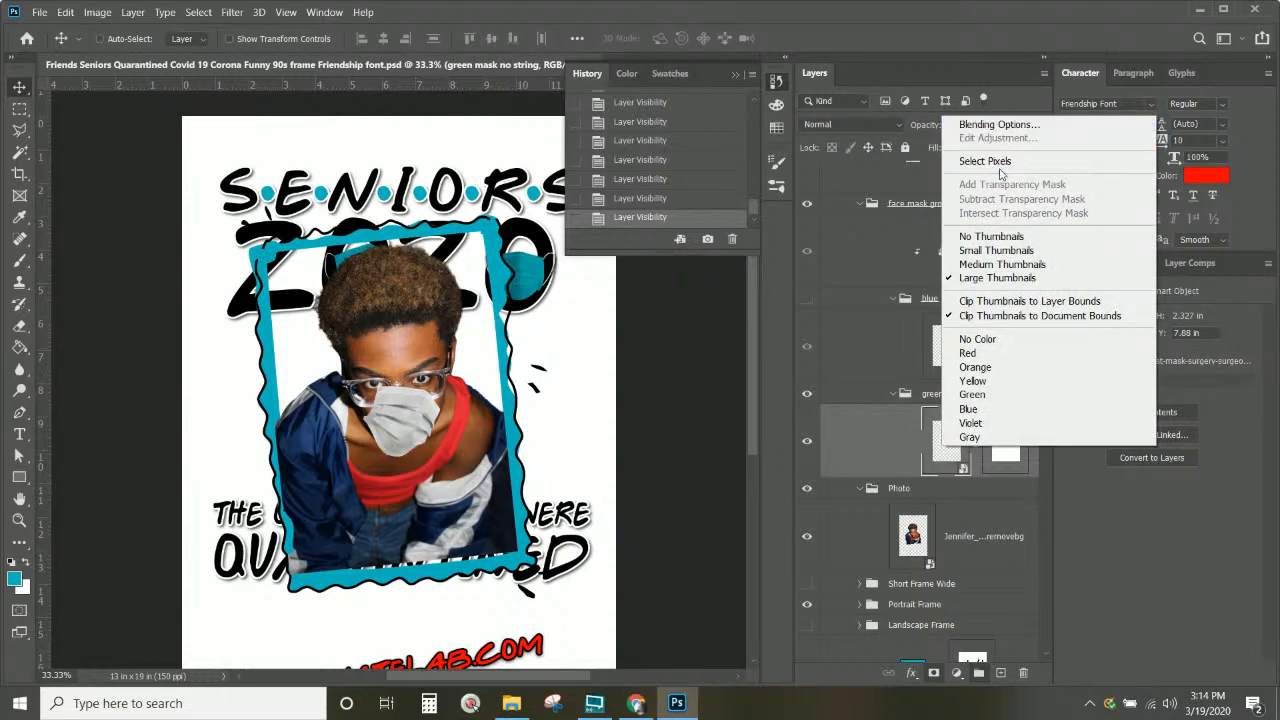
click(1008, 478)
right_click(1030, 478)
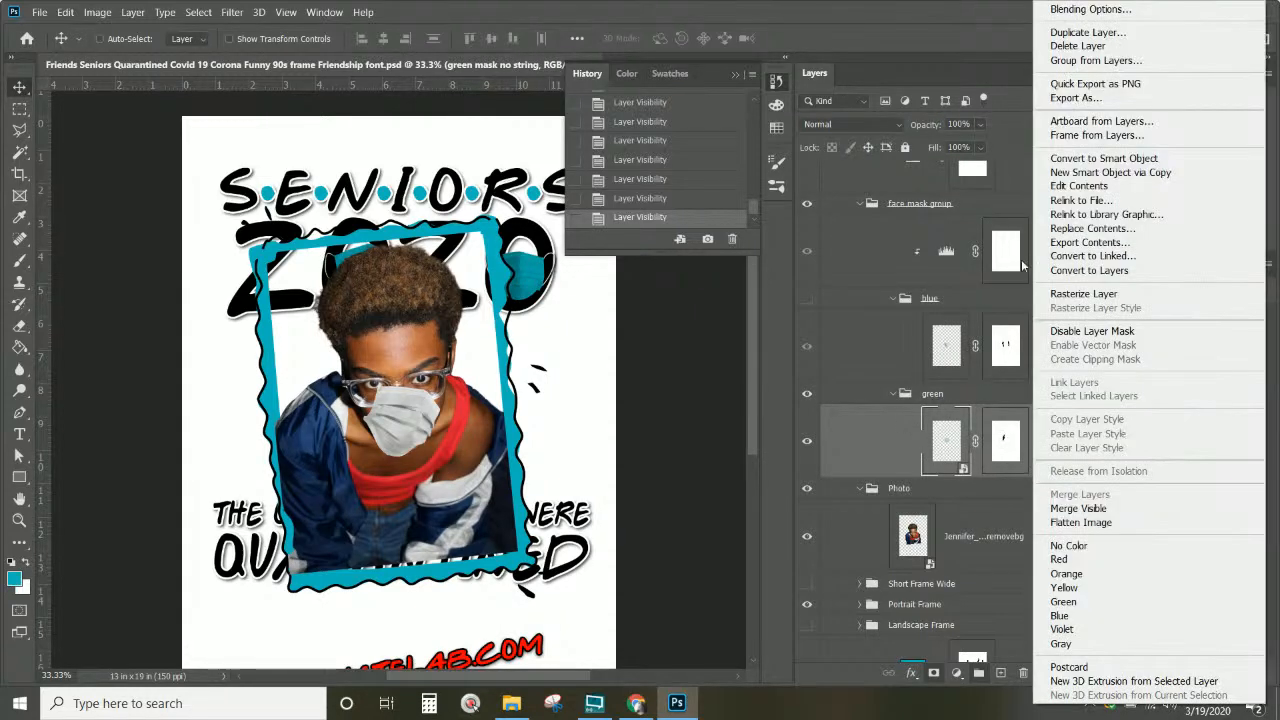
click(1090, 33)
key(Return)
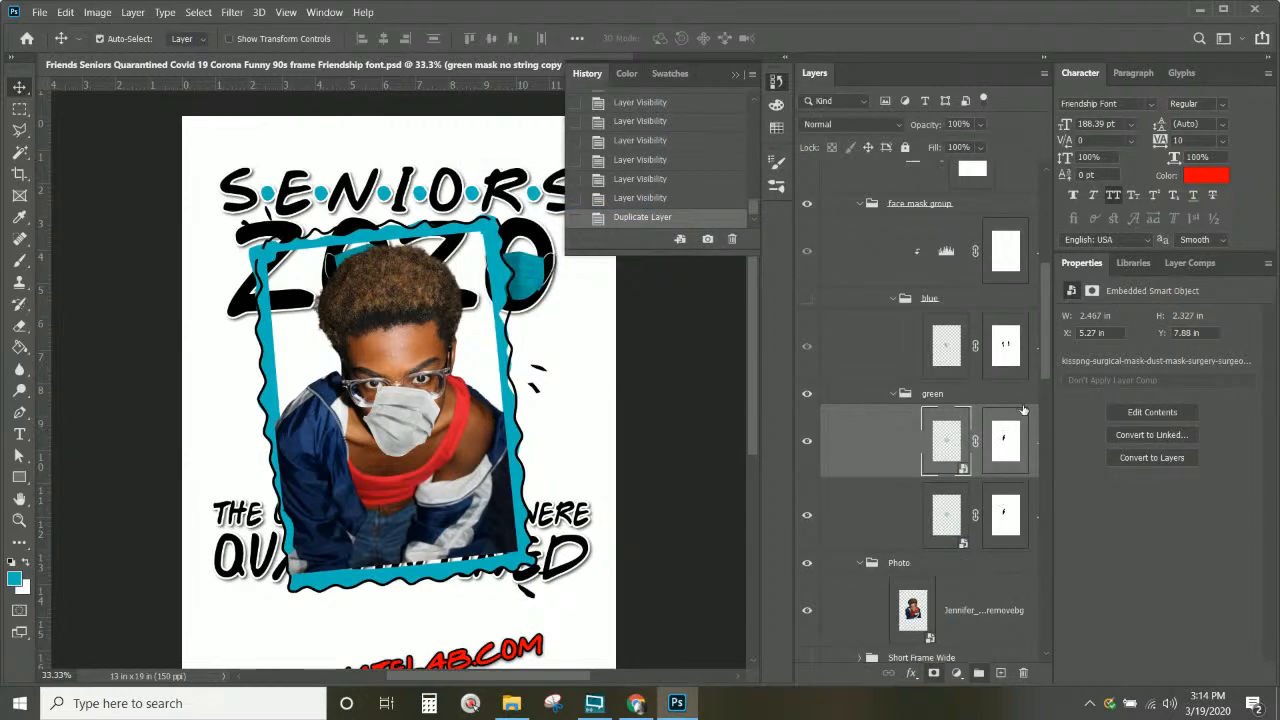
Step: Flip the mask copy horizontally and move it to the left of the face
key(ctrl+t)
right_click(407, 414)
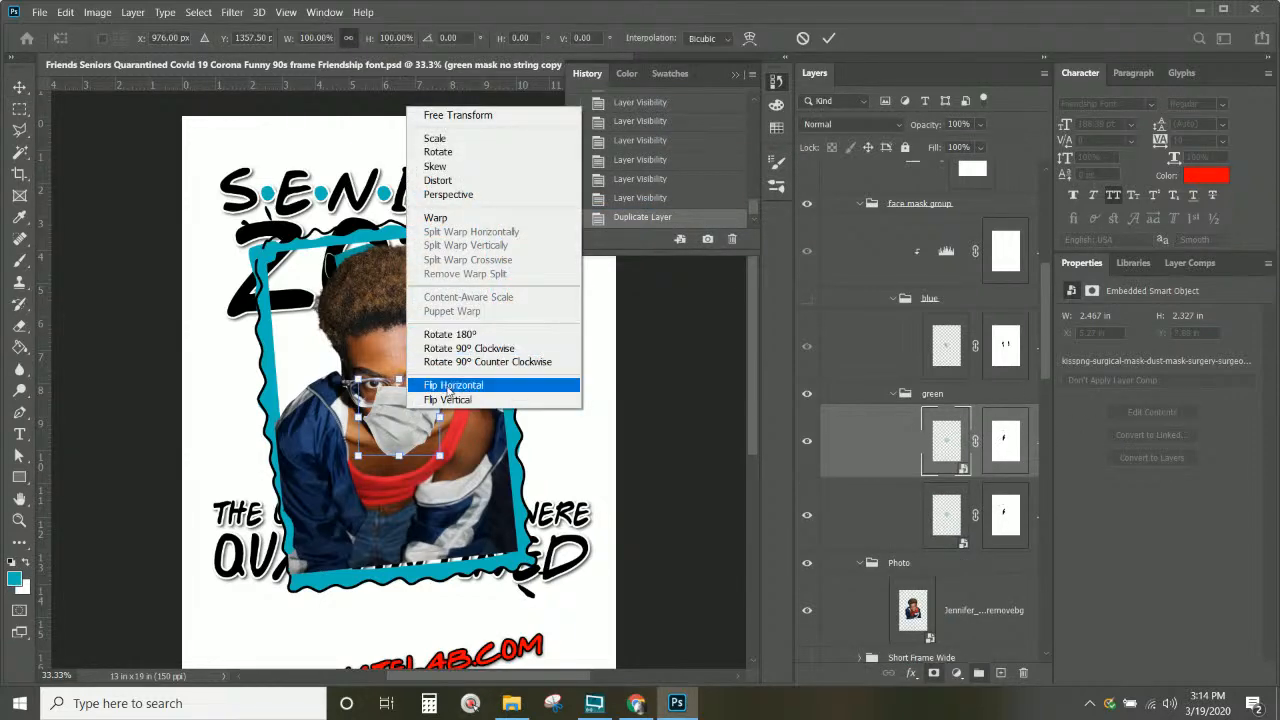
click(450, 386)
key(Return)
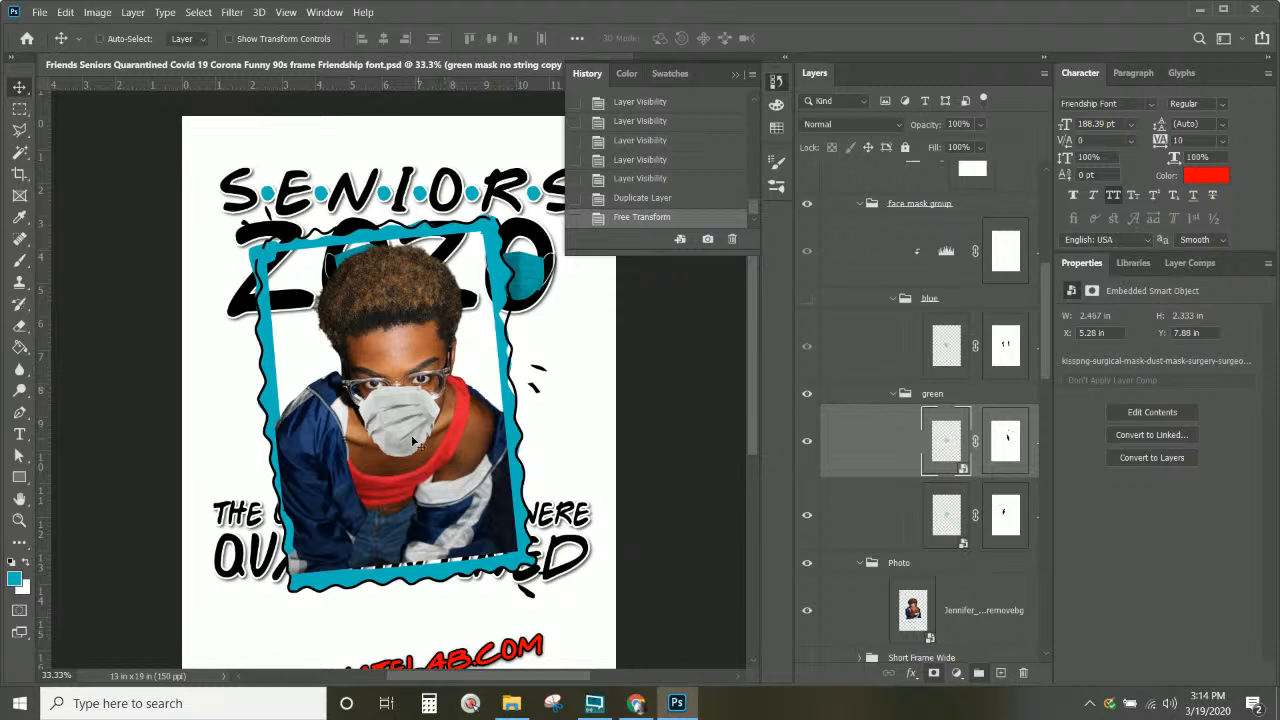
drag(418, 442, 324, 430)
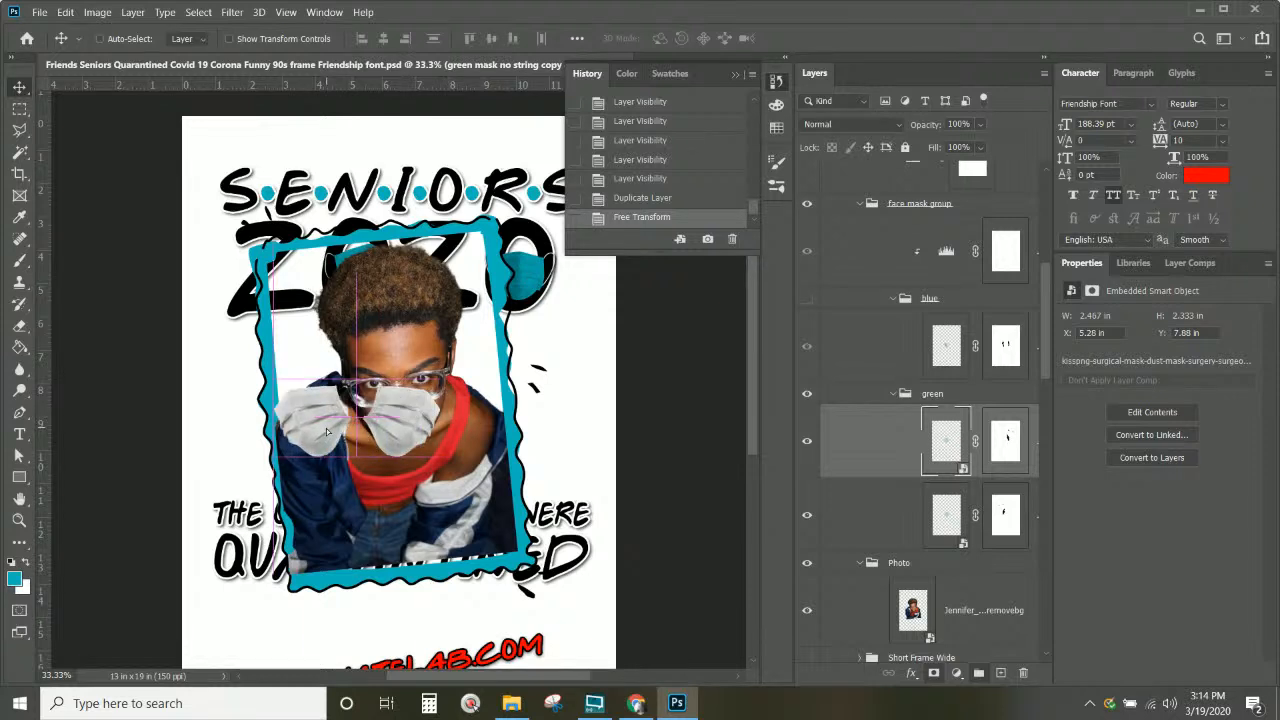
Step: Hide the green mask group and show the blue mask group again
click(895, 395)
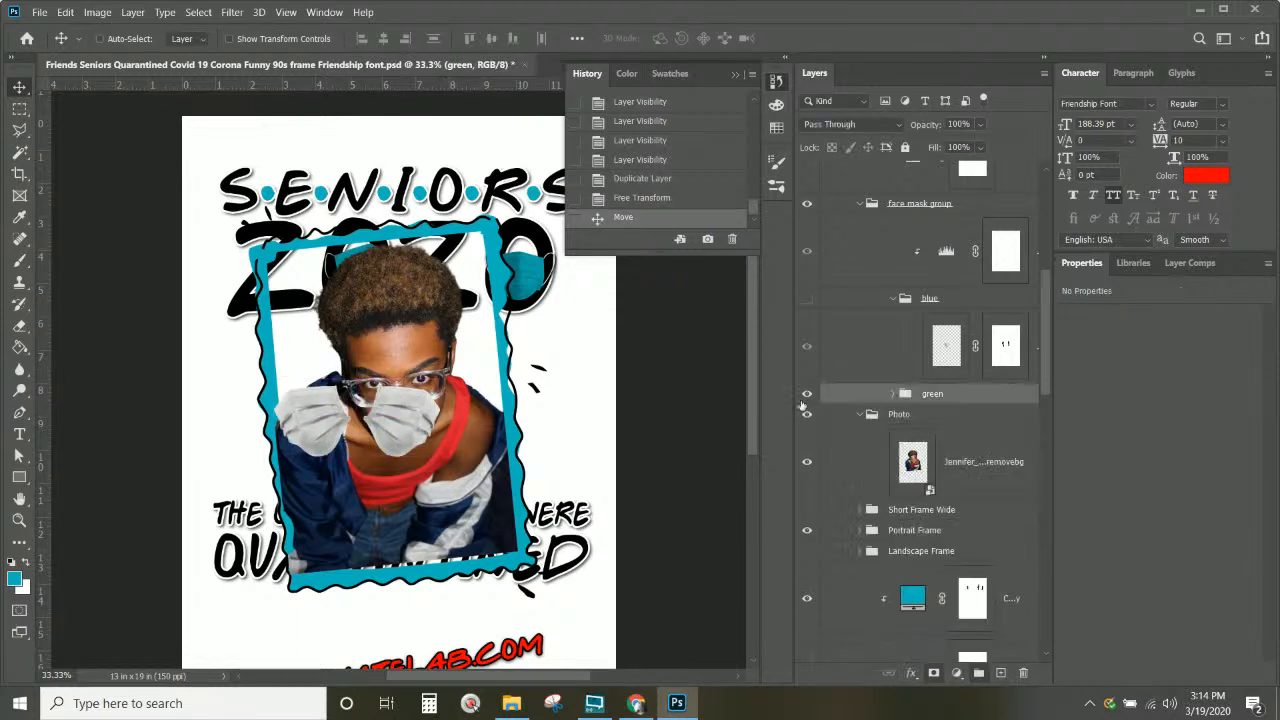
click(807, 395)
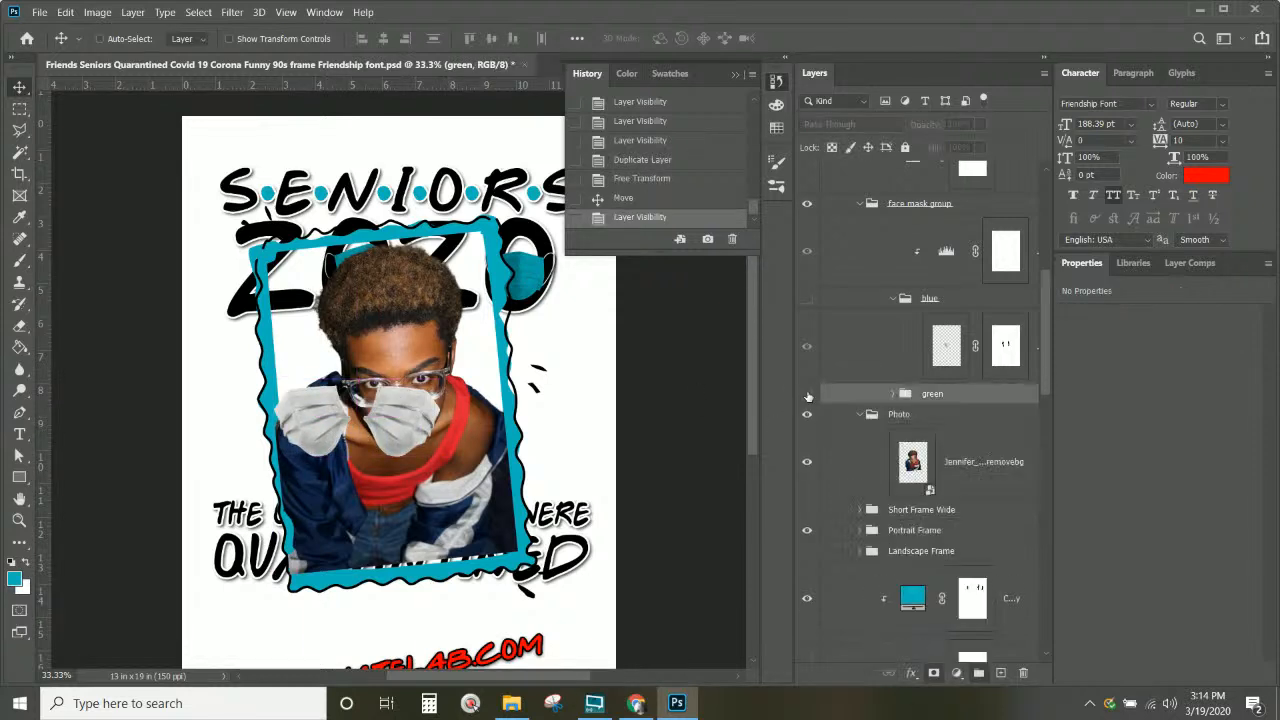
click(807, 299)
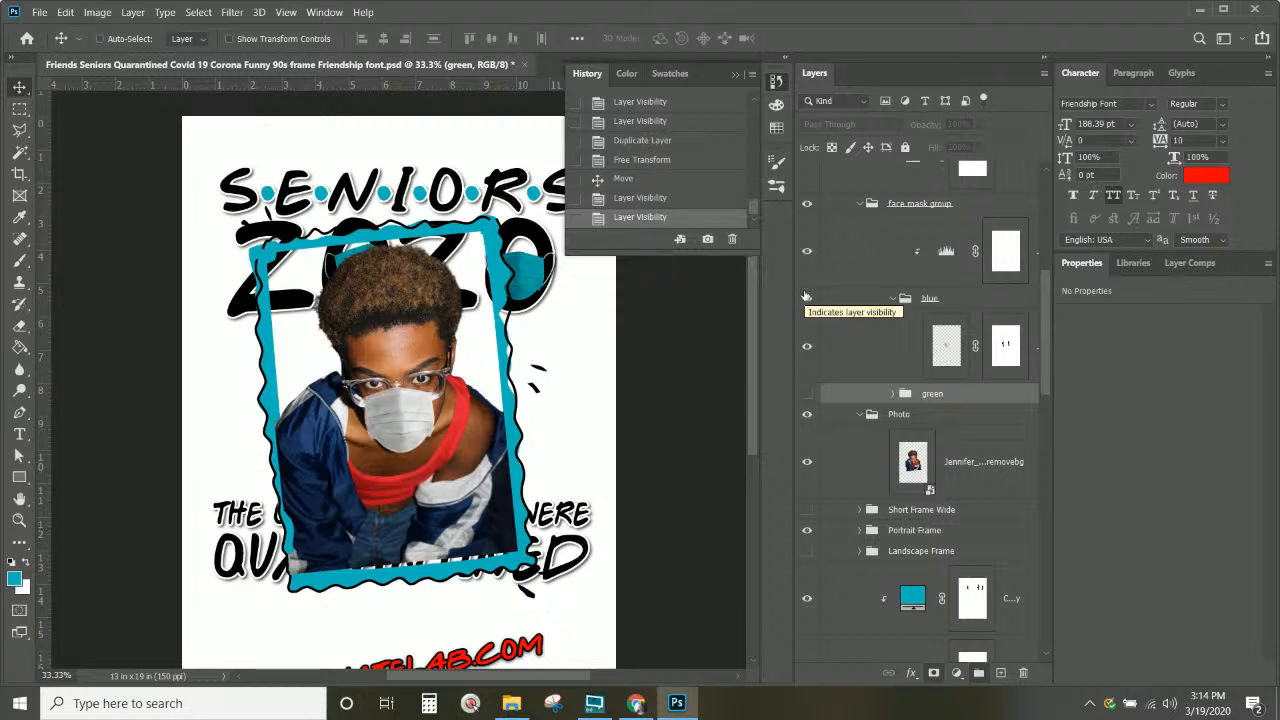
Step: Select the face mask group and move the mask down over the nose and mouth
right_click(407, 426)
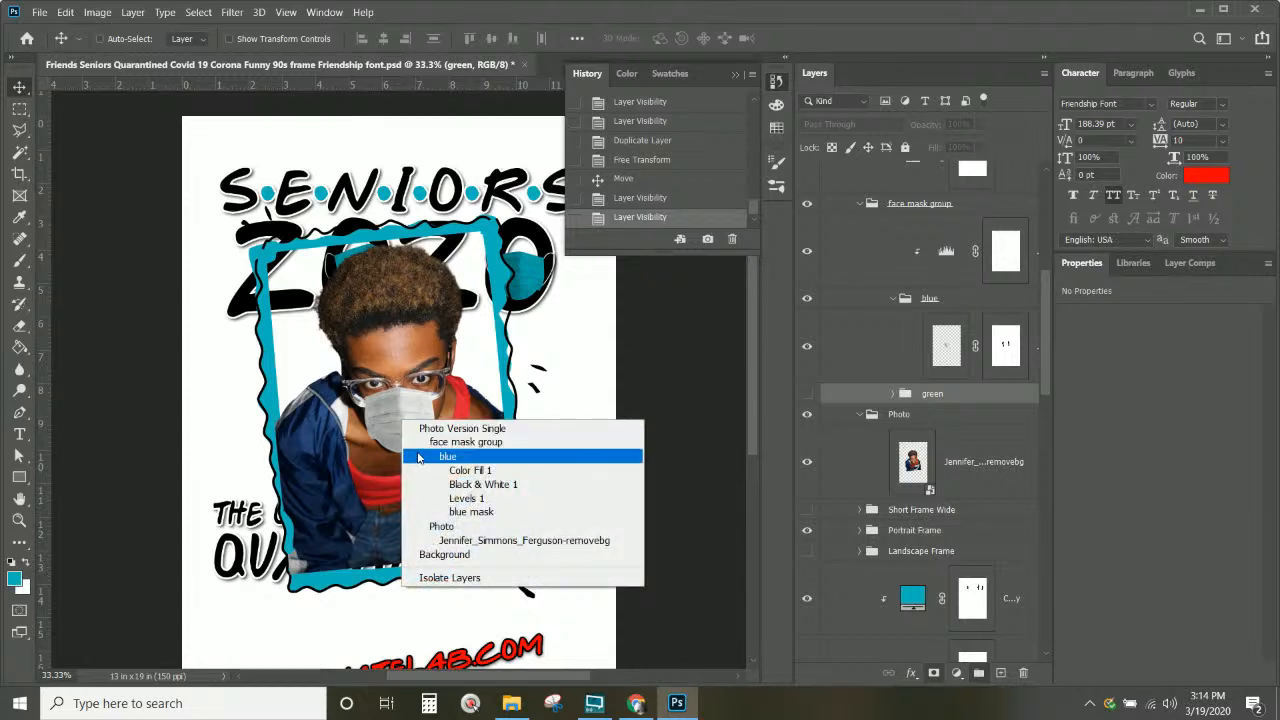
click(419, 450)
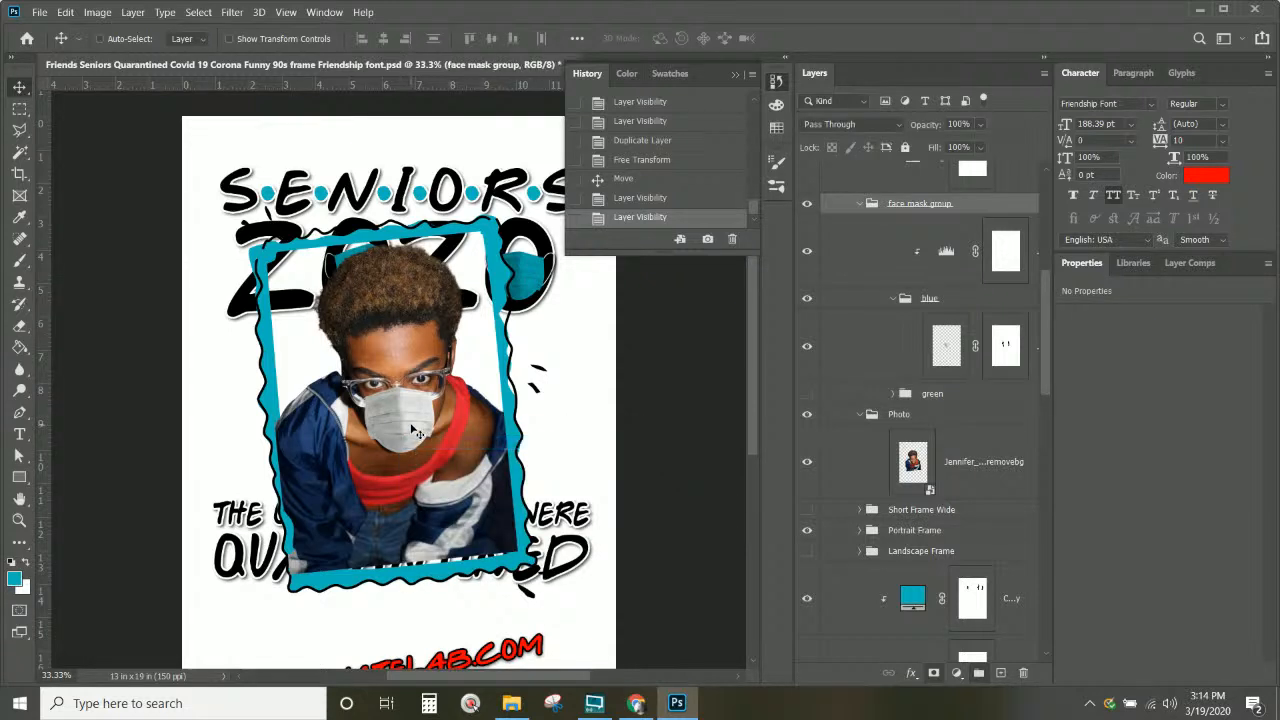
drag(415, 432, 412, 429)
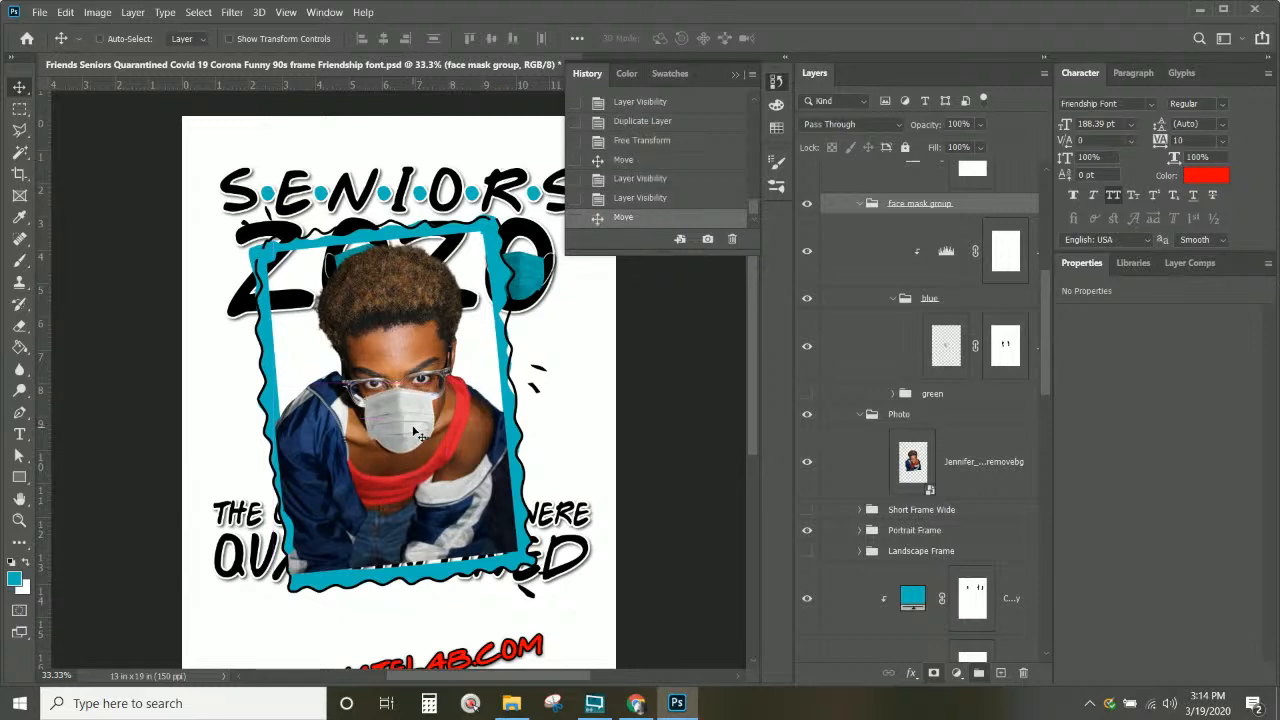
key(ctrl+plus)
key(ctrl+plus)
key(ctrl+plus)
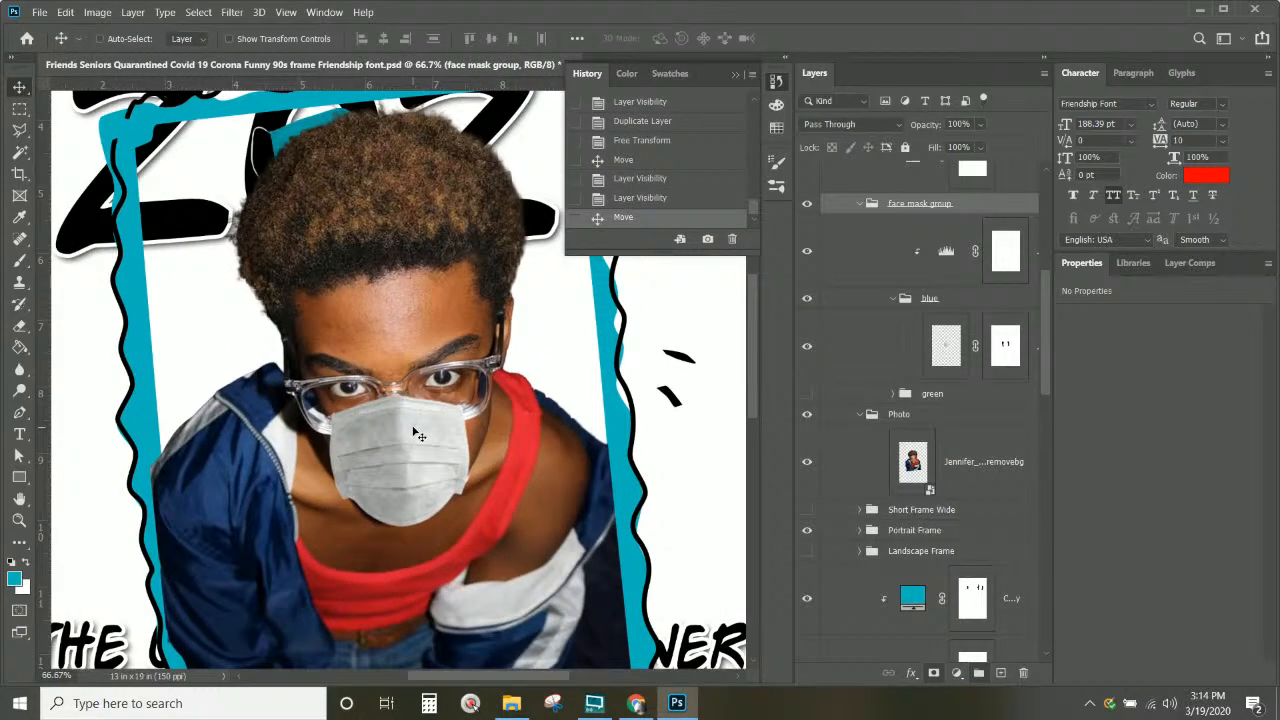
drag(419, 436, 421, 475)
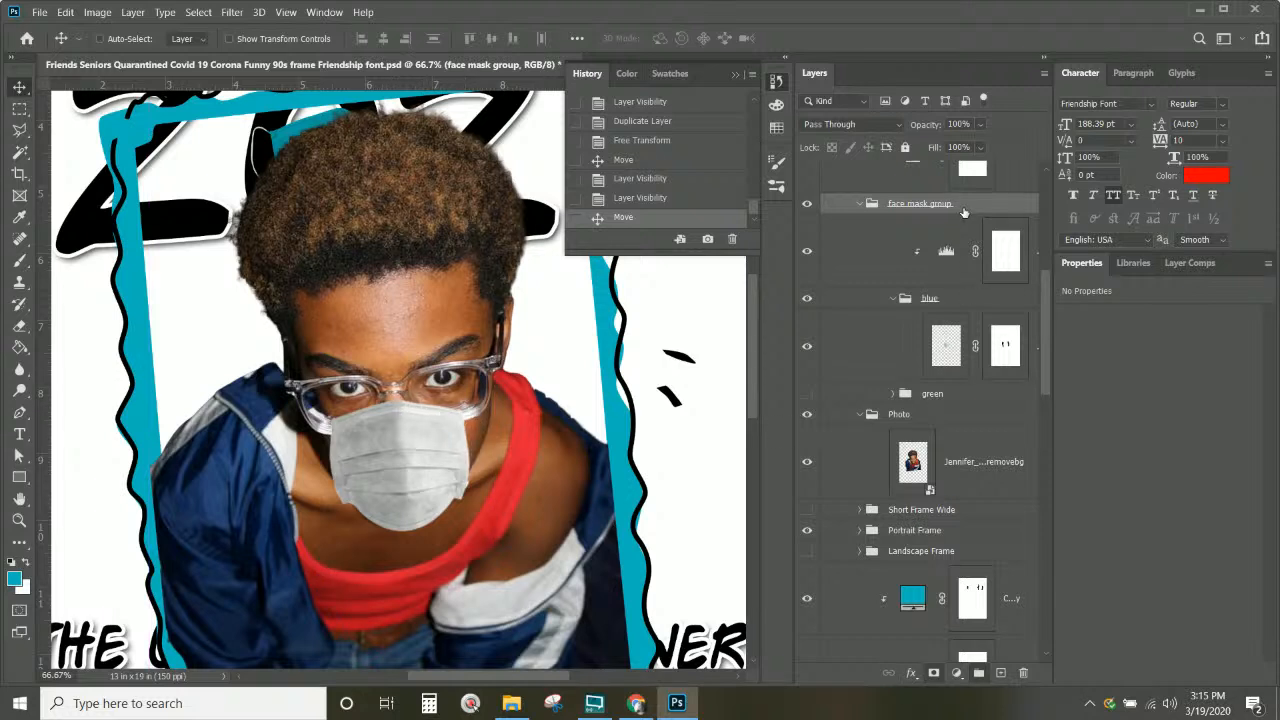
scroll(963, 213, up, 2)
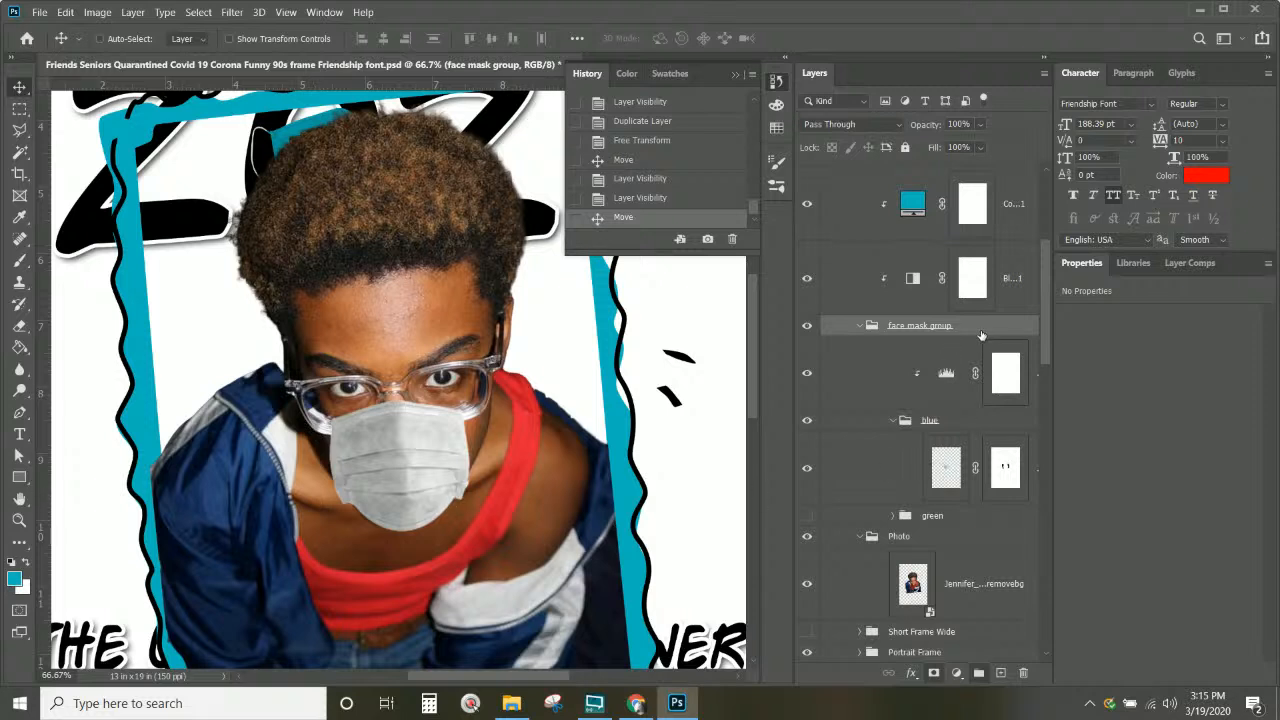
Step: Duplicate the blue mask layer as blue mask copy 2 and widen the Layers panel
click(962, 390)
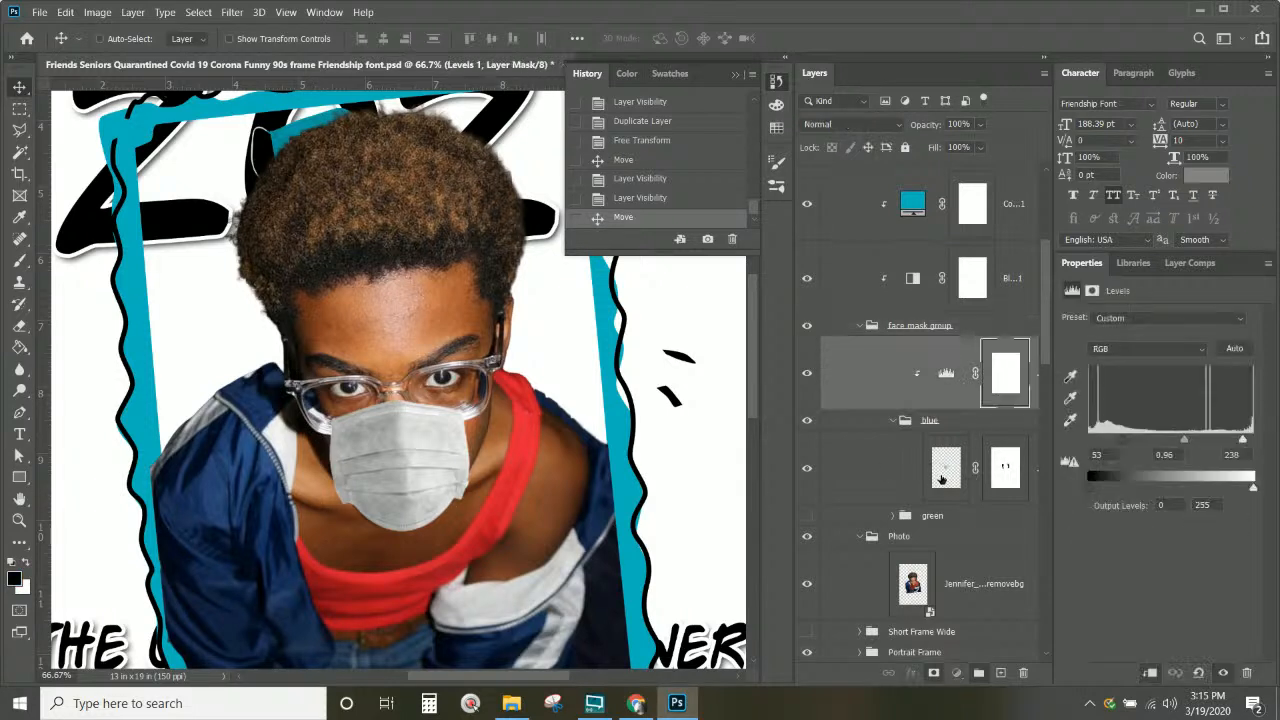
click(941, 481)
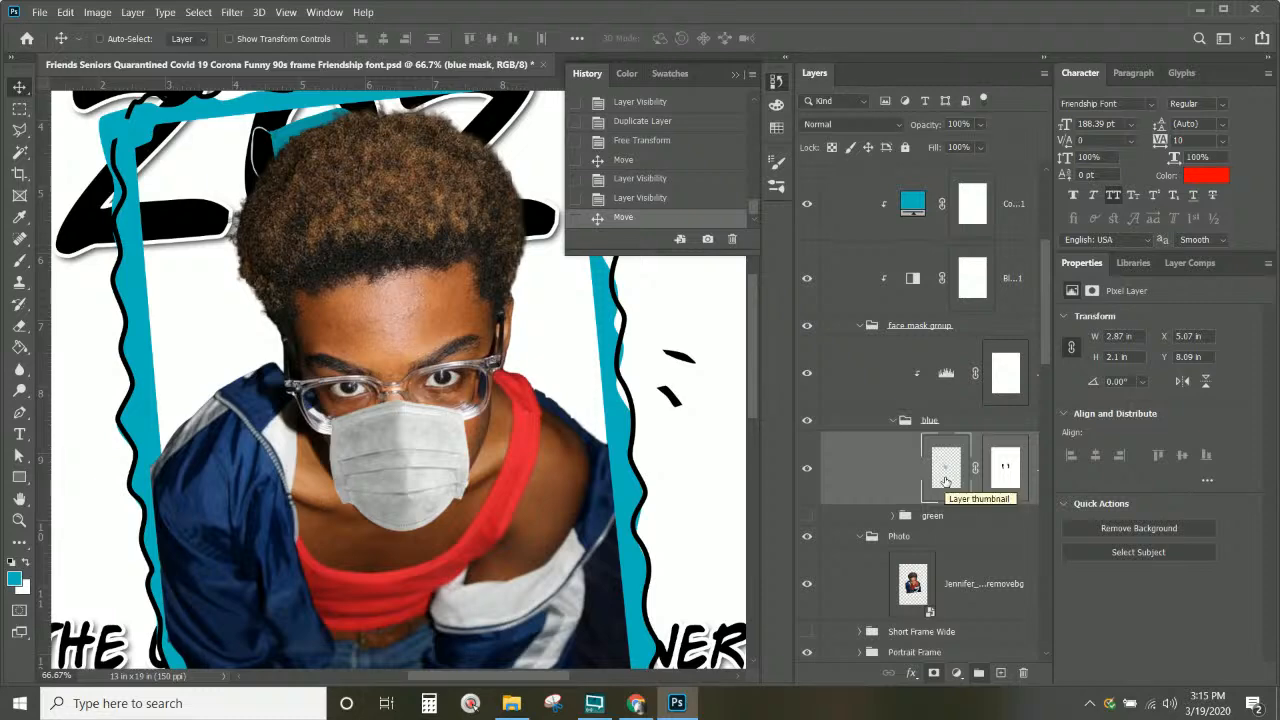
scroll(434, 489, up, 3)
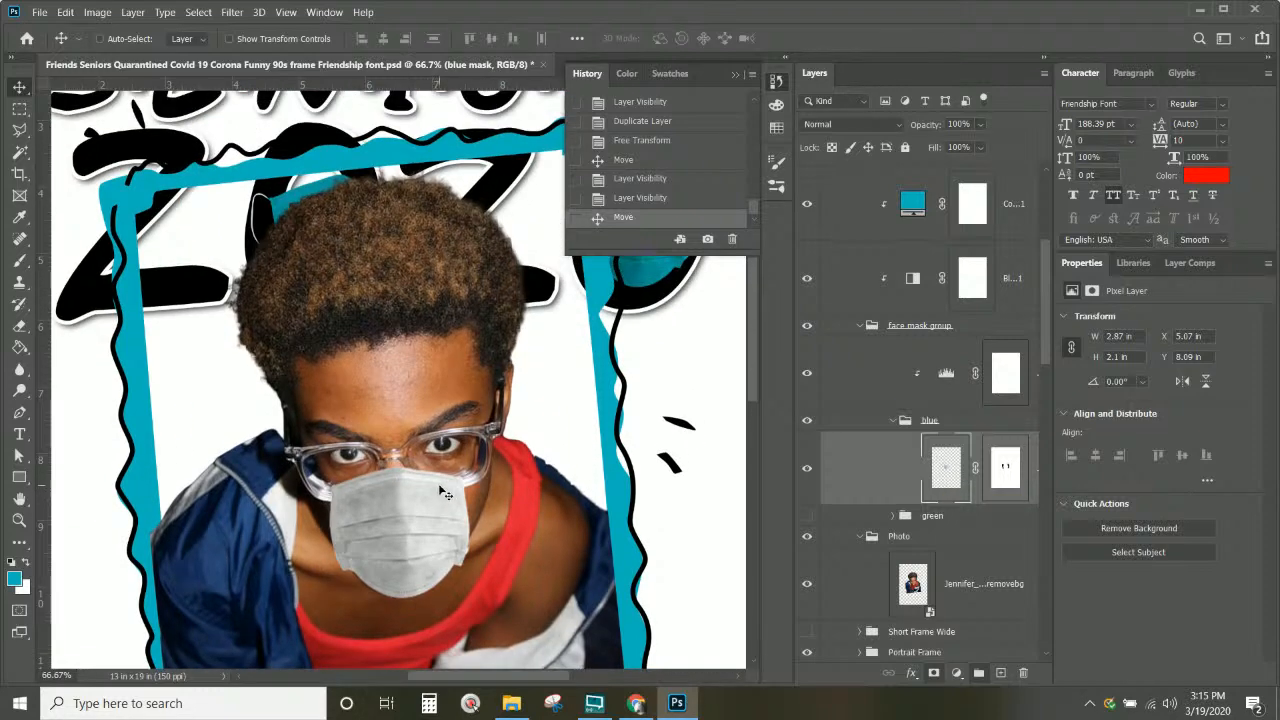
scroll(438, 483, down, 3)
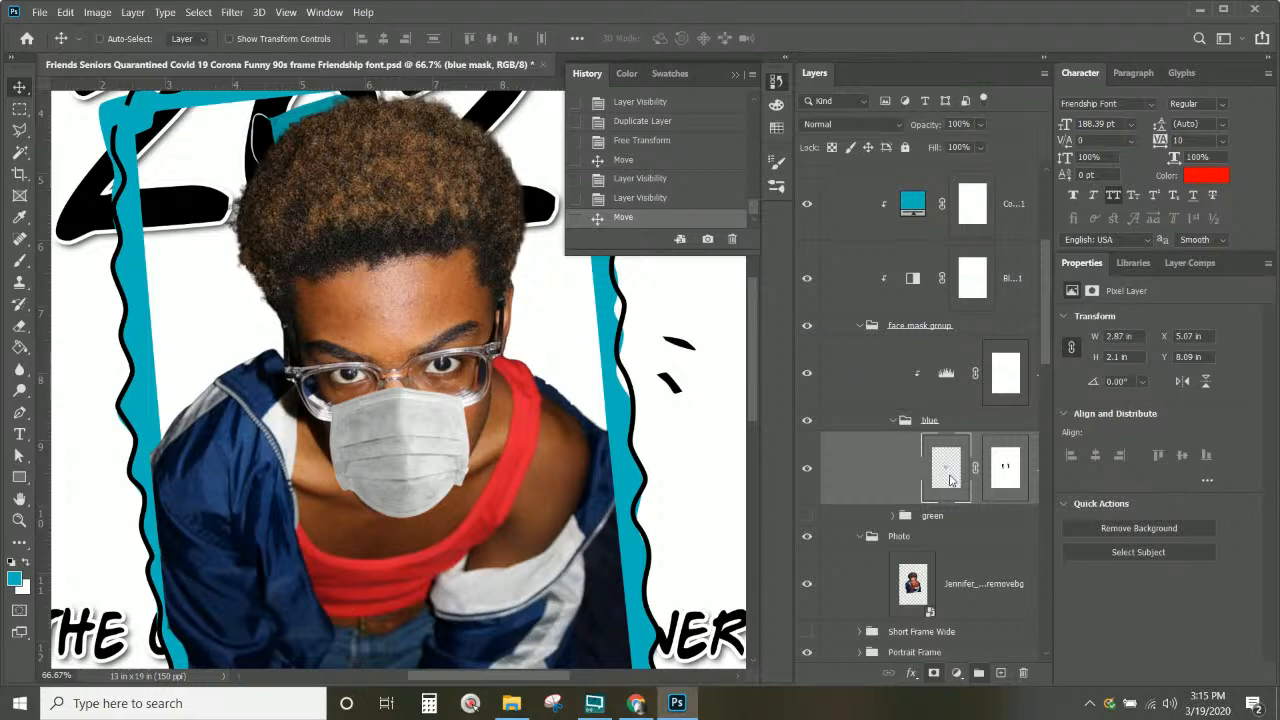
right_click(948, 482)
click(1011, 522)
right_click(1027, 500)
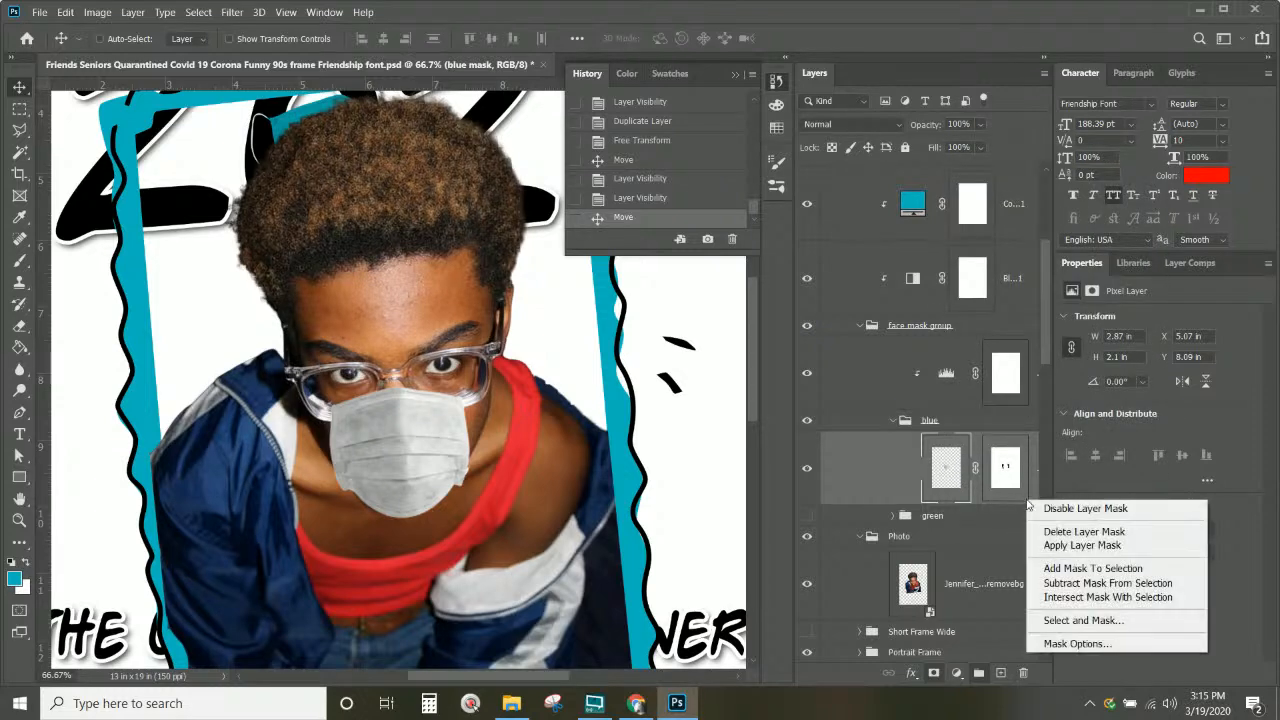
click(1044, 464)
right_click(1040, 464)
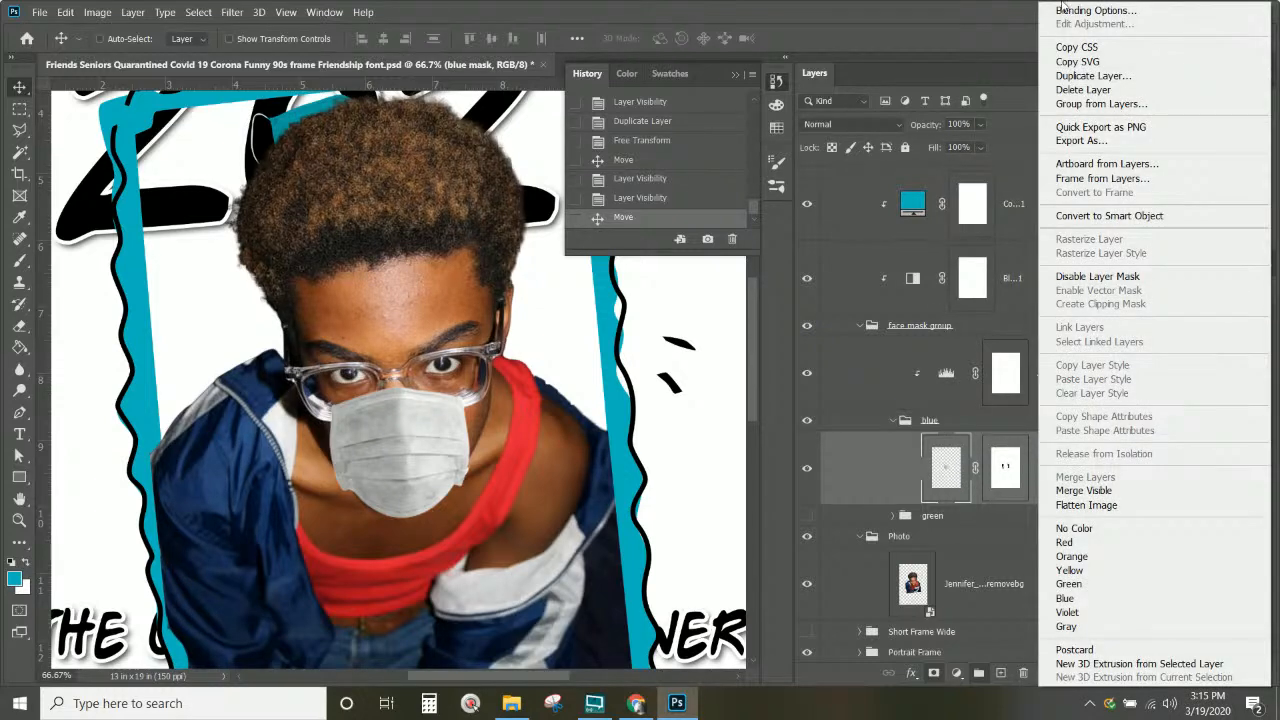
click(1076, 76)
key(Return)
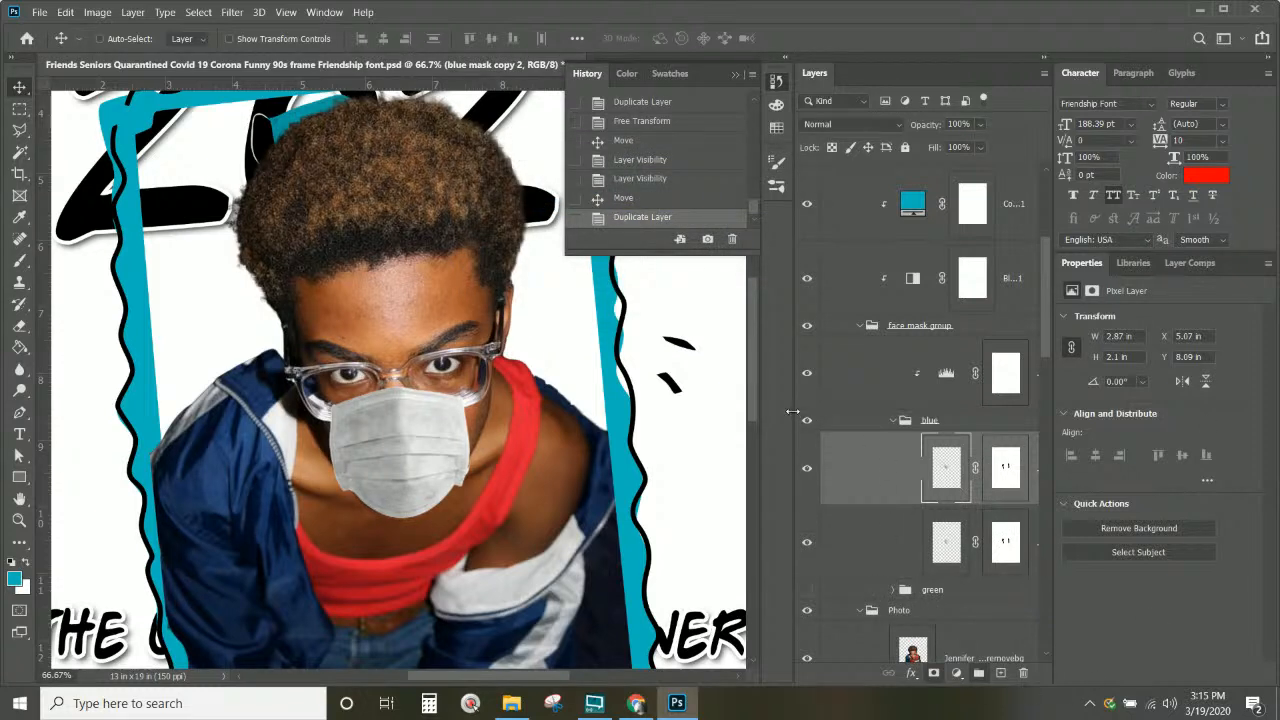
drag(792, 411, 774, 411)
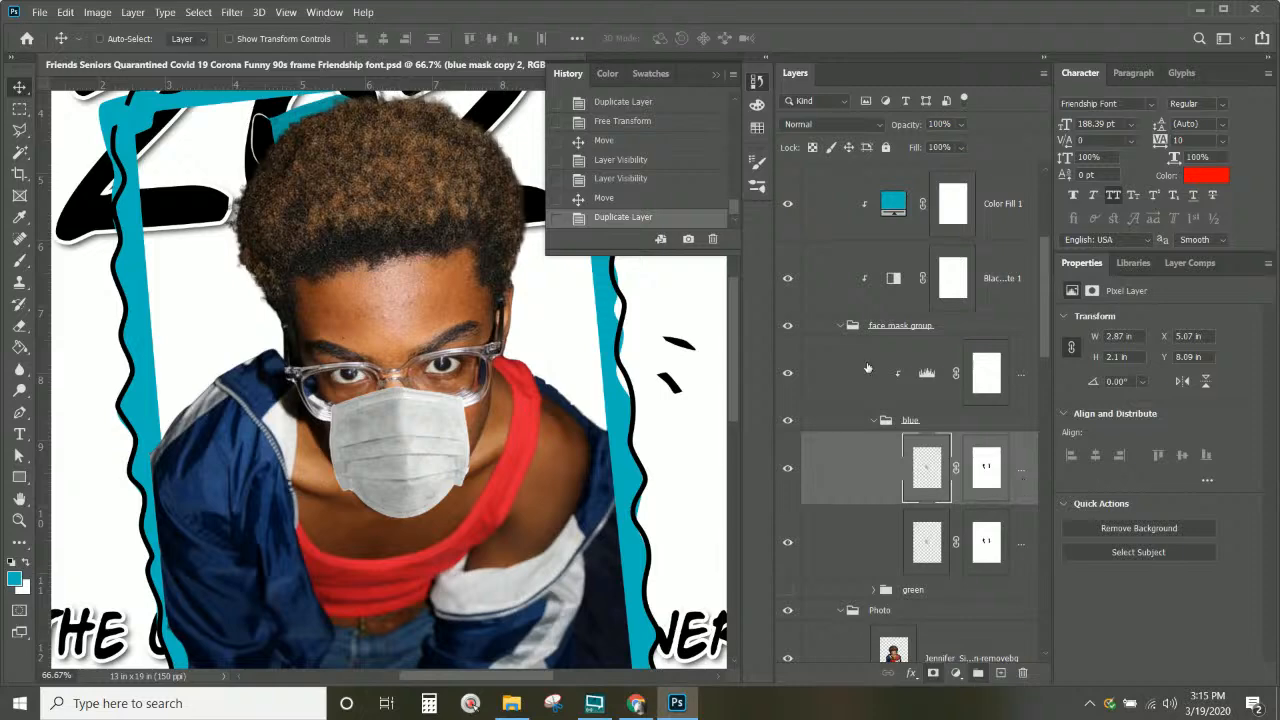
Step: Try a warp on the mask, cancel it, and hide the original blue mask layer
click(65, 12)
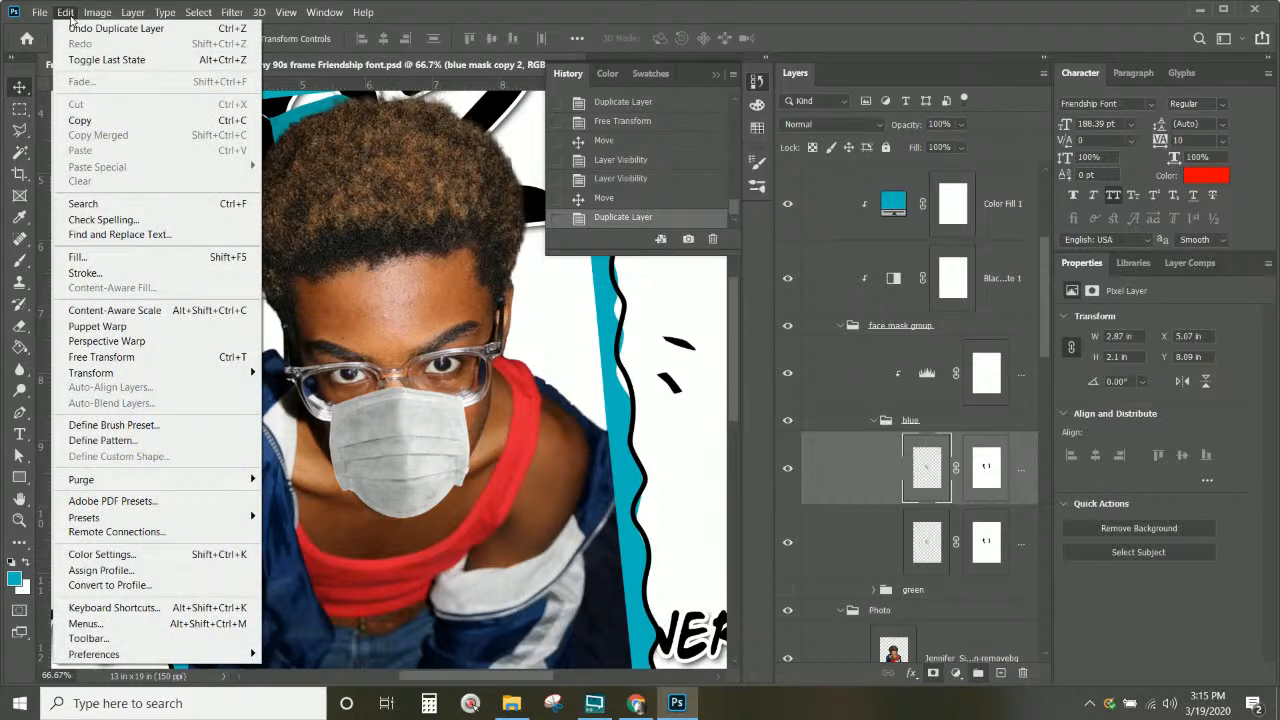
mouse_move(190, 378)
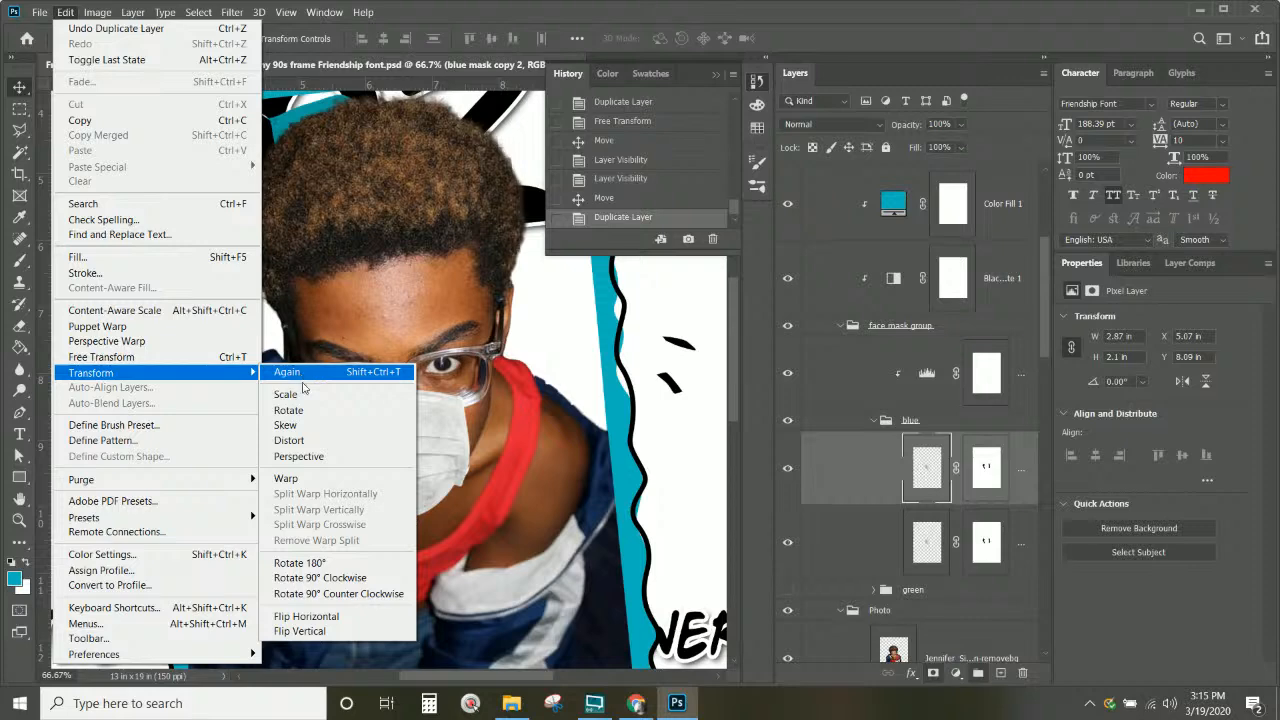
click(286, 478)
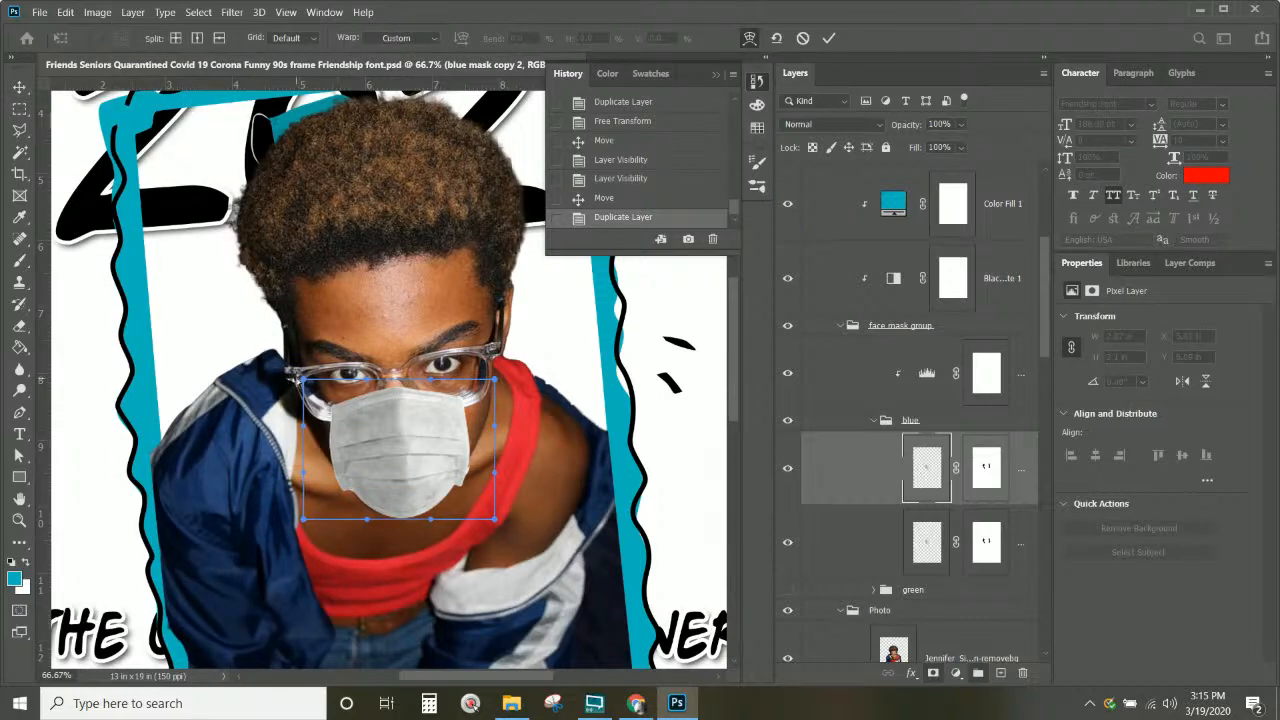
drag(305, 522, 787, 545)
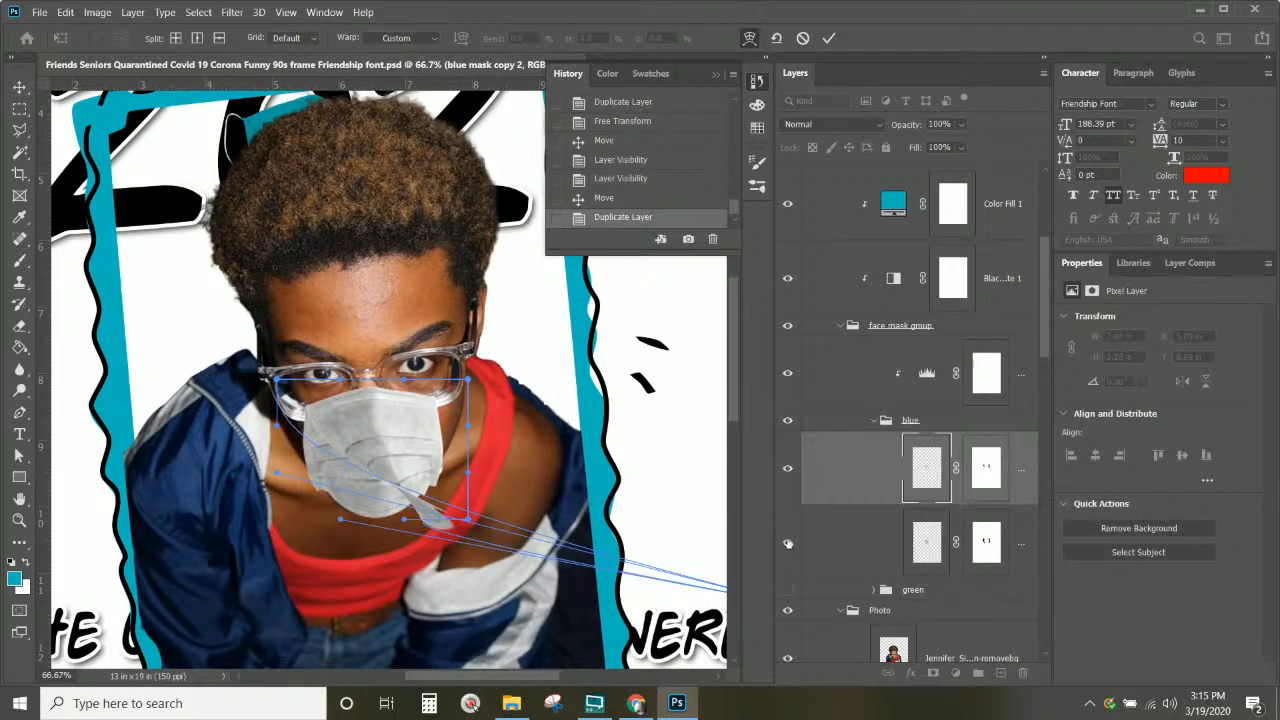
key(Escape)
click(788, 542)
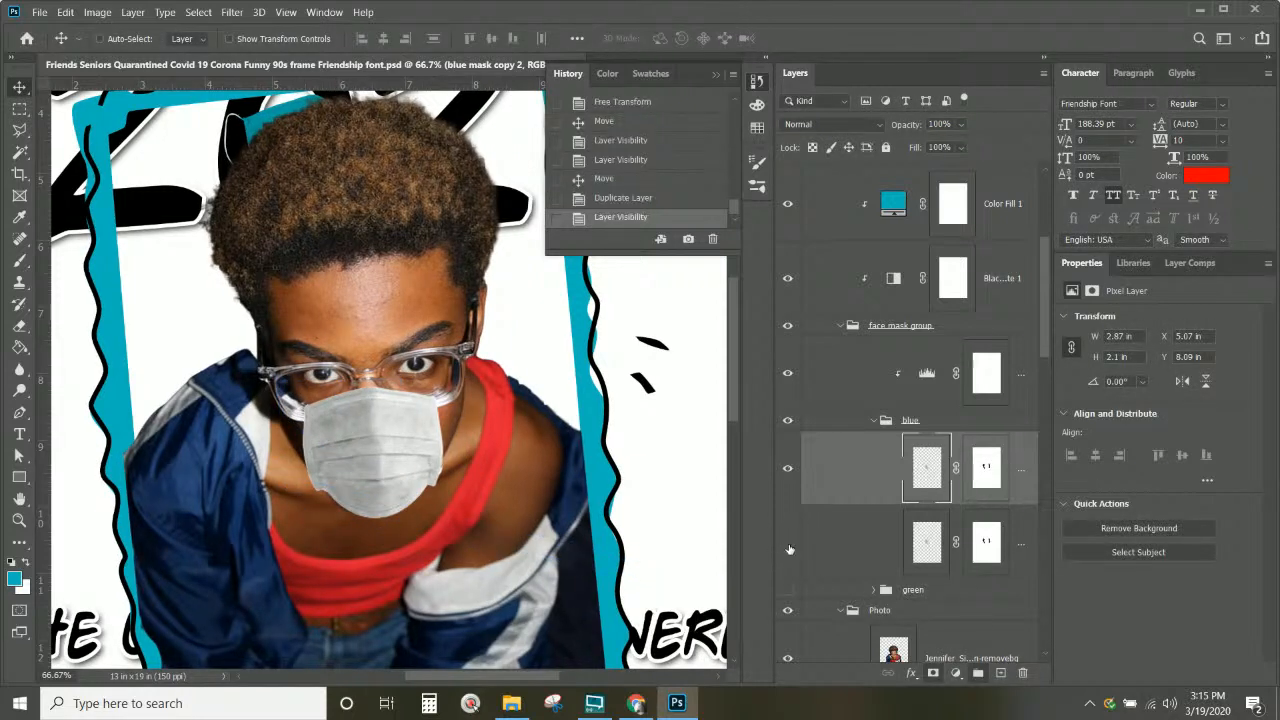
click(97, 13)
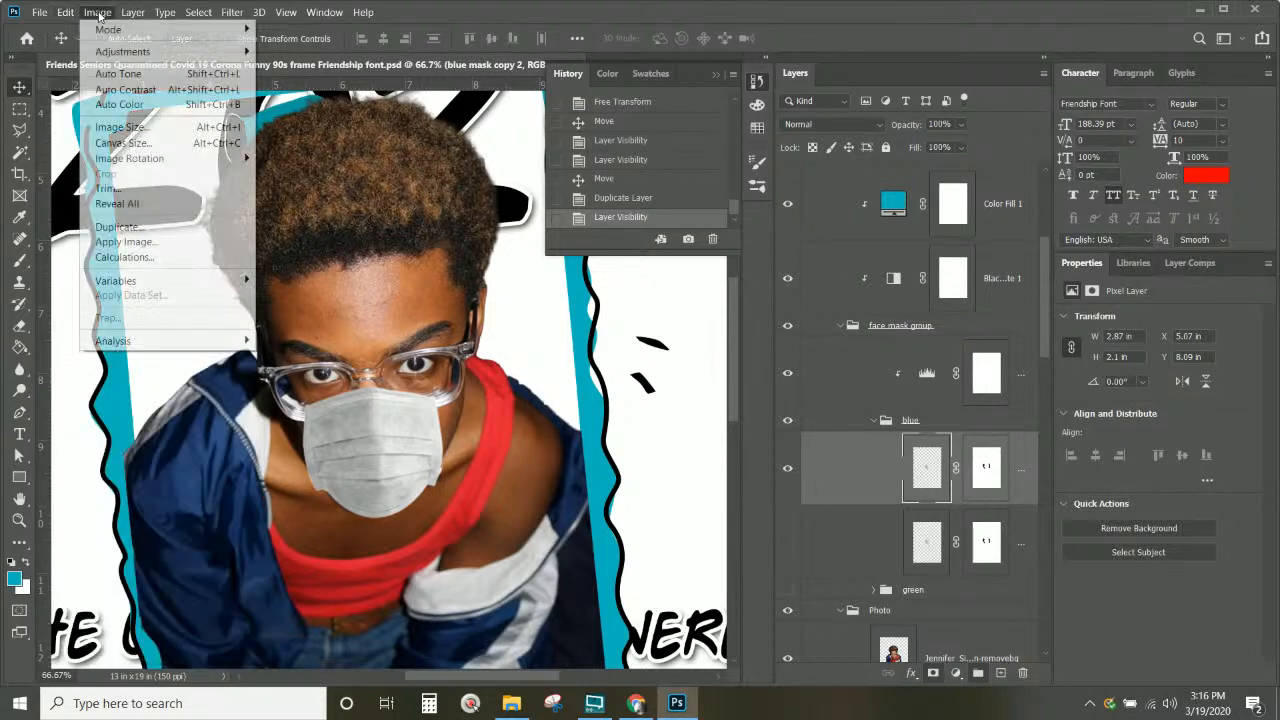
Step: Warp the copied mask to taper its lower edge under the chin and lower its top corners along the glasses
mouse_move(78, 13)
mouse_move(130, 372)
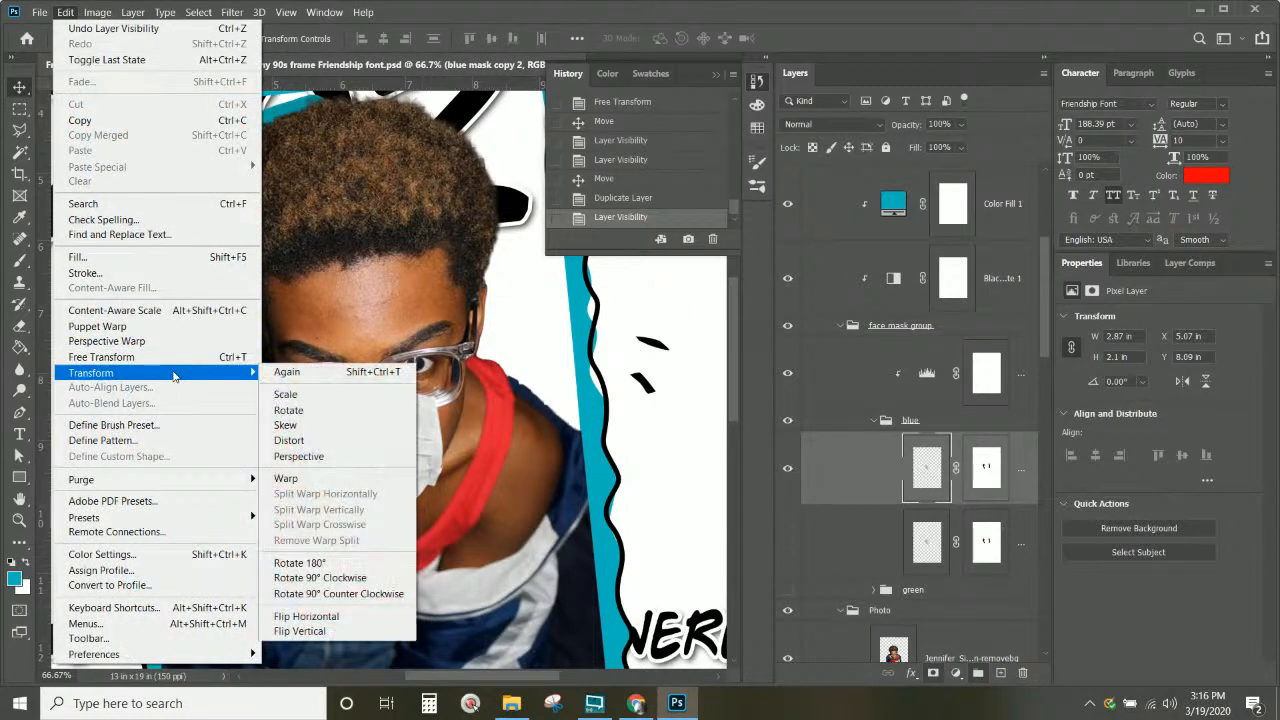
click(325, 480)
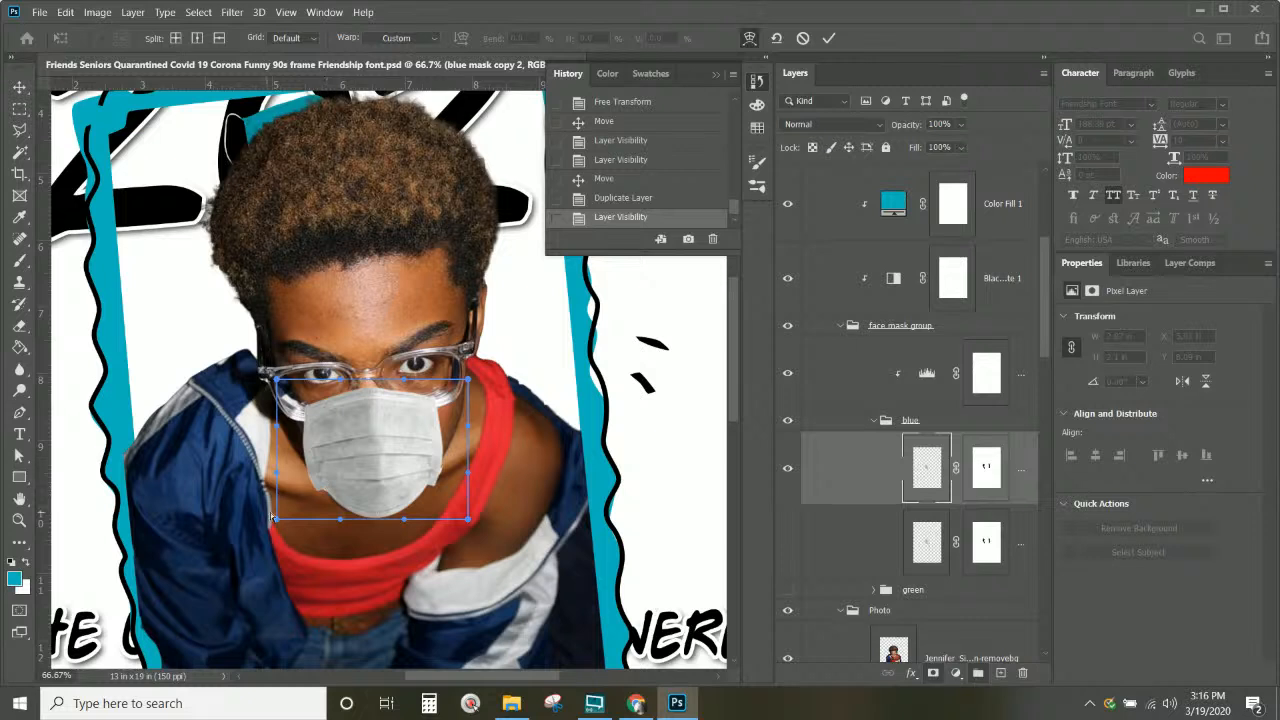
drag(279, 520, 344, 521)
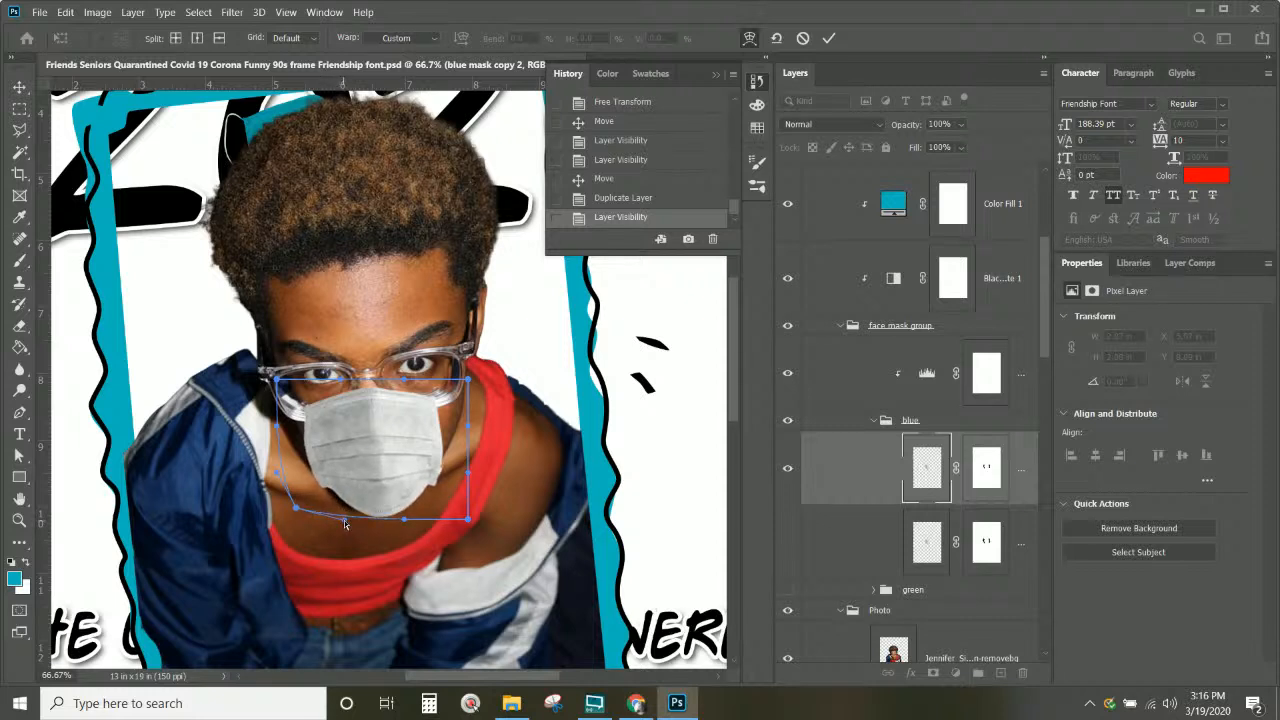
drag(472, 522, 452, 515)
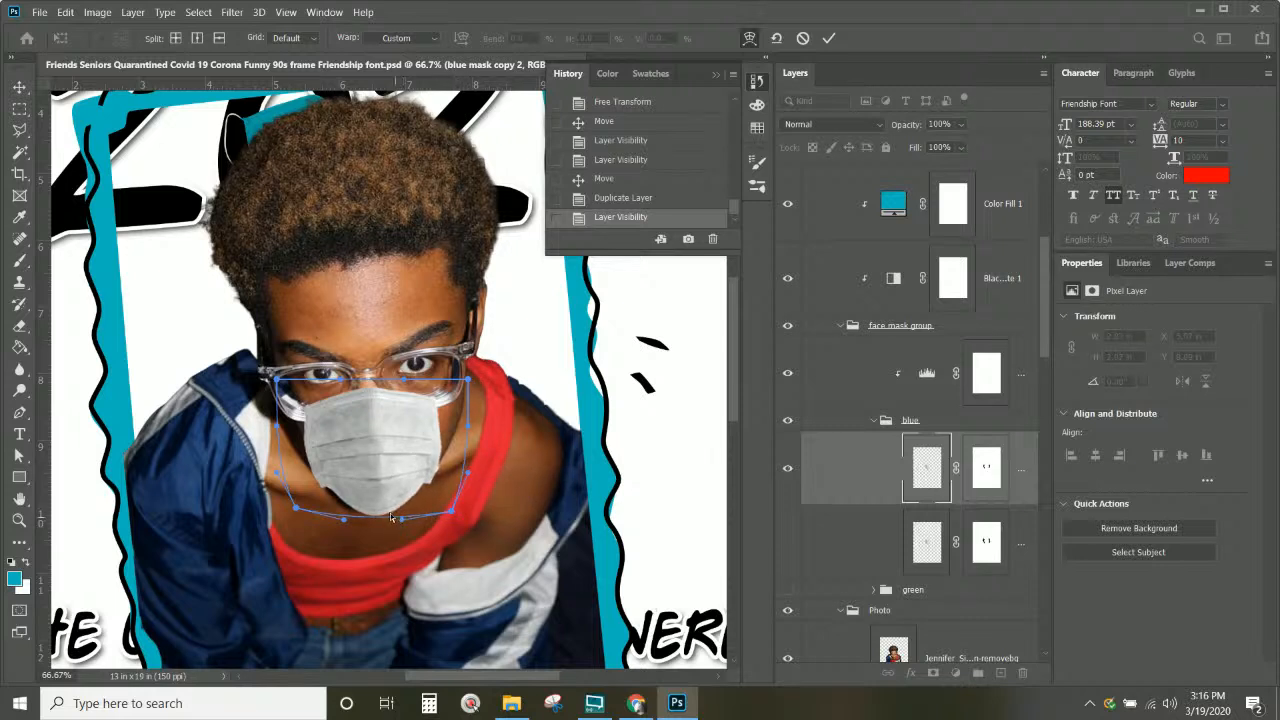
mouse_move(390, 517)
mouse_down()
mouse_move(338, 521)
mouse_move(378, 523)
mouse_up()
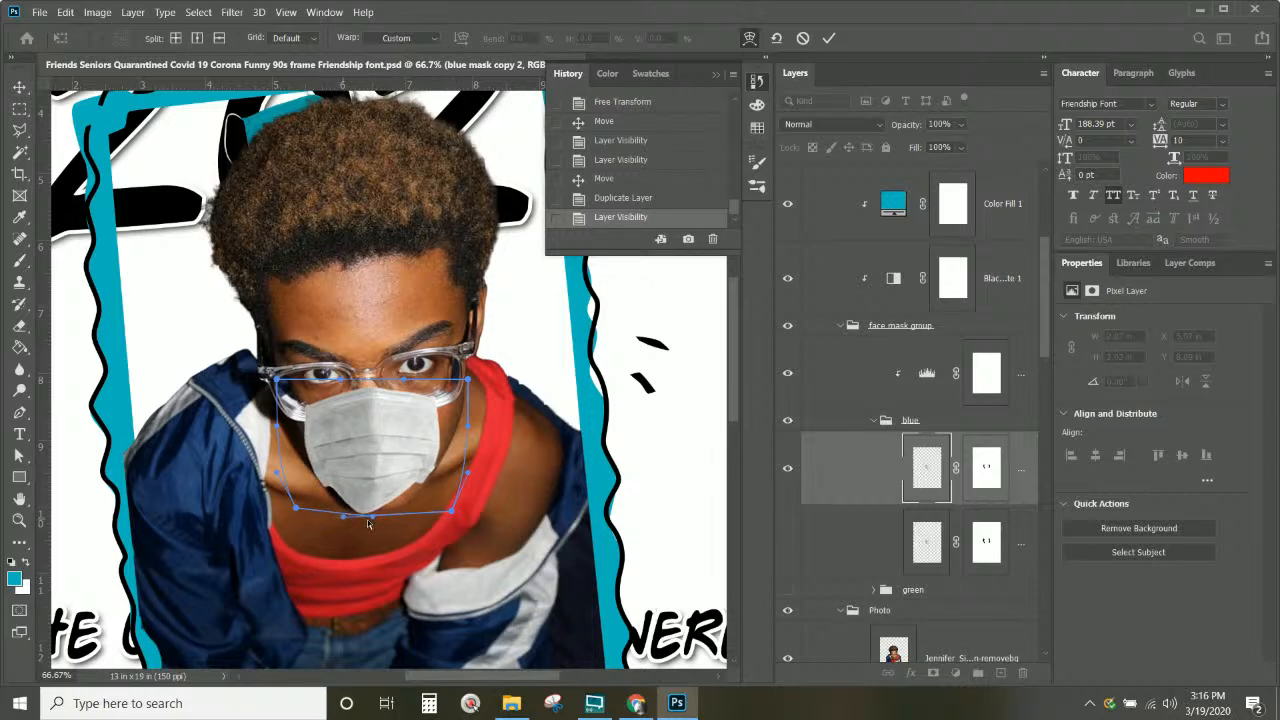
drag(367, 520, 381, 526)
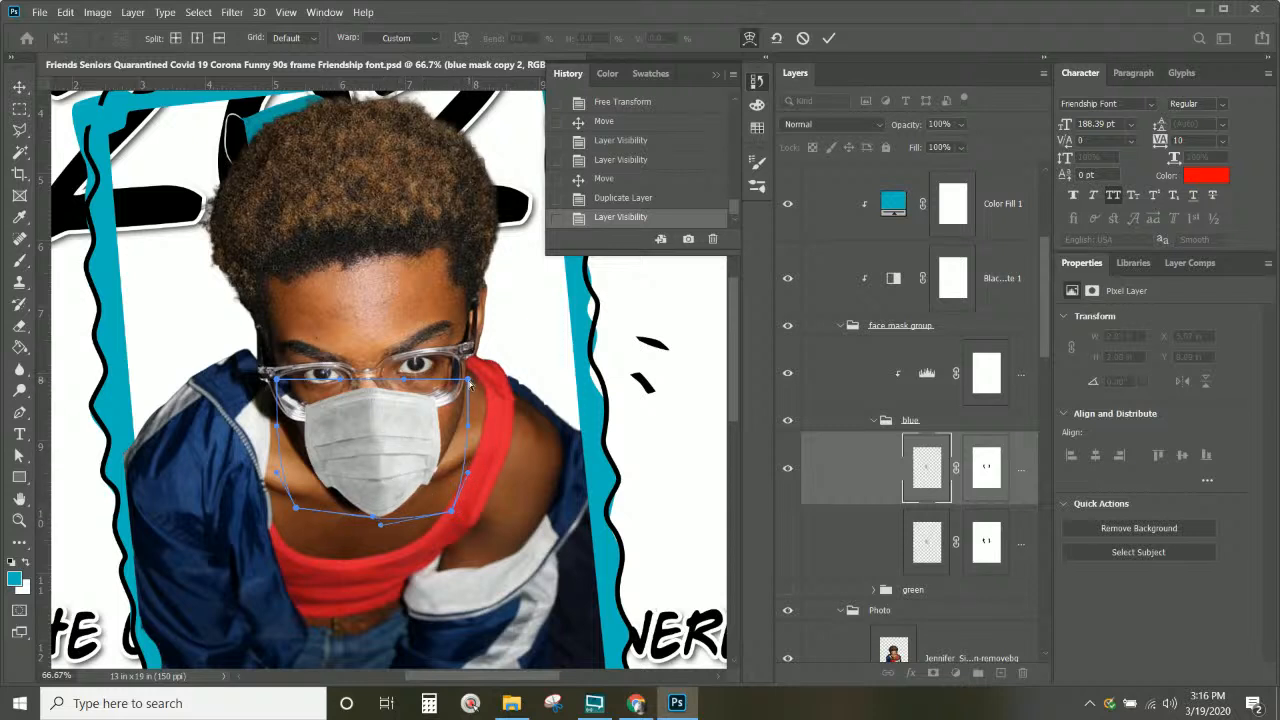
drag(469, 381, 466, 393)
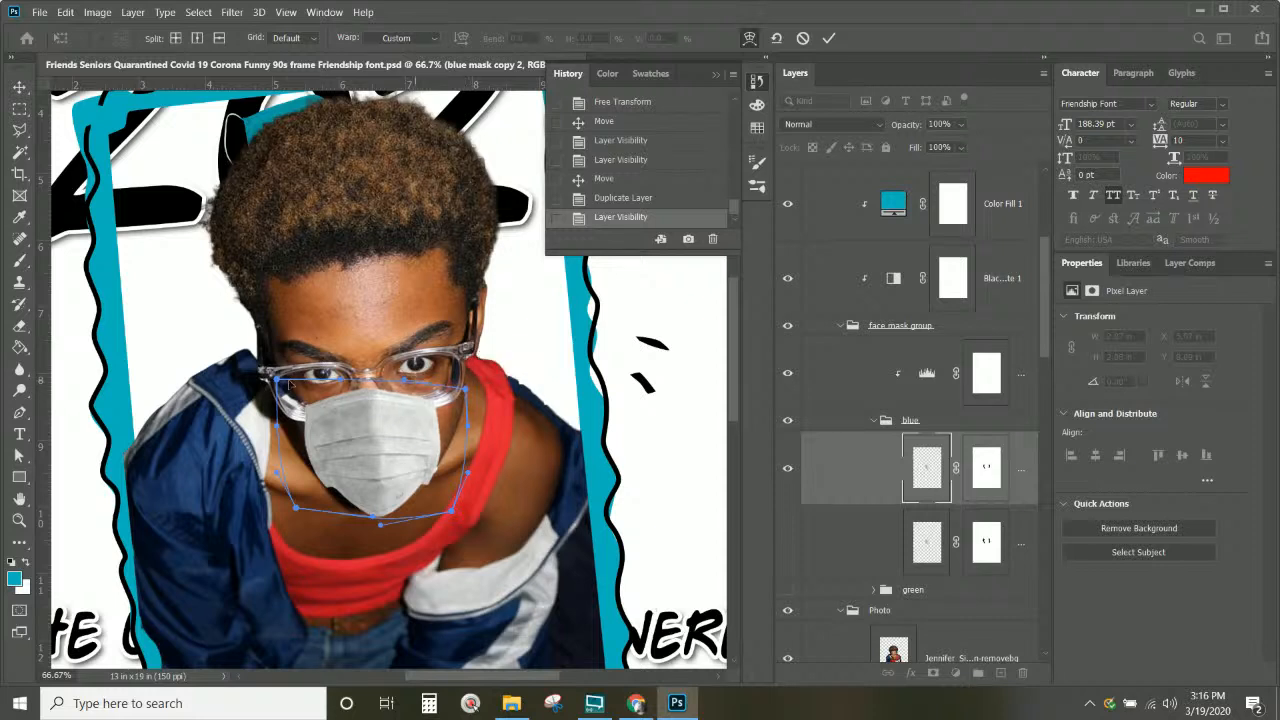
drag(276, 379, 287, 409)
drag(285, 404, 285, 404)
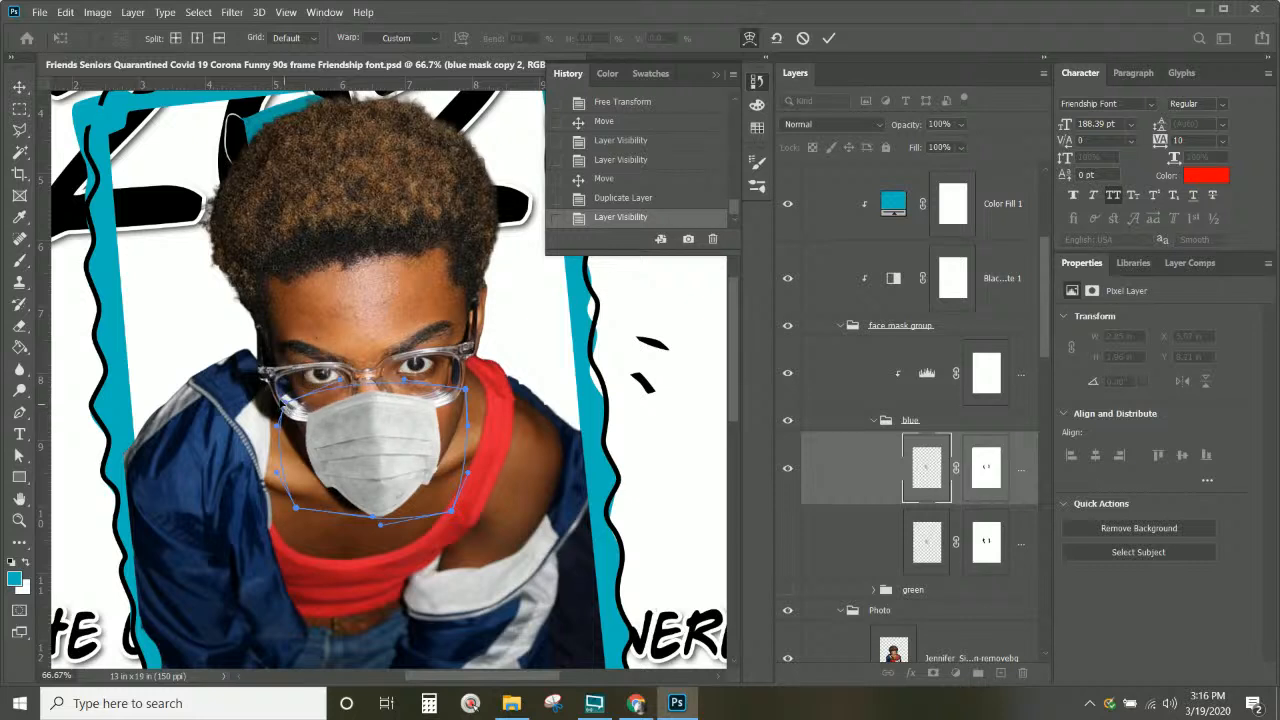
key(Return)
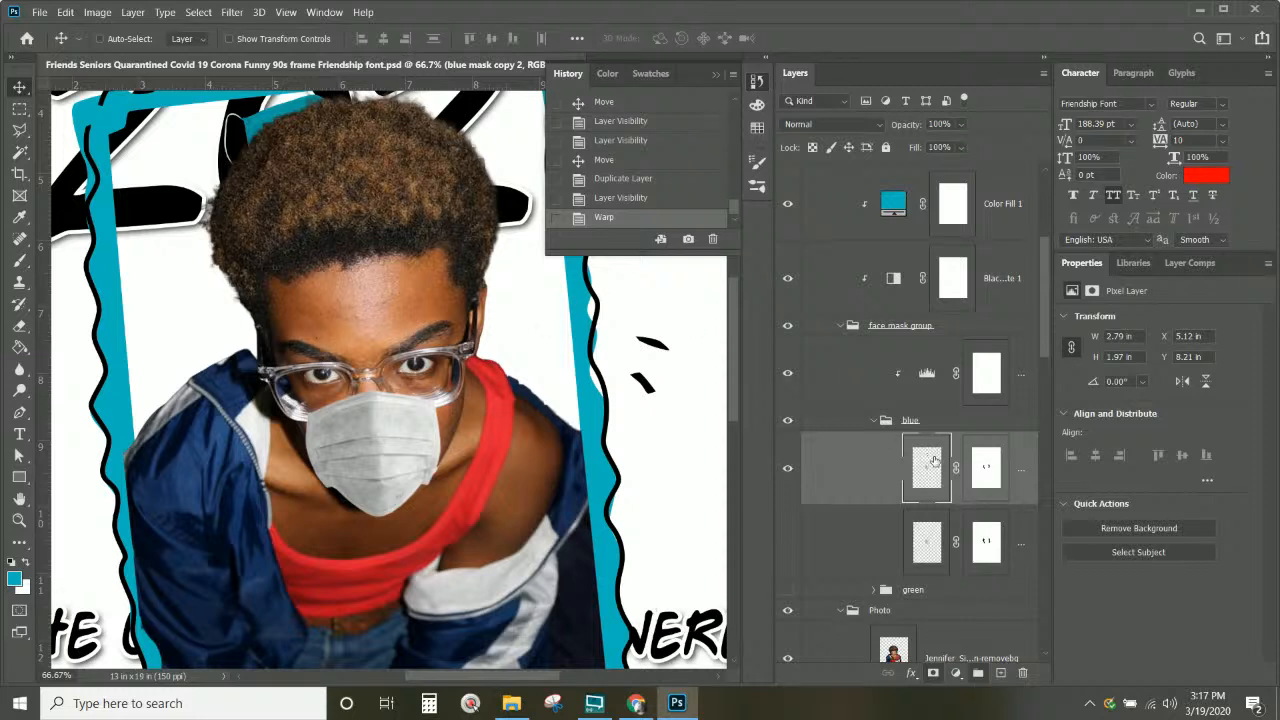
click(987, 472)
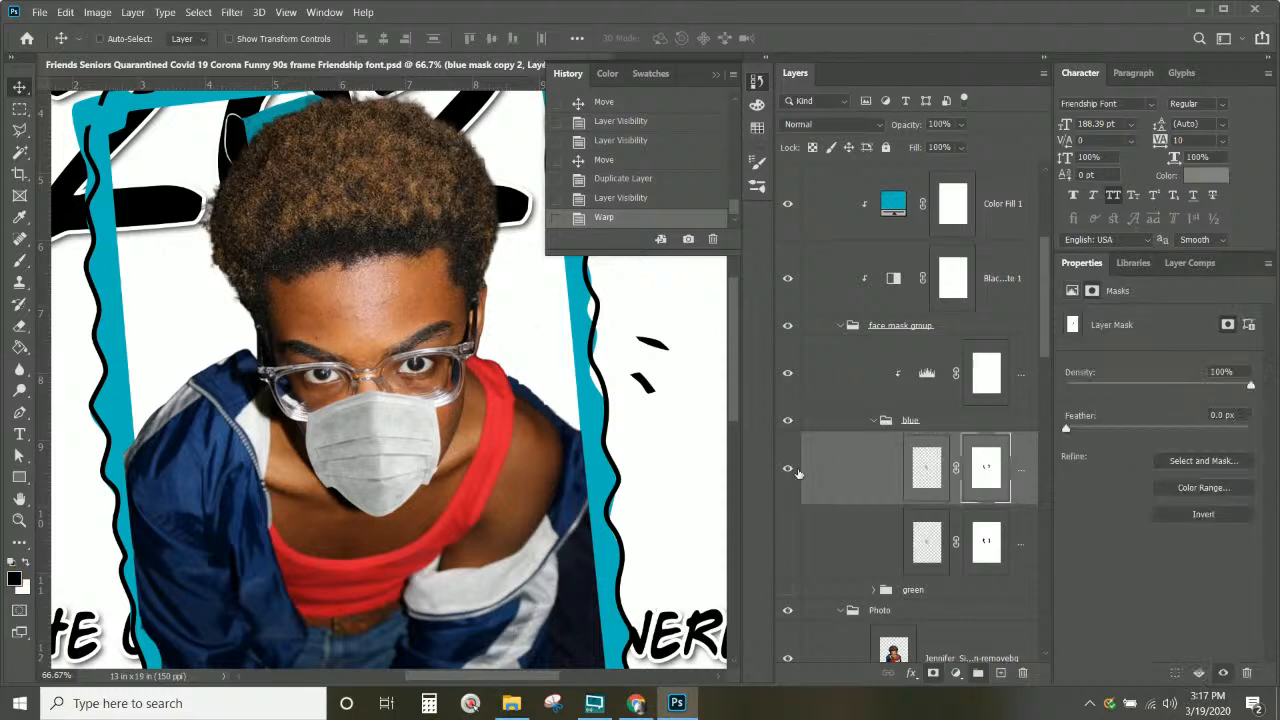
right_click(986, 477)
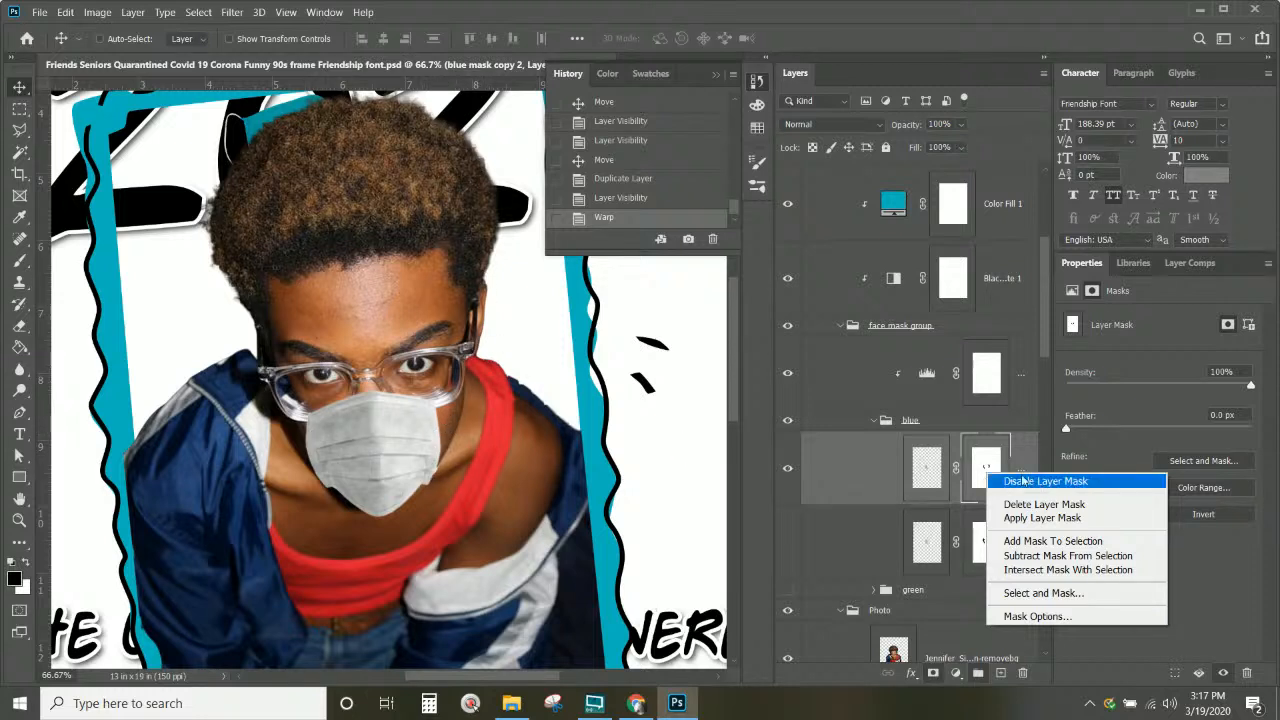
click(984, 472)
right_click(984, 477)
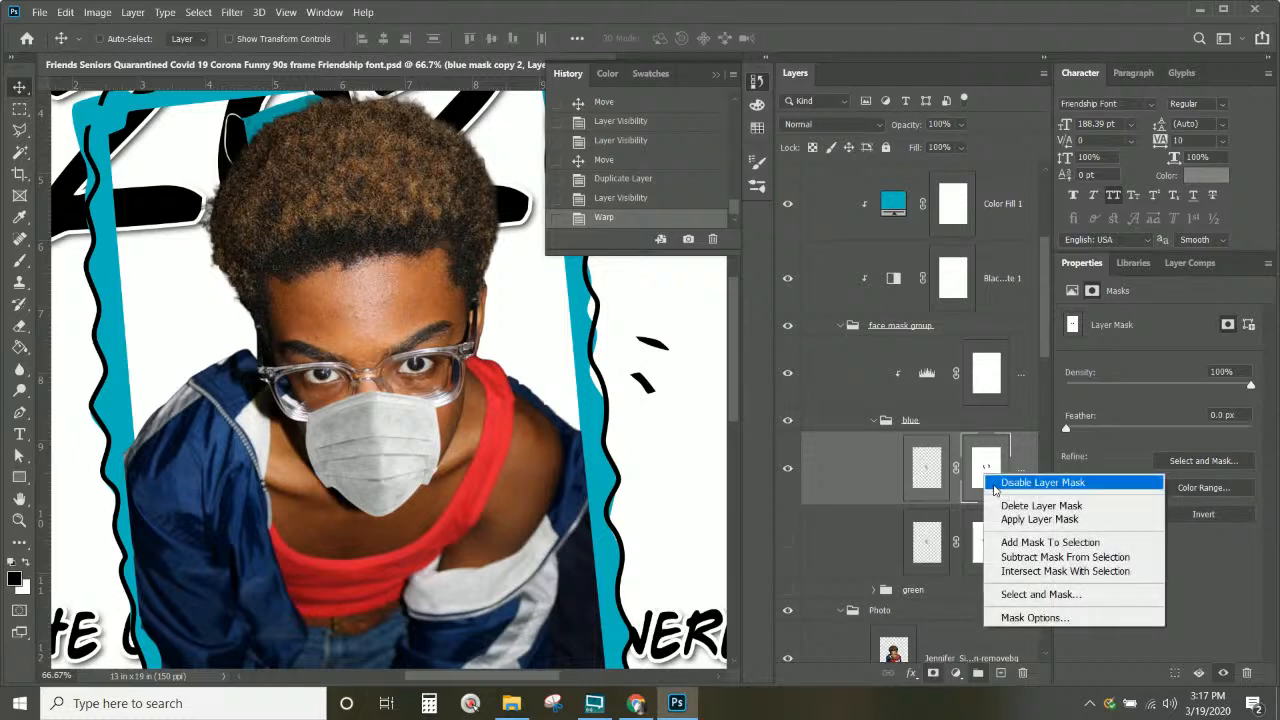
click(998, 485)
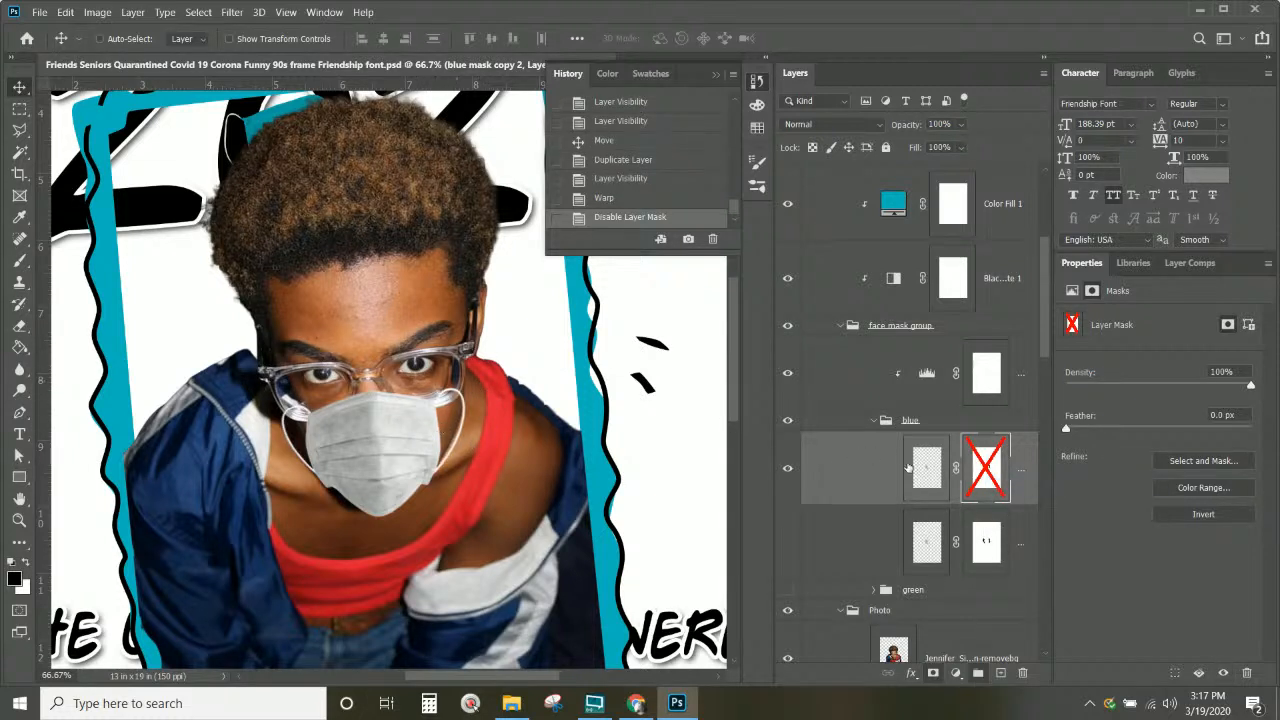
right_click(988, 472)
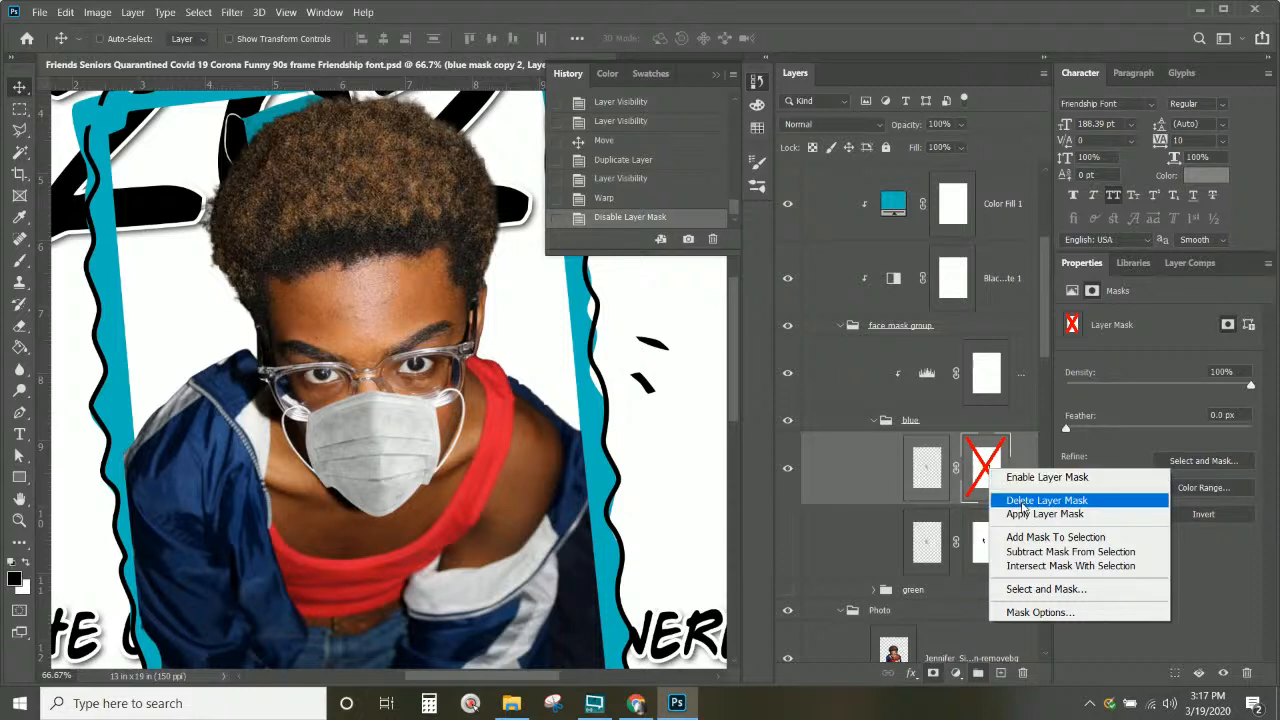
click(1022, 479)
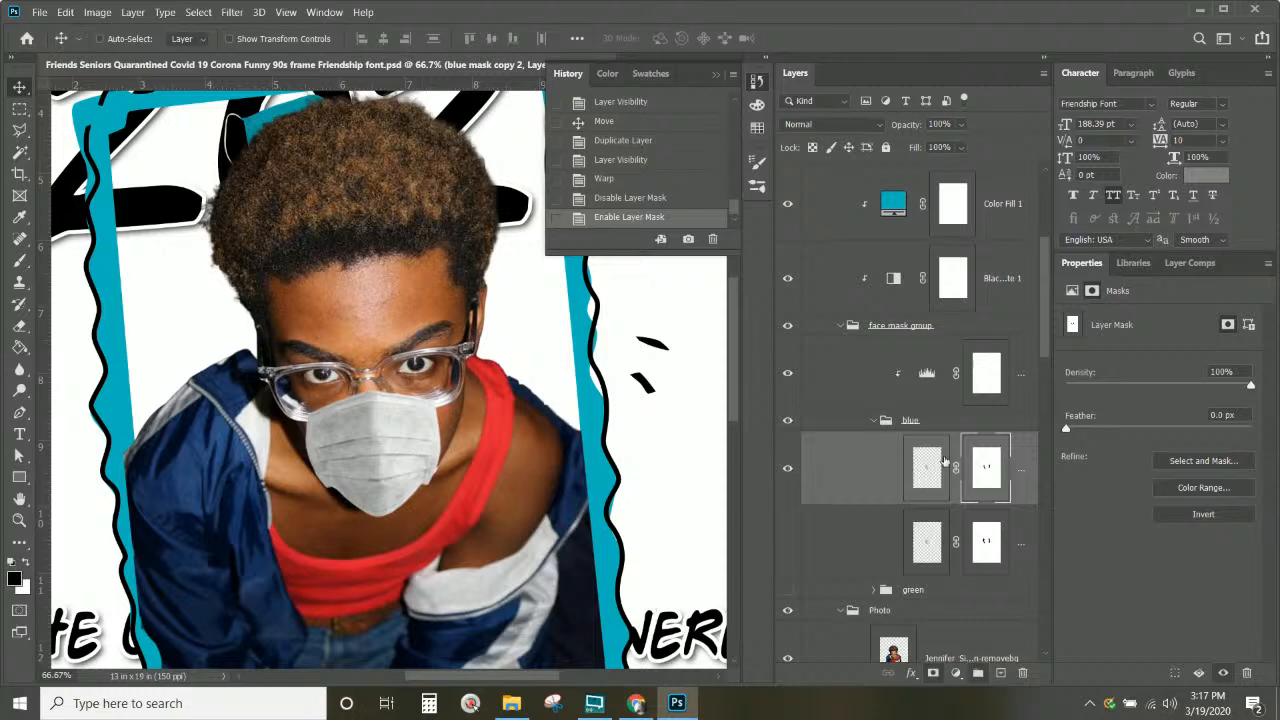
click(787, 469)
click(787, 469)
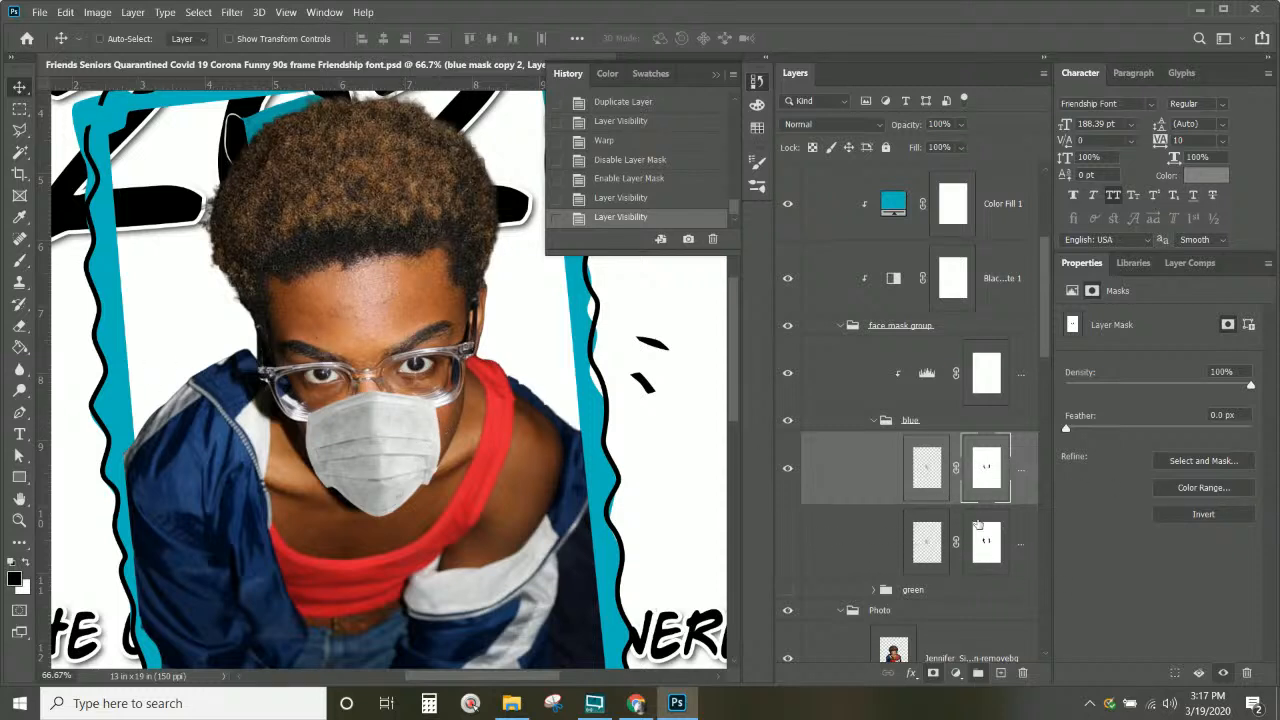
Step: Lower the face mask layer to 62% opacity, zoom in on the glasses, and set black as foreground
click(19, 262)
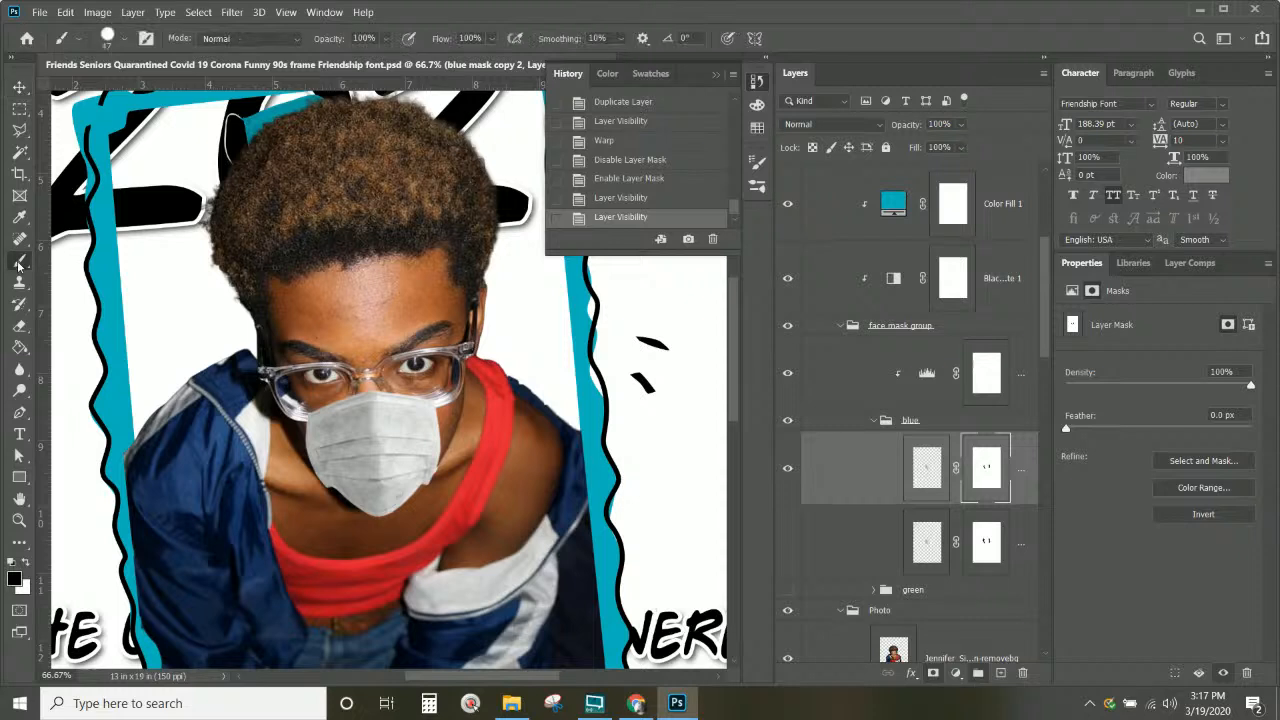
click(960, 124)
click(950, 146)
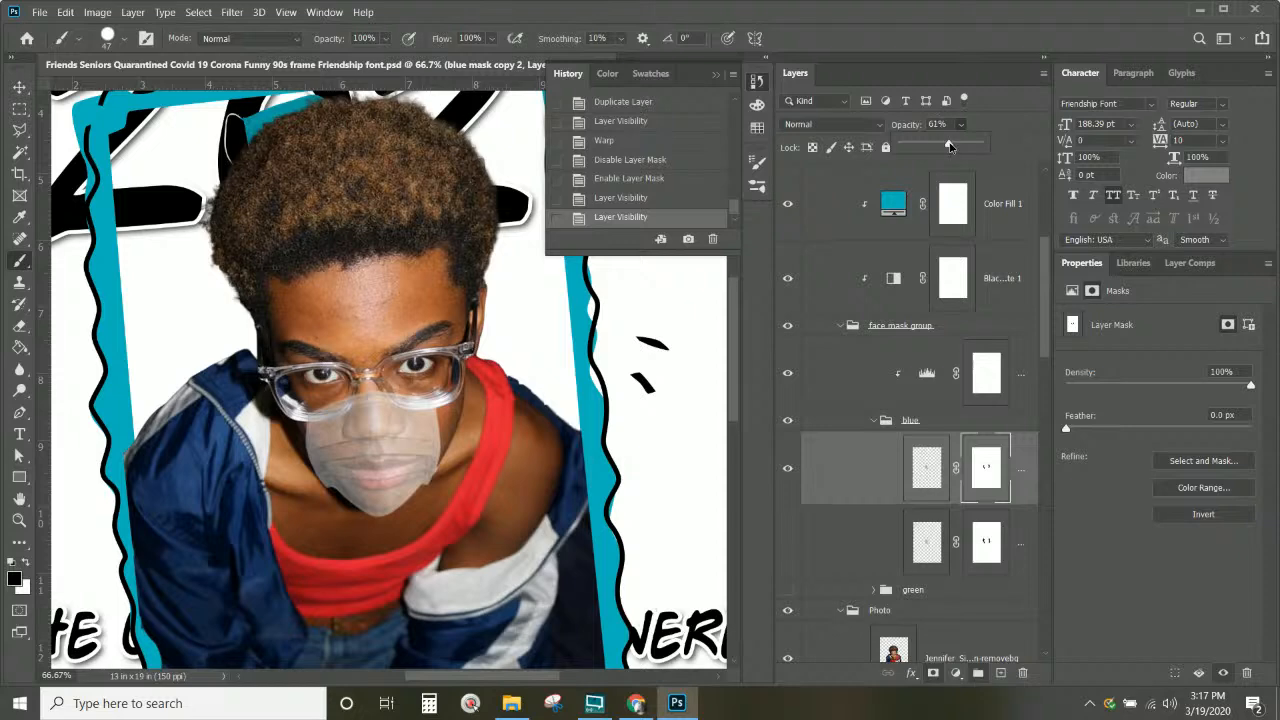
key(ctrl+1)
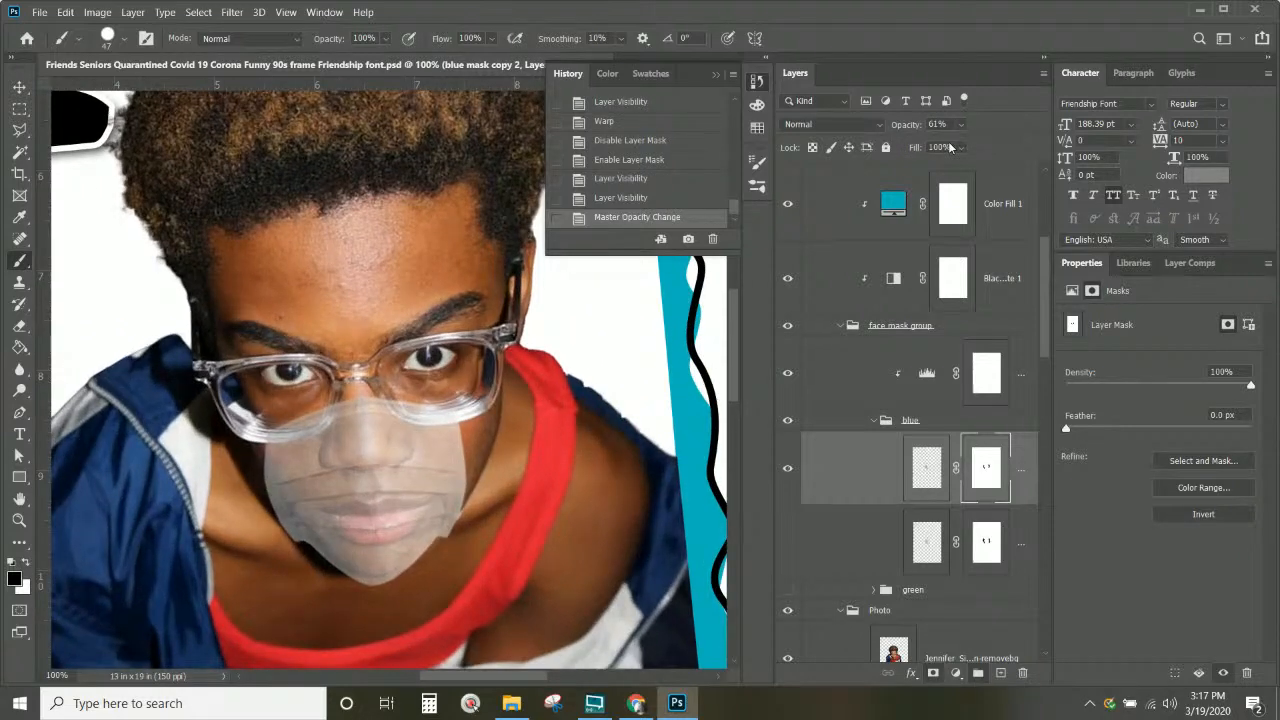
key(ctrl+plus)
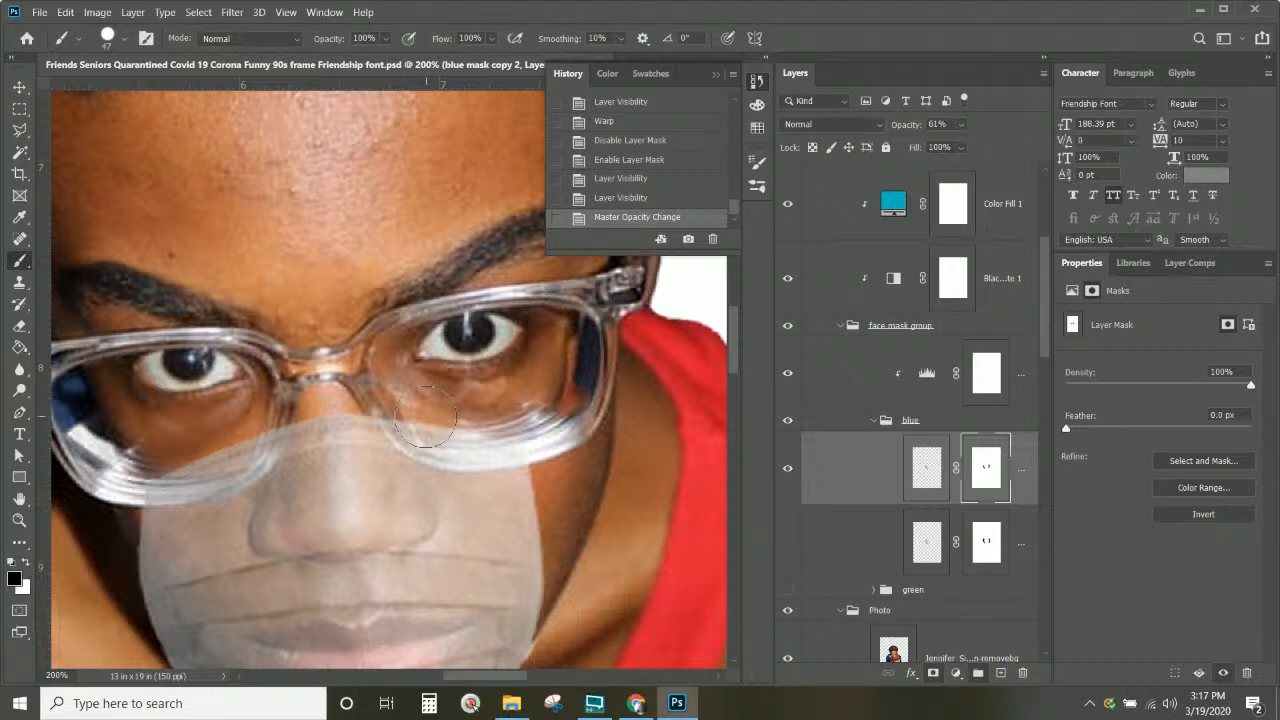
click(14, 578)
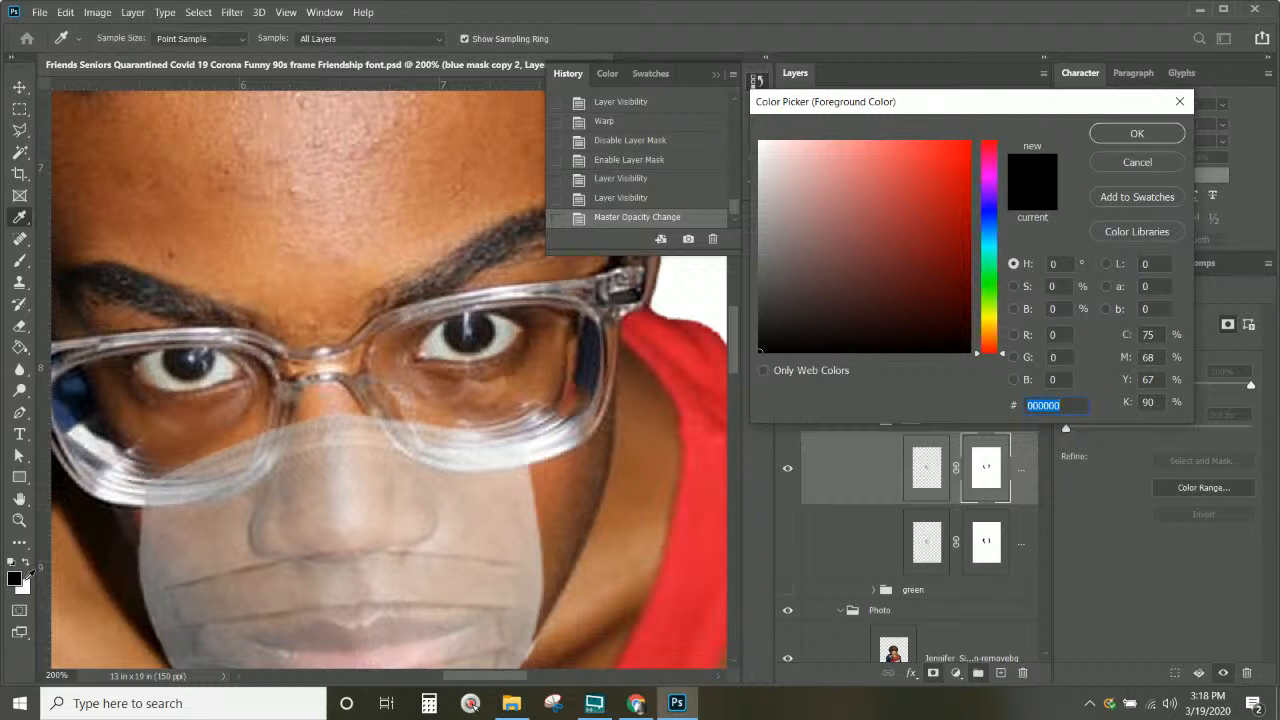
click(19, 267)
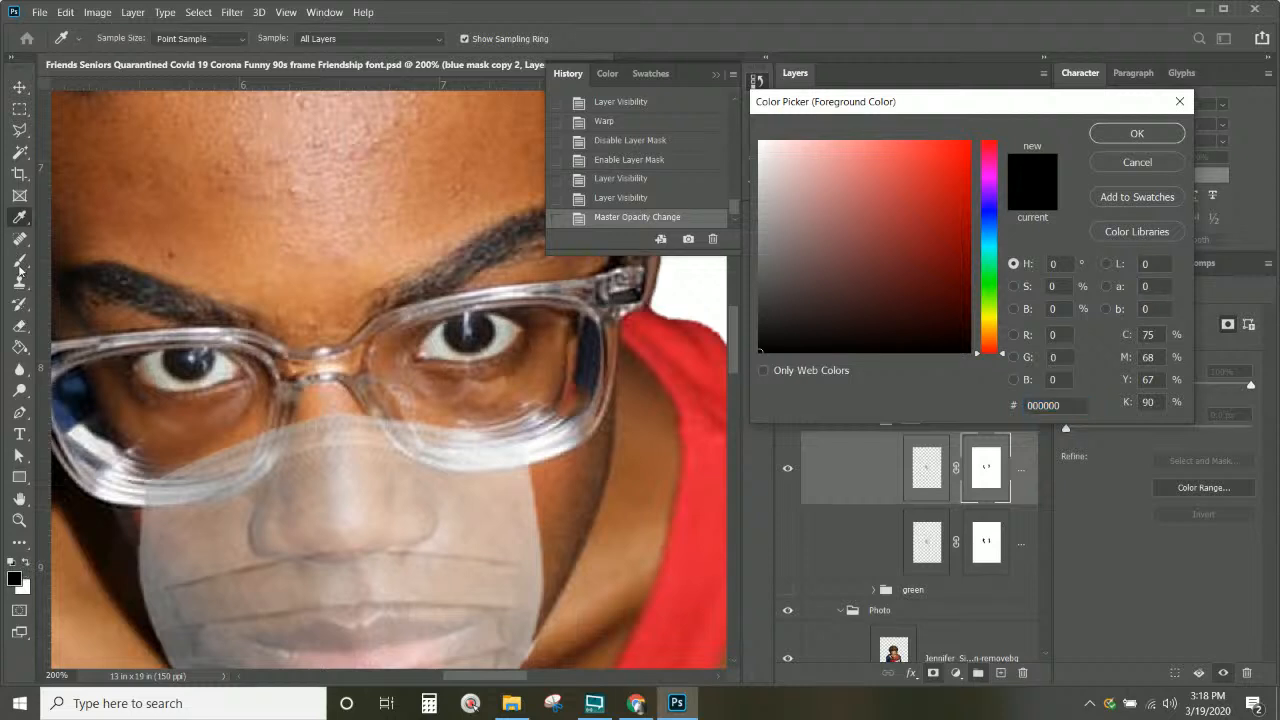
click(1118, 165)
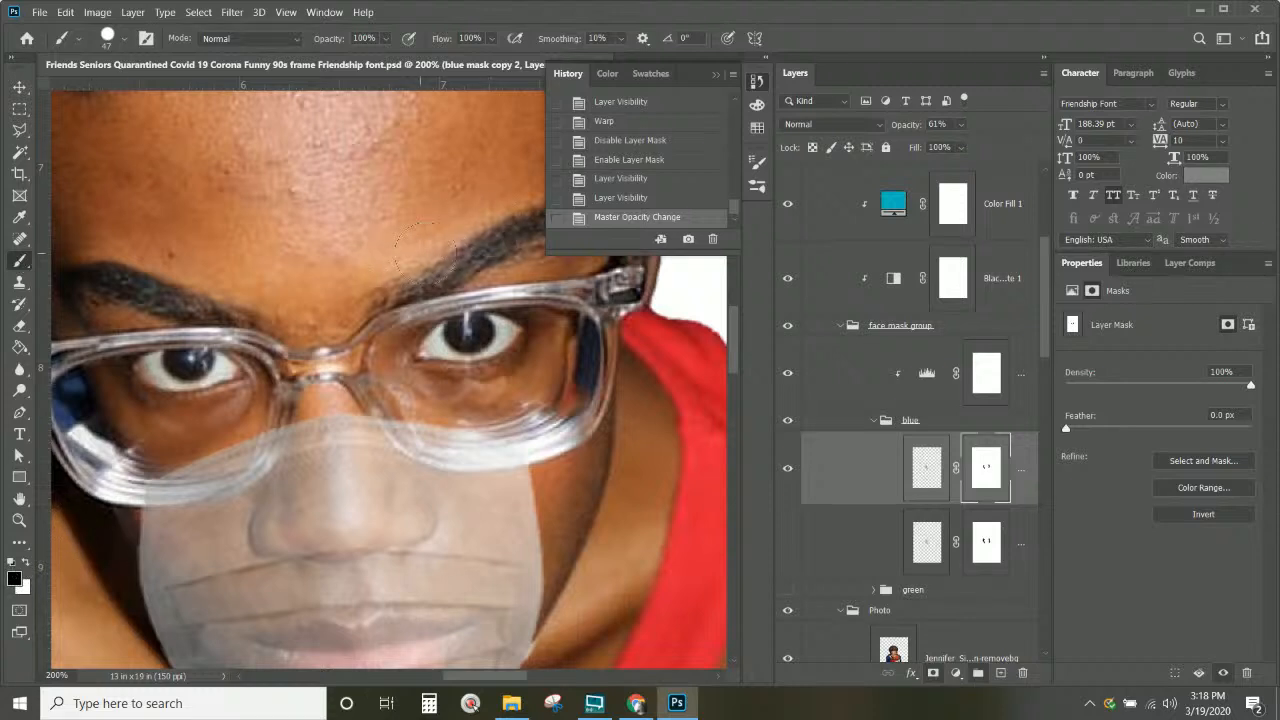
Step: Paint test strokes on the mask along the lens edges, then undo back to the 61% opacity state
drag(400, 401, 462, 421)
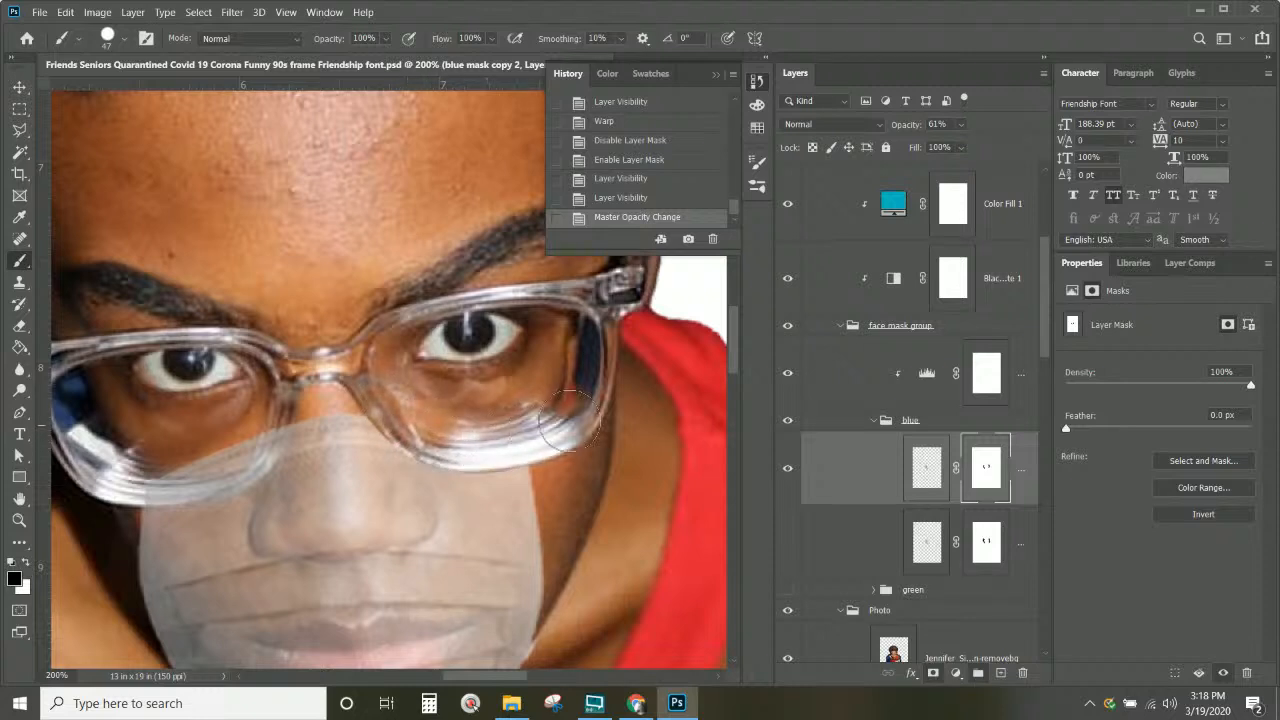
click(595, 405)
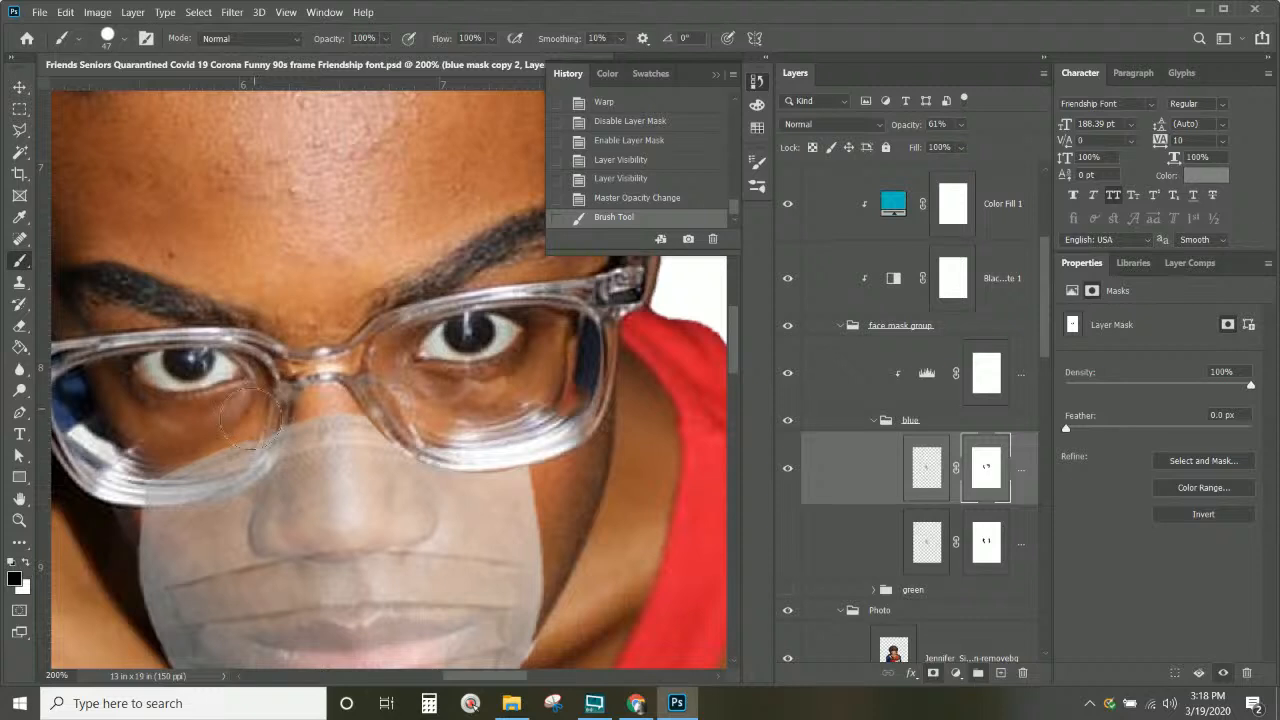
mouse_move(152, 452)
mouse_down()
mouse_move(140, 440)
mouse_move(244, 411)
mouse_up()
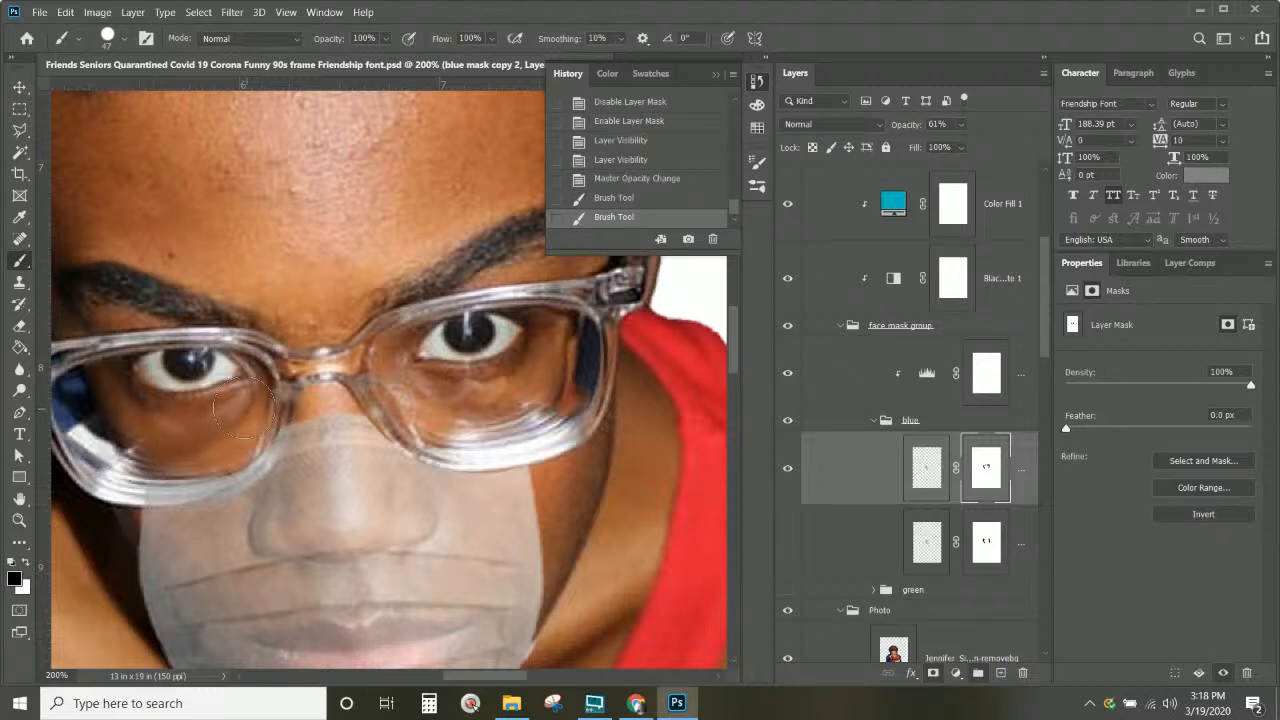
key(ctrl+z)
key(ctrl+z)
key(ctrl+z)
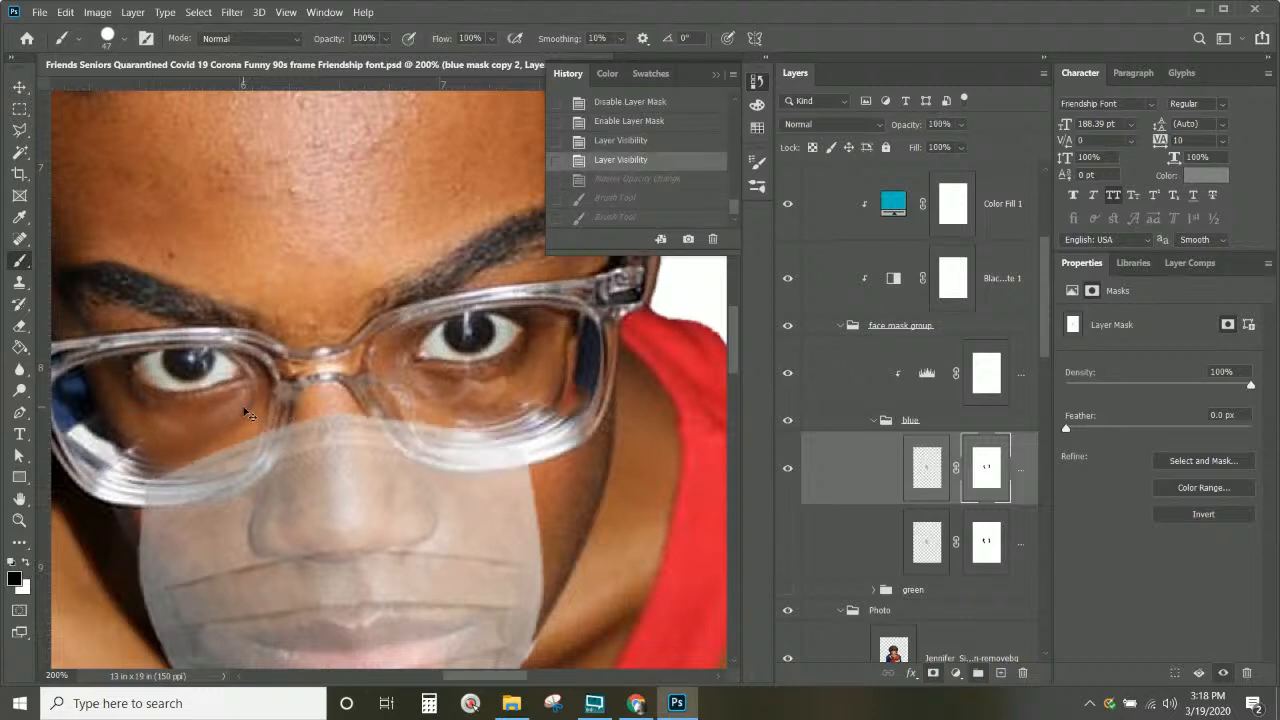
click(66, 13)
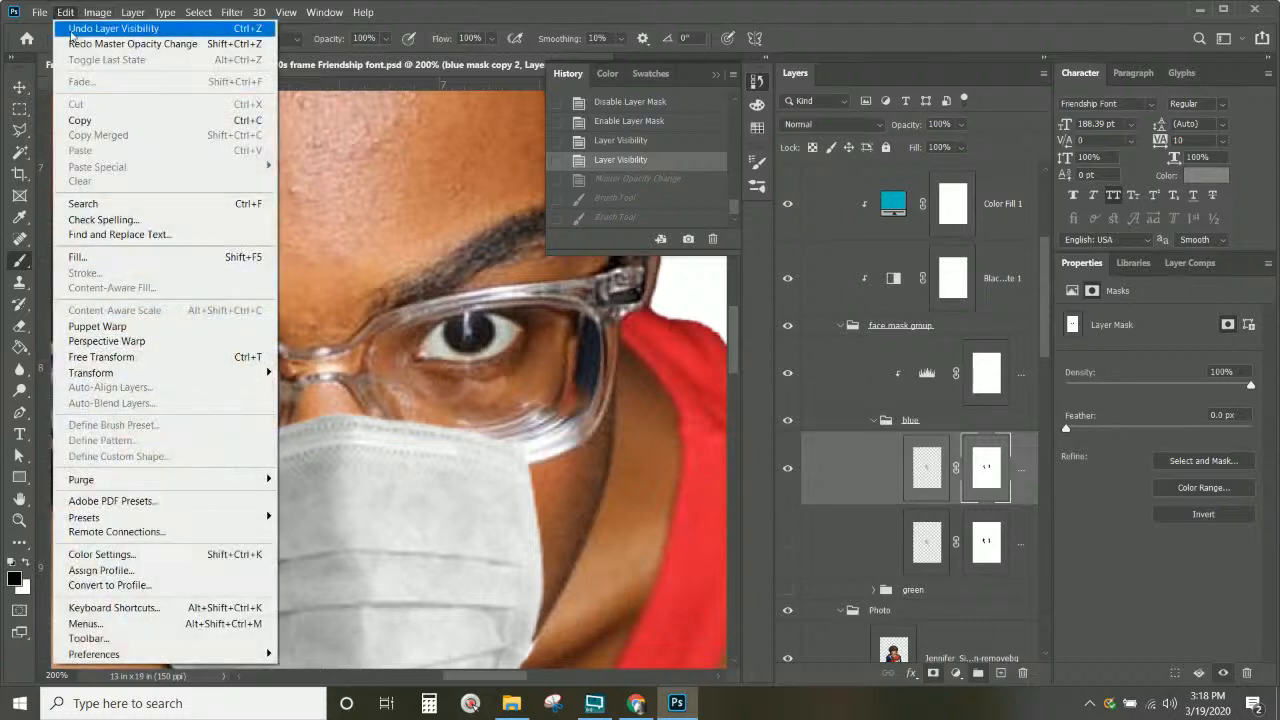
click(72, 44)
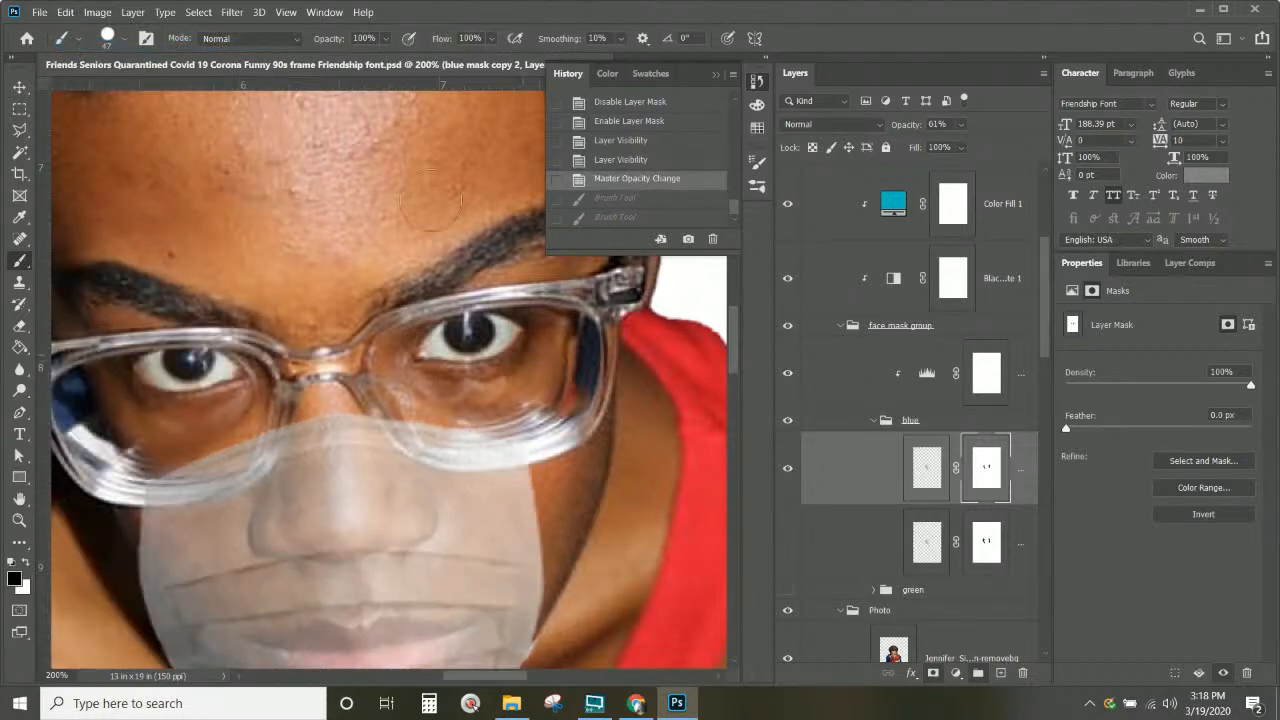
Step: With a slightly harder soft round brush, erase the mask over the lower edges of both lenses
click(110, 38)
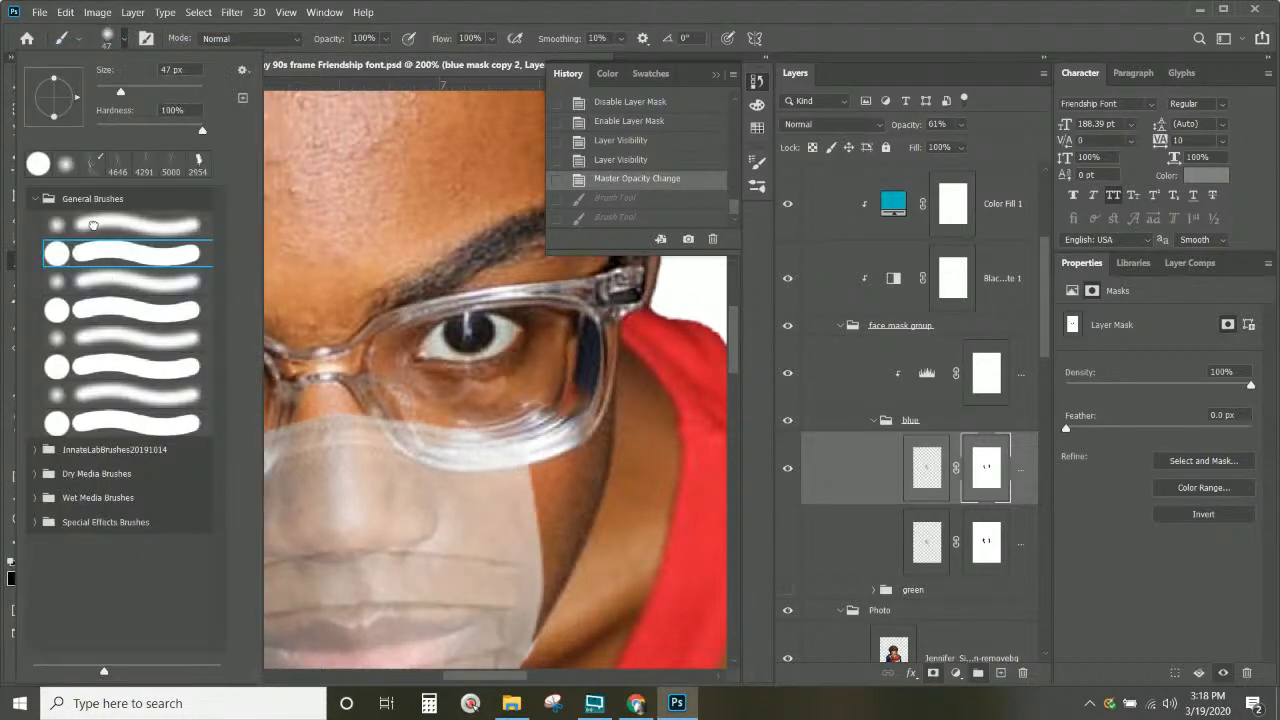
click(92, 224)
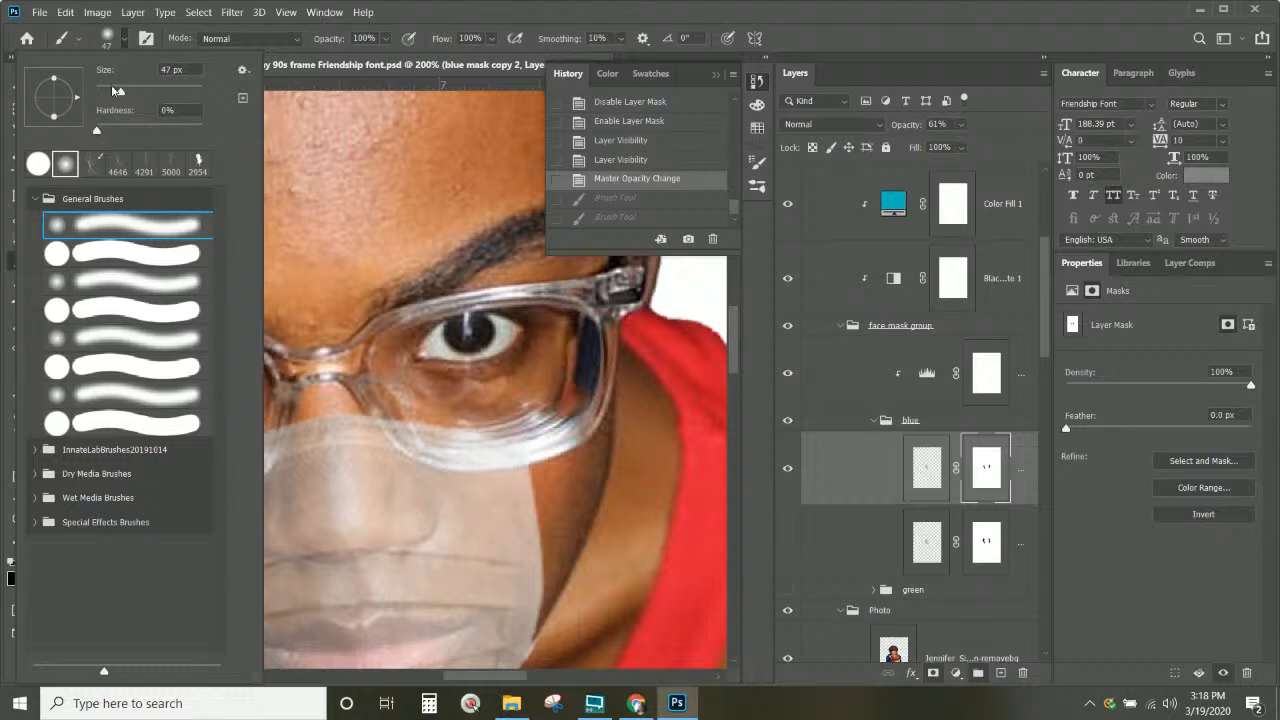
drag(97, 131, 125, 131)
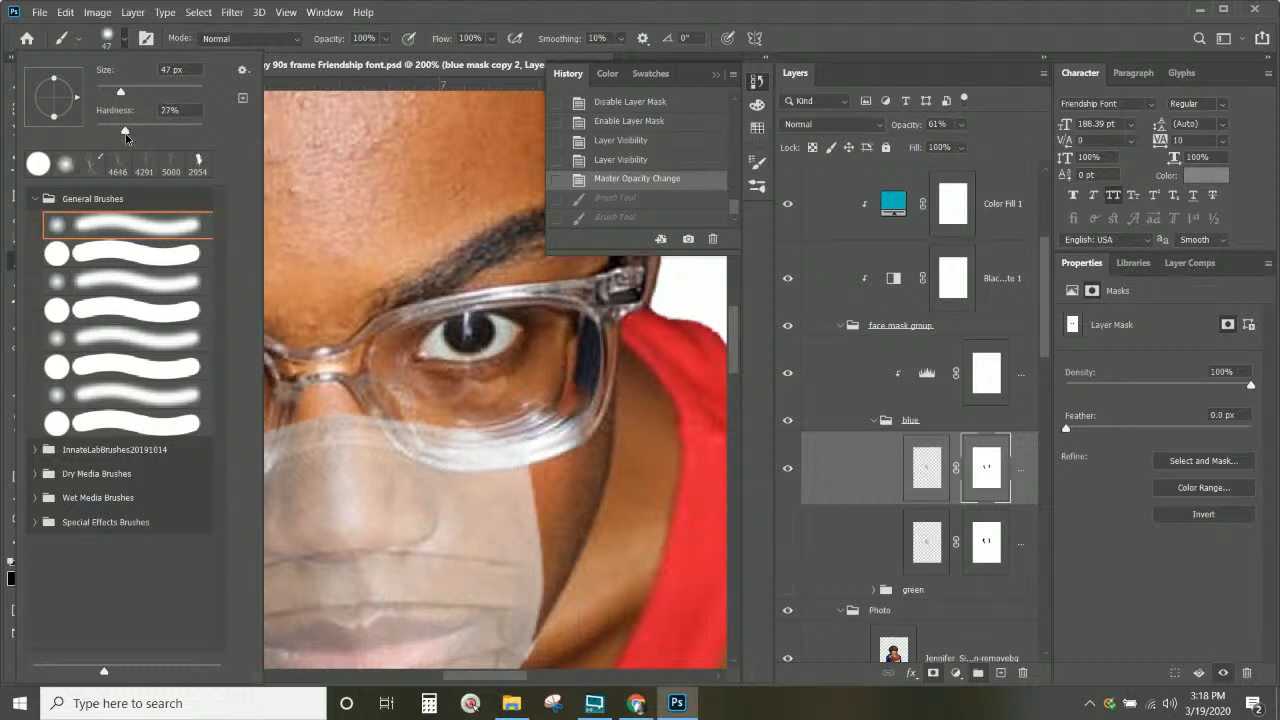
click(567, 9)
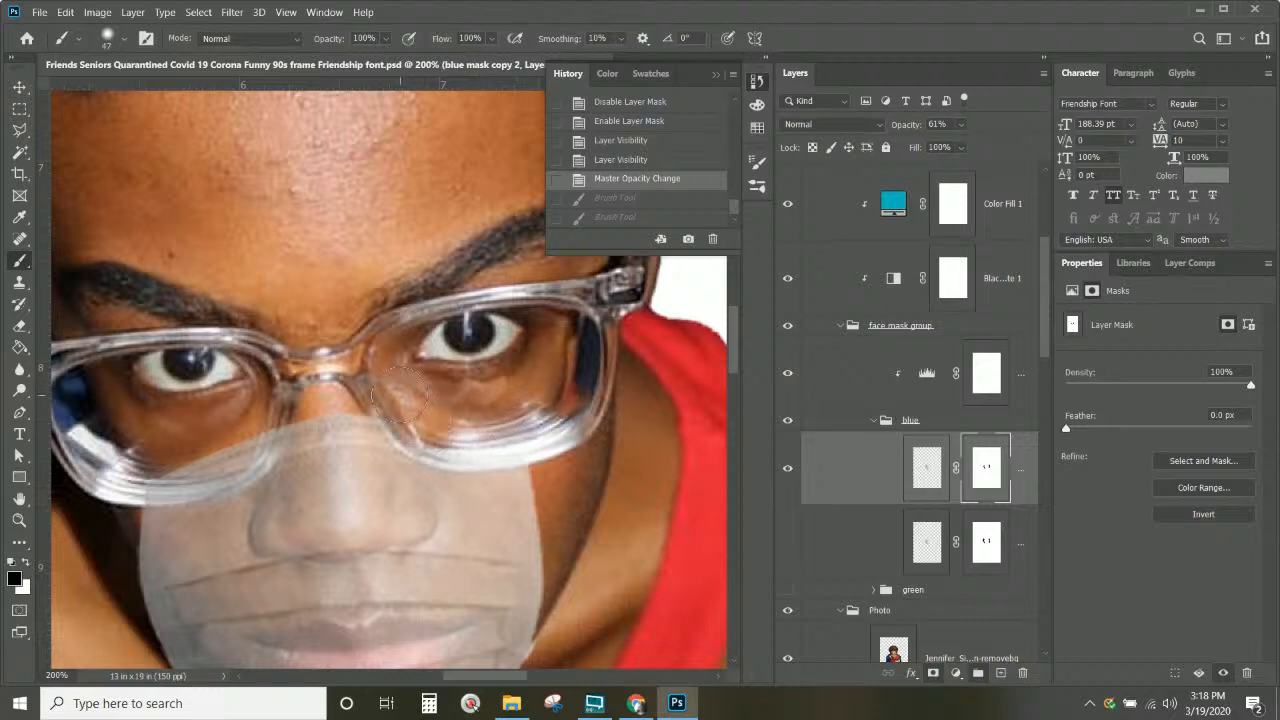
mouse_move(482, 436)
mouse_down()
mouse_move(558, 427)
mouse_move(486, 435)
mouse_move(392, 405)
mouse_up()
mouse_move(252, 404)
mouse_down()
mouse_move(188, 456)
mouse_move(129, 457)
mouse_move(176, 470)
mouse_move(208, 456)
mouse_move(246, 408)
mouse_move(244, 437)
mouse_move(261, 409)
mouse_move(230, 451)
mouse_move(125, 461)
mouse_move(174, 473)
mouse_move(222, 453)
mouse_move(257, 423)
mouse_move(265, 390)
mouse_up()
drag(318, 288, 318, 288)
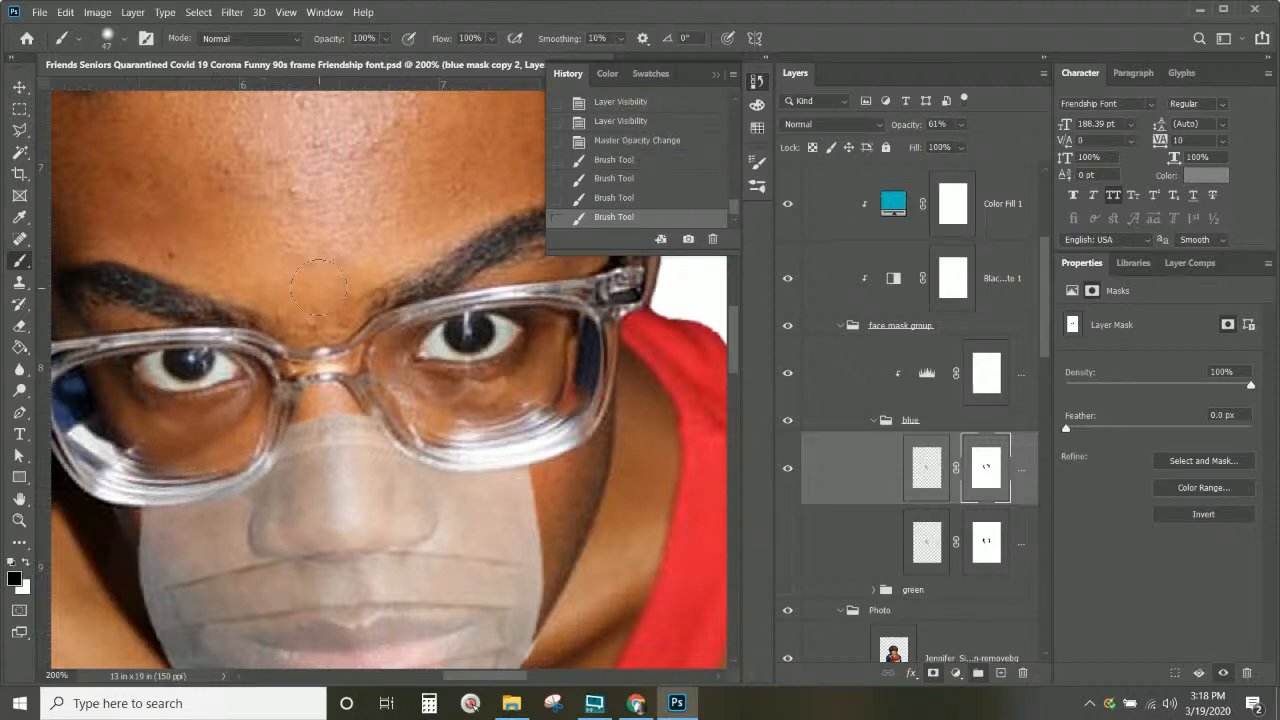
Step: Set the face mask layer back to 100% opacity
scroll(318, 288, down, 2)
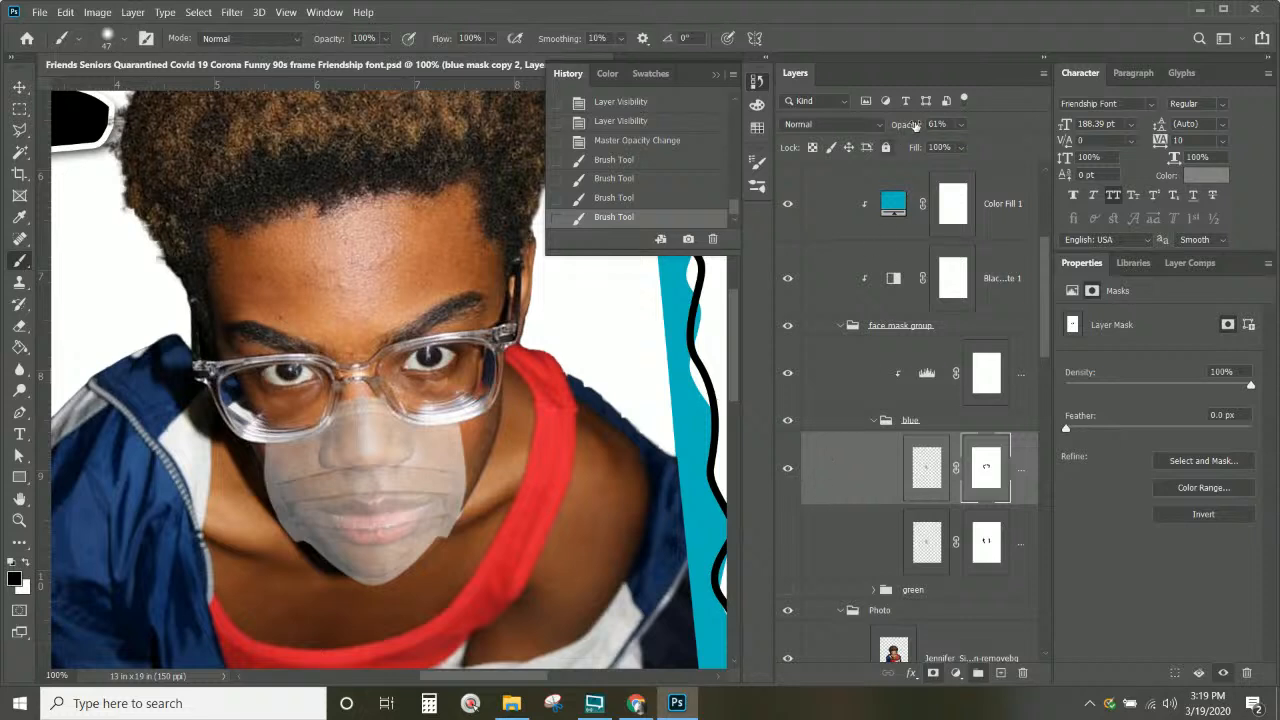
click(963, 125)
drag(972, 143, 1027, 158)
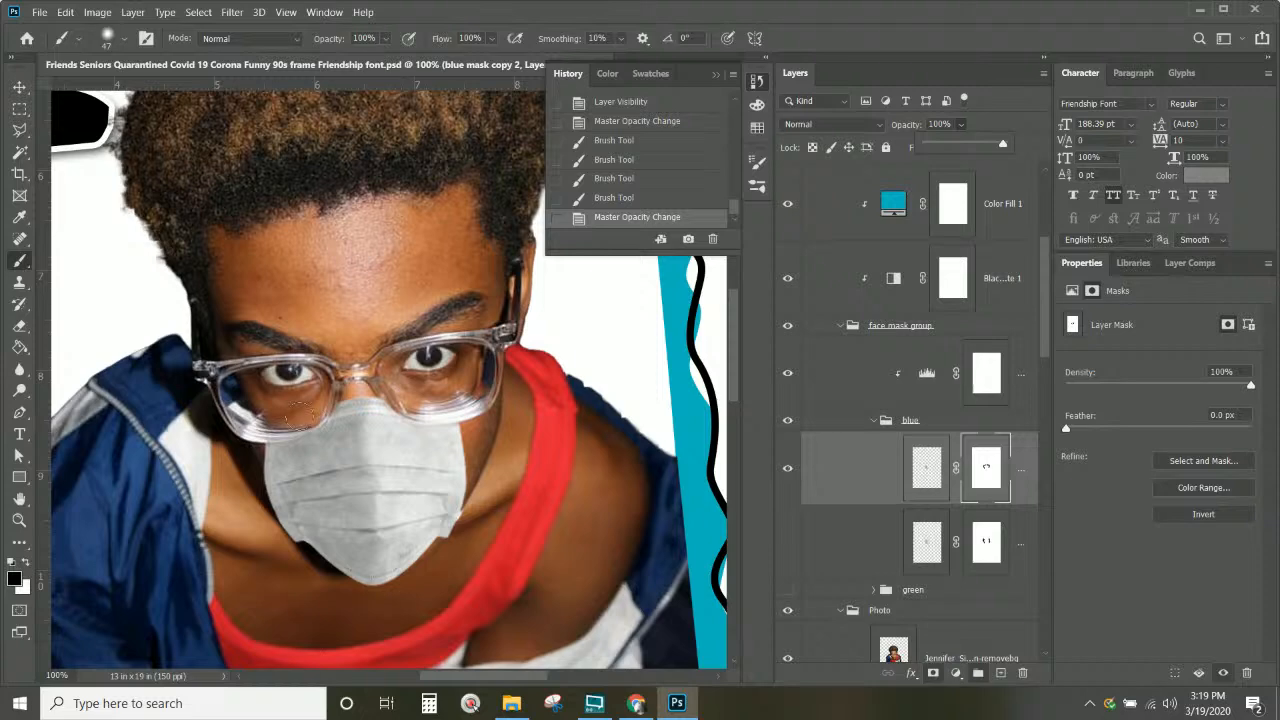
Step: Duplicate the face mask layer as blue mask copy 3 and move it below the original
right_click(1021, 481)
click(1076, 75)
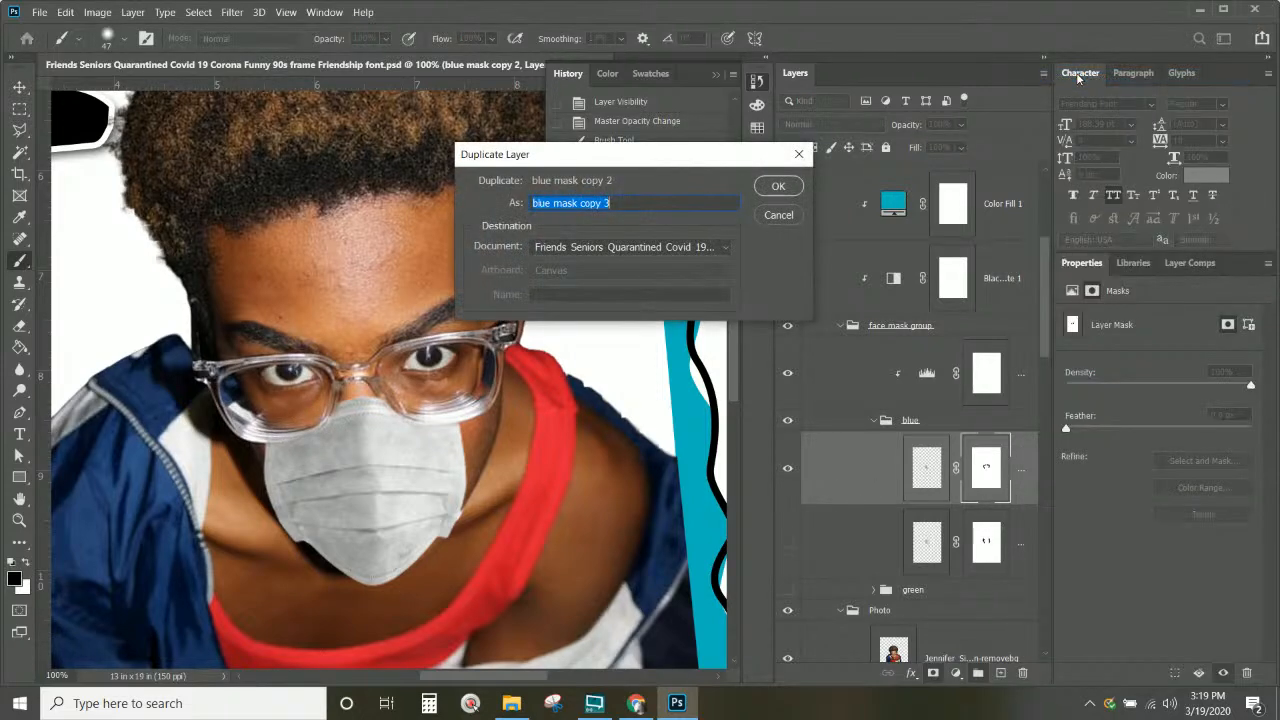
key(Return)
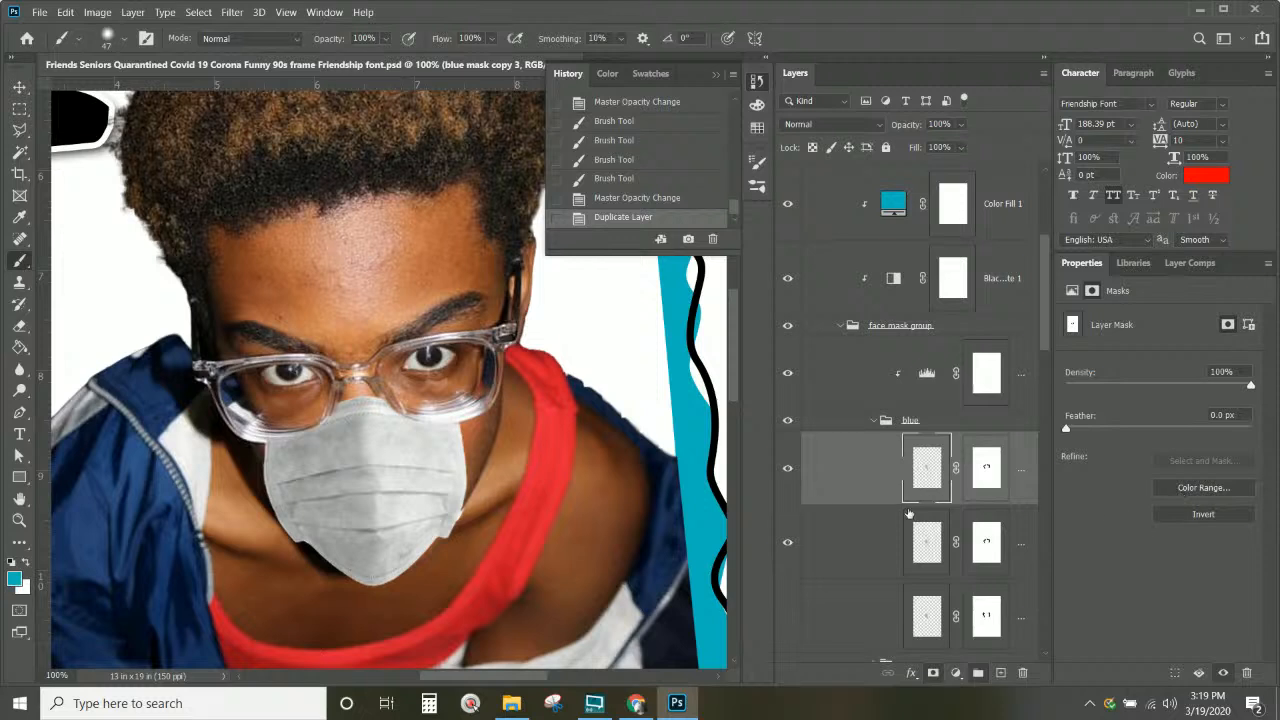
scroll(937, 478, down, 3)
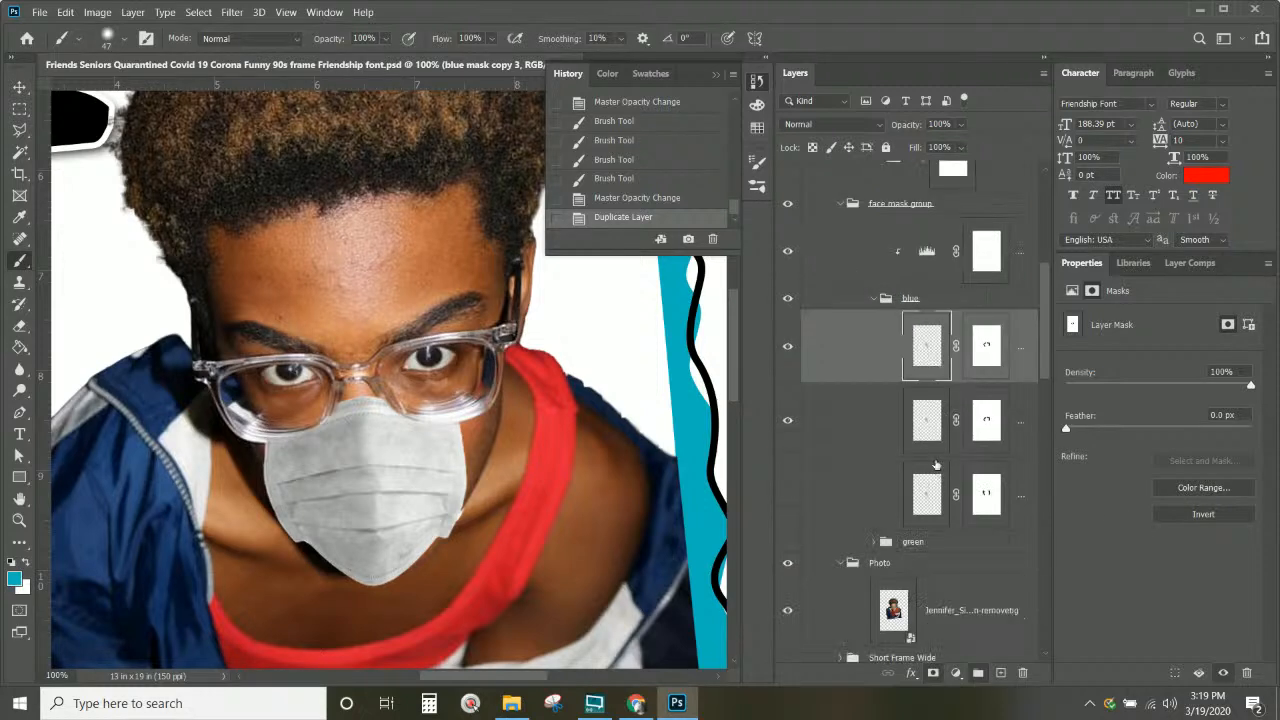
drag(927, 347, 929, 466)
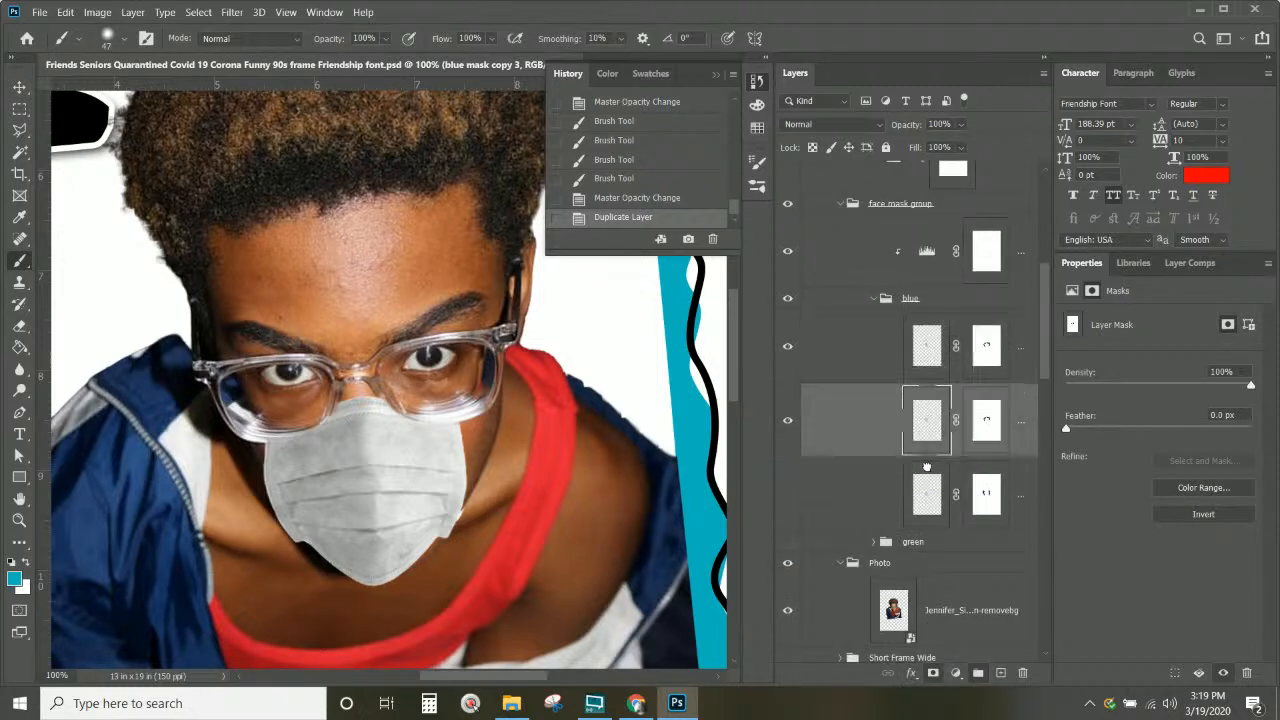
Step: Delete blue mask copy 3's layer mask and lower its opacity to 48%
right_click(986, 437)
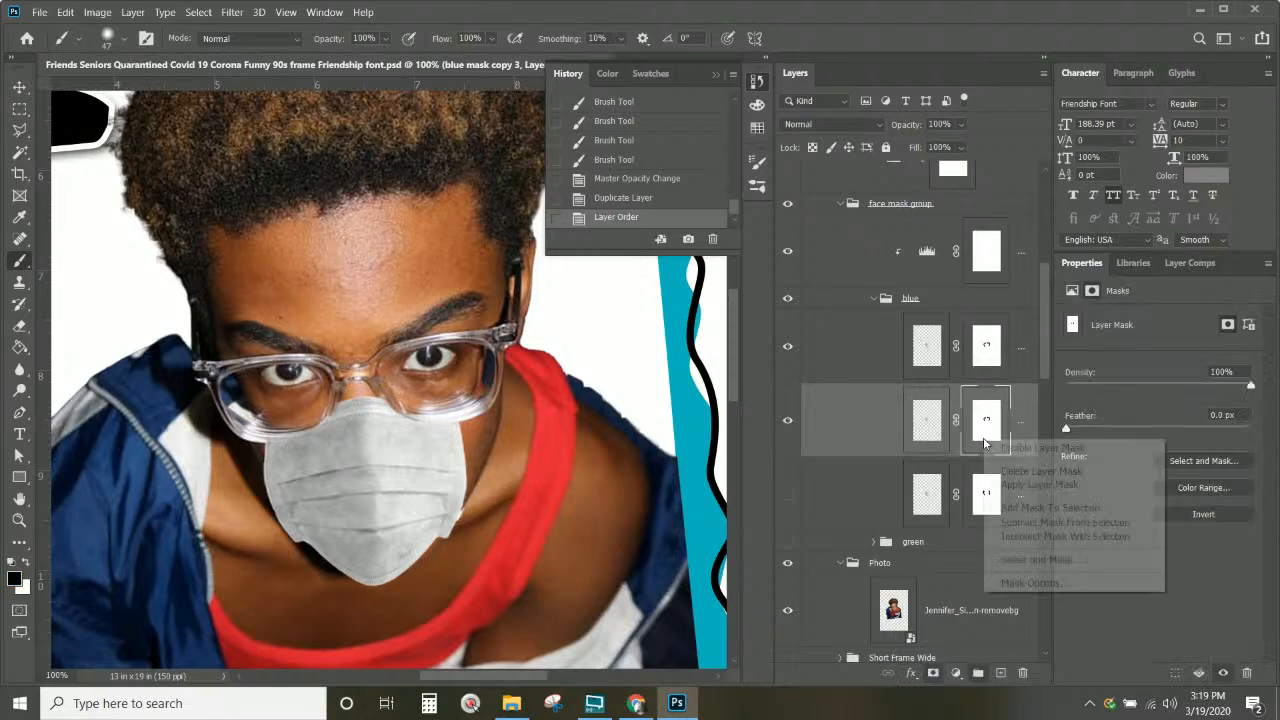
click(1040, 471)
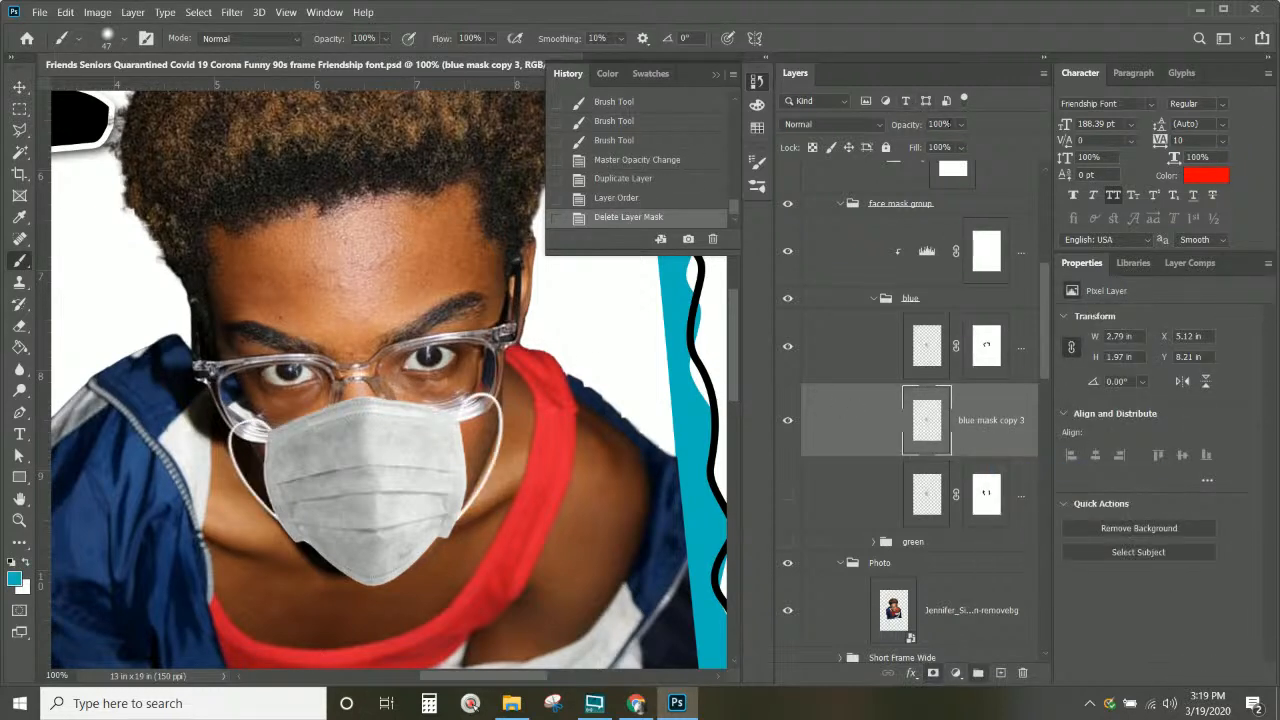
drag(963, 127, 937, 146)
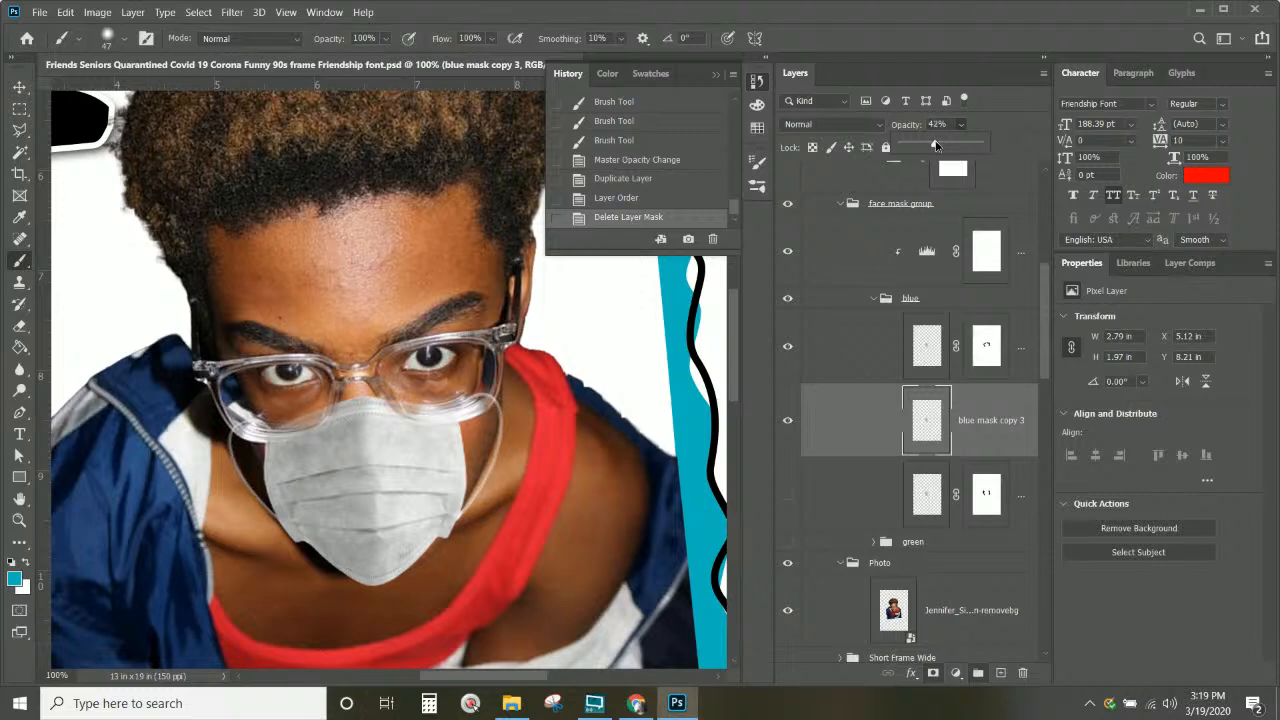
drag(939, 146, 938, 146)
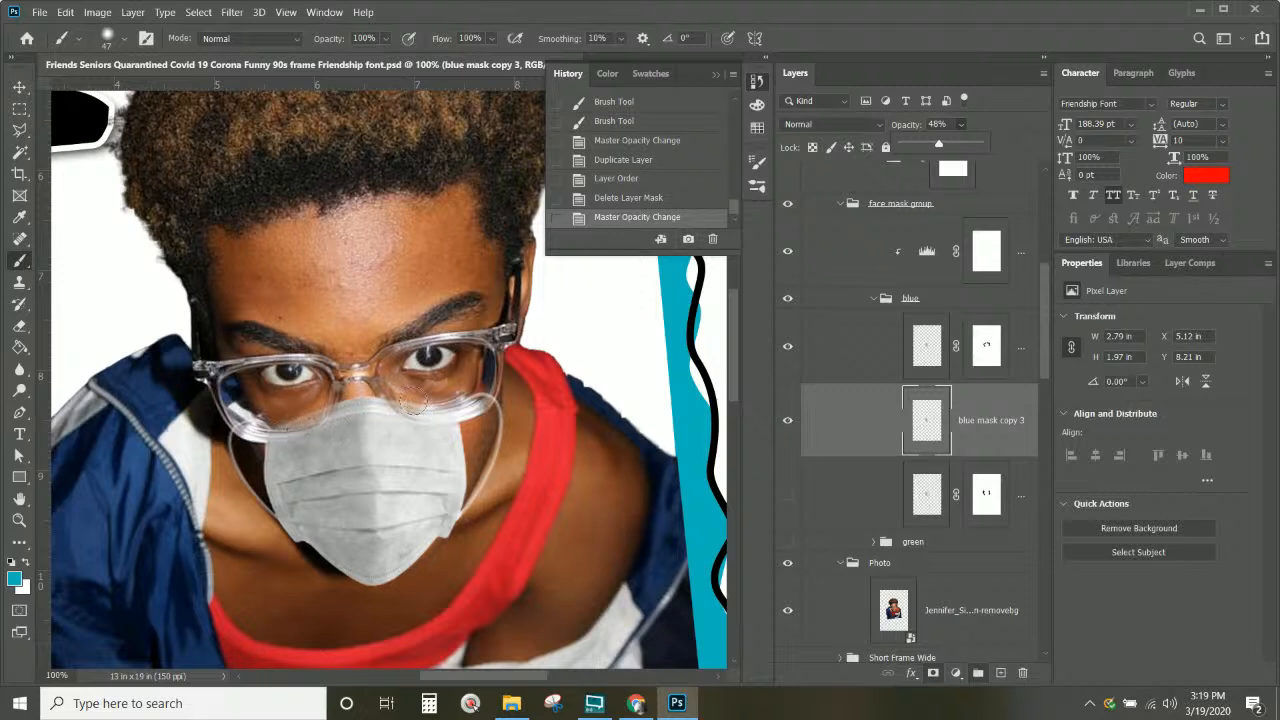
click(994, 358)
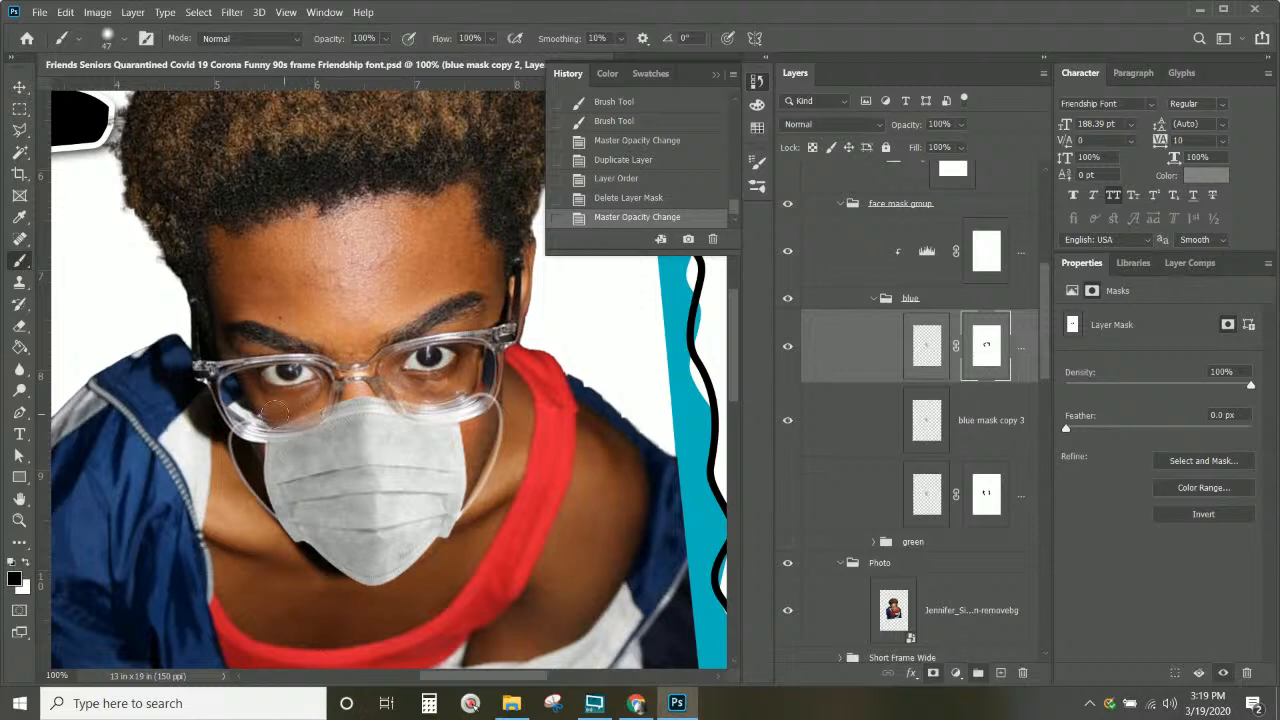
click(986, 495)
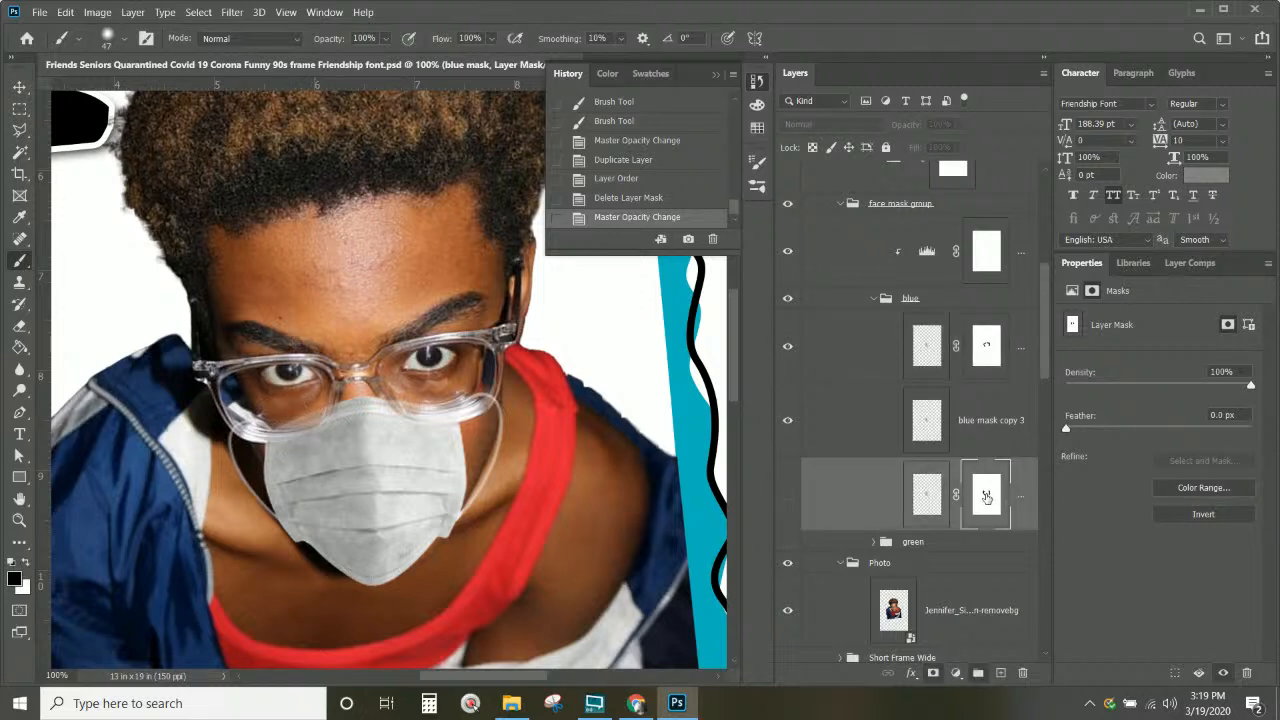
drag(986, 500, 983, 425)
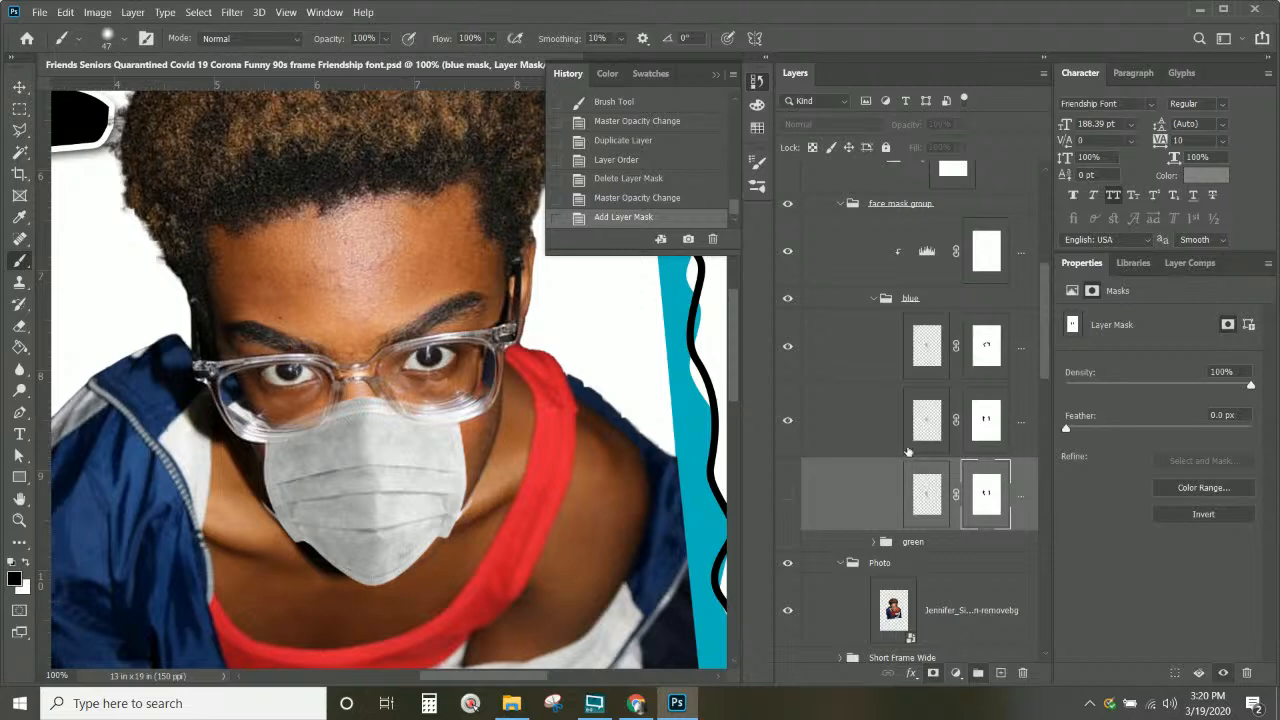
click(787, 347)
click(787, 347)
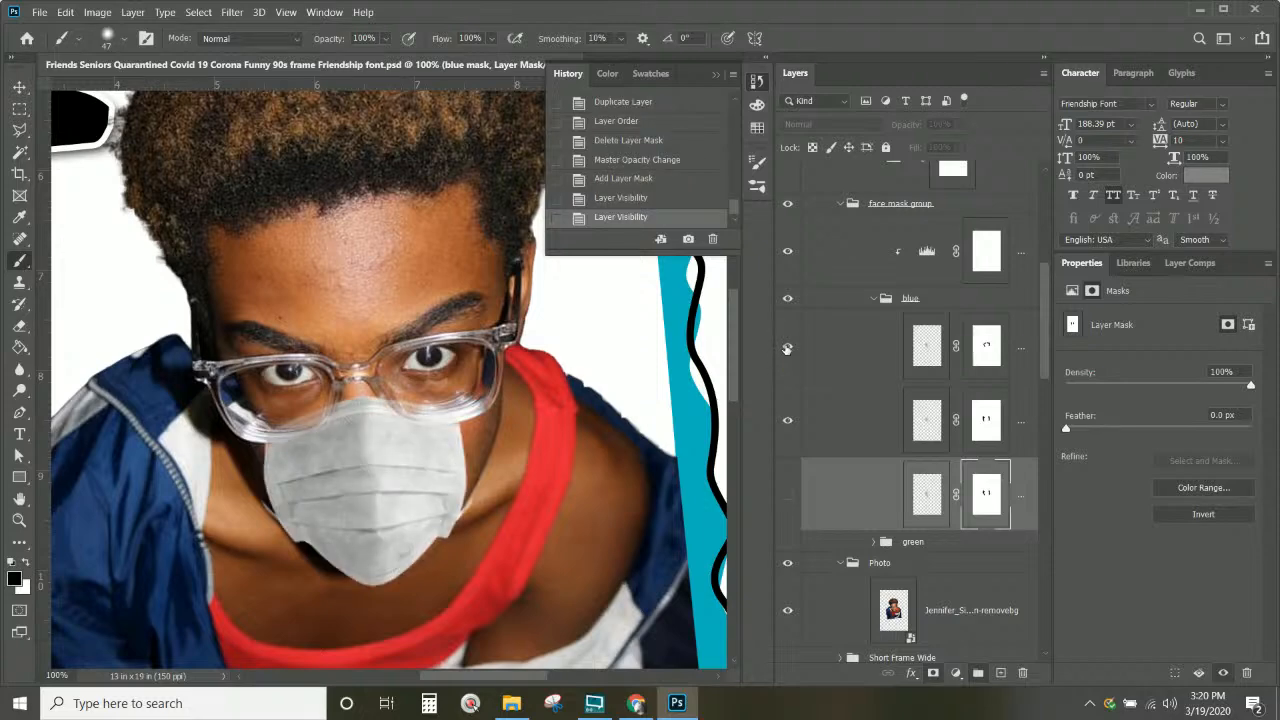
key(ctrl+minus)
scroll(674, 367, up, 5)
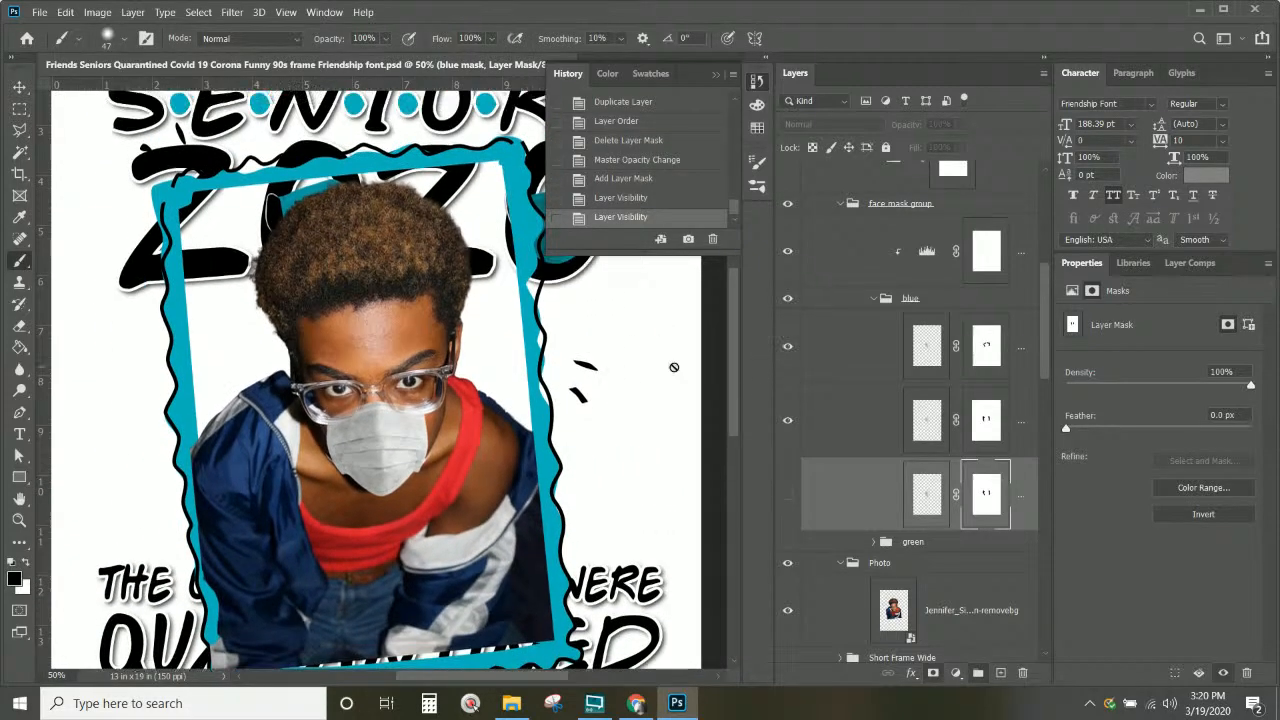
key(ctrl+minus)
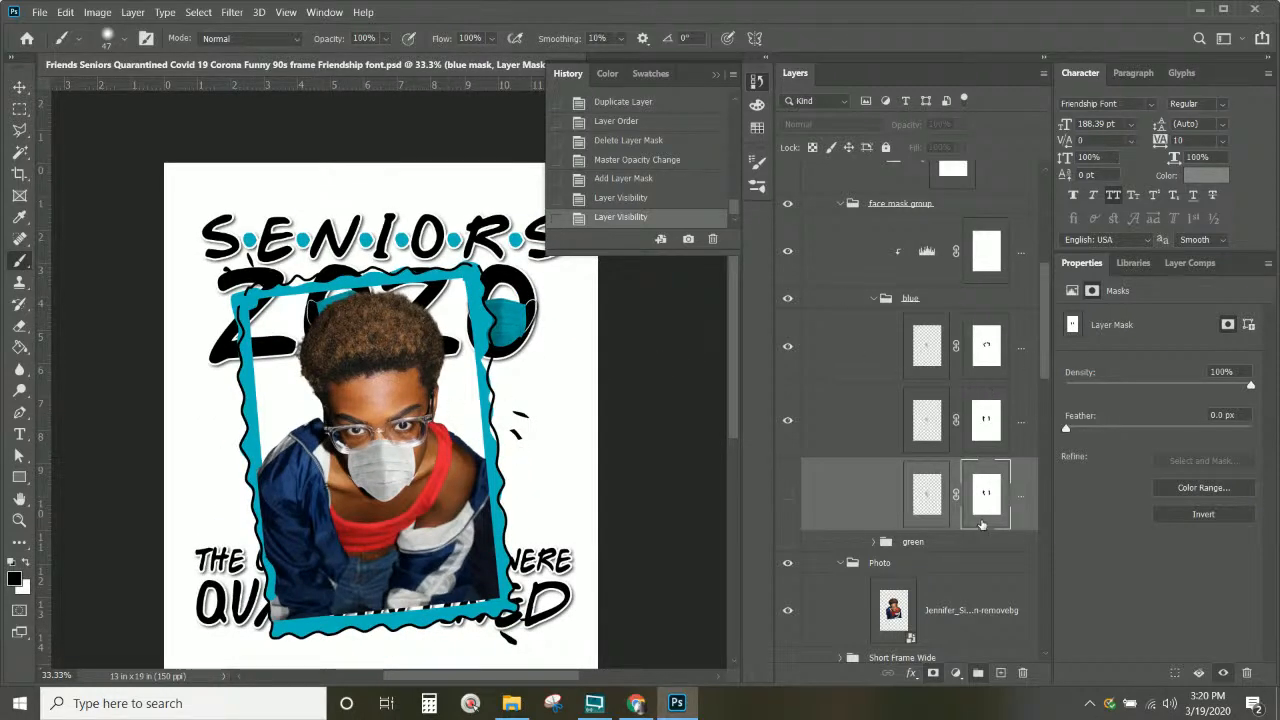
scroll(877, 381, up, 5)
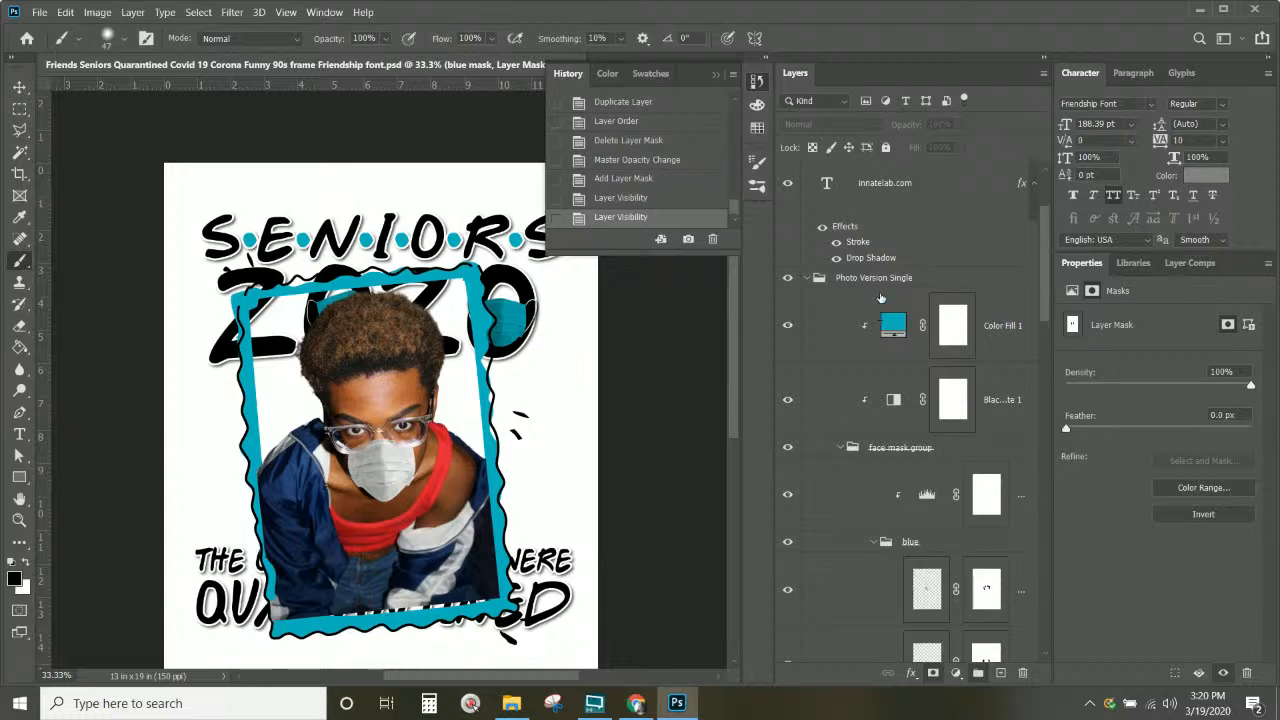
scroll(880, 318, down, 10)
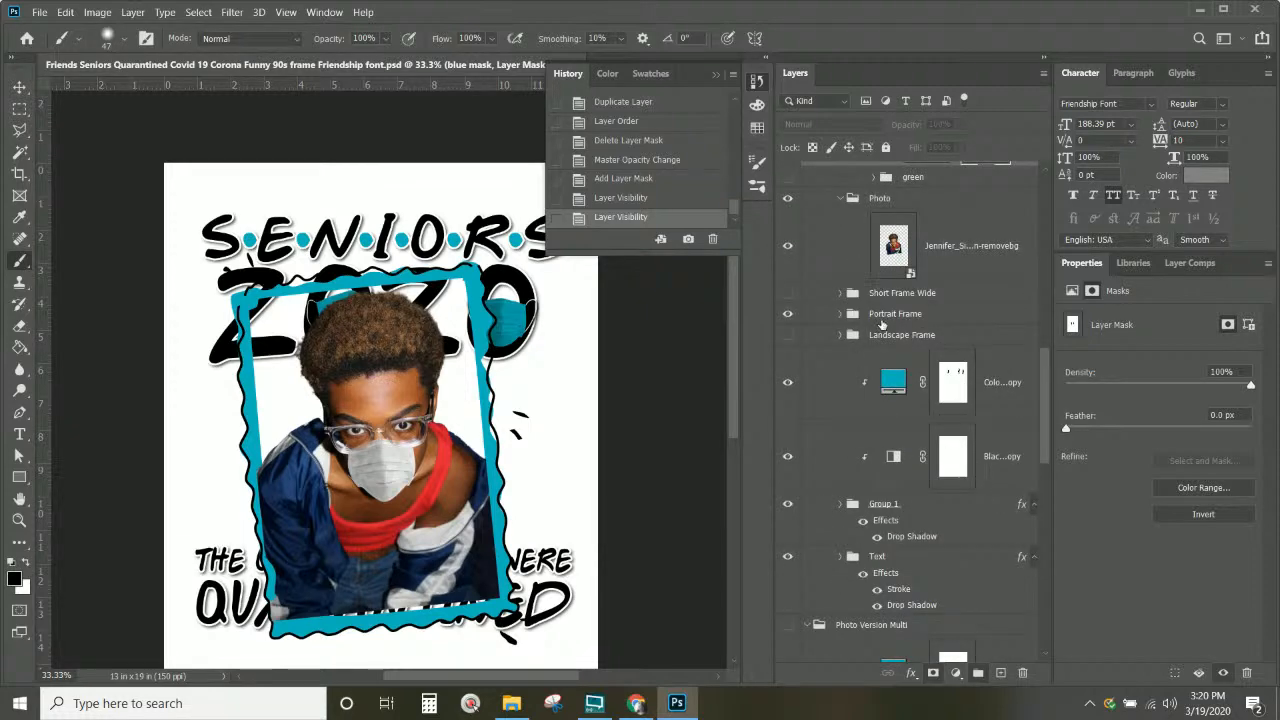
Step: Free-transform the Portrait Frame group down to about 97% height, then zoom out to the whole page
click(880, 314)
click(840, 314)
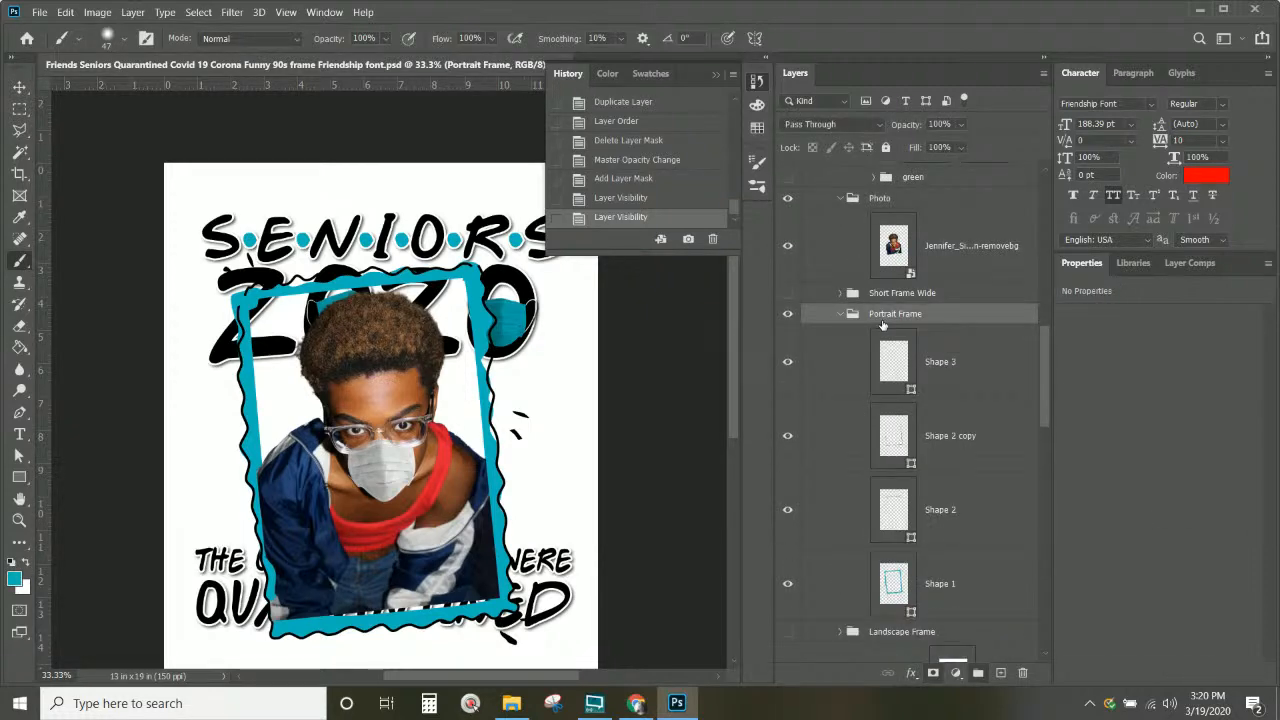
click(841, 314)
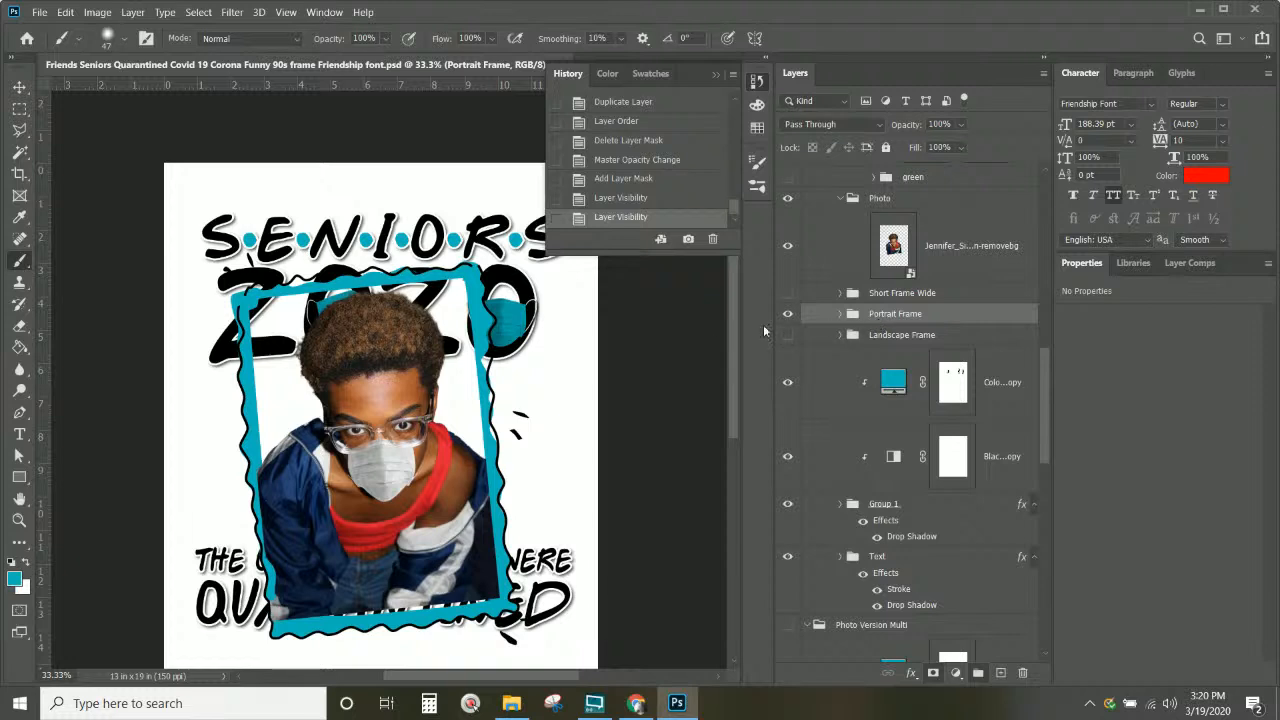
key(ctrl+t)
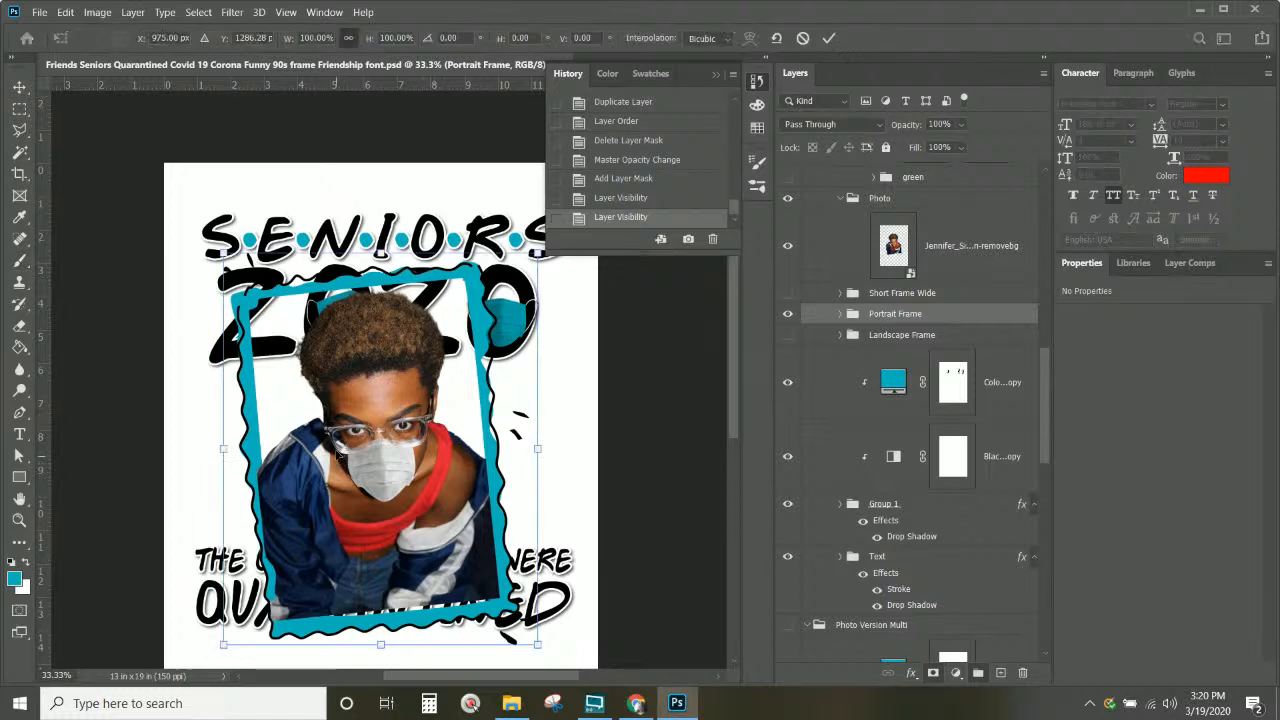
mouse_move(381, 251)
mouse_down()
mouse_move(384, 278)
mouse_move(384, 267)
mouse_up()
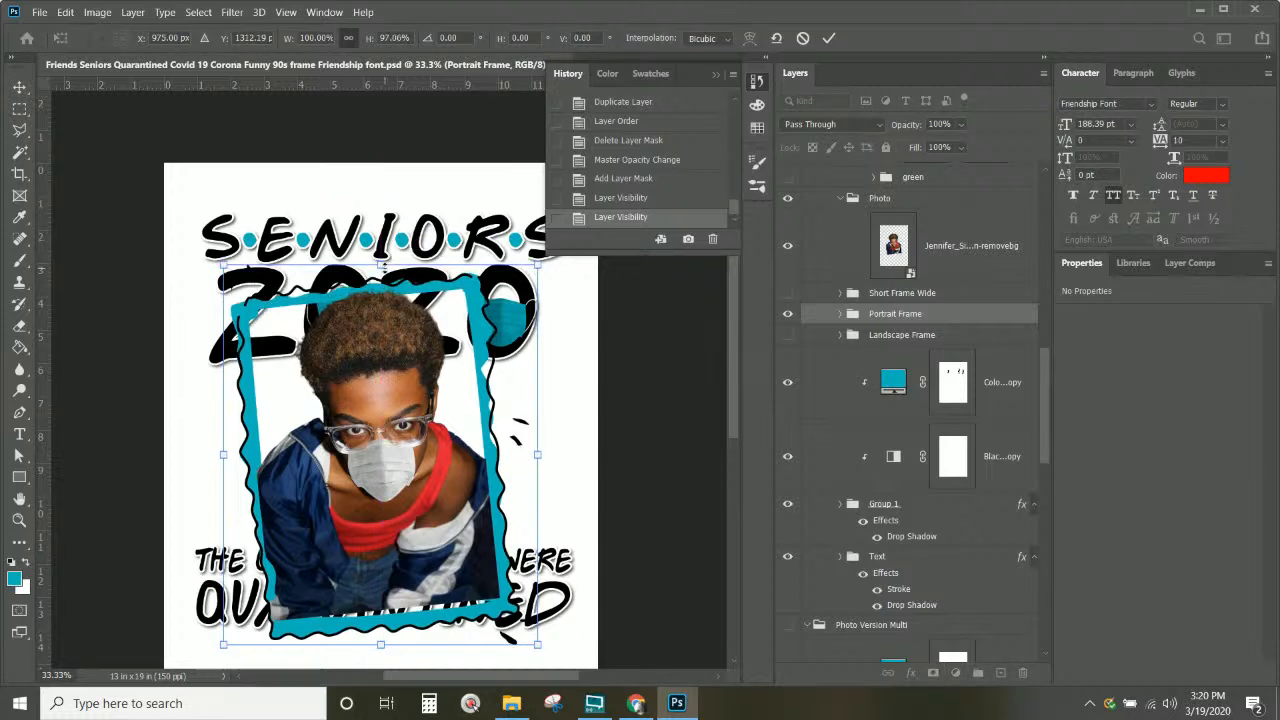
key(Return)
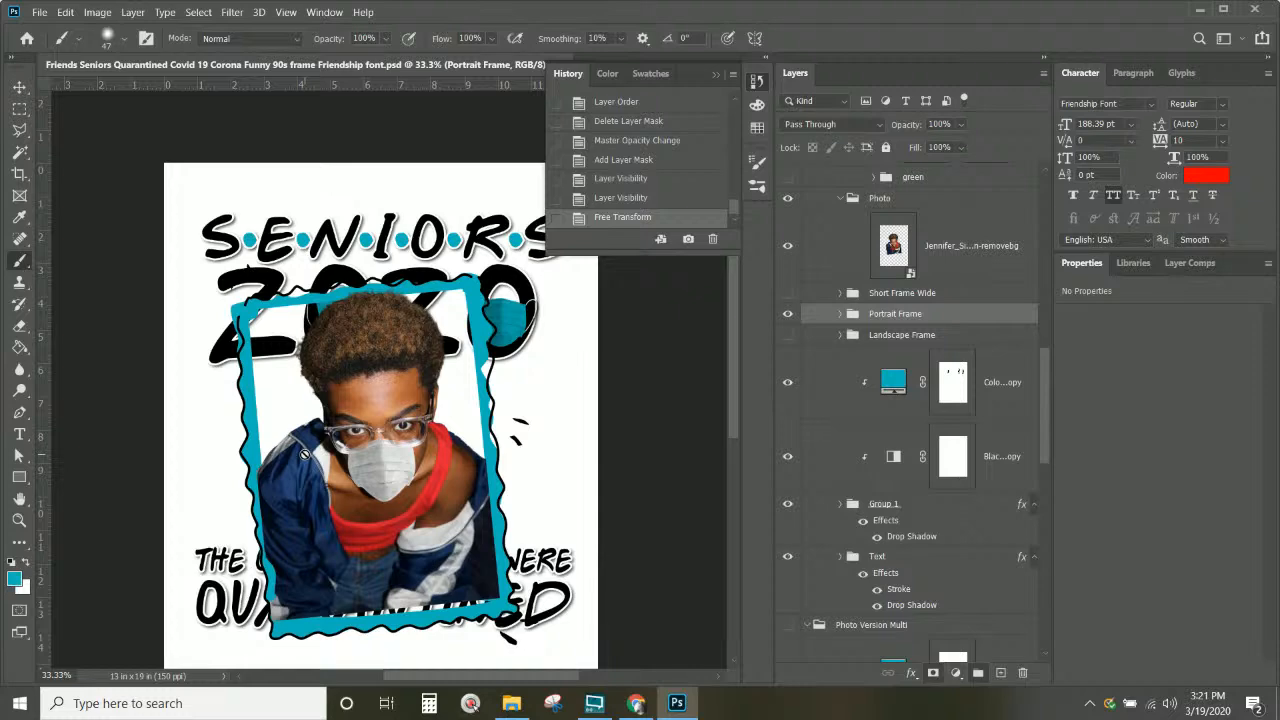
scroll(305, 455, down, 5)
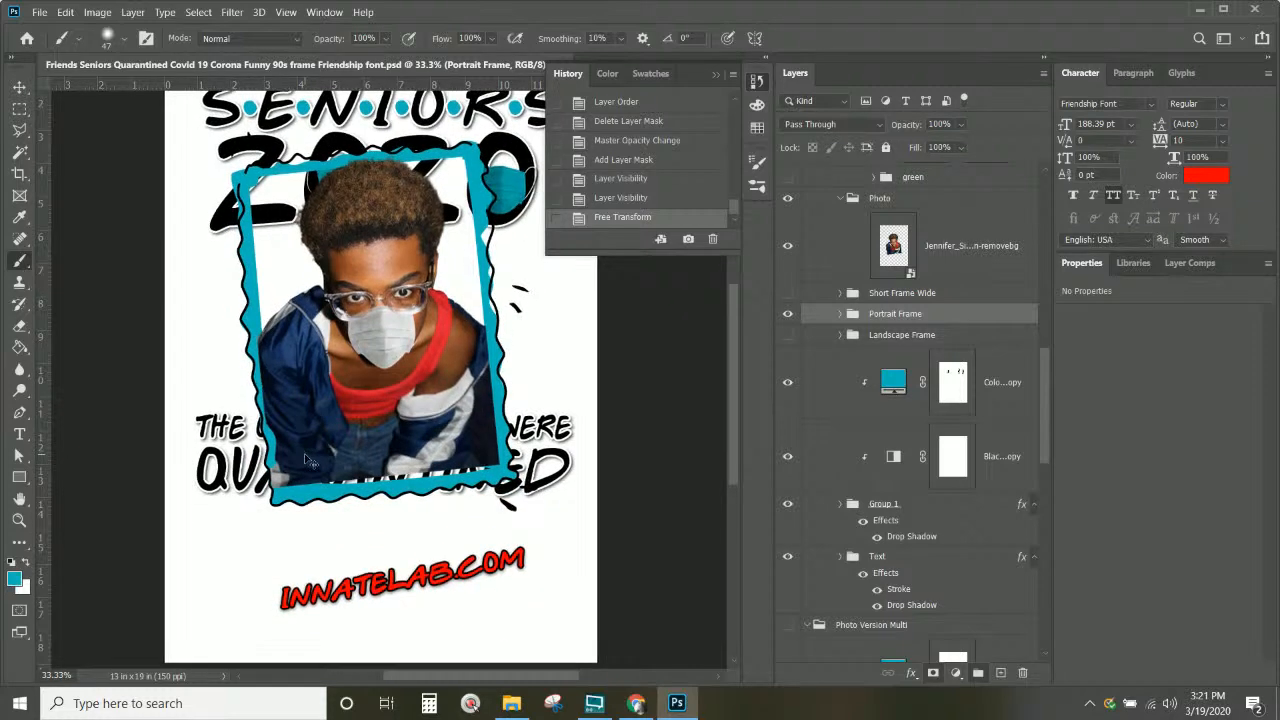
key(ctrl+minus)
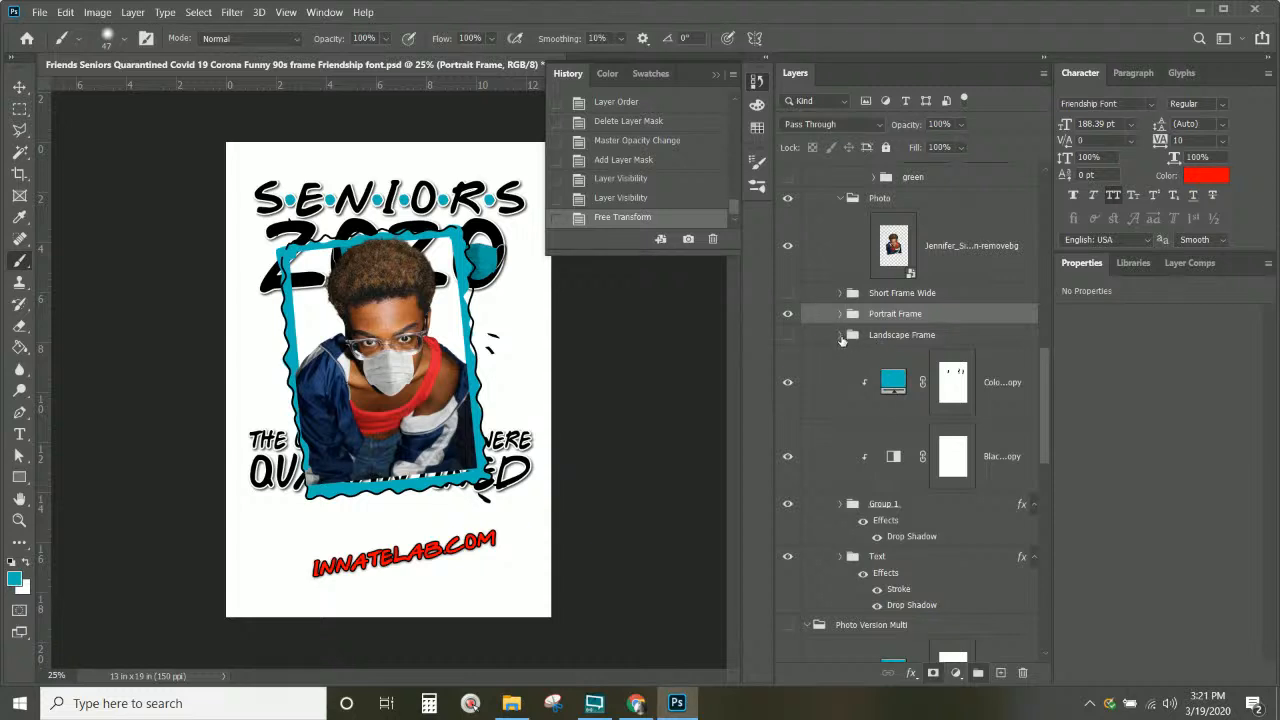
Step: Move the SENIORS 2020 Text group into the Short Frame Wide group
click(887, 337)
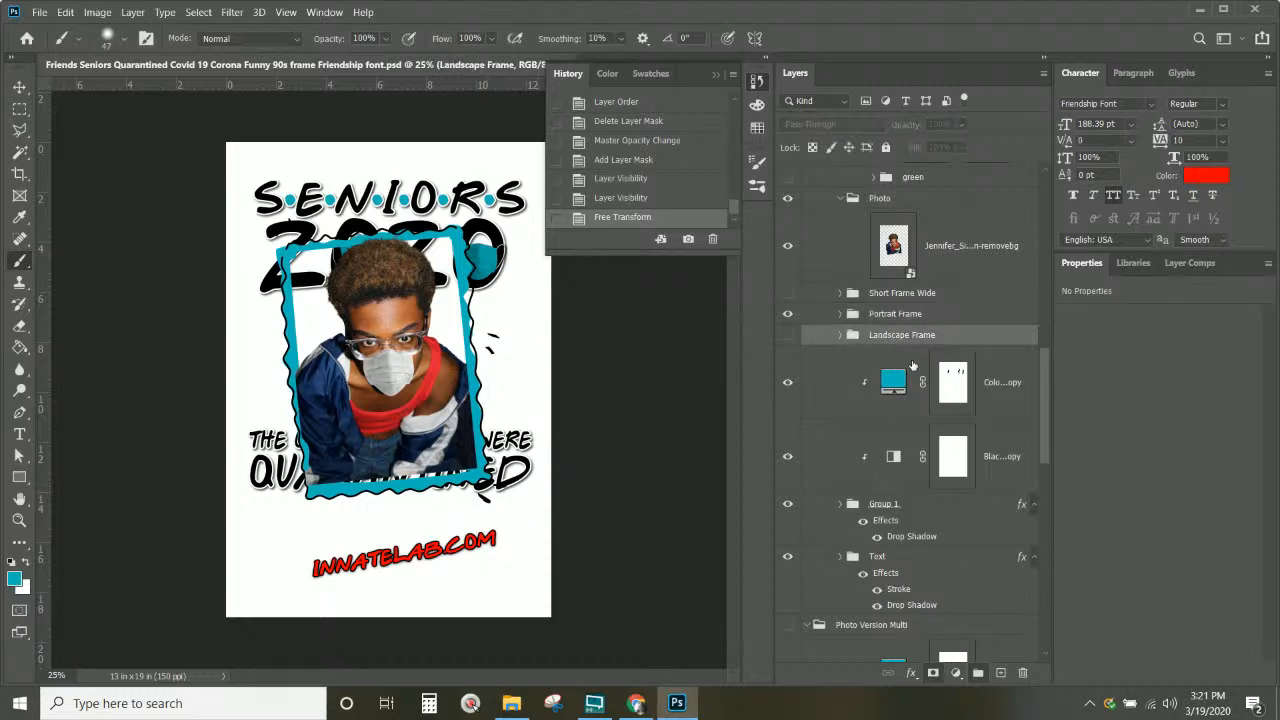
scroll(930, 388, down, 2)
click(916, 440)
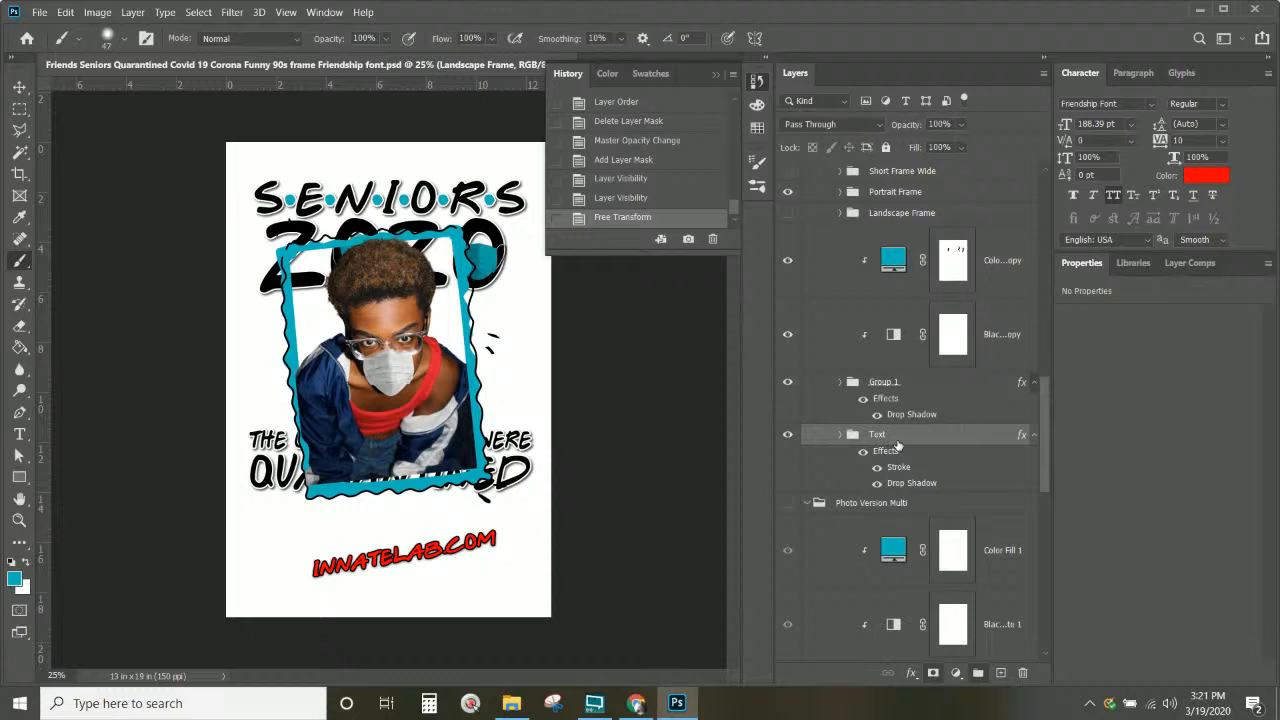
click(789, 436)
click(789, 436)
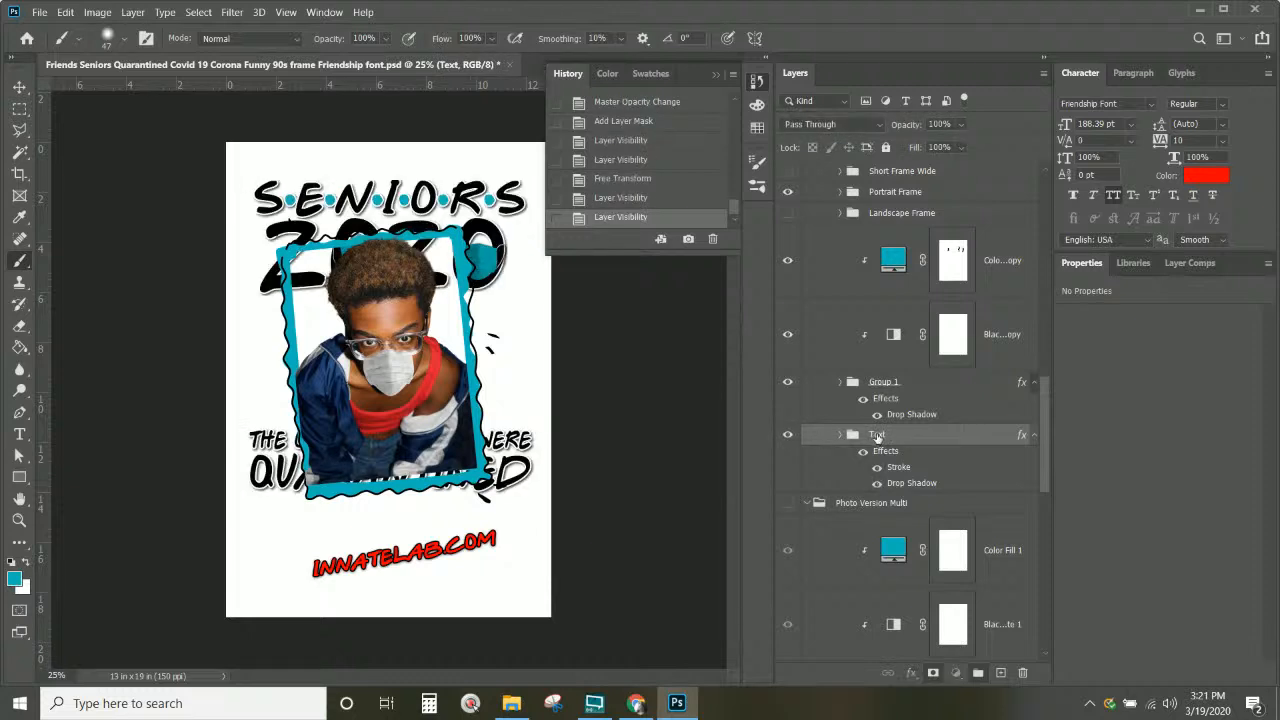
drag(904, 440, 905, 268)
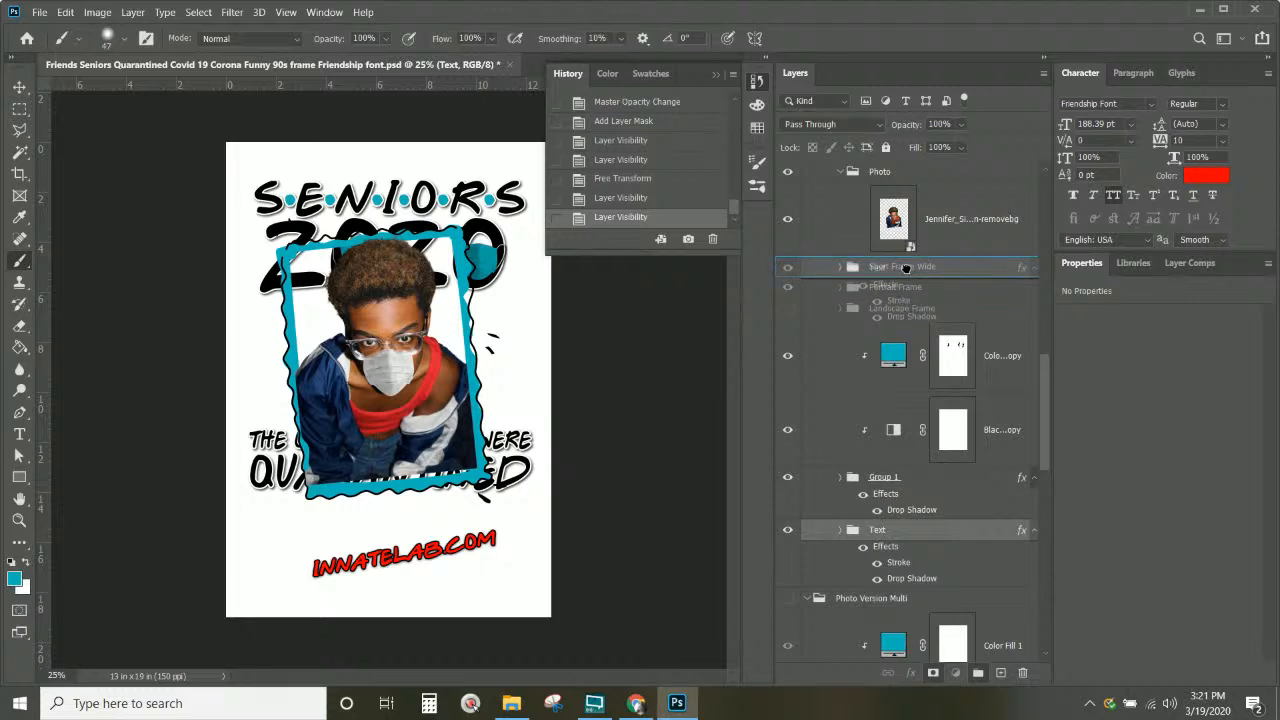
drag(905, 268, 905, 268)
click(840, 266)
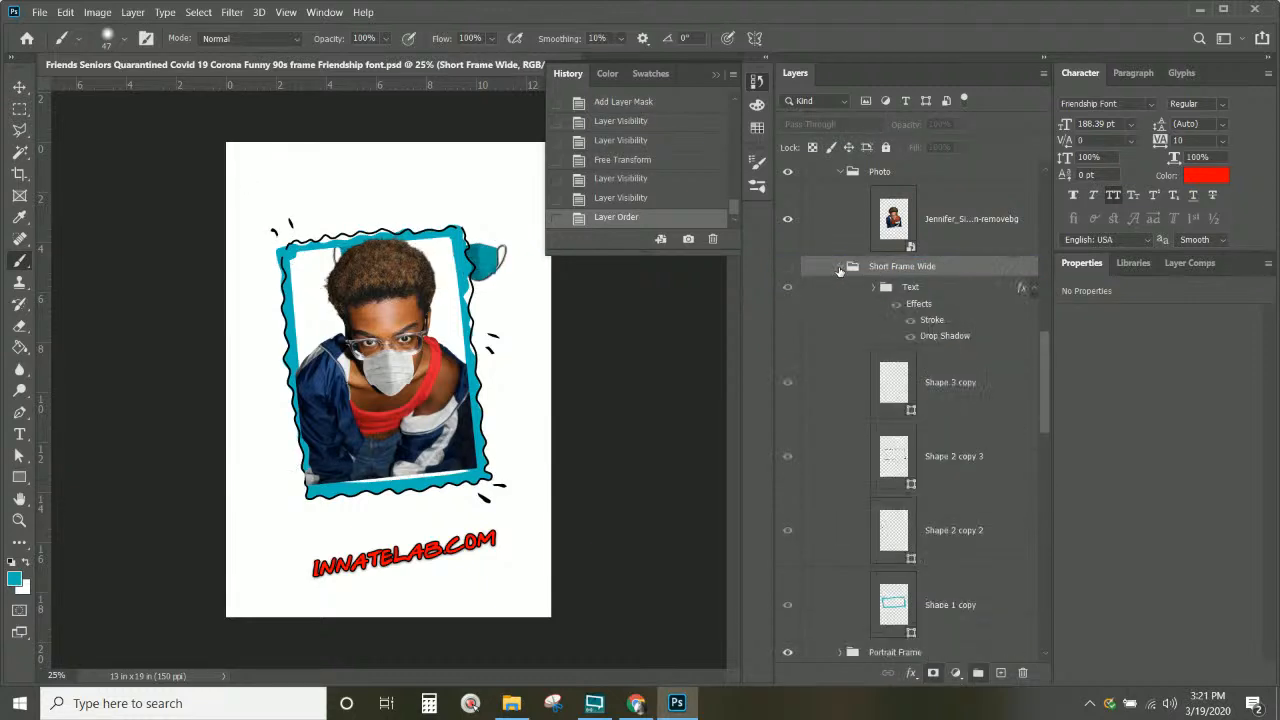
click(878, 288)
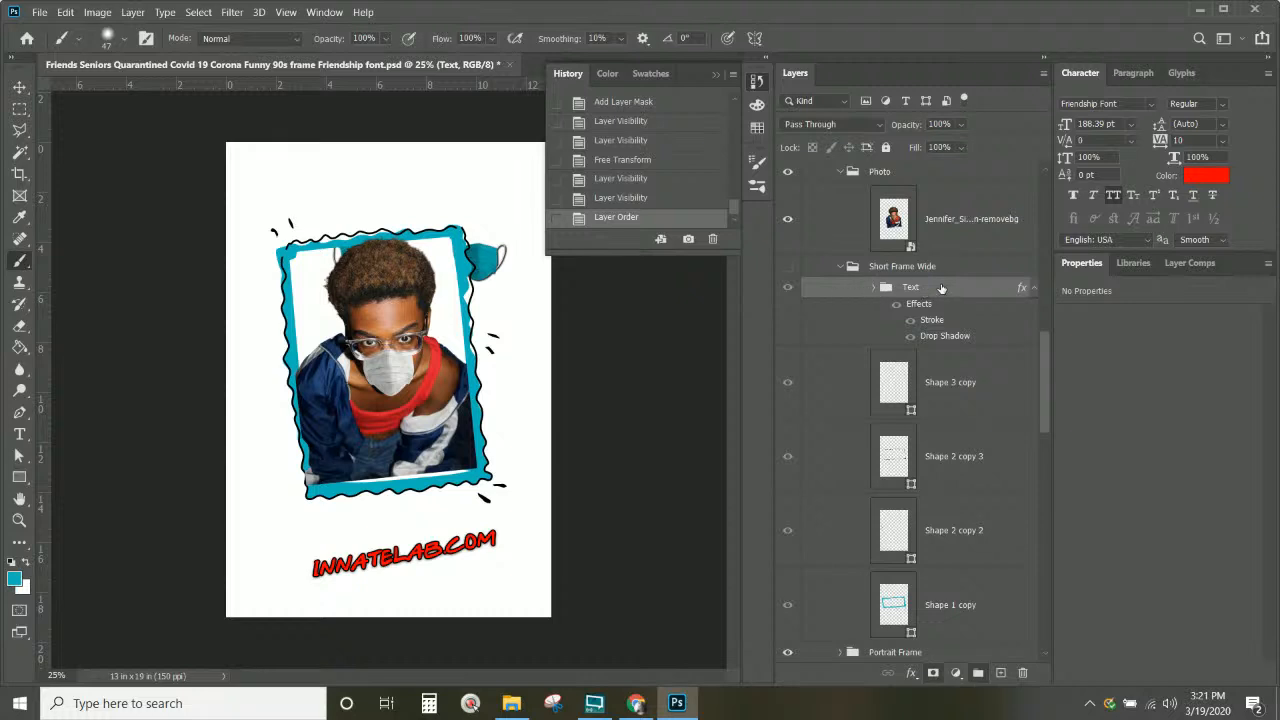
Step: Place a Text copy group inside Portrait Frame and select its Quarantined text layer
mouse_move(941, 283)
mouse_down()
mouse_move(943, 630)
mouse_move(914, 588)
mouse_move(937, 582)
mouse_up()
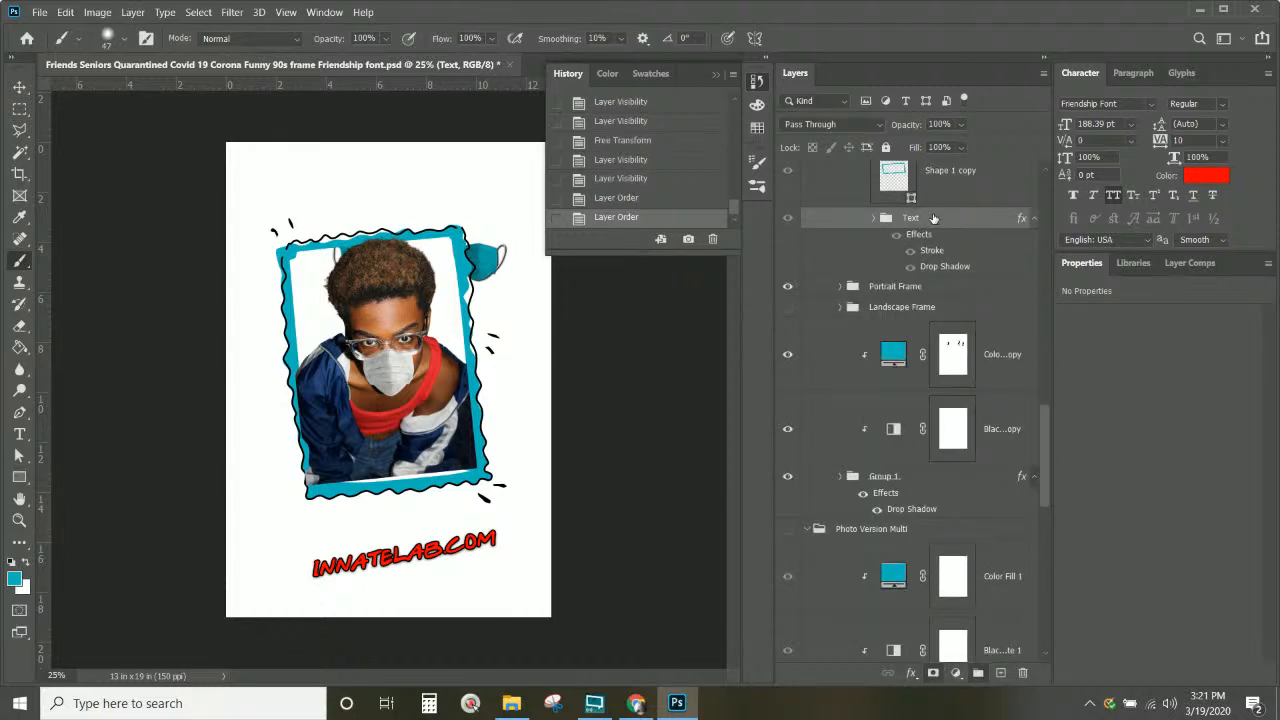
mouse_move(933, 218)
mouse_down()
mouse_move(924, 322)
mouse_move(922, 286)
mouse_up()
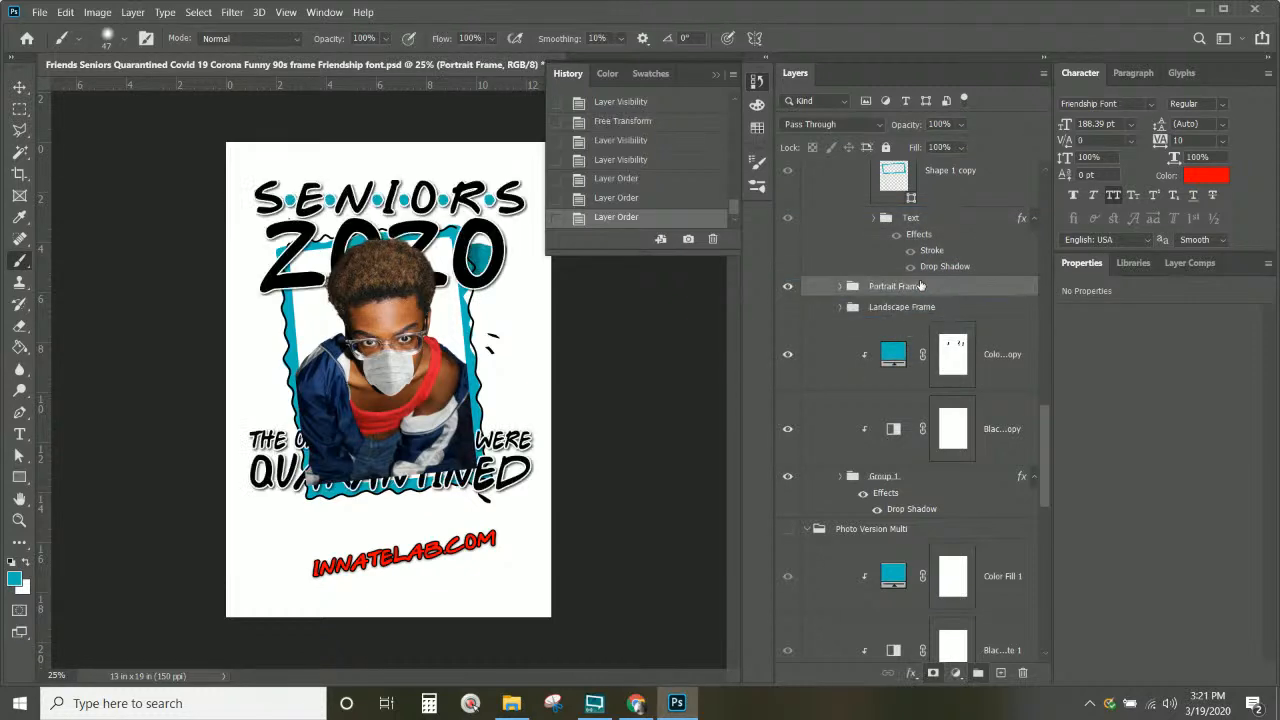
scroll(899, 300, up, 4)
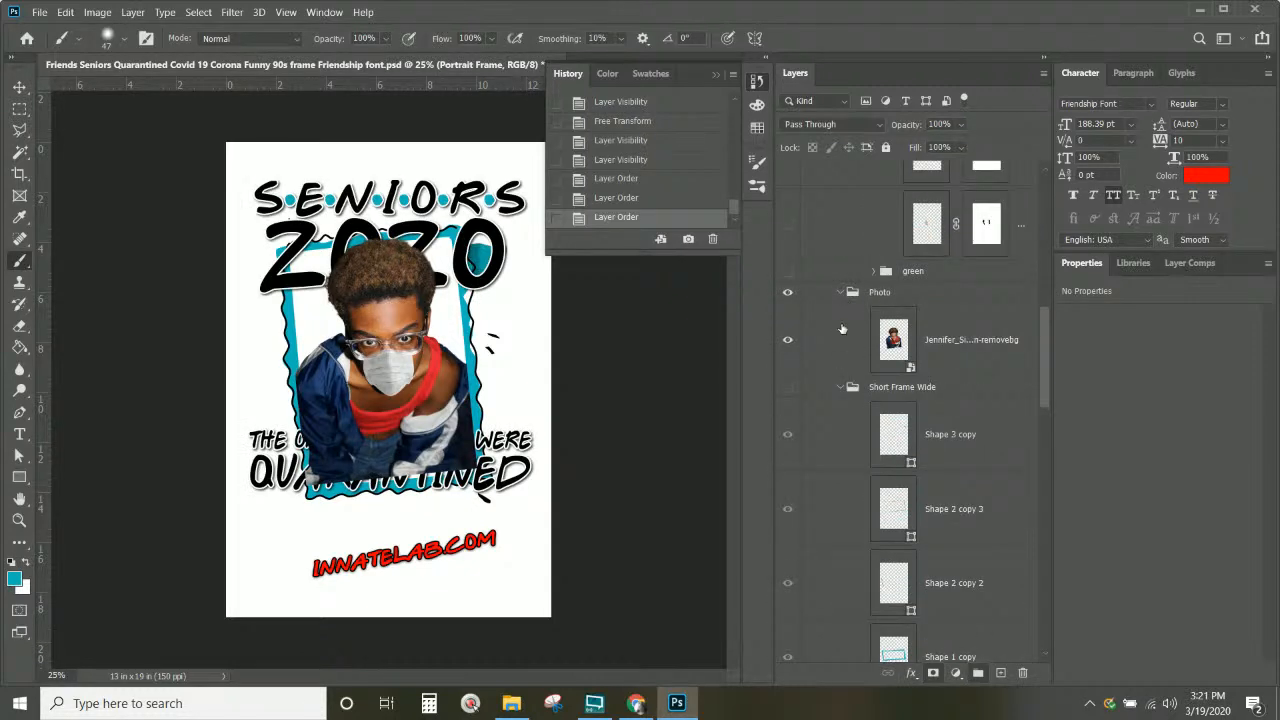
click(840, 388)
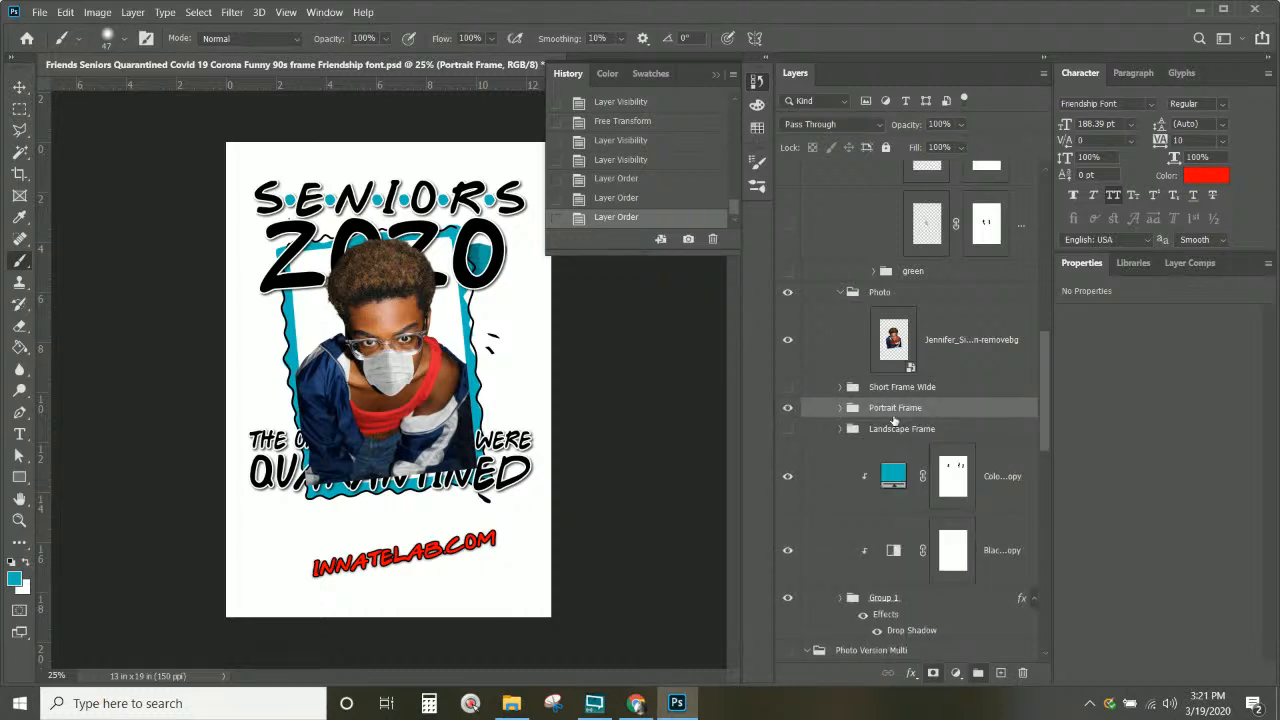
click(840, 407)
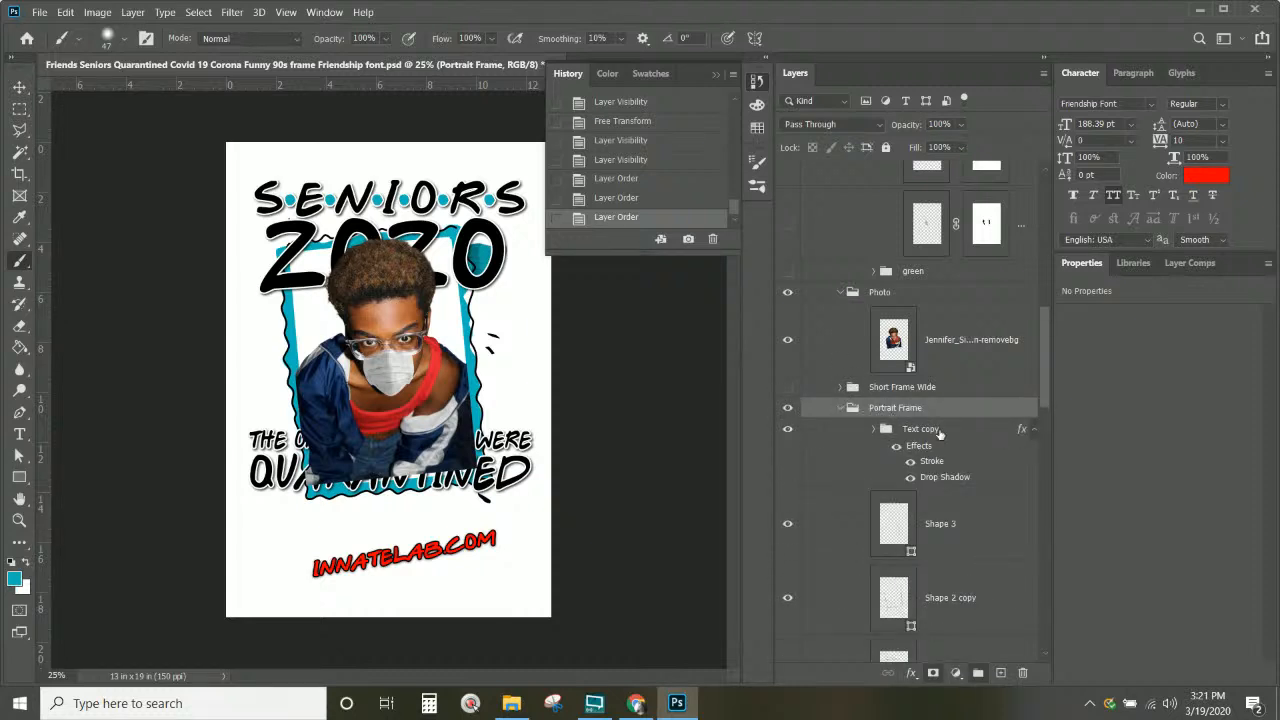
click(871, 436)
click(872, 432)
scroll(955, 460, down, 5)
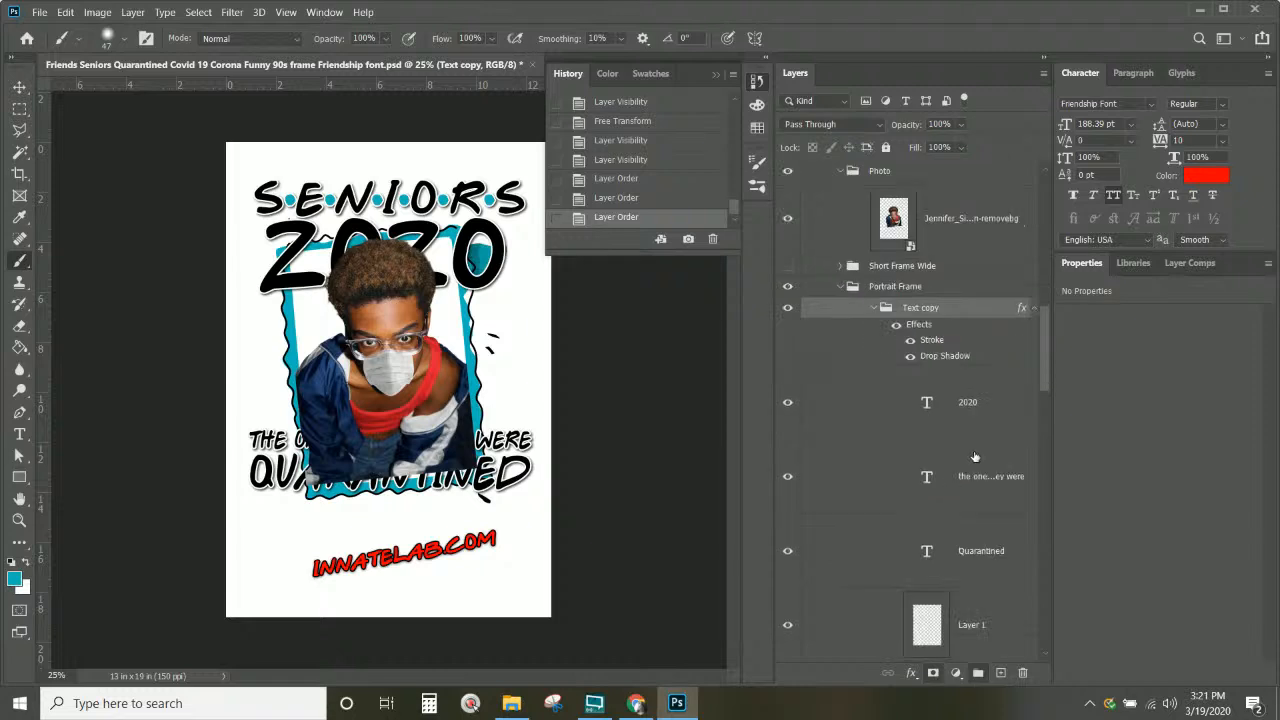
scroll(973, 480, up, 2)
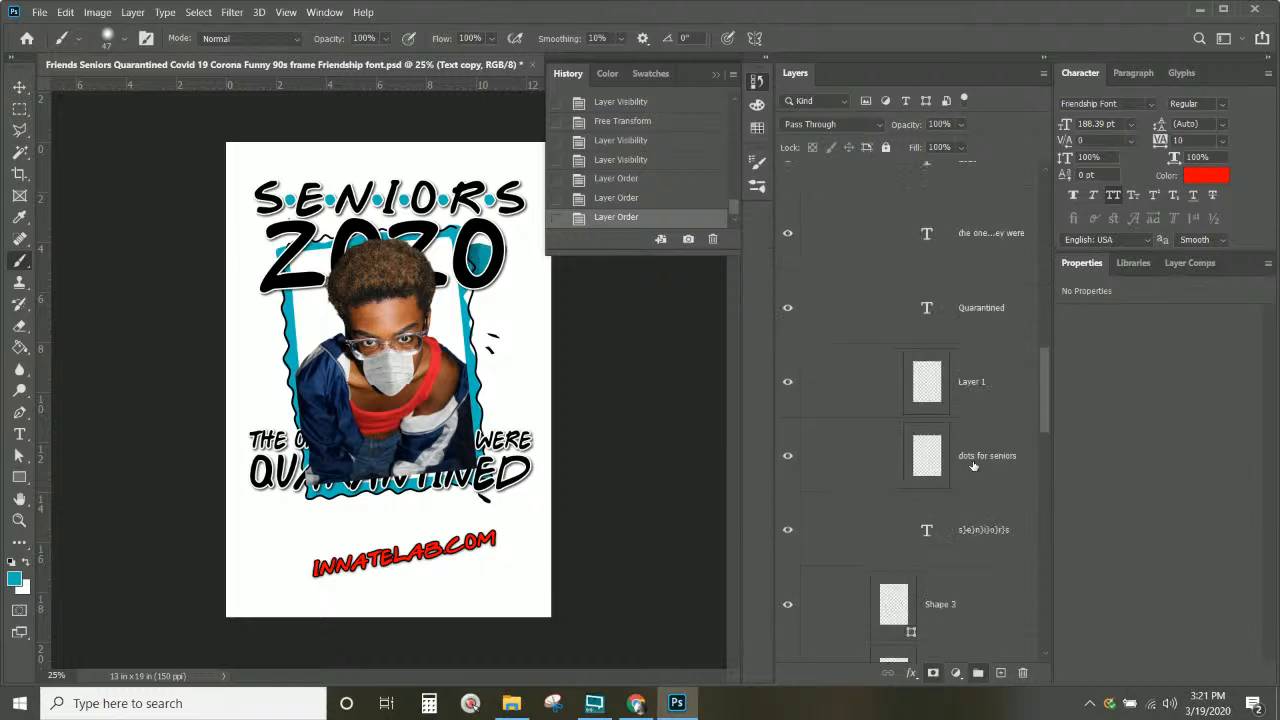
click(977, 315)
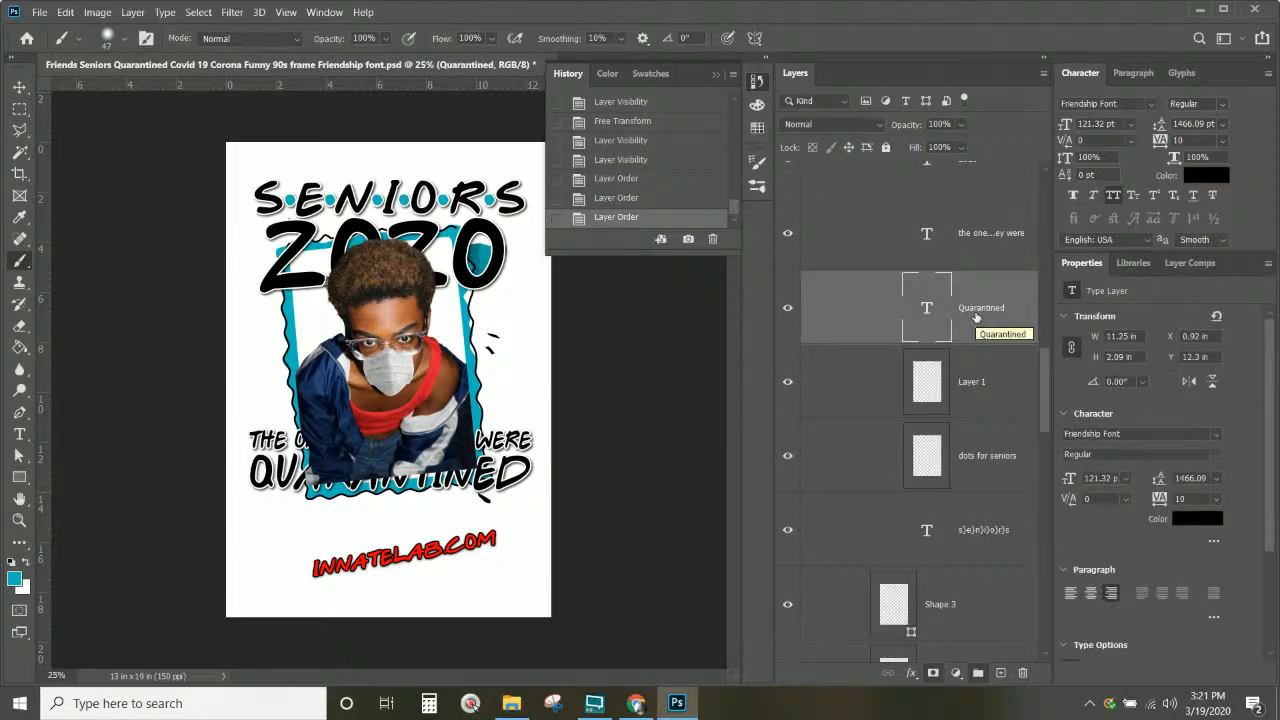
Step: Select the Quarantined and tagline text layers and drag them to the bottom of the page
scroll(976, 316, up, 2)
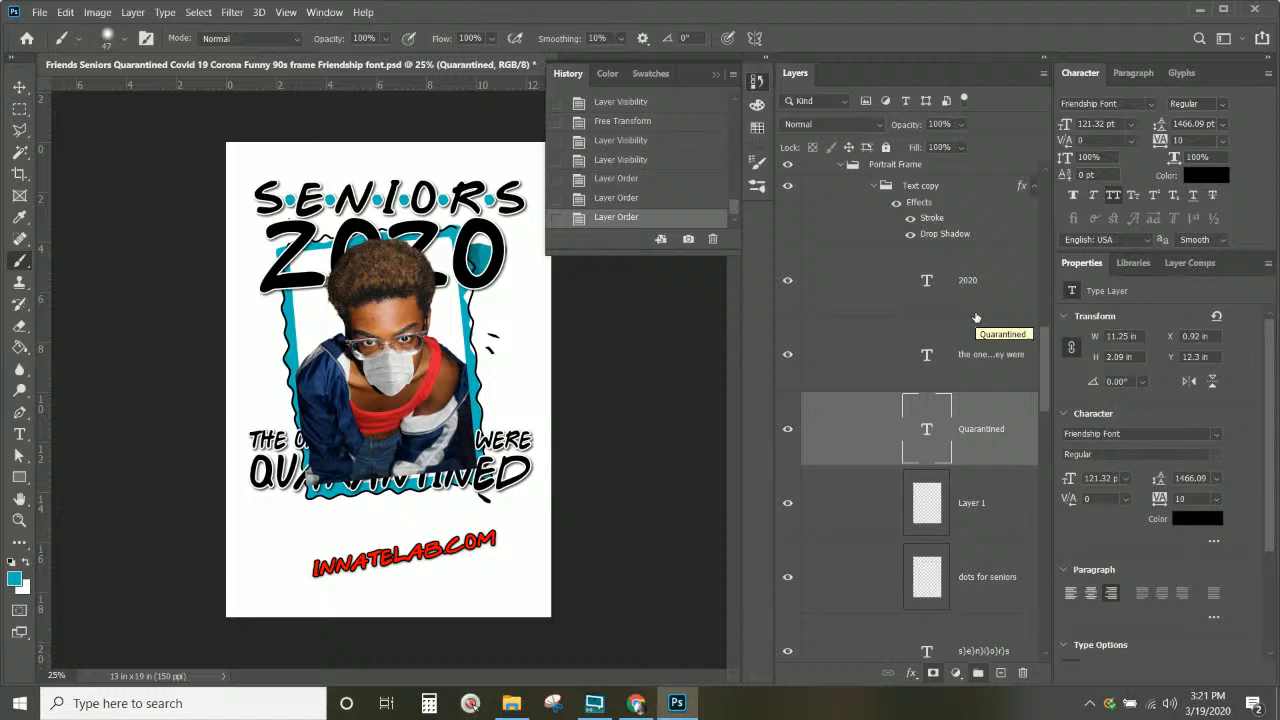
shift+click(985, 373)
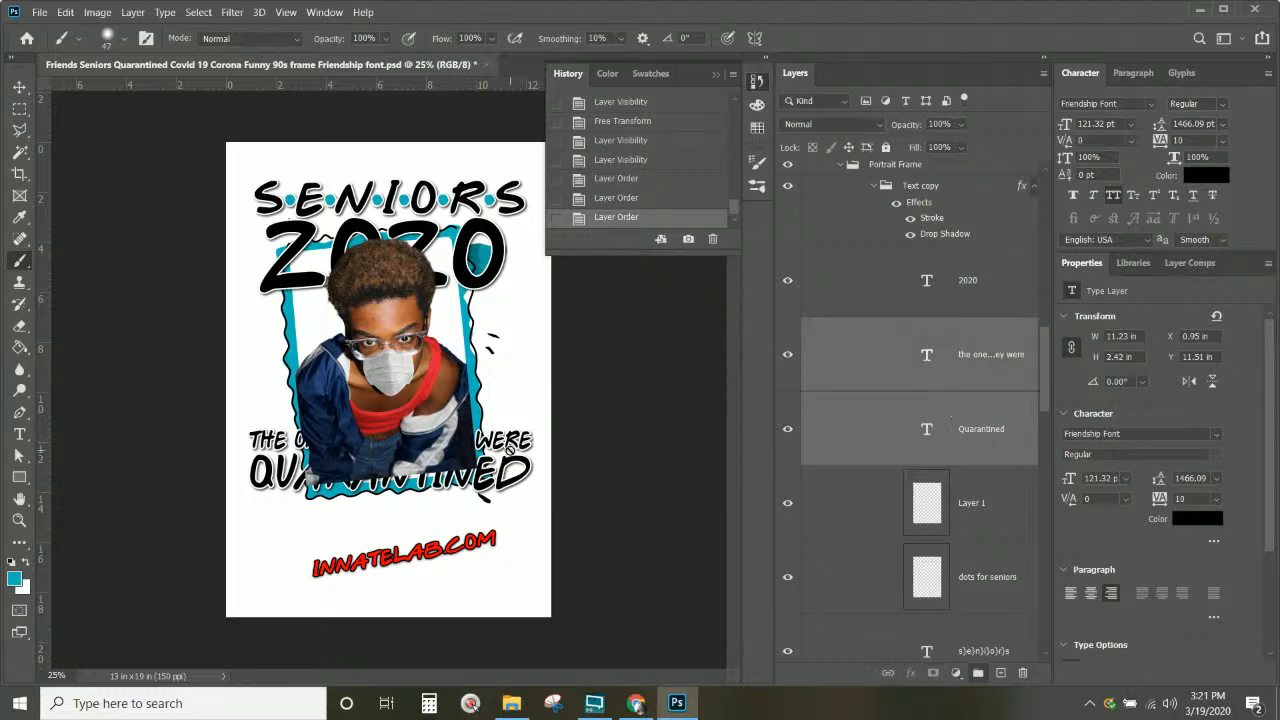
click(19, 89)
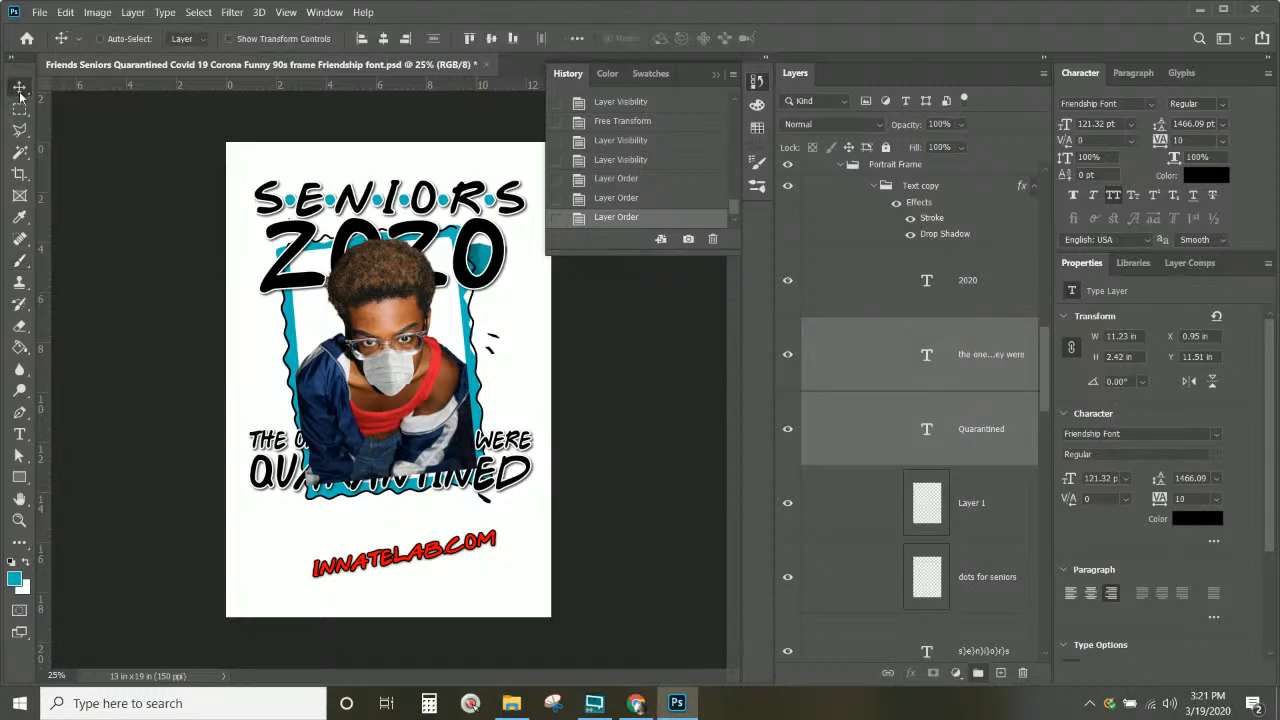
drag(516, 447, 512, 551)
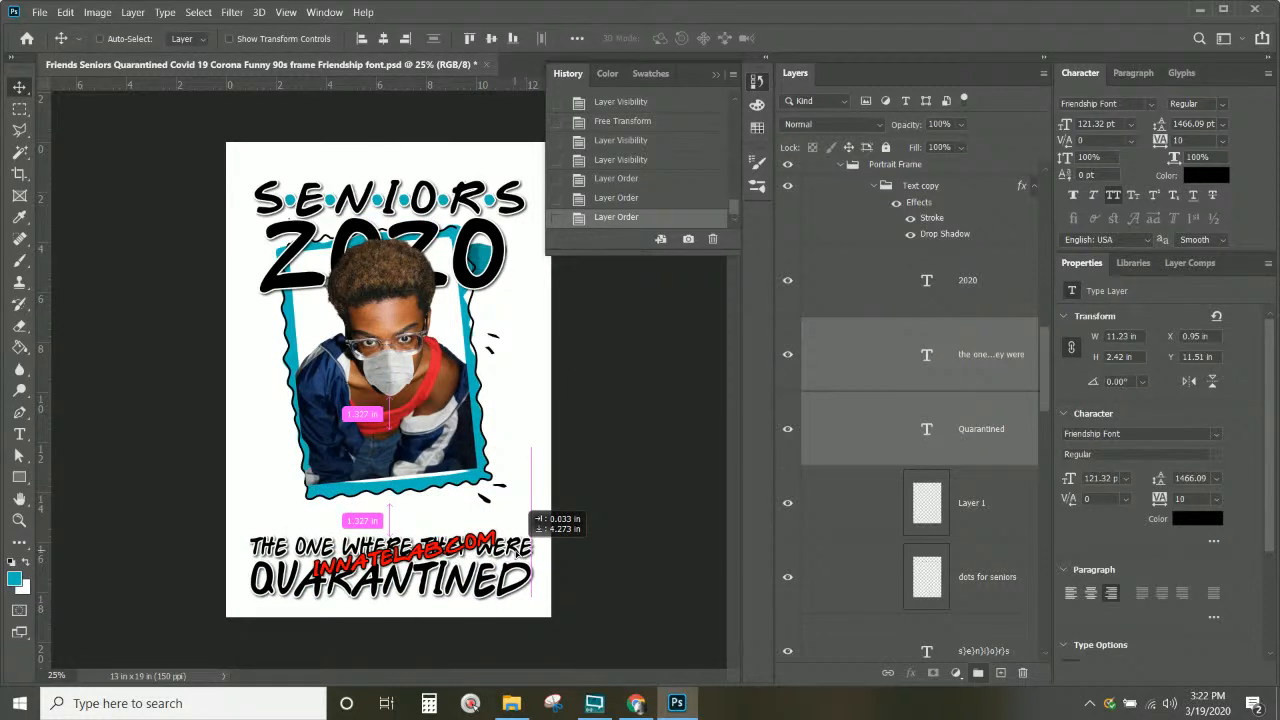
drag(525, 508, 525, 508)
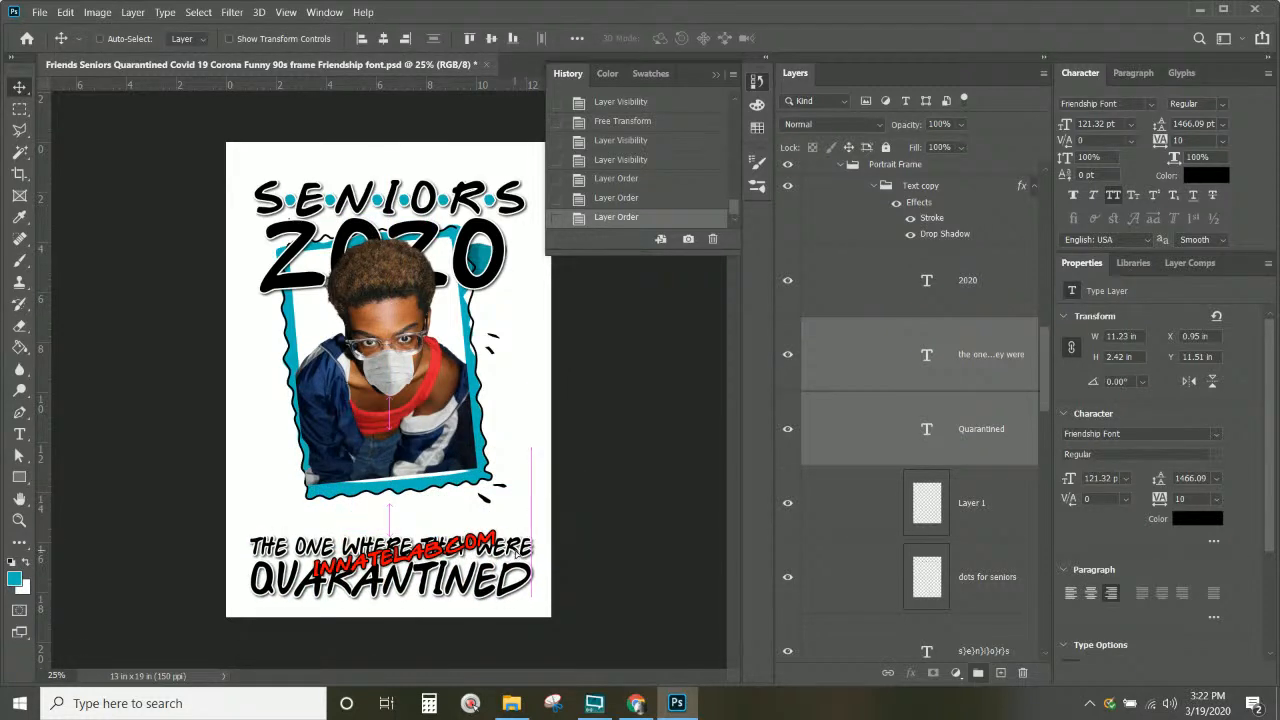
right_click(505, 283)
Step: Turn on Group 1's visibility, toggling it off and on to compare the design
click(520, 325)
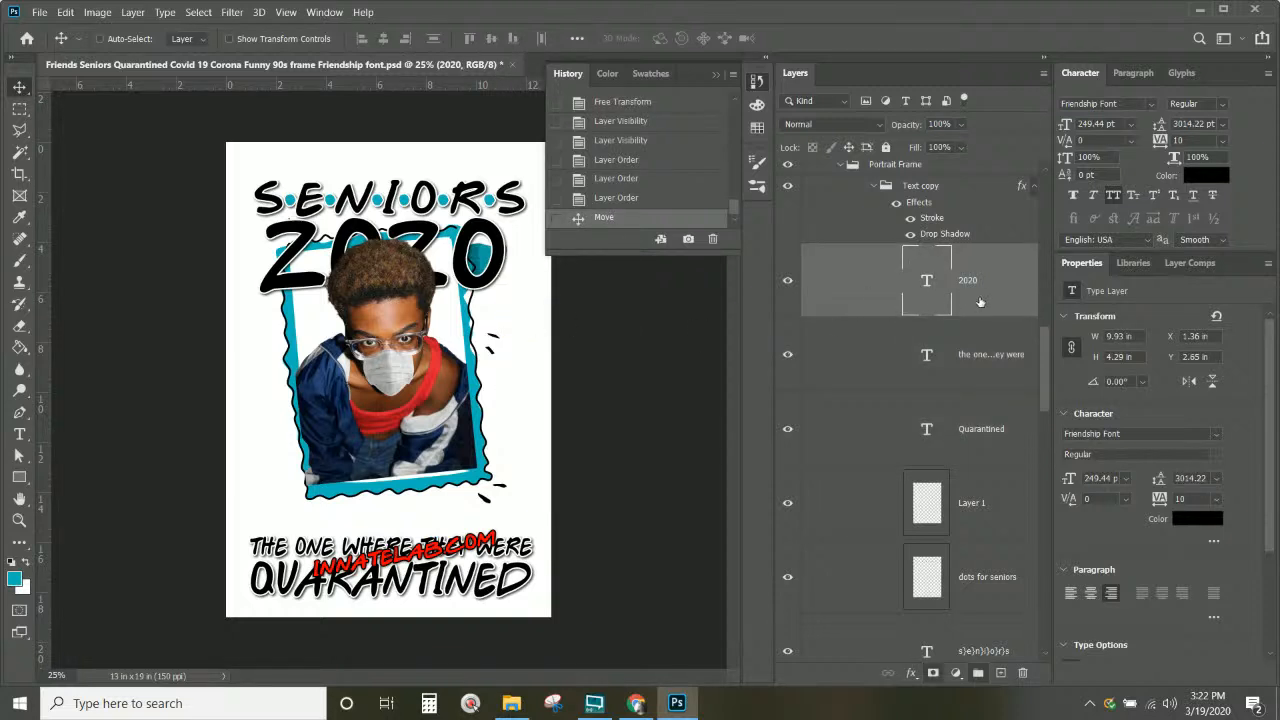
scroll(980, 302, down, 10)
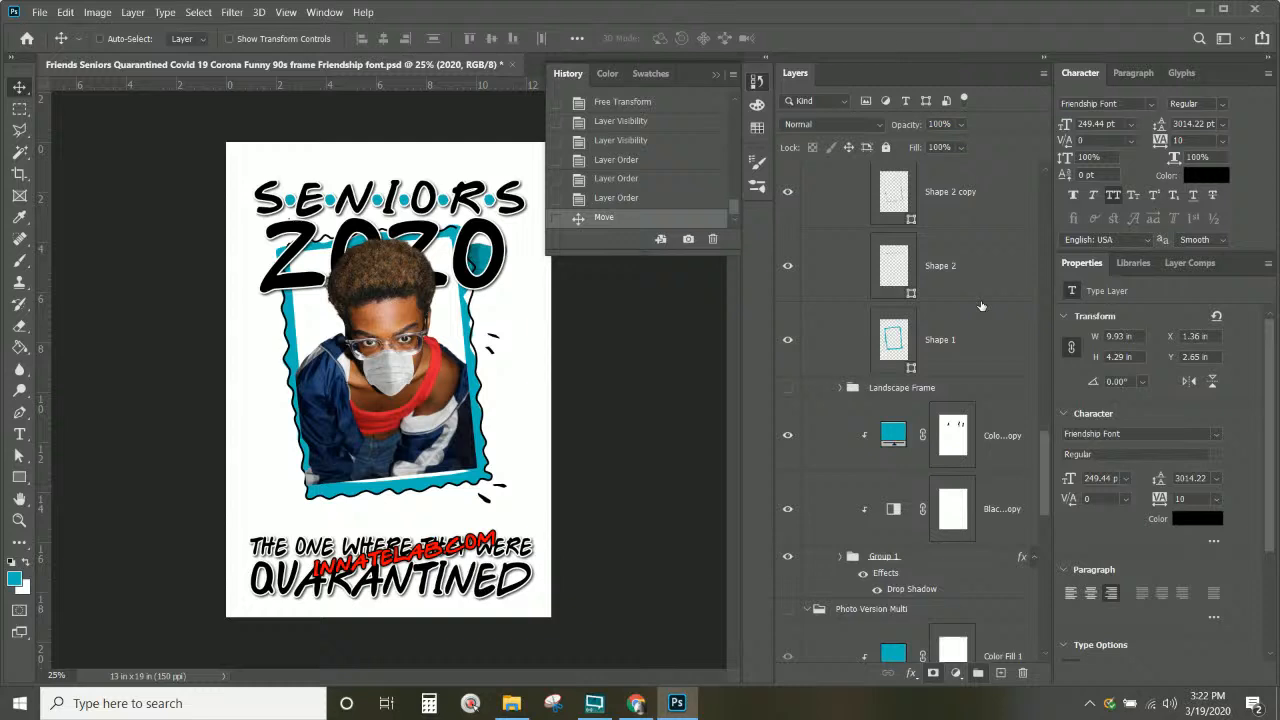
scroll(981, 306, down, 5)
scroll(981, 306, down, 2)
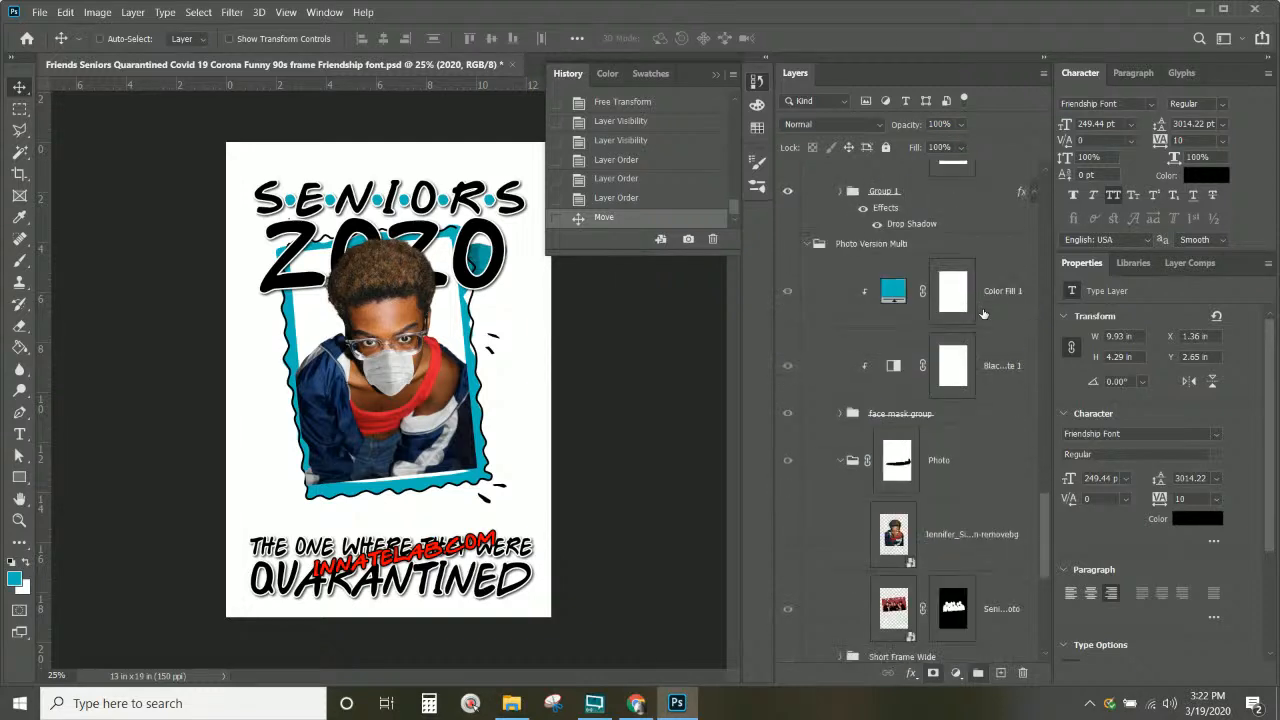
click(840, 422)
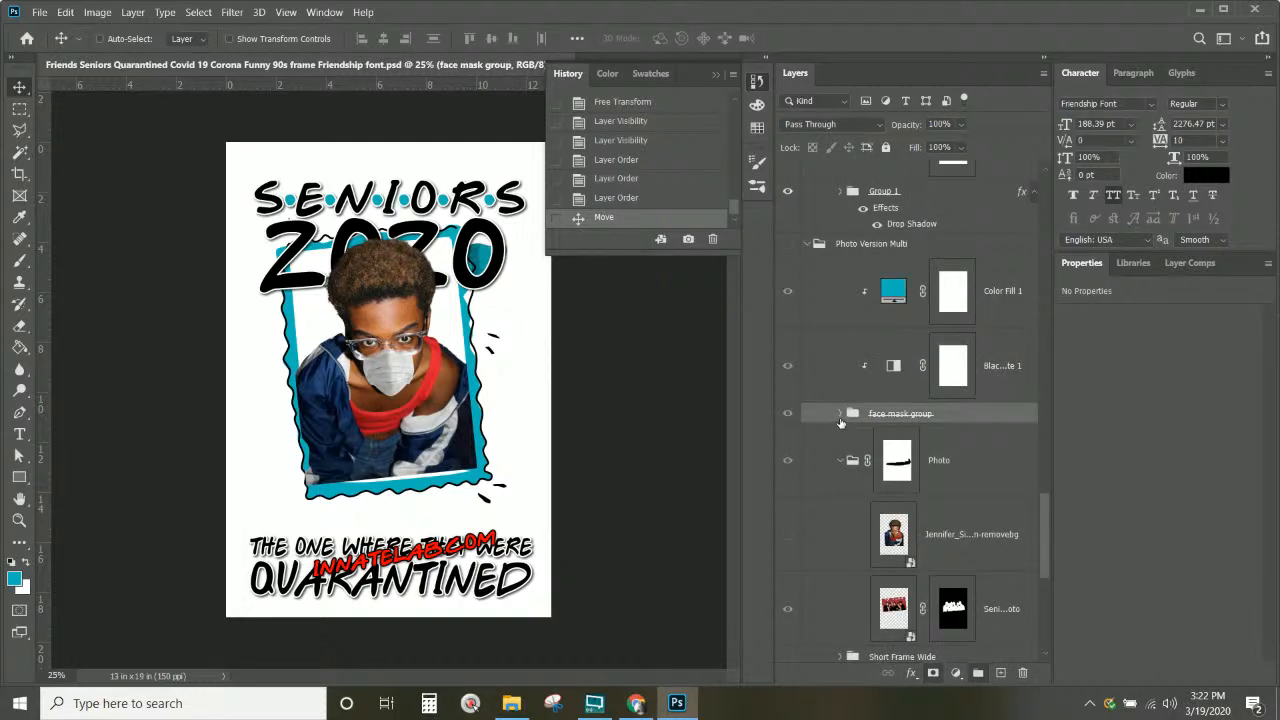
scroll(840, 422, down, 4)
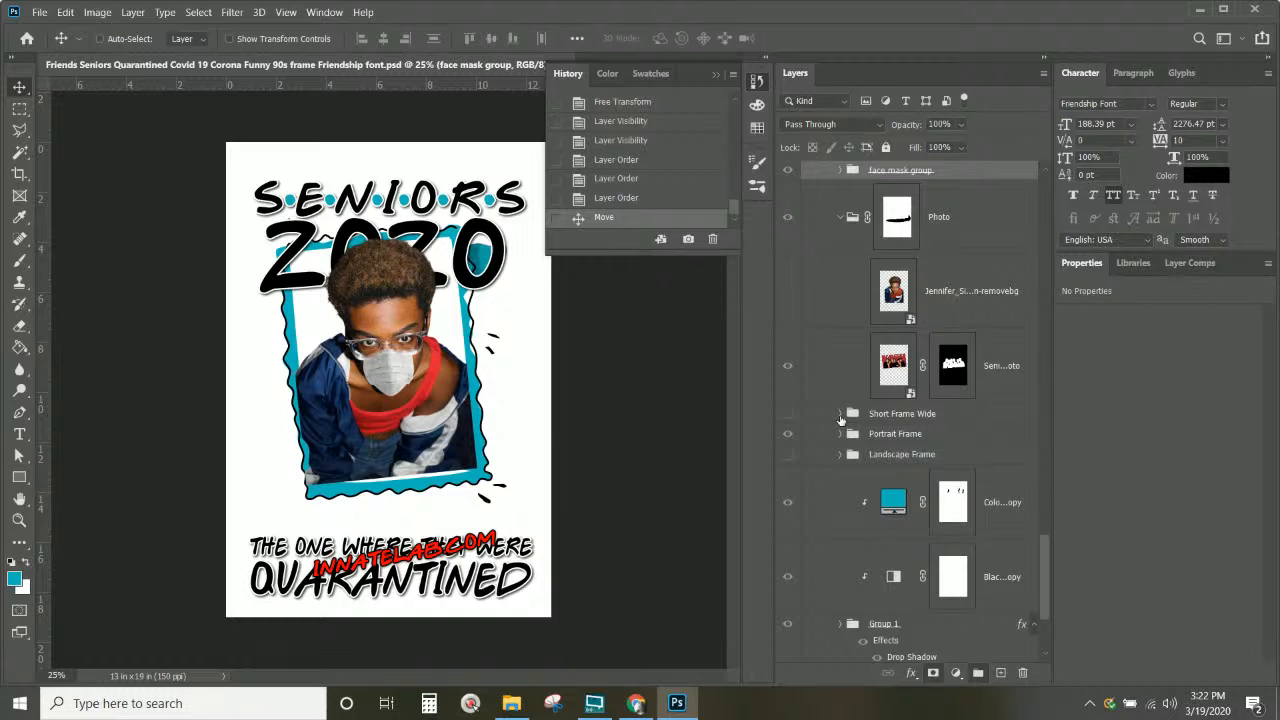
scroll(840, 420, down, 3)
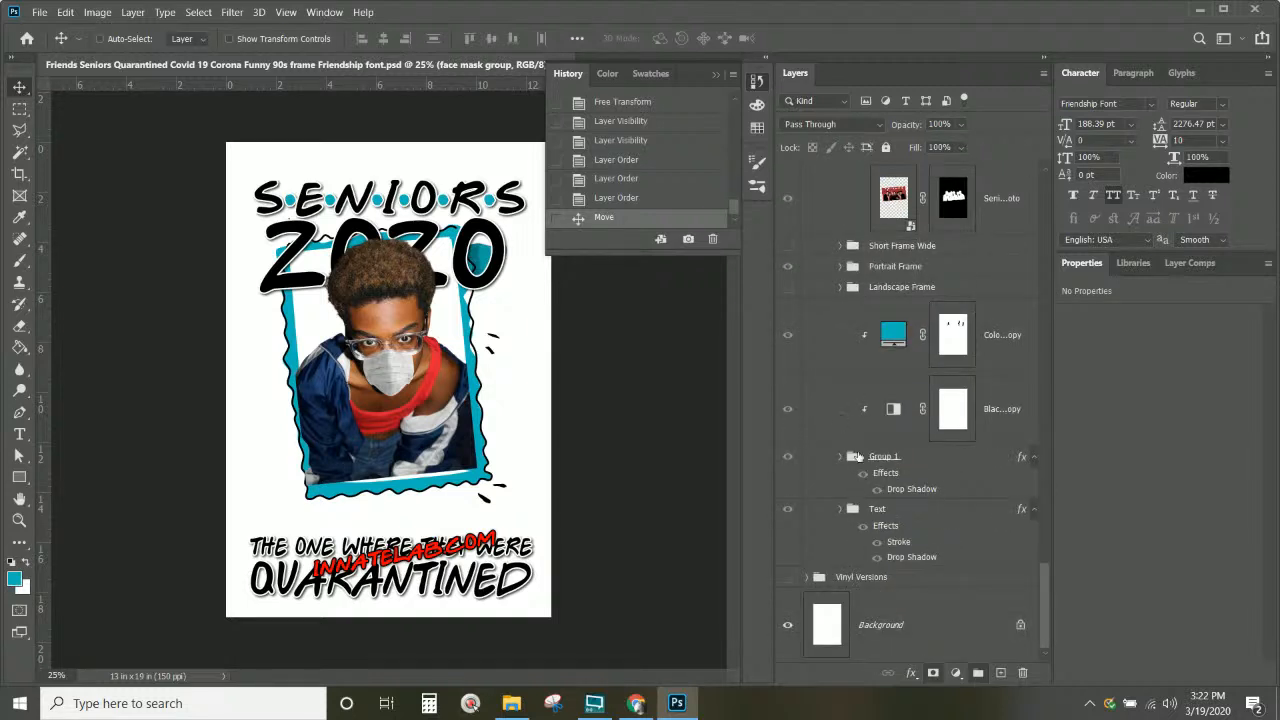
click(930, 480)
click(786, 458)
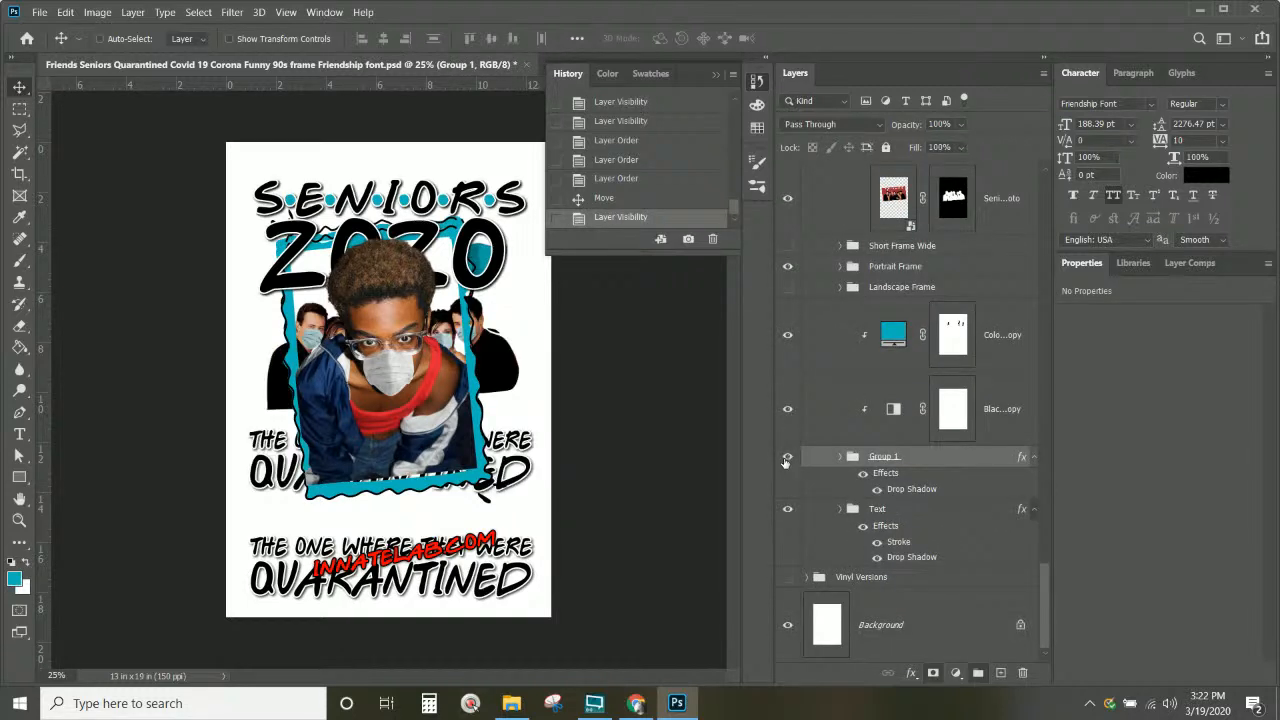
click(786, 459)
click(787, 459)
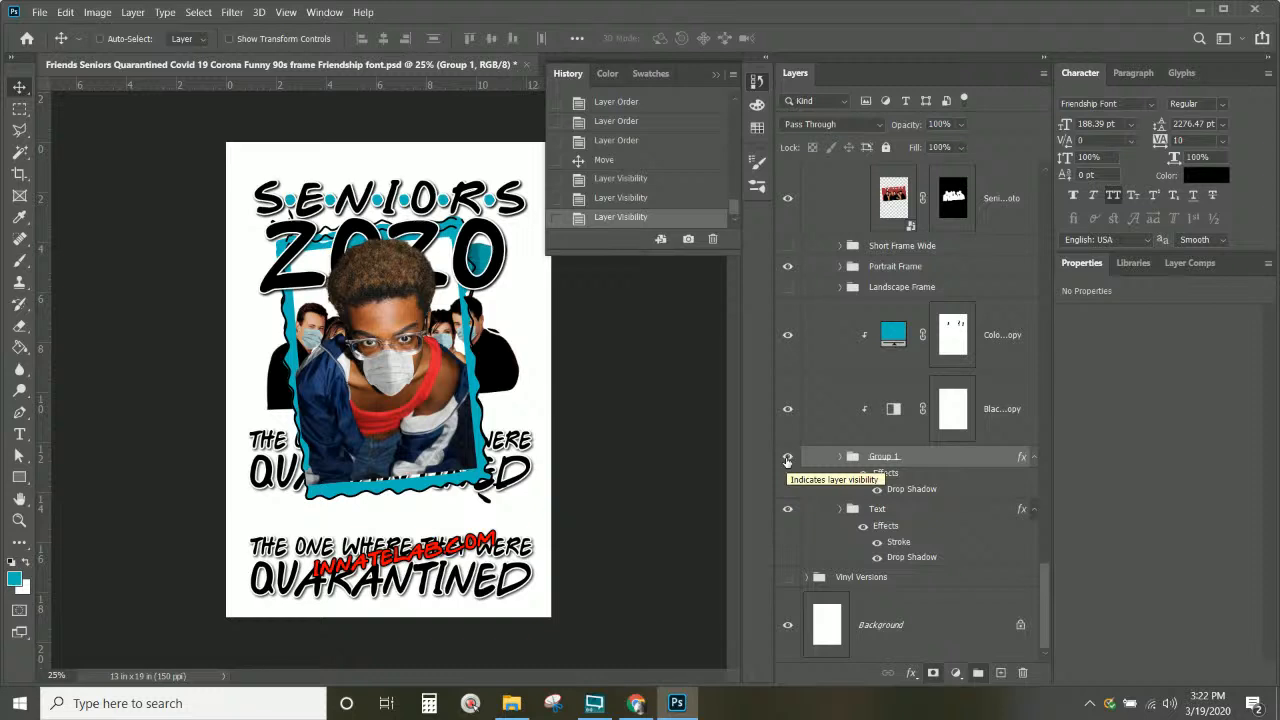
Step: Toggle the Color Fill copy and blue mask for text layers off and on to check their effect
click(786, 338)
click(786, 340)
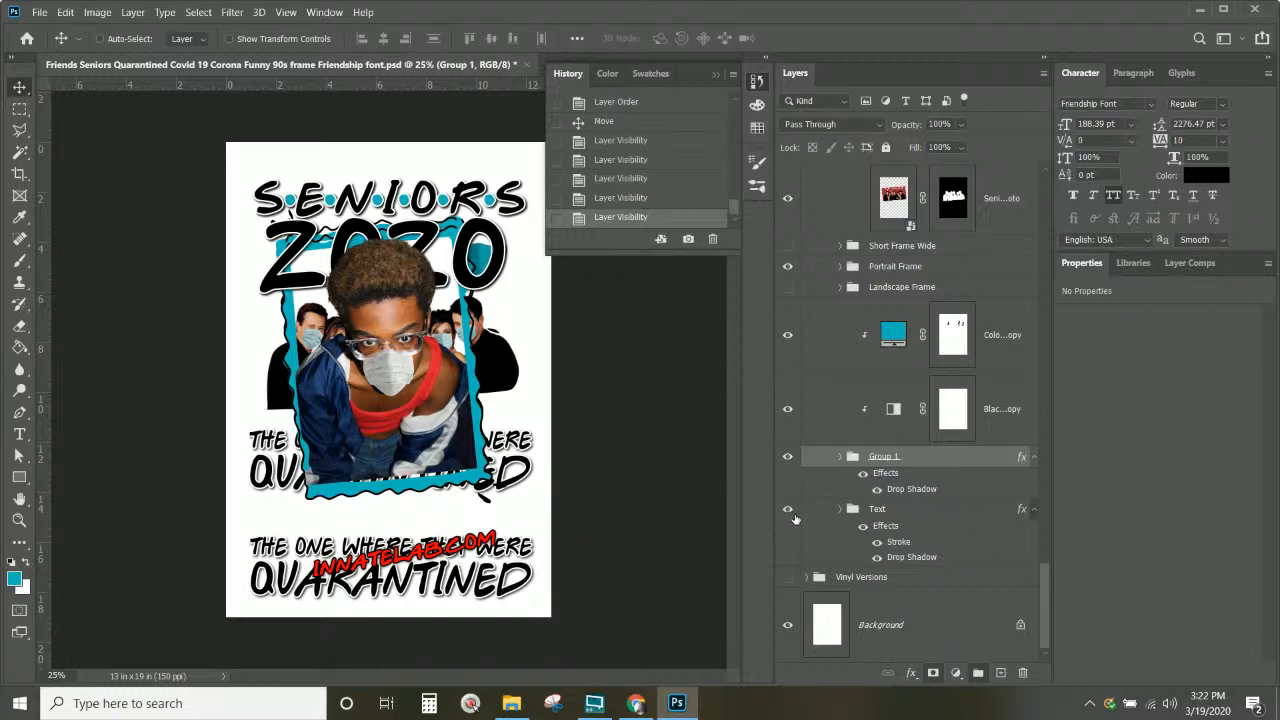
click(839, 457)
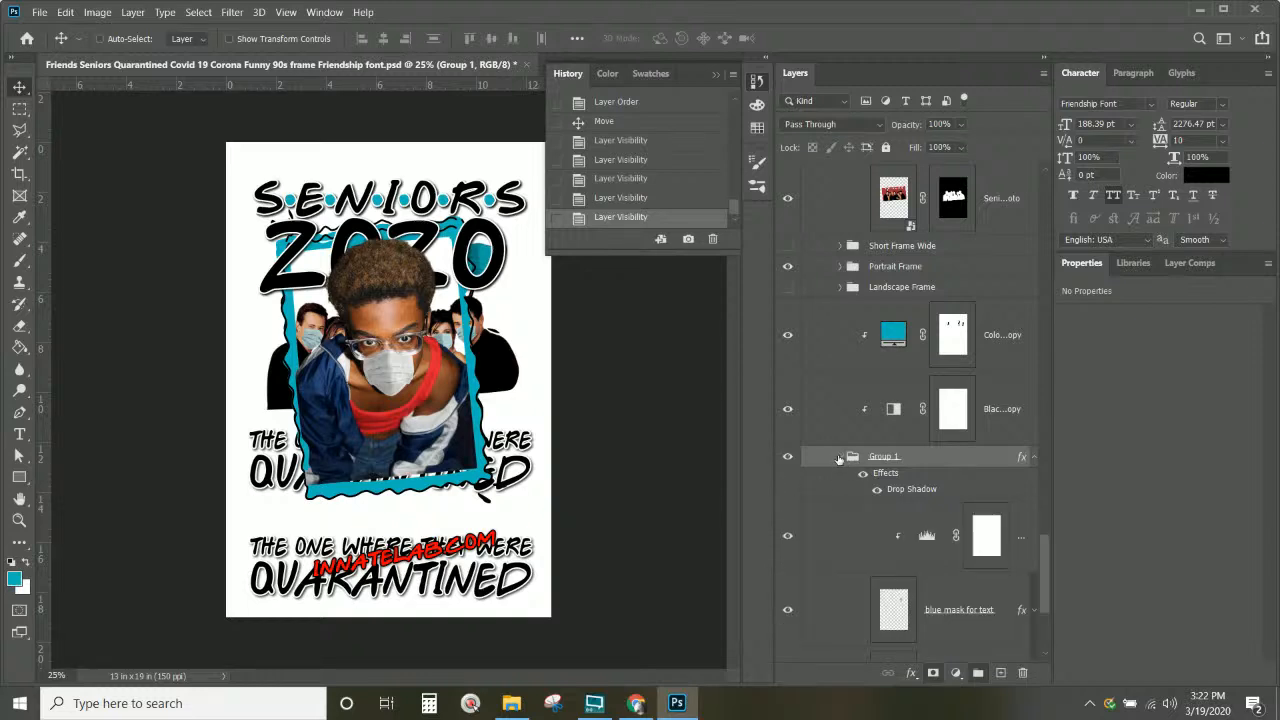
scroll(839, 459, down, 3)
click(788, 388)
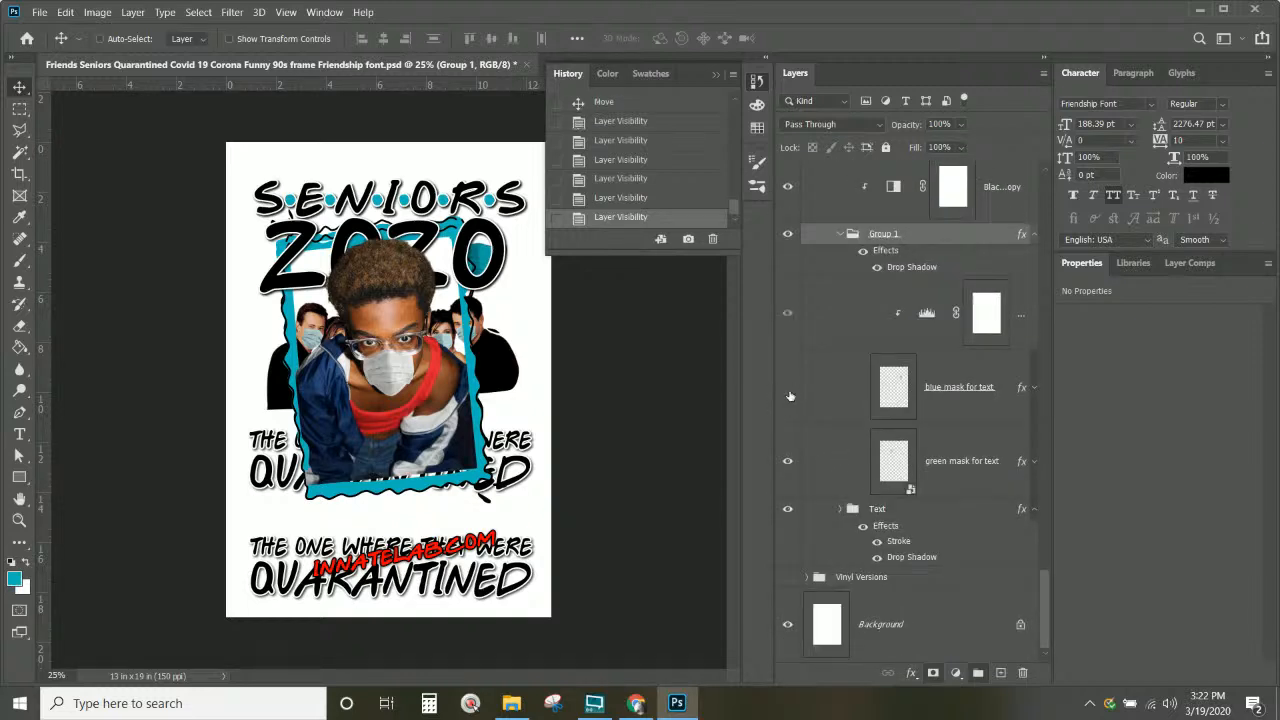
click(789, 390)
scroll(789, 395, up, 2)
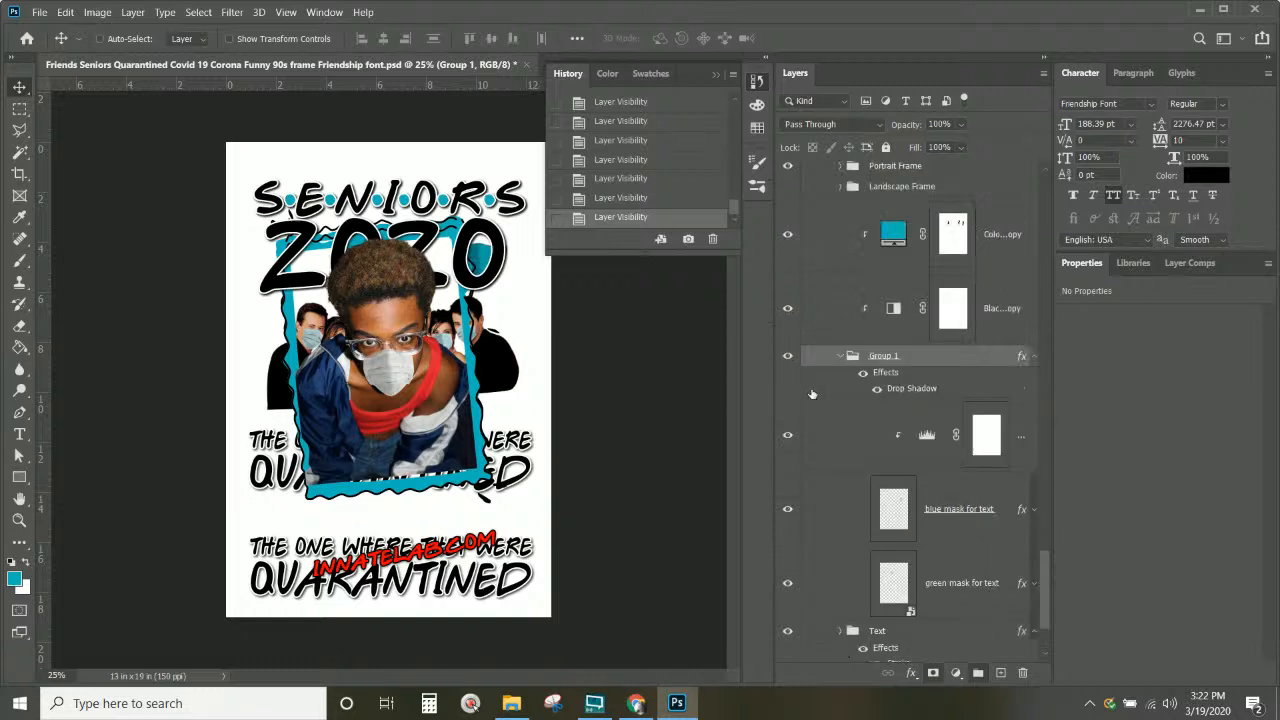
click(843, 356)
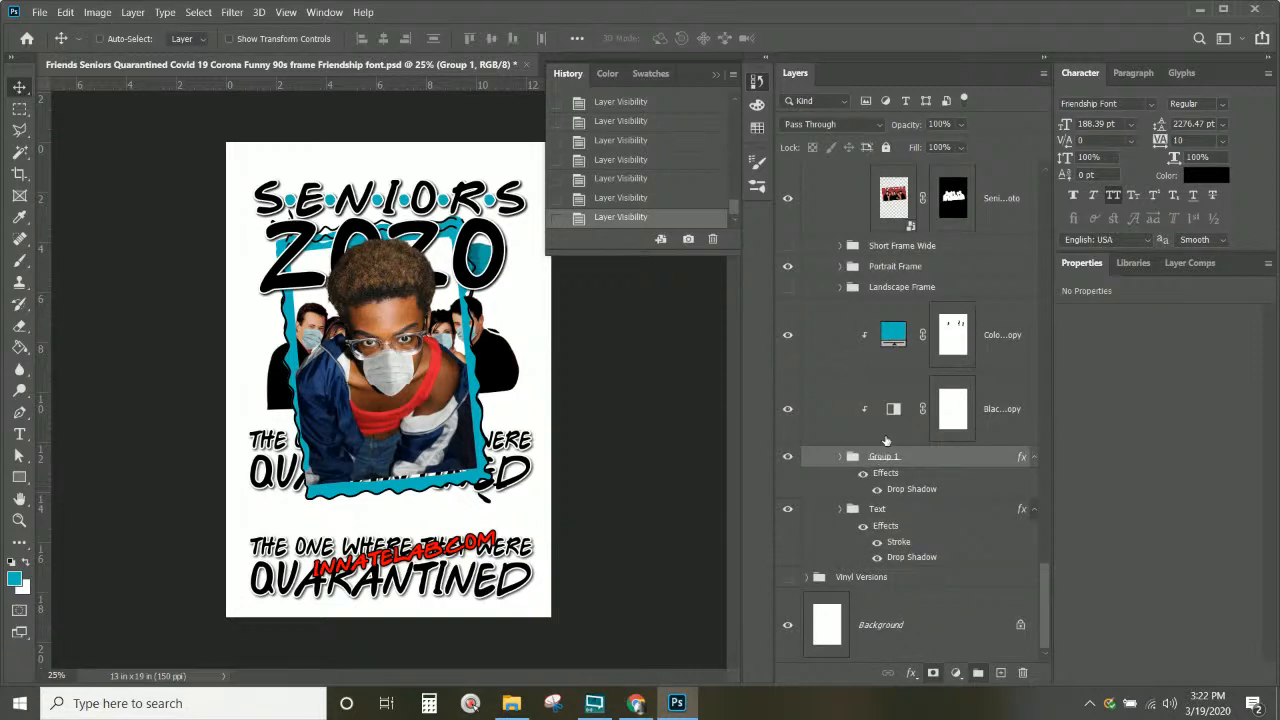
Step: Select the Color Fill copy, Black & White copy and Group 1 and drag them into Portrait Frame
click(990, 338)
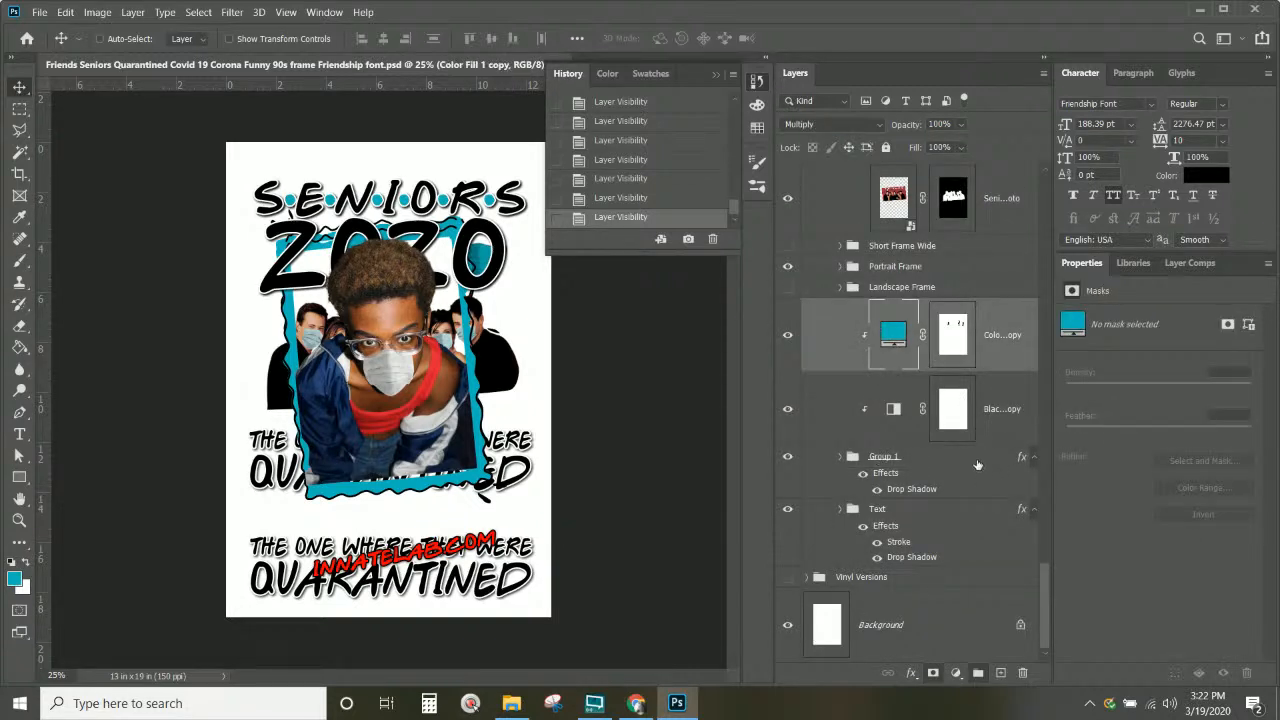
shift+click(977, 464)
scroll(977, 464, up, 4)
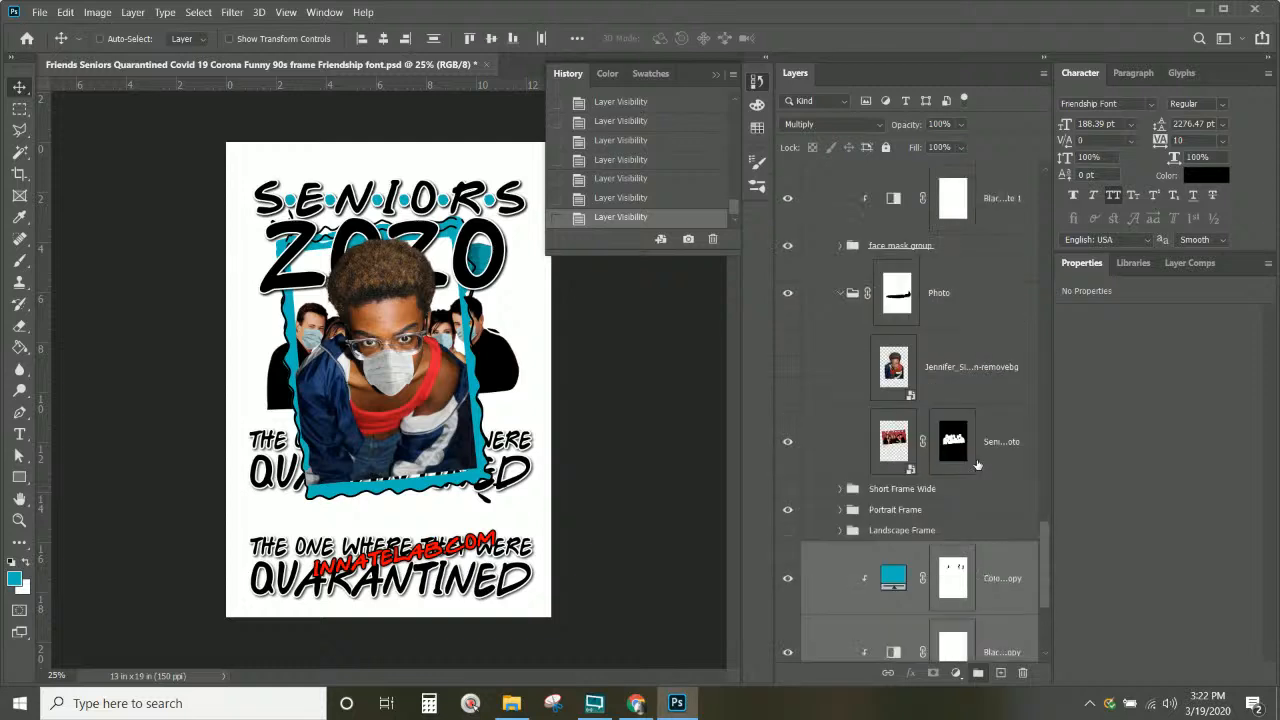
scroll(1004, 588, down, 4)
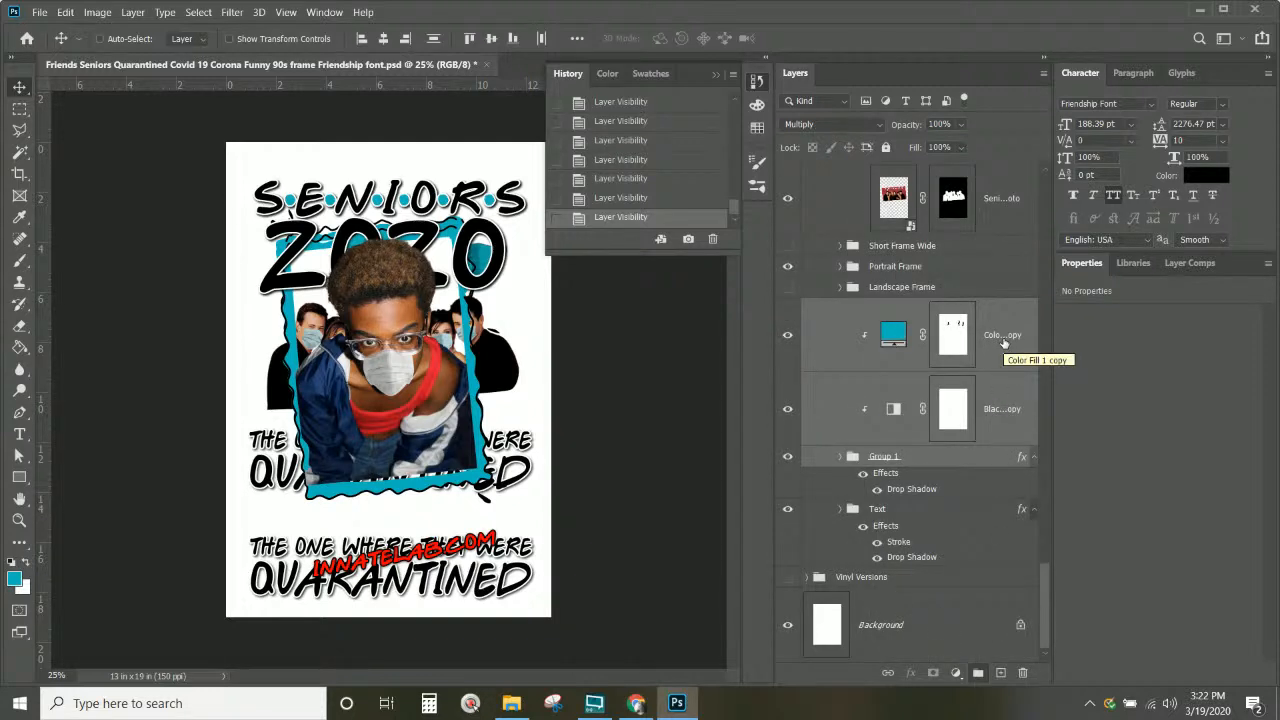
scroll(998, 290, up, 4)
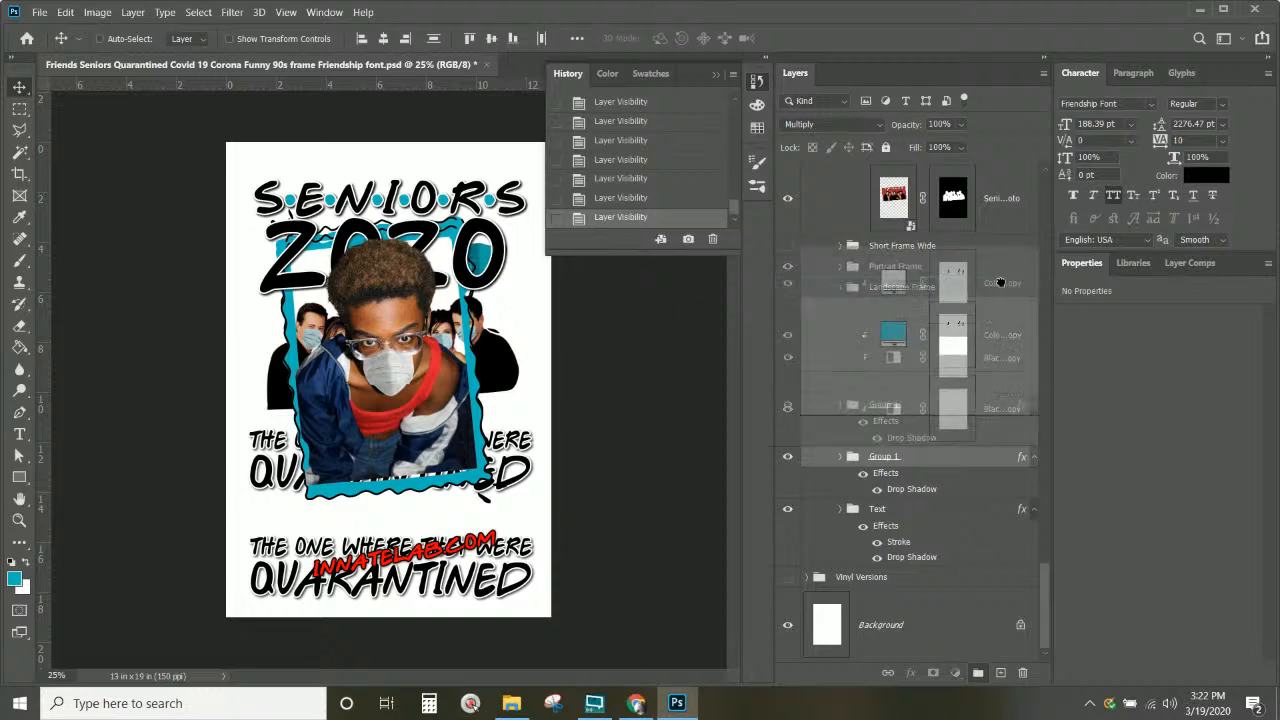
drag(985, 89, 914, 201)
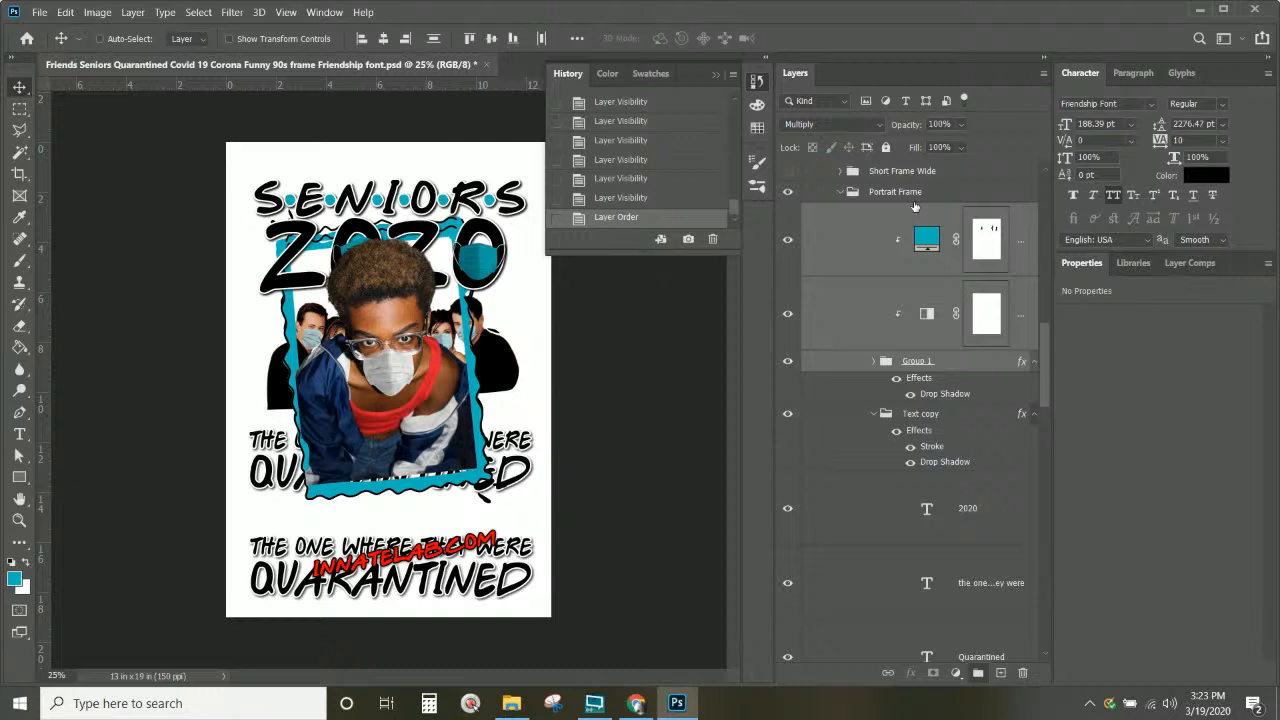
Step: Group the selected layers as '2020 Masks' and Alt-drag a copy into Photo Version Single
scroll(898, 224, up, 2)
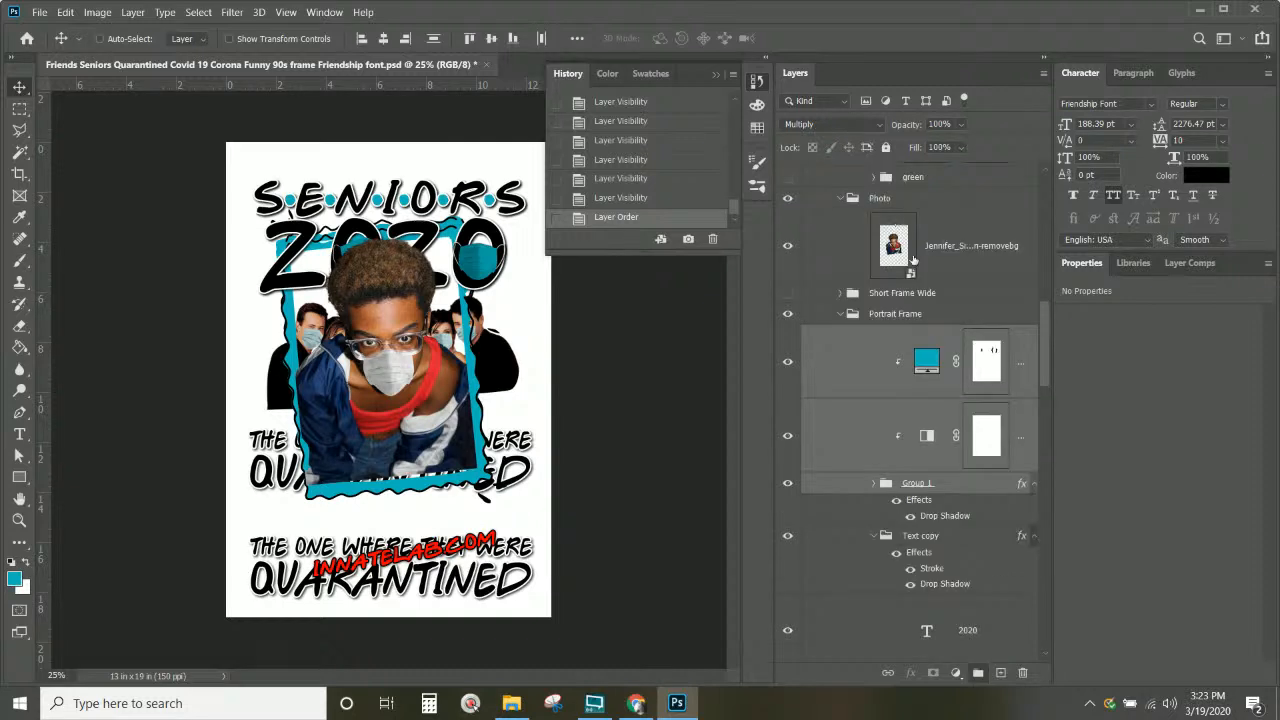
scroll(921, 302, up, 2)
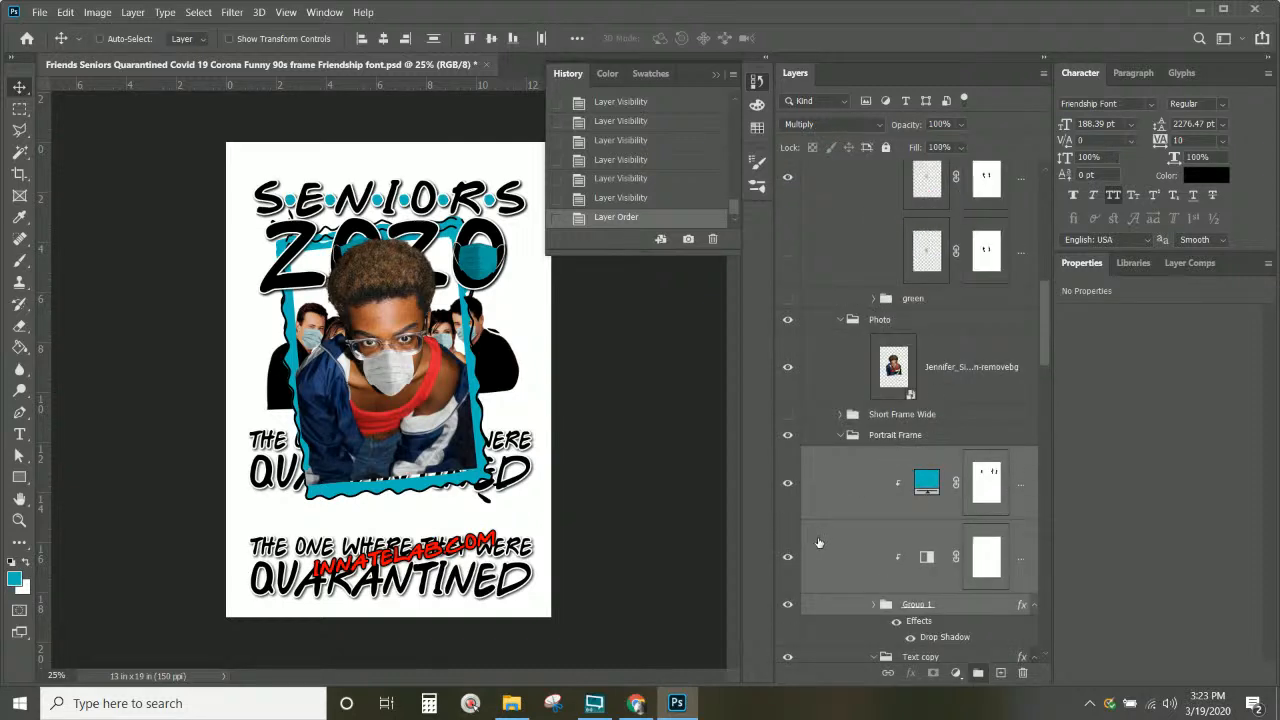
key(ctrl+g)
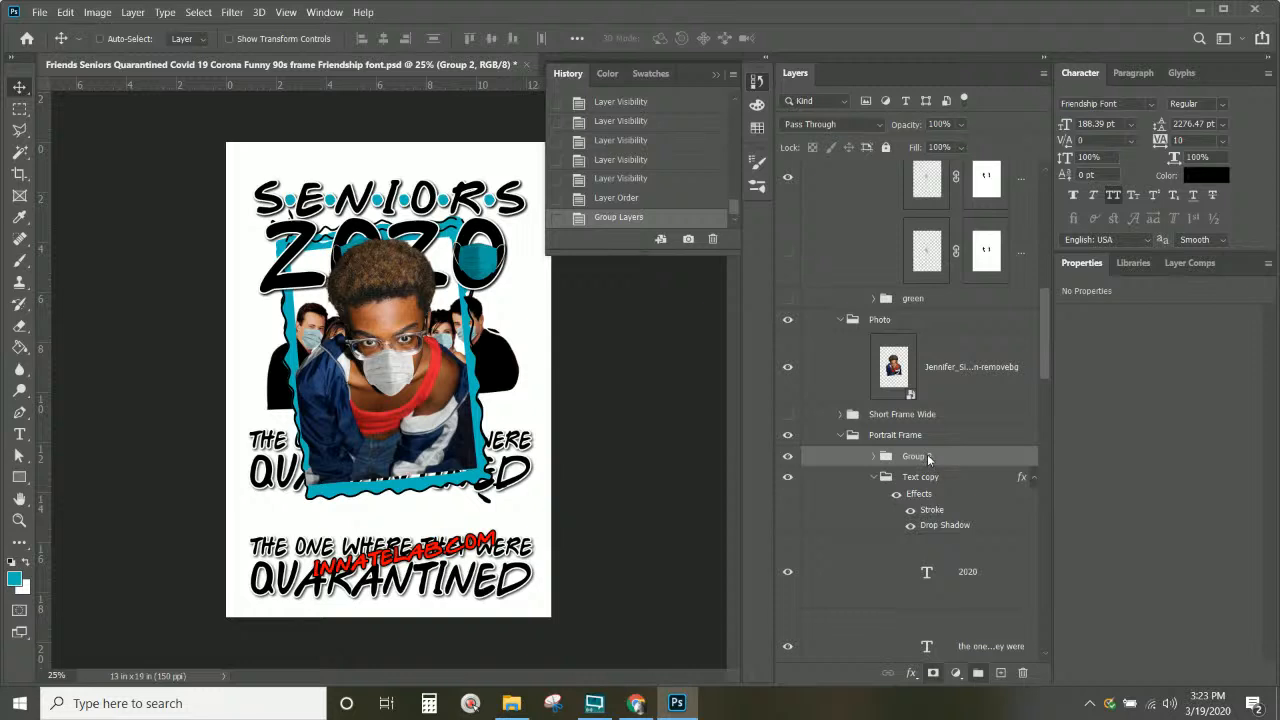
double_click(917, 455)
text(2020 Masks)
key(Return)
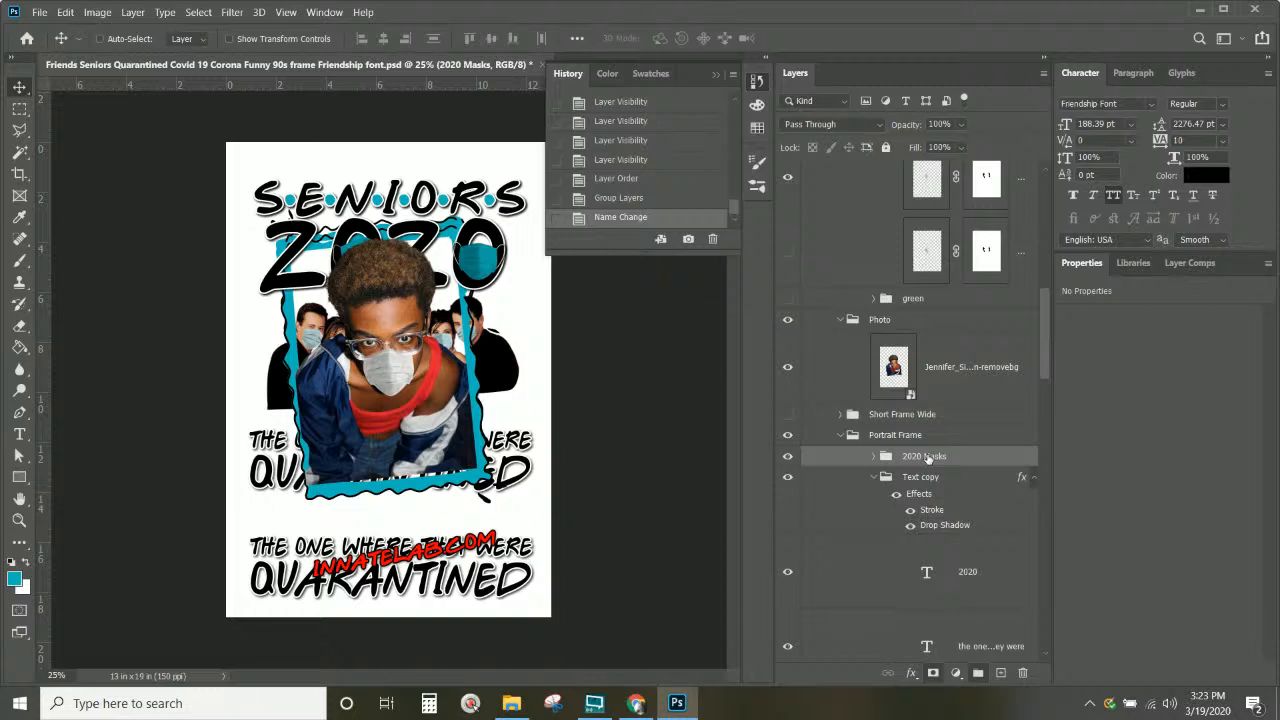
drag(928, 457, 888, 427)
Step: Copy the Text copy group into the Photo Version Single group
scroll(847, 443, down, 3)
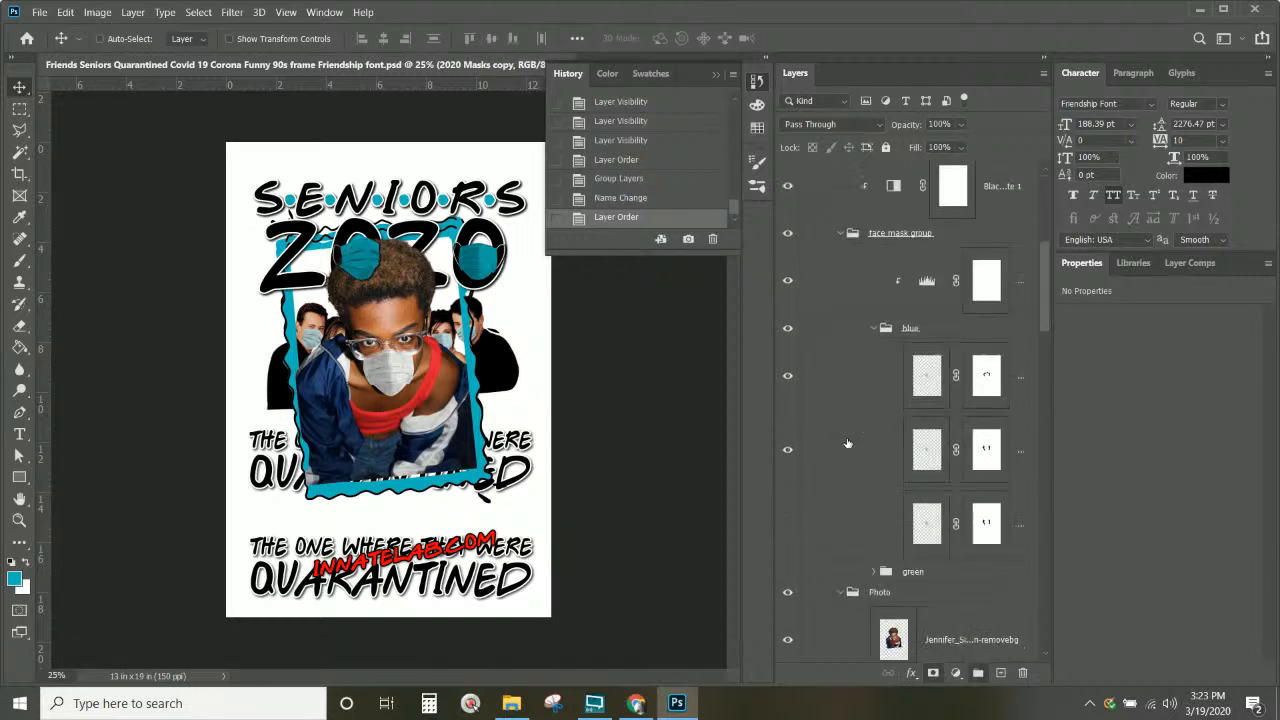
scroll(847, 443, up, 3)
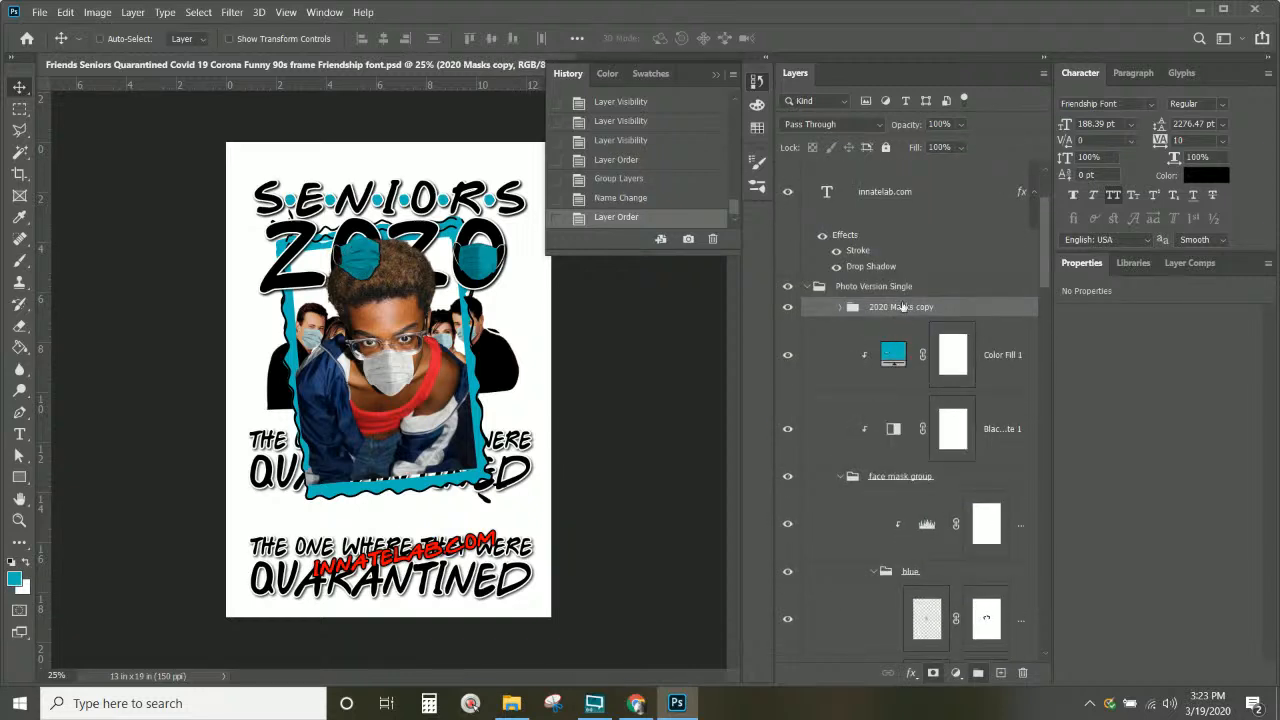
scroll(902, 310, down, 5)
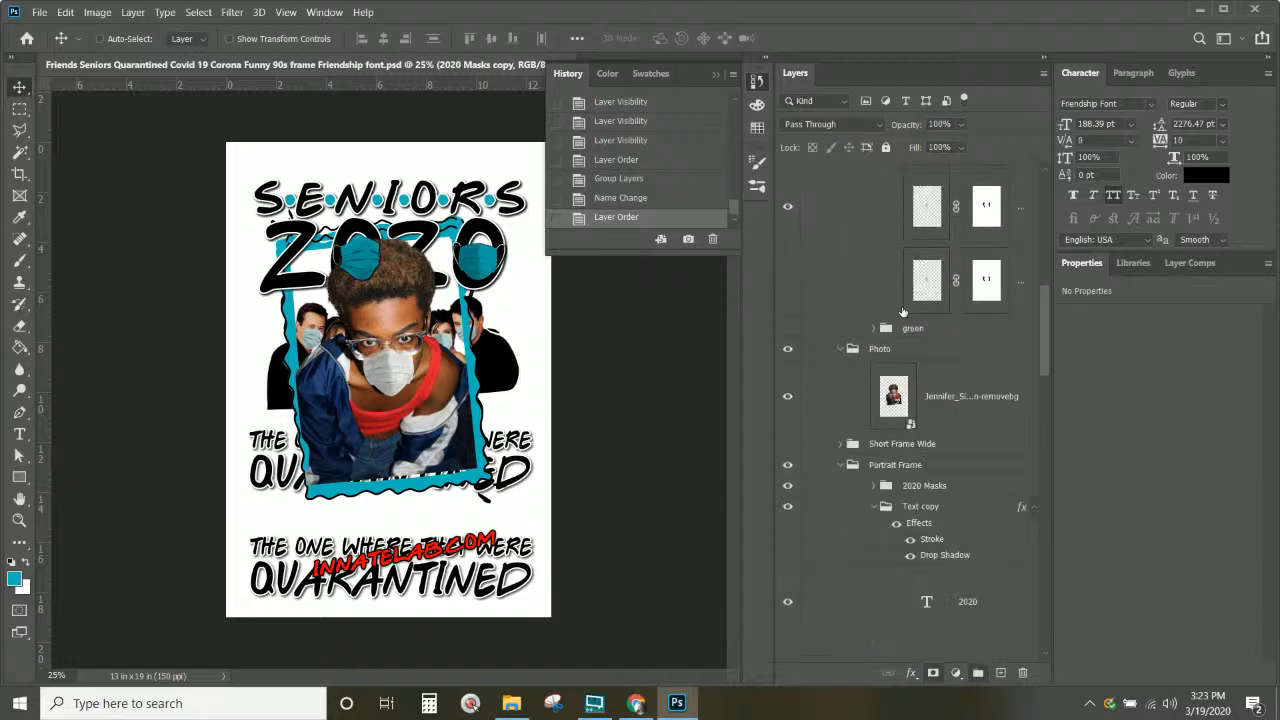
click(935, 490)
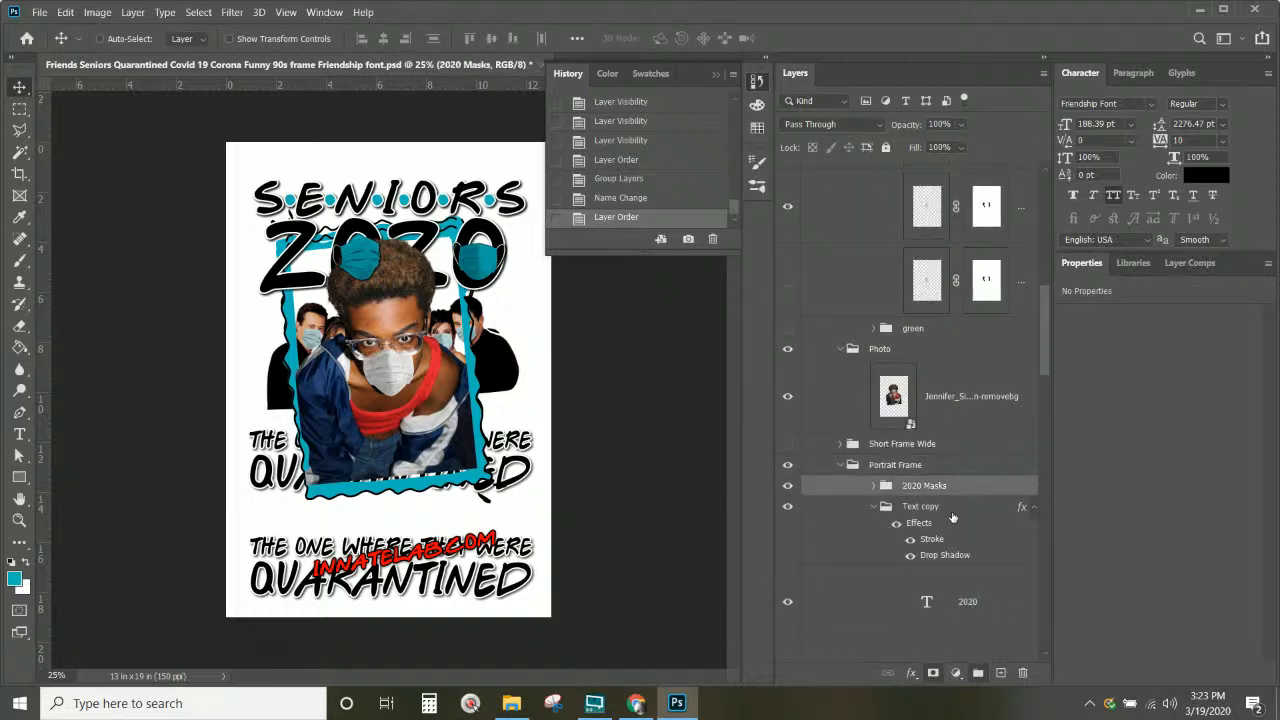
click(950, 510)
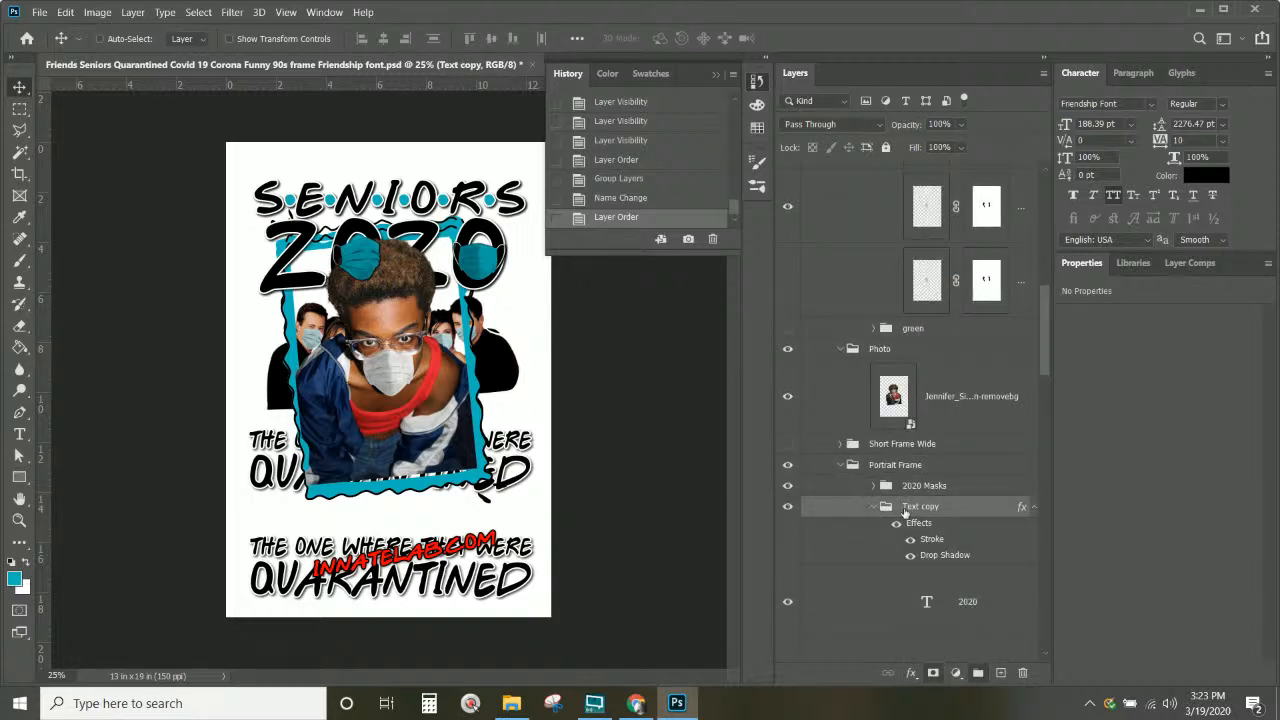
click(875, 509)
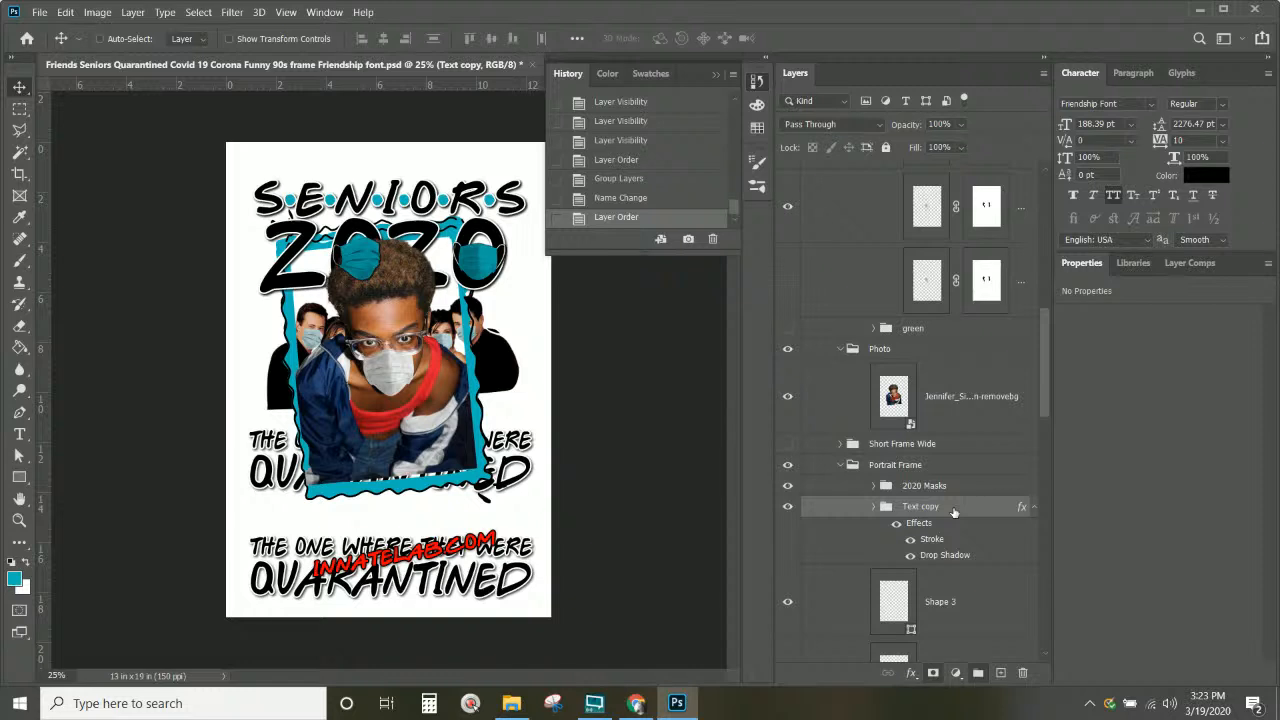
drag(953, 512, 930, 332)
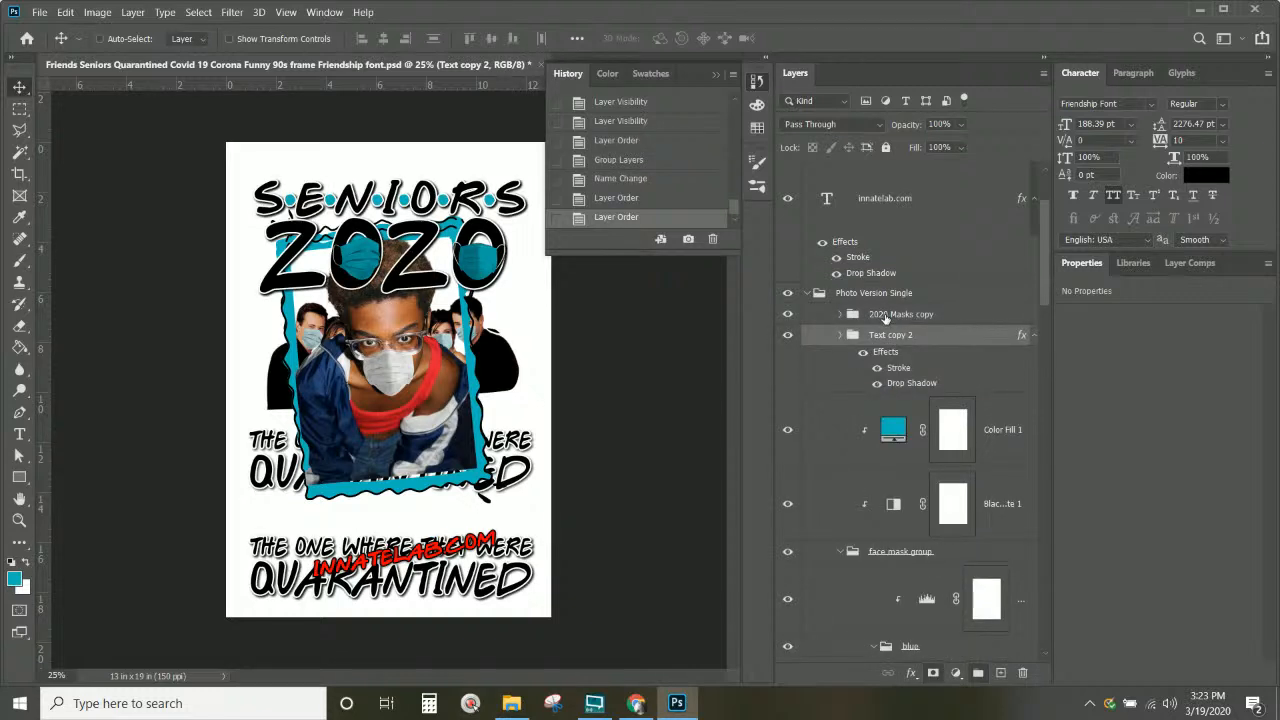
Step: Collapse the version groups and hide the multi-person Photo Version Multi design
click(885, 316)
click(807, 293)
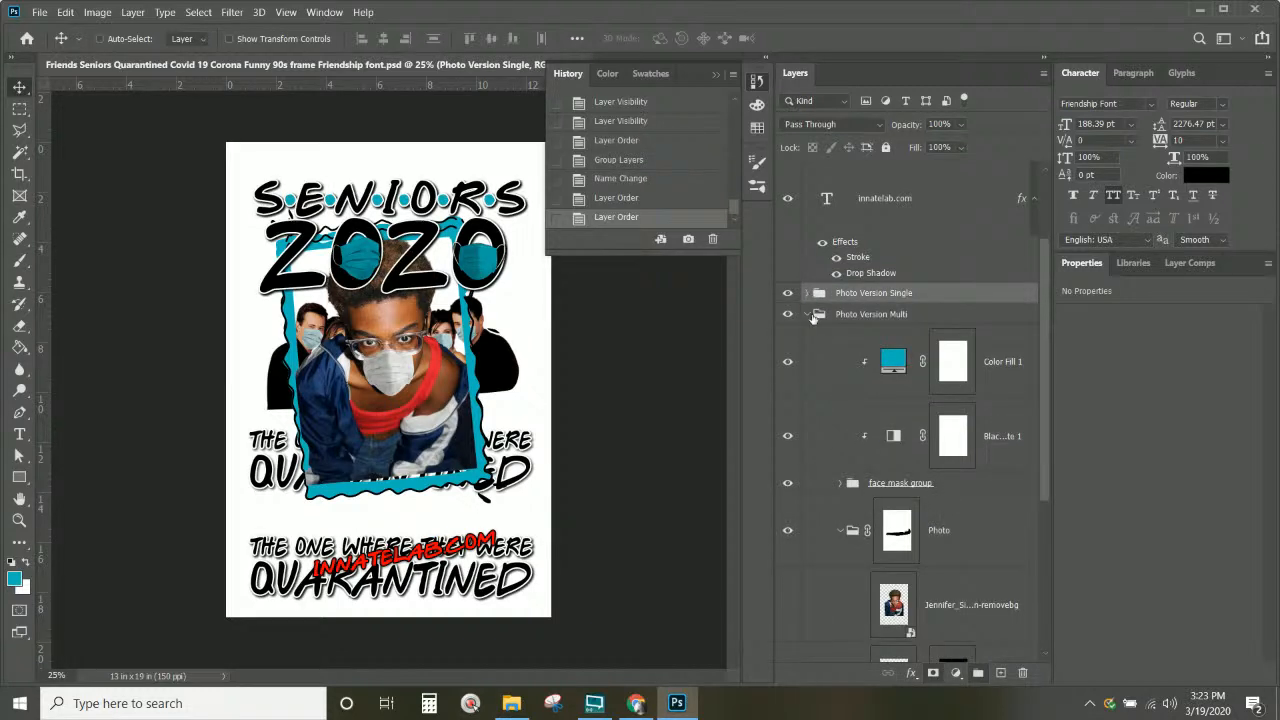
click(809, 314)
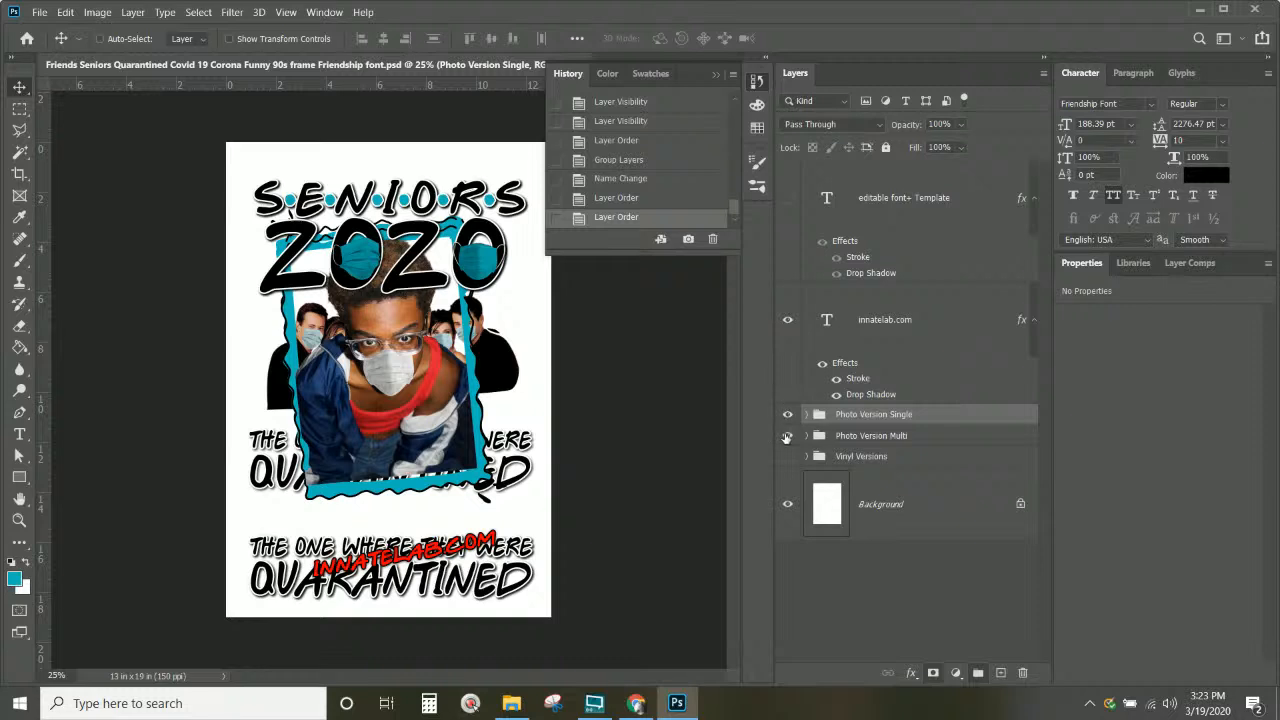
click(787, 437)
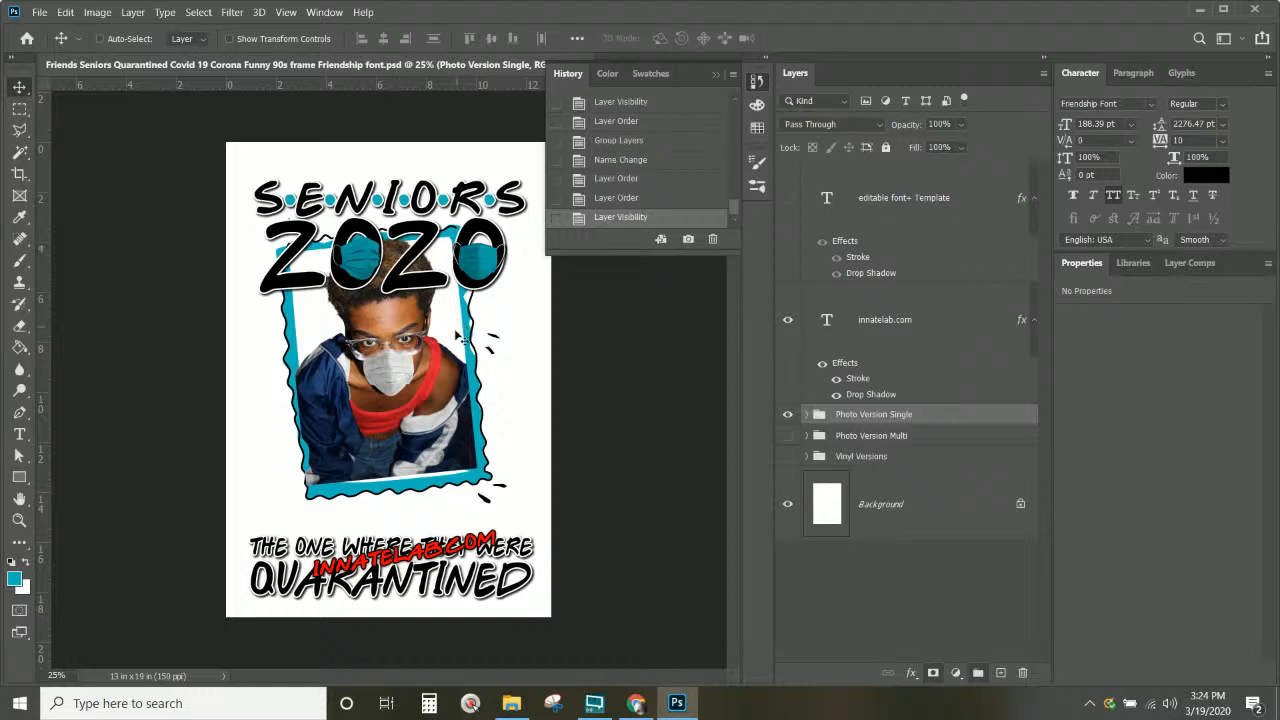
Step: Select 2020 Masks copy plus the 2020 text layer in Text copy 2 and link them
click(807, 415)
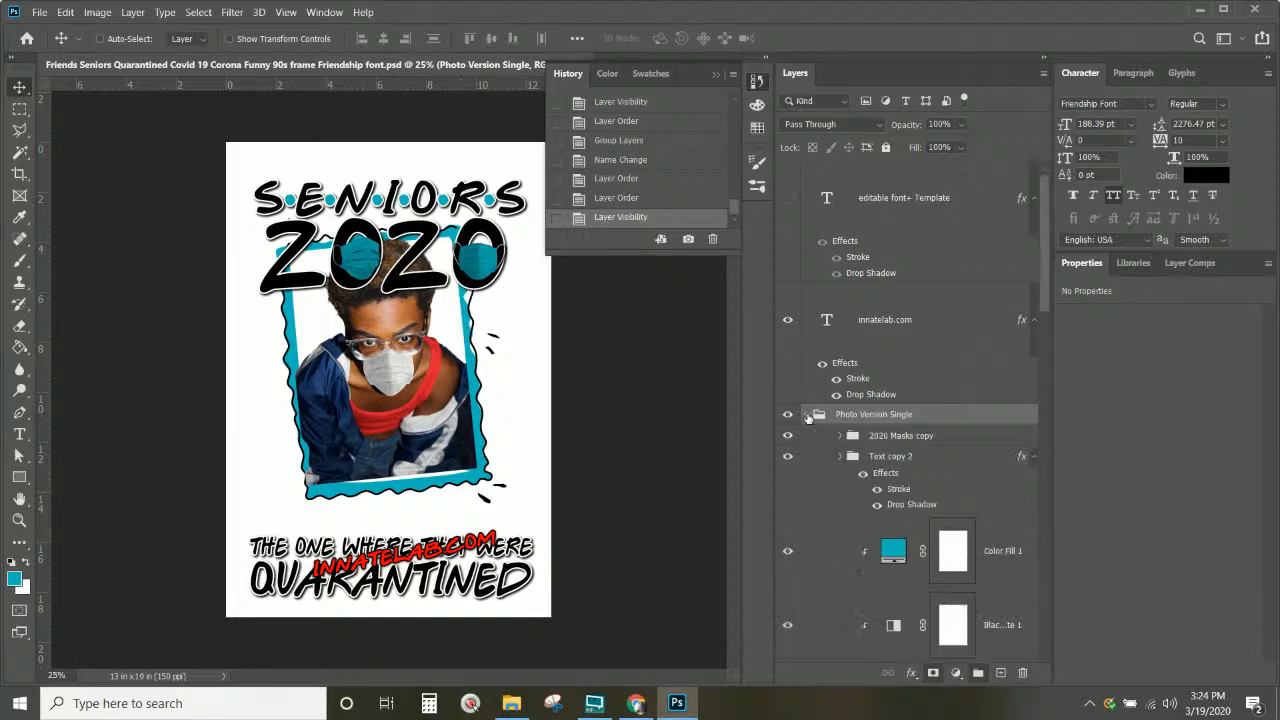
click(910, 437)
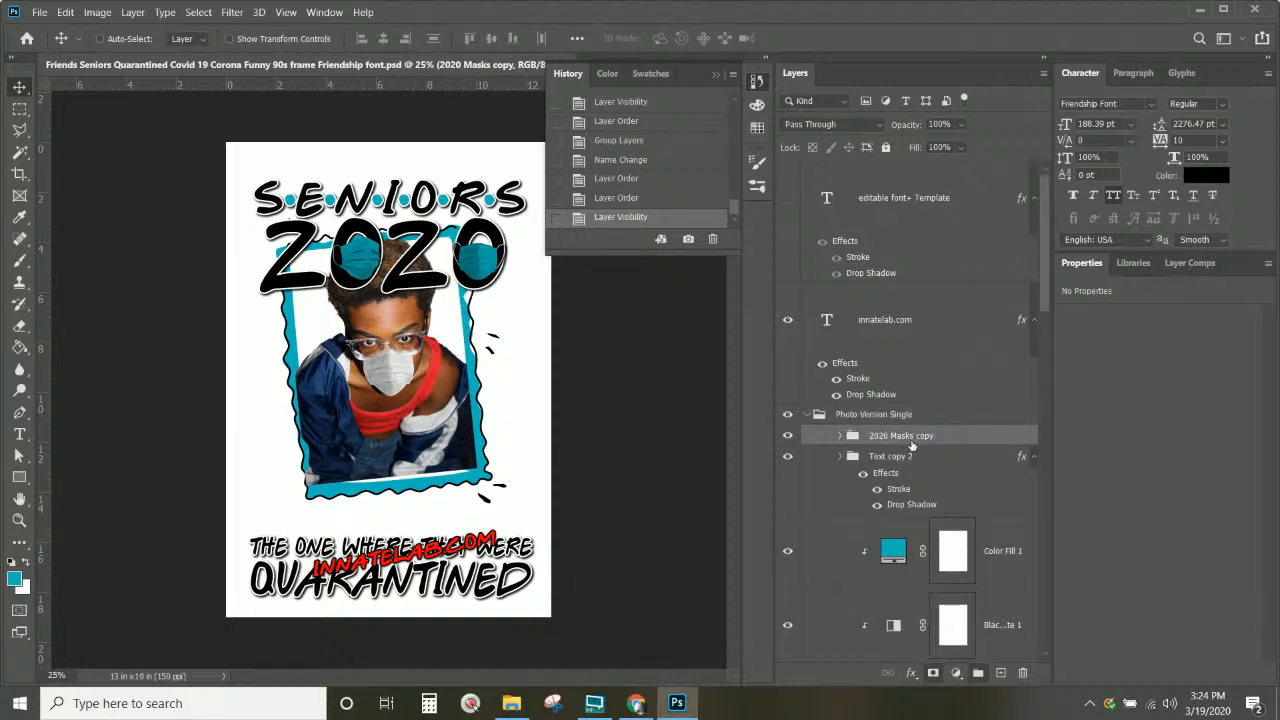
click(839, 460)
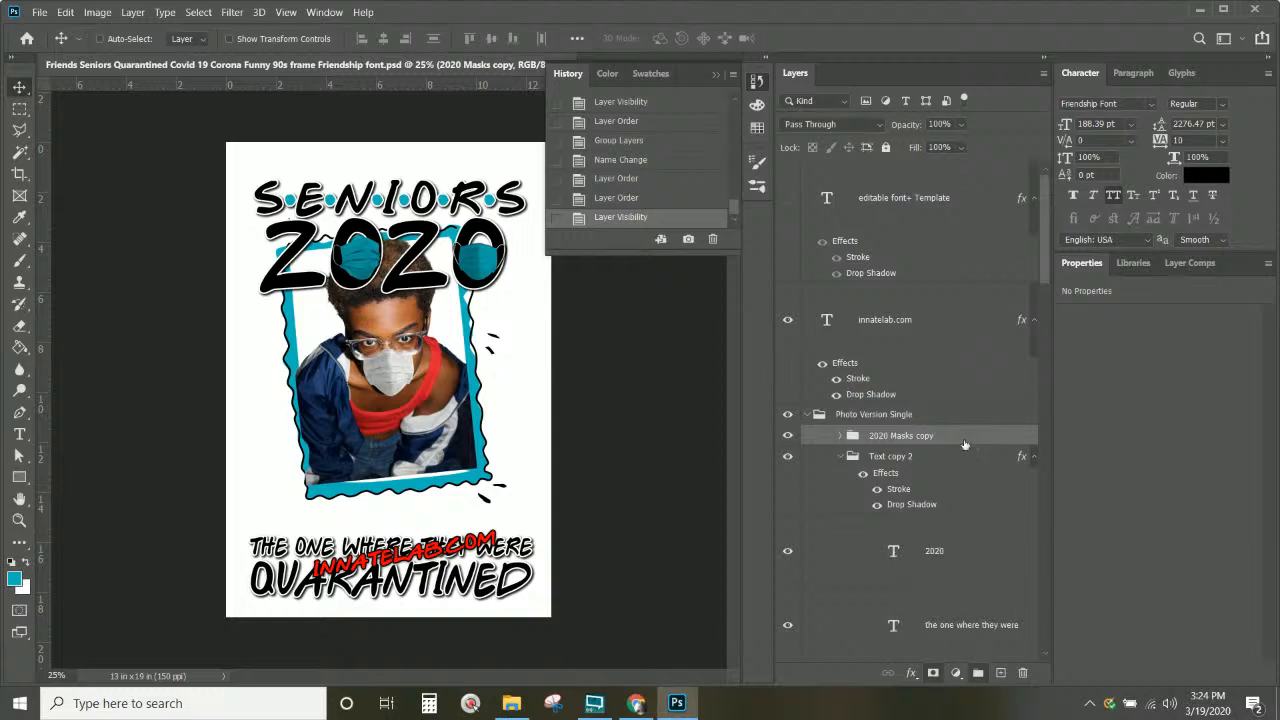
scroll(971, 443, down, 2)
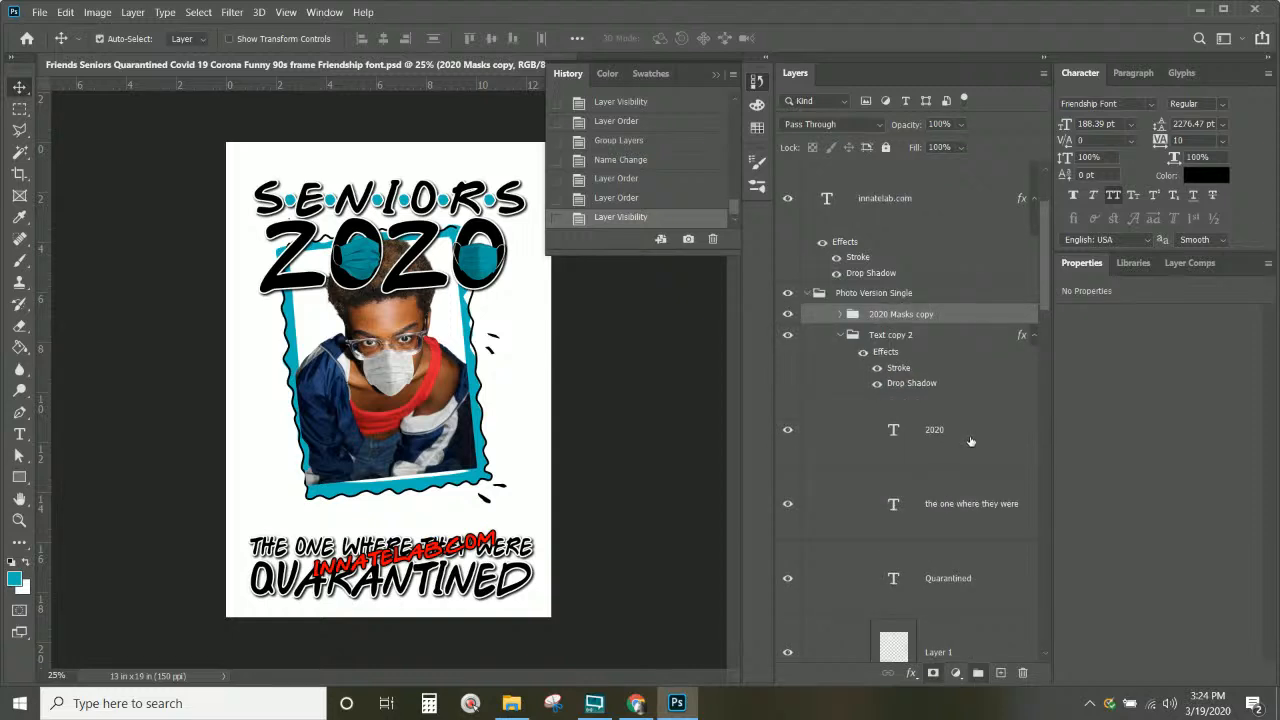
click(970, 439)
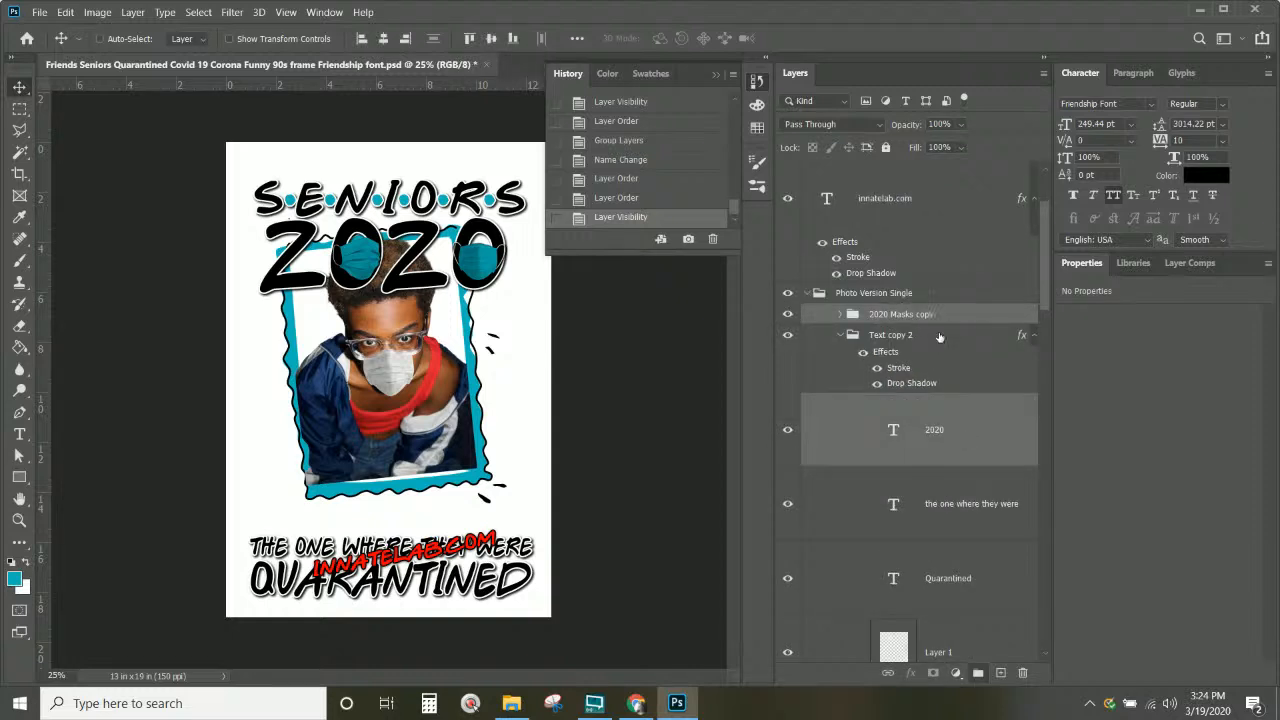
click(887, 672)
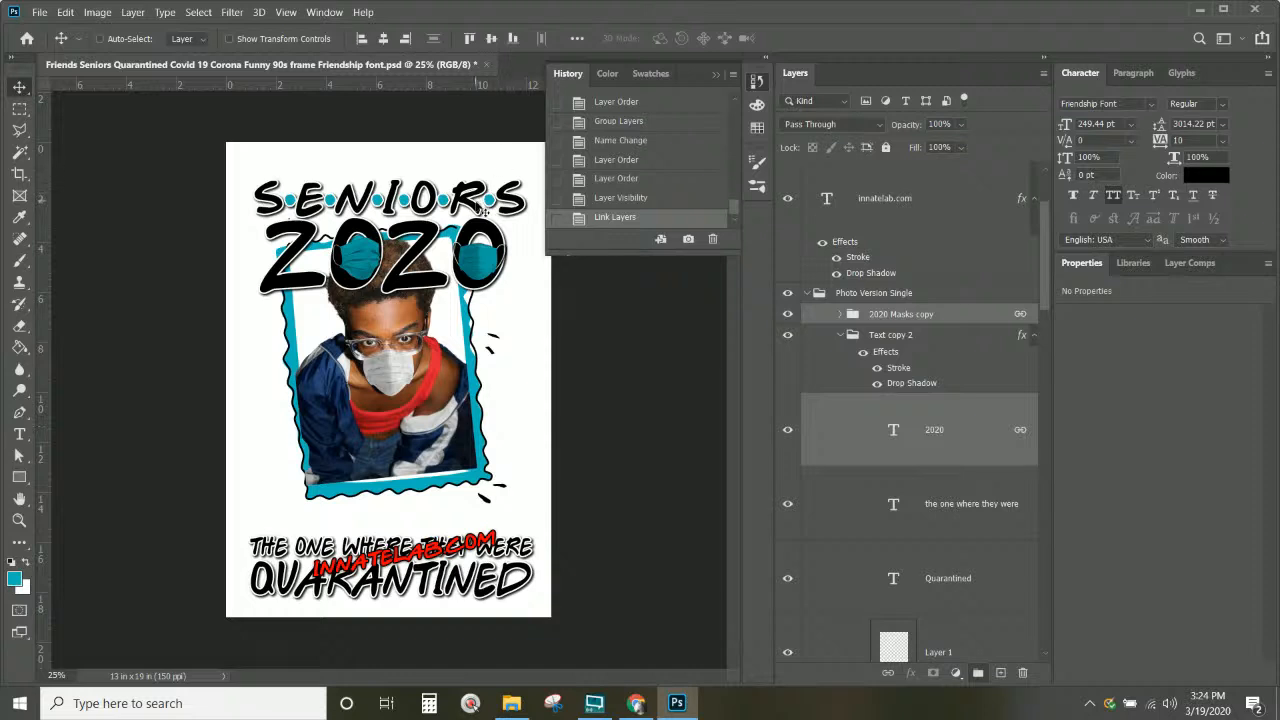
Step: Drag a duplicate of the linked 2020 and masks down, nudging it just above the tagline
drag(484, 266, 487, 496)
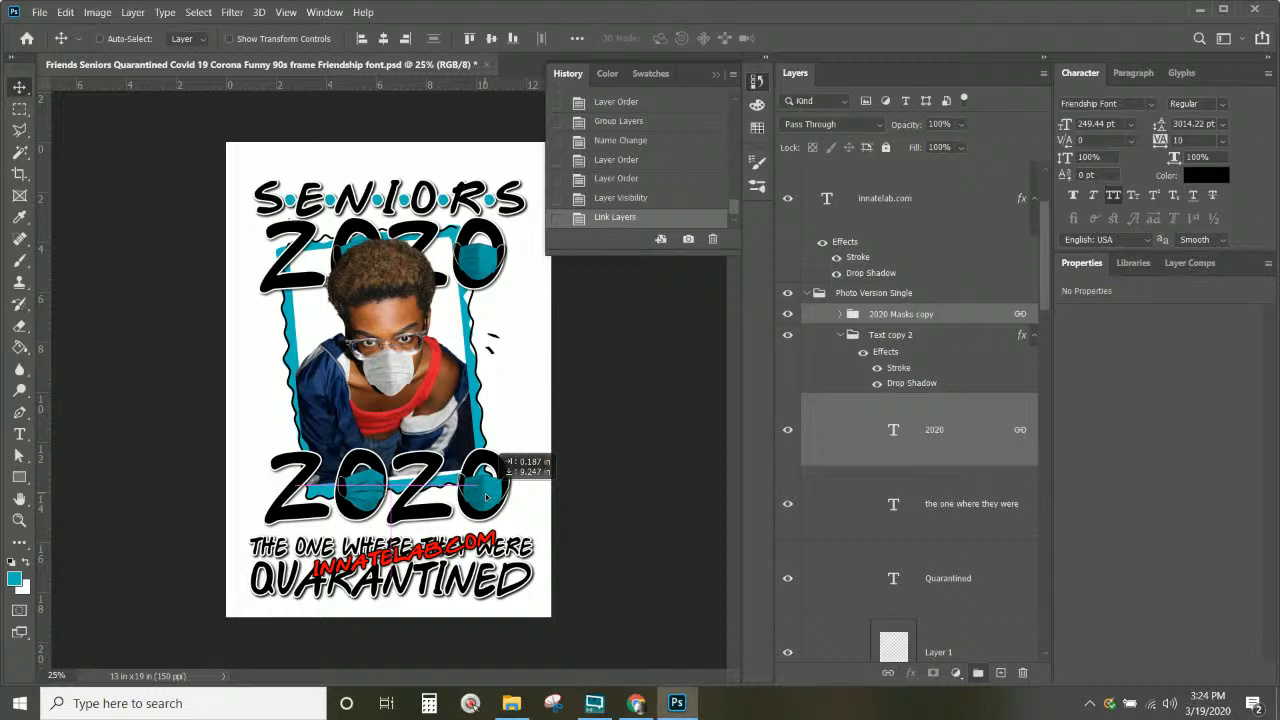
drag(487, 497, 487, 505)
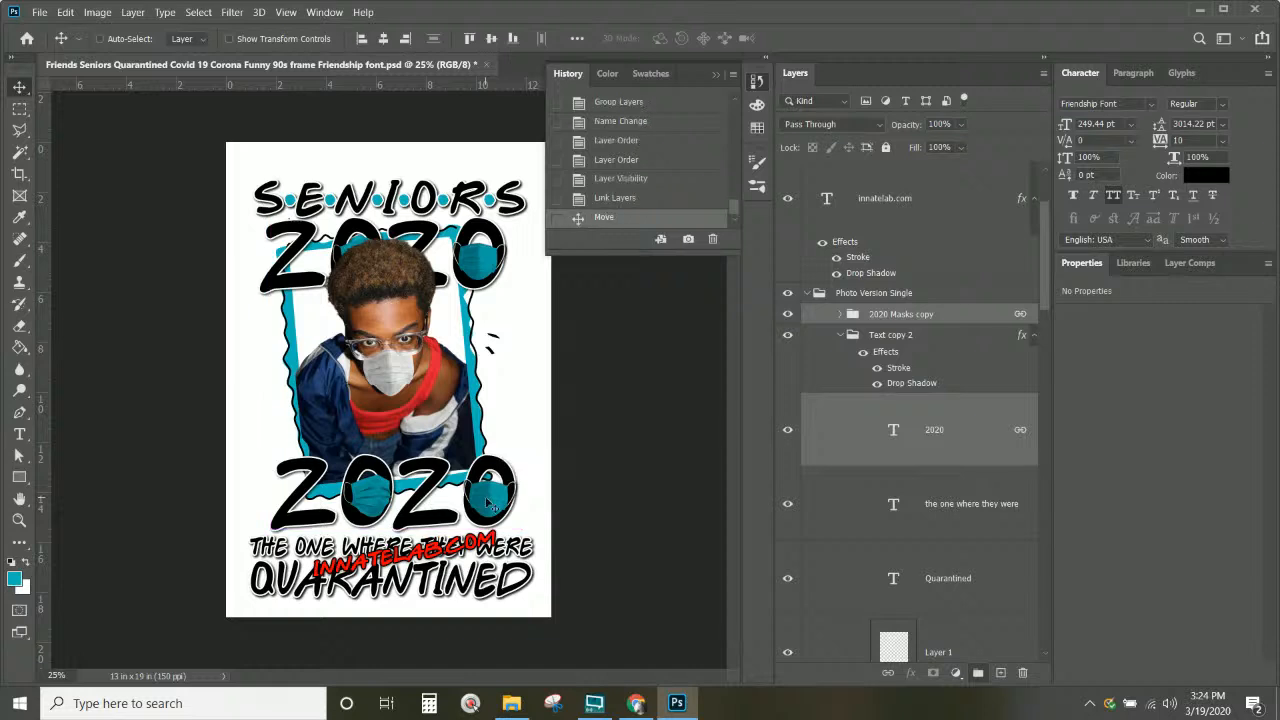
Step: Collapse the face mask and Portrait Frame groups, briefly toggling Portrait Frame's visibility to check it
click(841, 314)
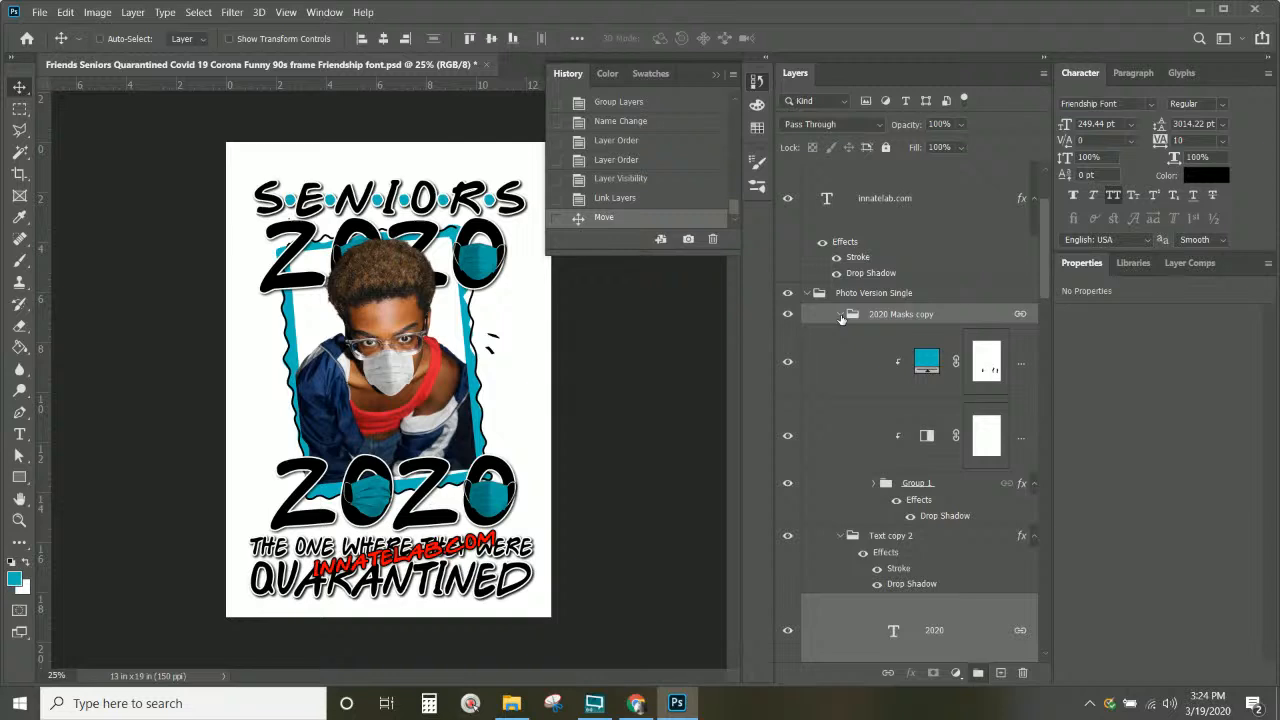
click(841, 314)
click(841, 334)
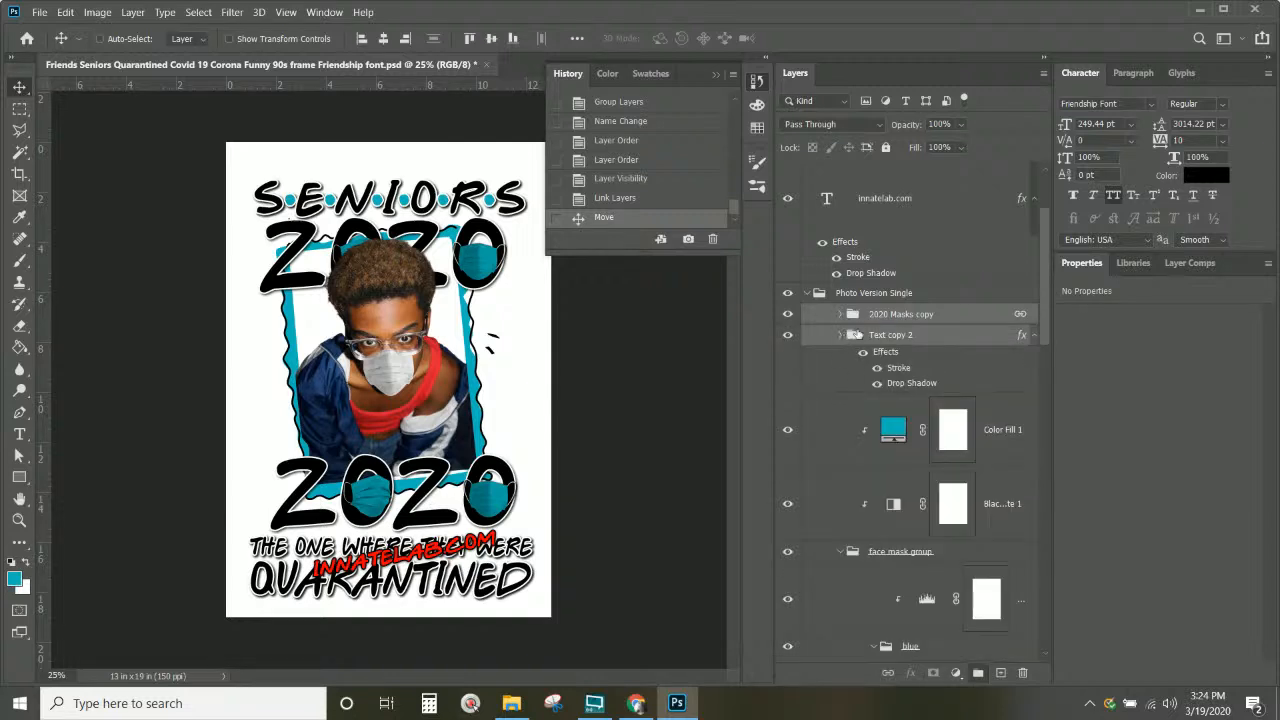
scroll(925, 327, down, 3)
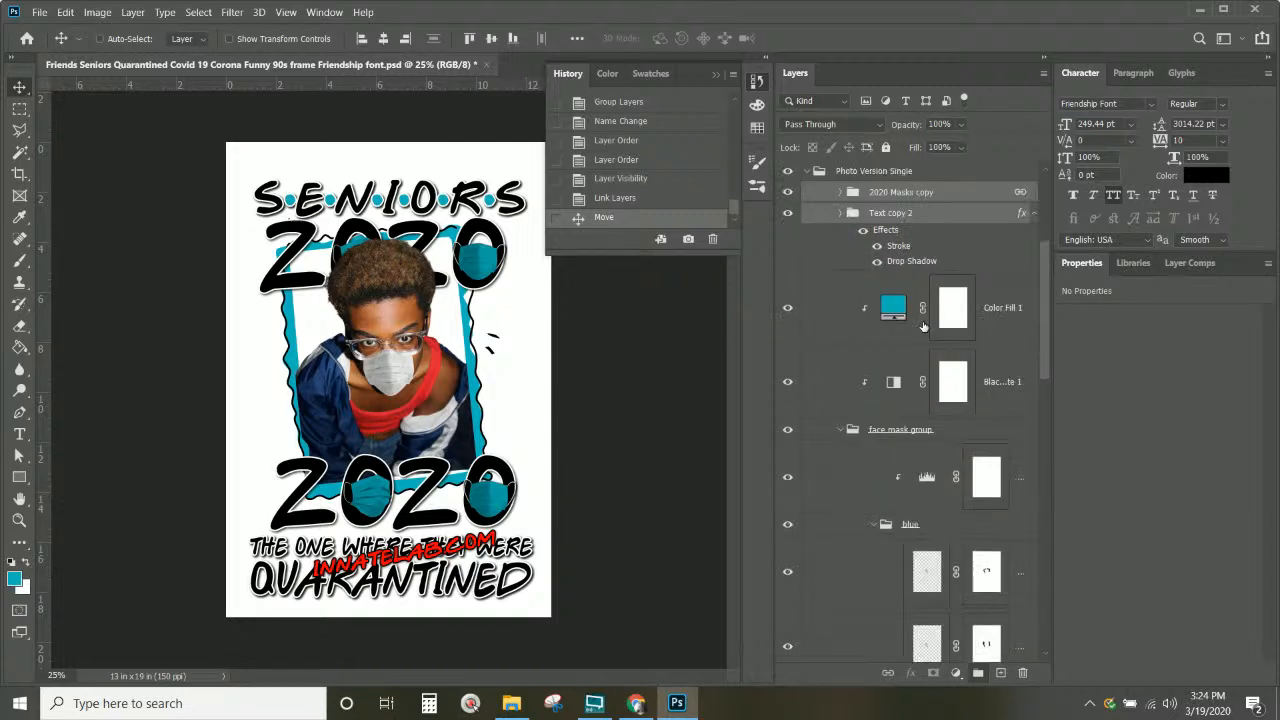
click(843, 432)
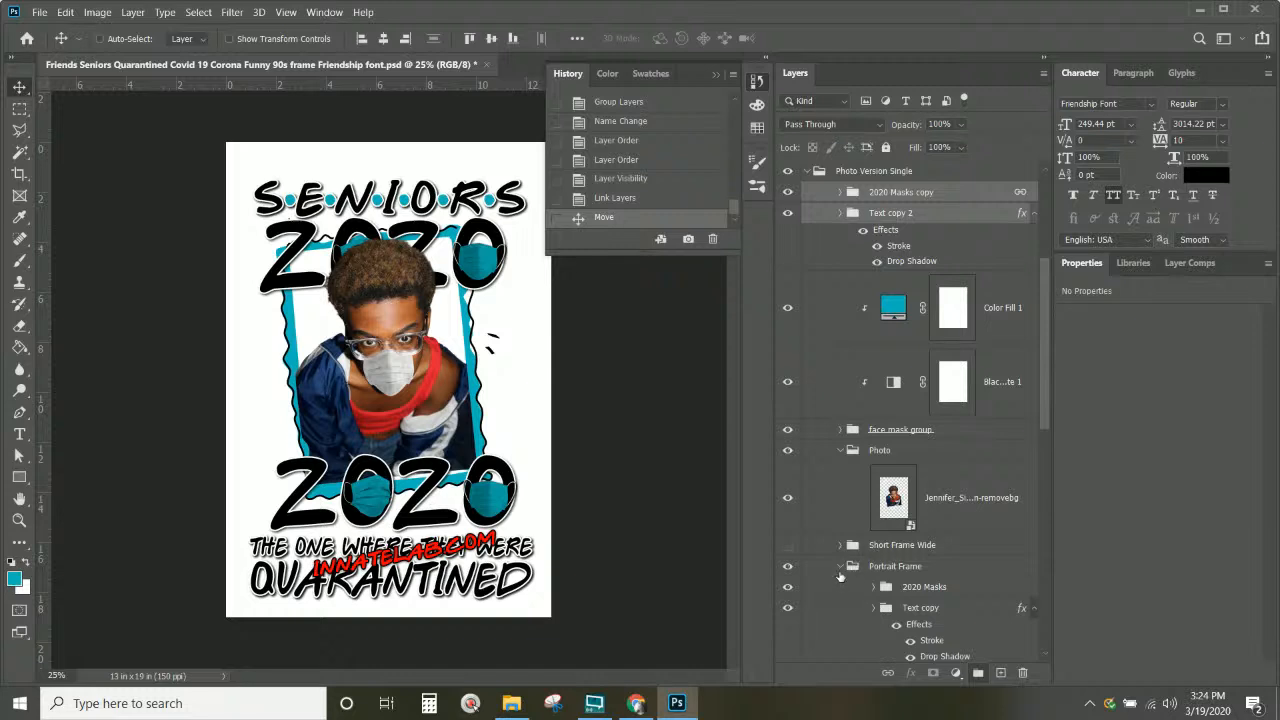
click(840, 567)
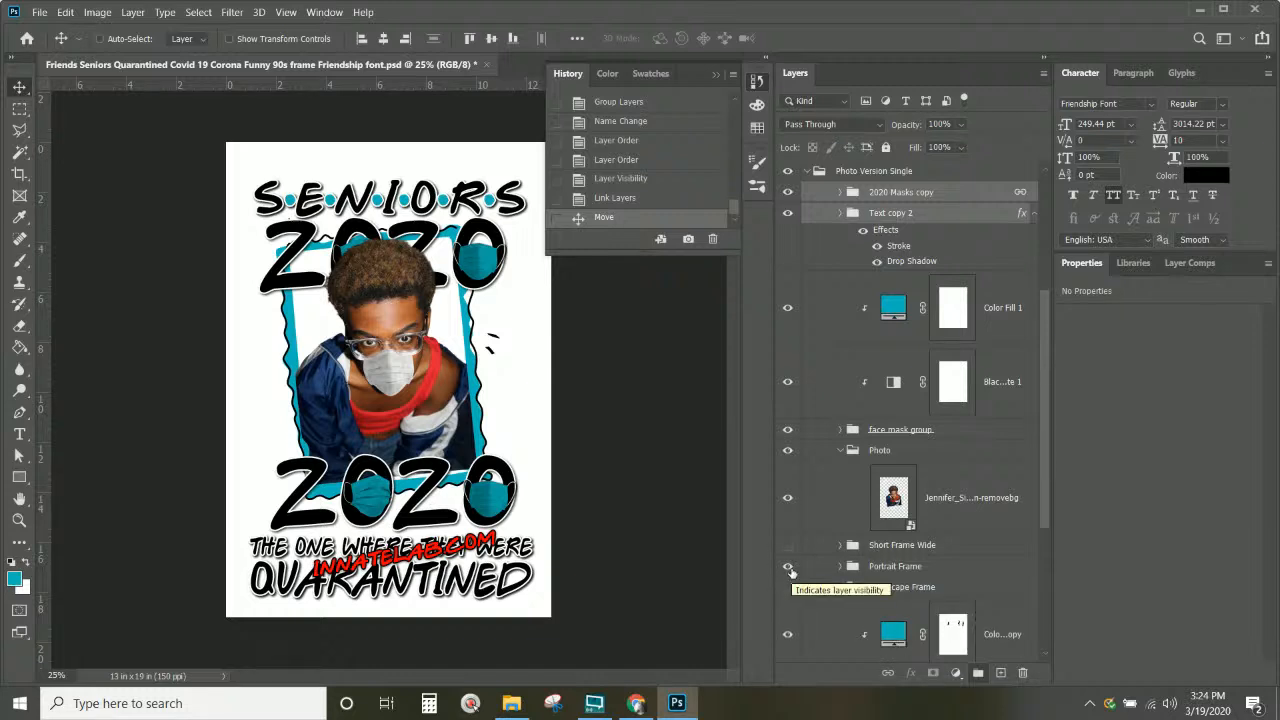
click(788, 567)
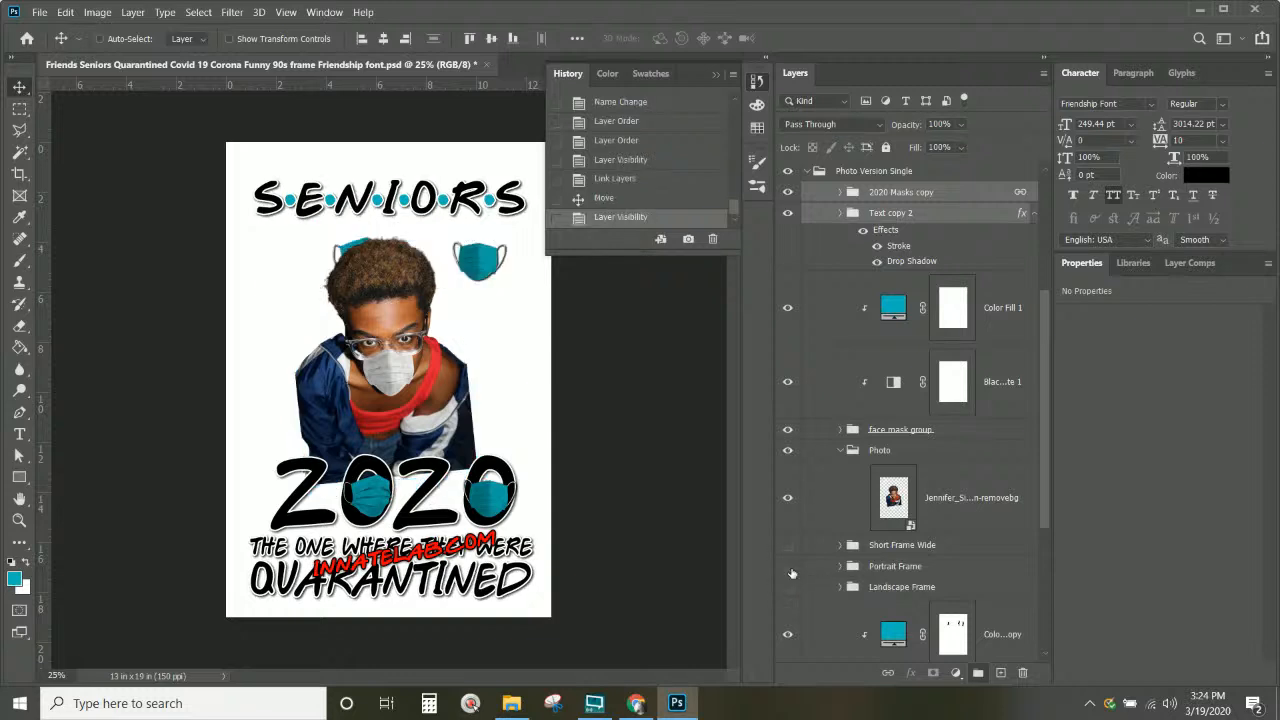
click(789, 568)
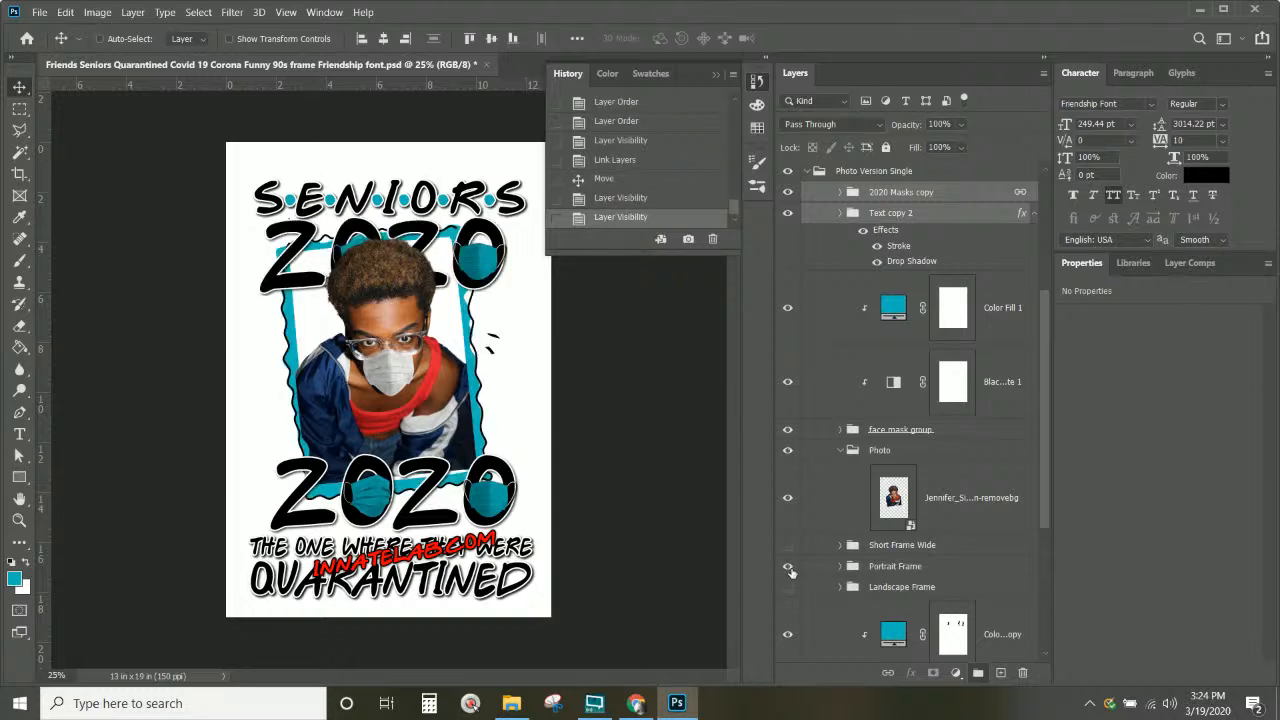
Step: Move the 2020 Masks and Text copy groups into the hidden Short Frame Wide group
click(841, 566)
scroll(862, 568, down, 3)
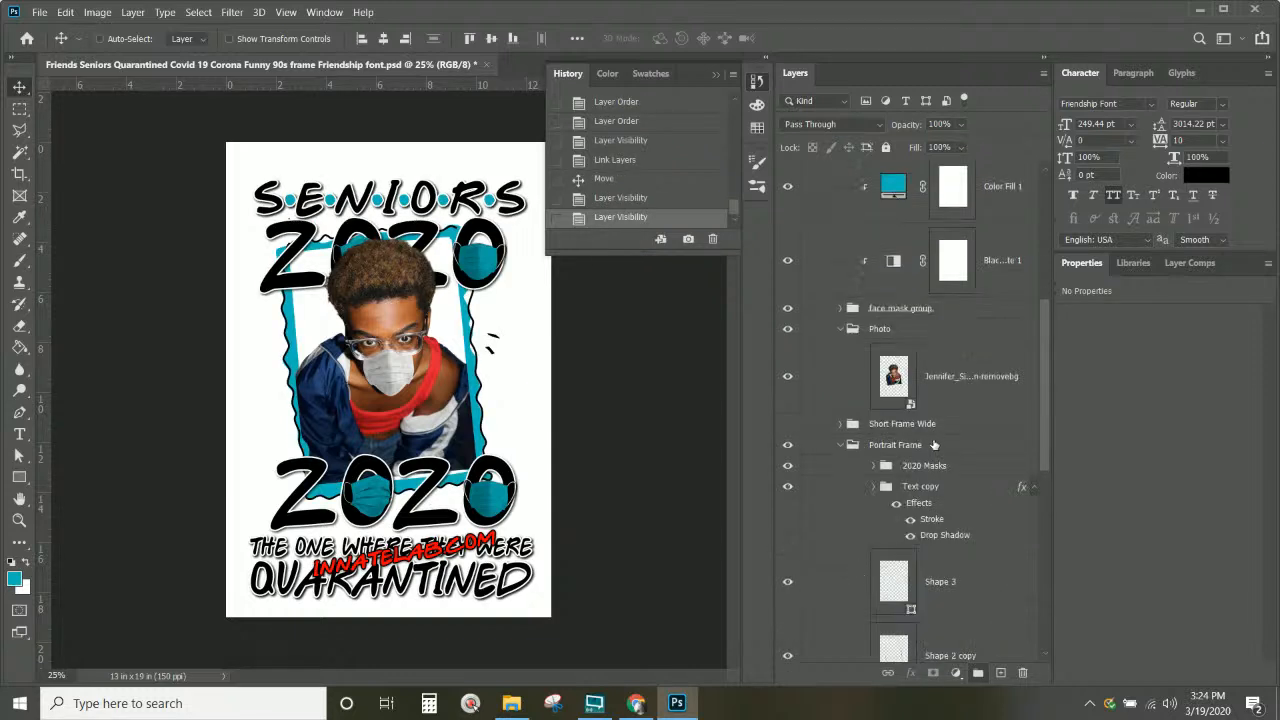
click(925, 467)
ctrl+click(940, 490)
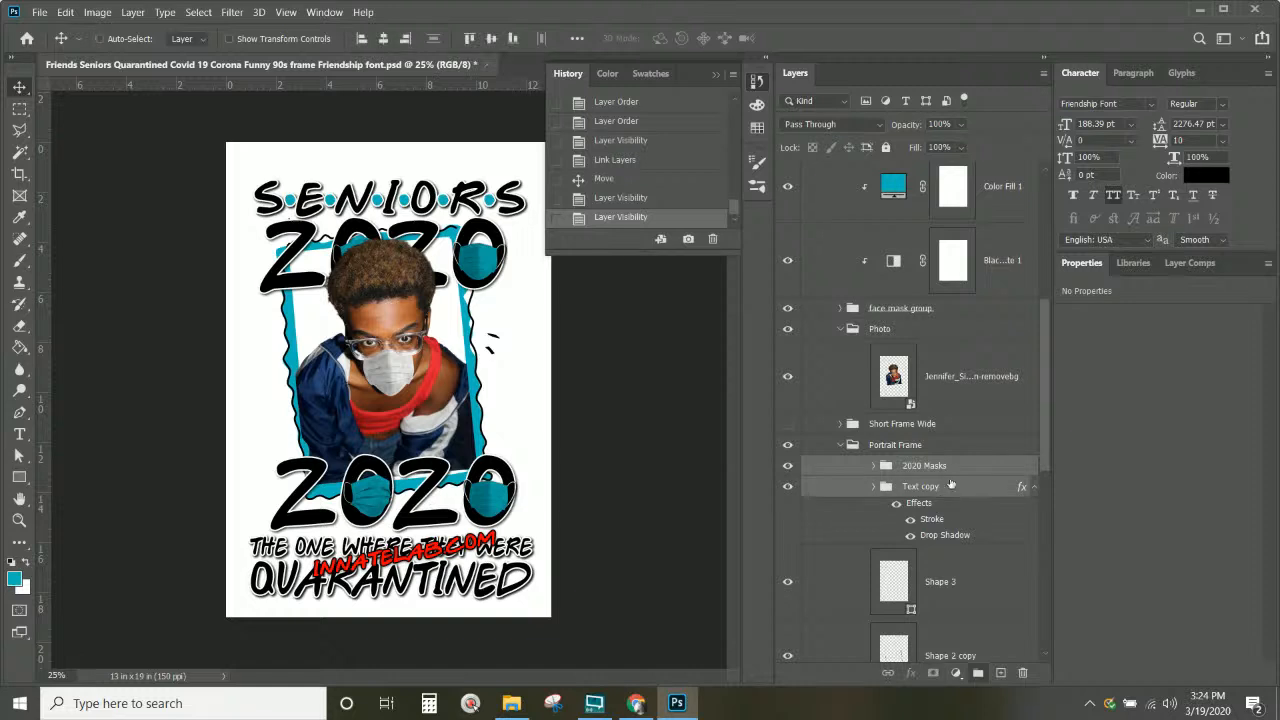
drag(952, 470, 938, 424)
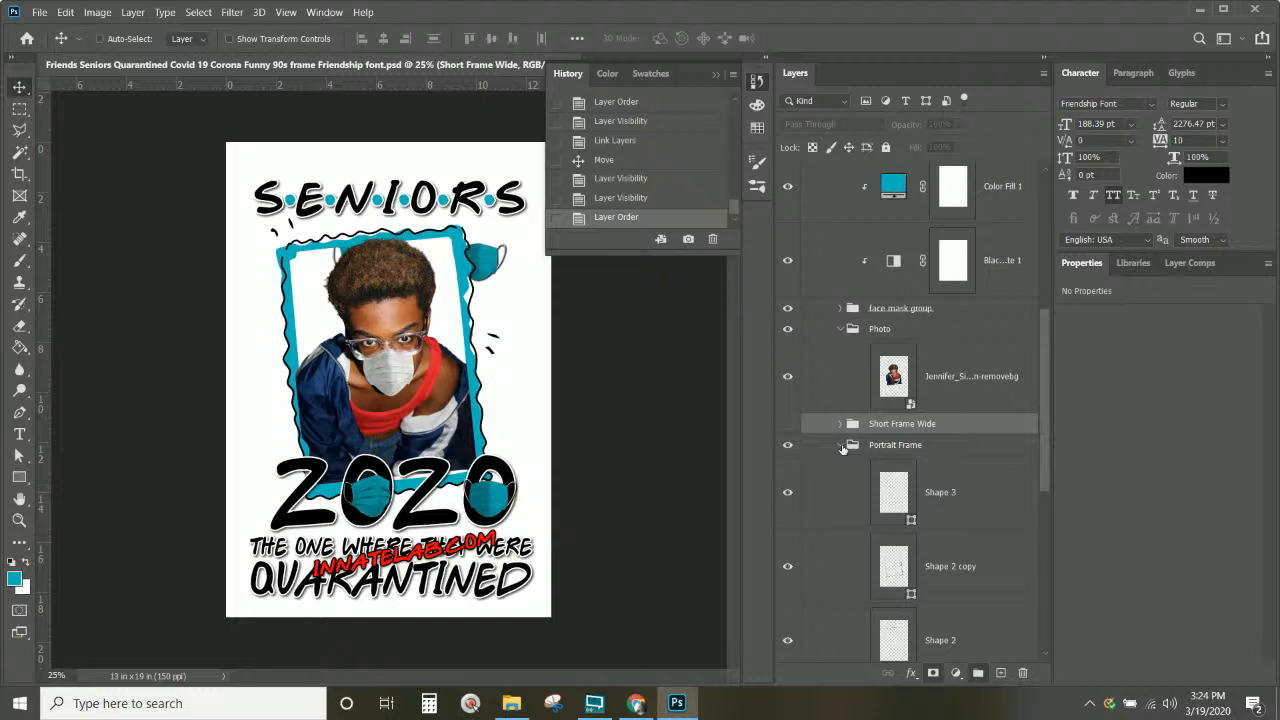
scroll(848, 420, up, 4)
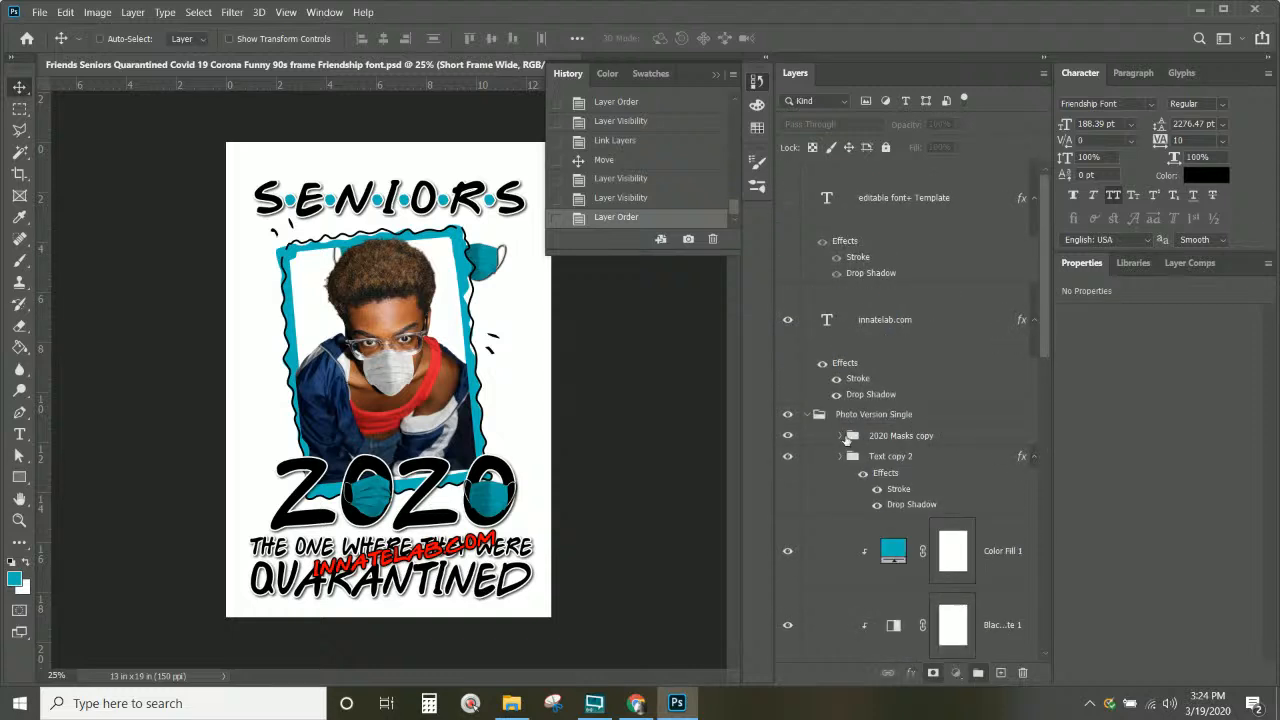
Step: Expand 2020 Masks copy and Text copy 2, toggling the 2020 text to identify that copy
click(844, 438)
click(841, 436)
scroll(844, 430, down, 3)
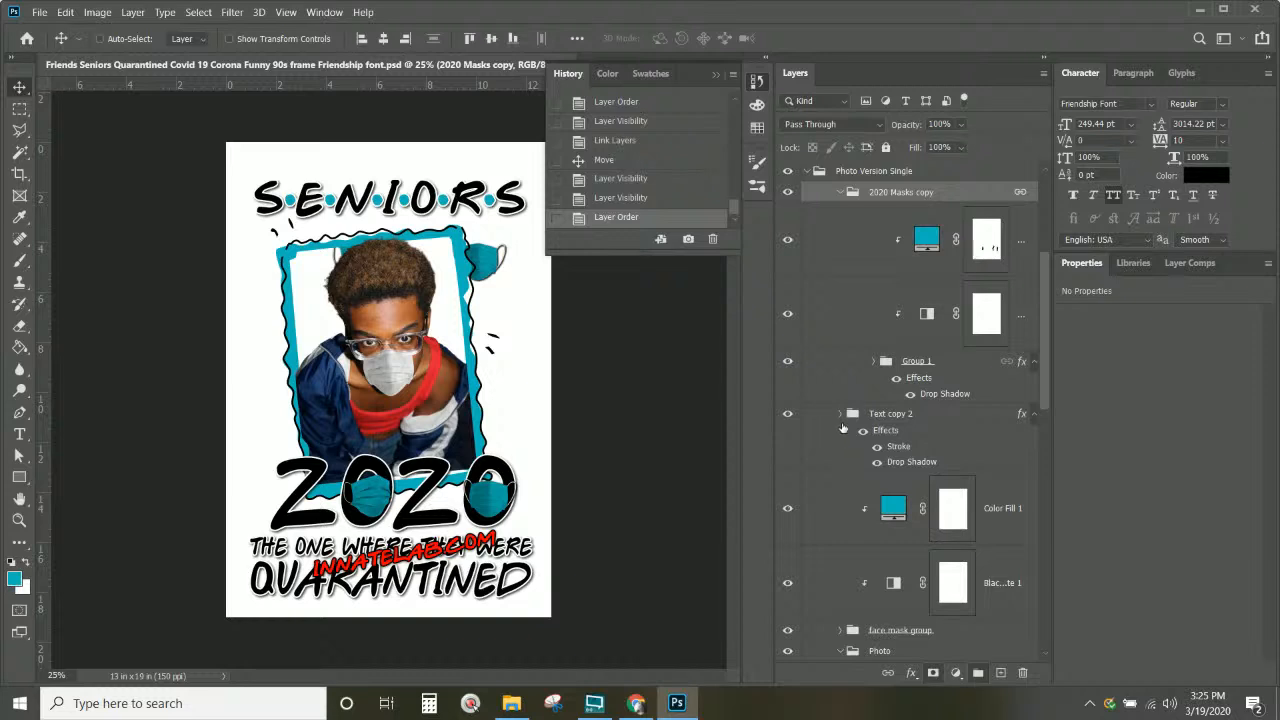
click(841, 414)
scroll(843, 424, down, 3)
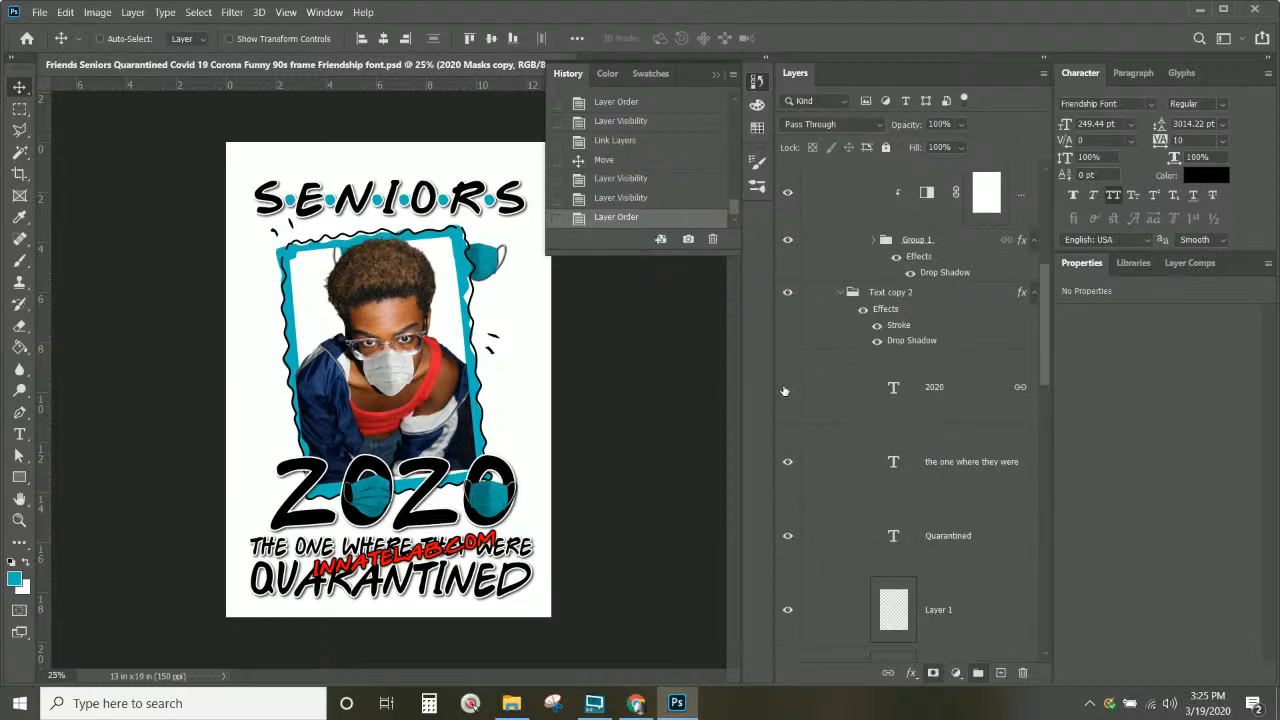
click(787, 388)
click(787, 388)
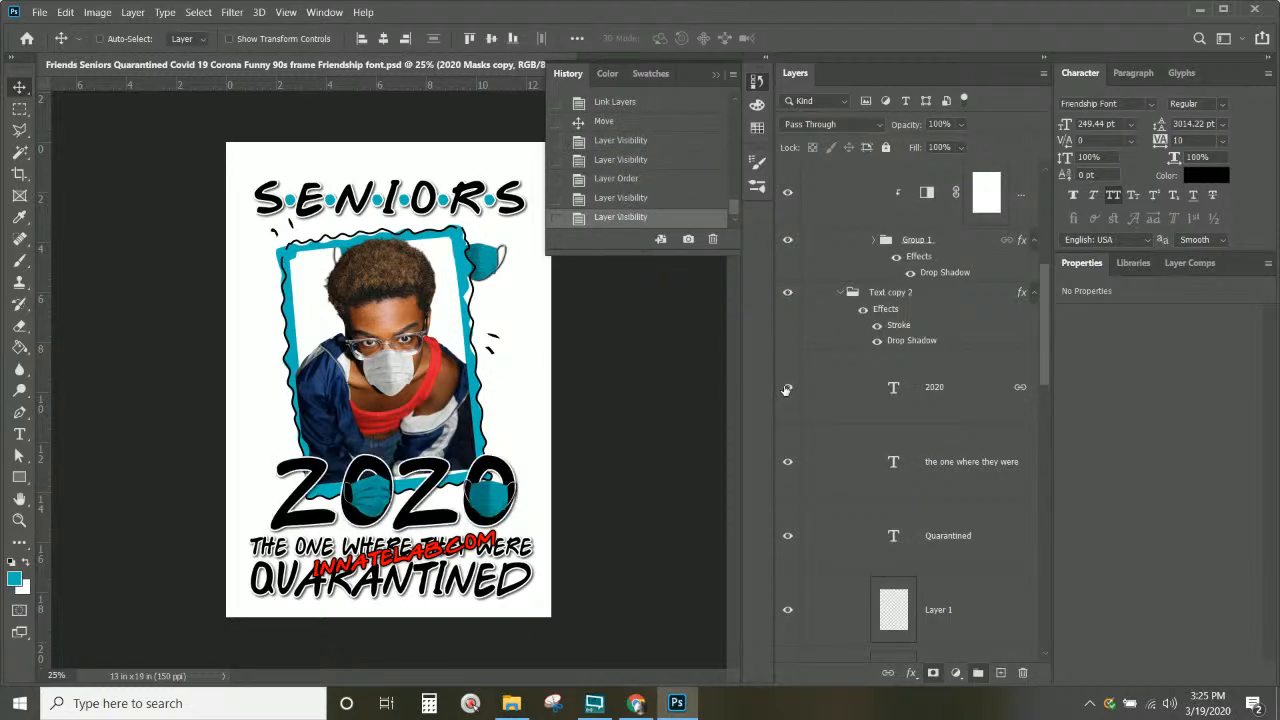
Step: Select Group 1 from the frame's corner mask and hide it
right_click(487, 268)
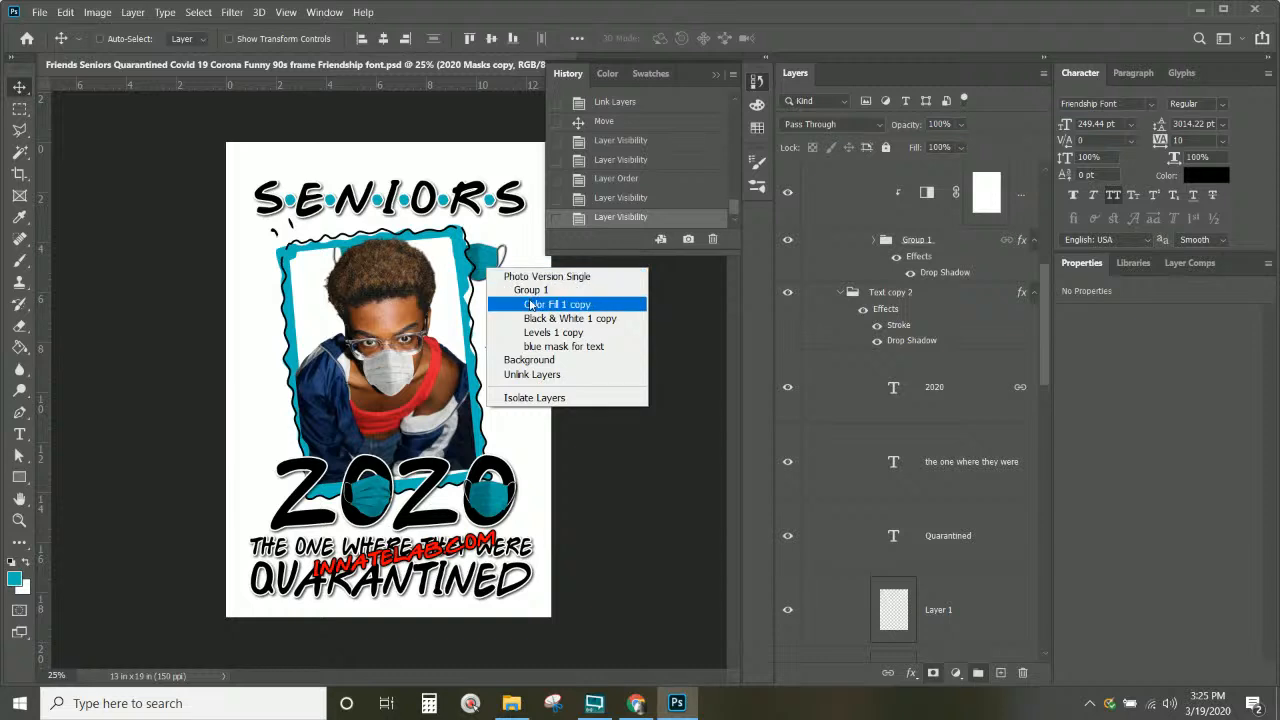
click(531, 290)
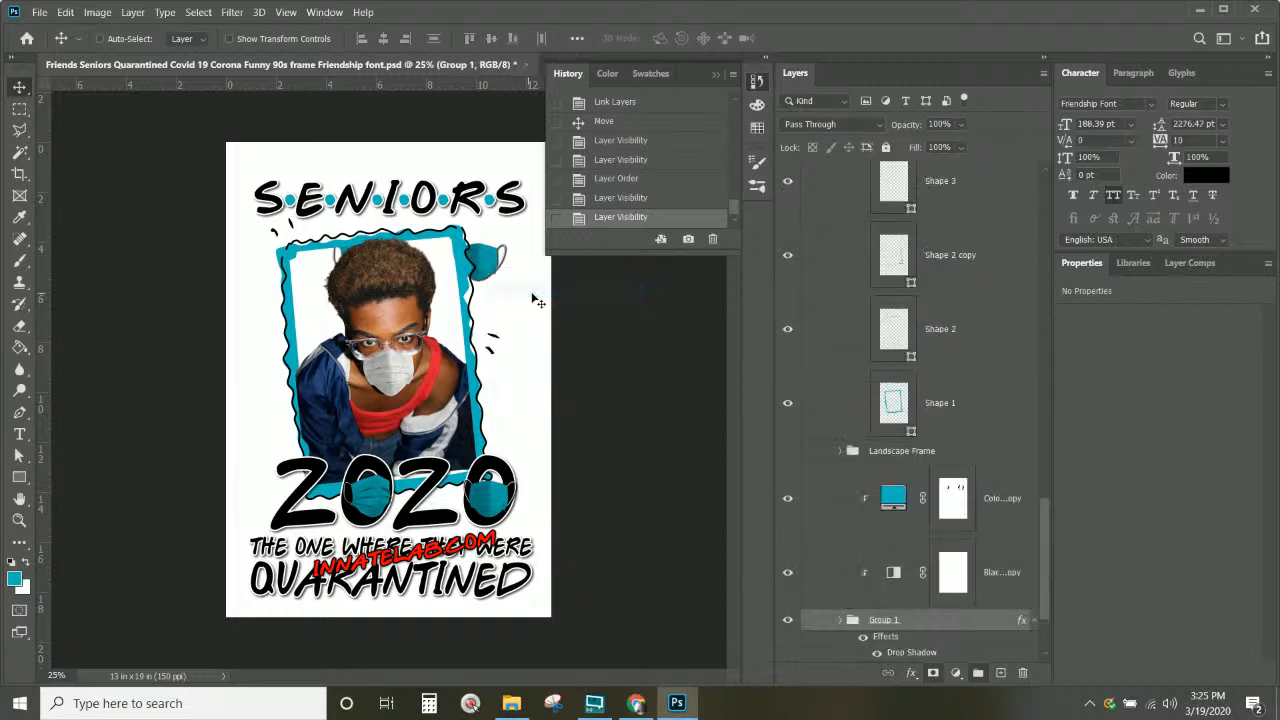
scroll(819, 620, down, 3)
click(787, 506)
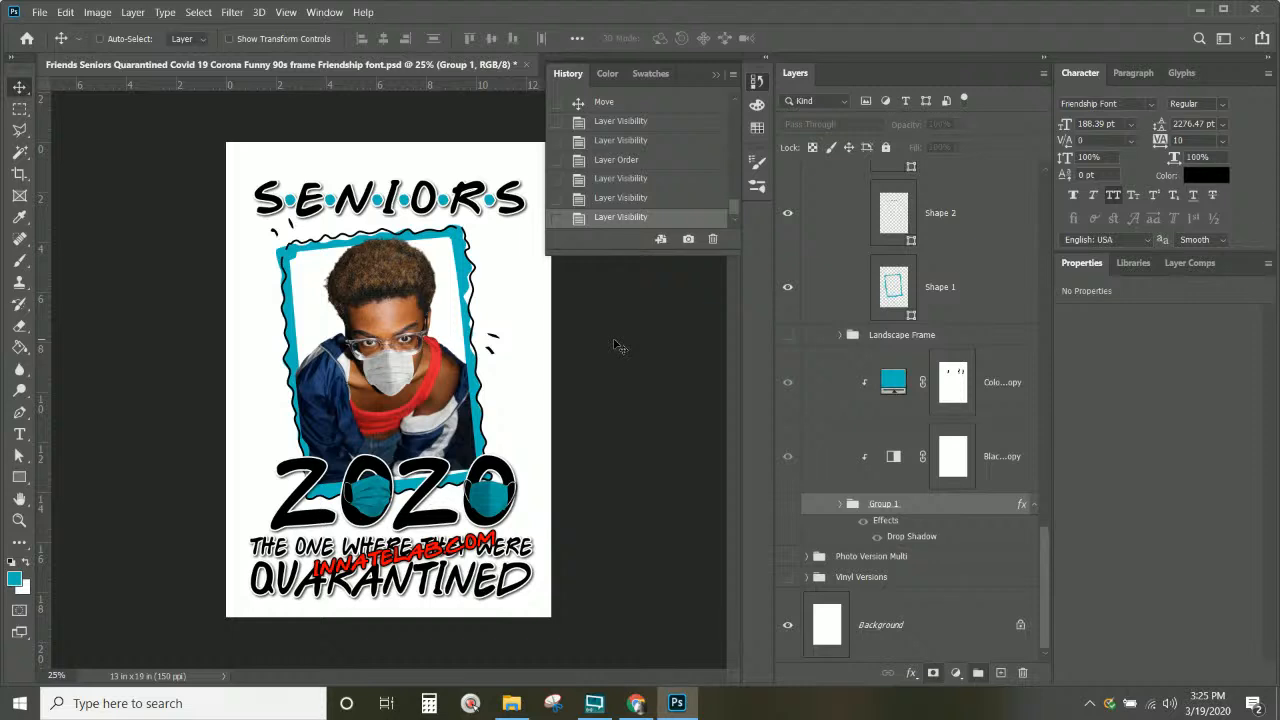
right_click(474, 548)
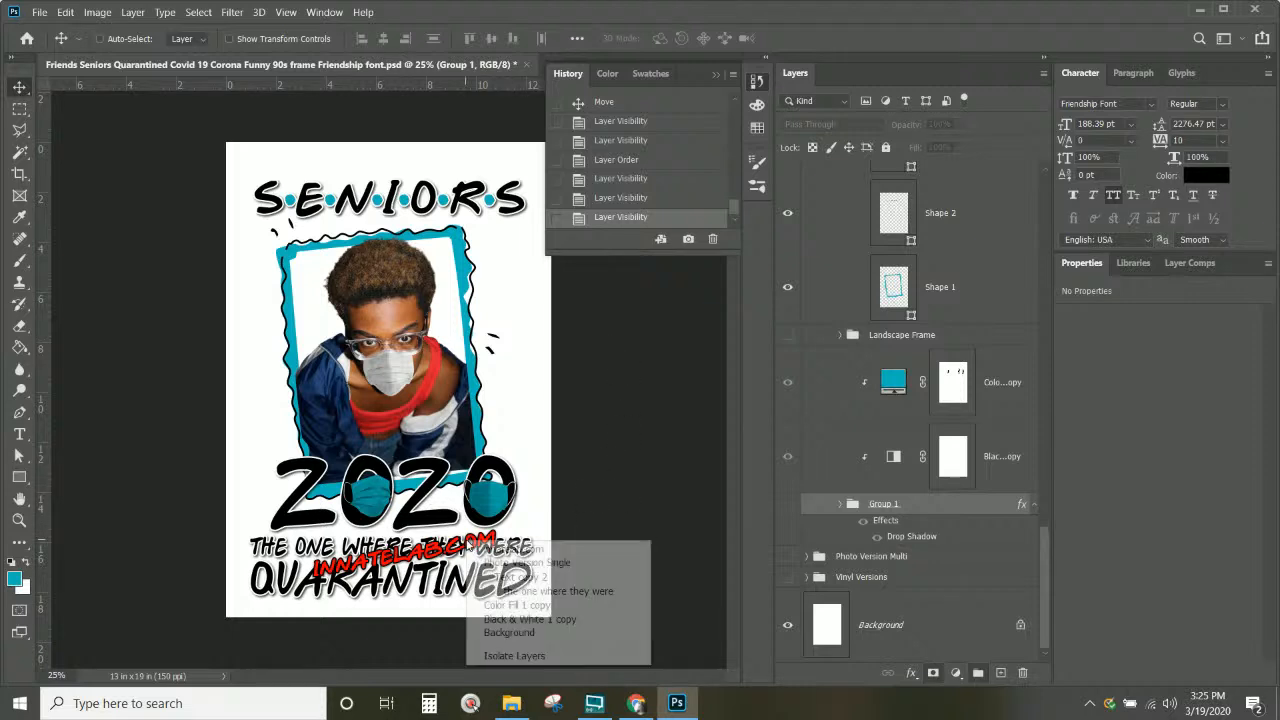
Step: Move the red innatelab.com text up above SENIORS and rotate it to about -3.17°
click(474, 548)
drag(474, 548, 387, 147)
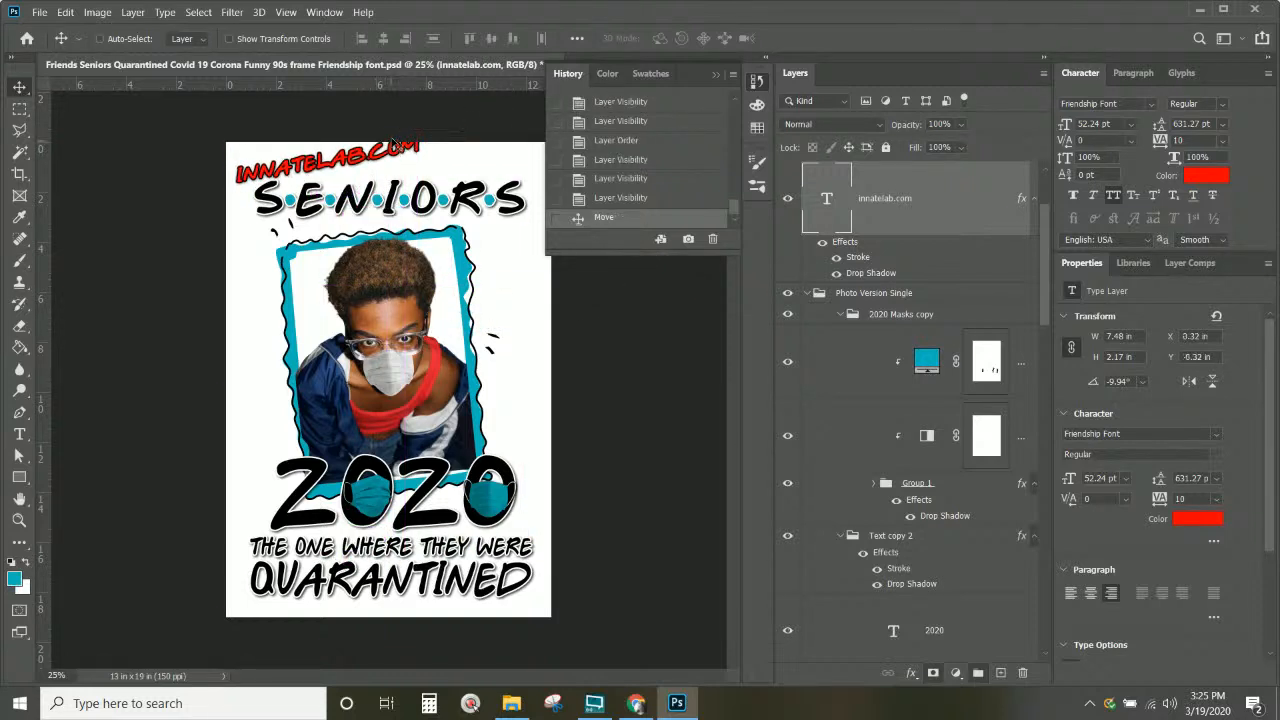
key(ctrl+t)
drag(450, 111, 458, 125)
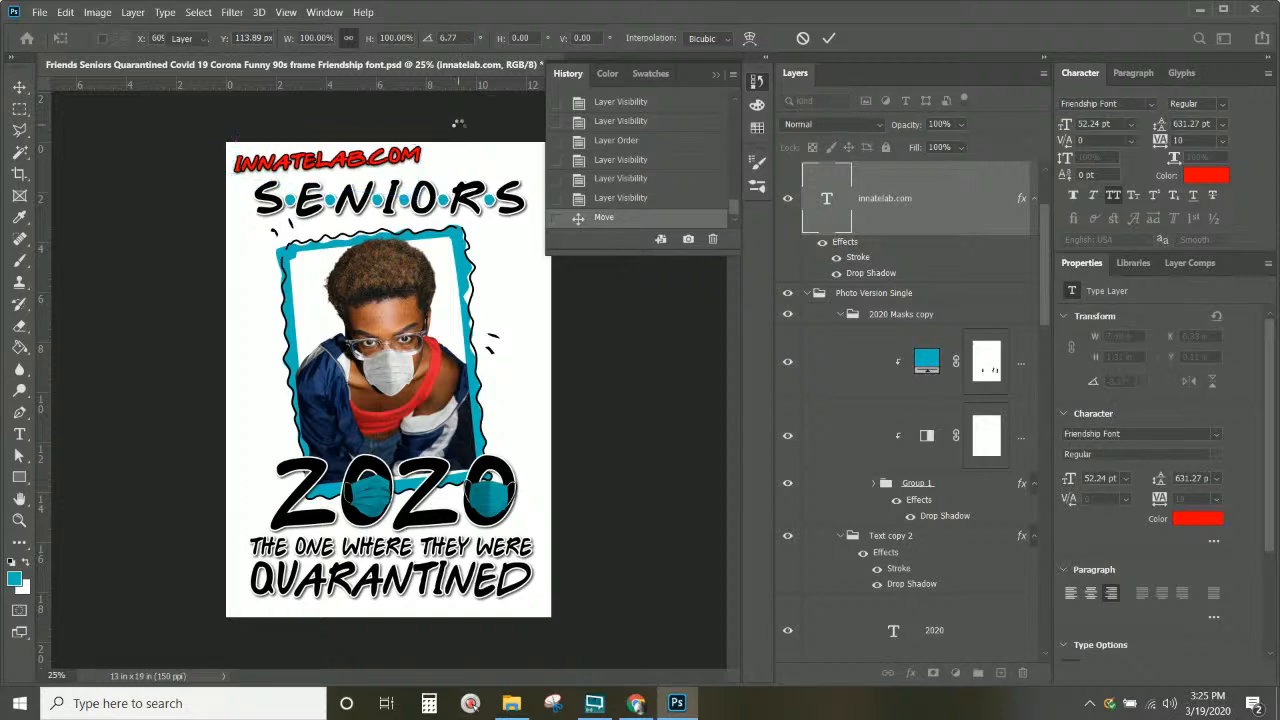
key(Return)
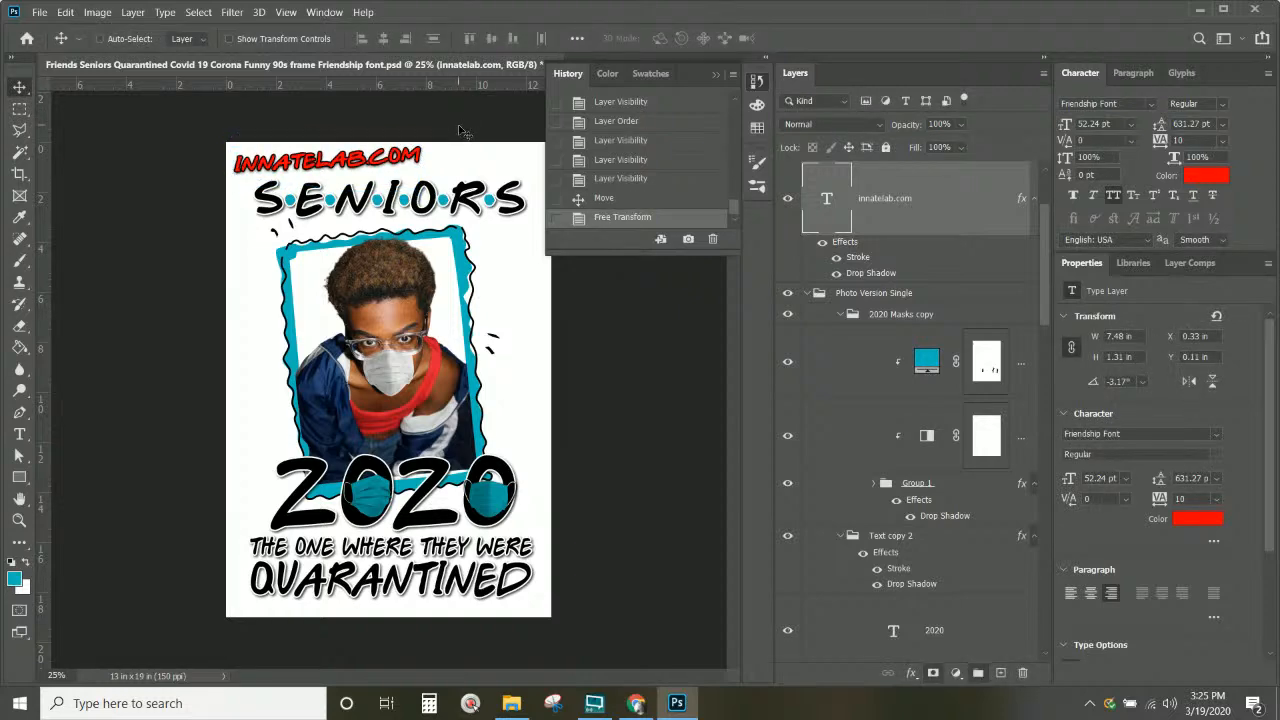
key(ctrl+plus)
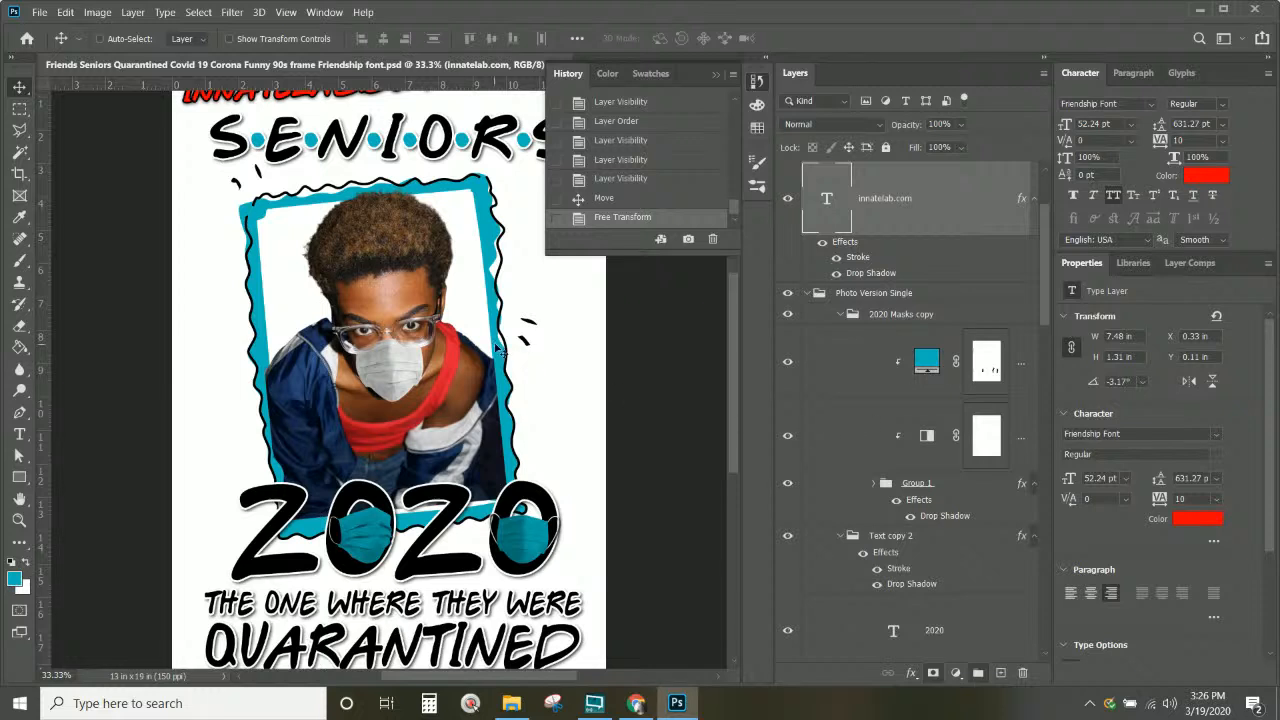
Step: Select the Color Fill 1 copy layer on the 2020 masks, keeping its blend mode at Multiply
scroll(500, 350, up, 1)
scroll(500, 350, down, 1)
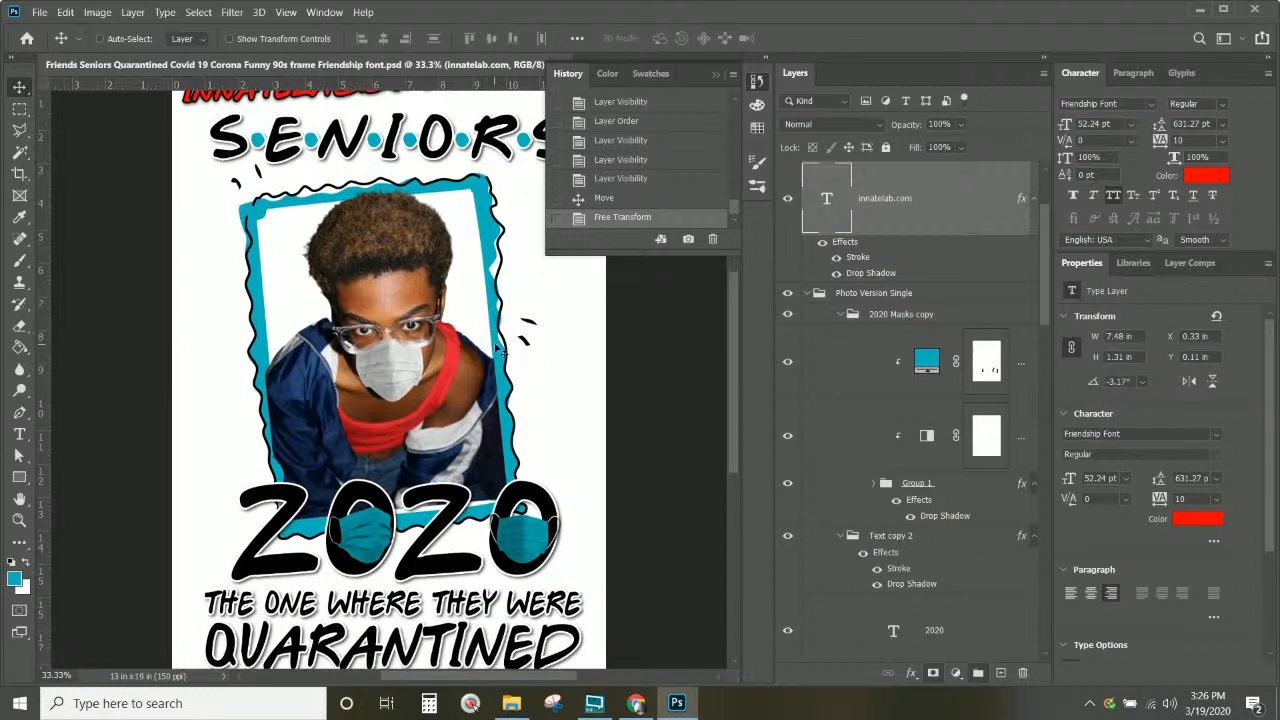
click(714, 74)
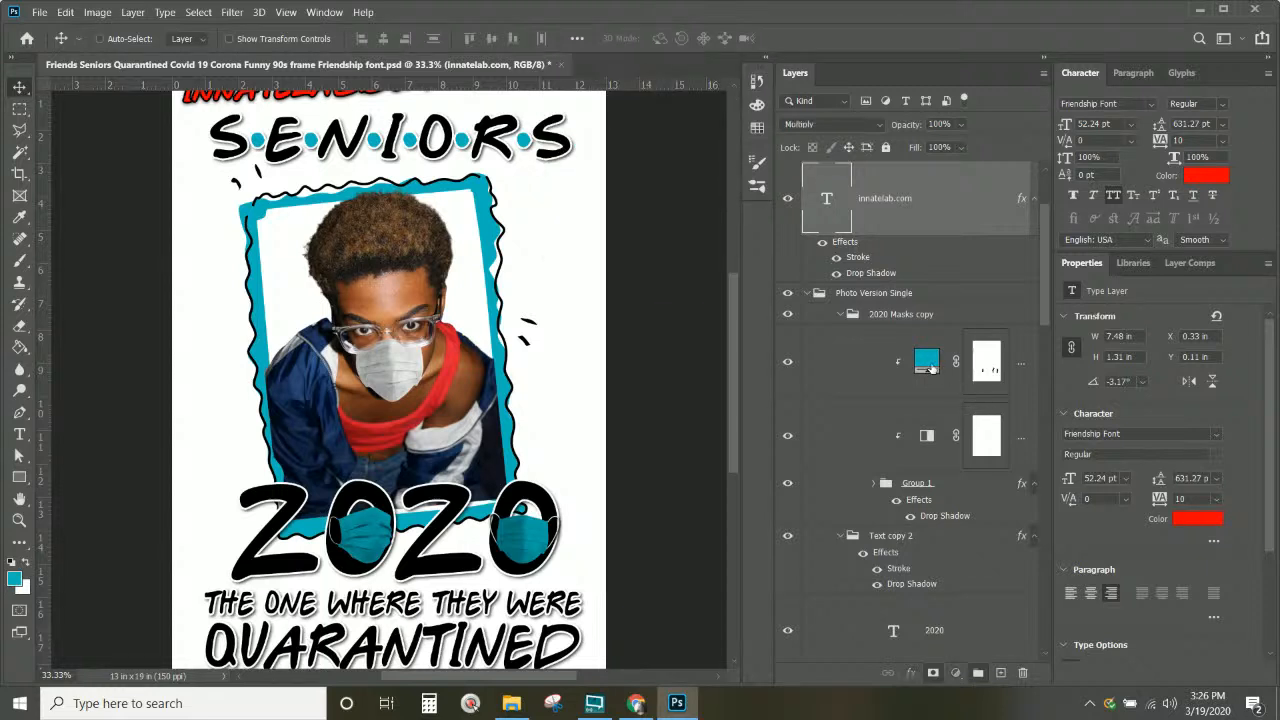
click(928, 368)
click(793, 364)
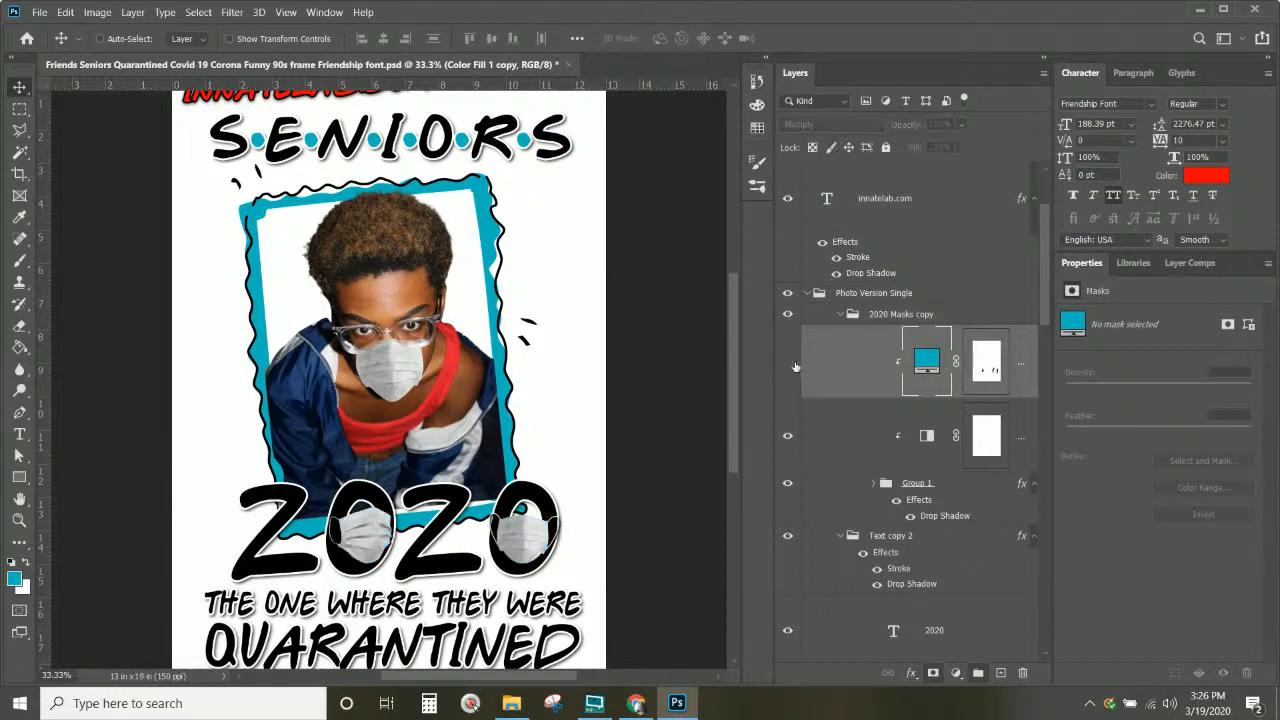
click(793, 364)
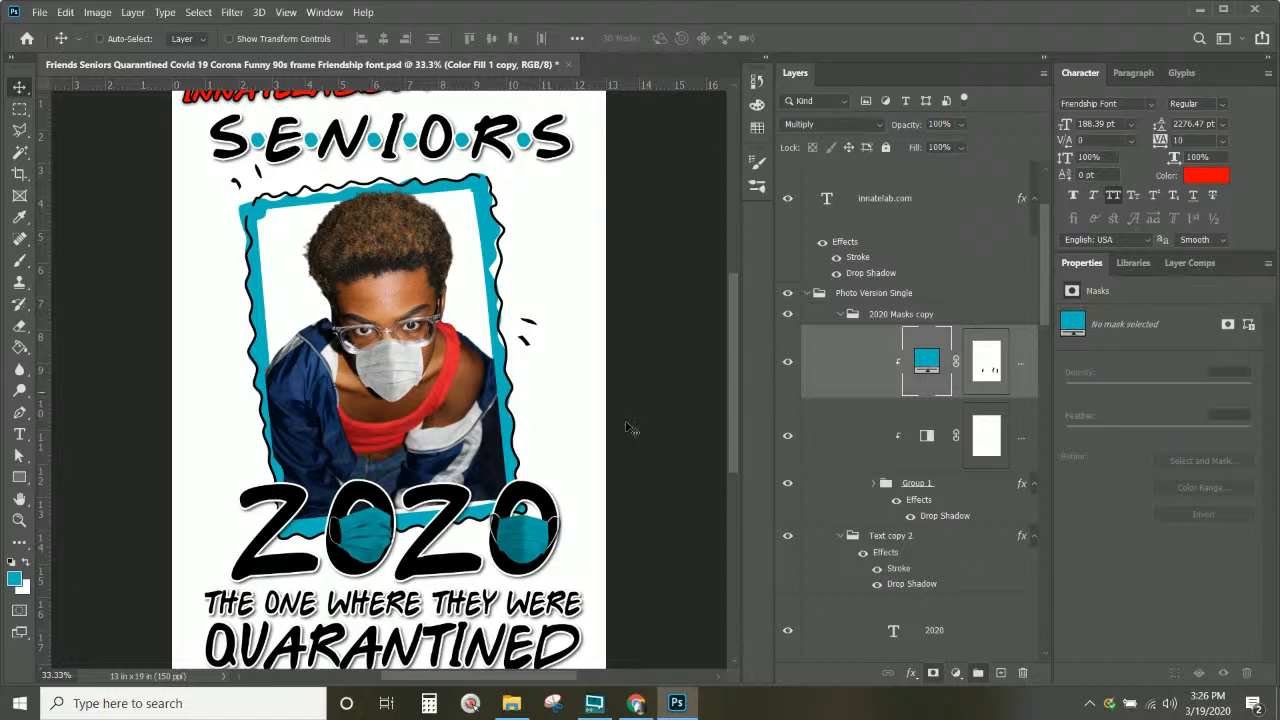
scroll(843, 364, down, 2)
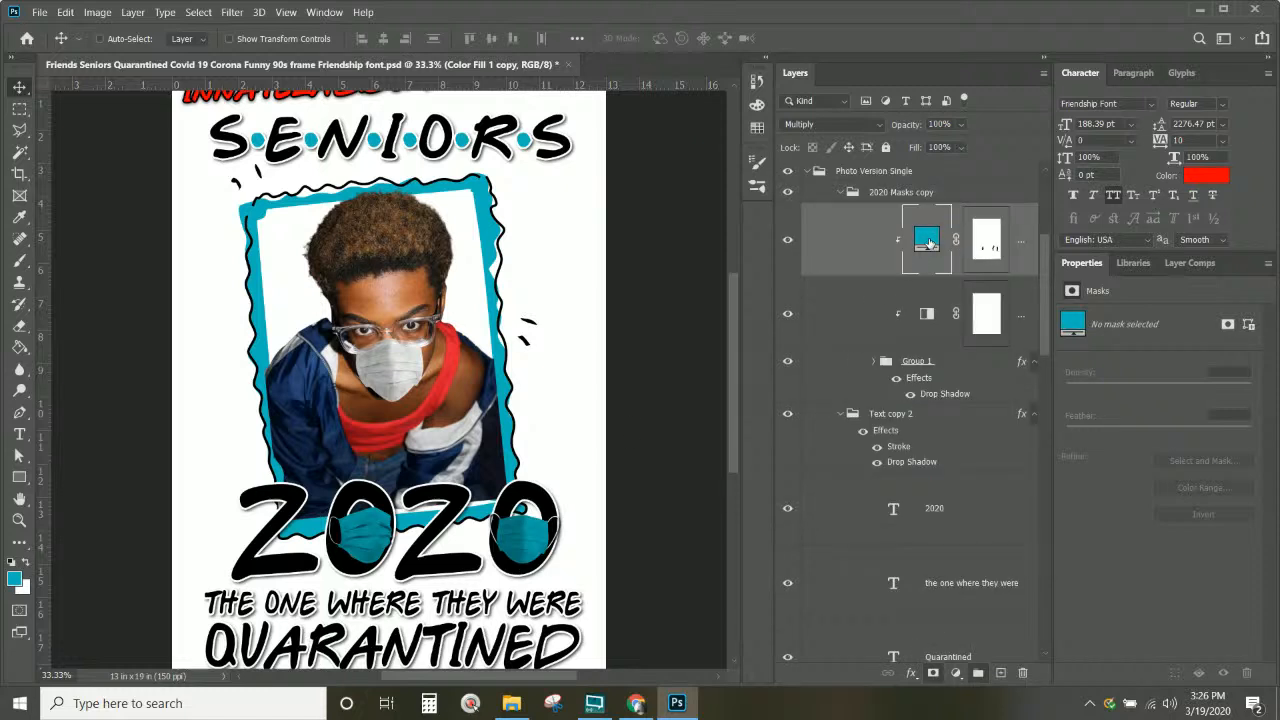
click(822, 126)
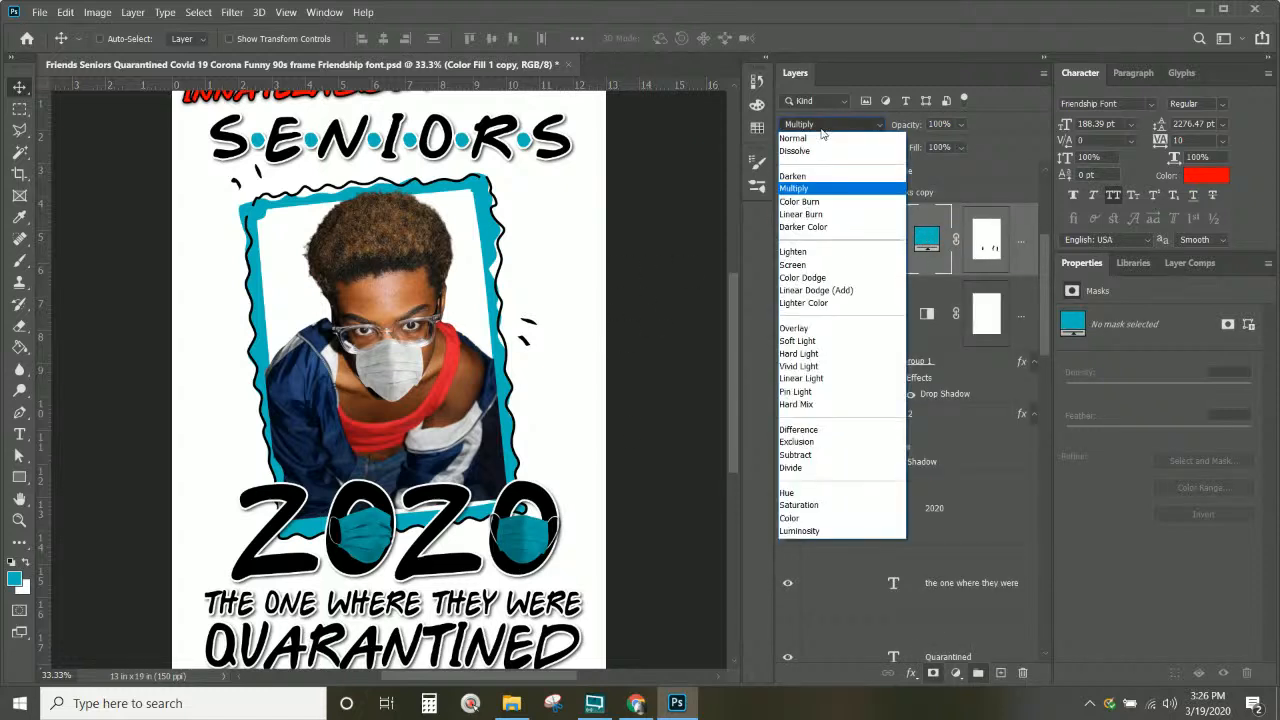
click(797, 189)
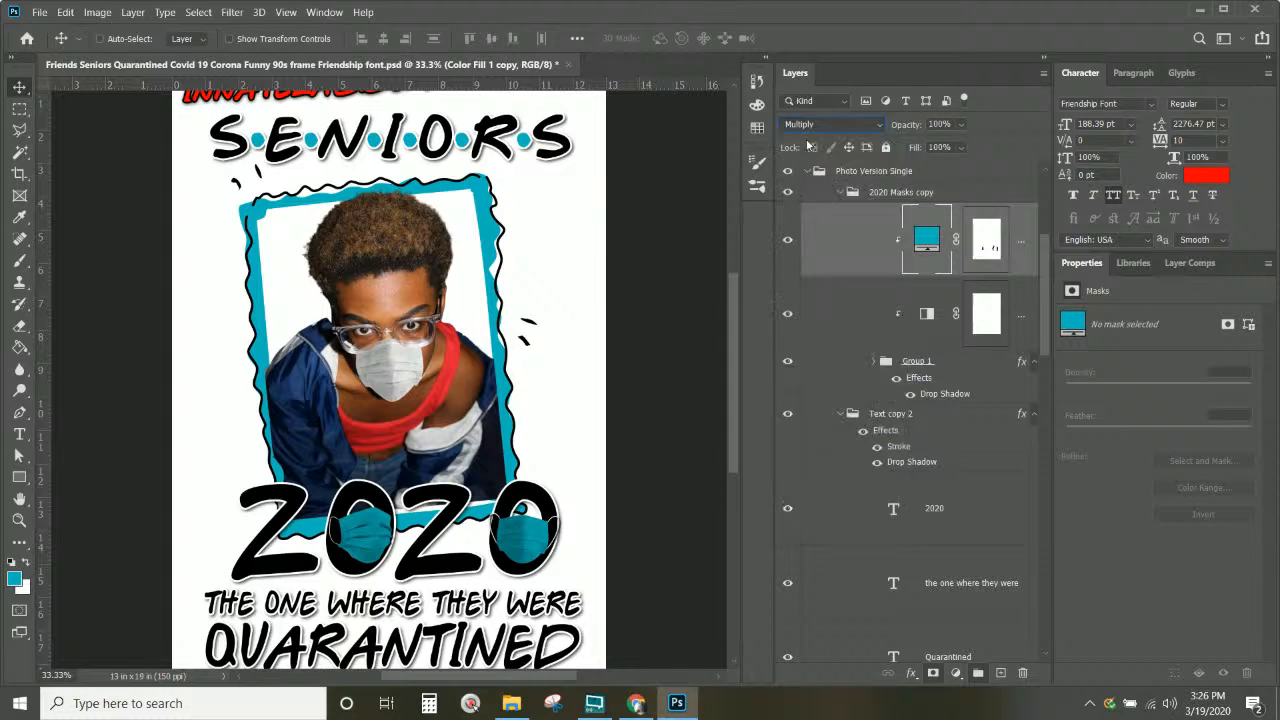
Step: Sample the jacket's navy so the fill colour becomes #264575
double_click(926, 240)
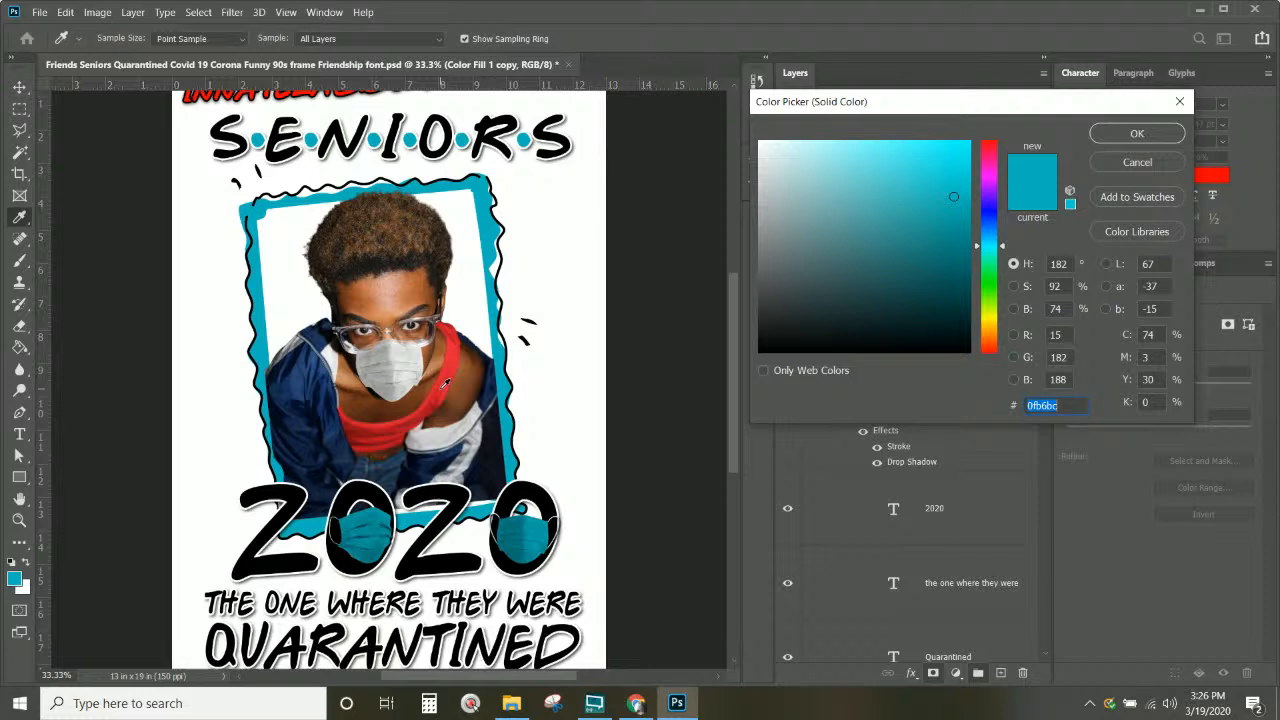
click(446, 383)
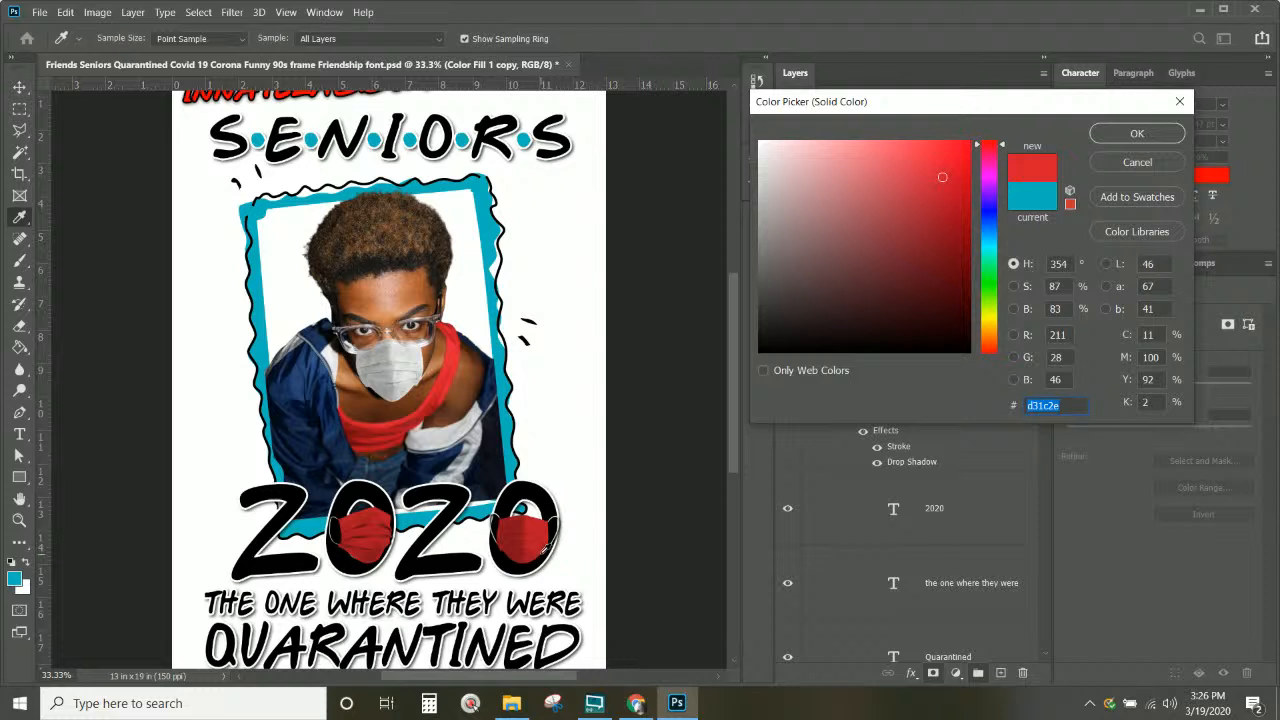
click(335, 398)
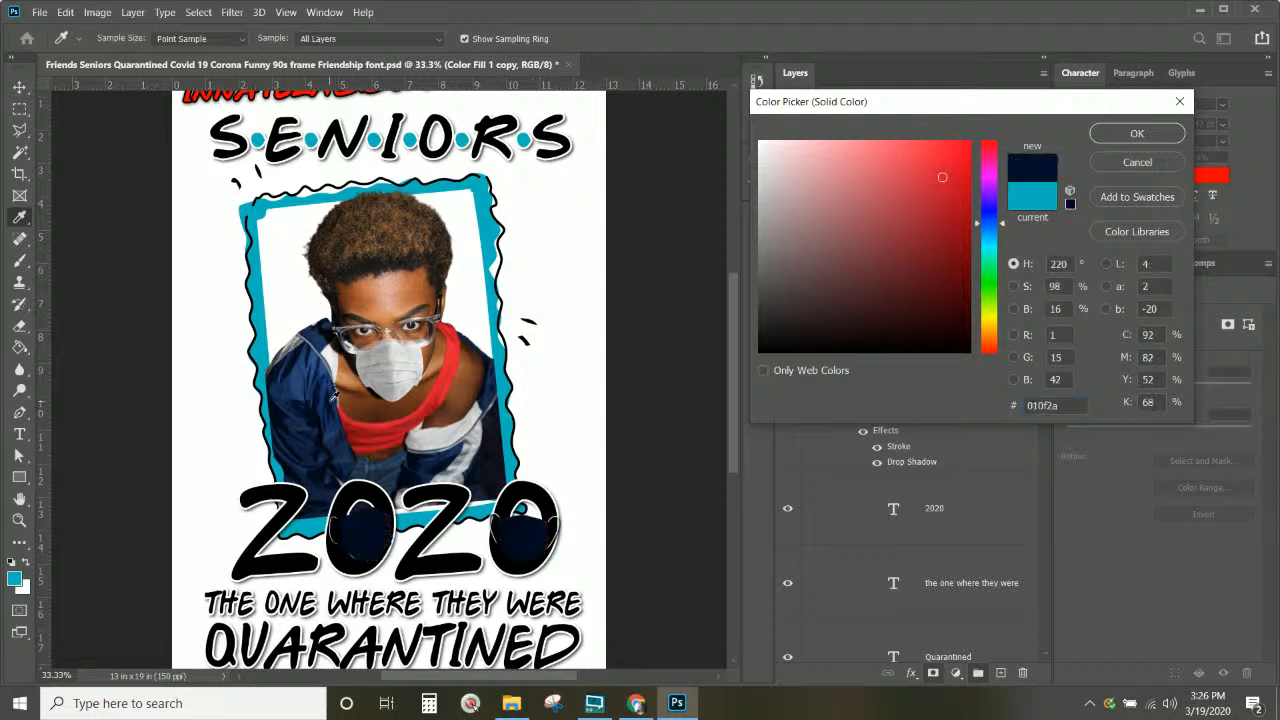
click(324, 366)
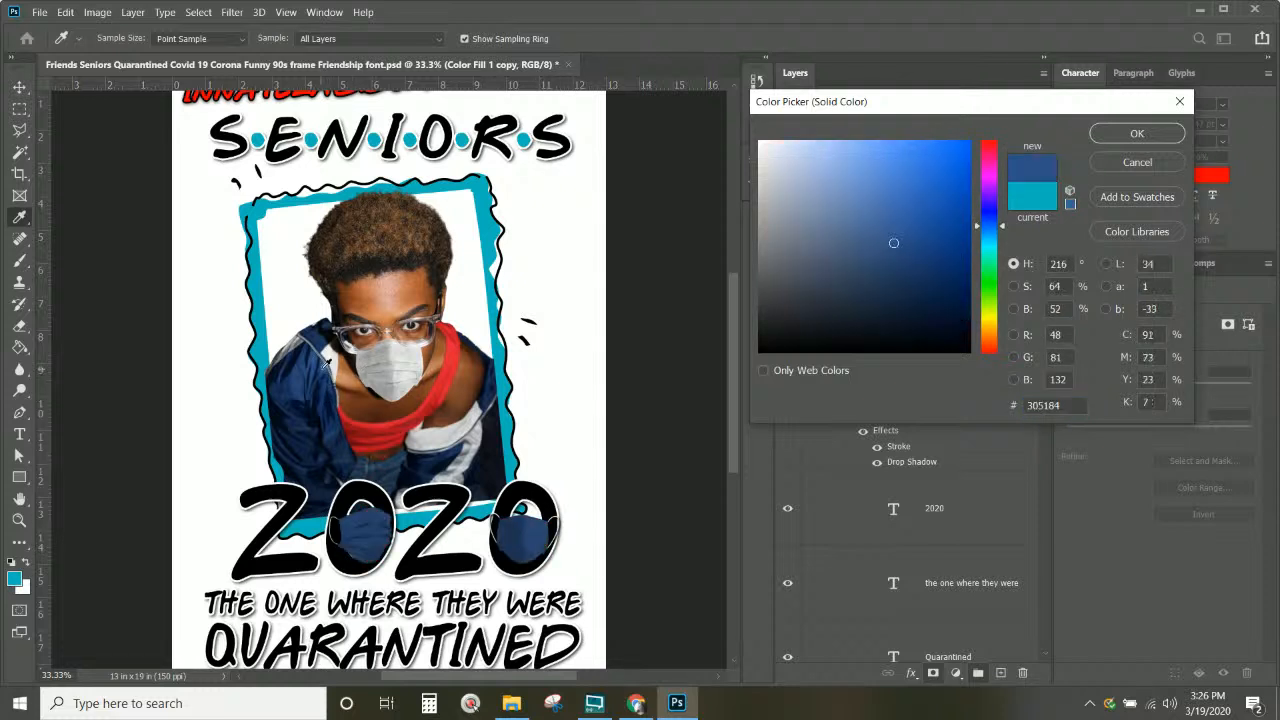
drag(308, 367, 306, 359)
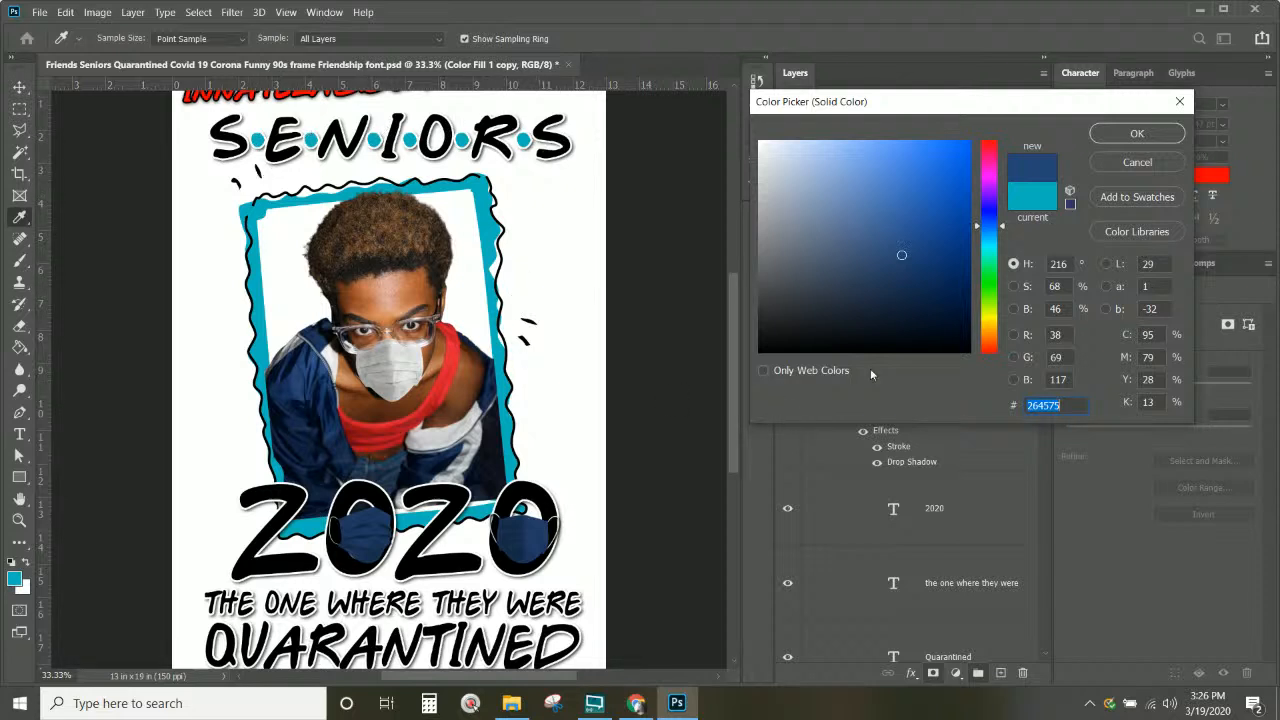
click(1136, 134)
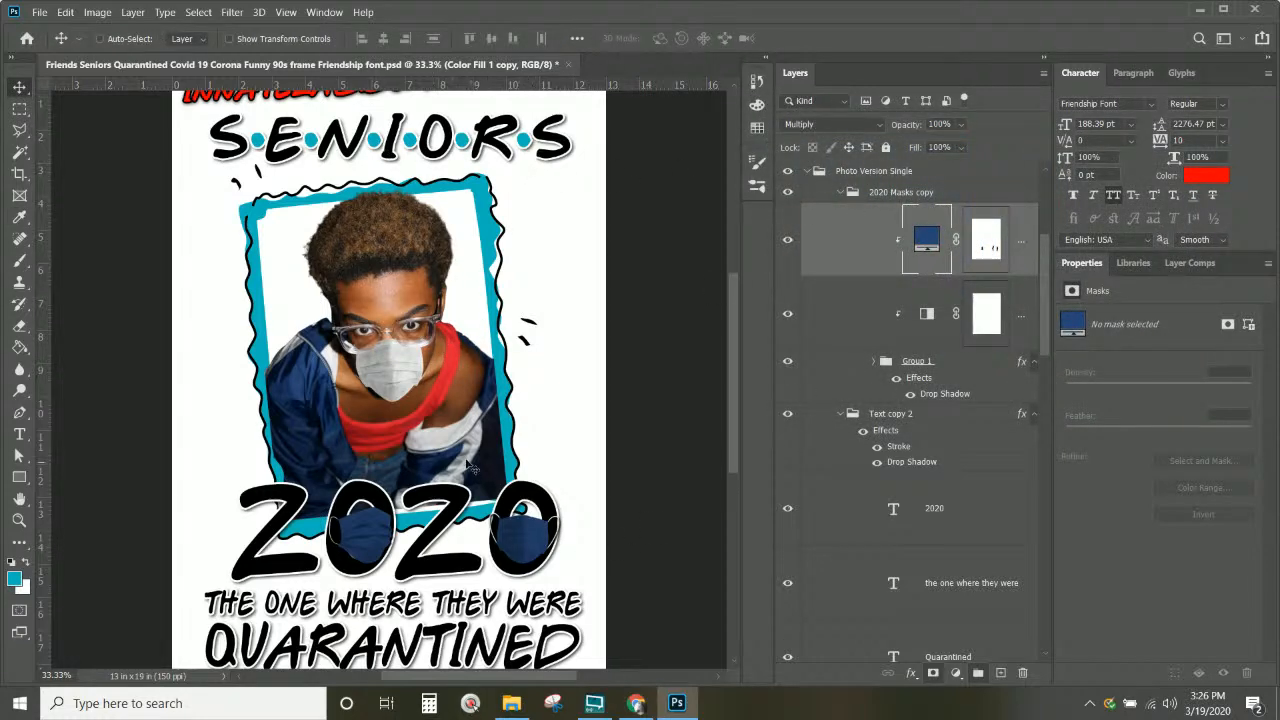
scroll(472, 466, up, 1)
Step: Add a dark red #ab1220 Color Overlay, sampled from the shirt, to the Shape 1 frame
right_click(485, 211)
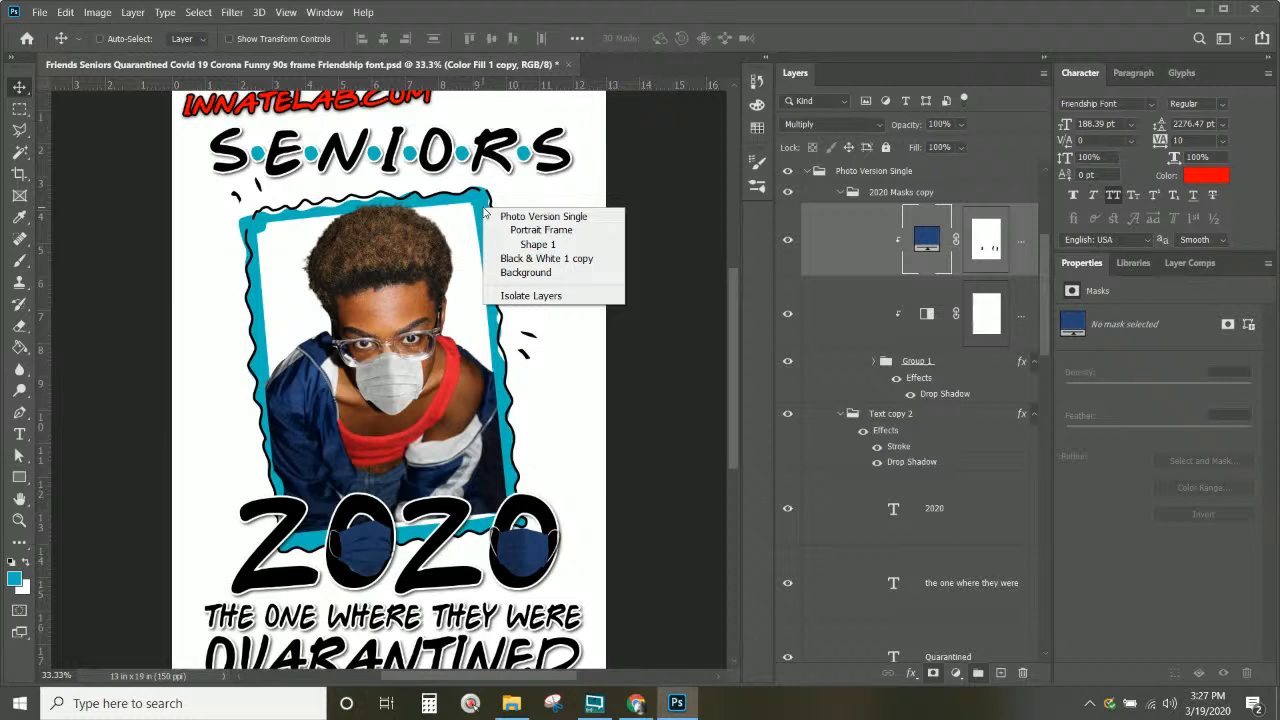
click(520, 254)
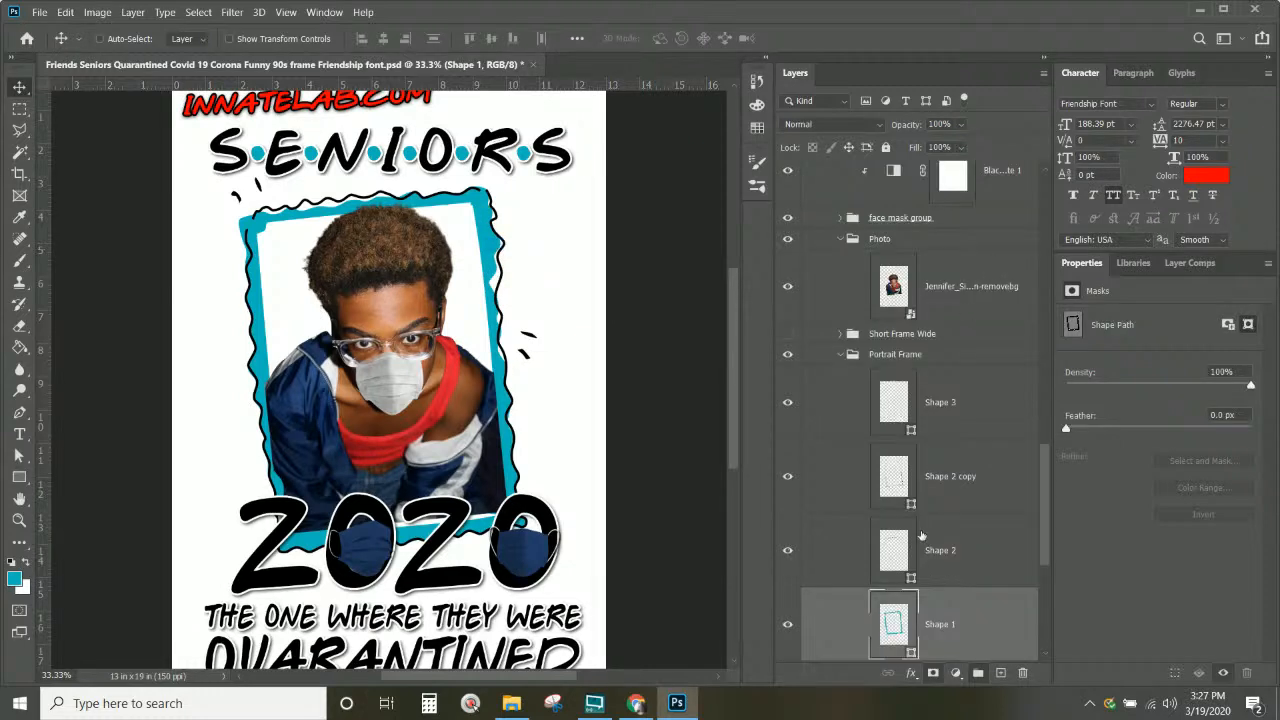
scroll(900, 480, down, 3)
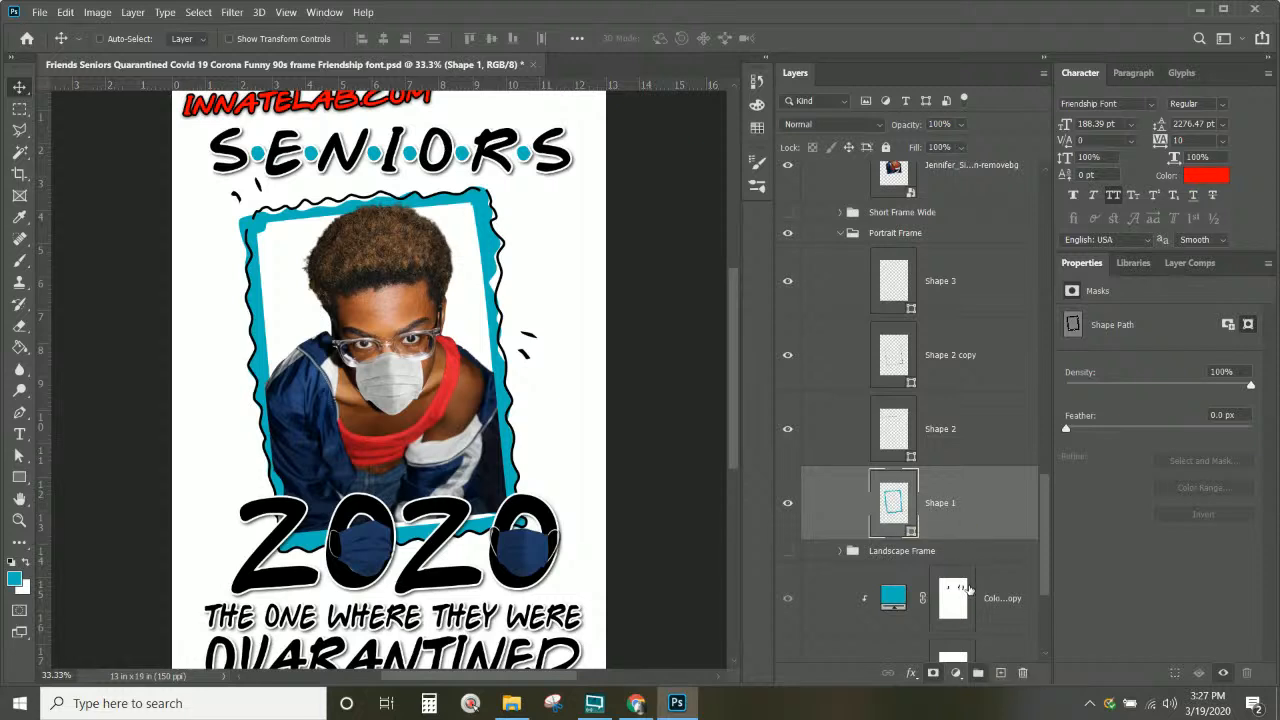
click(911, 672)
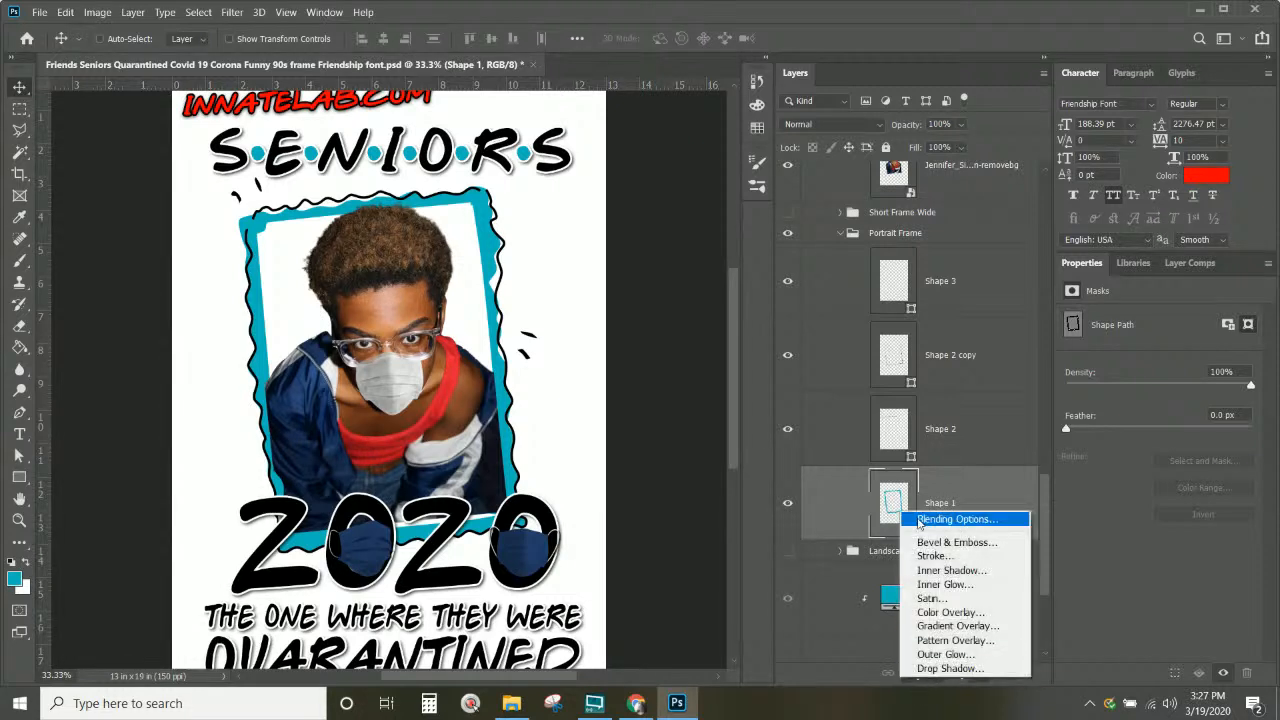
click(950, 612)
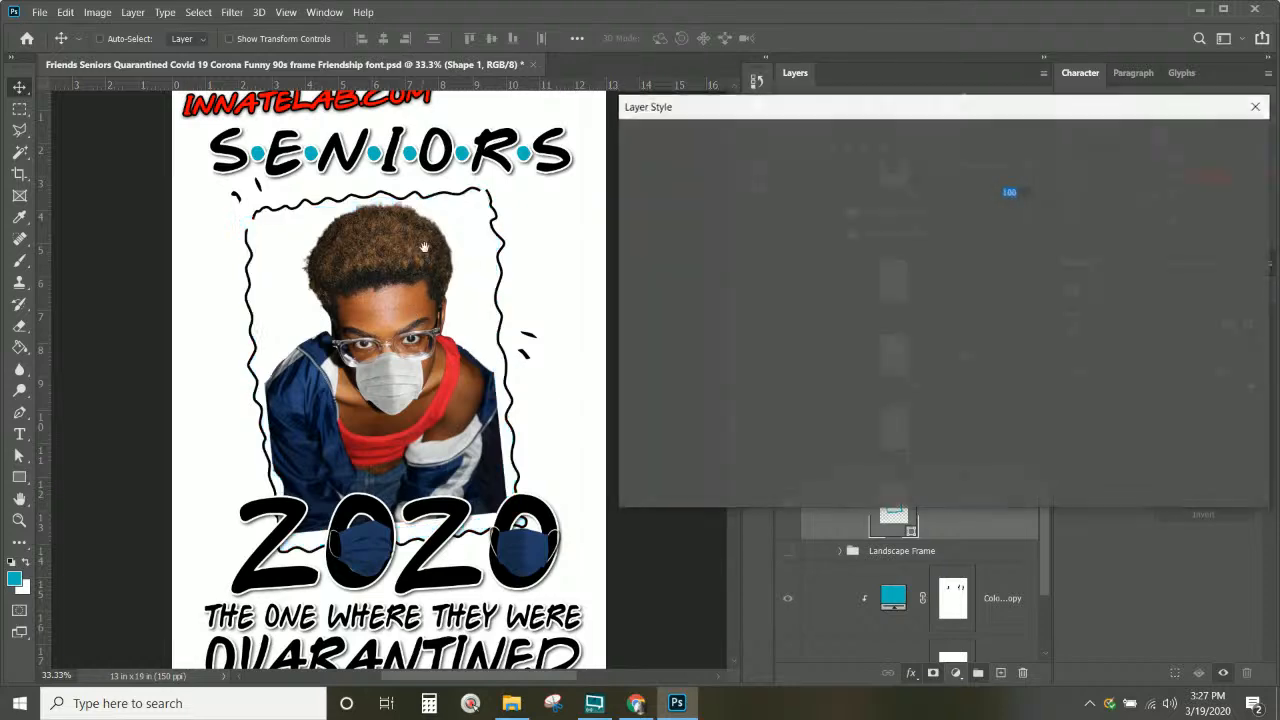
click(1020, 175)
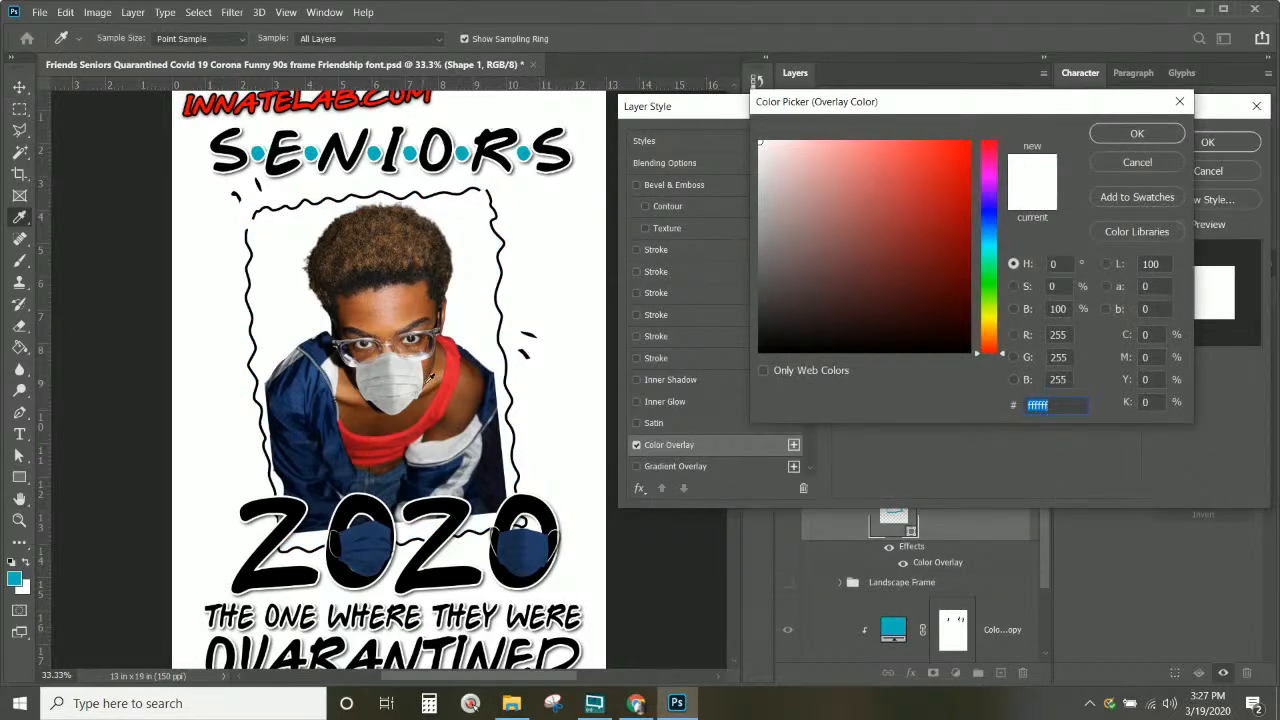
click(459, 367)
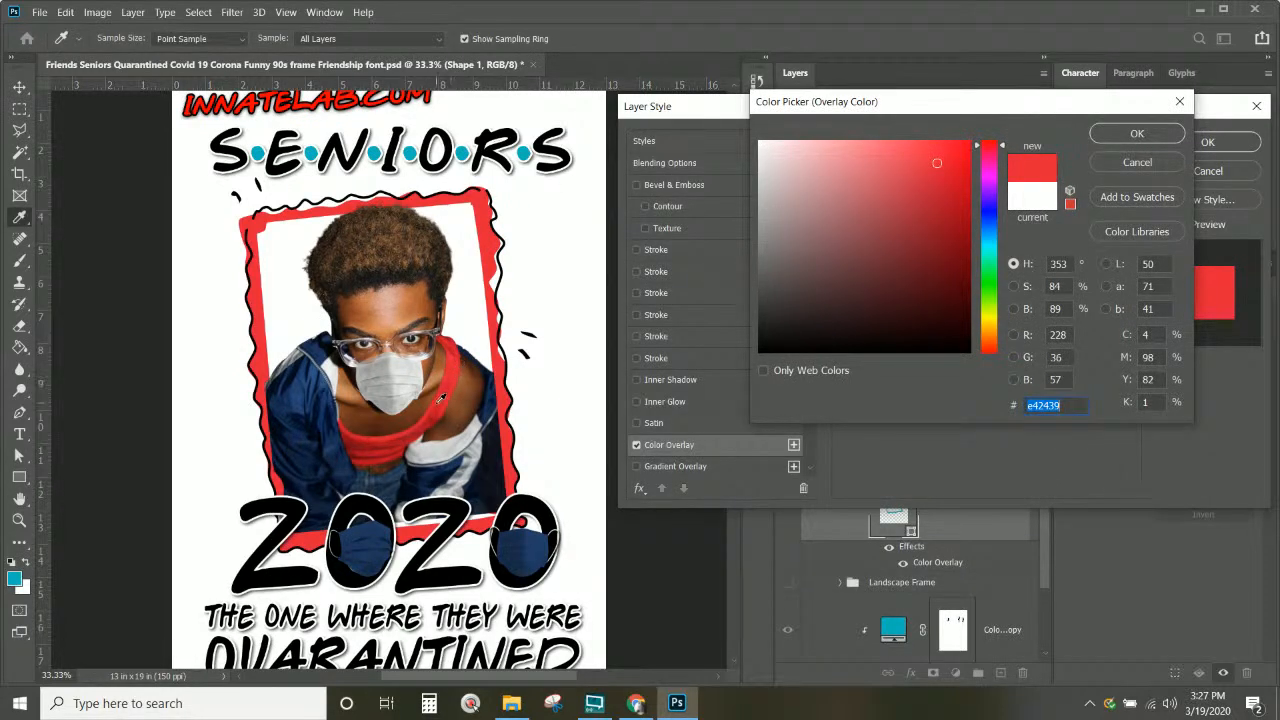
click(402, 439)
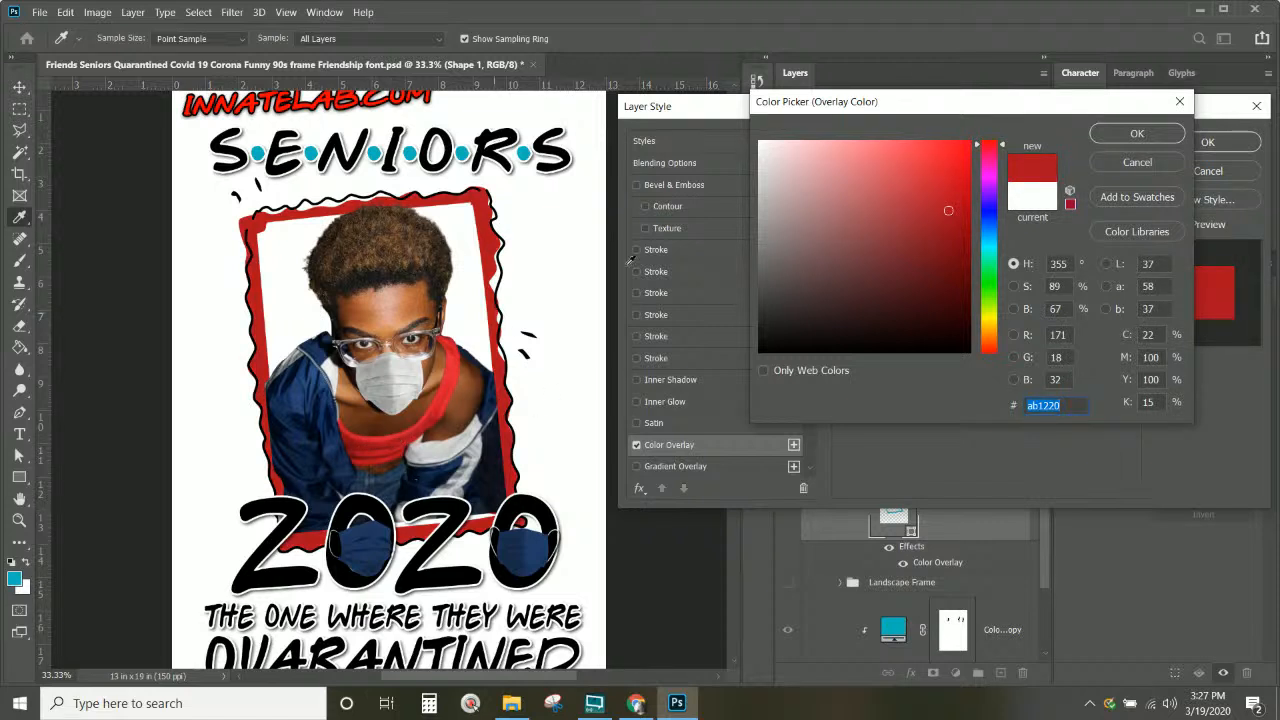
click(1115, 135)
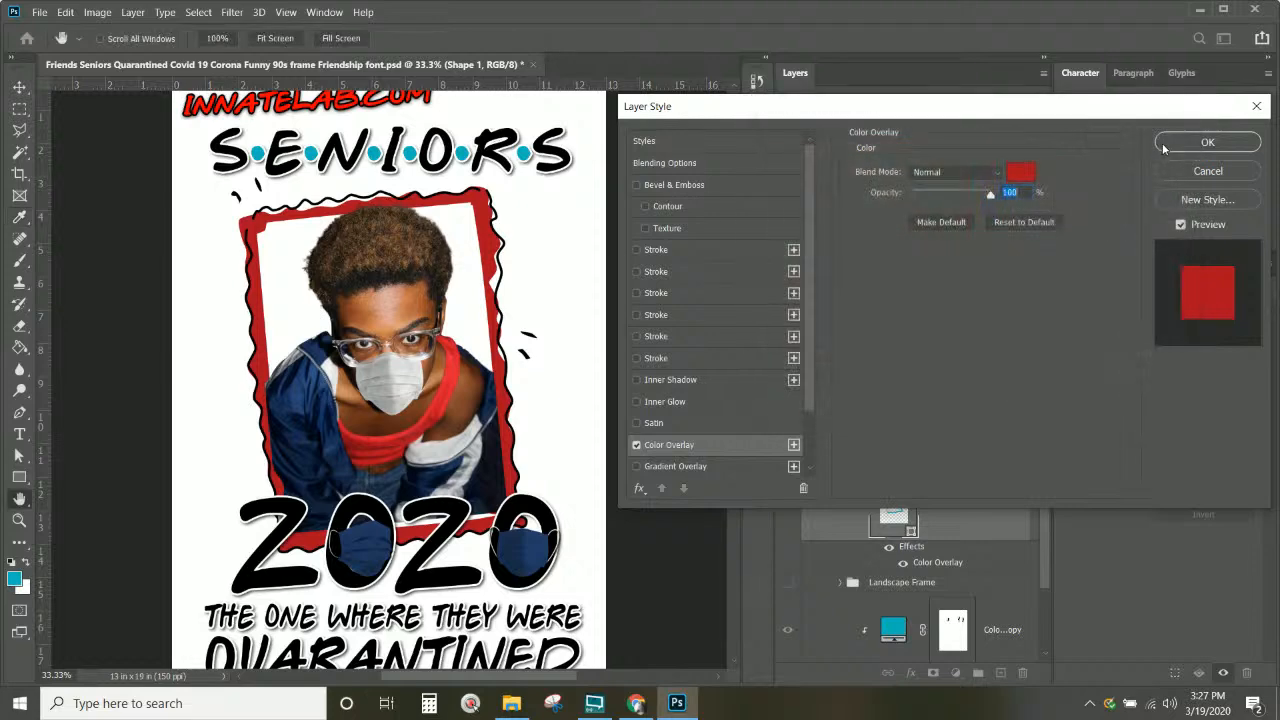
click(1203, 143)
Step: Select the dots for seniors layer via the SENIORS title and switch to the Brush tool
scroll(528, 357, up, 1)
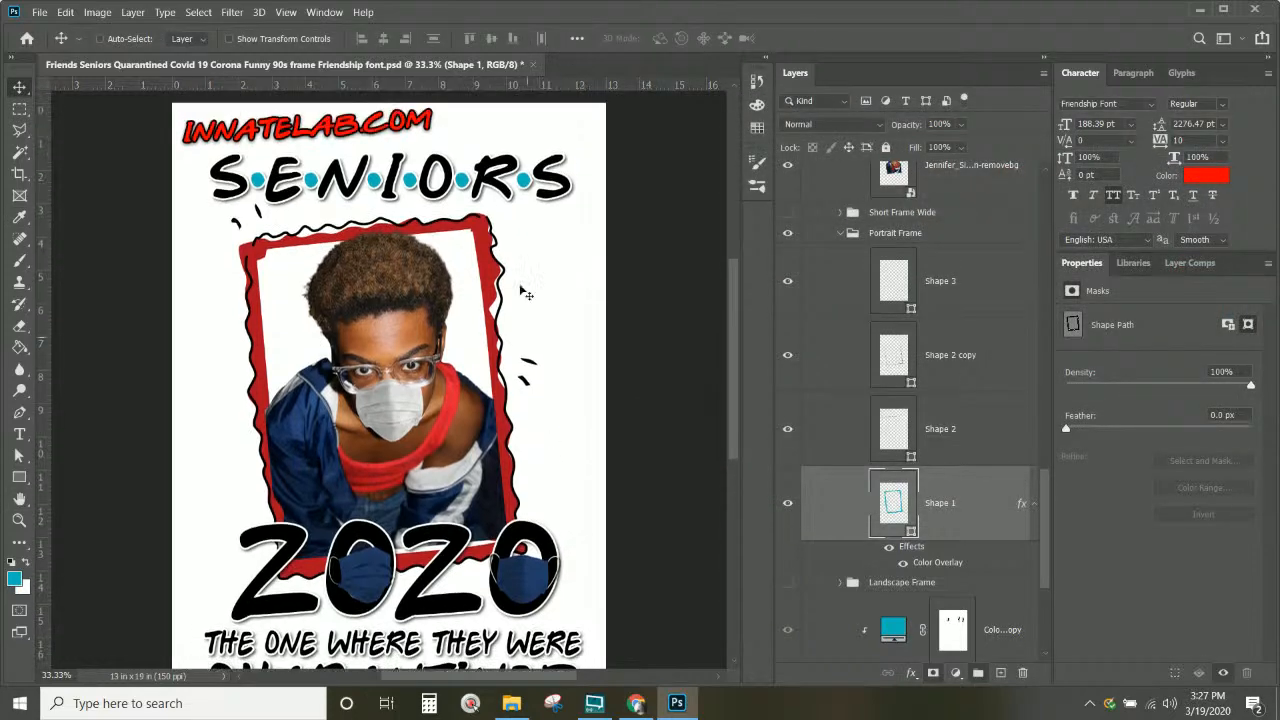
right_click(524, 190)
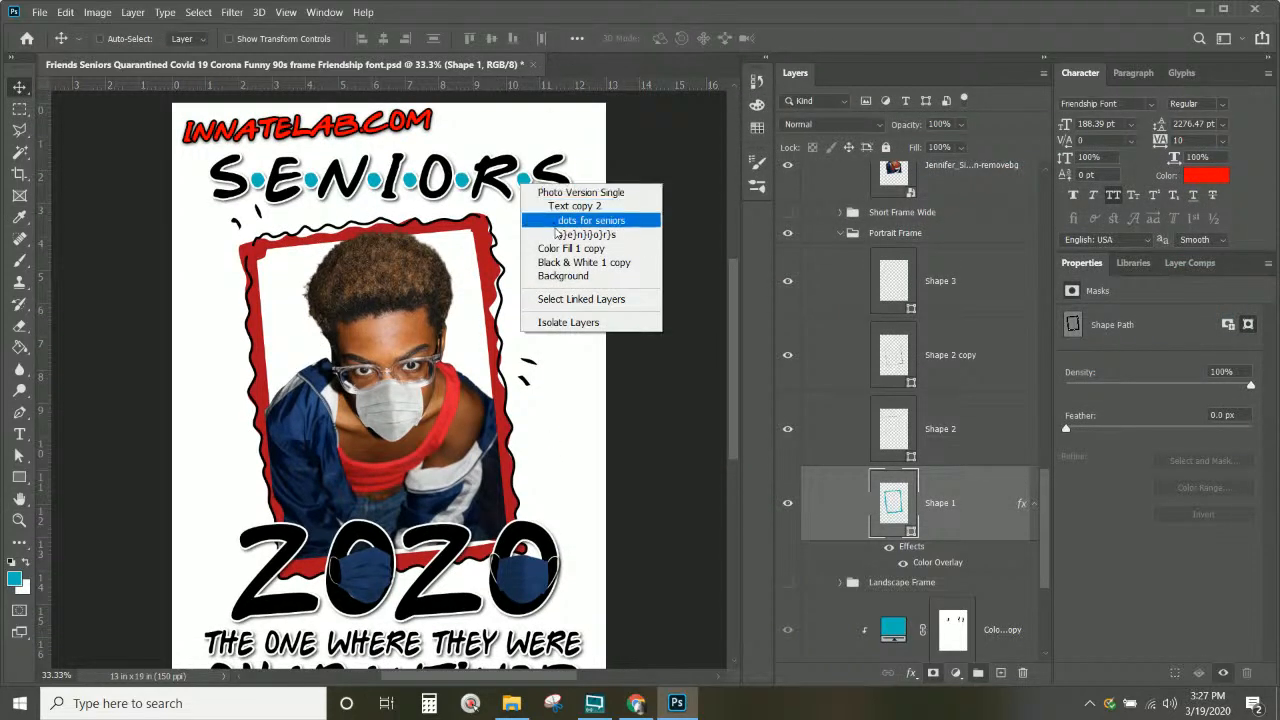
click(575, 230)
scroll(800, 270, up, 2)
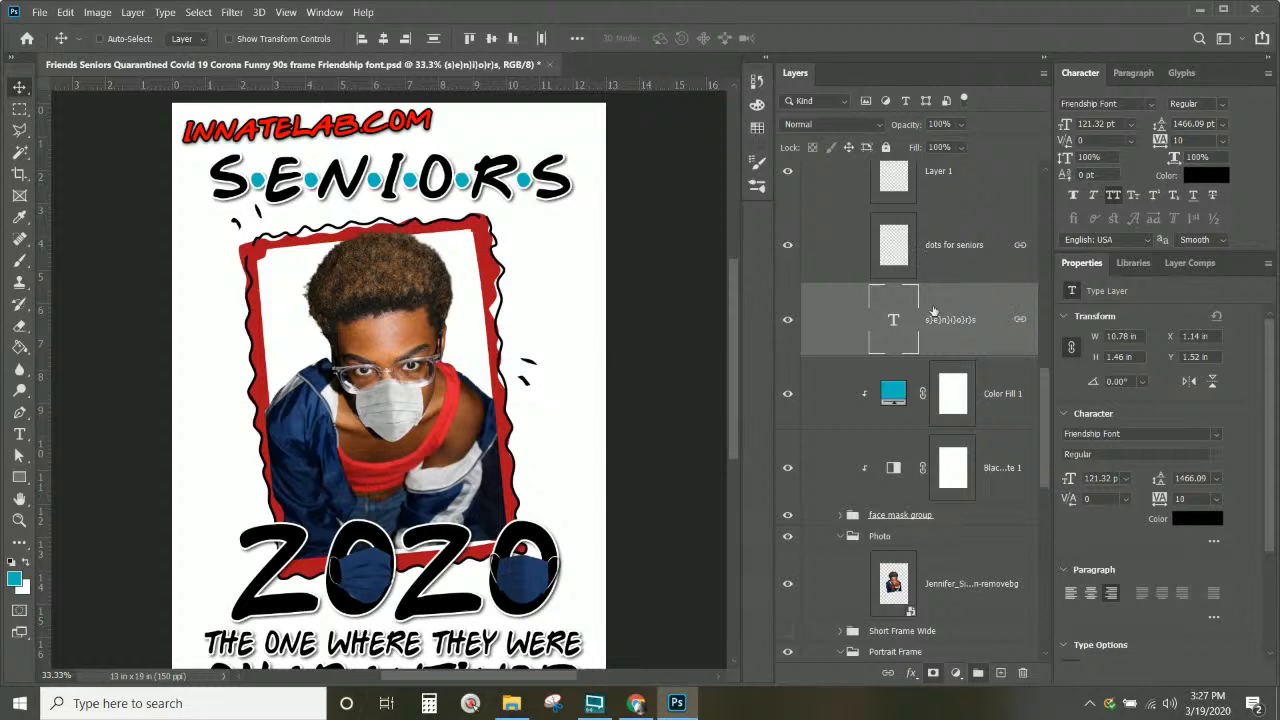
click(788, 245)
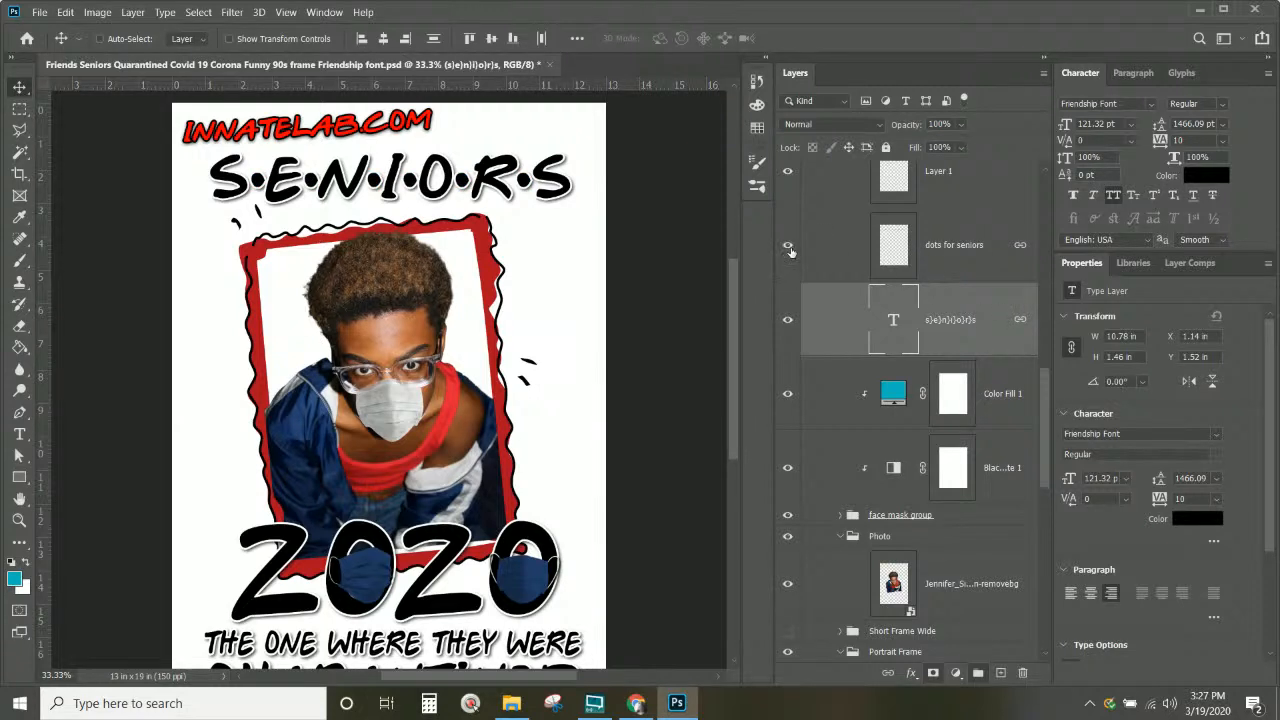
click(889, 249)
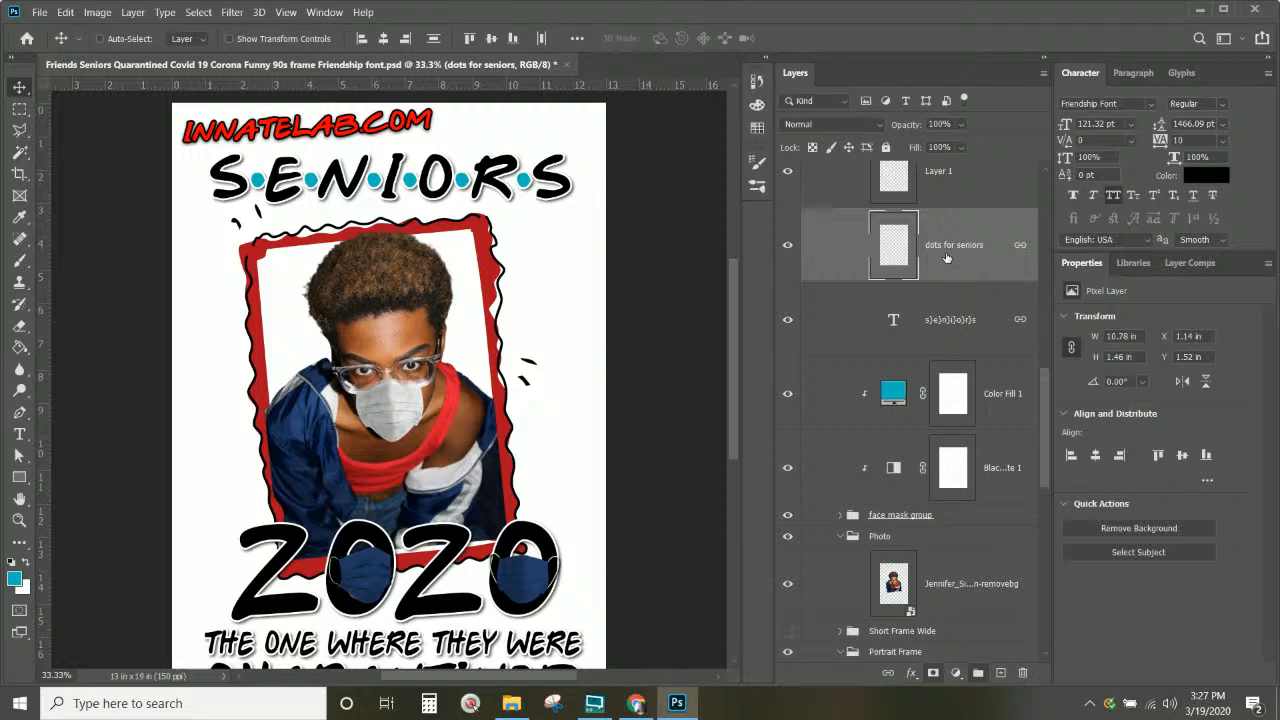
click(20, 260)
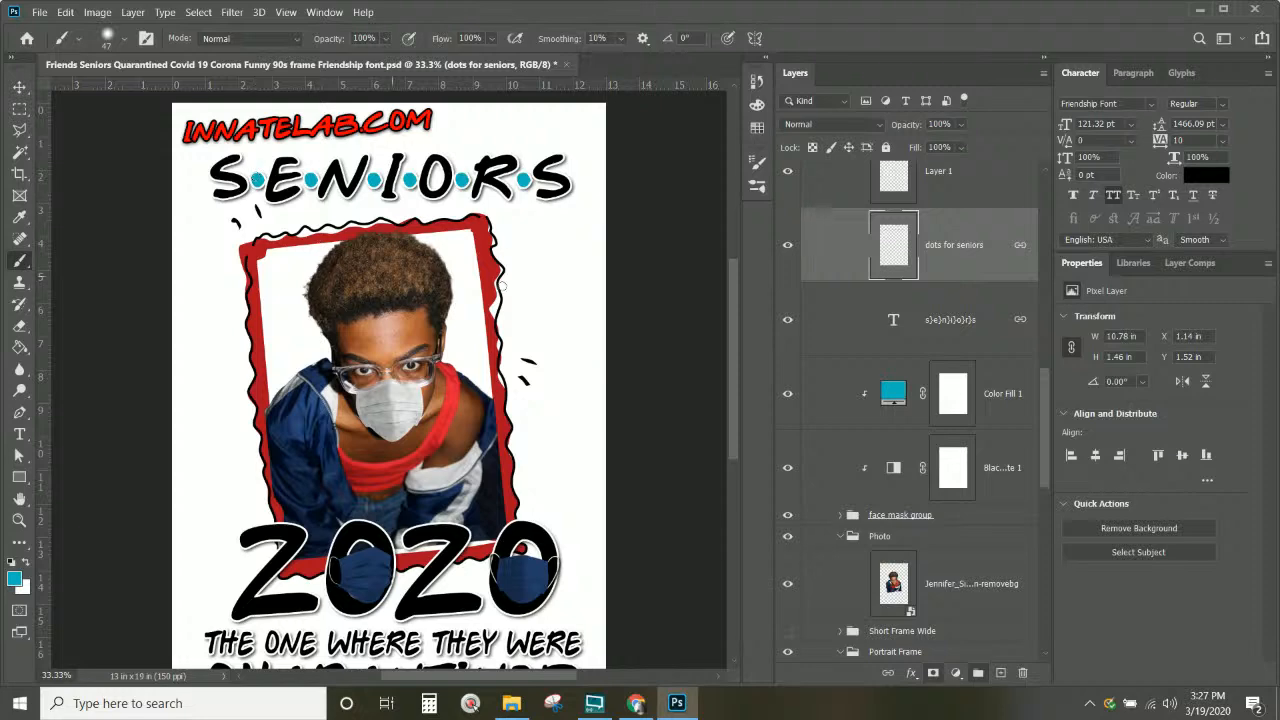
Step: Rename the empty Layer 1 to 'paint color for dots'
right_click(1000, 253)
click(964, 192)
scroll(964, 204, up, 2)
click(950, 295)
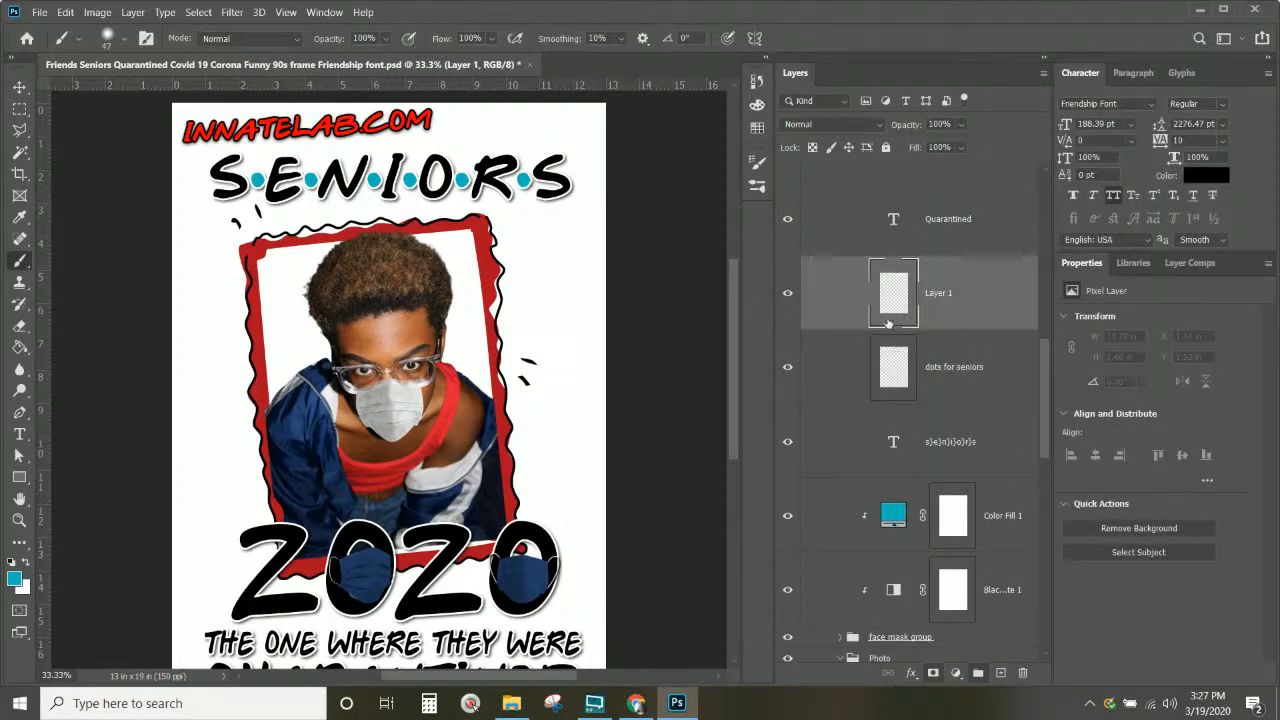
double_click(946, 293)
text(parin)
text(nt cl)
text(olor f)
text(or dots)
key(Return)
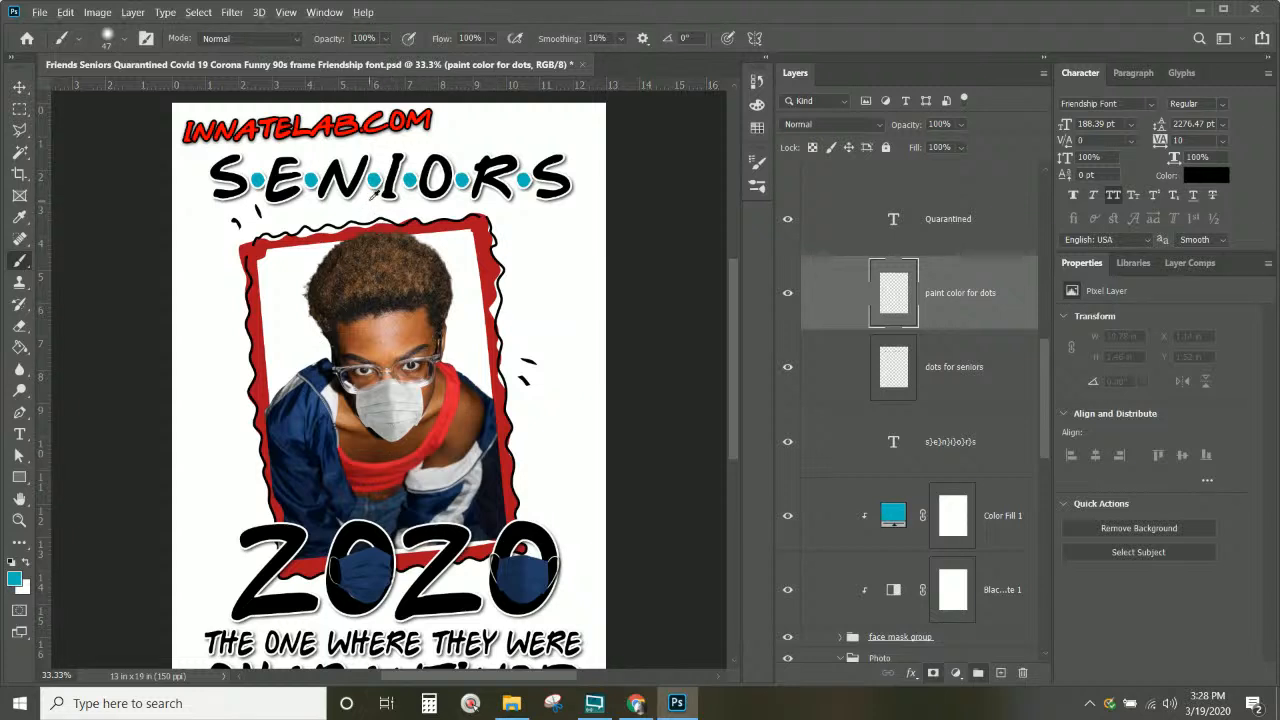
Step: Paint the first SENIORS dot with the frame's red and clip the paint layer to dots for seniors
alt+click(478, 222)
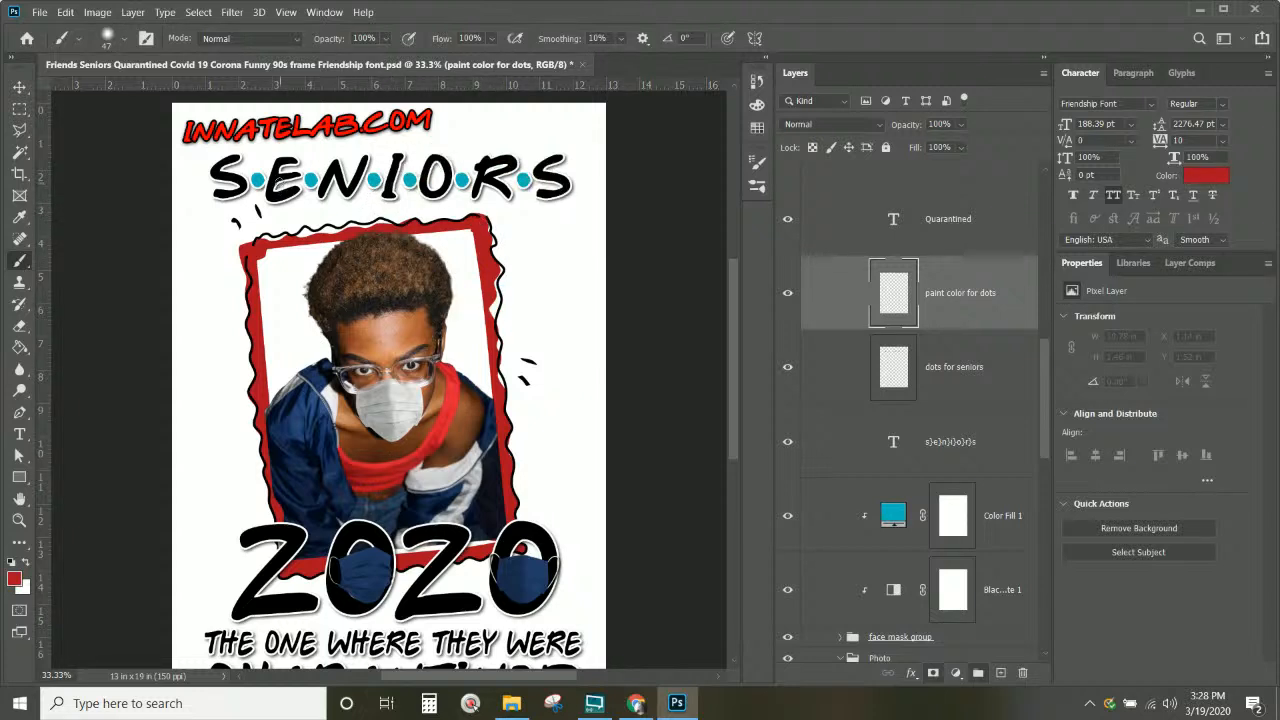
drag(259, 174, 257, 181)
scroll(968, 551, up, 3)
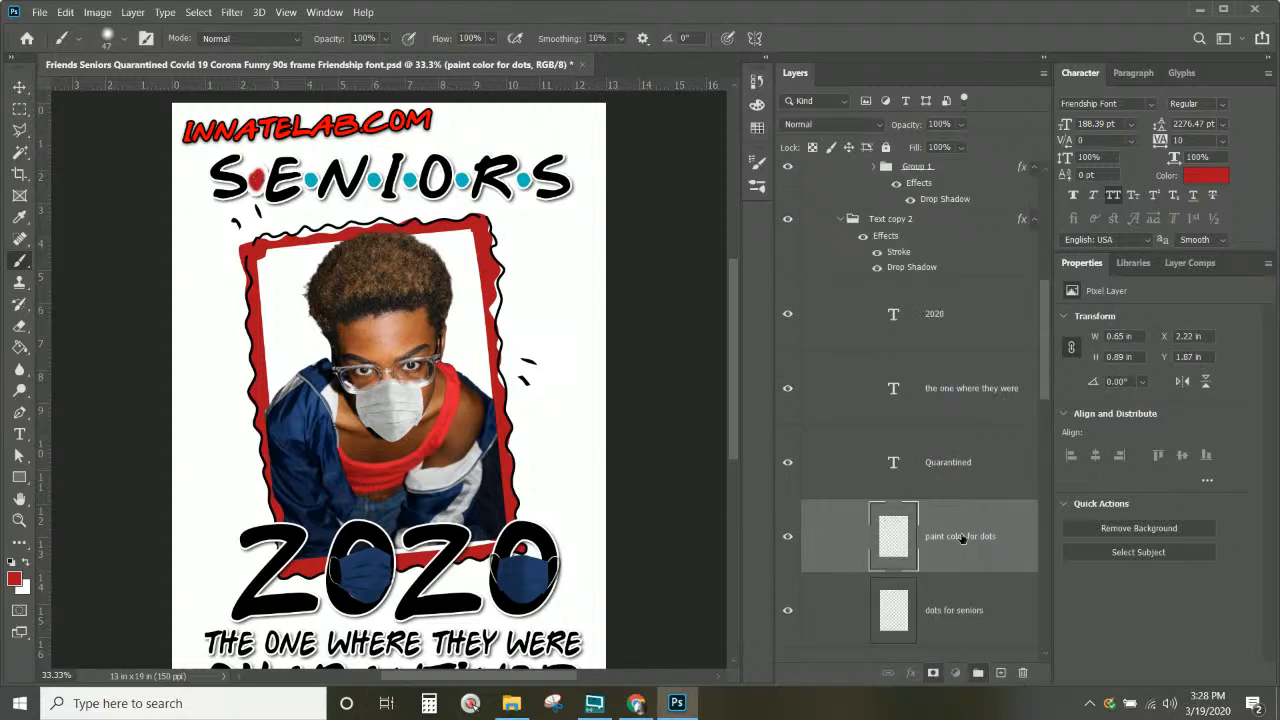
mouse_move(962, 538)
mouse_down()
mouse_move(930, 495)
mouse_move(896, 212)
mouse_up()
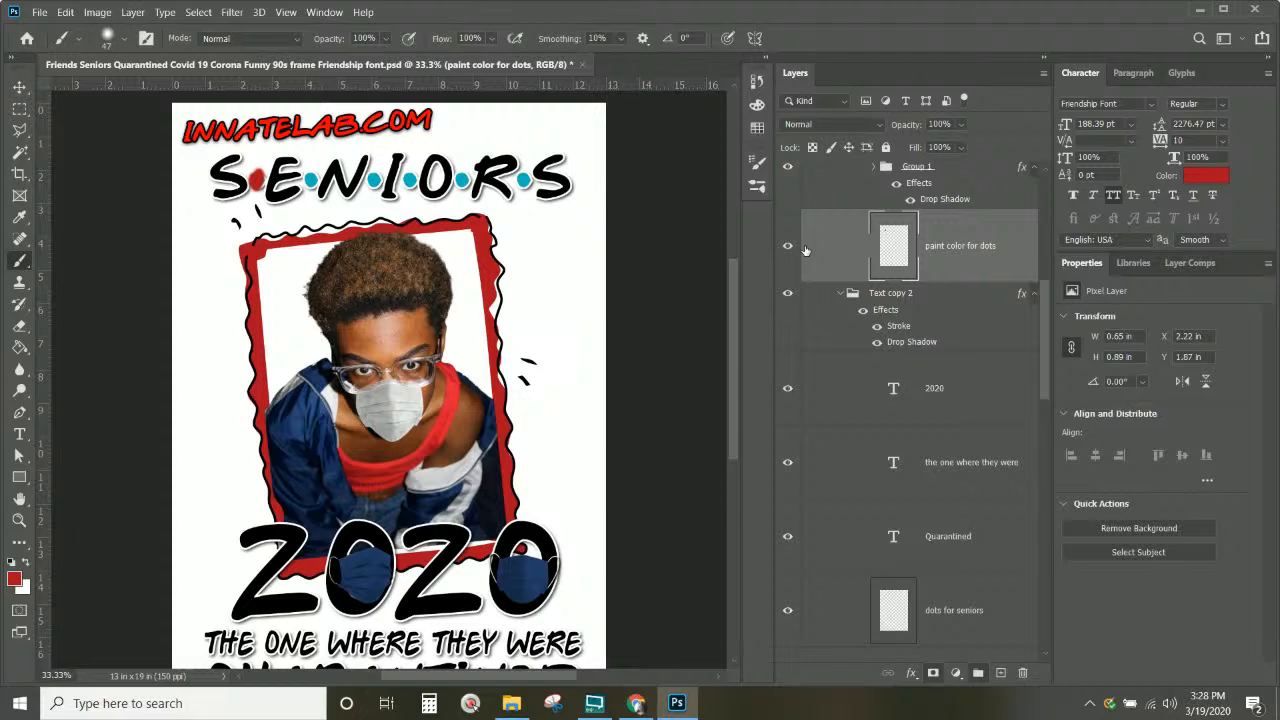
mouse_move(989, 248)
mouse_down()
mouse_move(980, 482)
mouse_move(971, 449)
mouse_move(980, 693)
mouse_move(962, 525)
mouse_up()
right_click(968, 499)
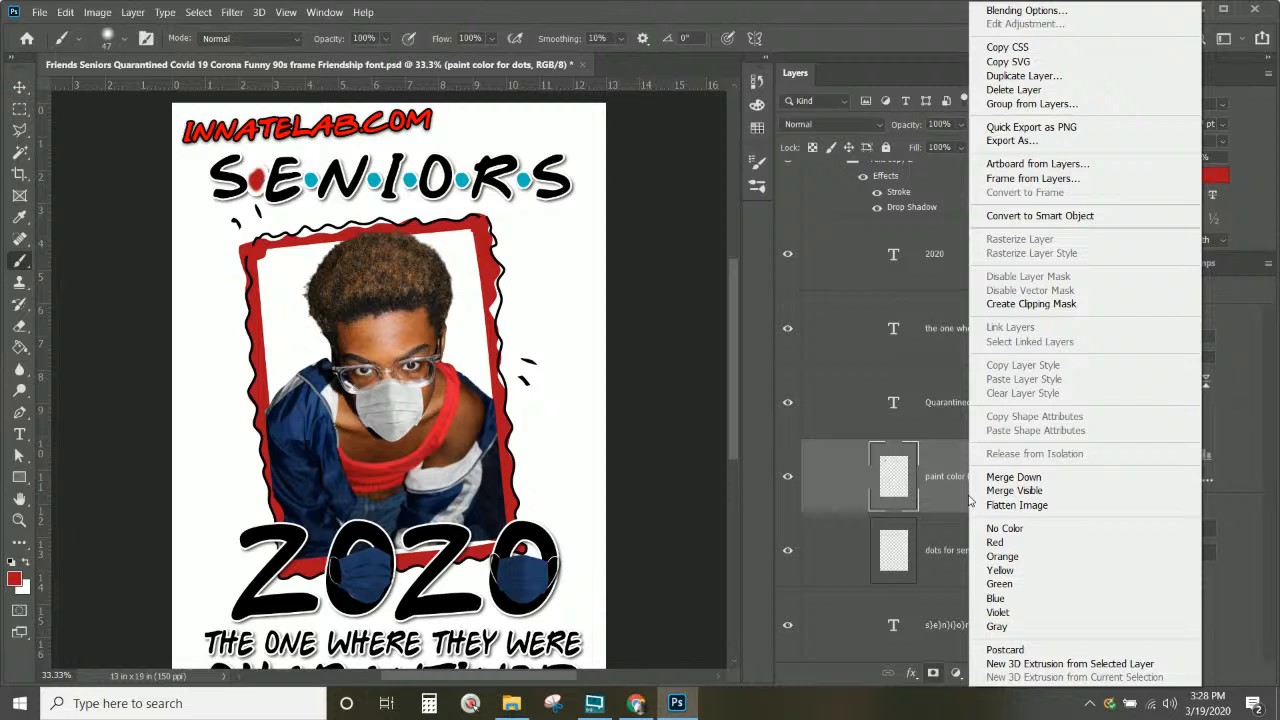
click(1012, 304)
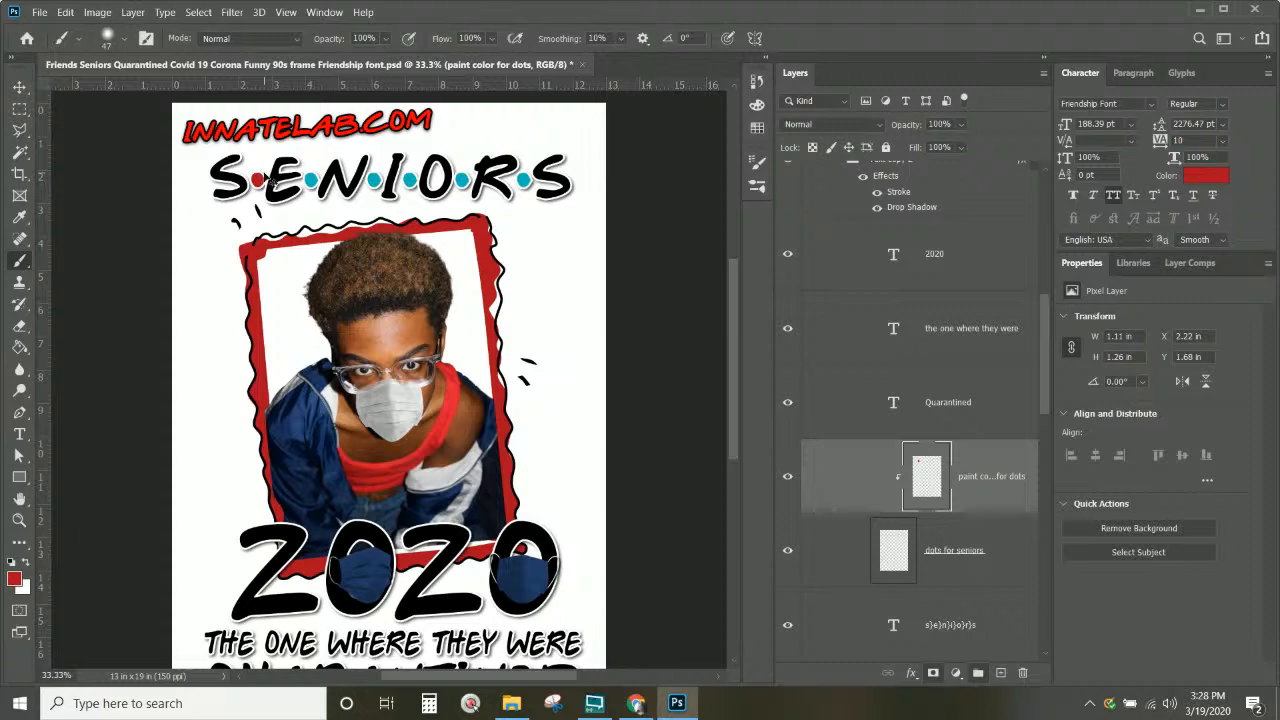
key(ctrl+plus)
Step: Paint the dots between N and I and between O and R red
drag(315, 215, 332, 402)
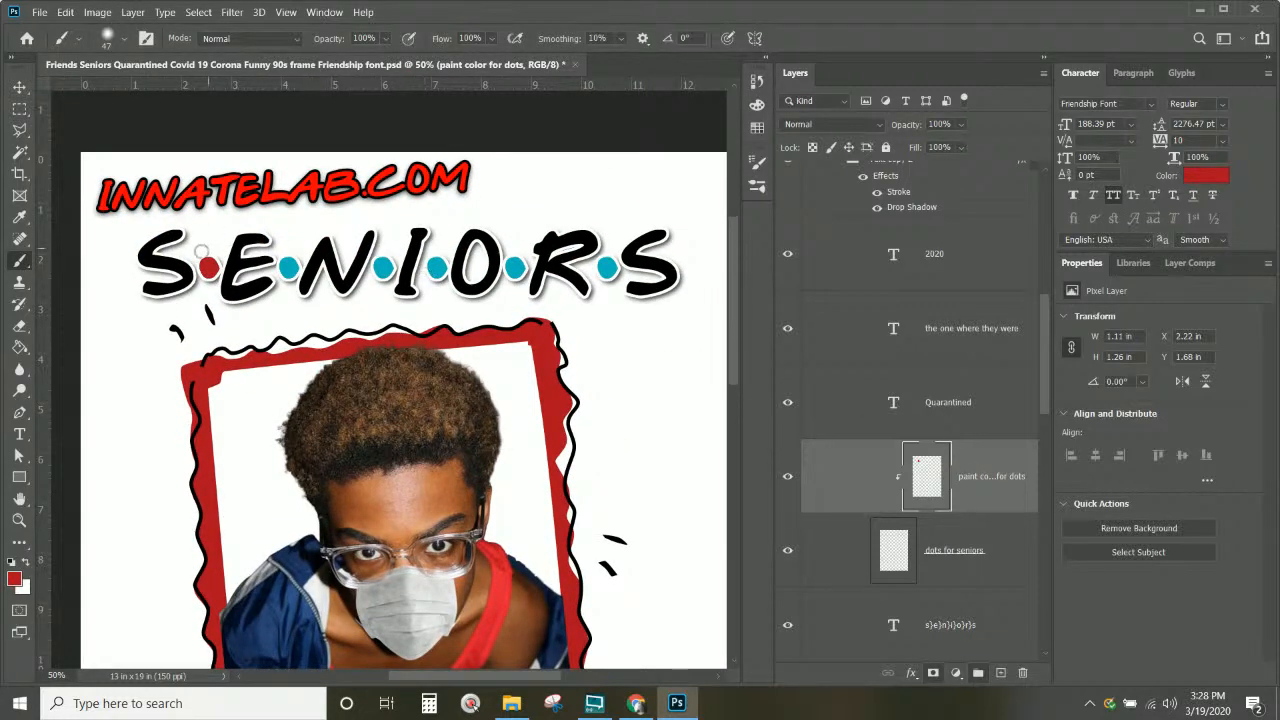
click(382, 267)
click(514, 268)
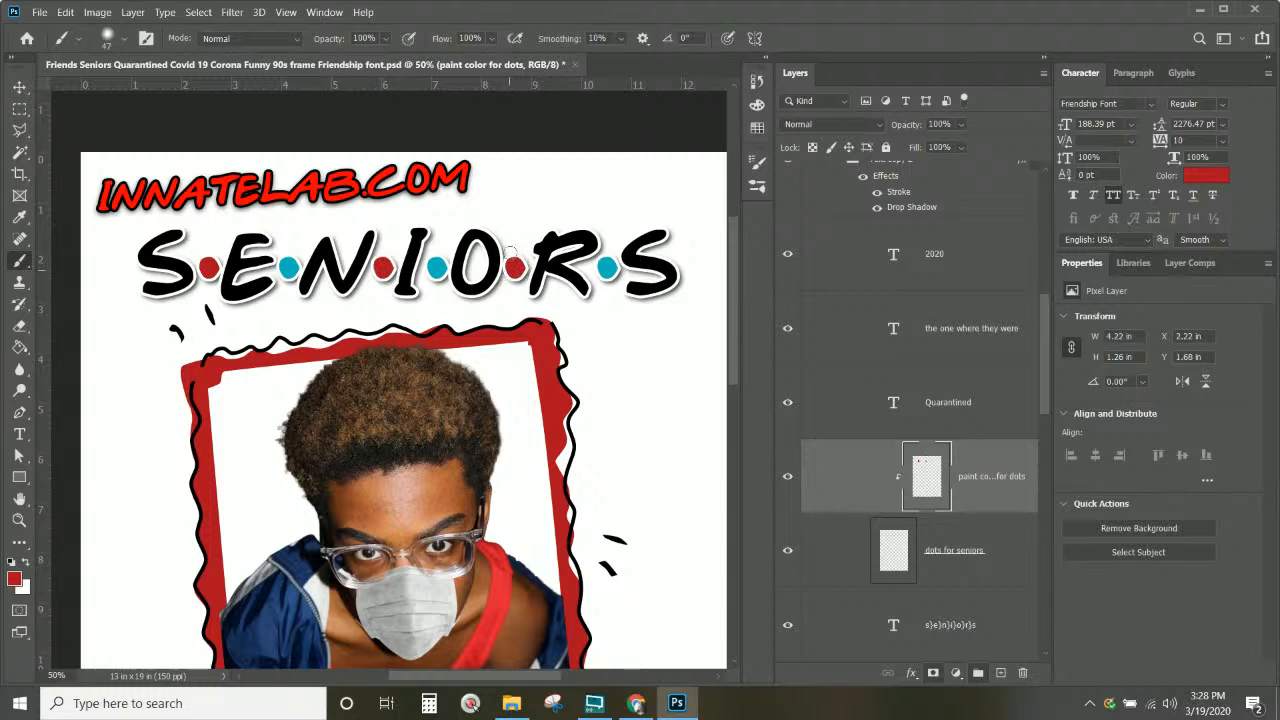
scroll(489, 448, down, 5)
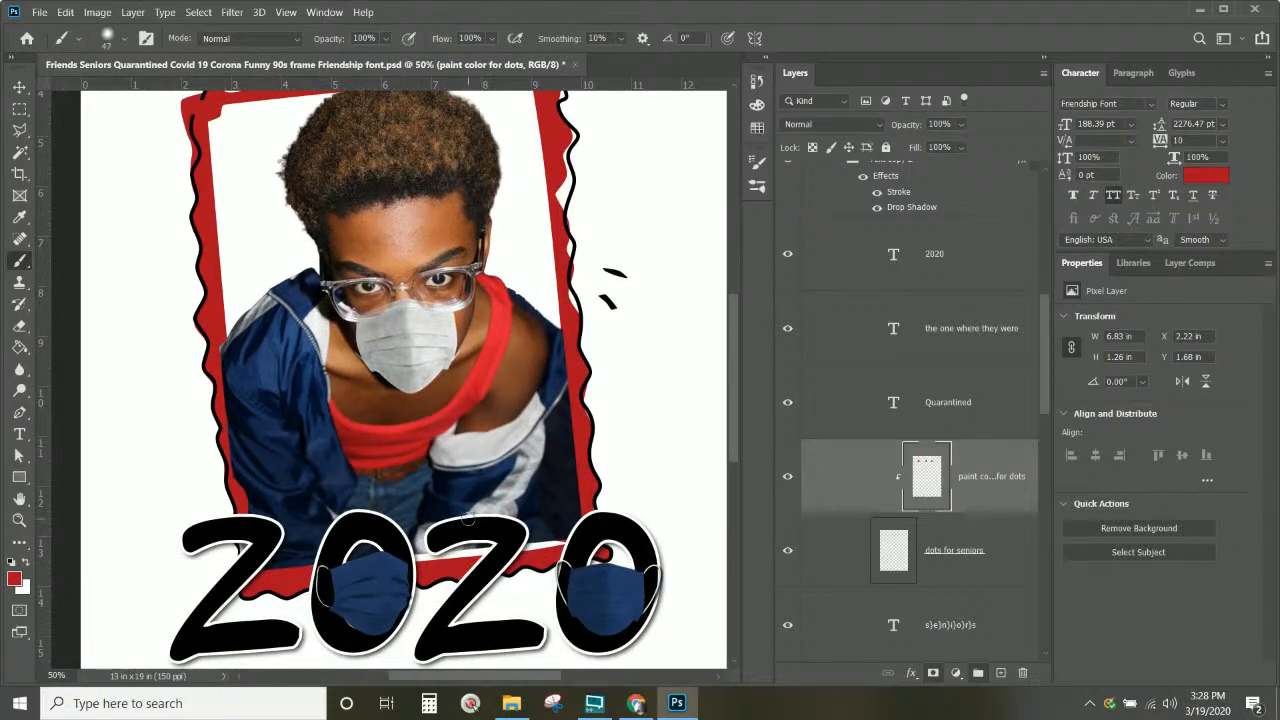
Step: Sample the jacket's blue and paint the three remaining cyan dots dark blue
alt+click(278, 352)
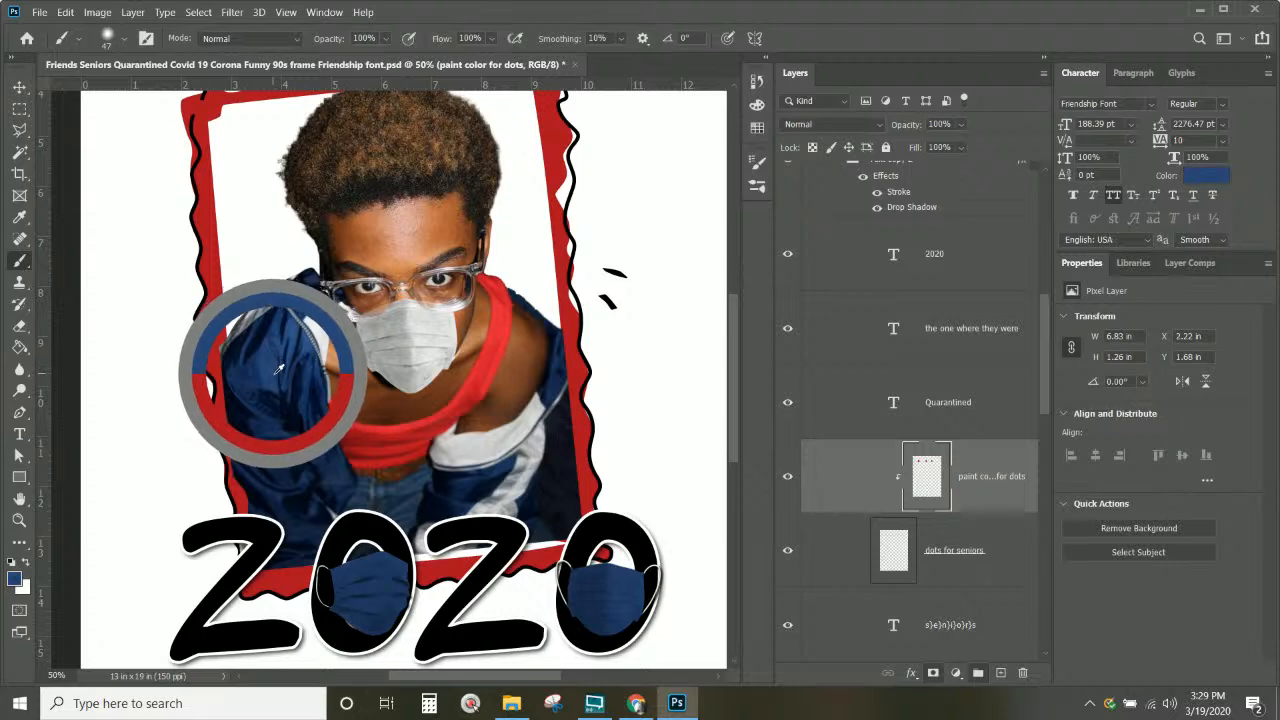
scroll(280, 350, up, 3)
scroll(282, 350, up, 3)
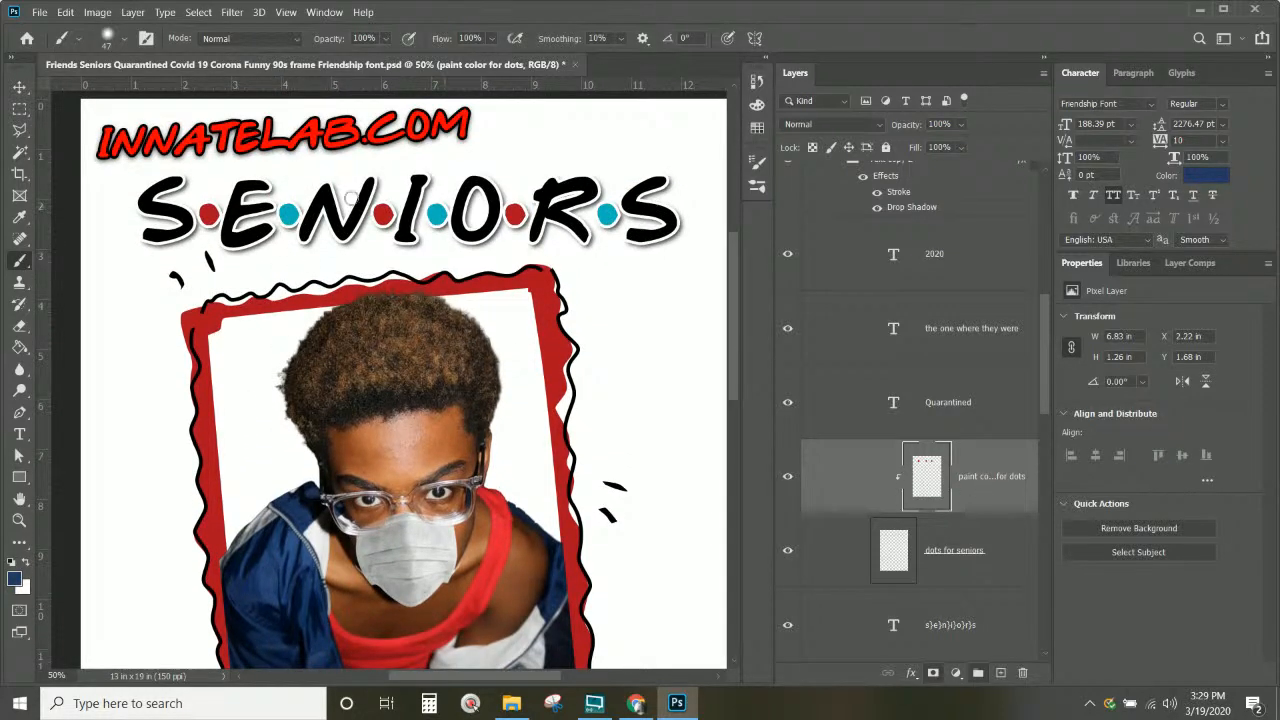
click(288, 212)
drag(288, 195, 288, 227)
mouse_move(438, 215)
mouse_down()
mouse_move(425, 212)
mouse_move(433, 197)
mouse_up()
mouse_move(583, 205)
mouse_down()
mouse_move(620, 195)
mouse_move(593, 208)
mouse_up()
key(ctrl+minus)
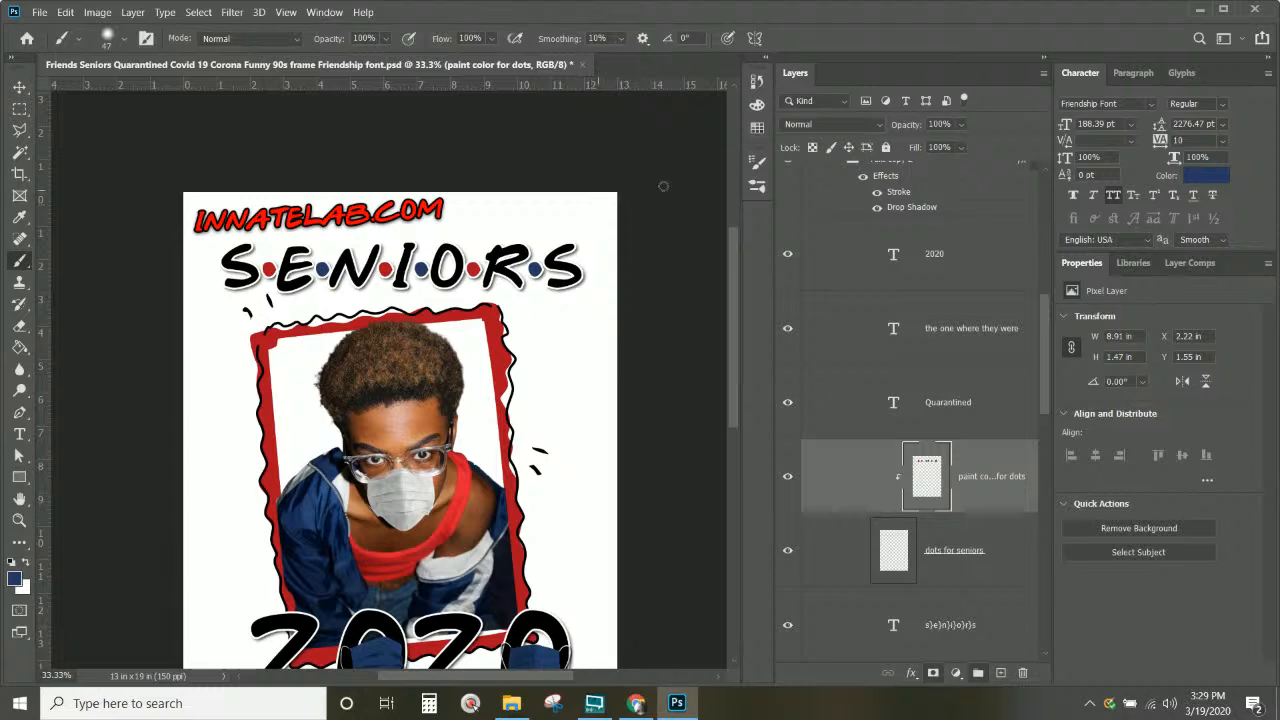
Step: Collapse the Photo Version Single group in the Layers panel, keeping its artwork visible
scroll(585, 325, down, 3)
scroll(565, 345, down, 3)
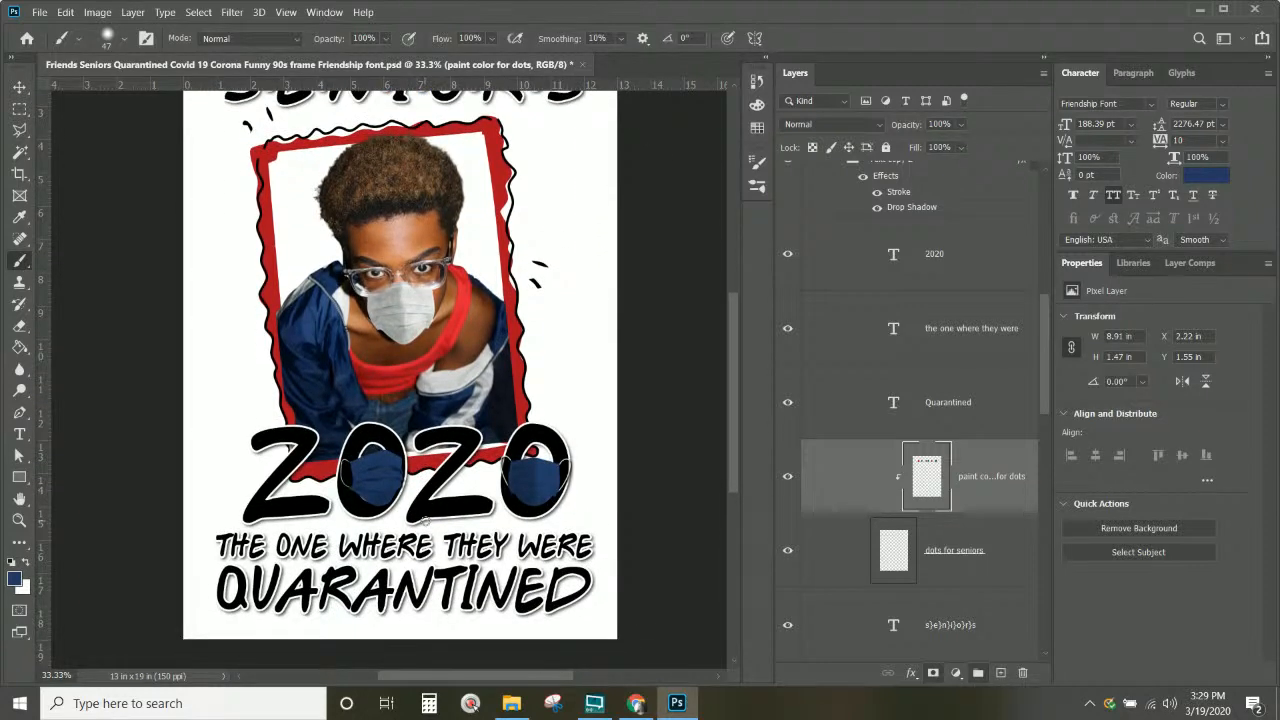
scroll(425, 520, up, 3)
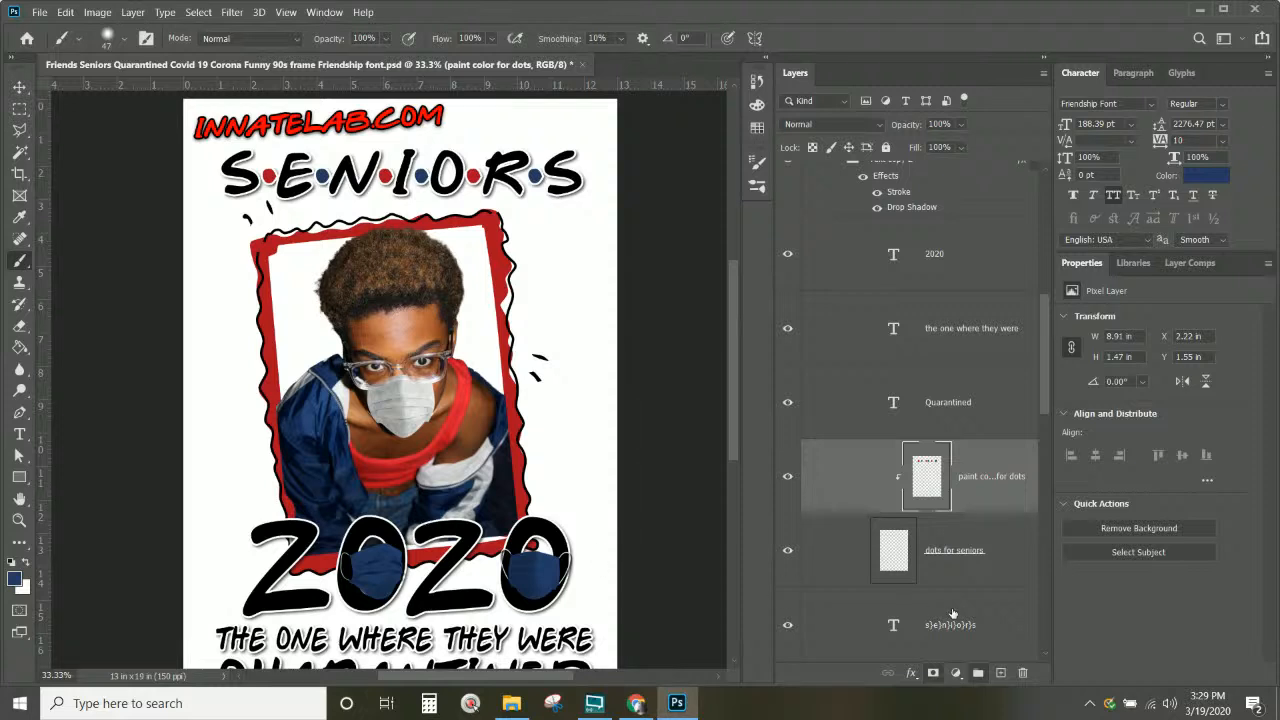
scroll(952, 614, up, 5)
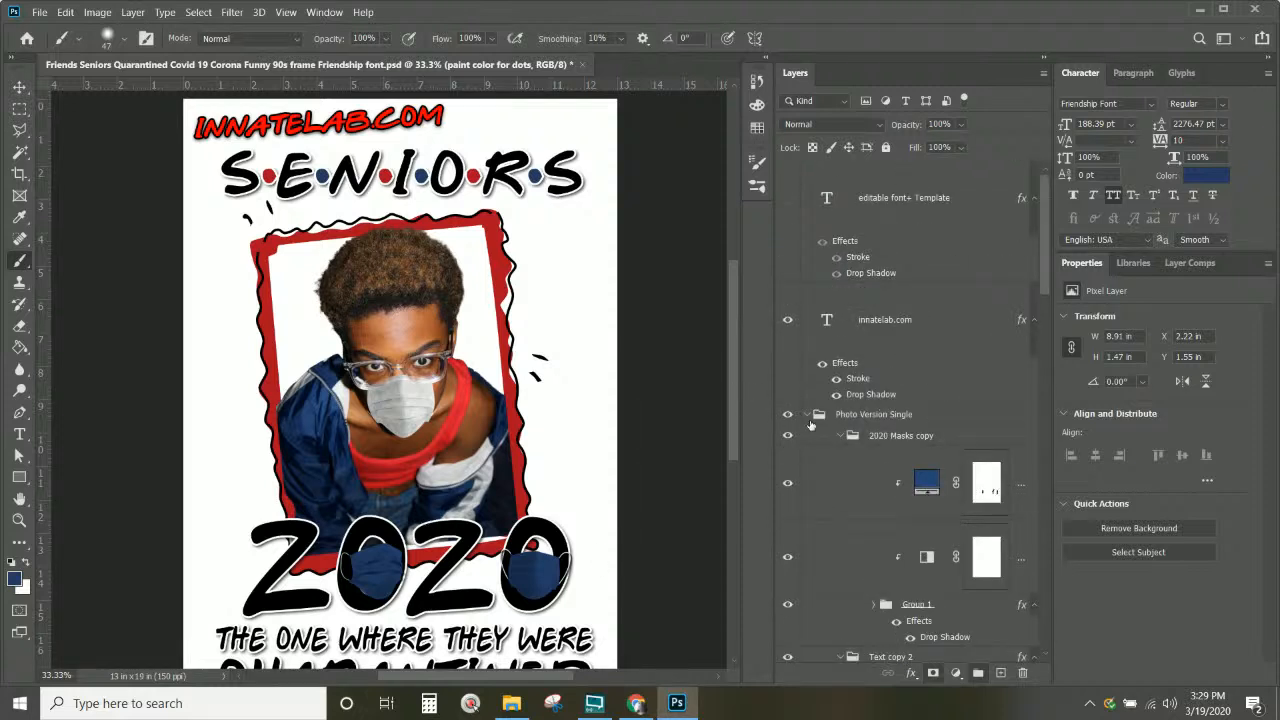
click(806, 414)
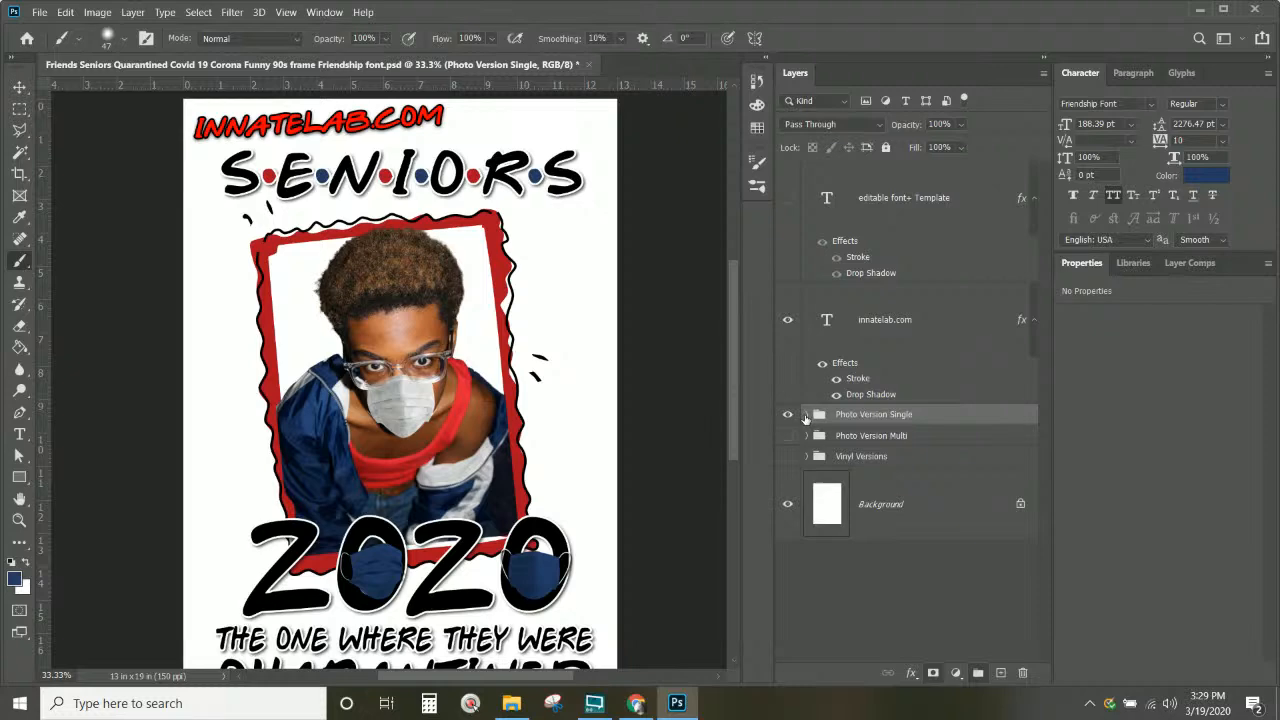
click(787, 414)
click(787, 415)
scroll(411, 349, down, 1)
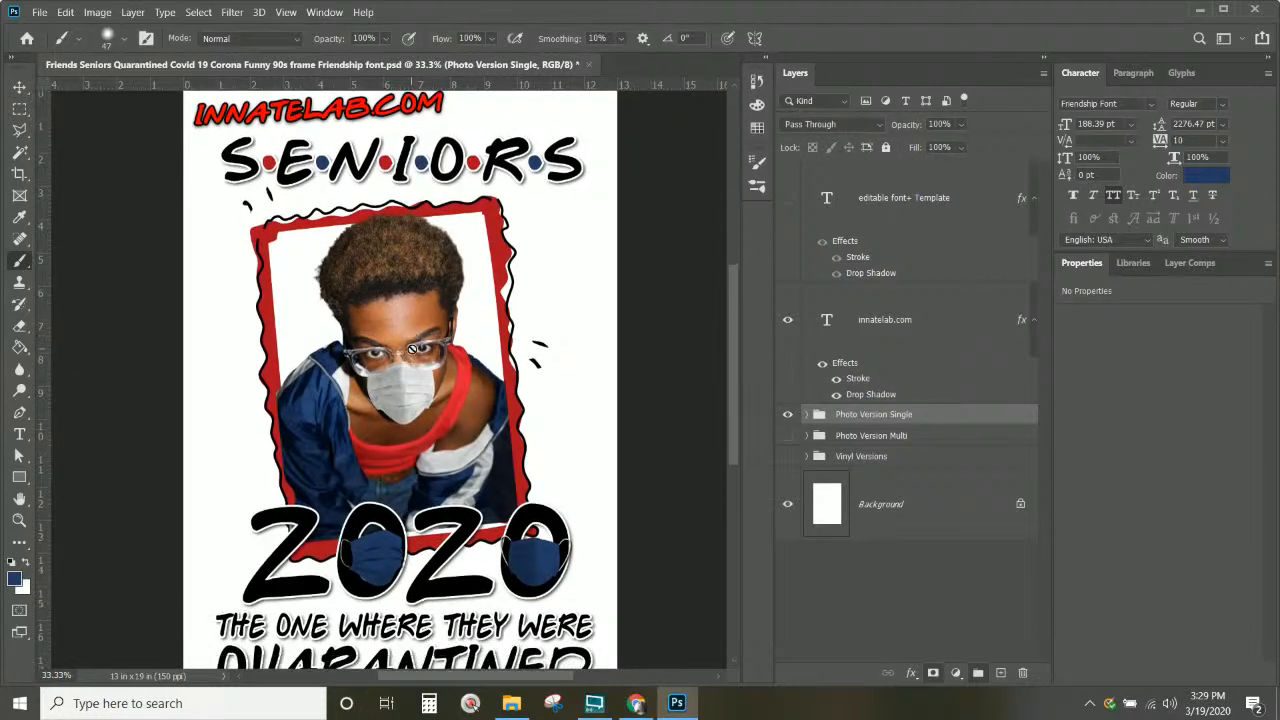
Step: Hide Photo Version Single, show and expand Photo Version Multi, and delete its Portrait Frame group
click(788, 415)
click(788, 436)
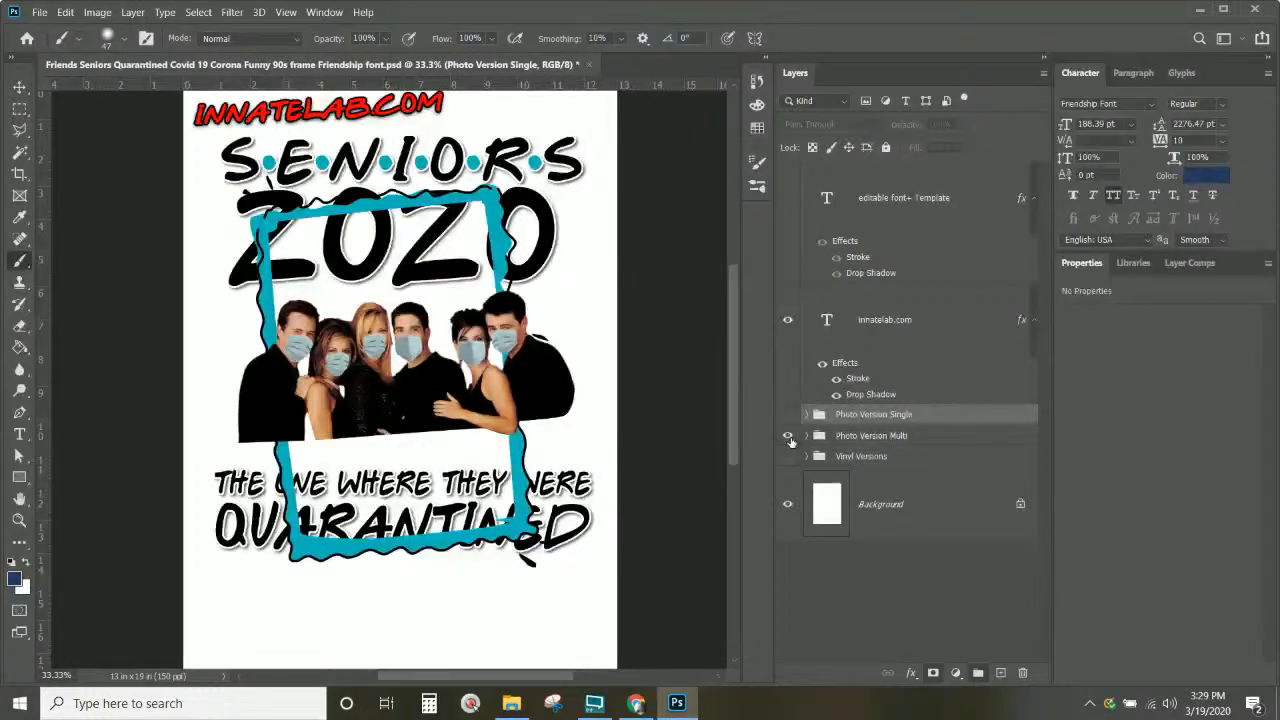
click(807, 437)
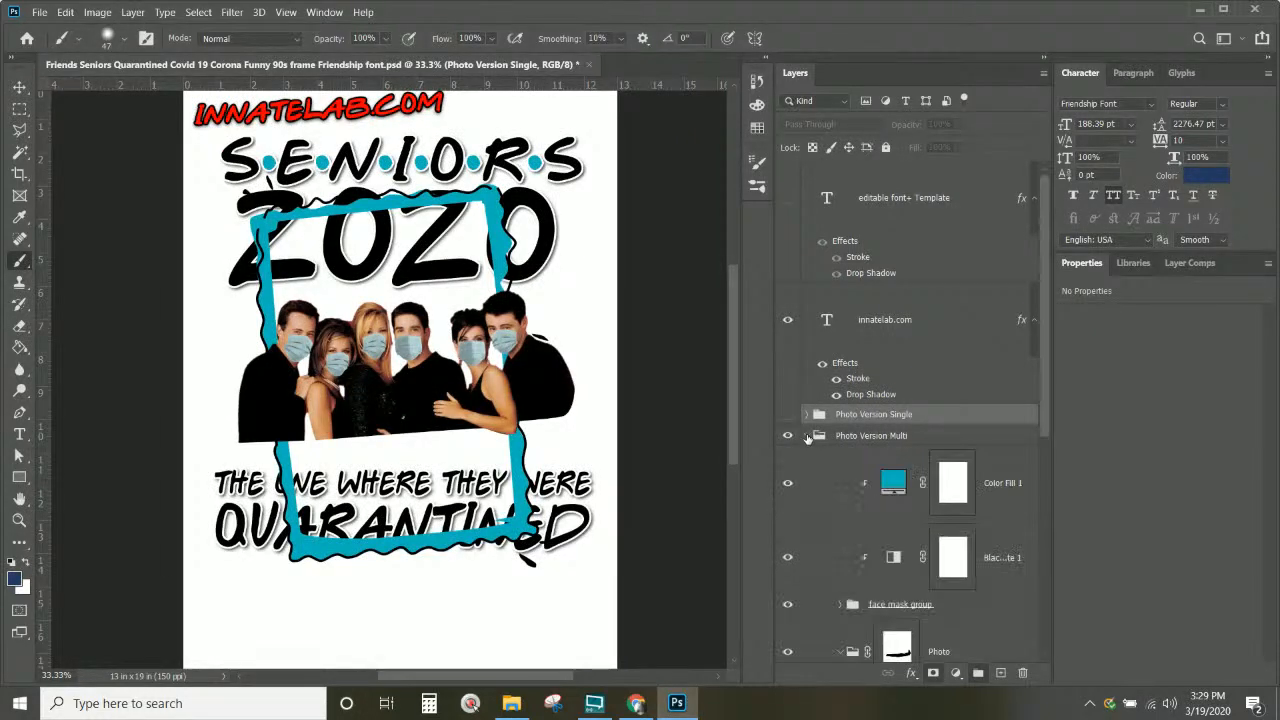
scroll(808, 438, down, 5)
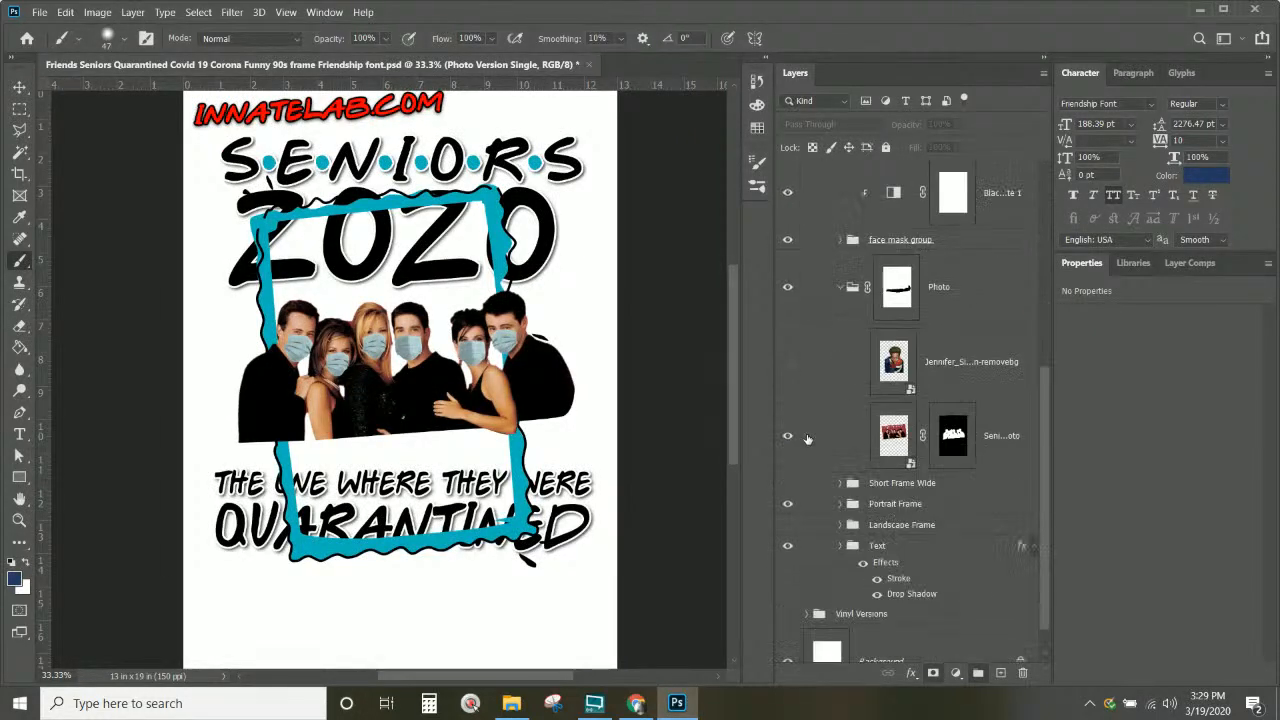
click(905, 505)
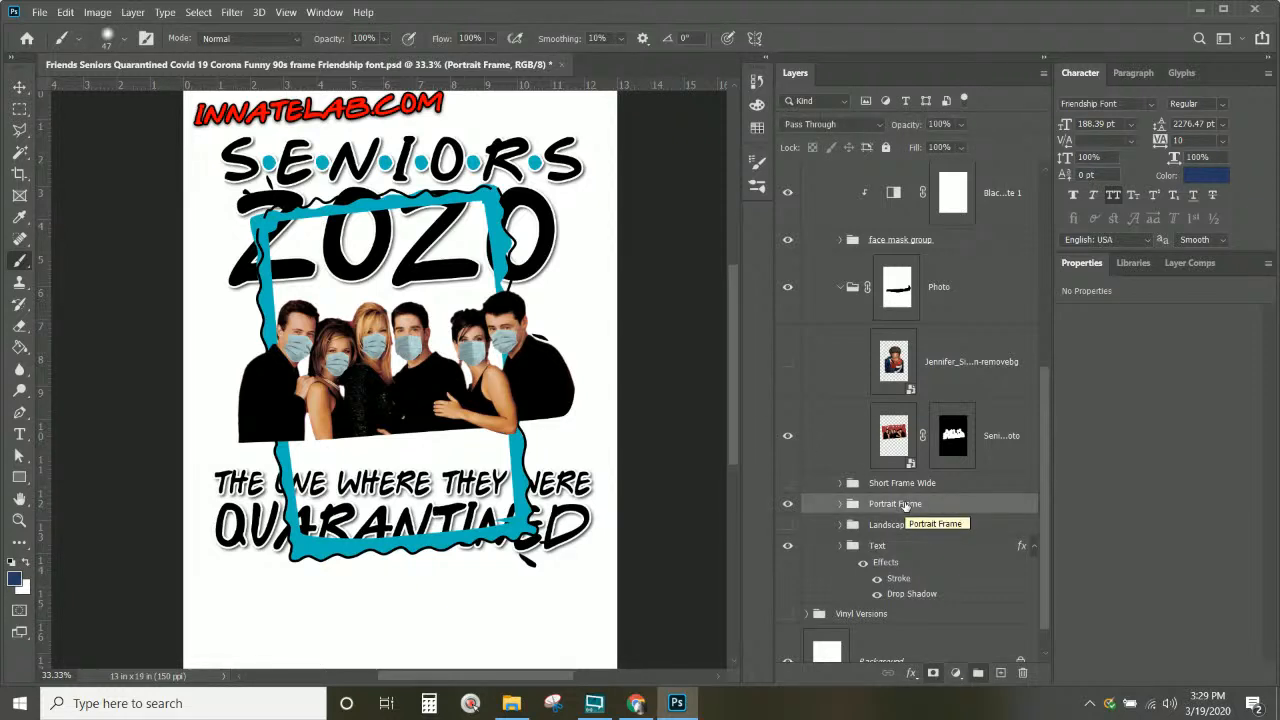
key(Delete)
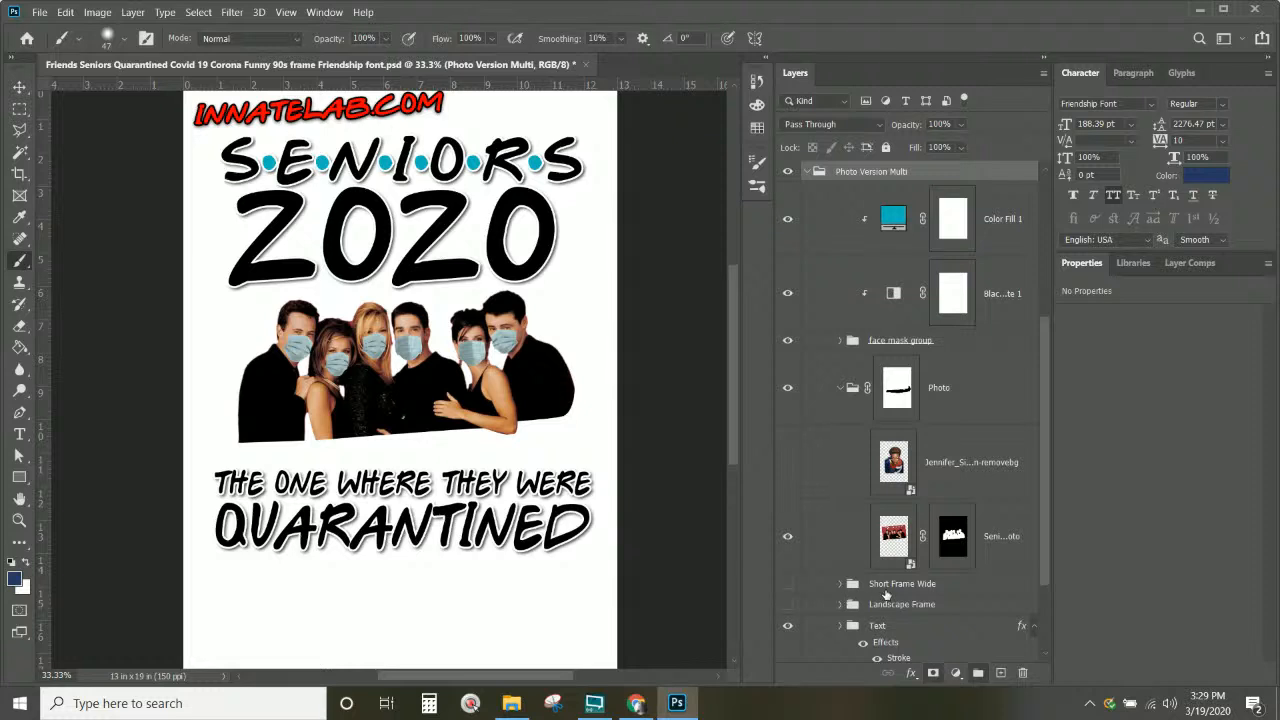
Step: Preview the Short Frame Wide and Landscape Frame groups, leaving both hidden
click(885, 588)
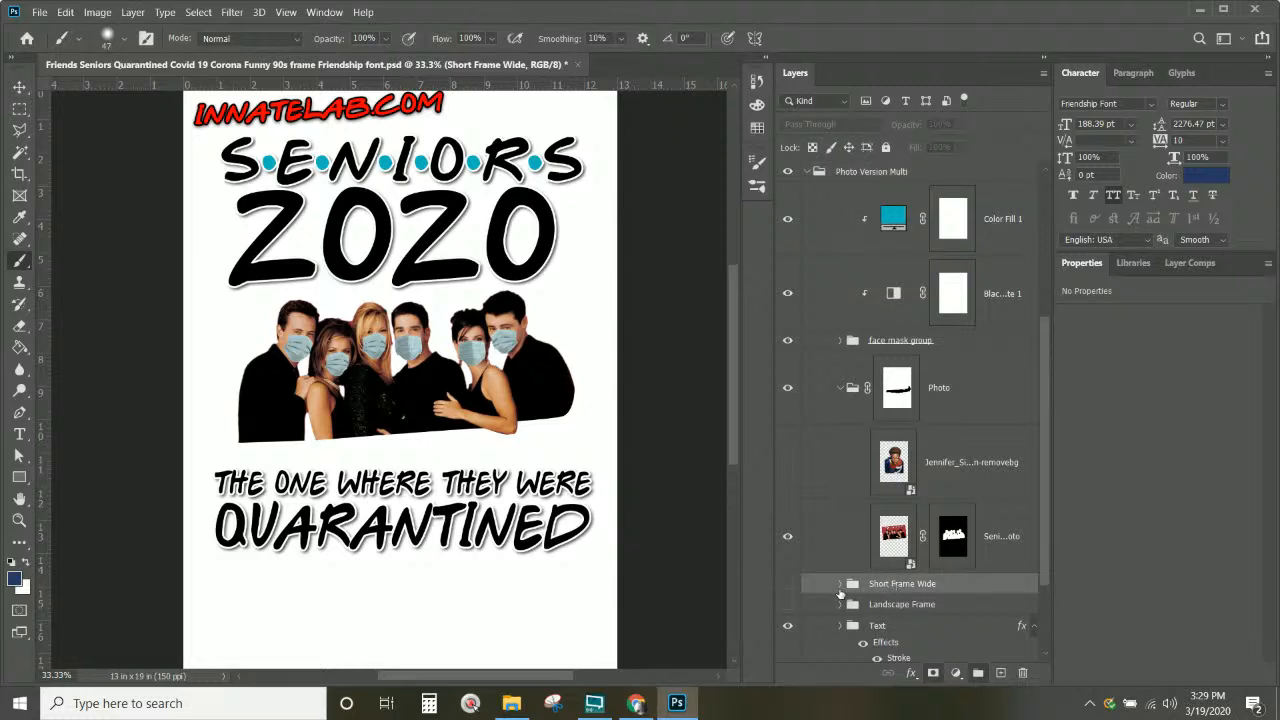
click(787, 585)
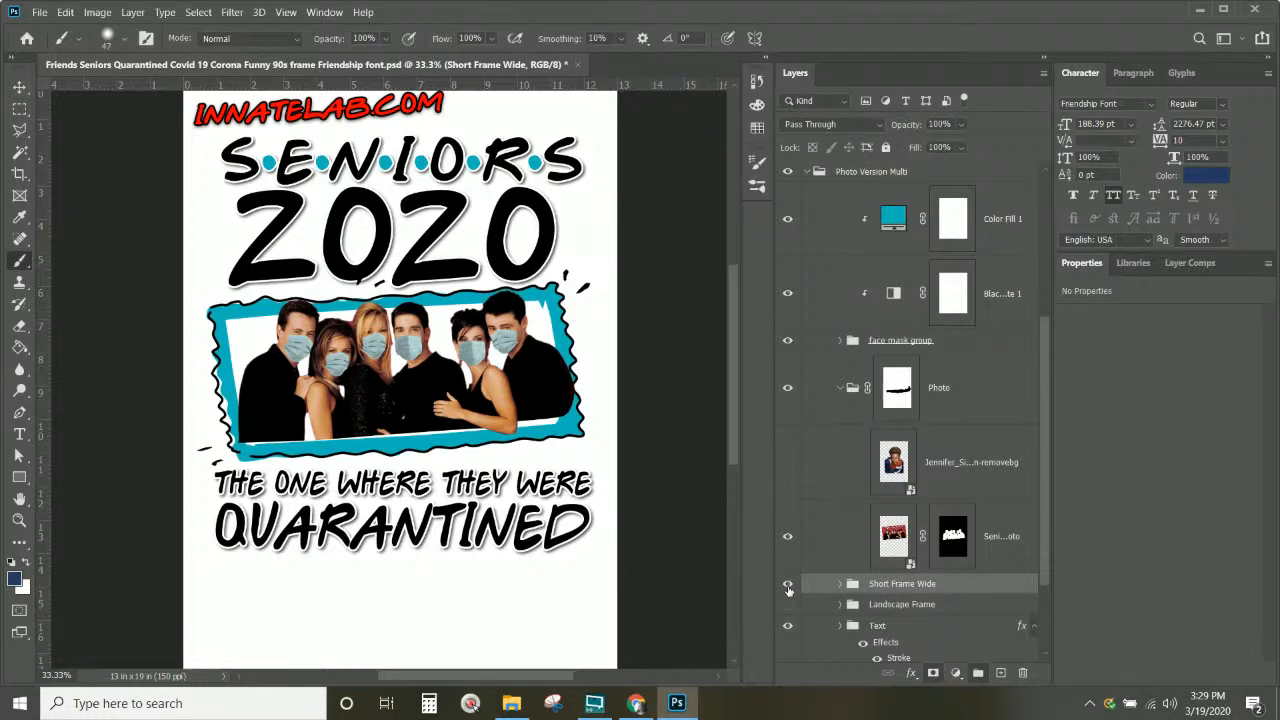
click(787, 584)
click(787, 604)
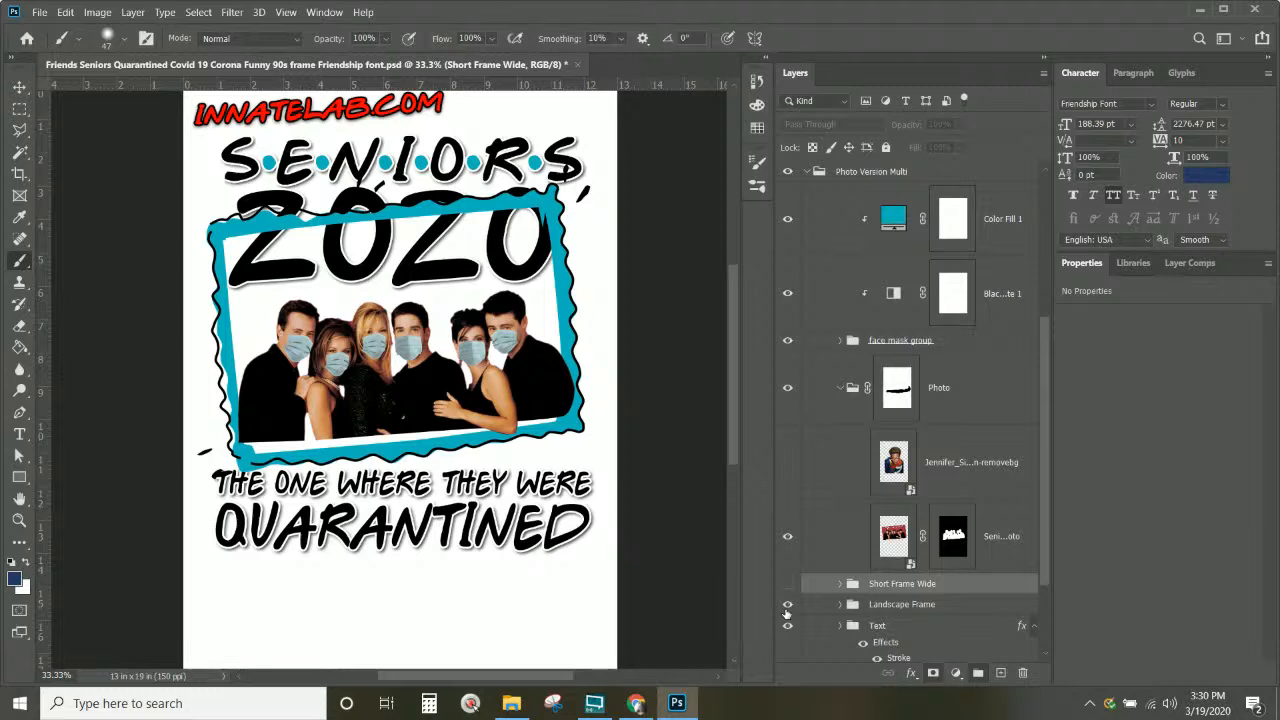
click(787, 610)
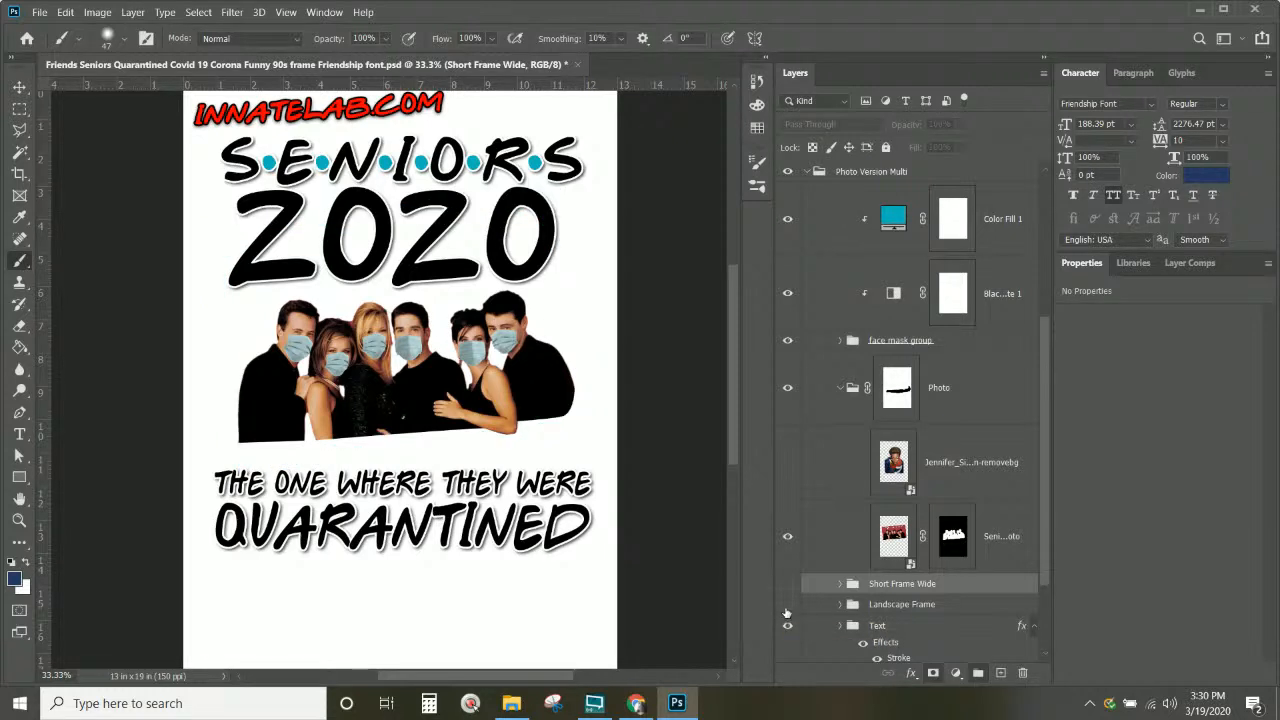
click(787, 606)
click(787, 606)
Step: Collapse and hide Photo Version Multi, then select and expand Photo Version Single
scroll(837, 543, up, 5)
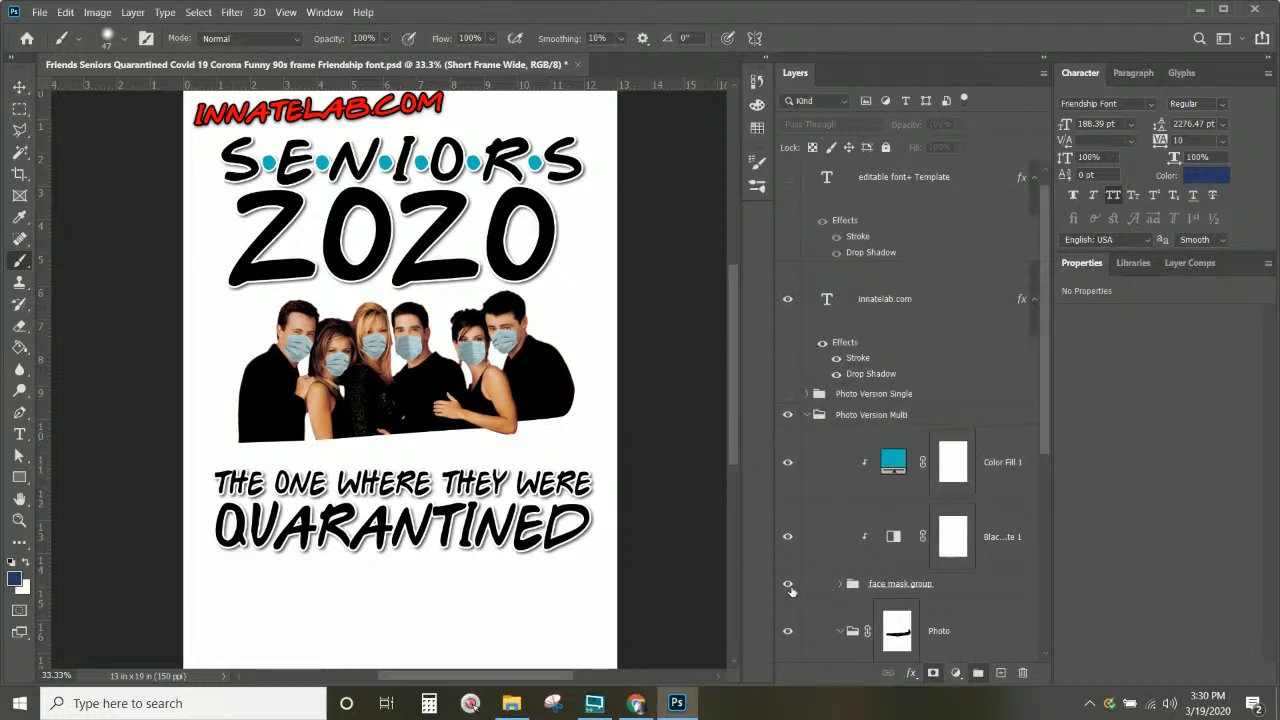
scroll(810, 582, up, 1)
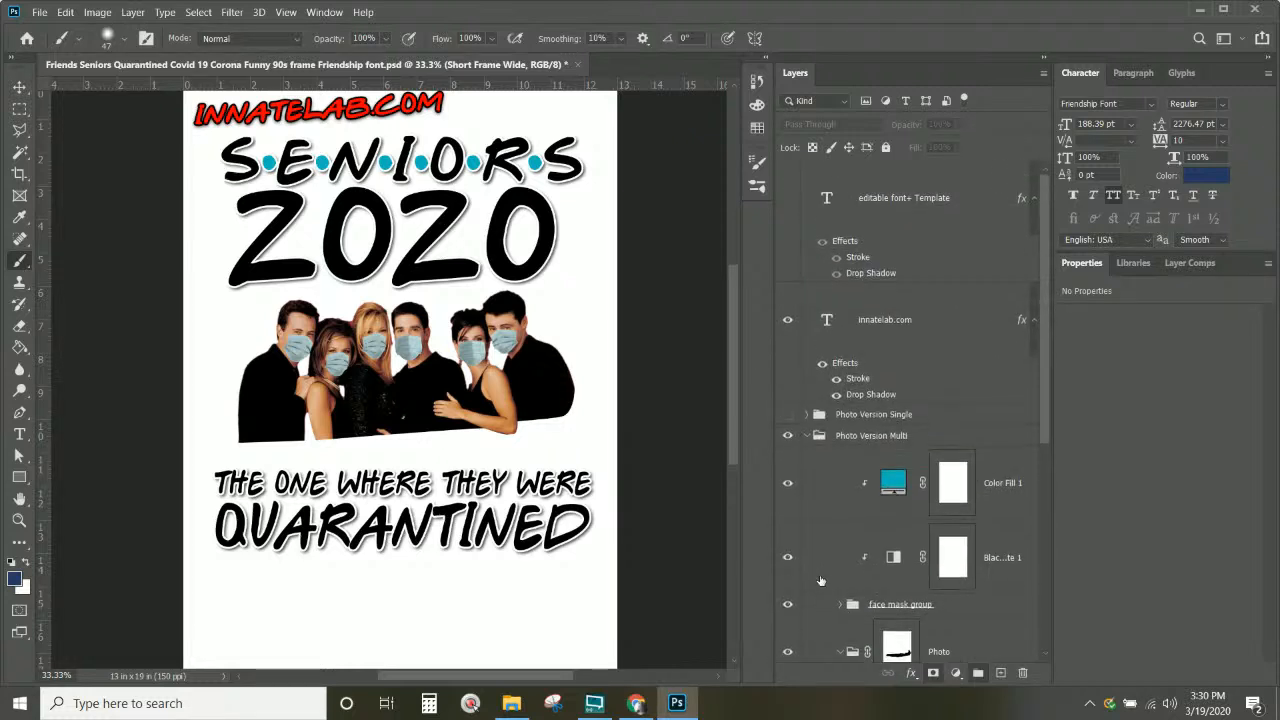
click(807, 437)
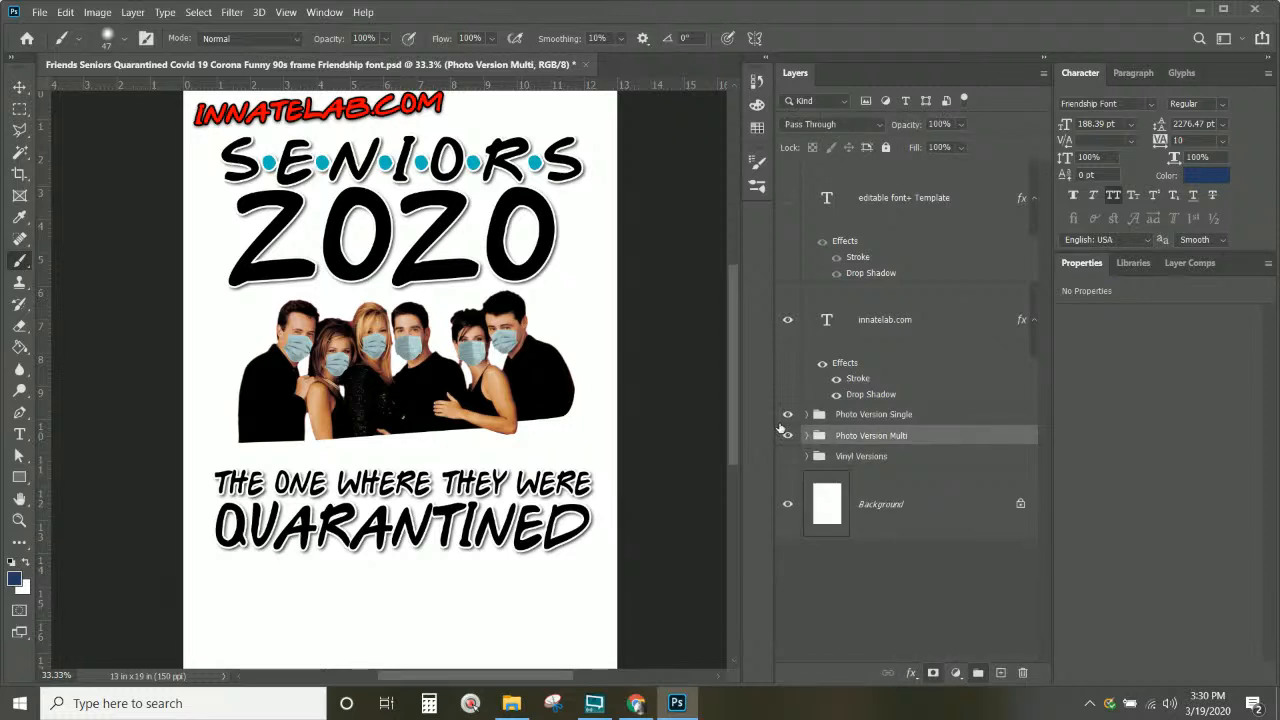
click(786, 436)
click(786, 436)
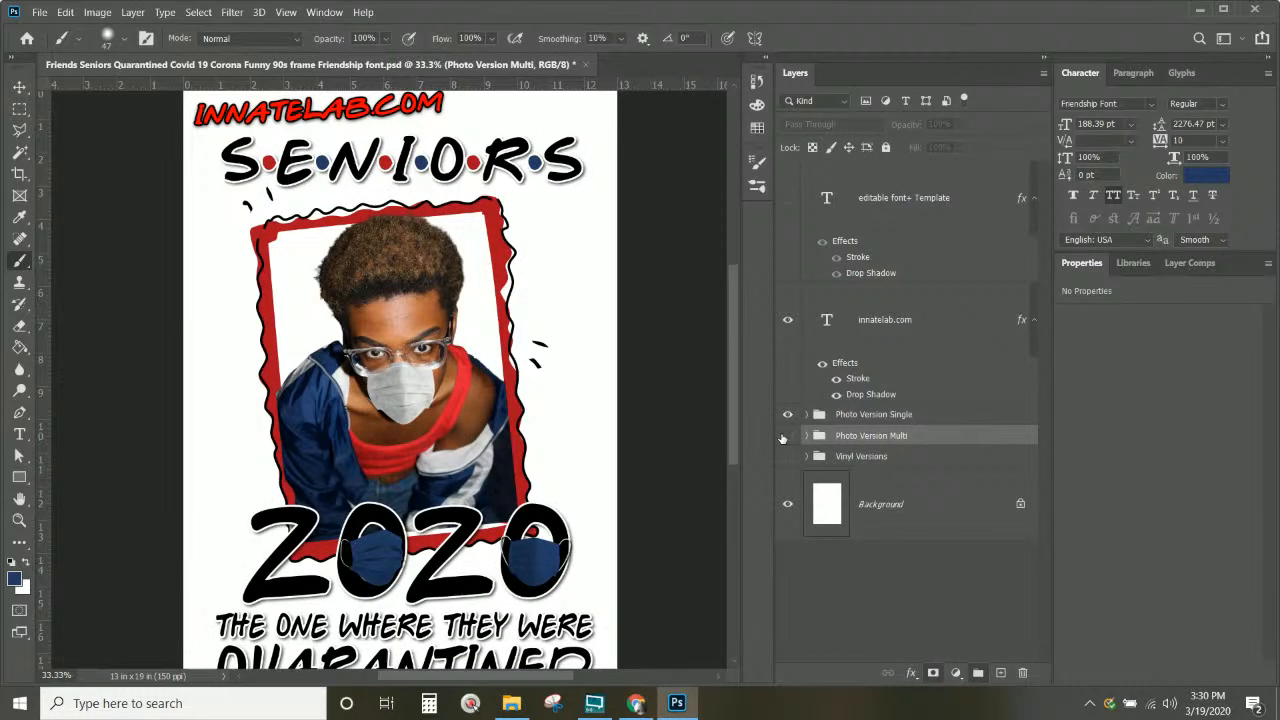
click(416, 400)
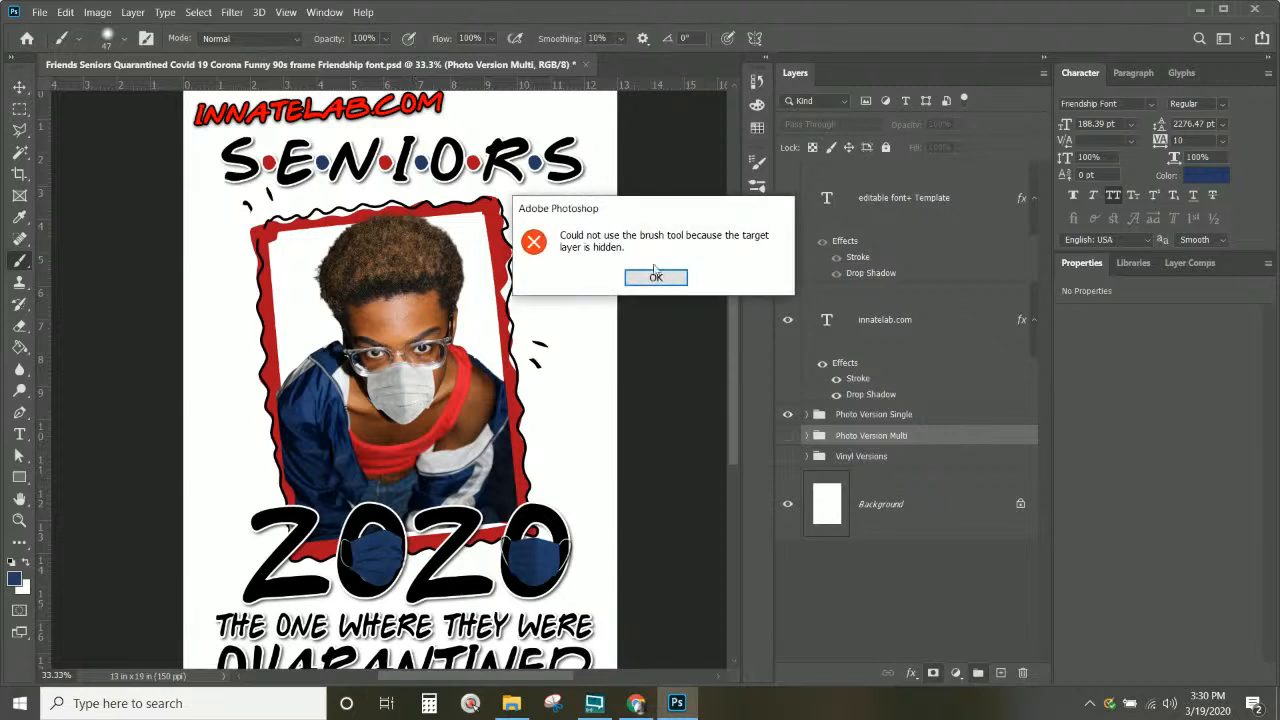
click(650, 282)
click(872, 416)
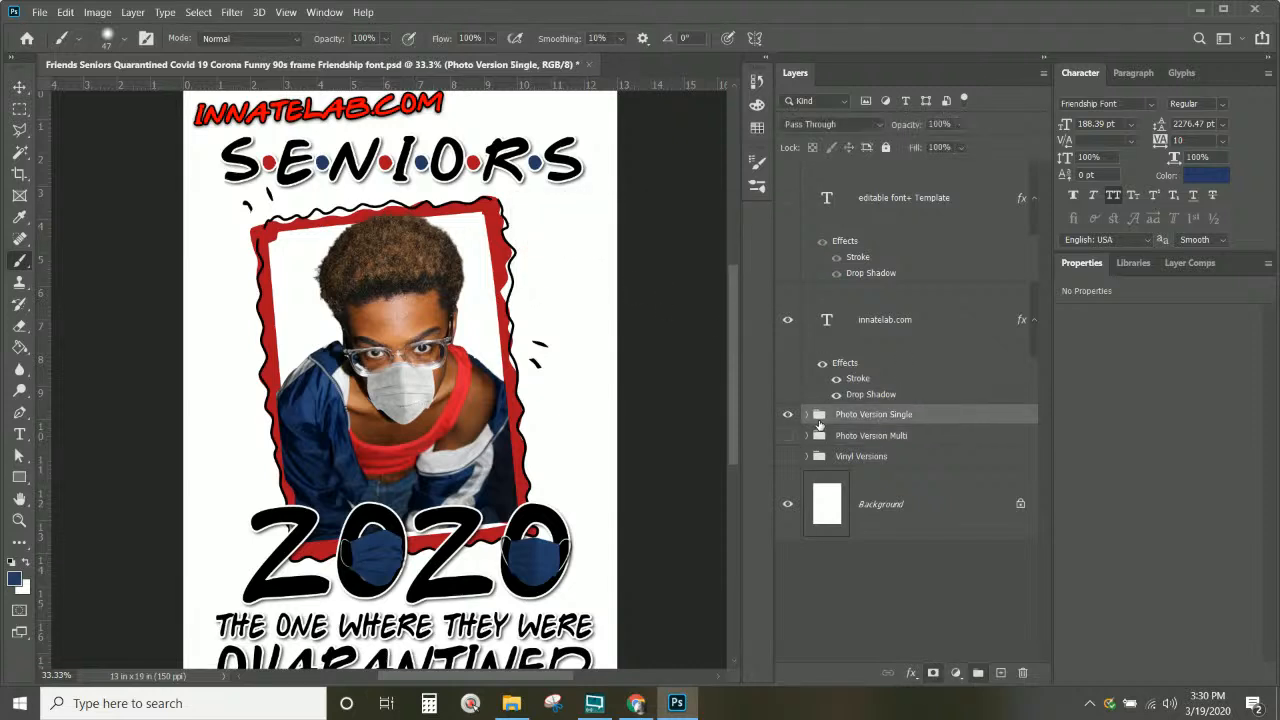
click(806, 414)
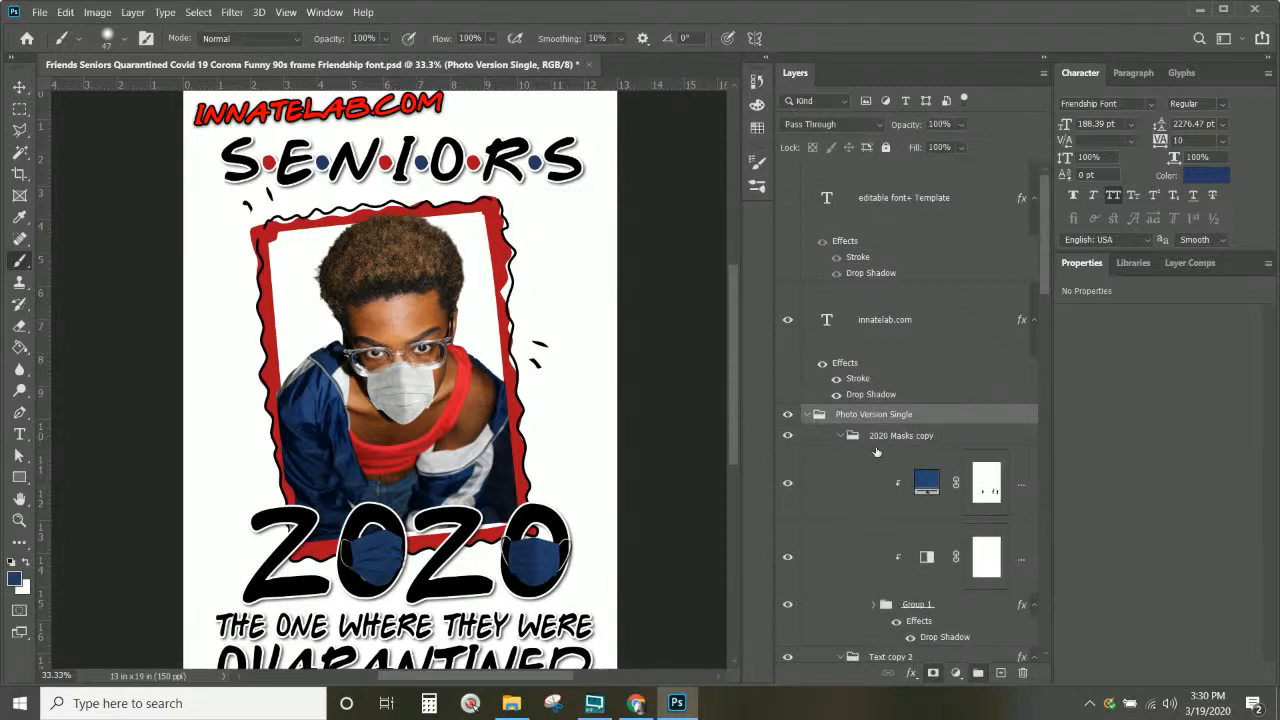
scroll(876, 452, down, 3)
right_click(404, 404)
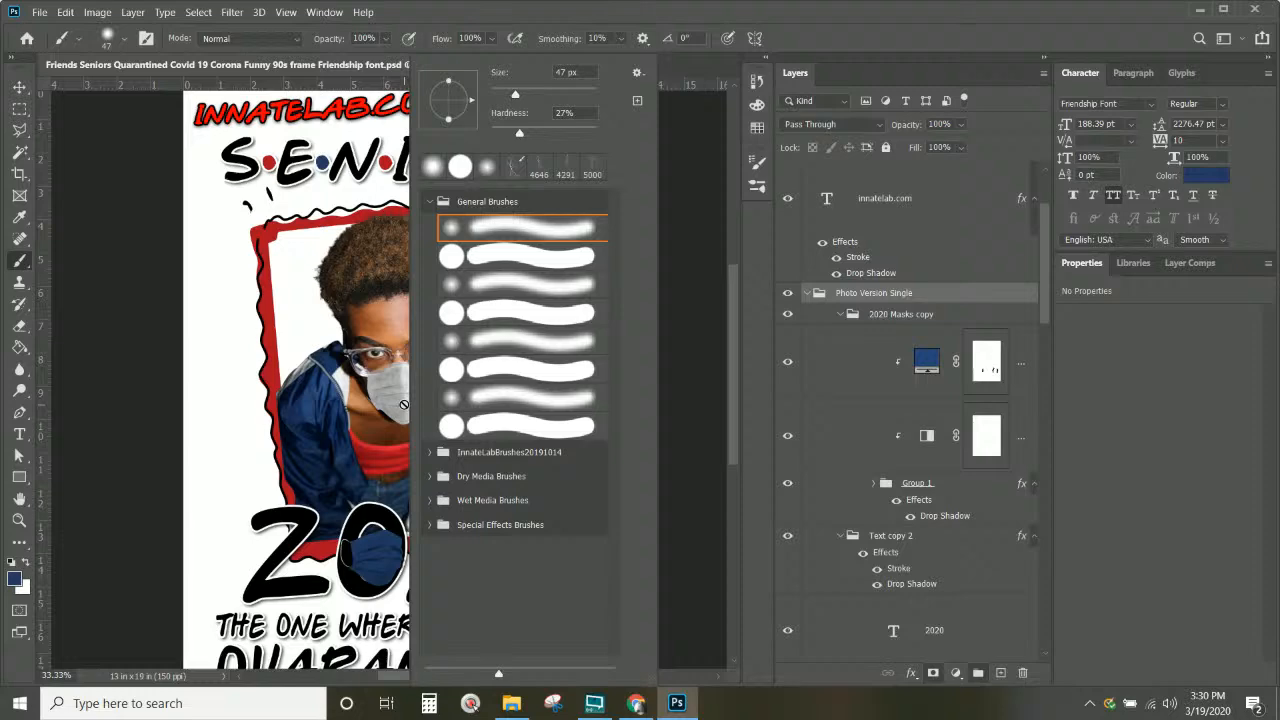
Step: With the Move tool, select the face mask group from the layers under the mask
click(24, 104)
click(19, 87)
right_click(398, 408)
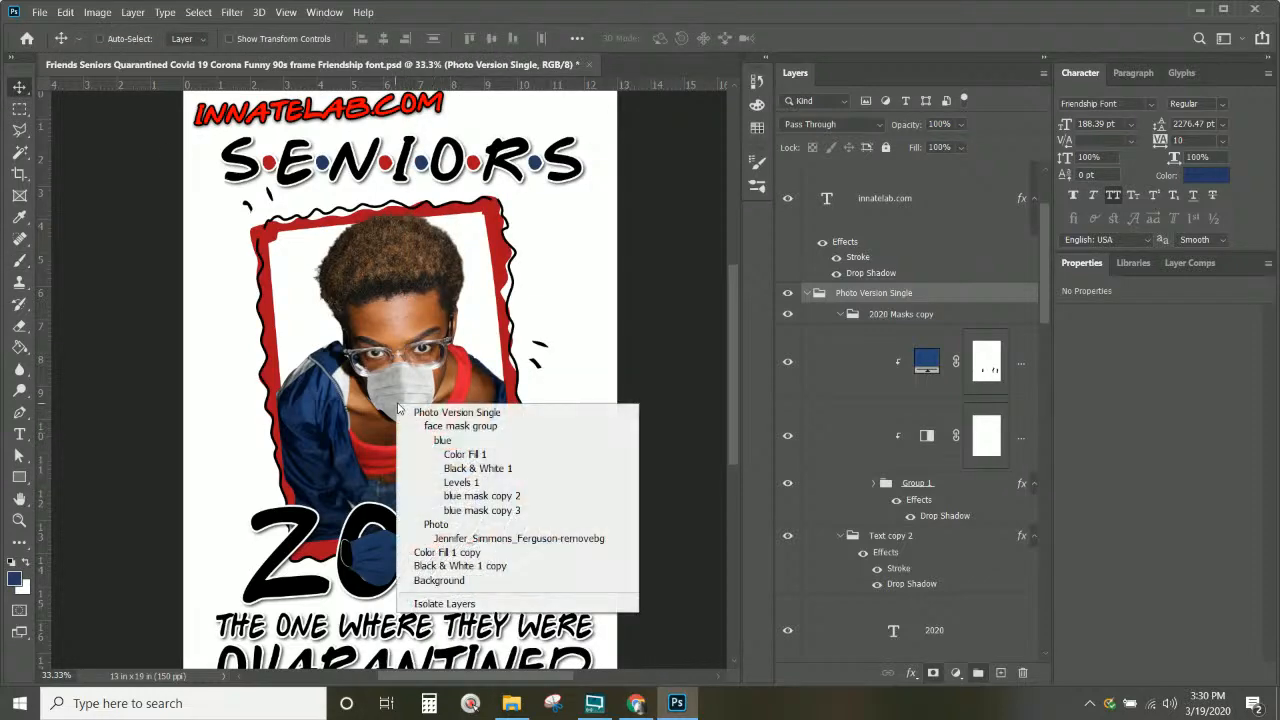
click(448, 442)
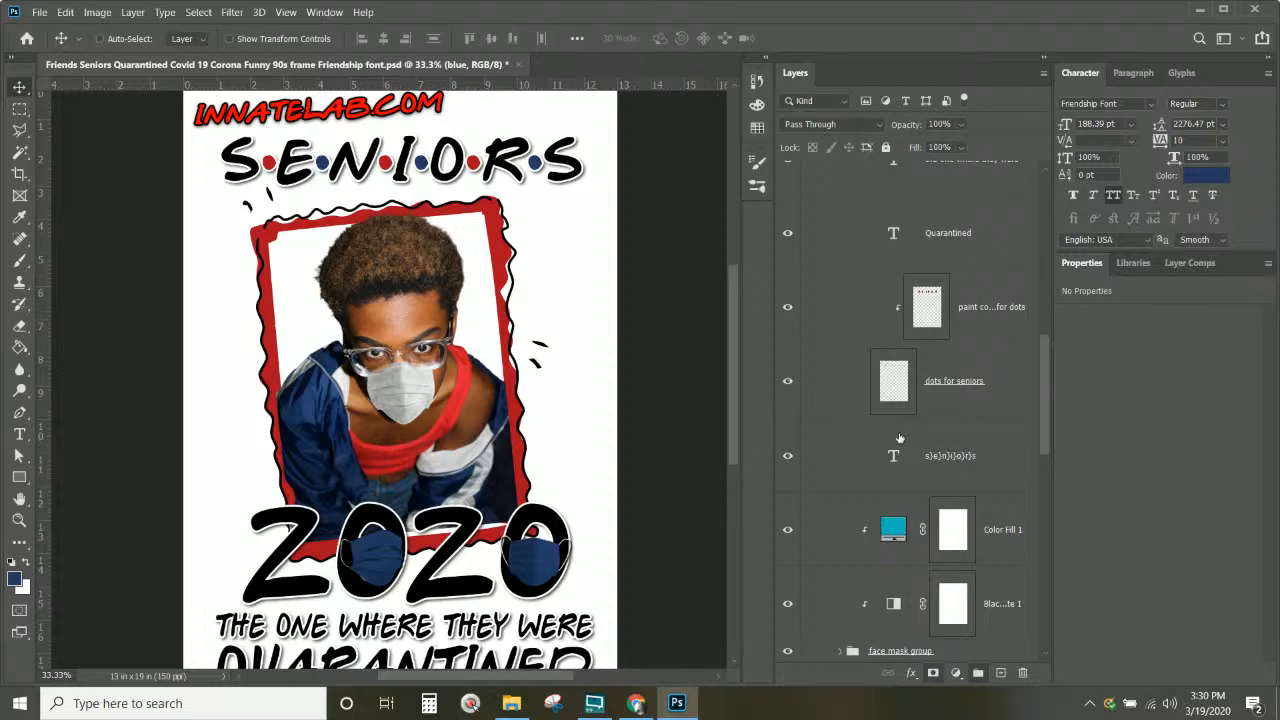
scroll(903, 432, up, 3)
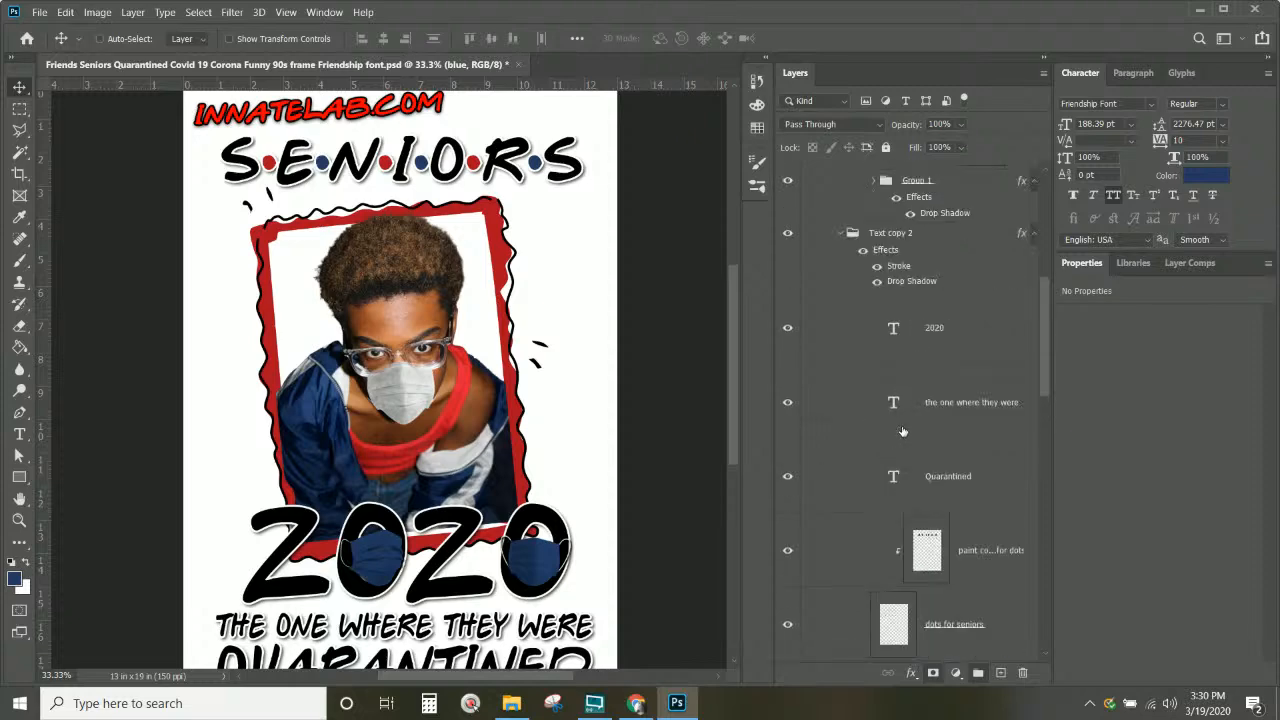
right_click(421, 388)
click(458, 408)
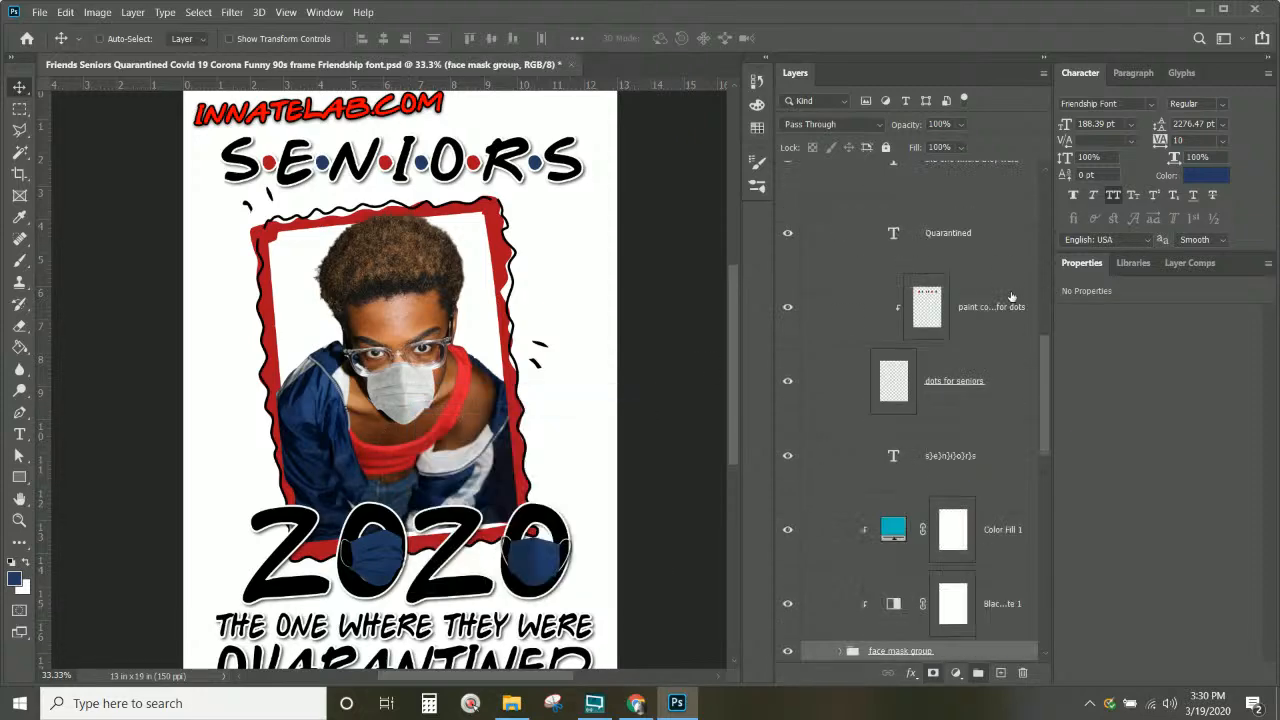
scroll(852, 405, down, 3)
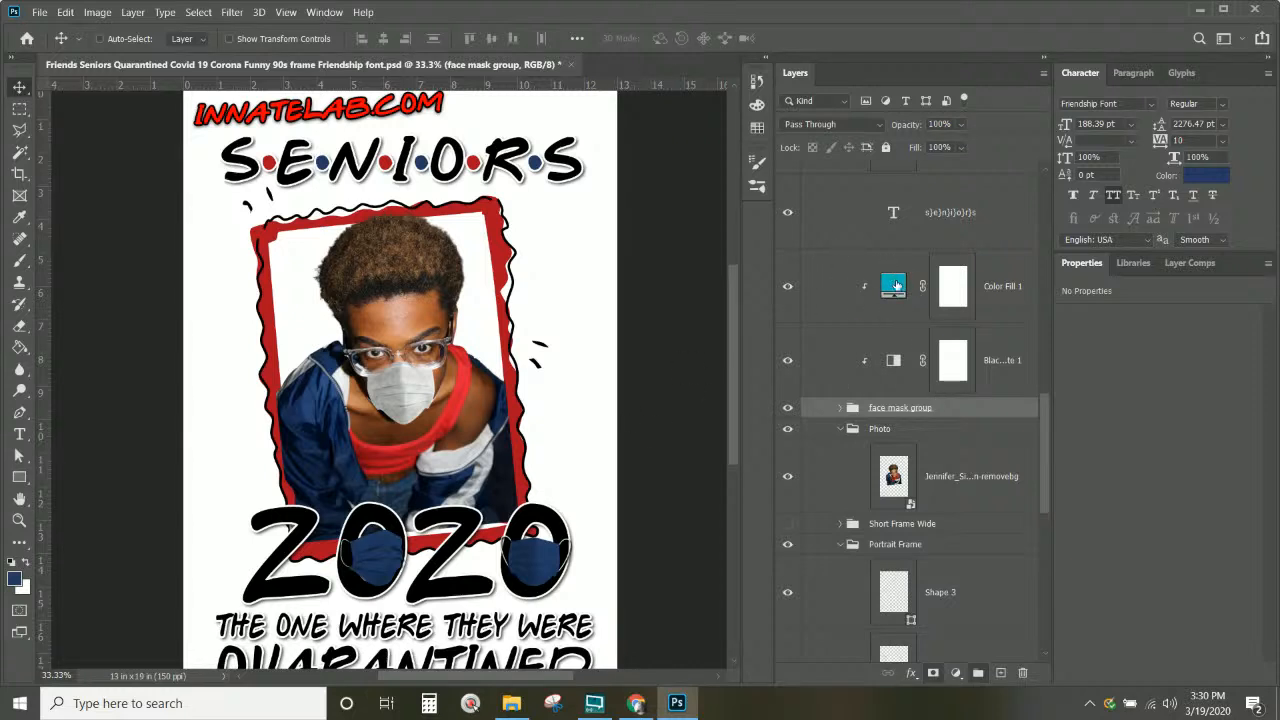
Step: Turn on Color Fill 1 and raise its opacity to 100%, tinting the mask teal
click(788, 287)
click(895, 289)
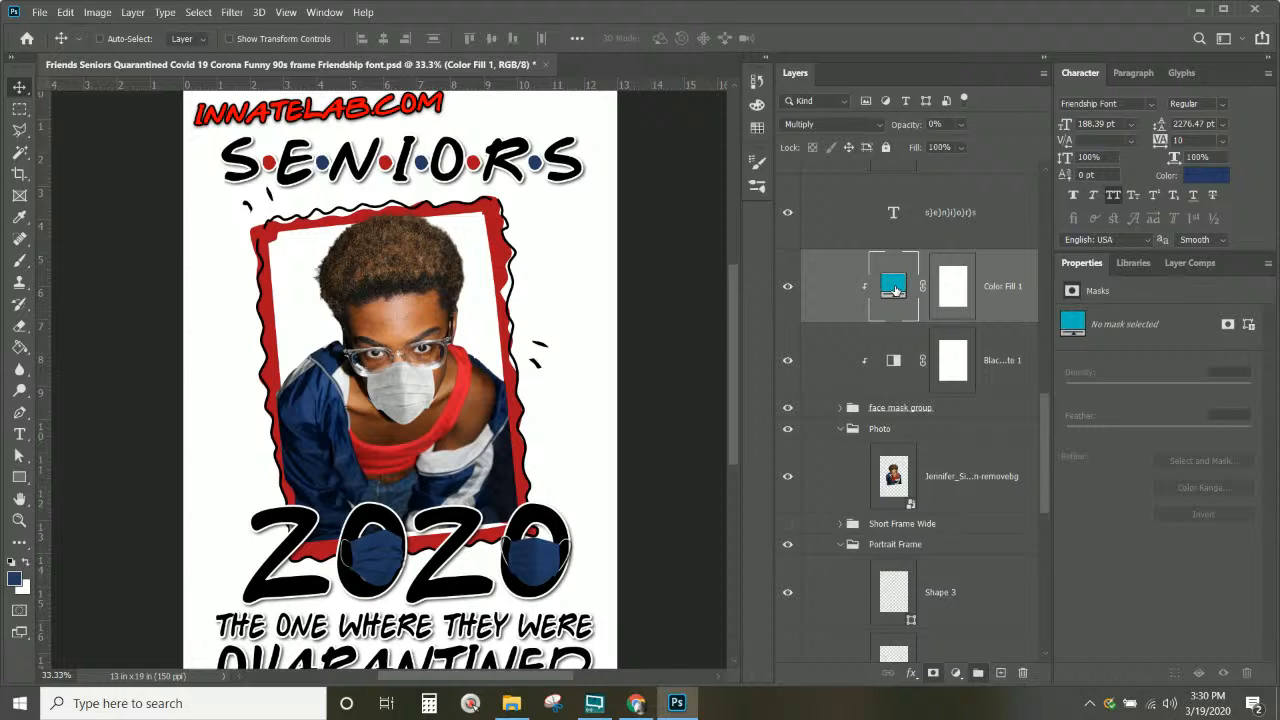
click(788, 289)
click(788, 290)
click(962, 124)
drag(985, 146, 1077, 147)
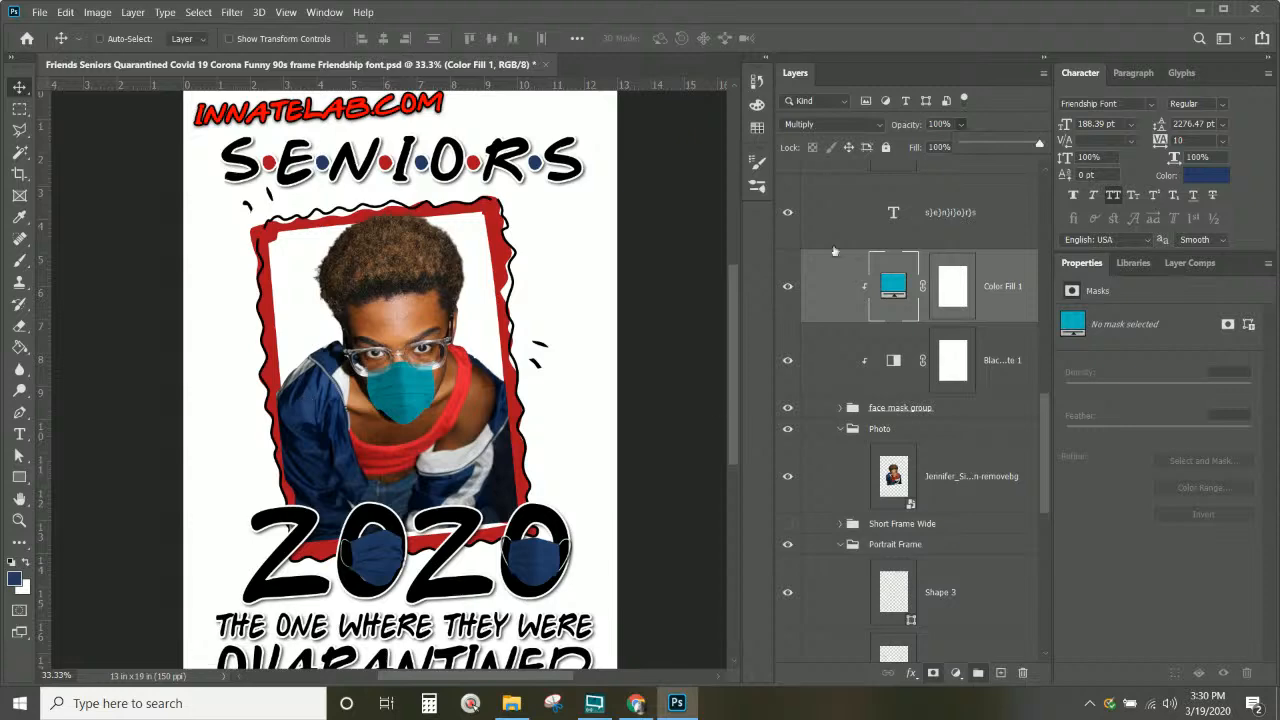
click(893, 287)
Step: Recolour Color Fill 1 to the shirt's red e01a31, then lower its opacity slightly
double_click(880, 287)
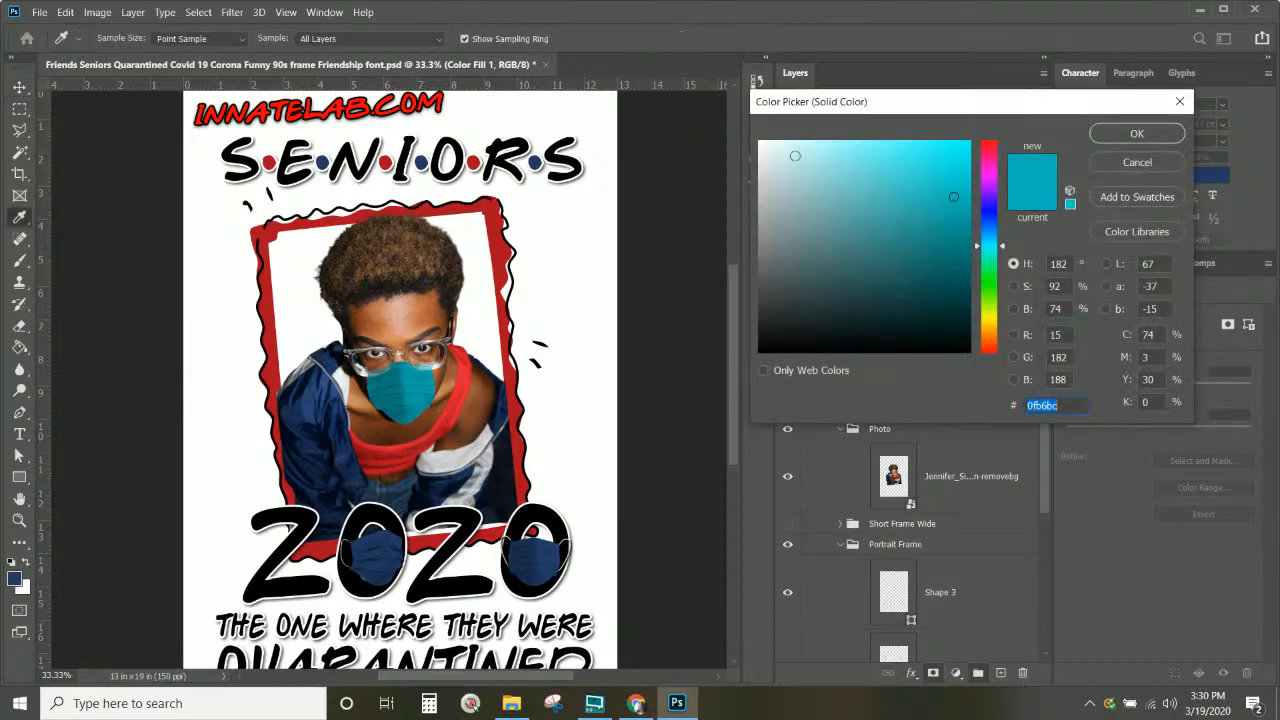
click(384, 447)
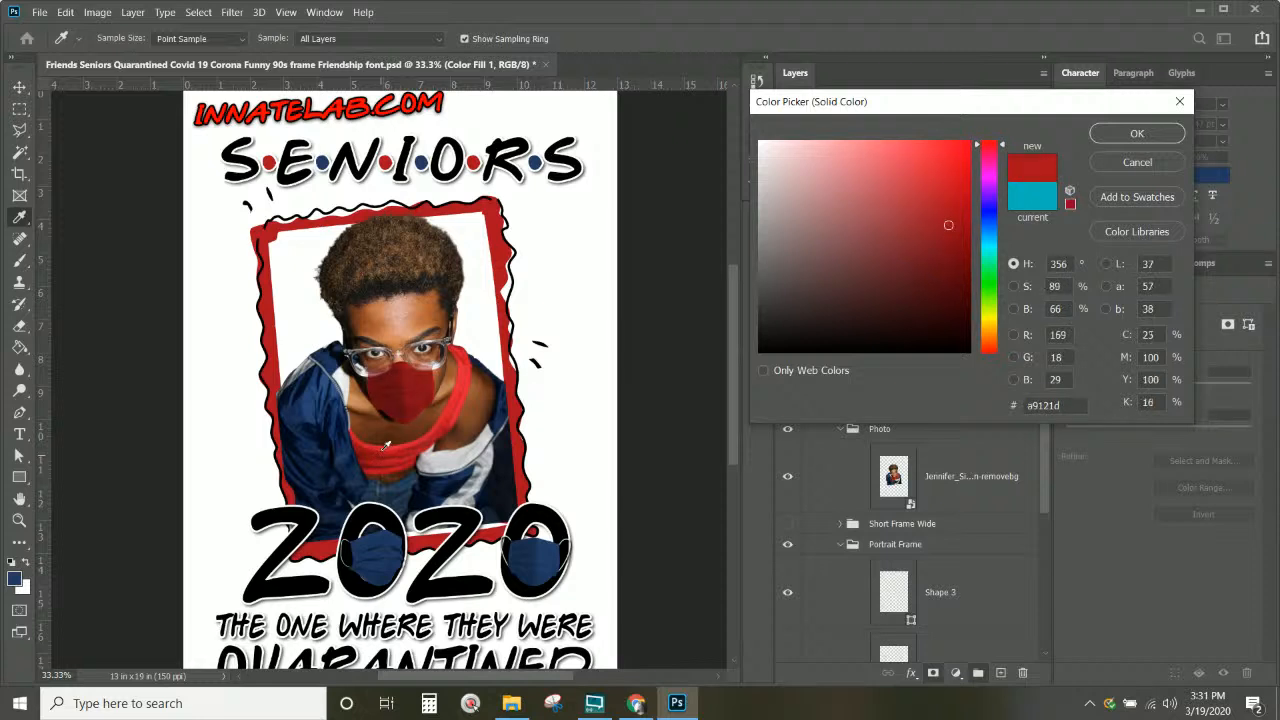
click(384, 443)
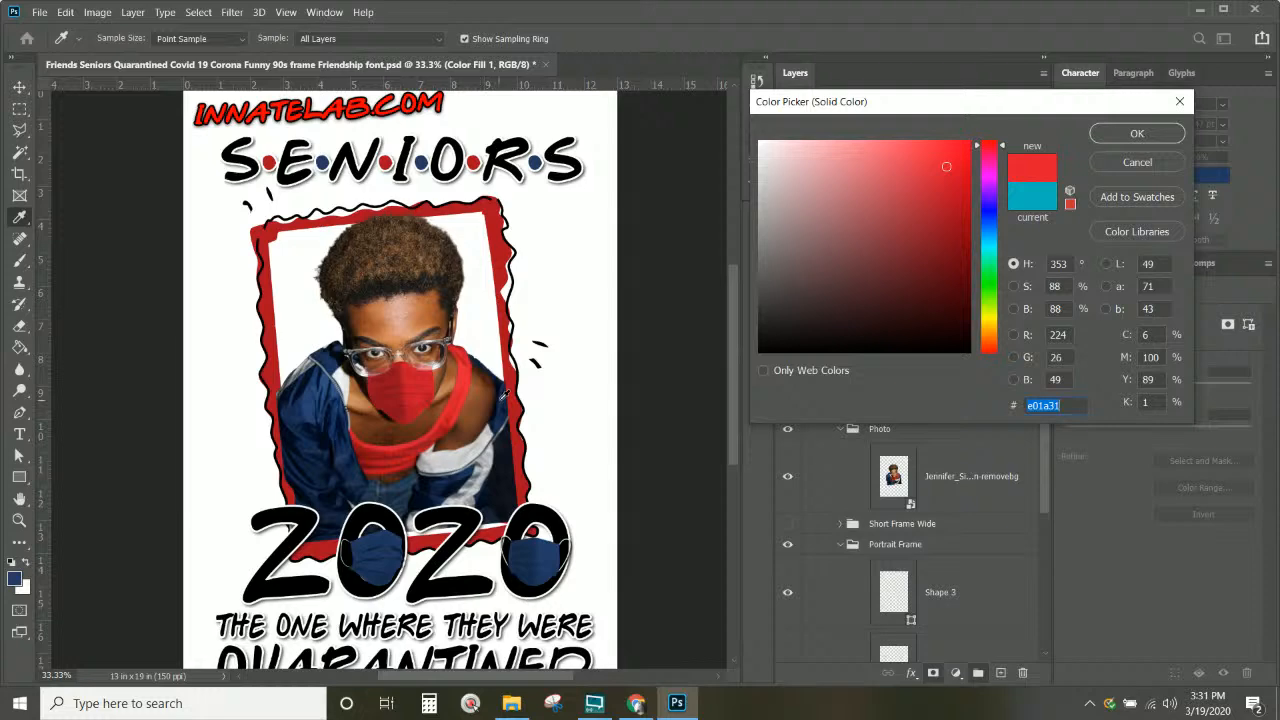
click(1140, 135)
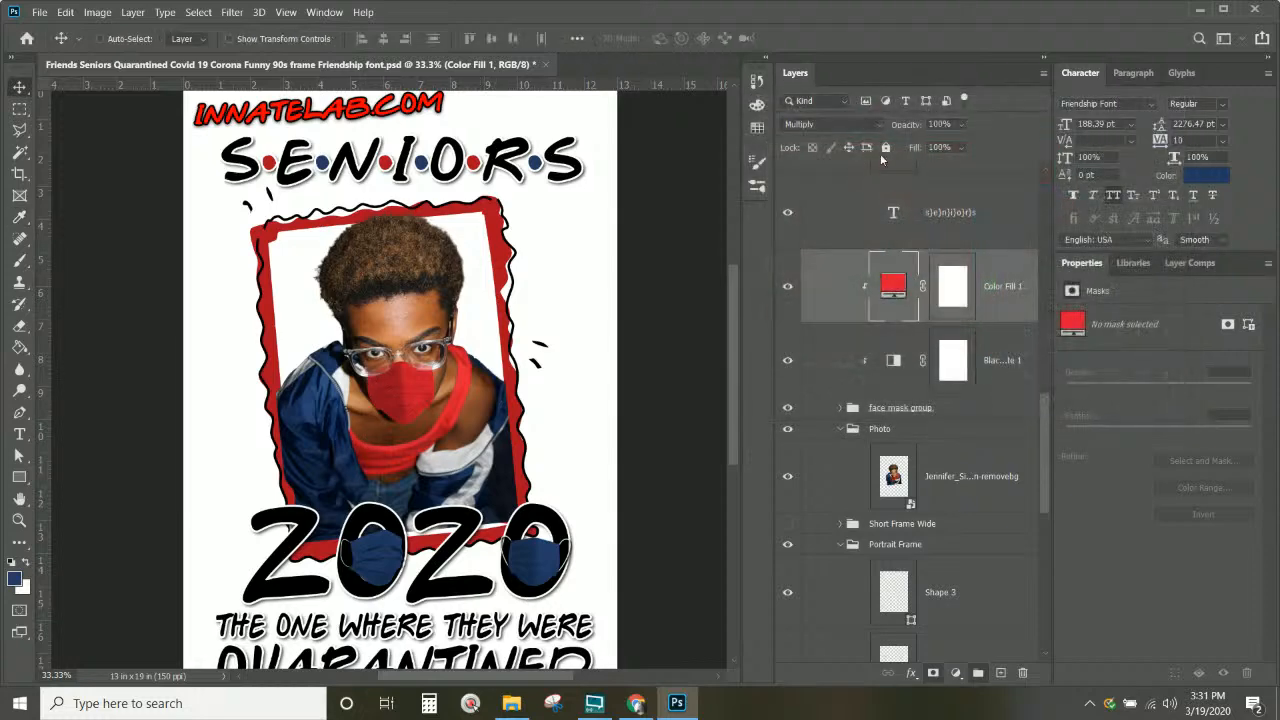
click(958, 125)
drag(957, 147, 1007, 152)
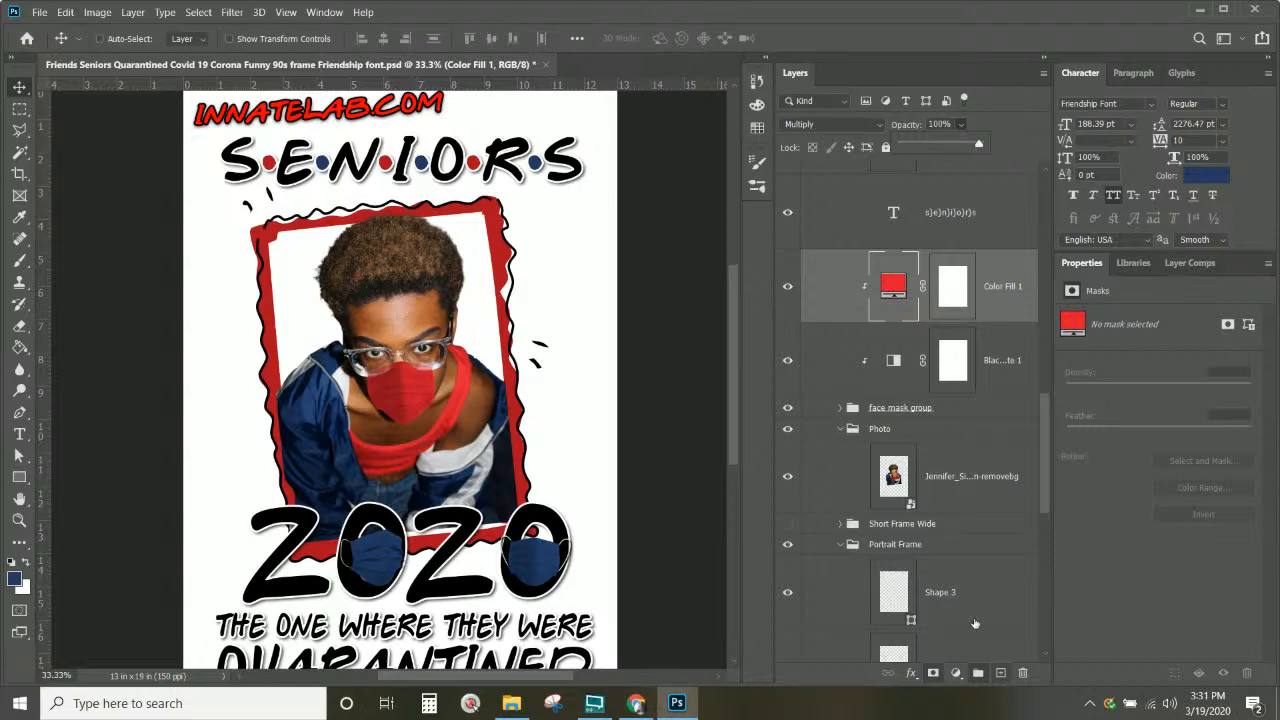
Step: Add a new empty layer inside the mask's clipping group, above Color Fill 1
click(128, 13)
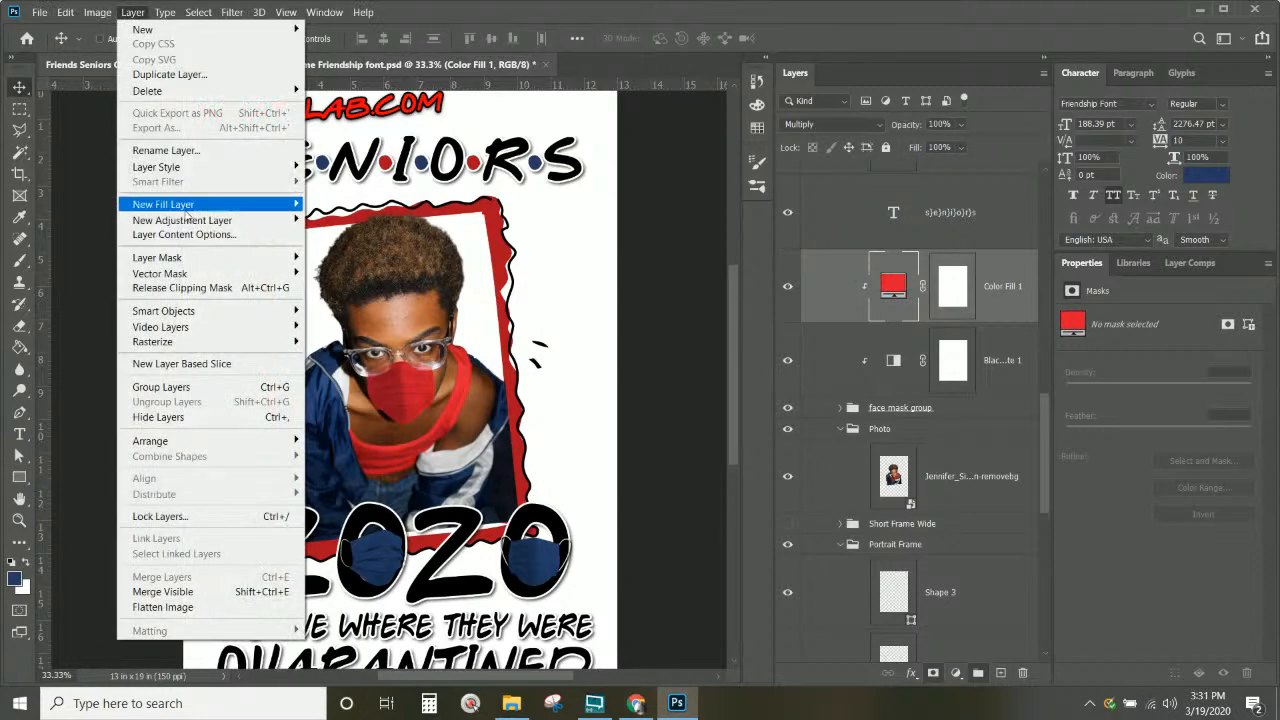
mouse_move(188, 222)
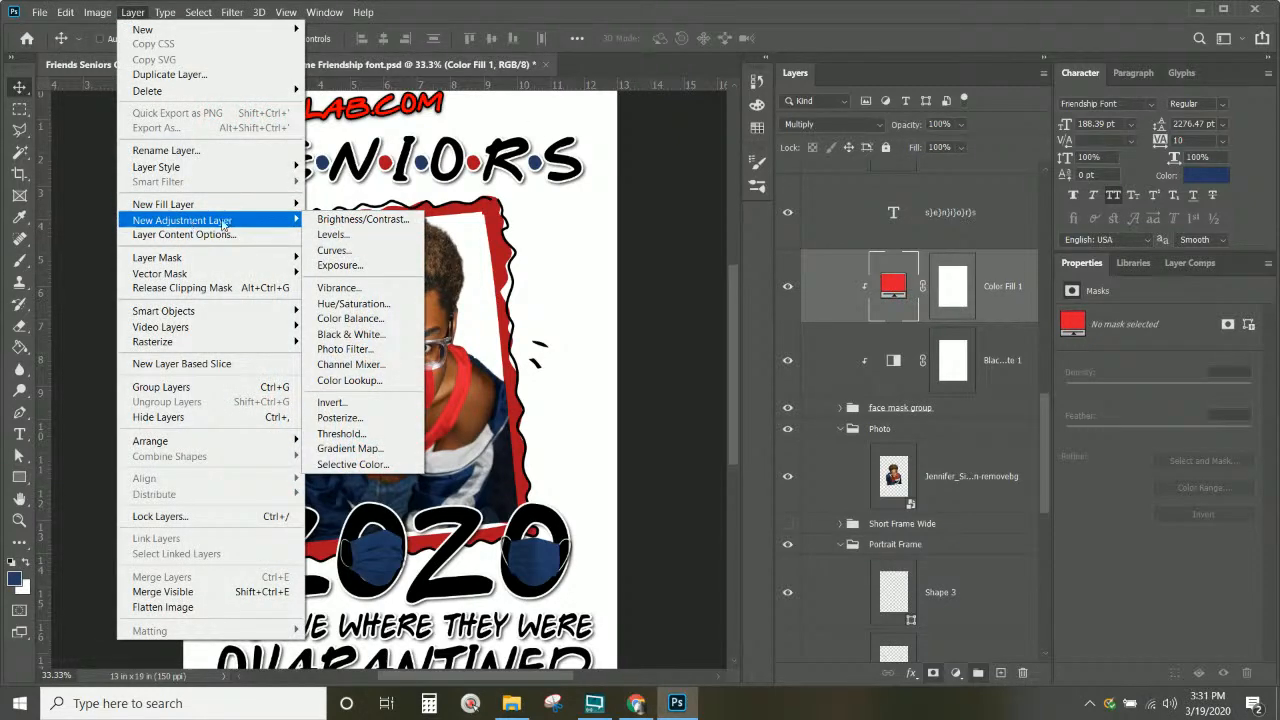
mouse_move(280, 205)
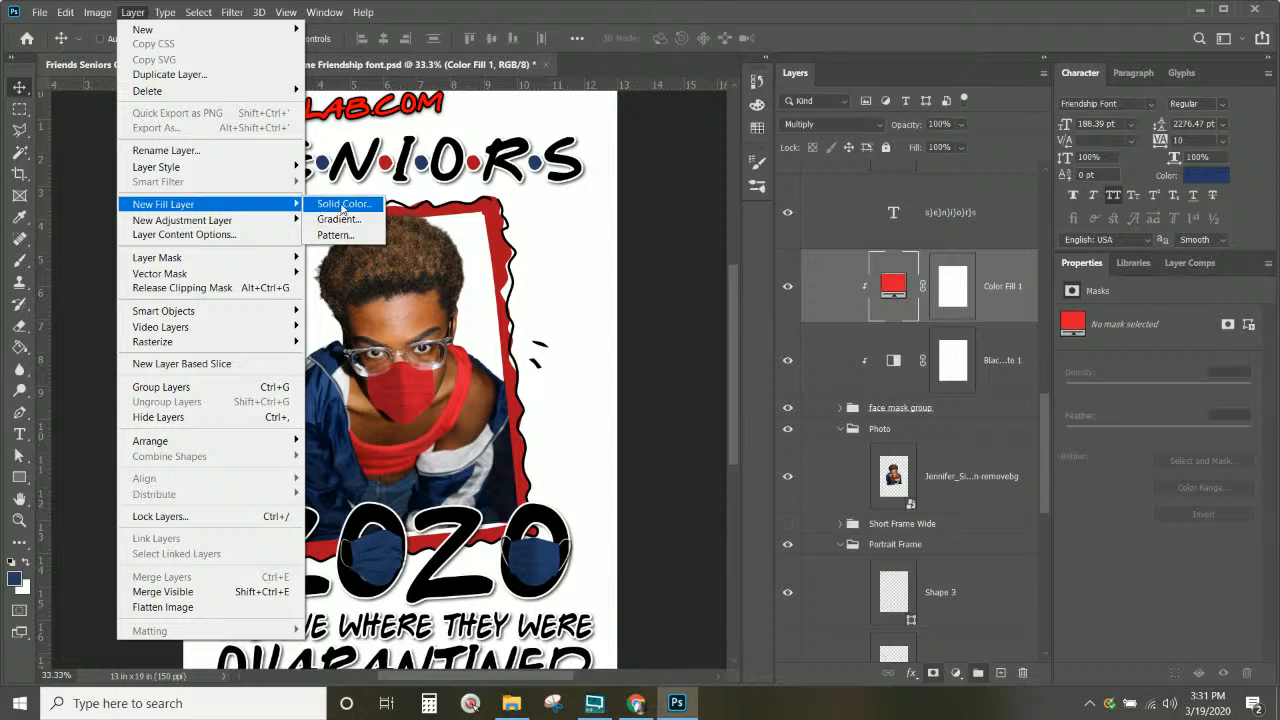
click(1000, 300)
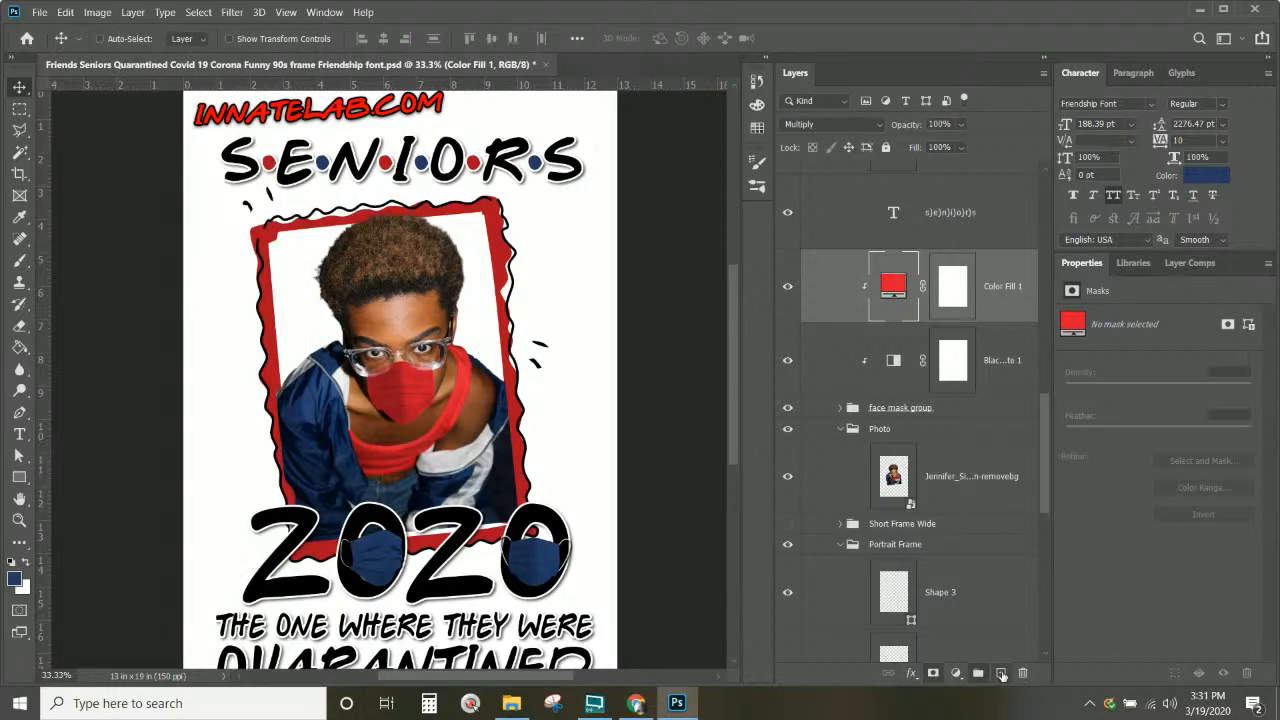
click(1002, 674)
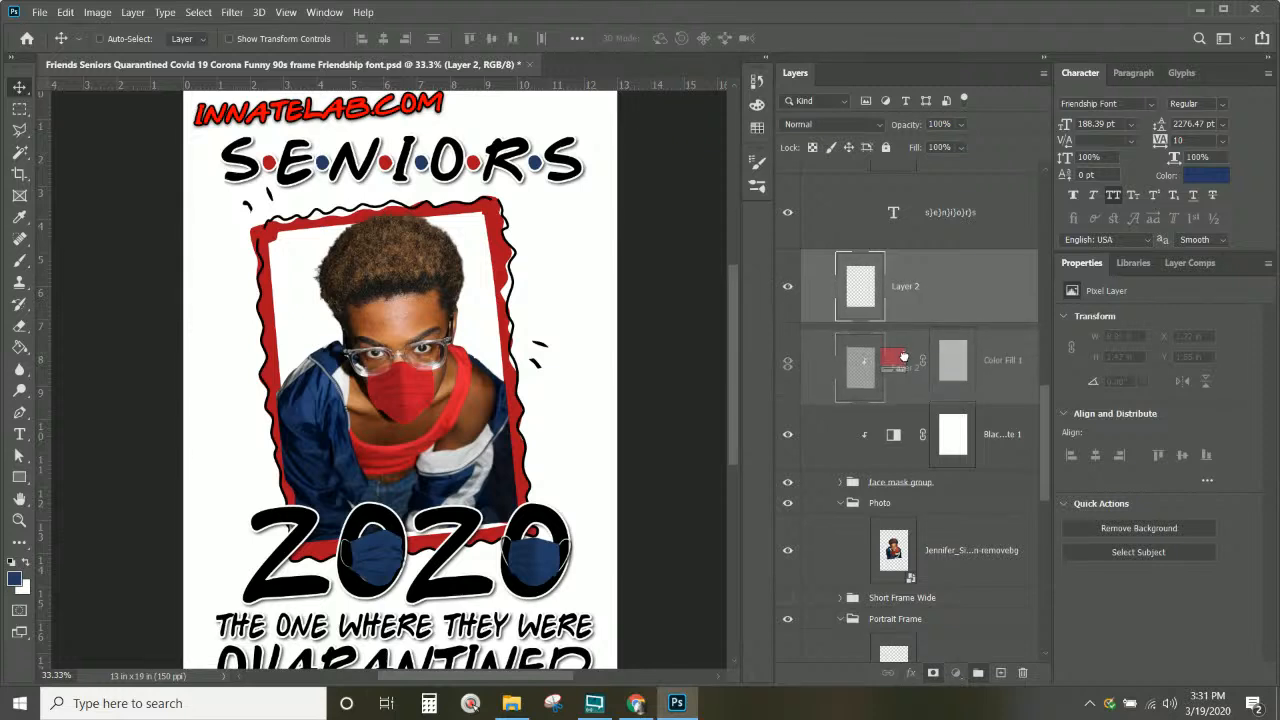
drag(880, 320, 906, 360)
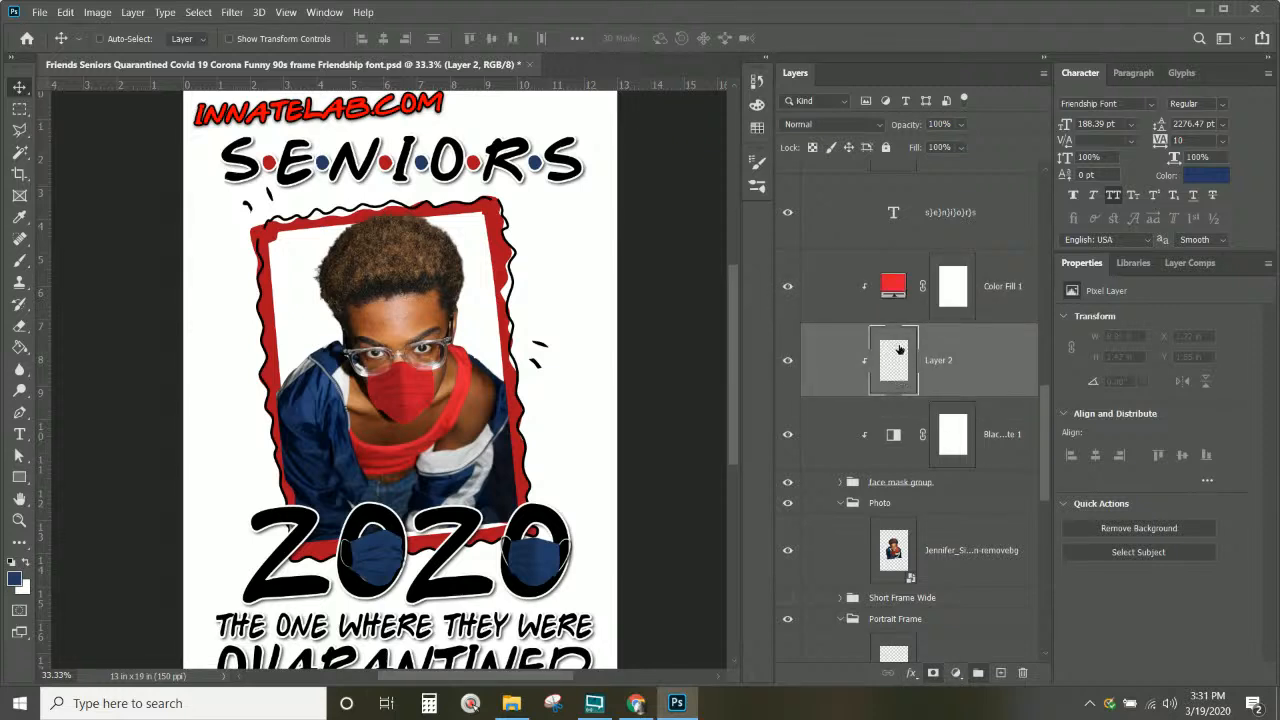
drag(898, 254, 898, 256)
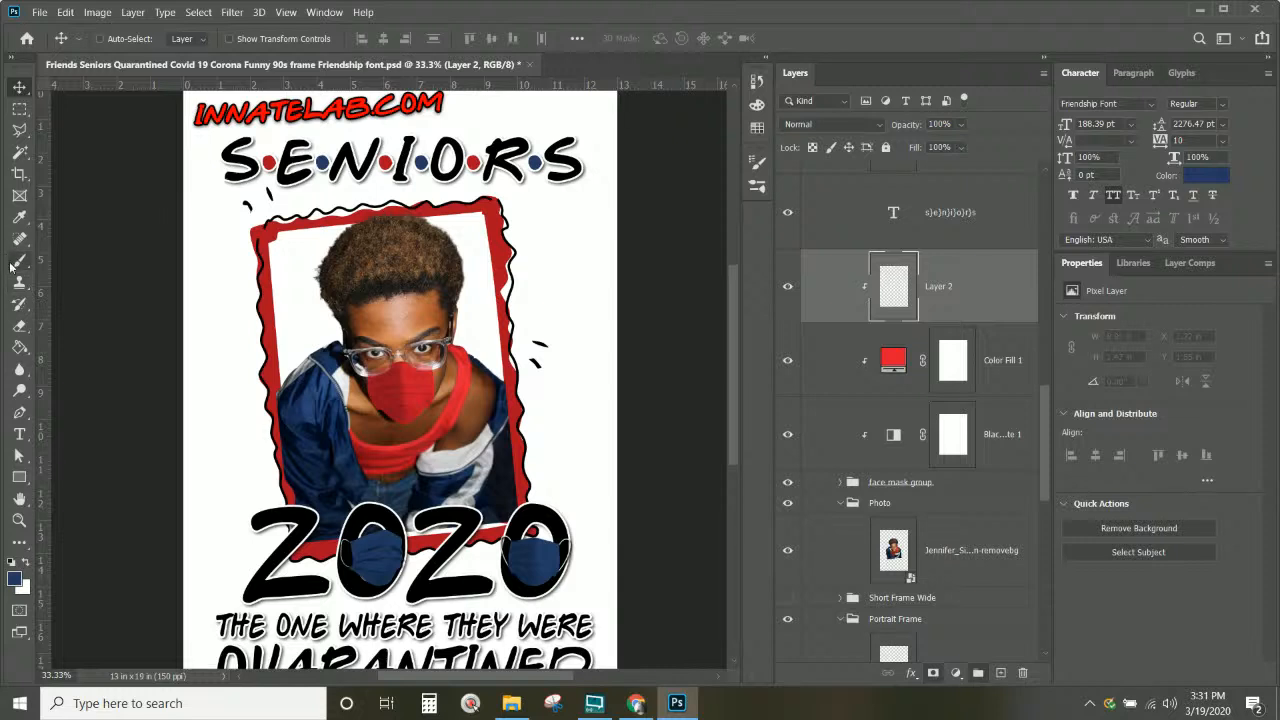
Step: Type 2020 on the photo, move it onto the face mask, and begin scaling it
click(19, 433)
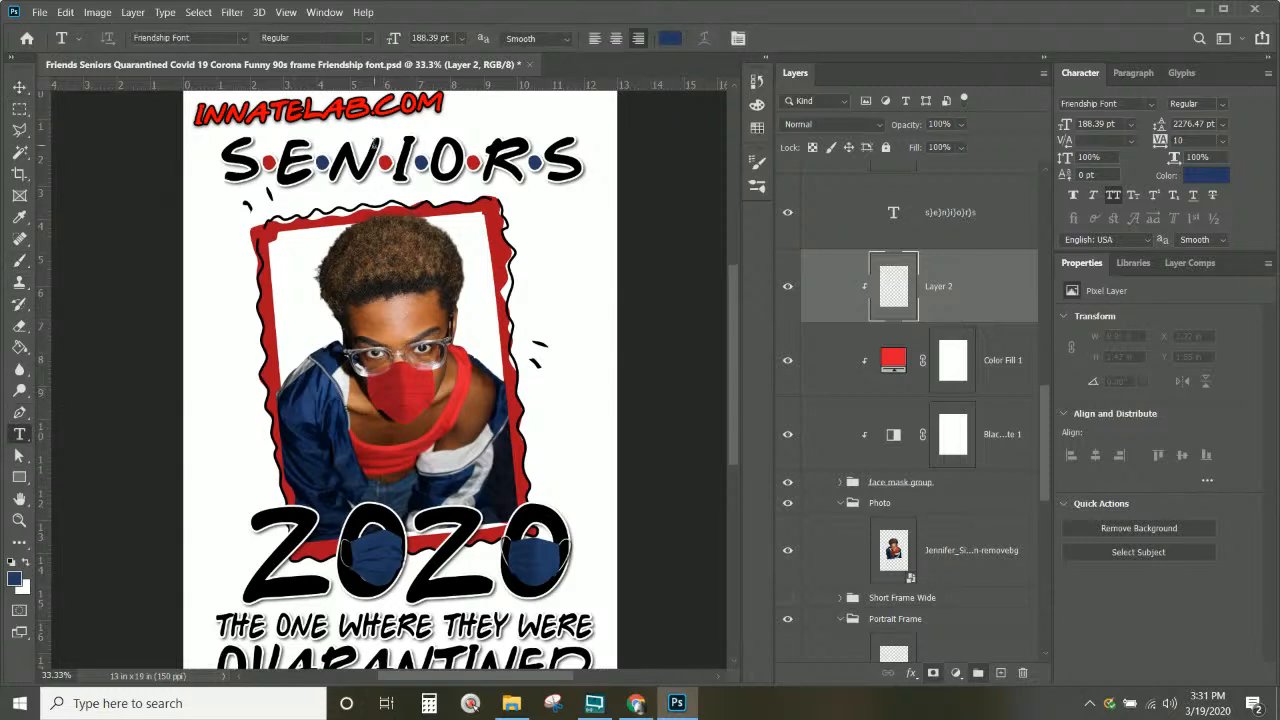
click(426, 383)
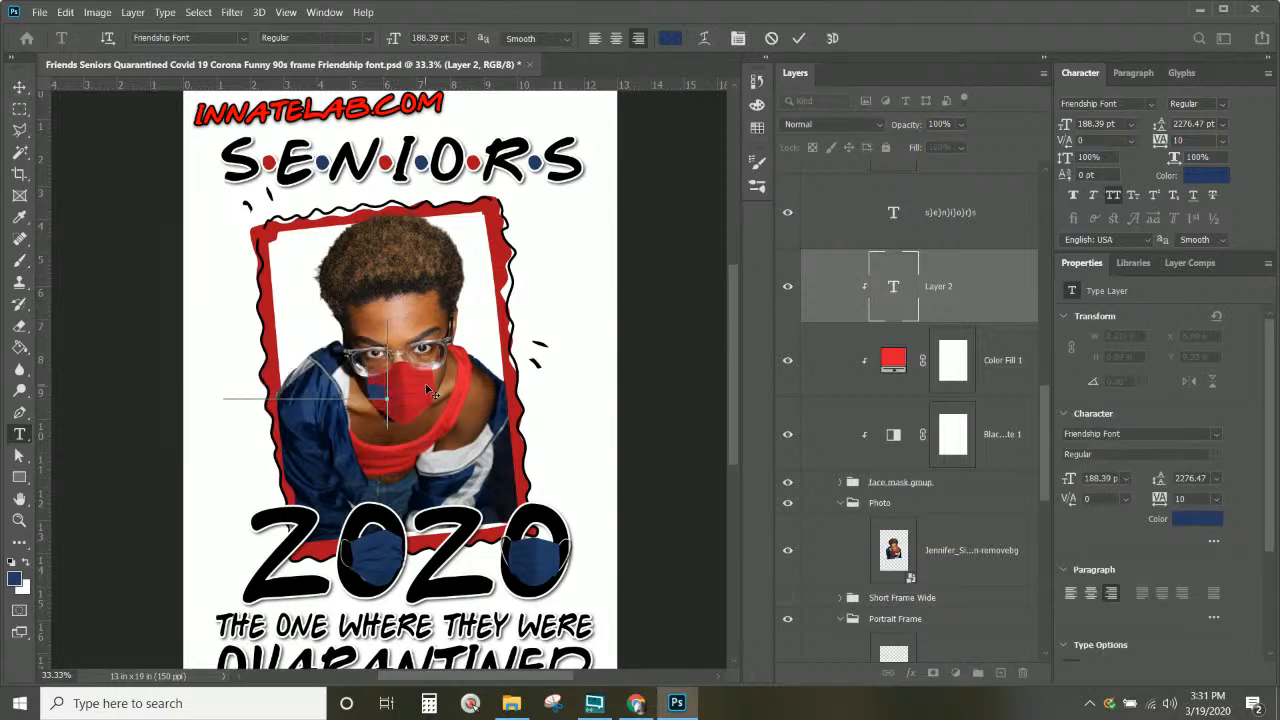
click(20, 88)
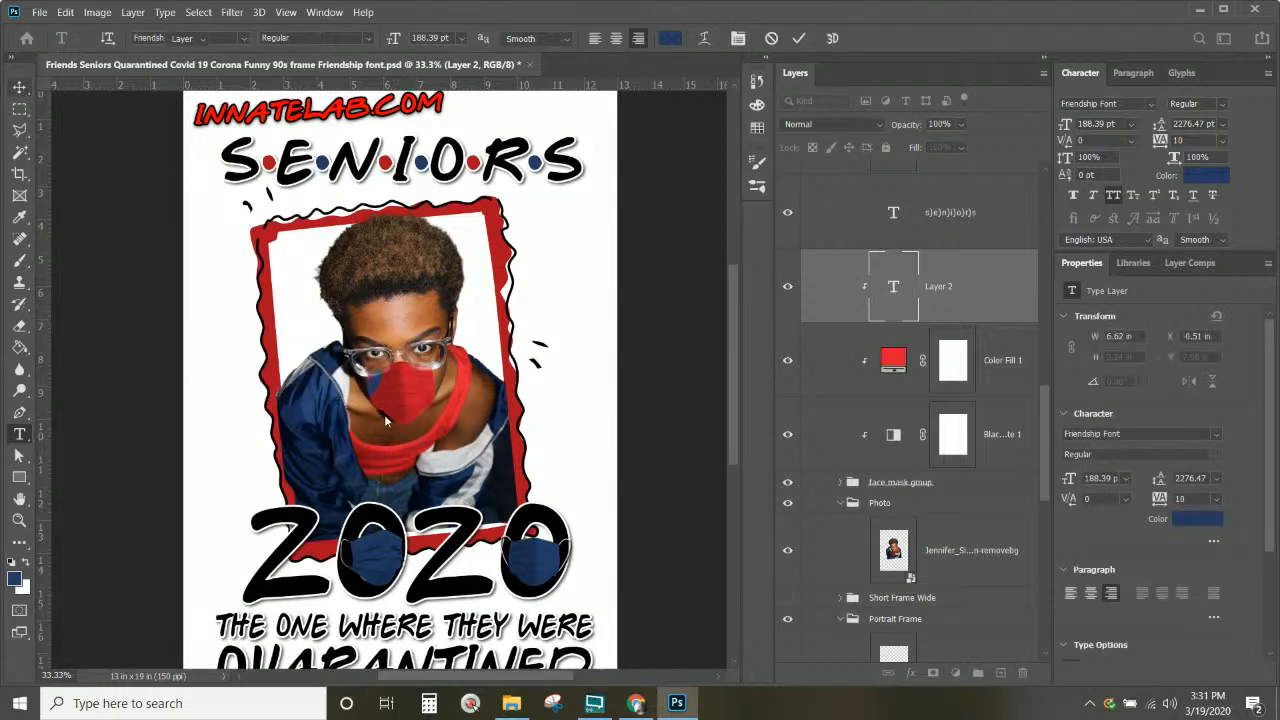
drag(378, 392, 413, 407)
key(ctrl+t)
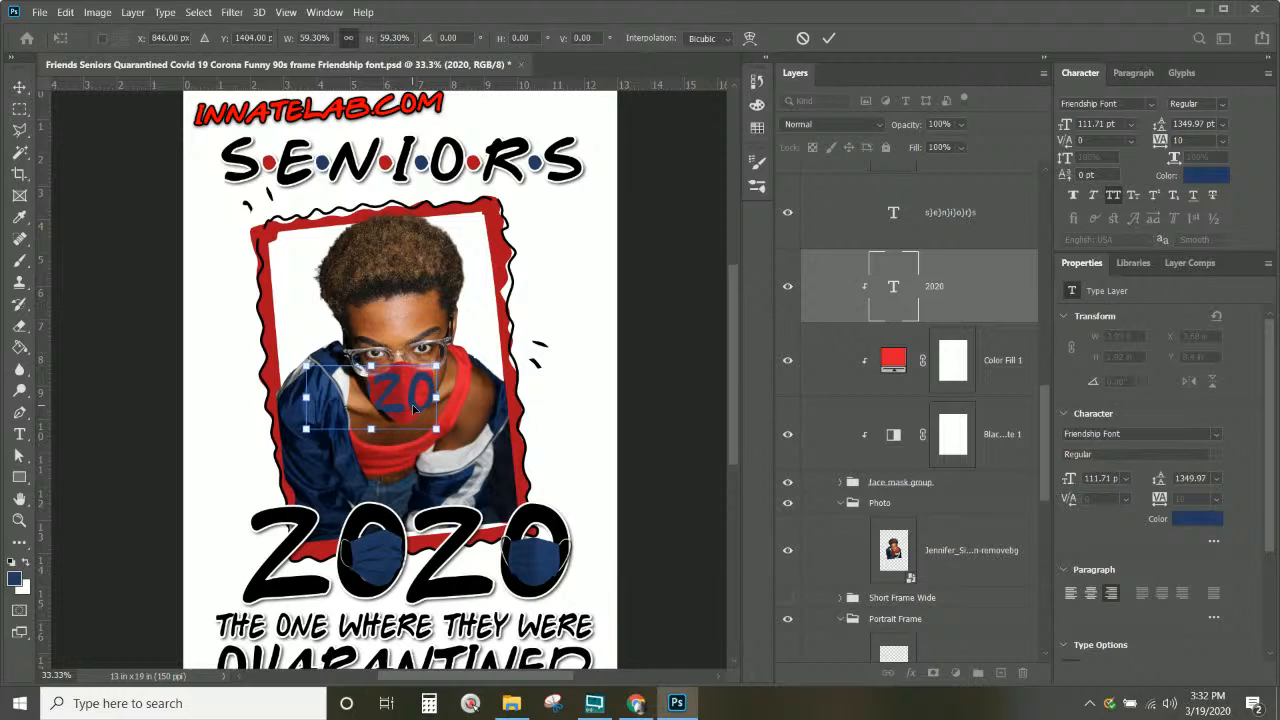
Step: Apply the 59.3% scale, change the lettering from 2020 to 20, and zoom in
click(889, 287)
double_click(893, 287)
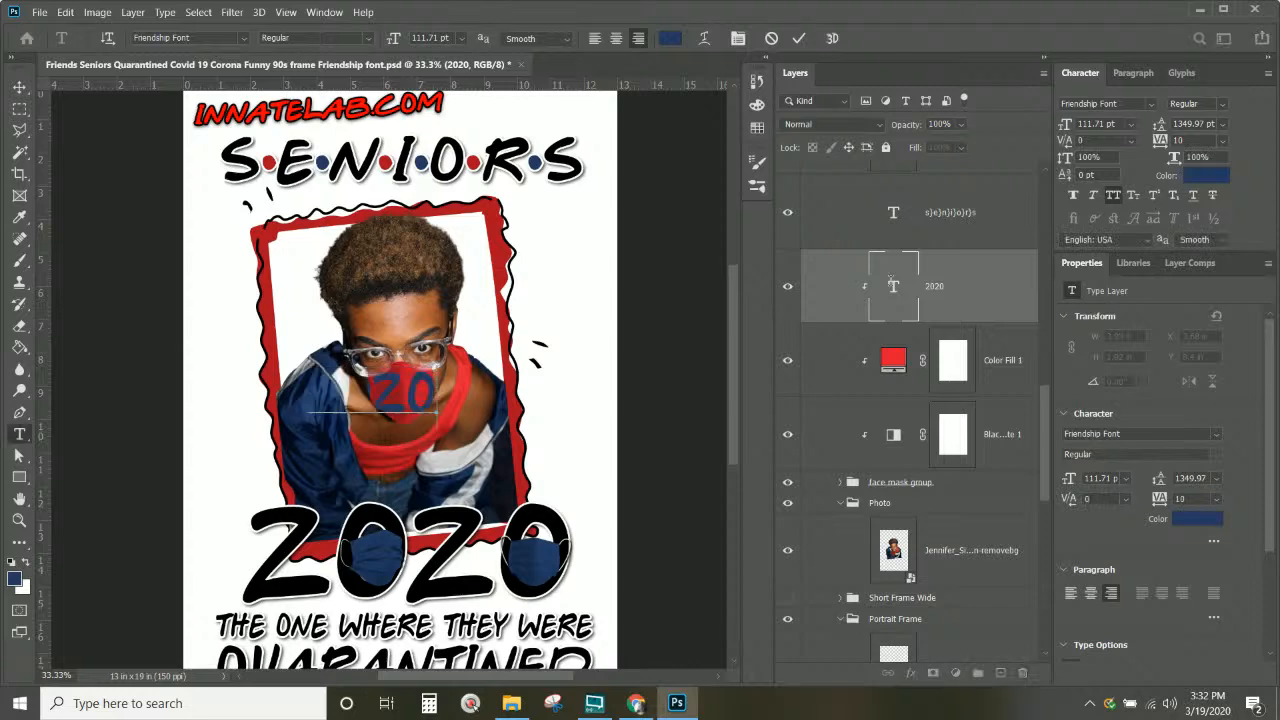
click(19, 87)
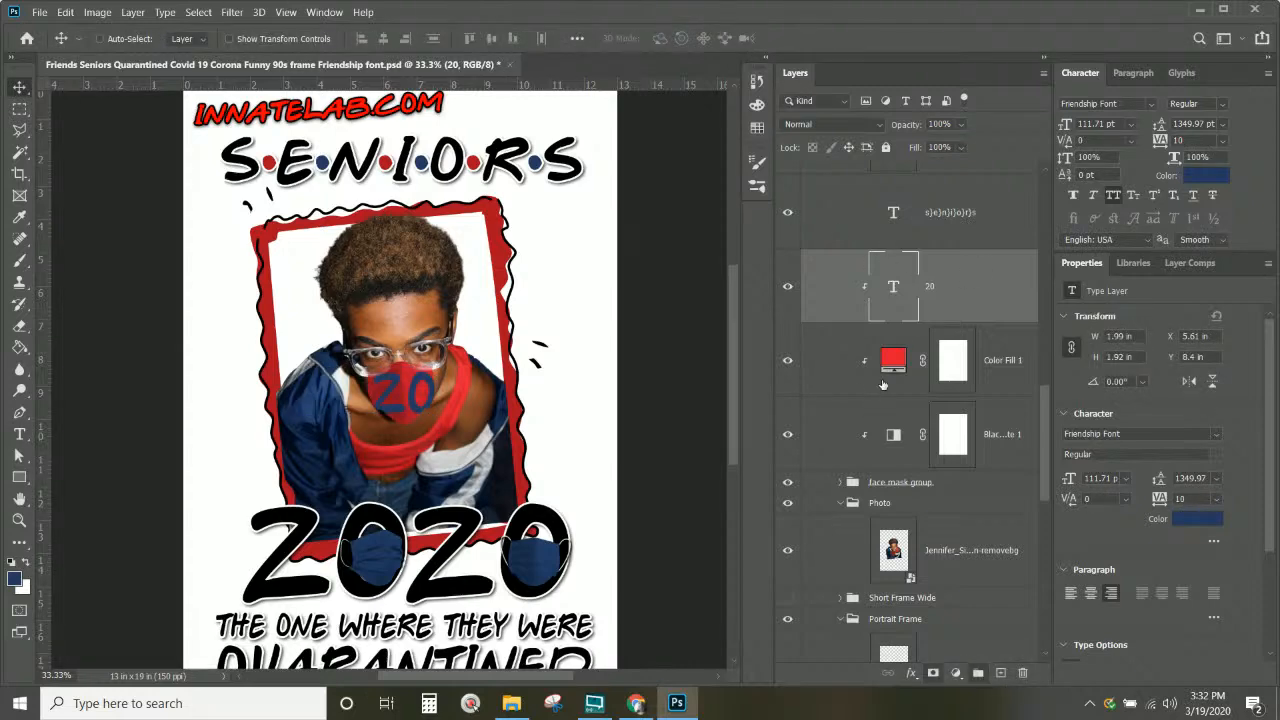
key(ctrl+plus)
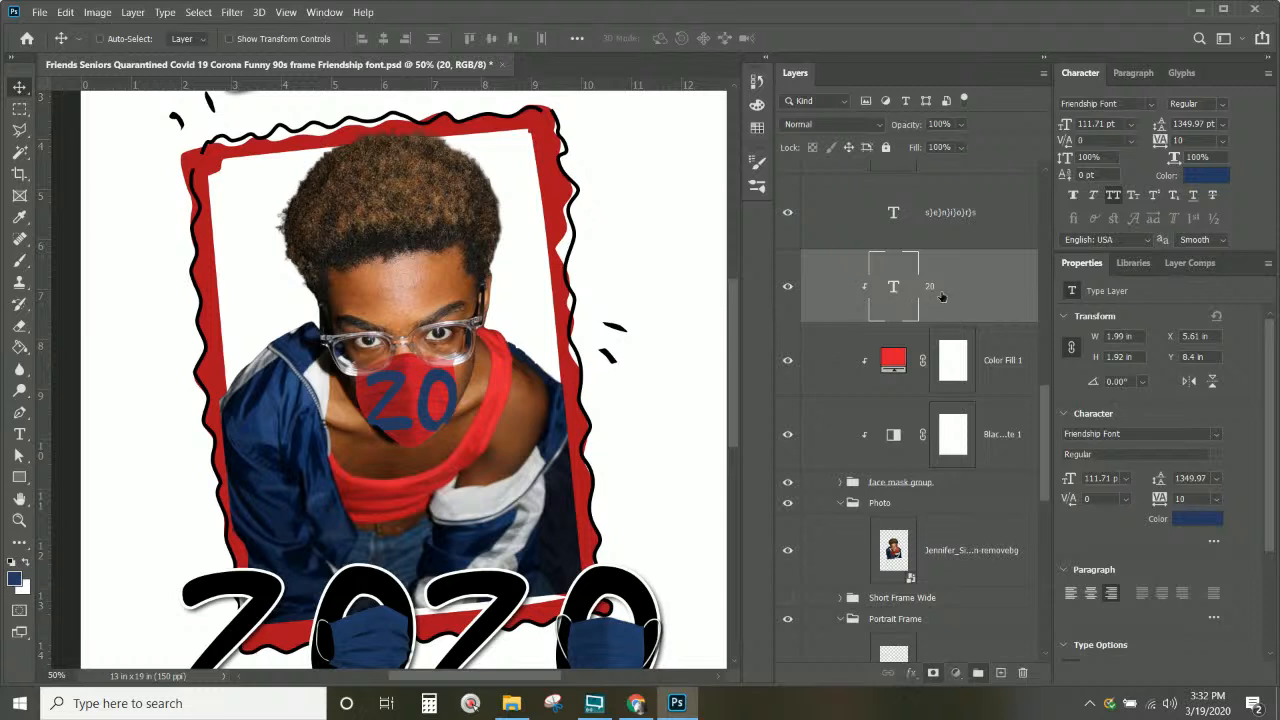
Step: Set the 20 text layer to Subtract blend mode and shrink it to about 80.5%
click(858, 125)
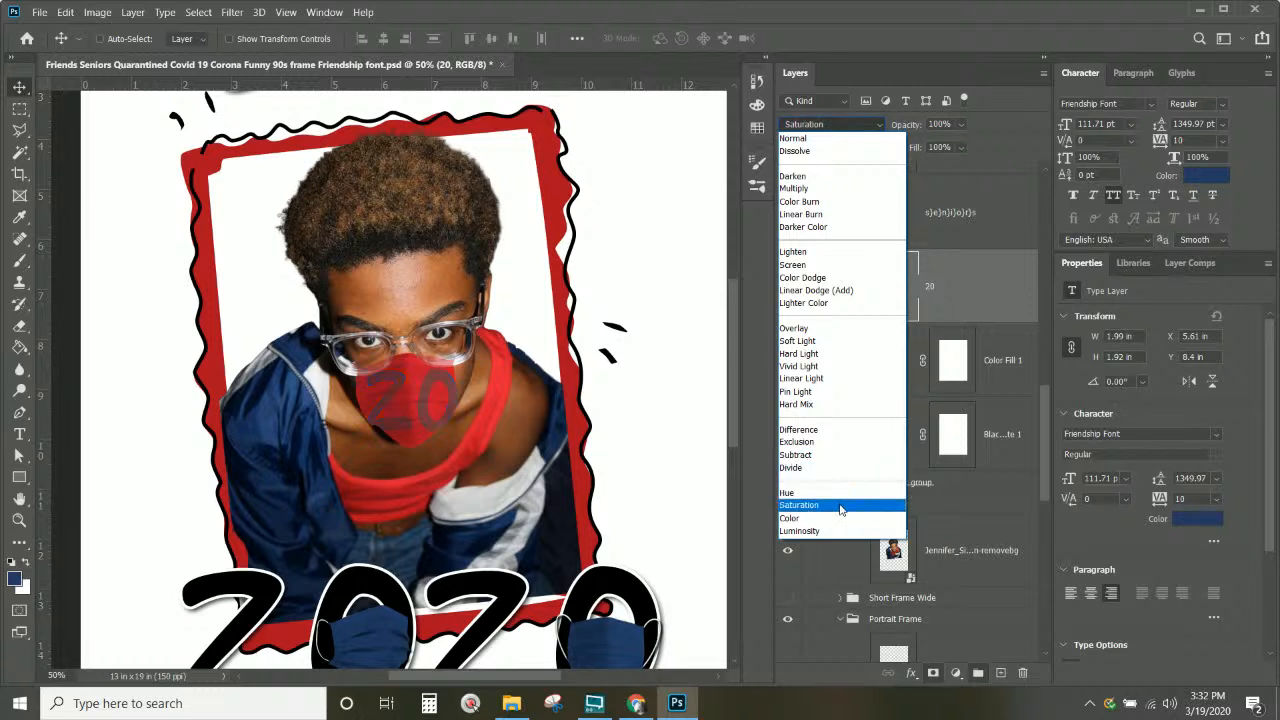
click(819, 453)
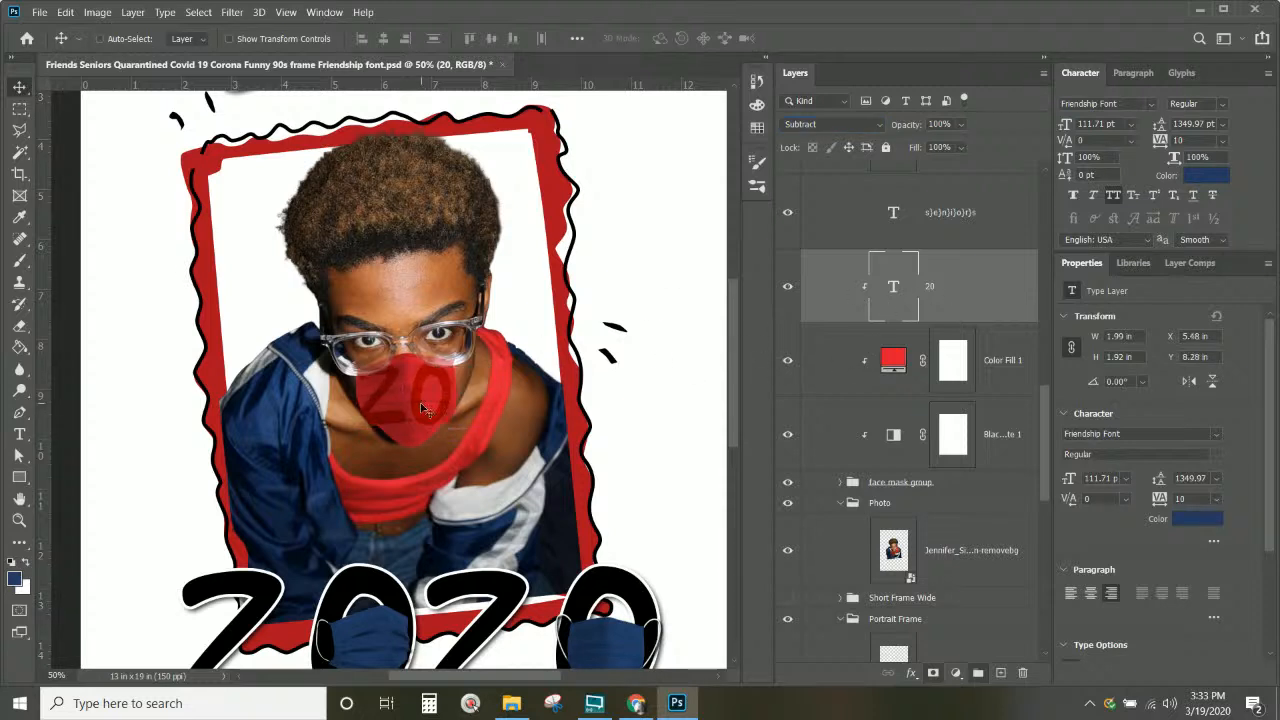
key(ctrl+t)
drag(455, 449, 433, 423)
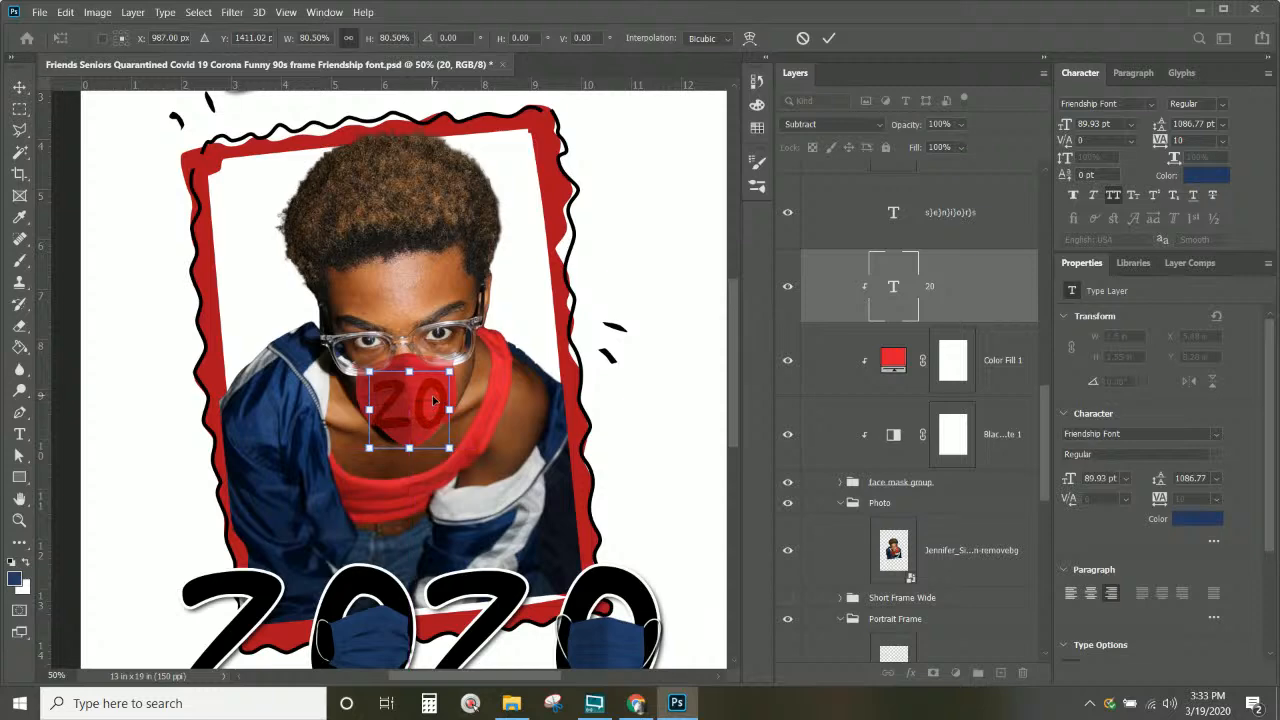
key(Return)
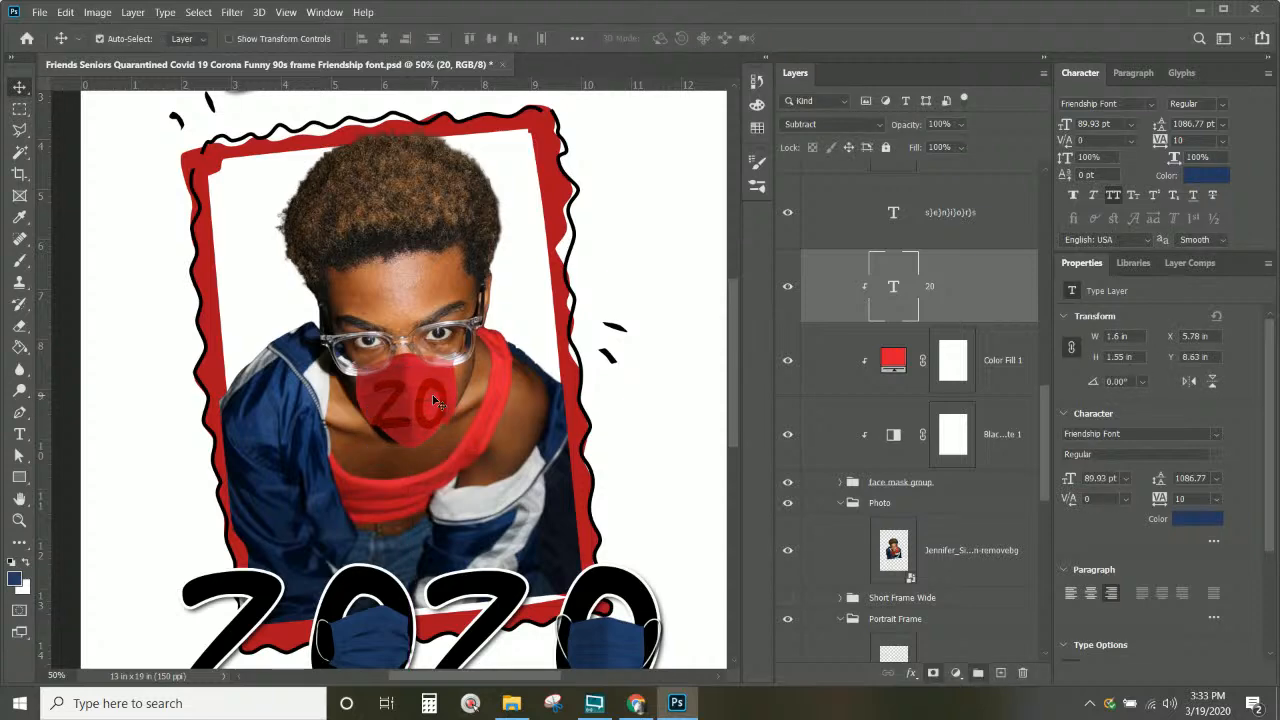
key(ctrl+minus)
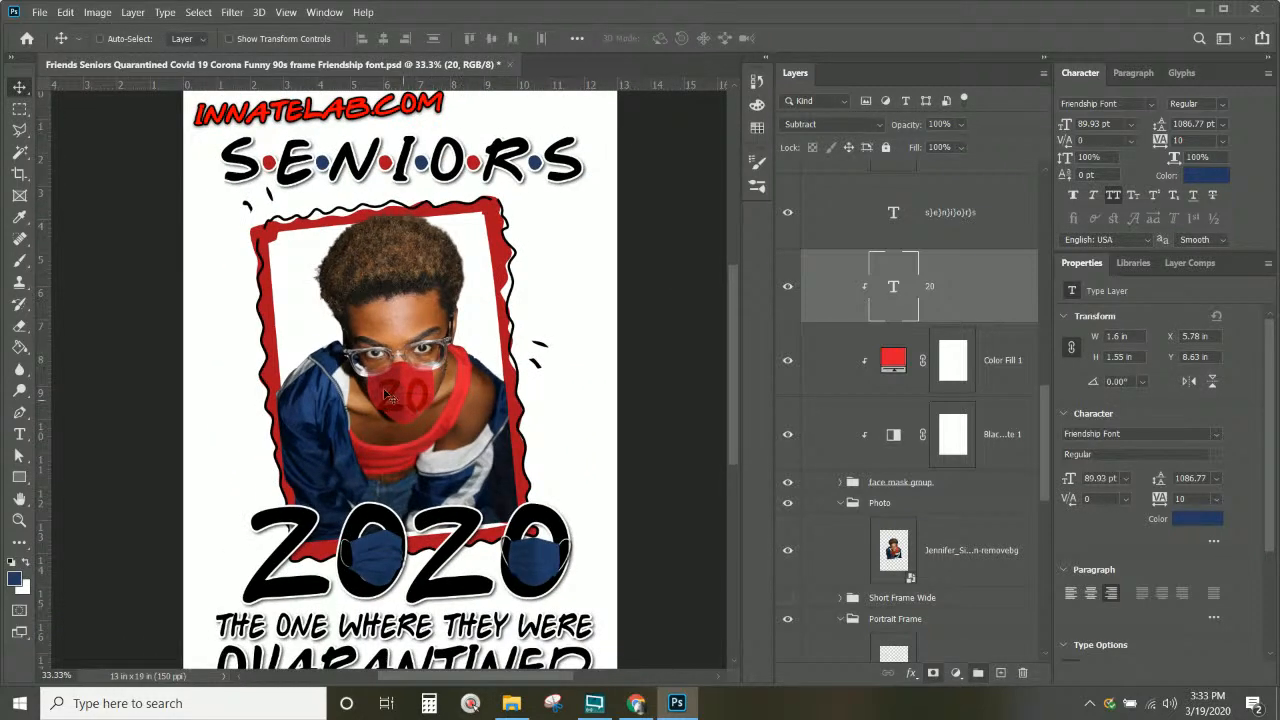
Step: In a new Chrome tab, search Google for 'bawse' and view the Images results
click(636, 703)
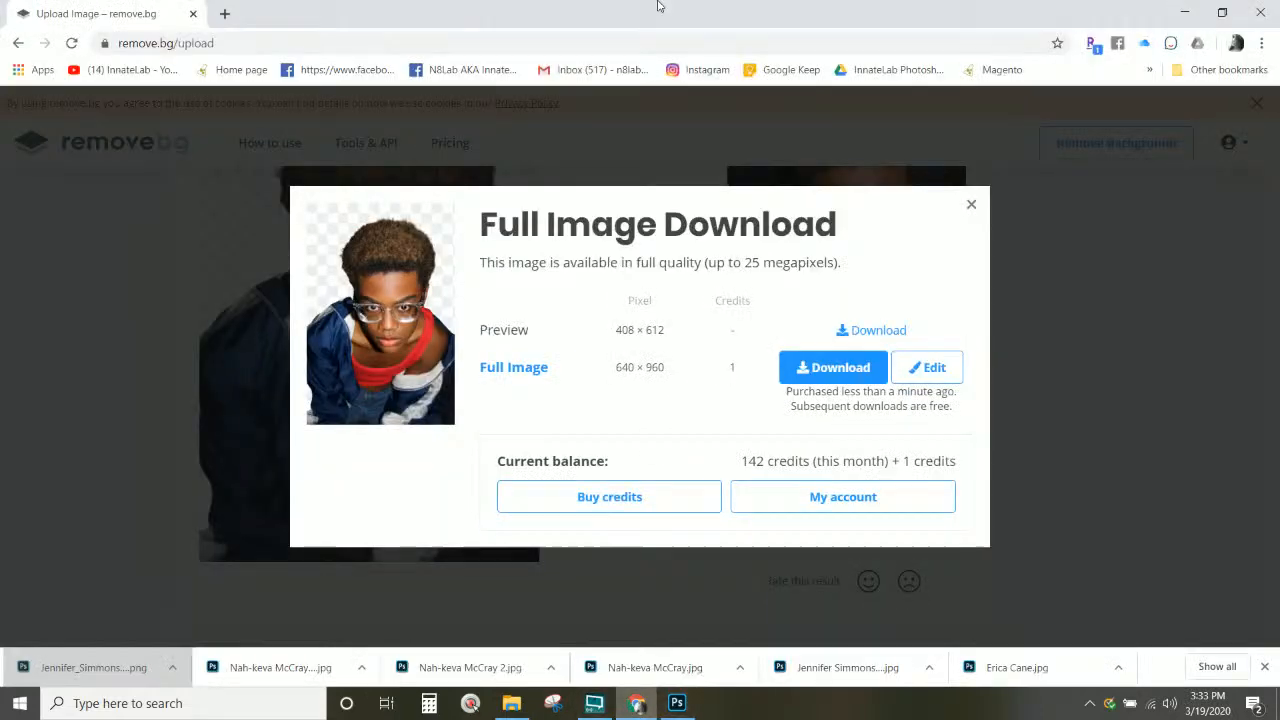
click(225, 15)
text(b)
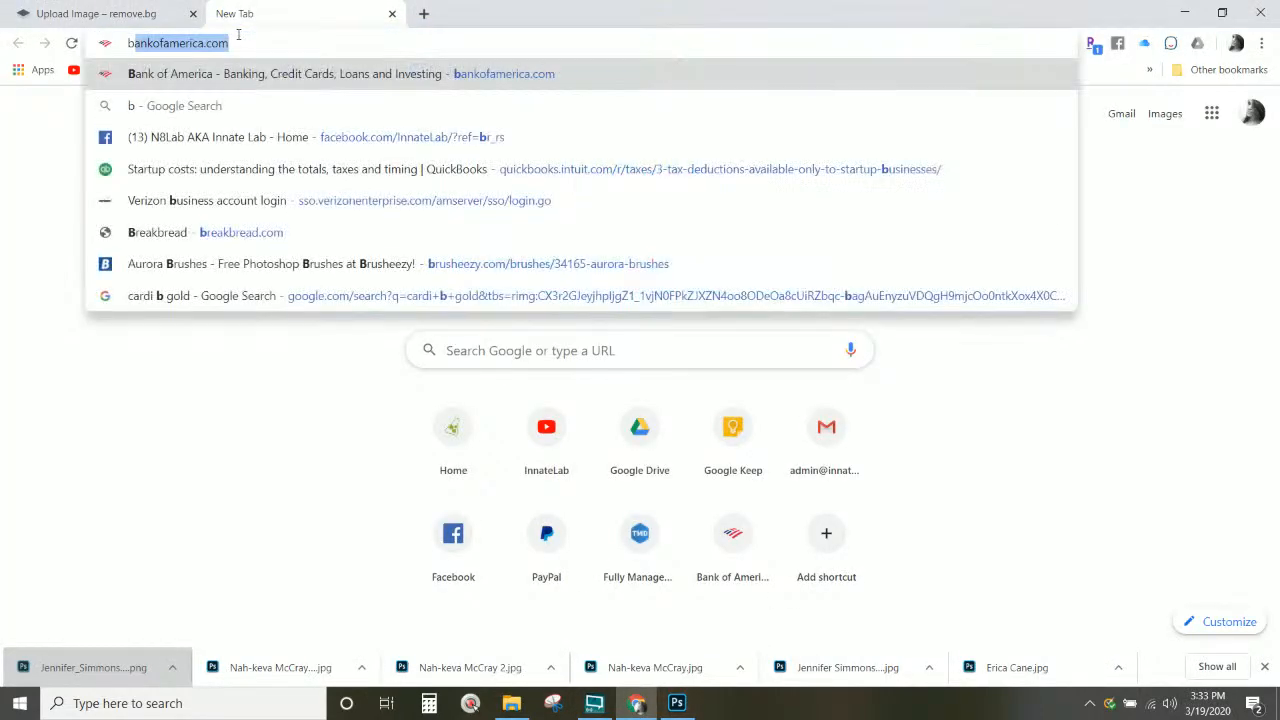
text(awse)
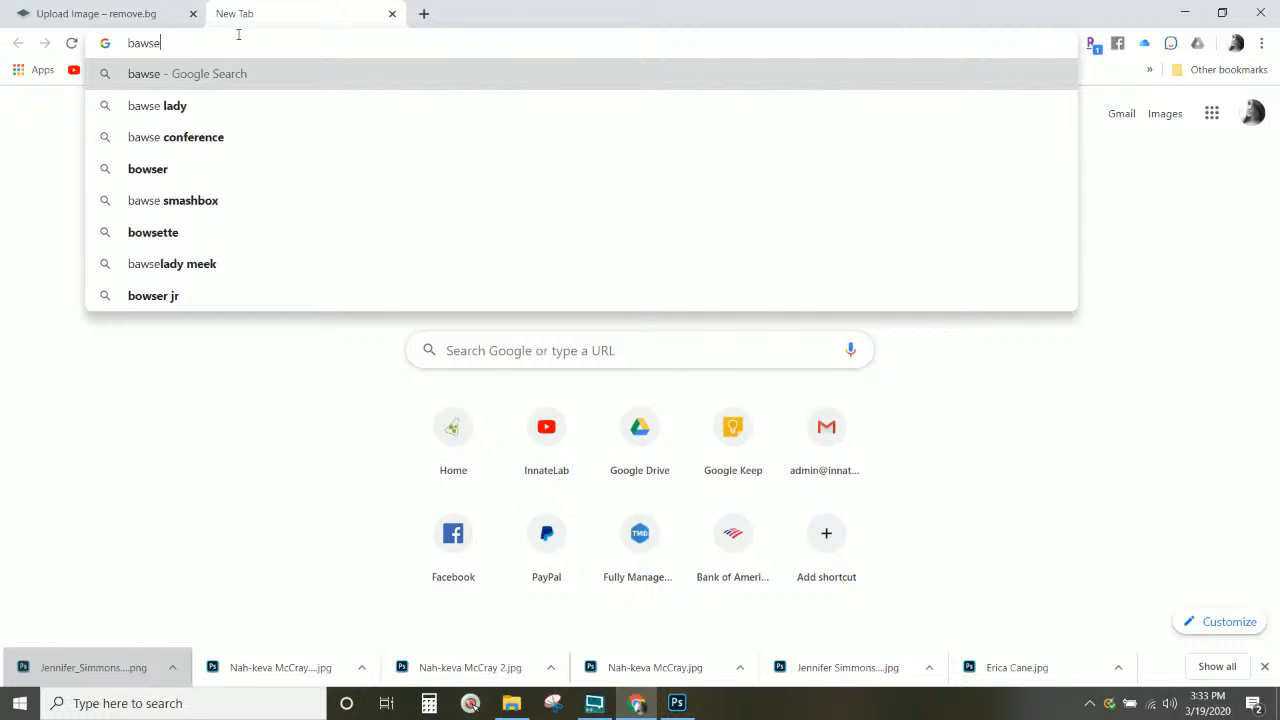
key(Return)
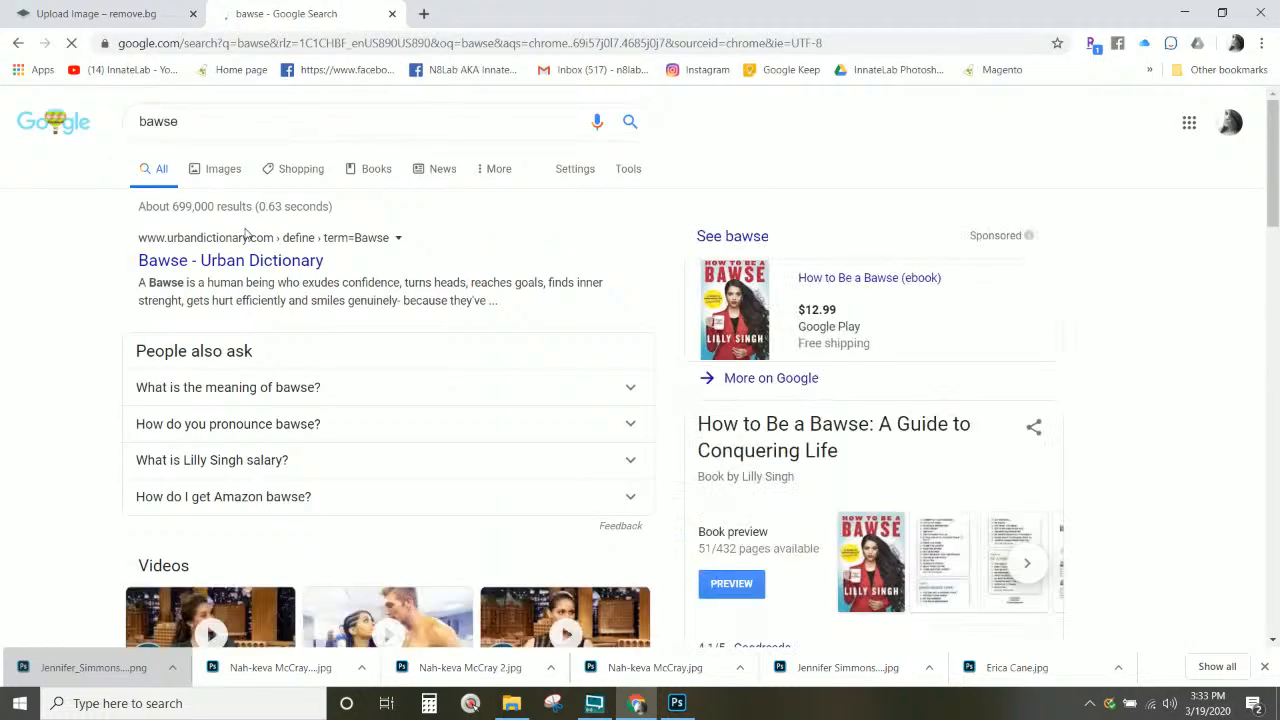
click(225, 170)
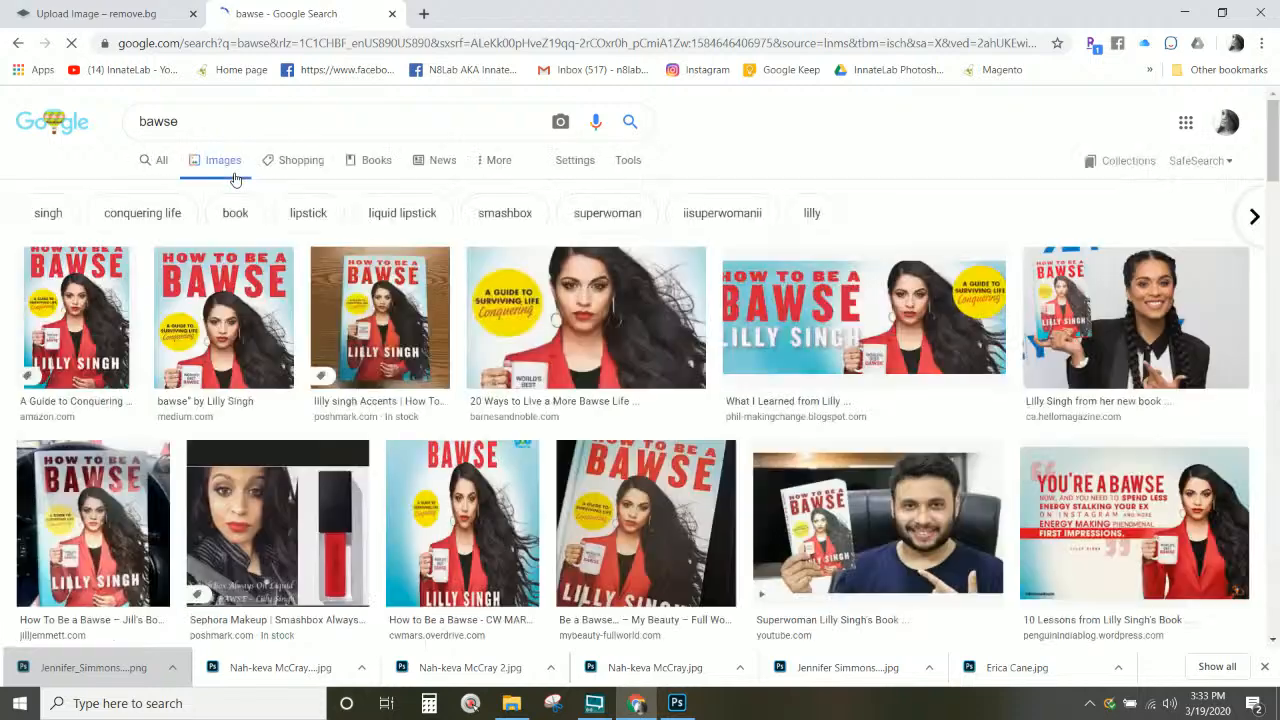
double_click(226, 121)
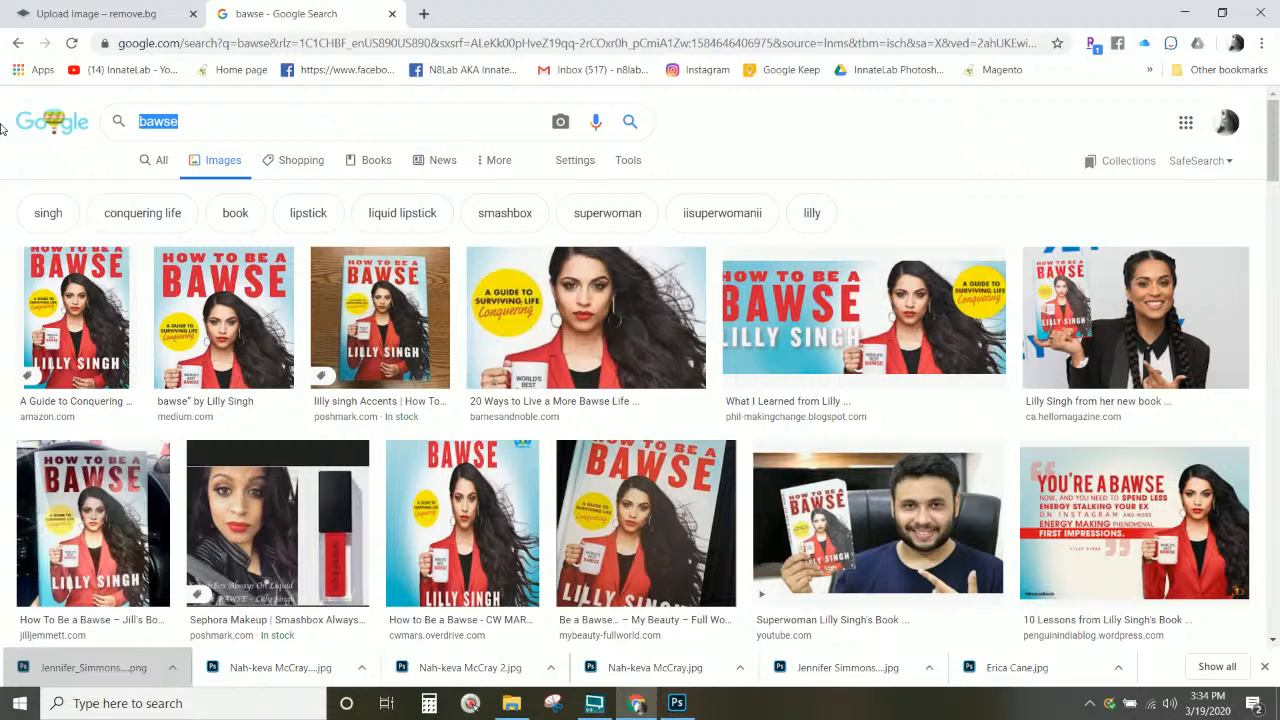
Step: Replace the bawse query with a Google Images search for 'face mask urban'
click(211, 129)
key(ctrl+a)
text(face mask)
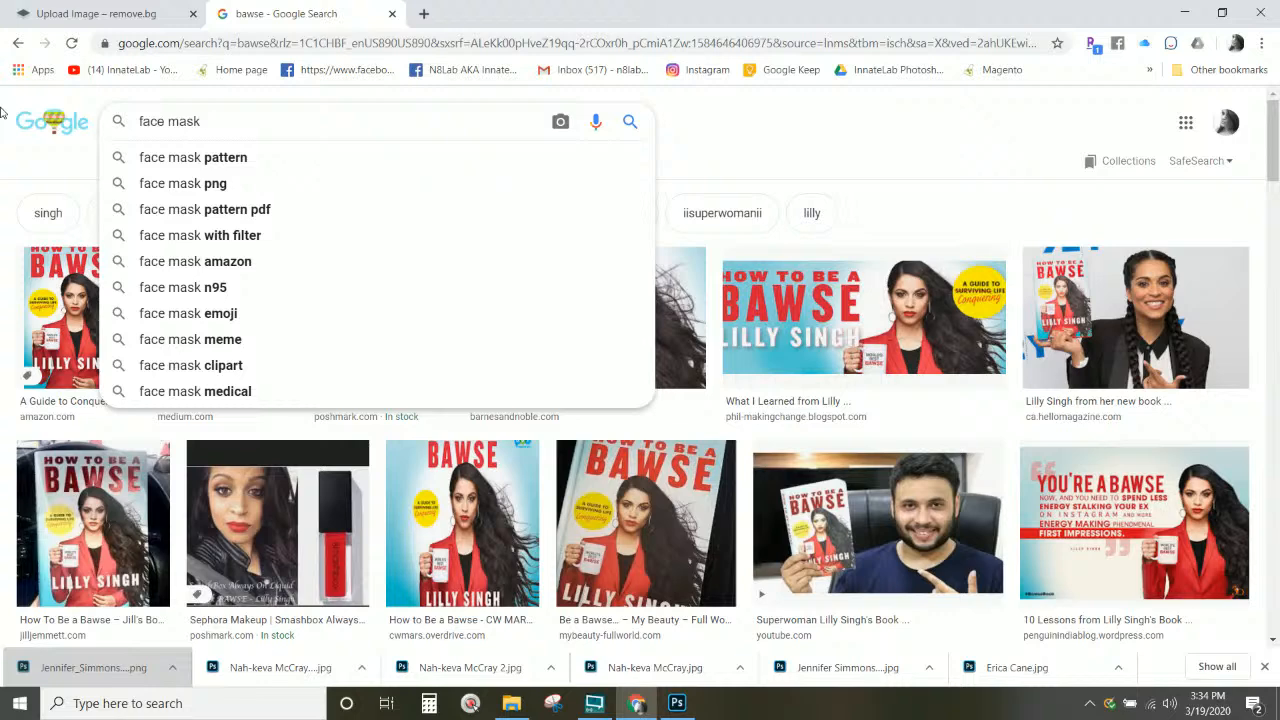
text( u)
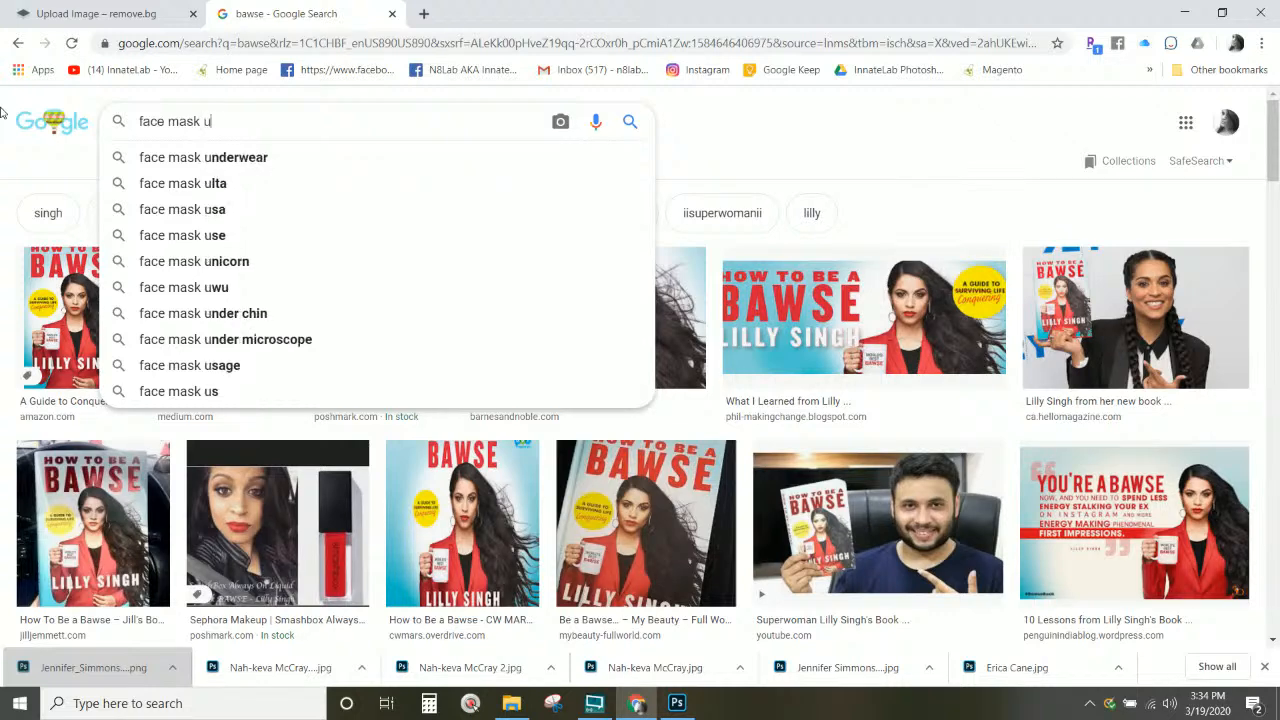
text(rban)
key(Return)
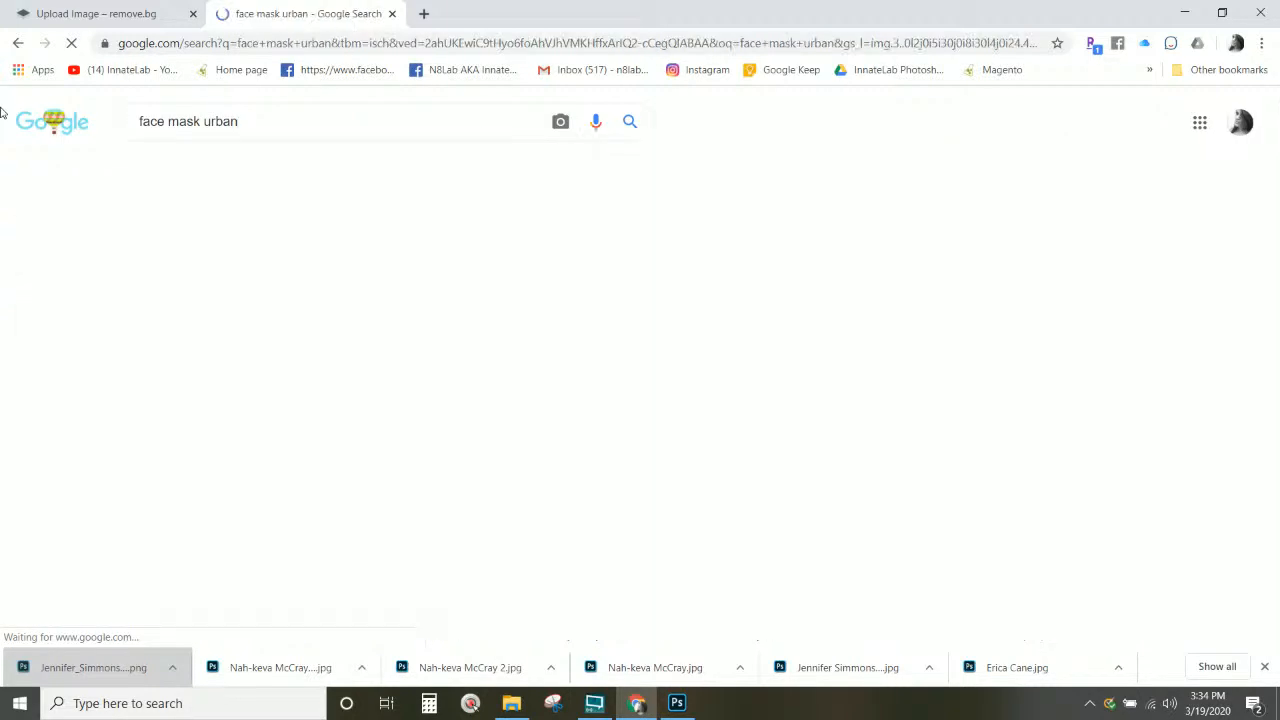
Step: Scroll down through the face mask urban image results
scroll(105, 252, down, 3)
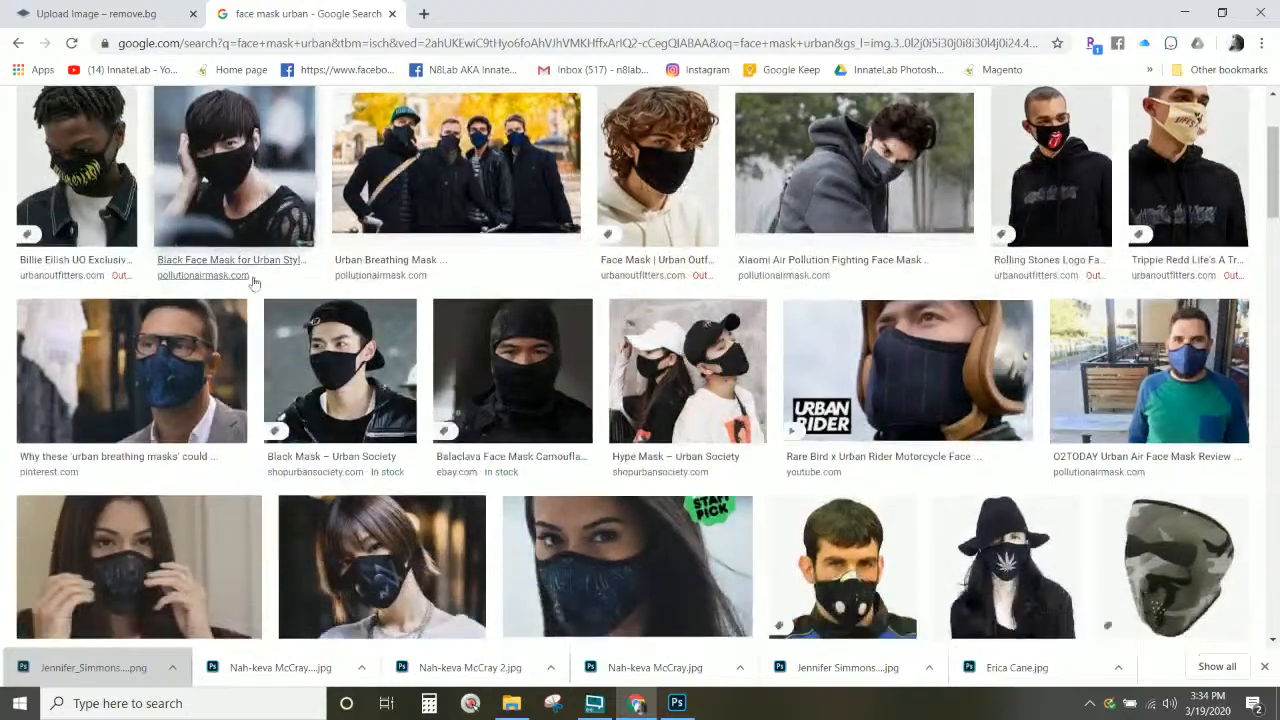
scroll(335, 320, down, 12)
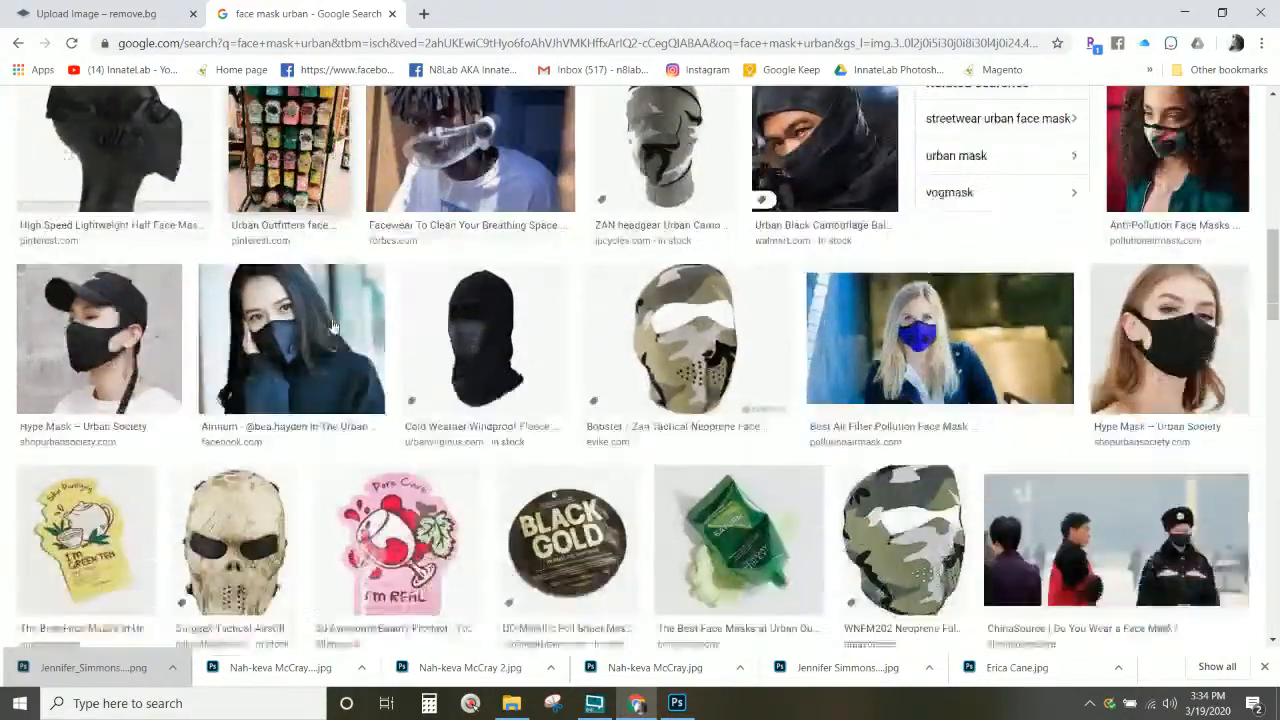
scroll(333, 326, down, 6)
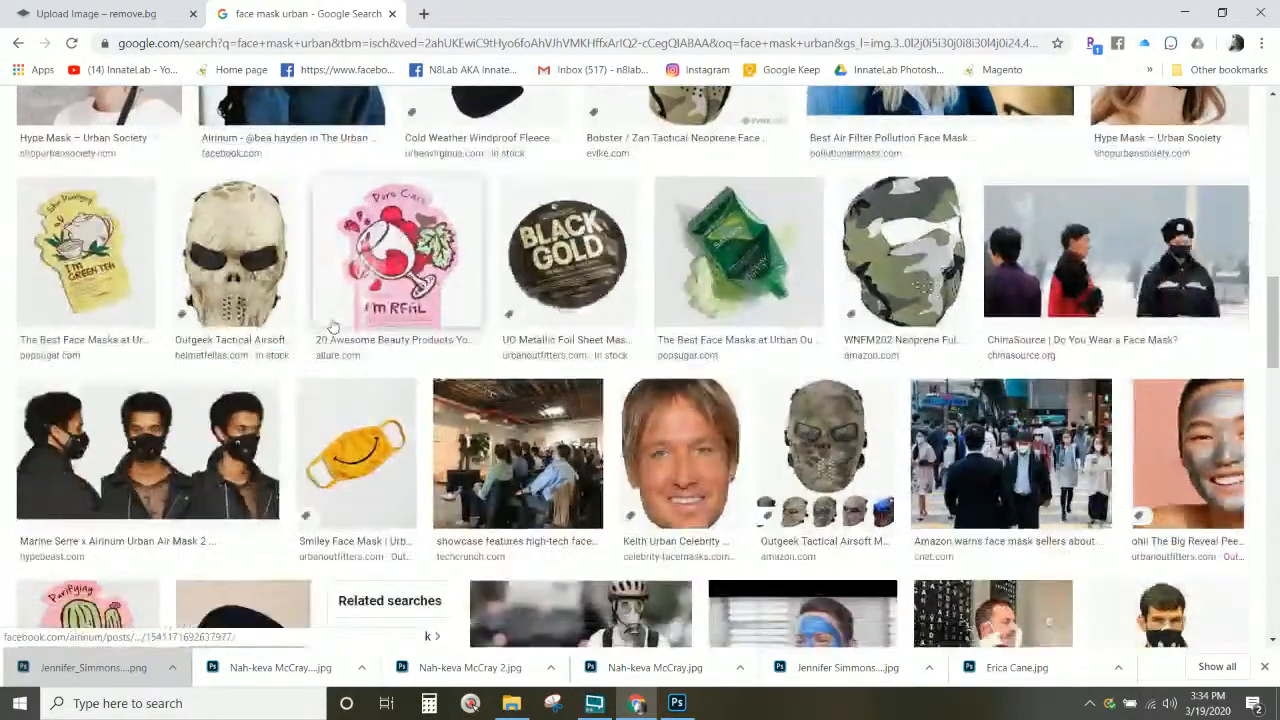
scroll(333, 326, down, 6)
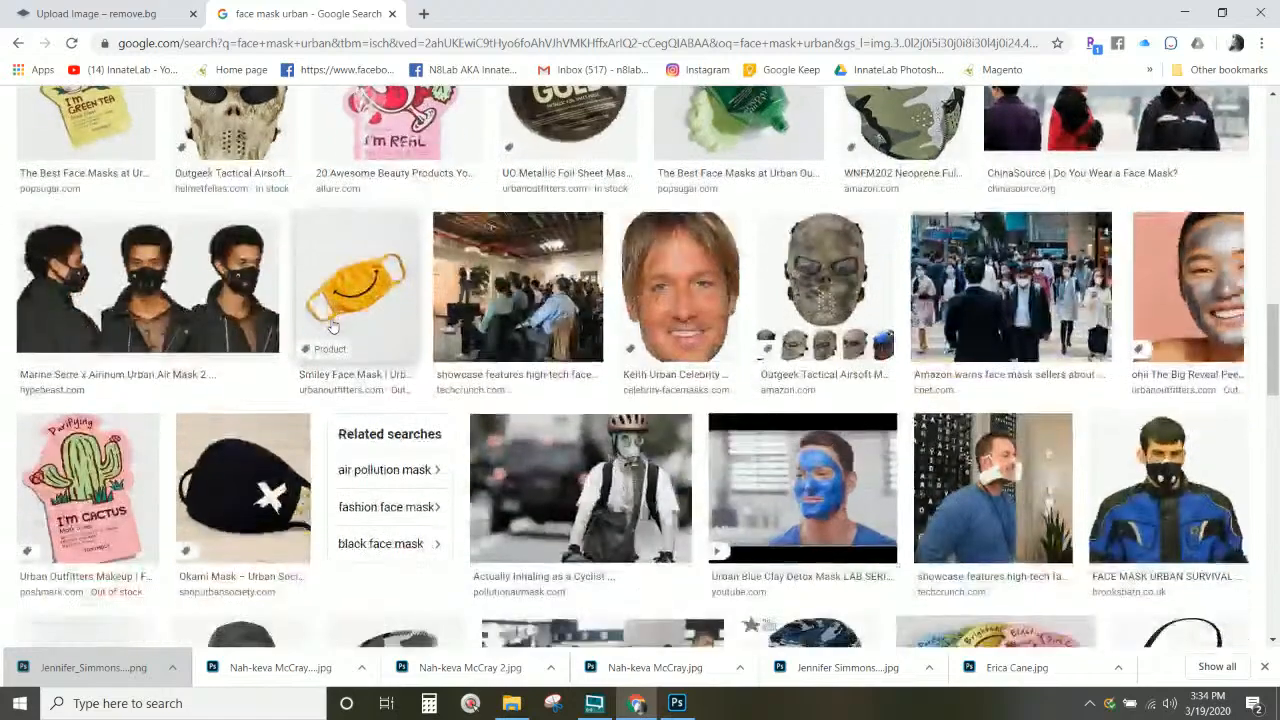
scroll(333, 326, down, 5)
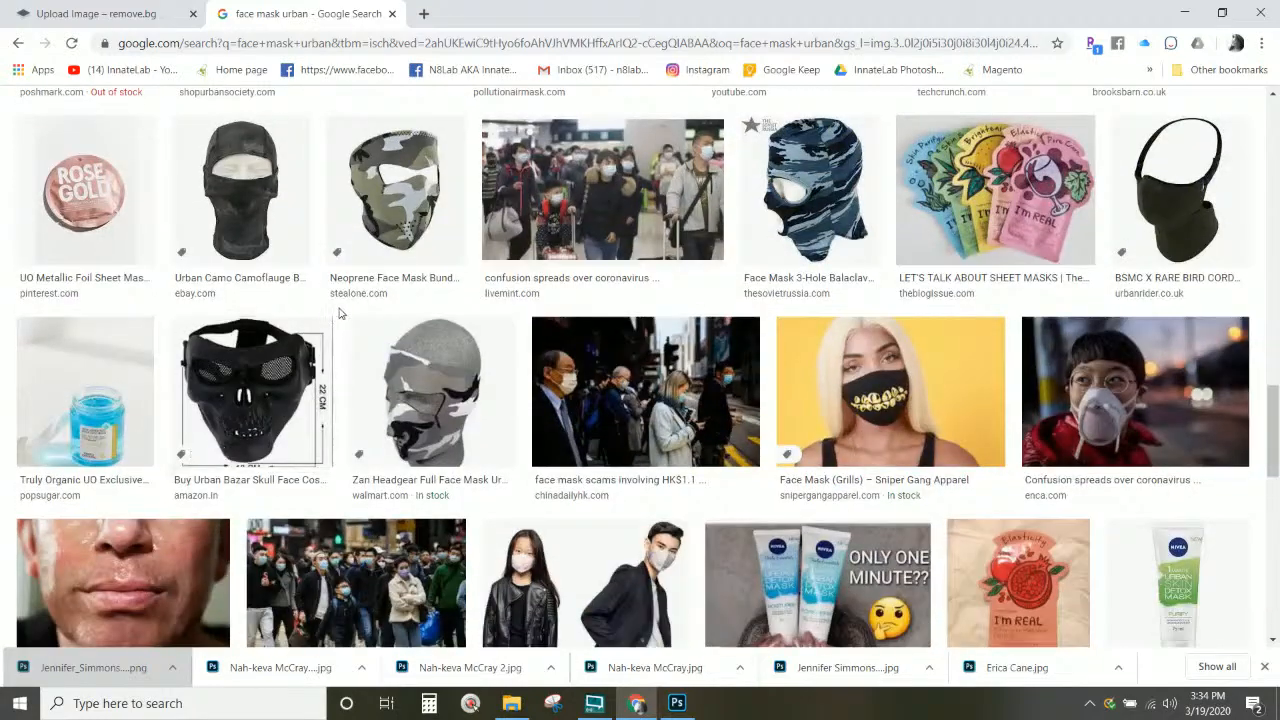
scroll(340, 320, down, 2)
scroll(353, 318, down, 2)
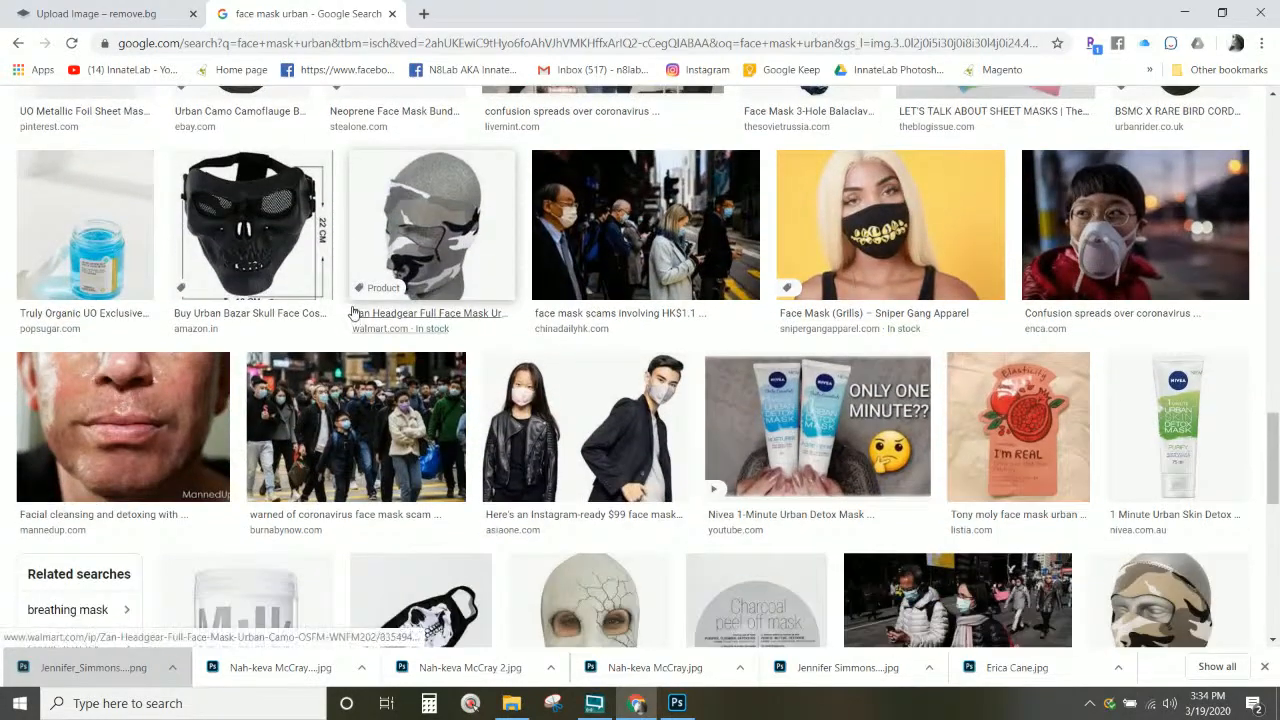
scroll(870, 240, down, 5)
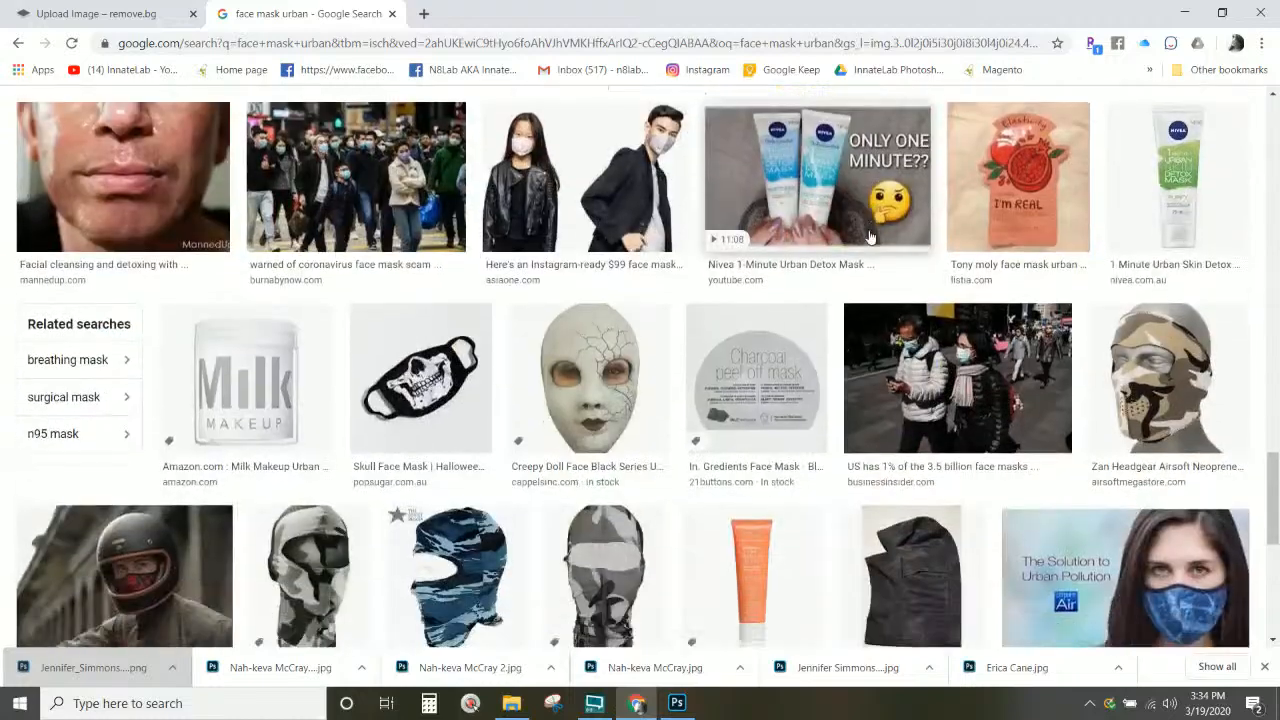
scroll(865, 240, down, 4)
scroll(862, 238, down, 6)
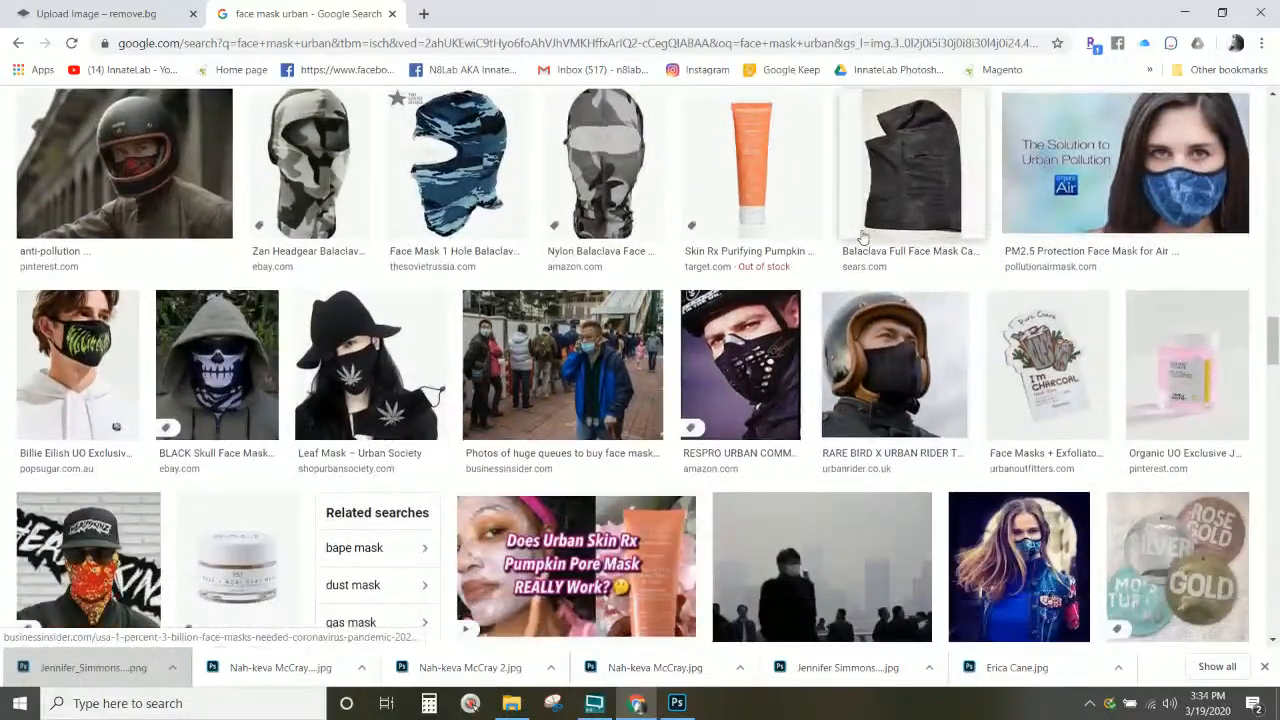
scroll(862, 237, down, 5)
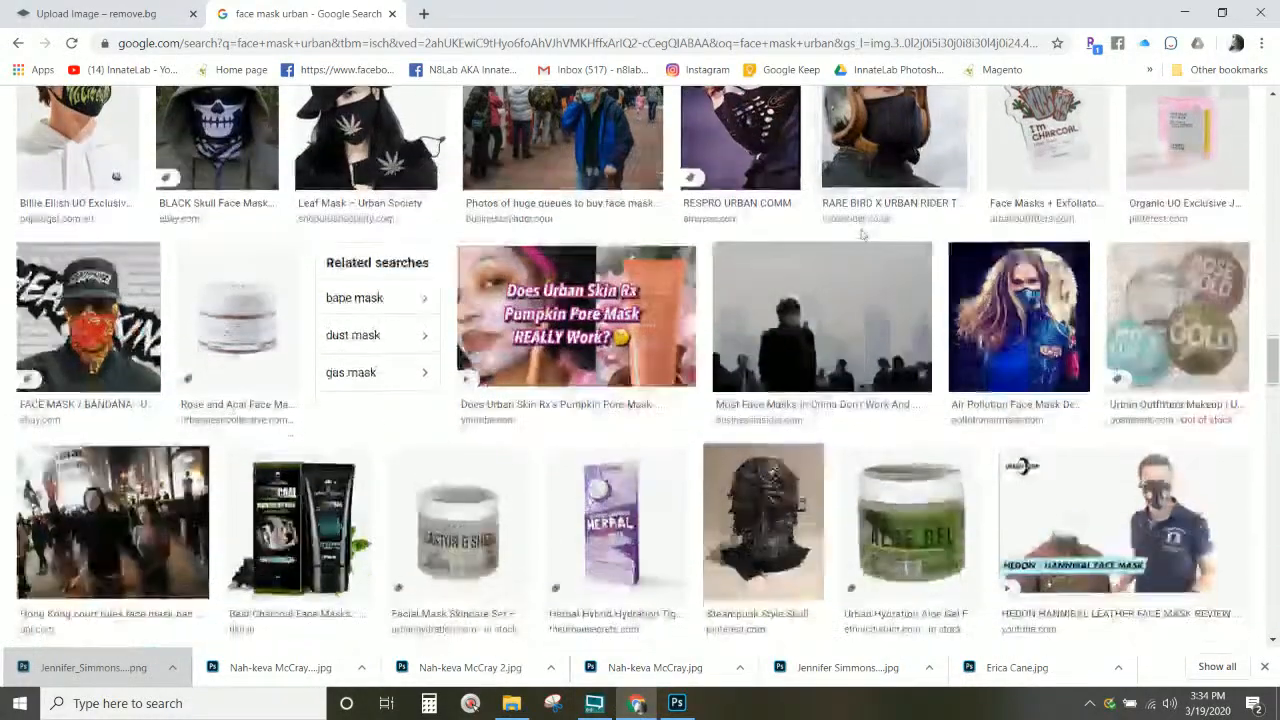
scroll(862, 237, down, 5)
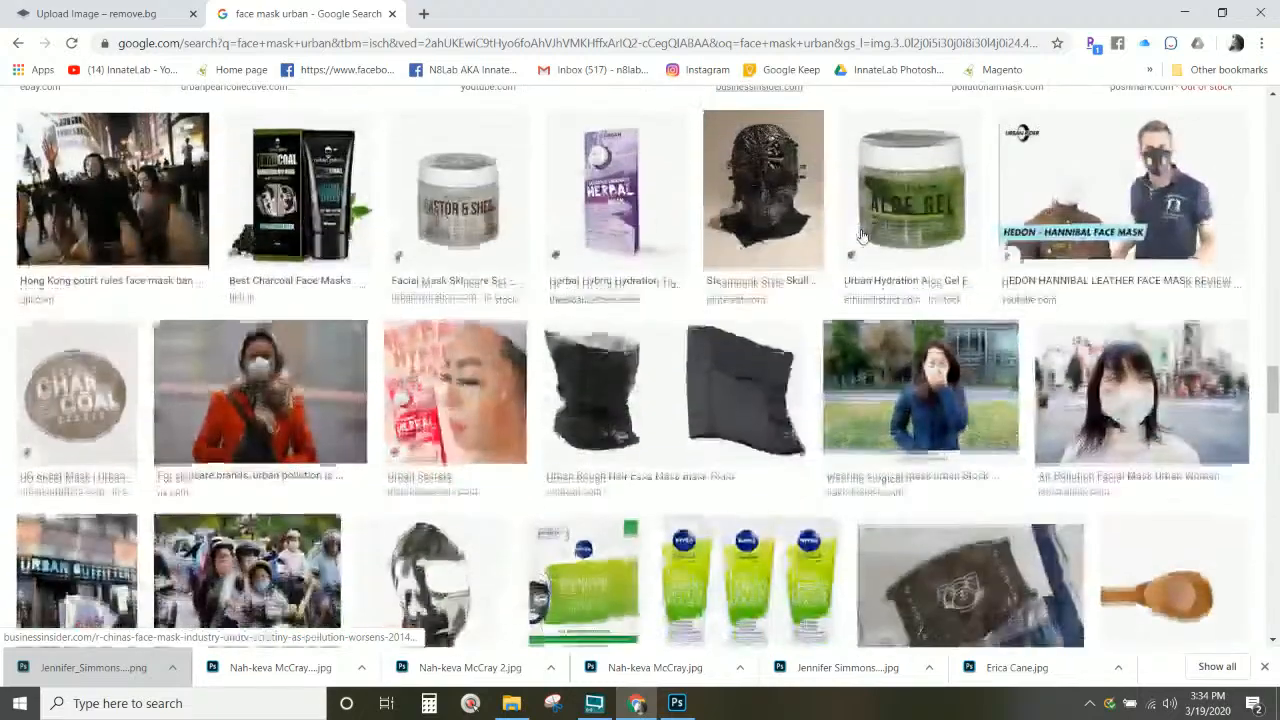
Step: Enter 'camo blue red' in the address bar as a new search
click(456, 42)
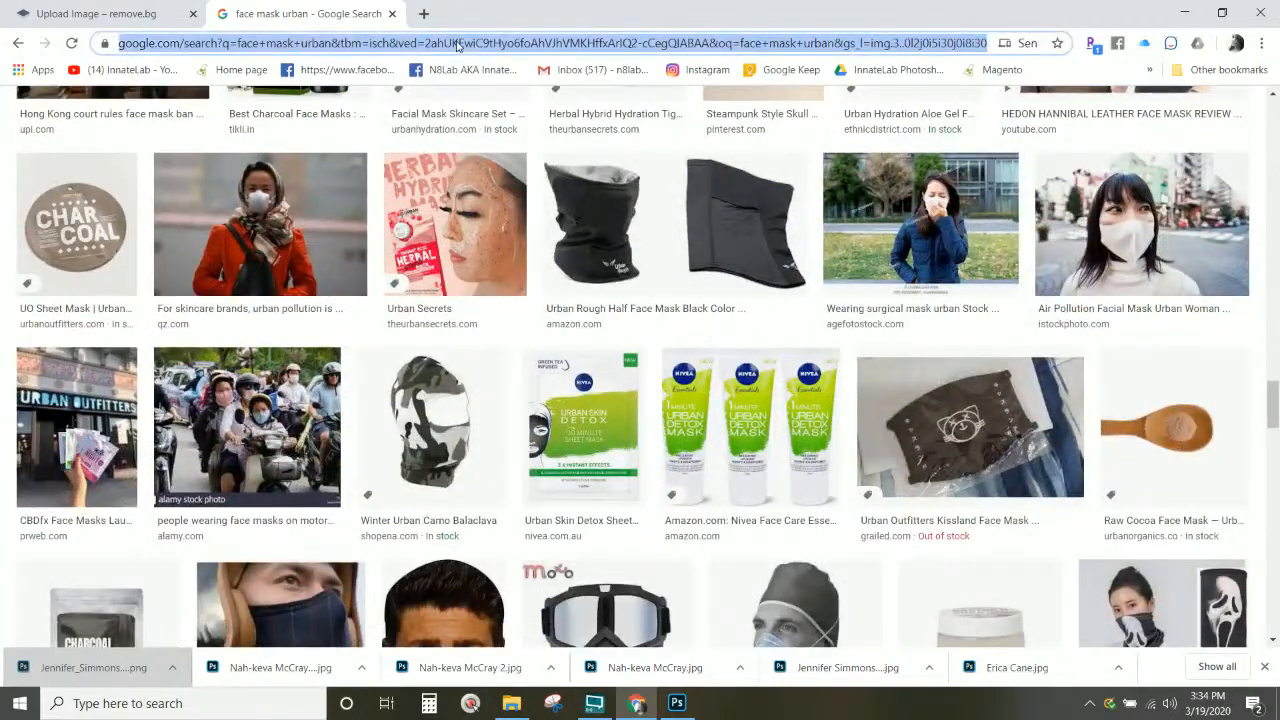
scroll(826, 163, down, 5)
text(ca)
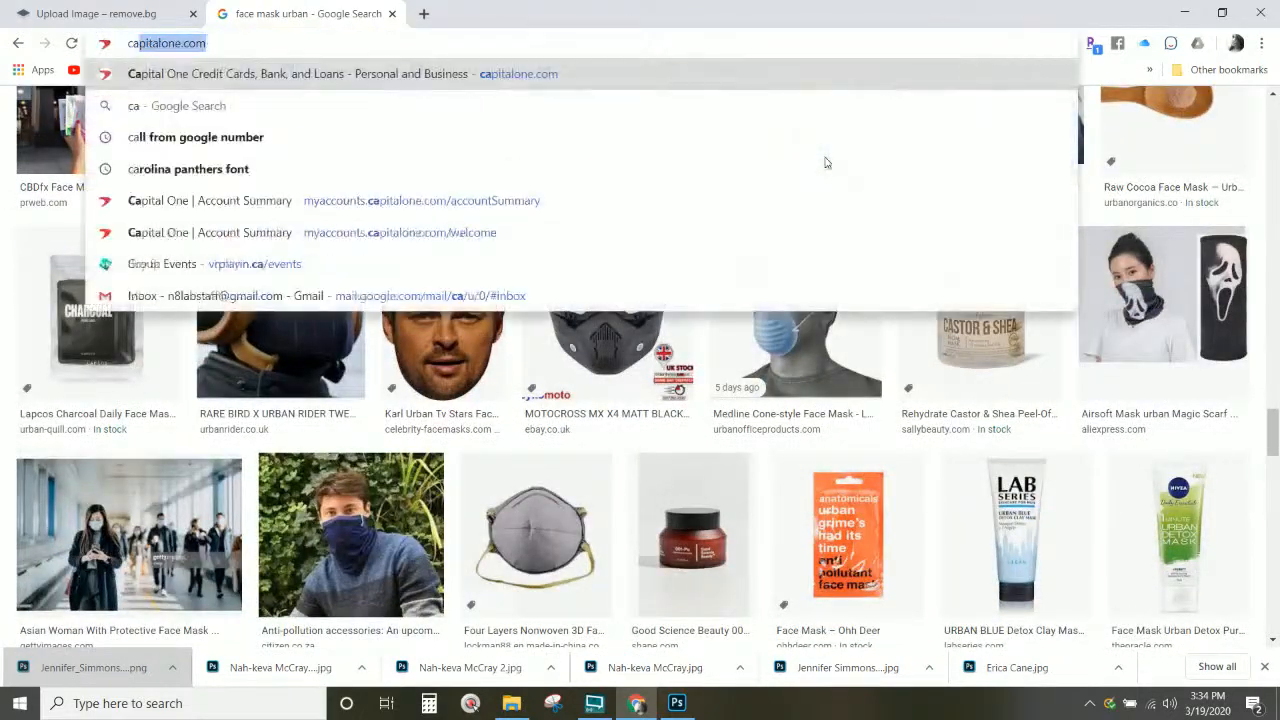
text(mo blue red)
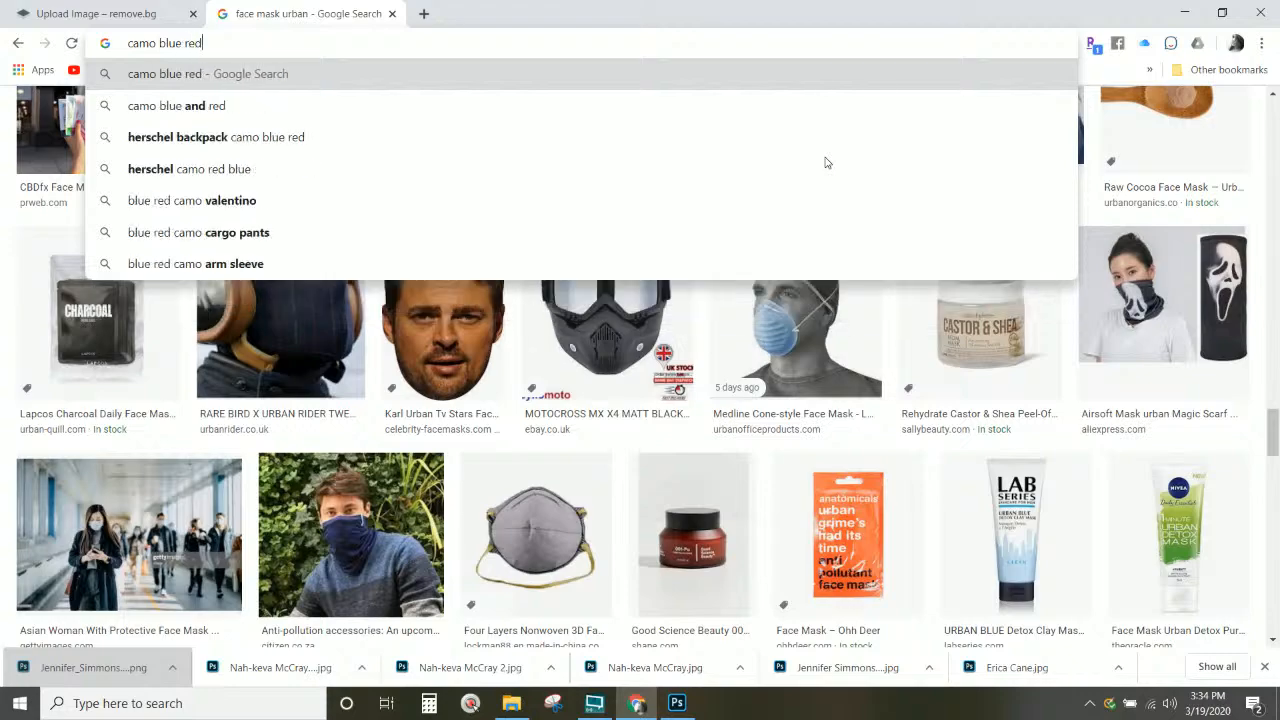
Step: Search 'camo blue red' in Google Images and preview the Digital Patriot Camo picture
key(Return)
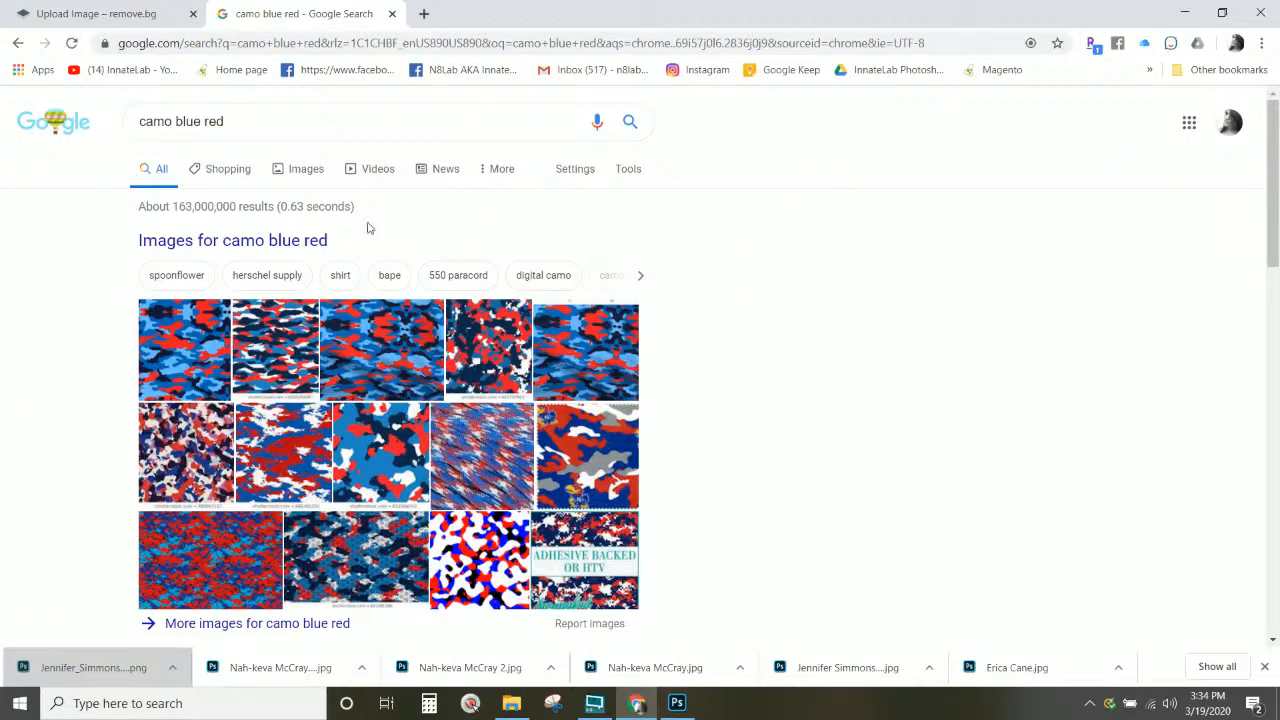
click(285, 169)
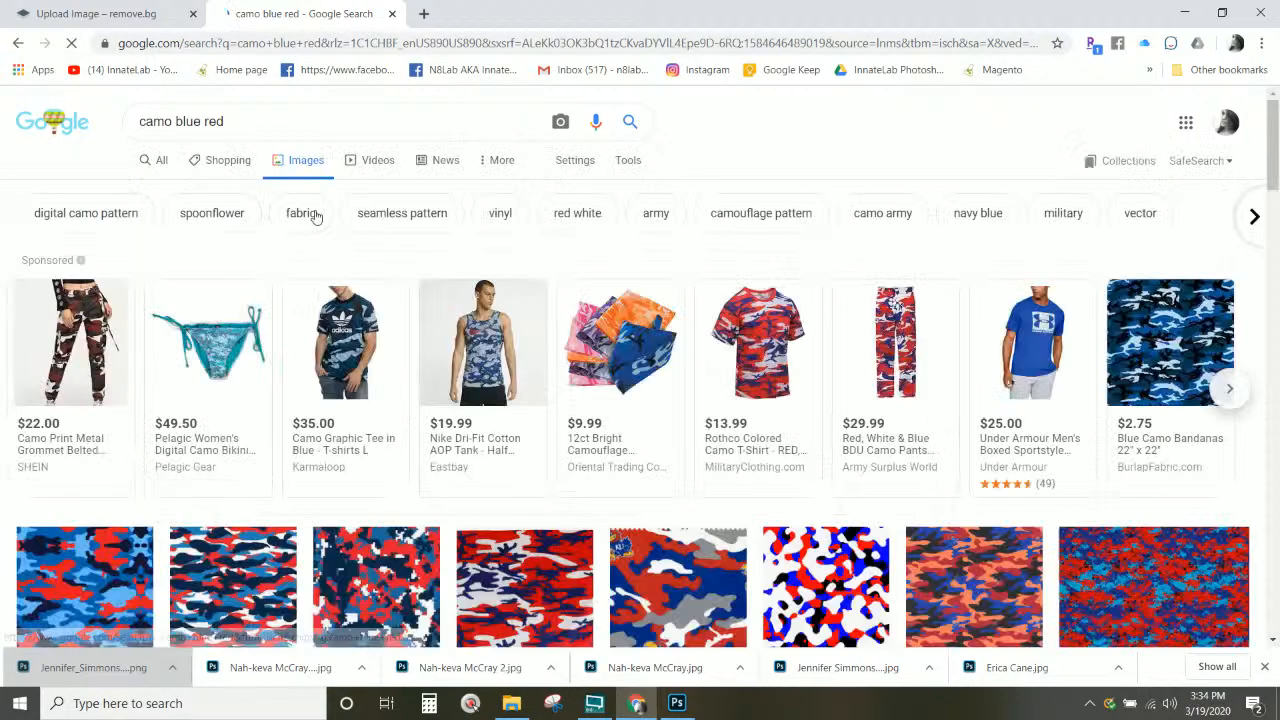
scroll(344, 278, down, 3)
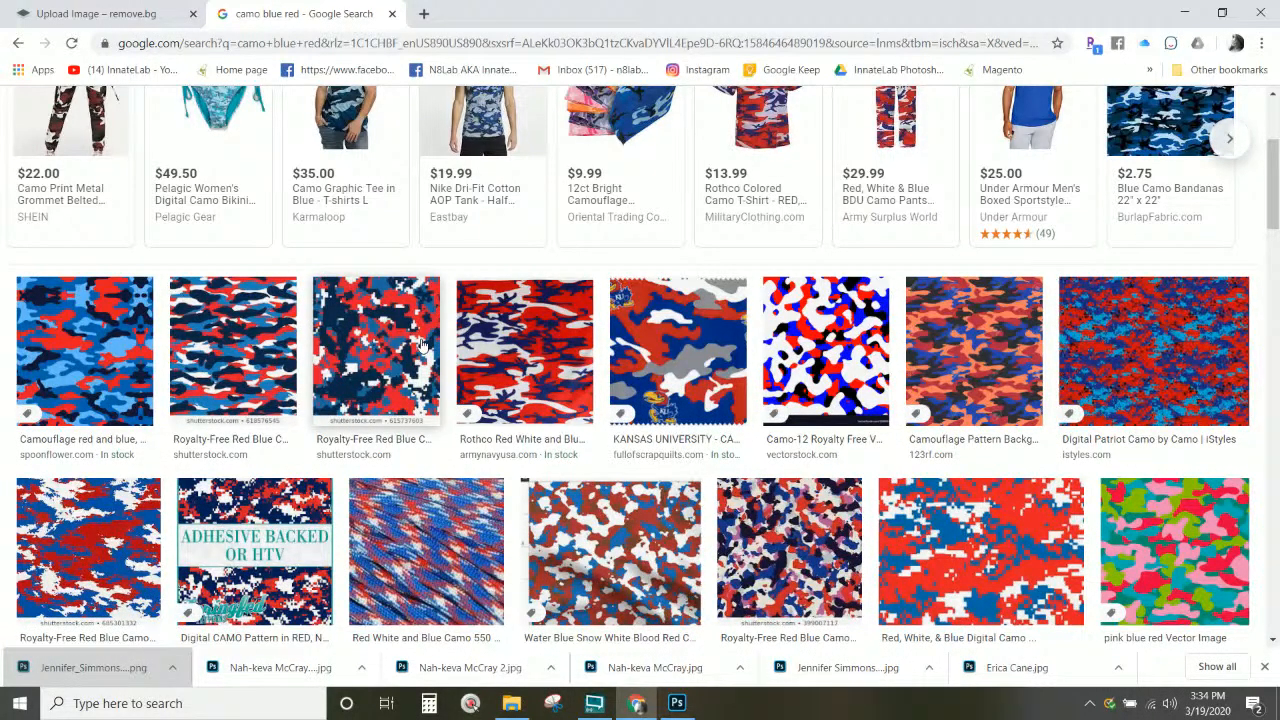
click(1156, 324)
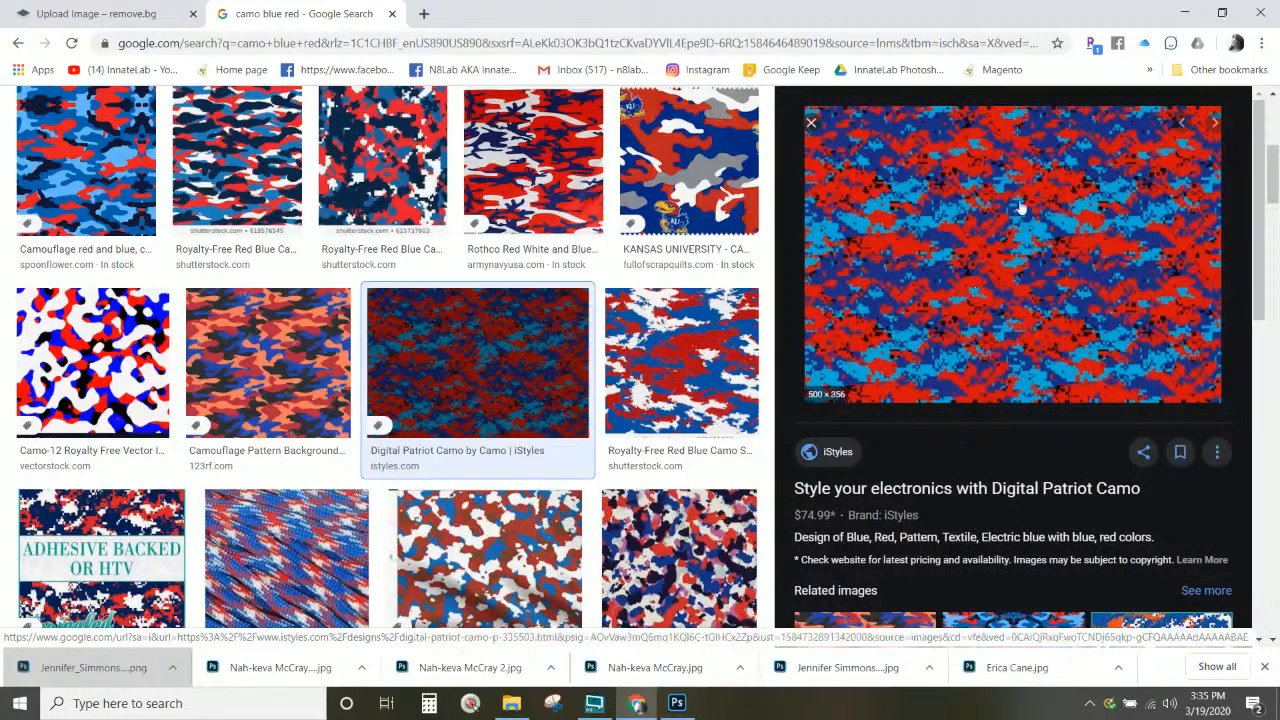
Step: Open the full-size Digital Patriot Camo image in its own tab
right_click(998, 240)
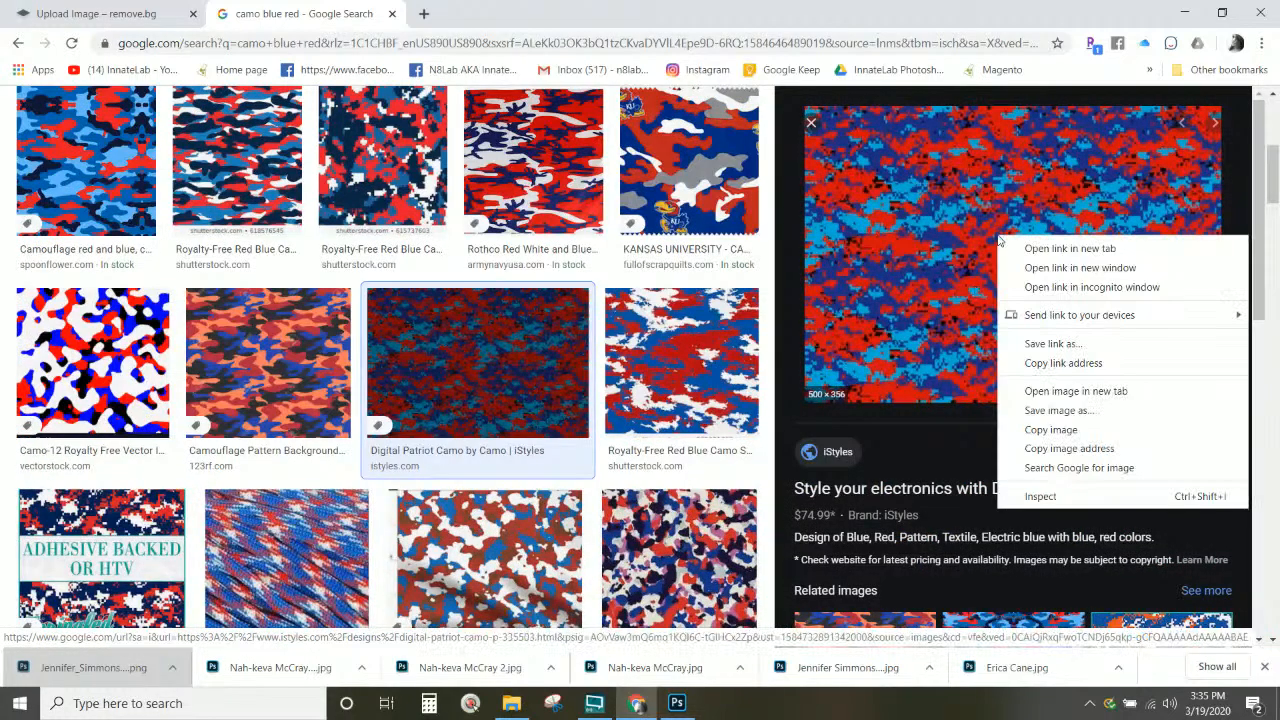
click(1075, 391)
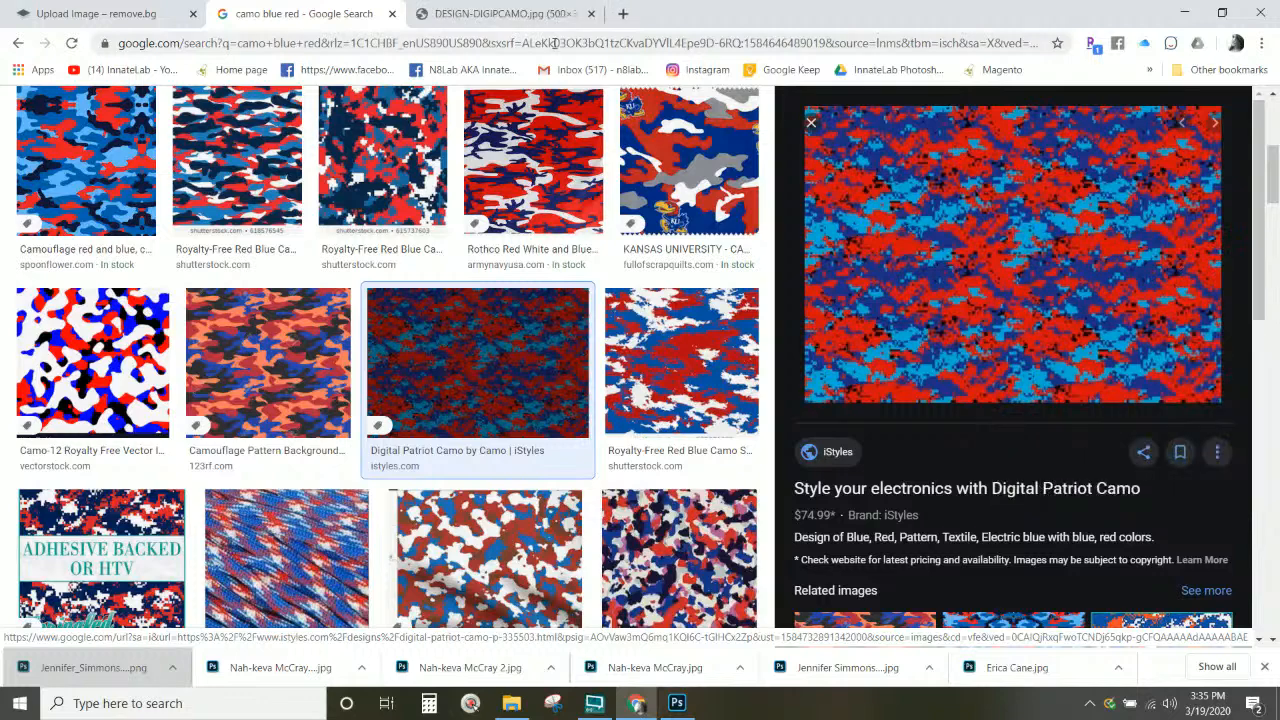
click(545, 16)
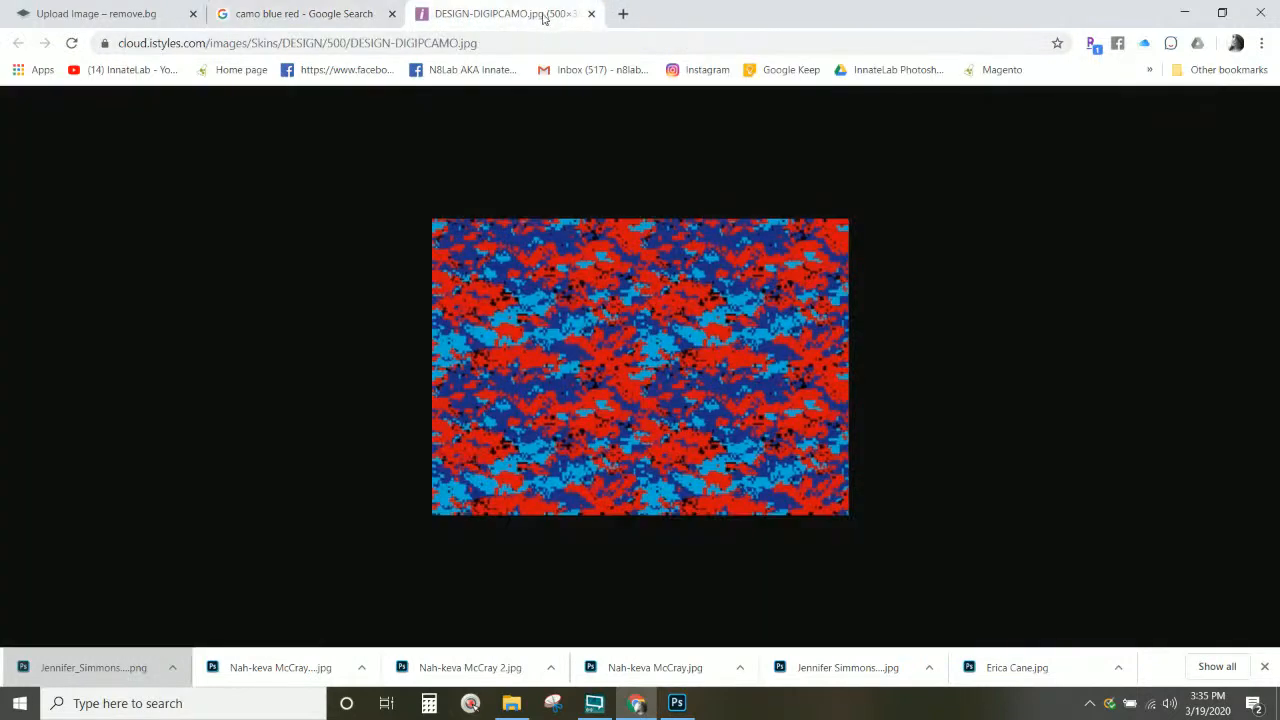
click(347, 14)
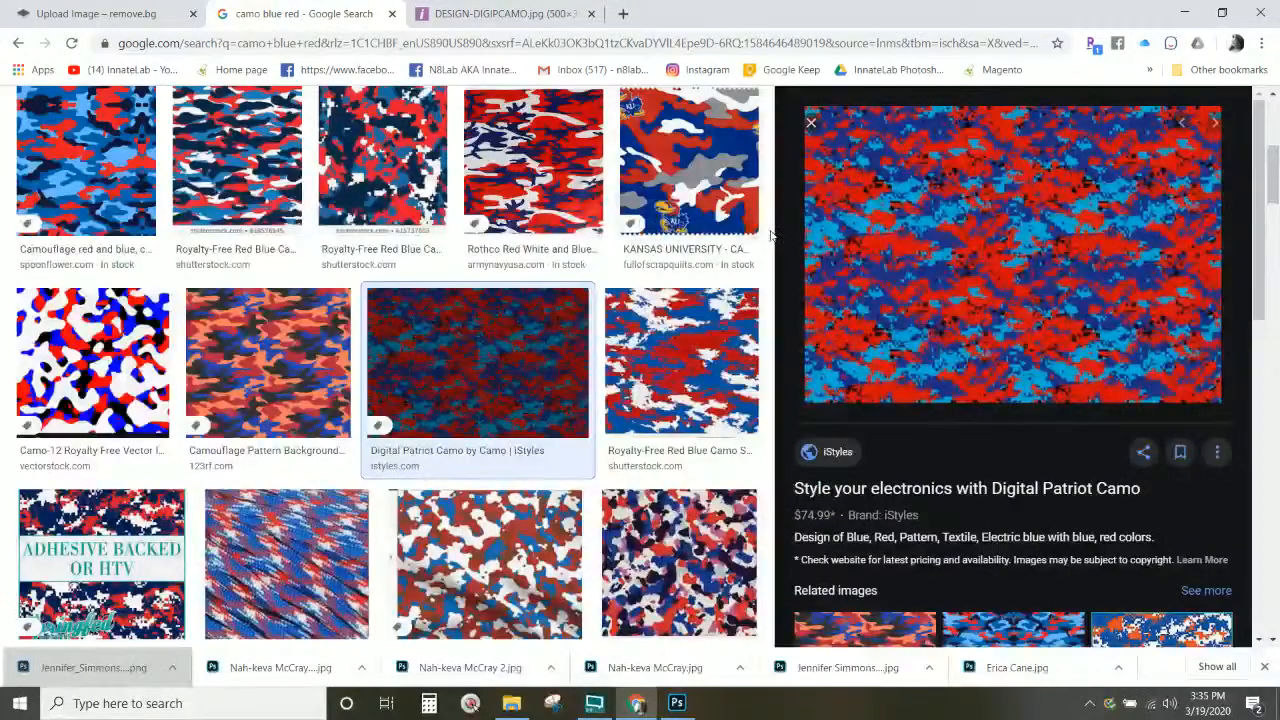
click(532, 14)
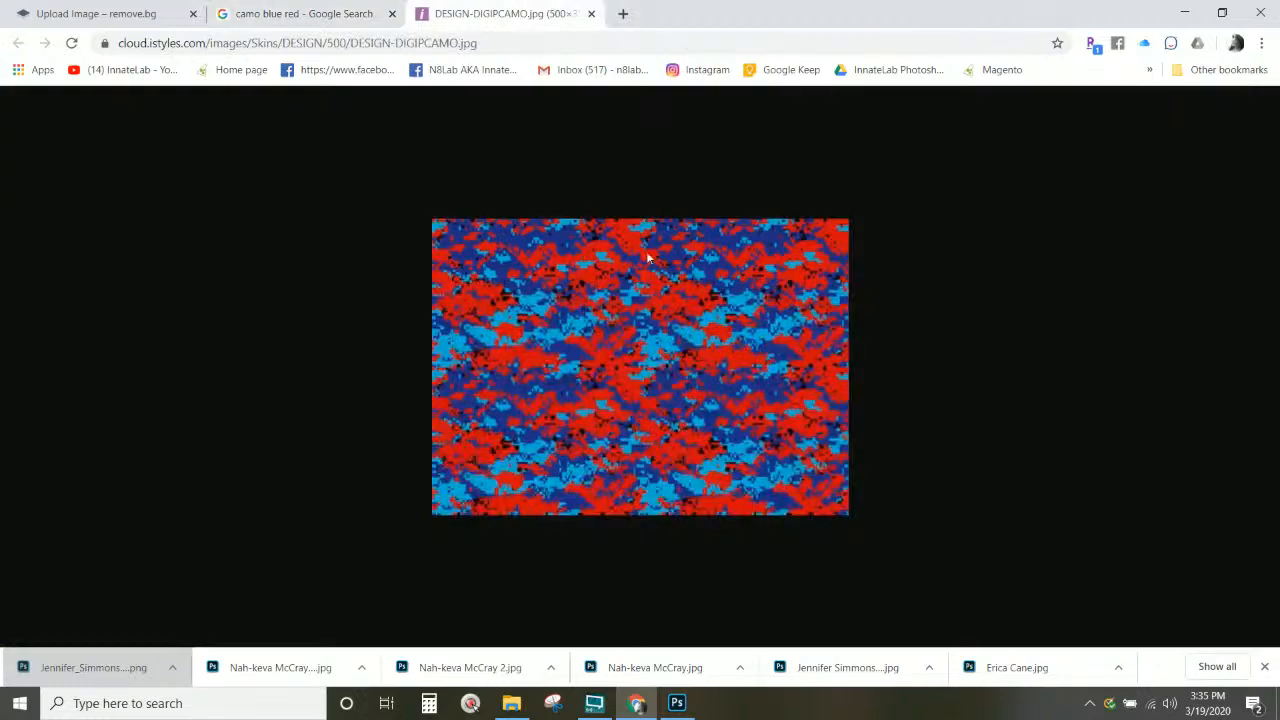
click(366, 17)
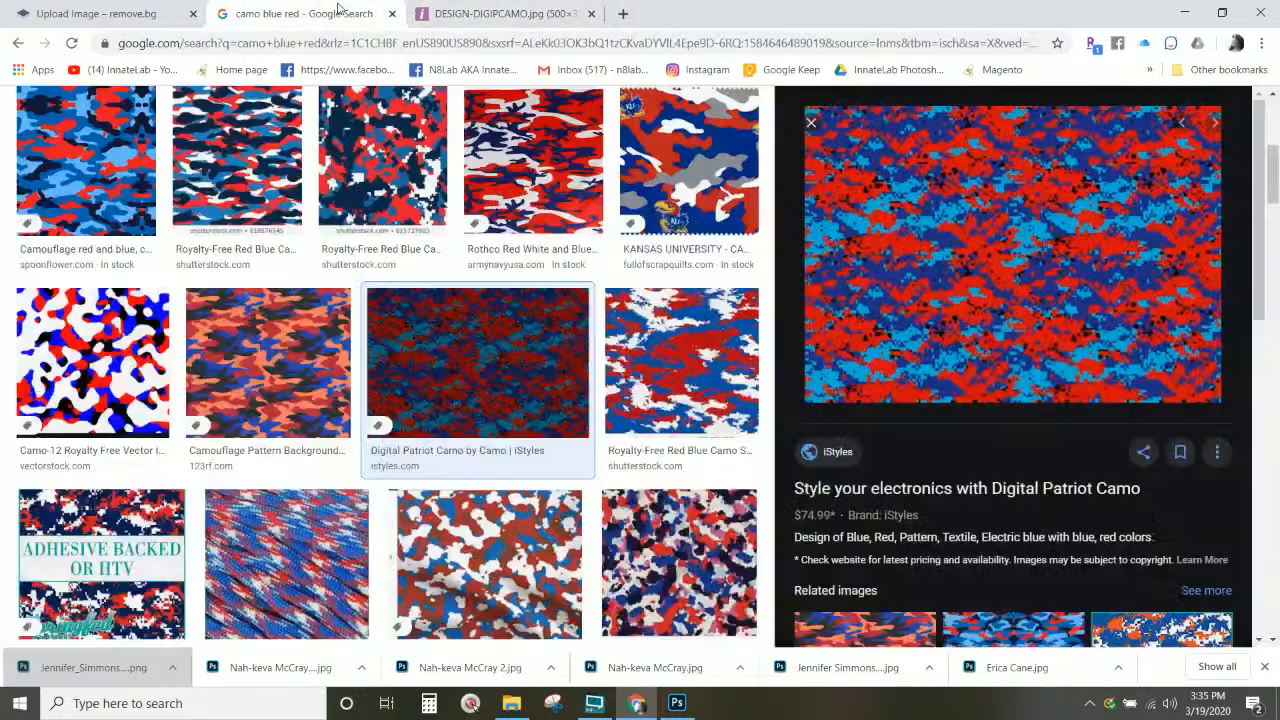
click(500, 14)
Step: Save the full-size camo image to disk as DESIGN-DIGIPCAMO.jpg
right_click(672, 338)
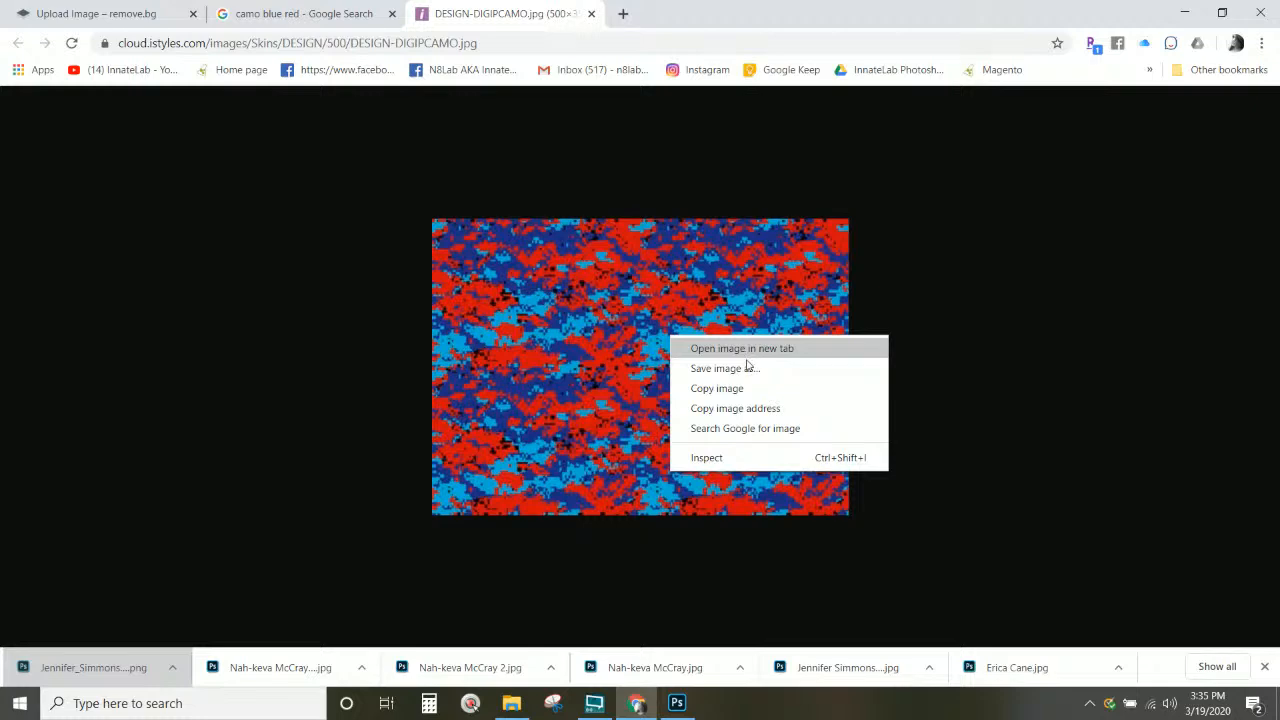
click(747, 368)
key(Return)
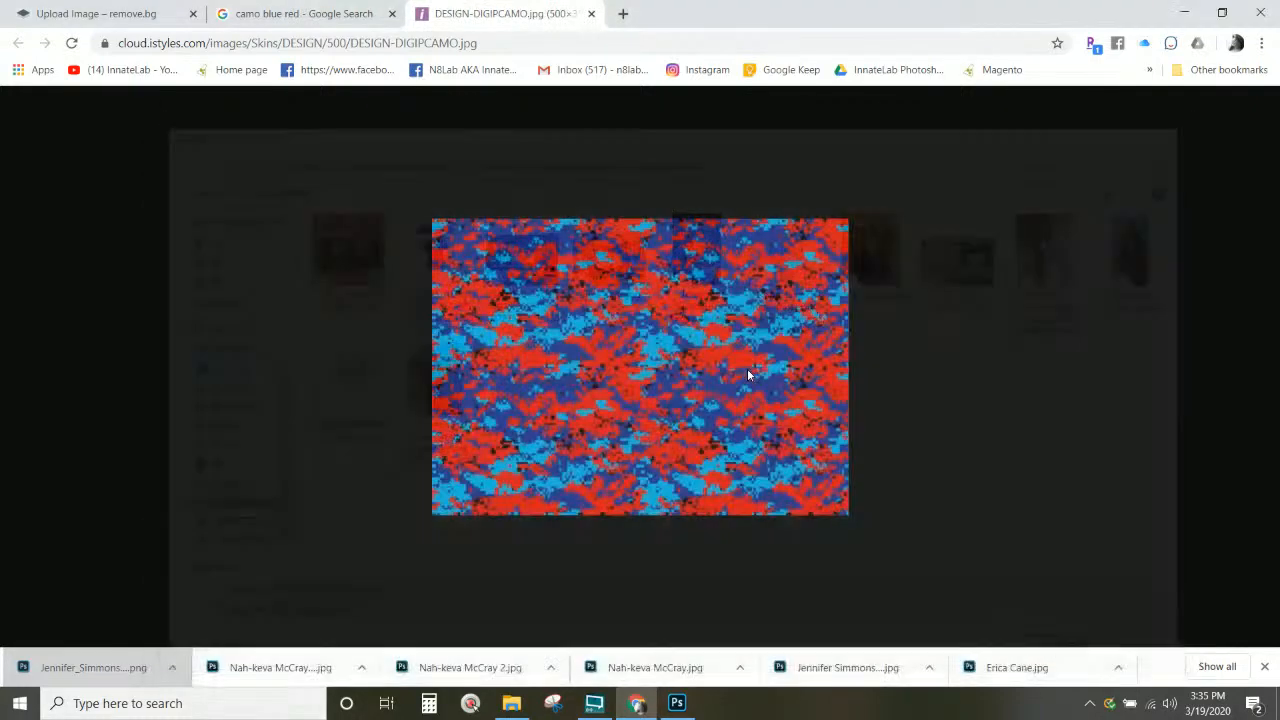
drag(80, 669, 400, 398)
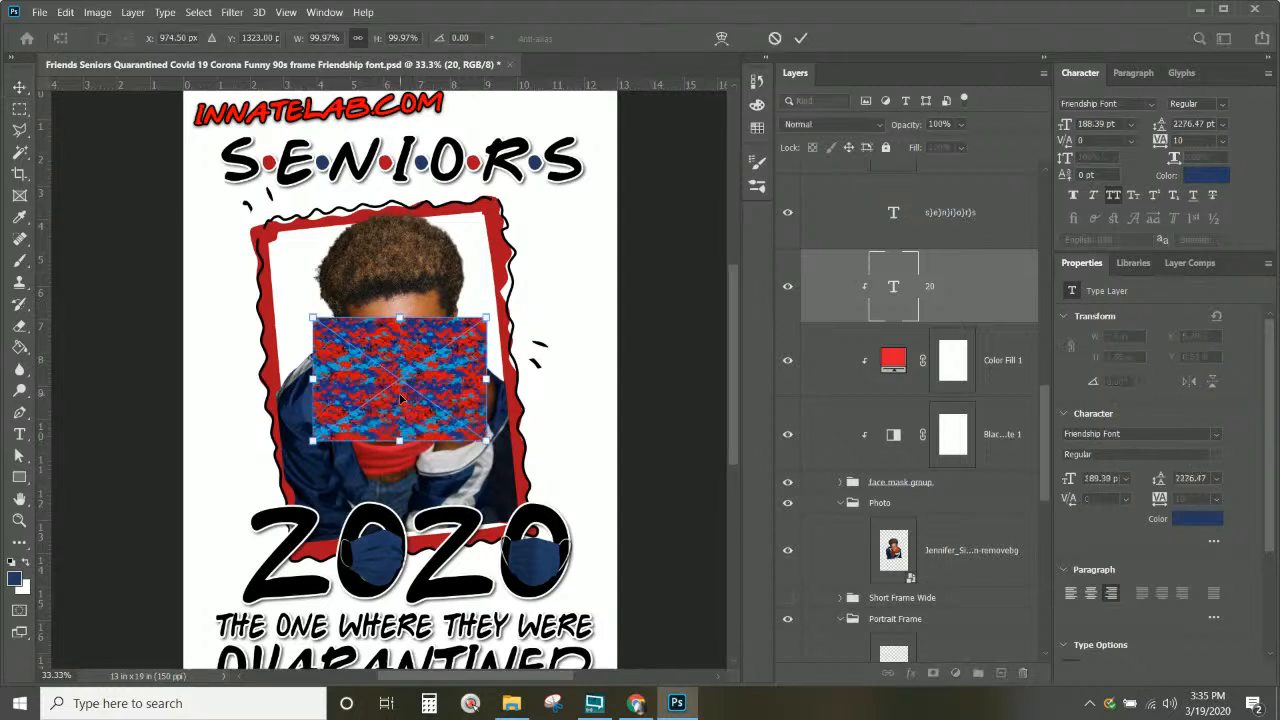
key(Return)
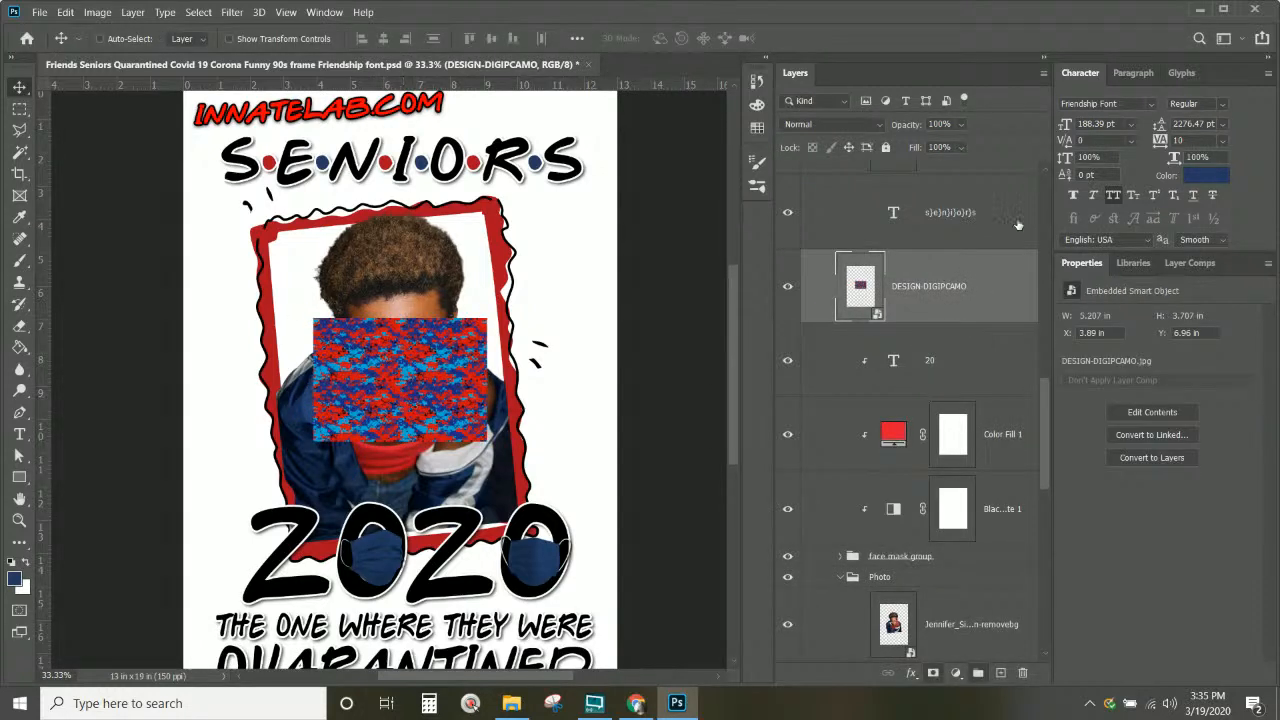
drag(966, 278, 968, 400)
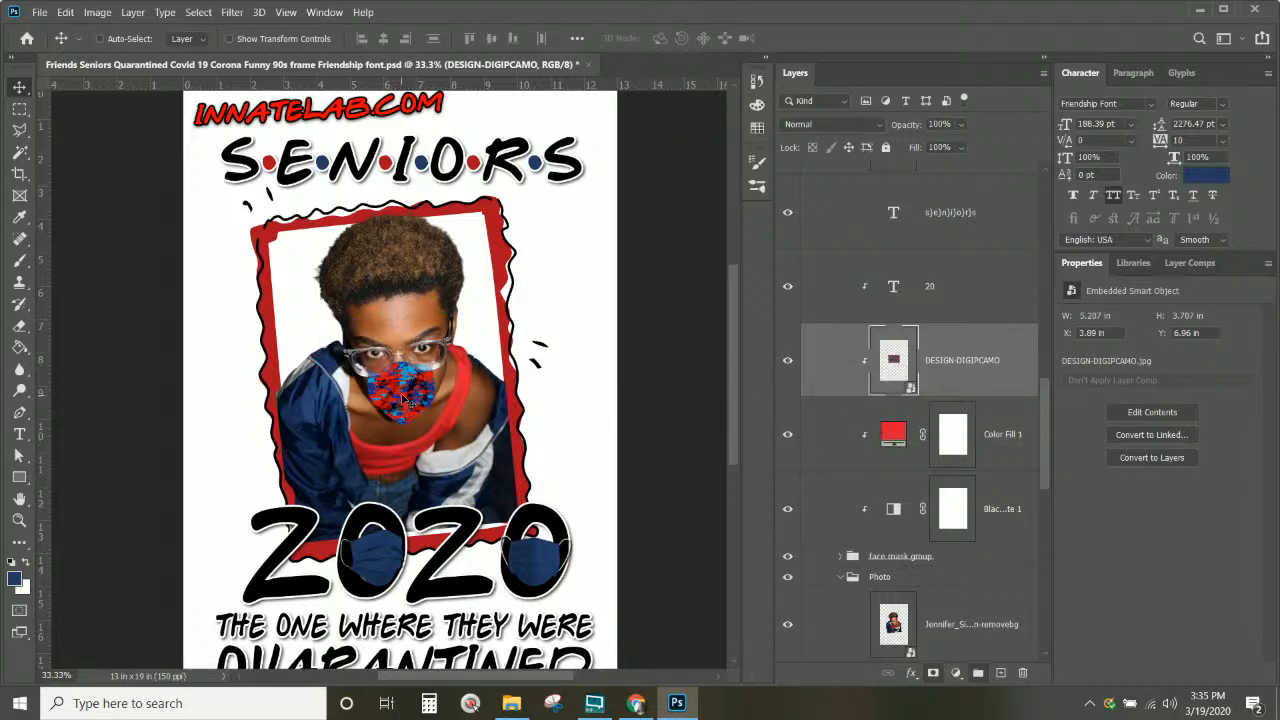
scroll(855, 550, down, 2)
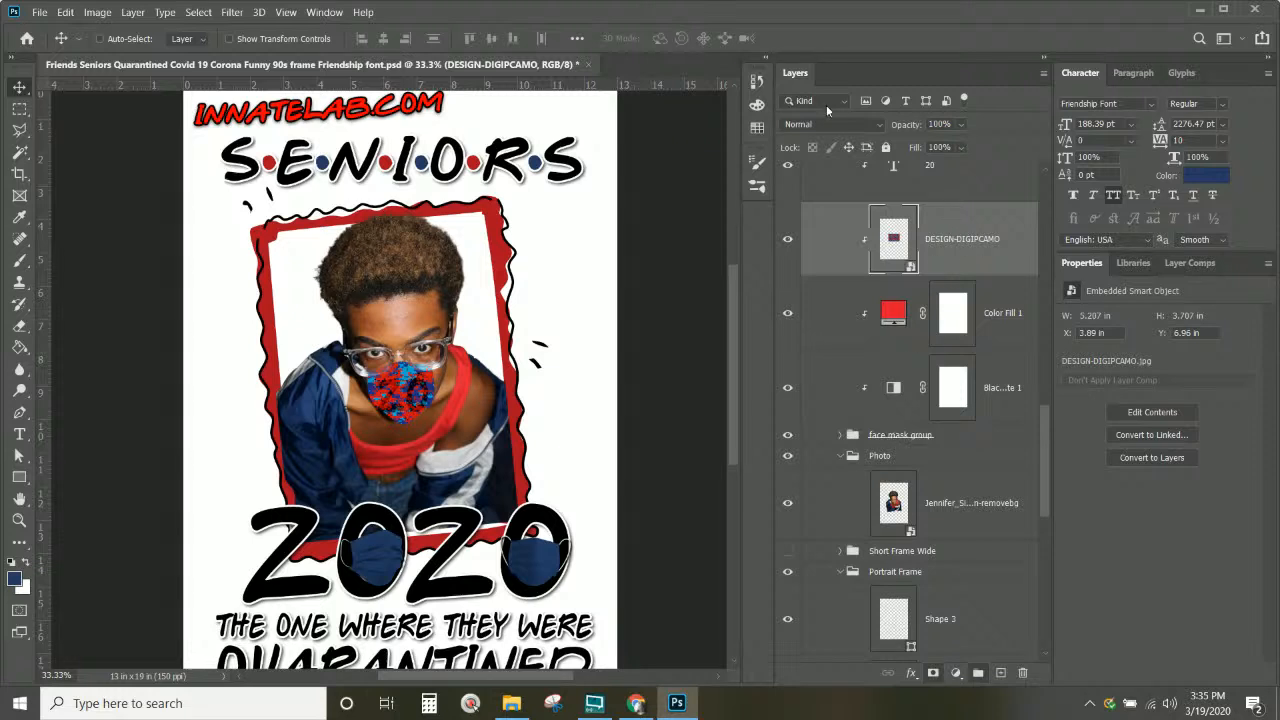
scroll(835, 128, up, 2)
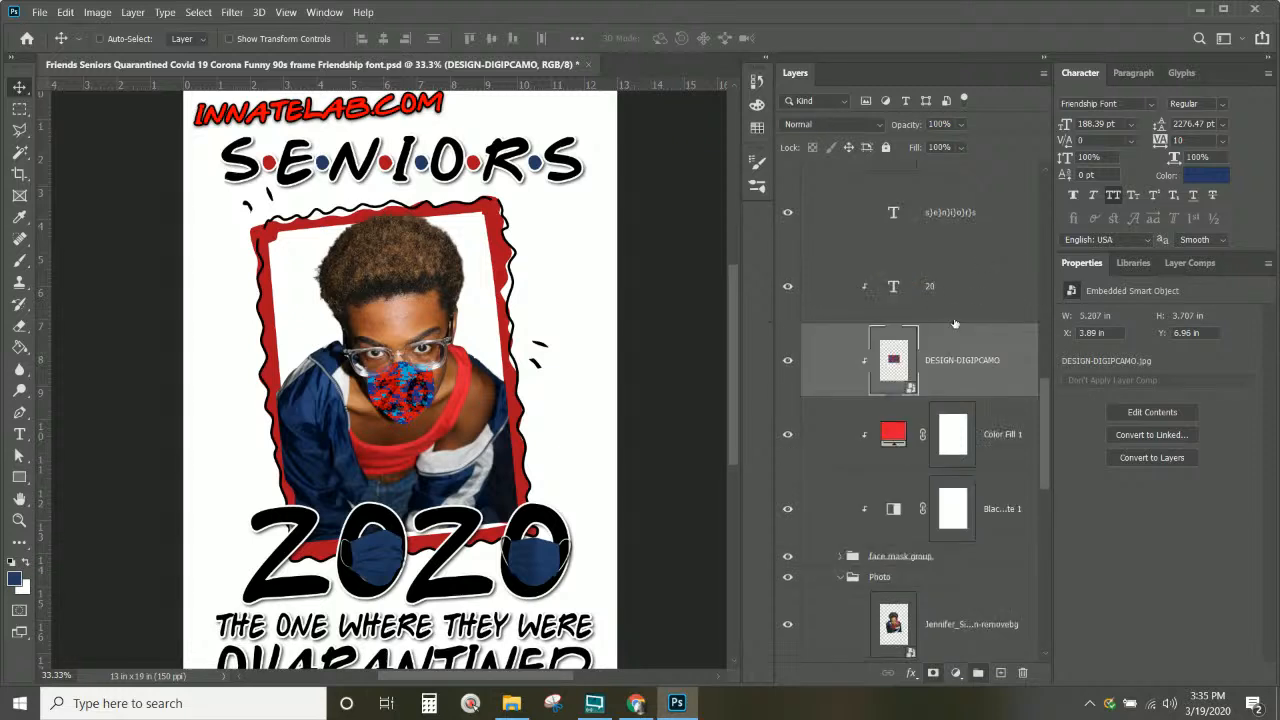
Step: Set DESIGN-DIGIPCAMO to Darken, zoom to 100%, and hide the red Color Fill 1
click(841, 128)
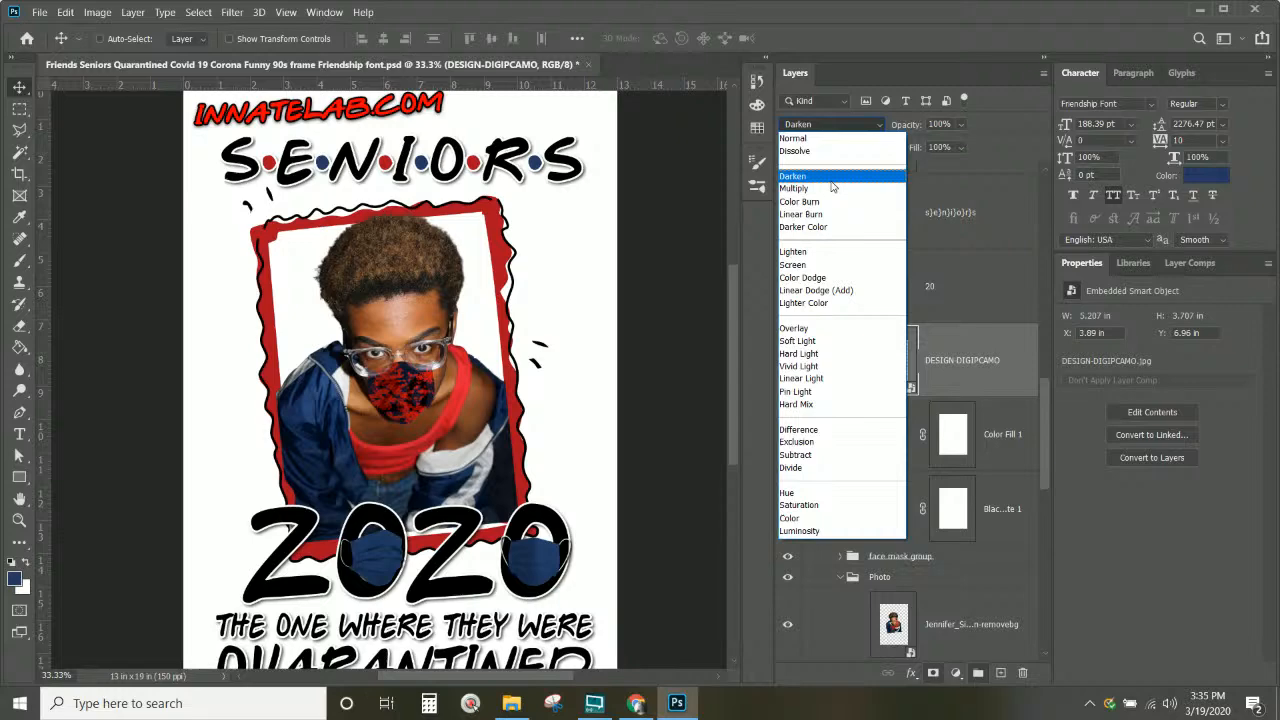
click(831, 183)
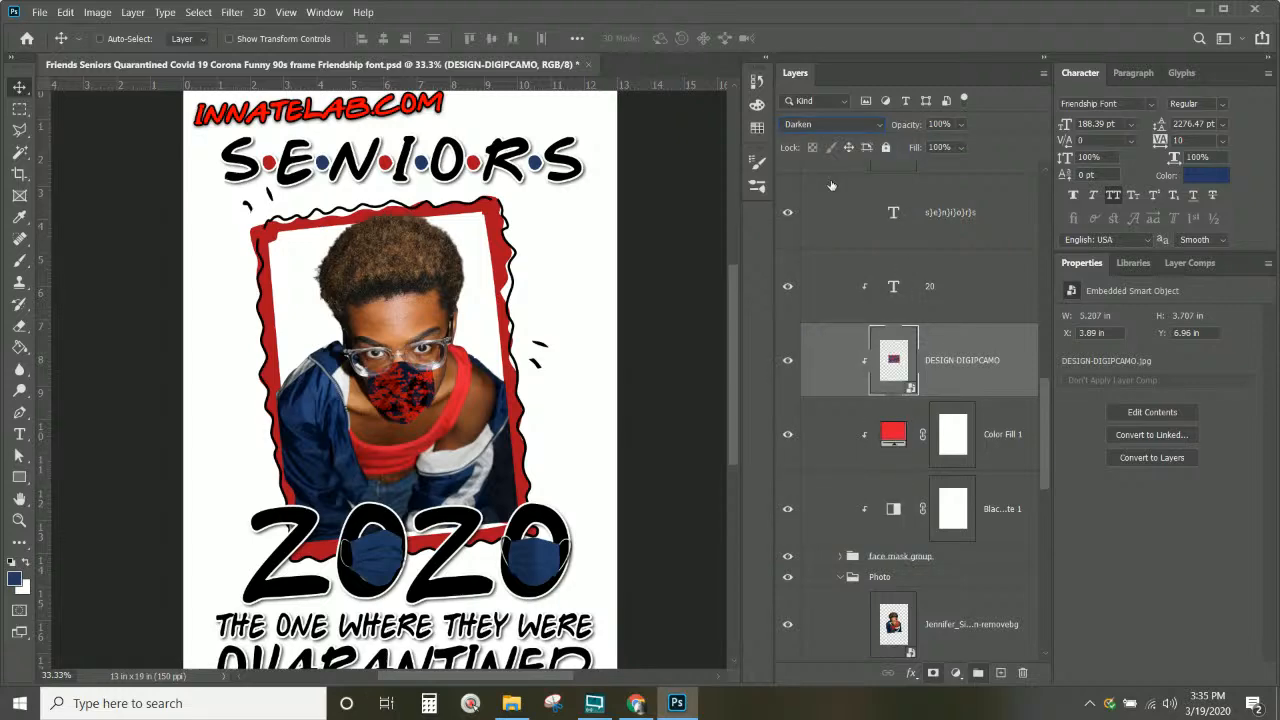
key(ctrl+plus)
key(ctrl+plus)
key(ctrl+plus)
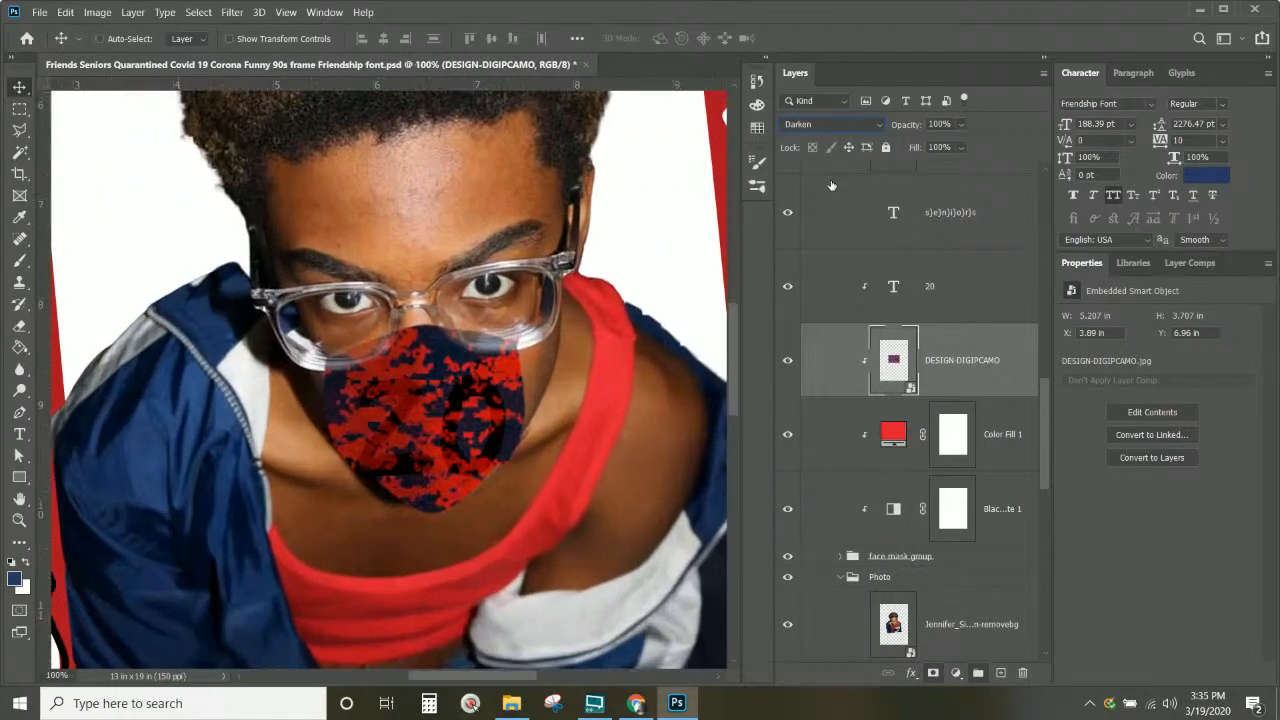
click(788, 436)
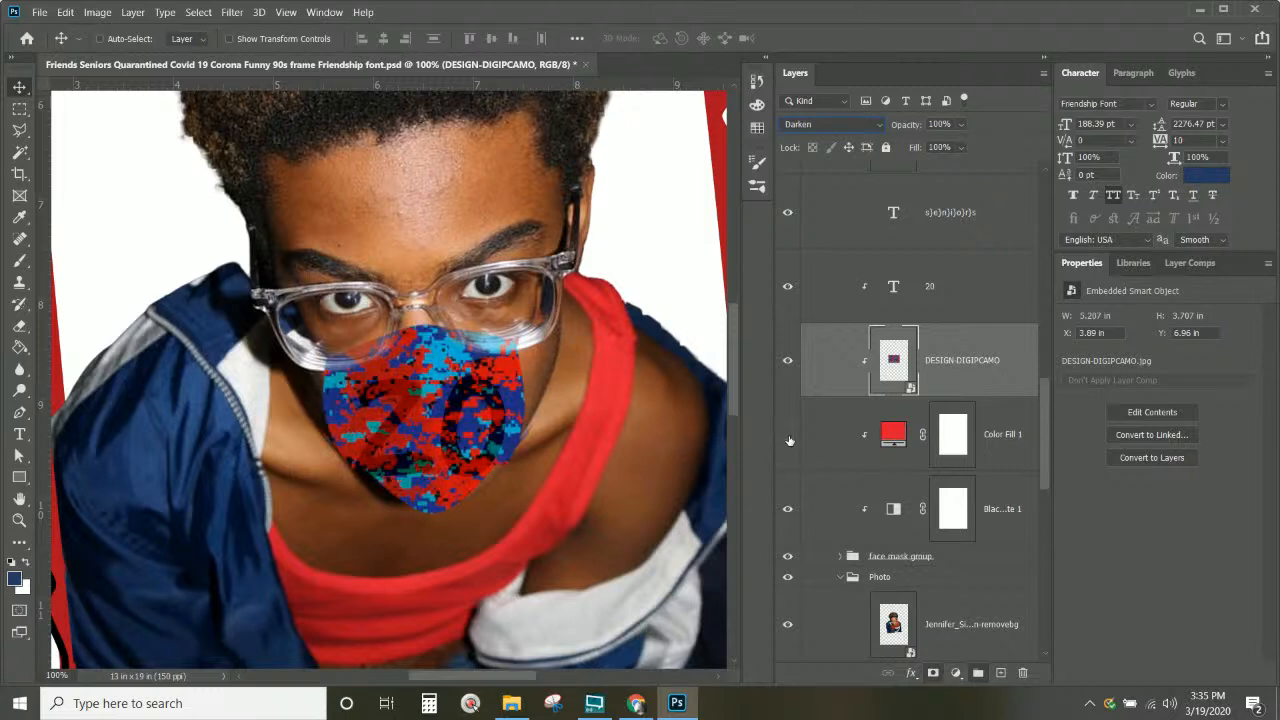
click(788, 436)
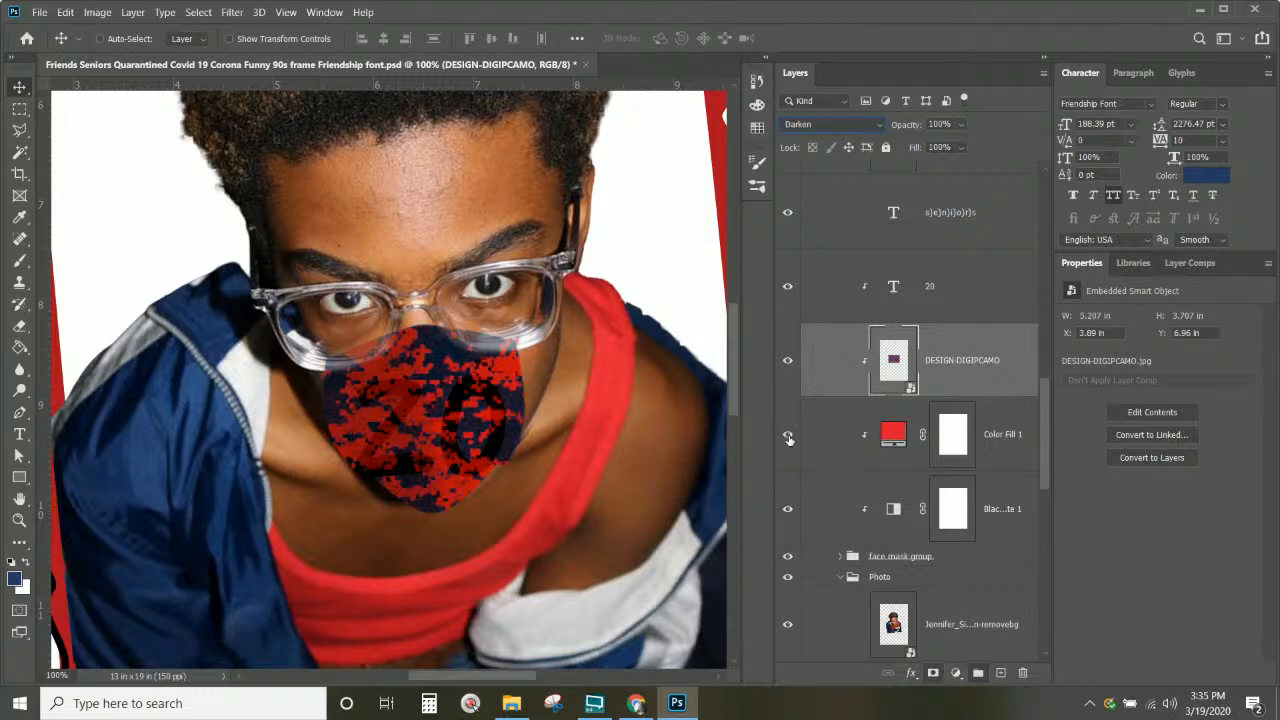
click(789, 437)
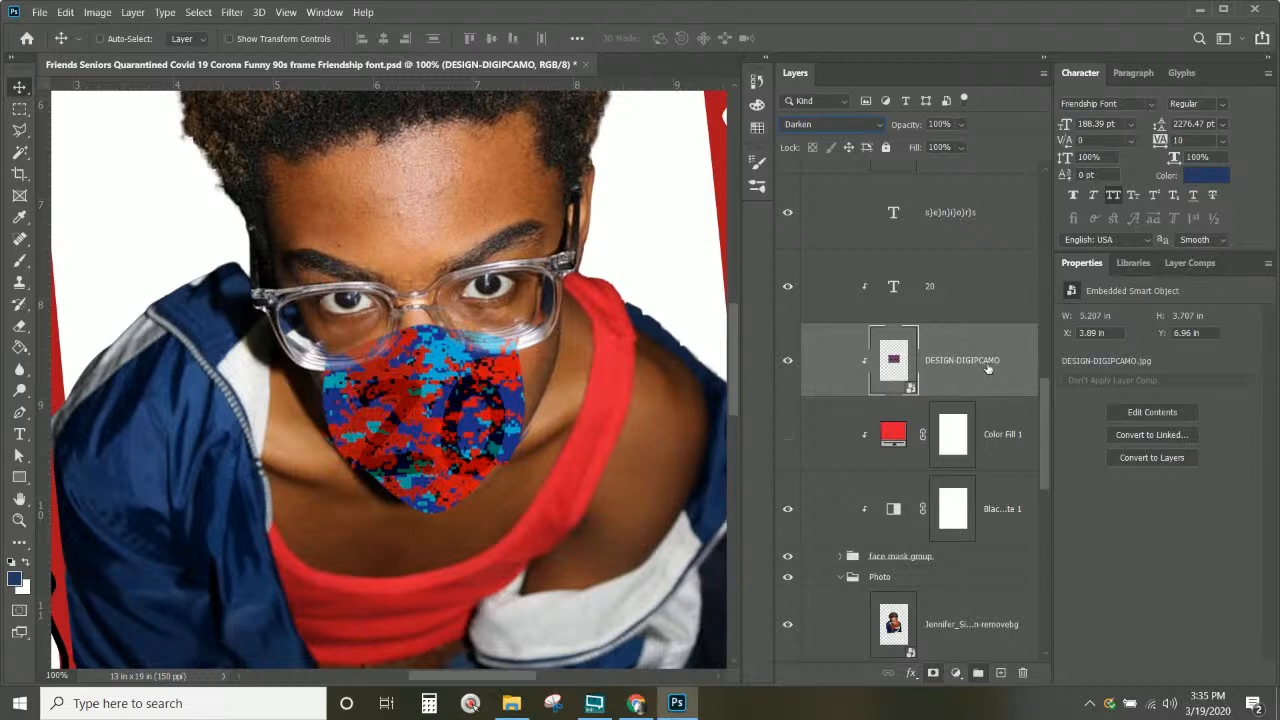
Step: Compare blend modes on the camo layer and settle on Multiply
click(837, 125)
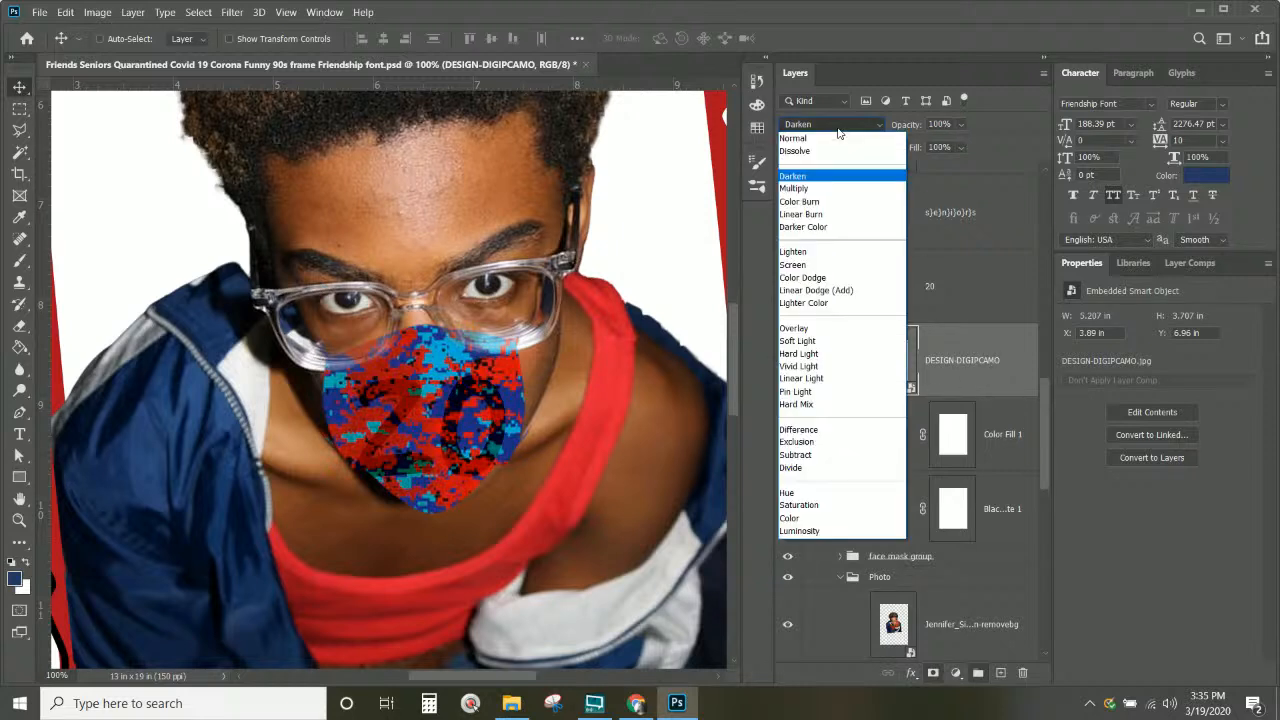
click(818, 189)
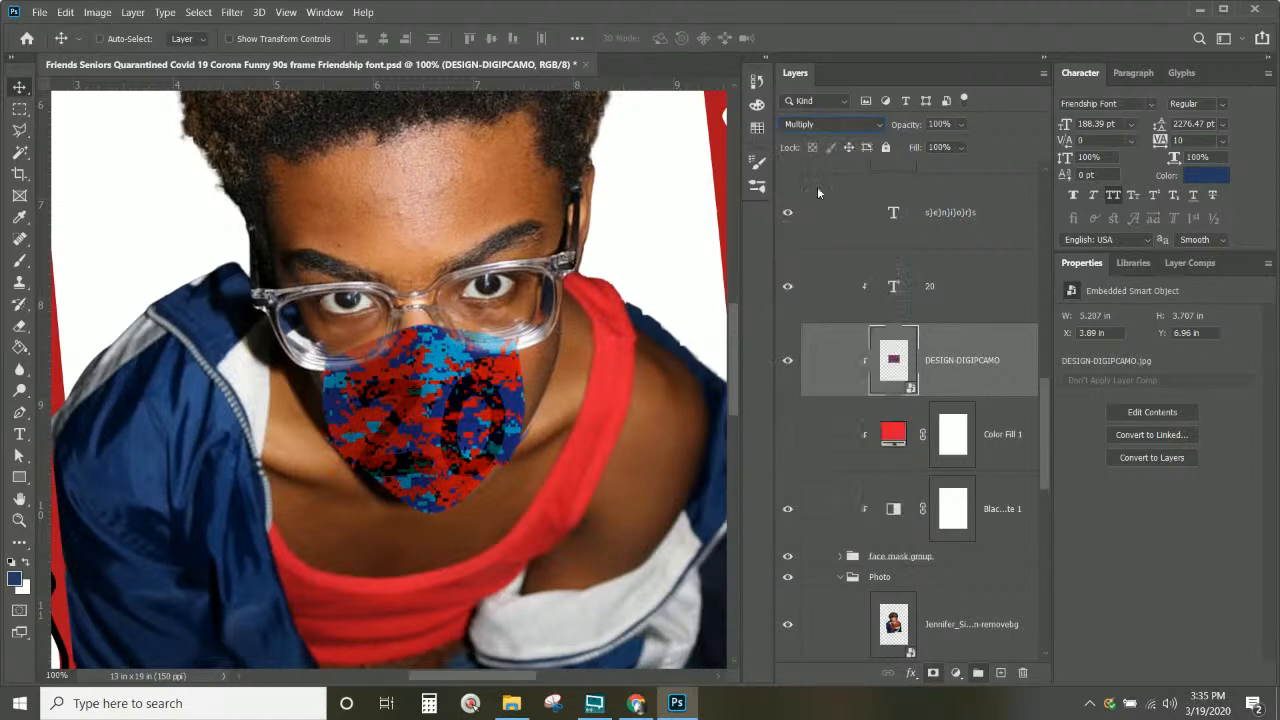
key(Down)
key(Down)
key(Down)
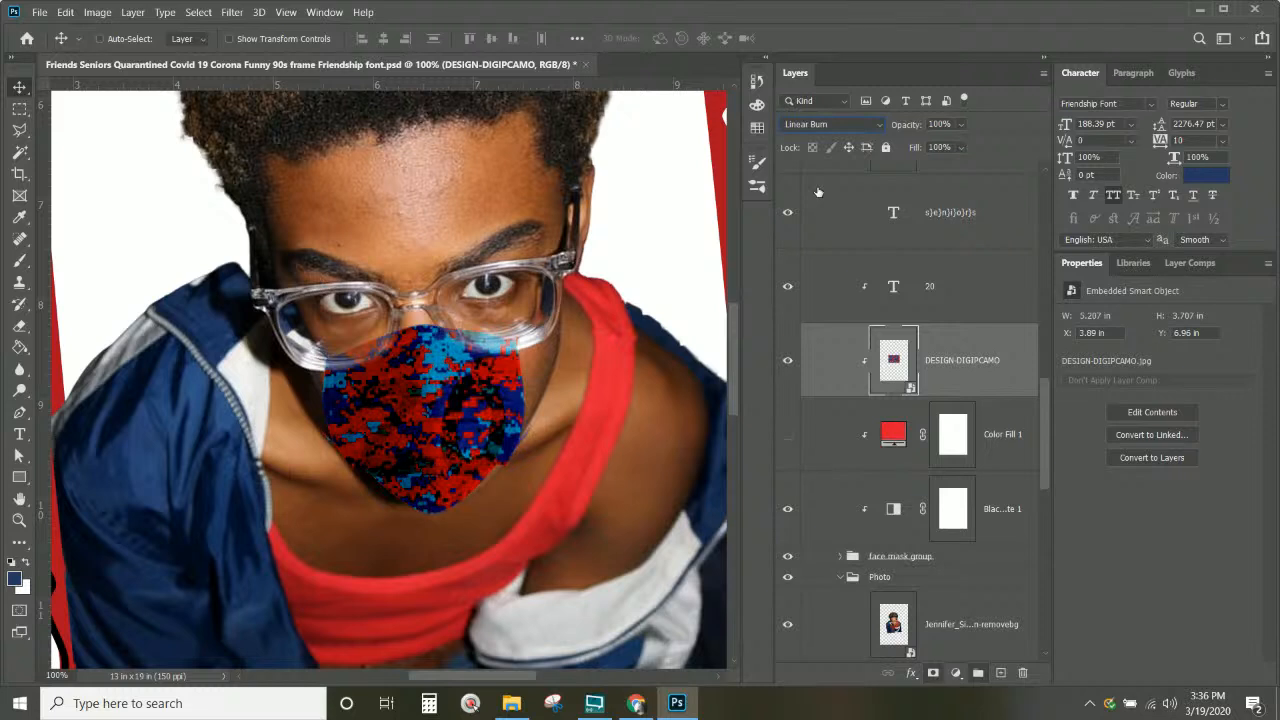
key(Down)
key(Down)
key(Down)
key(Down)
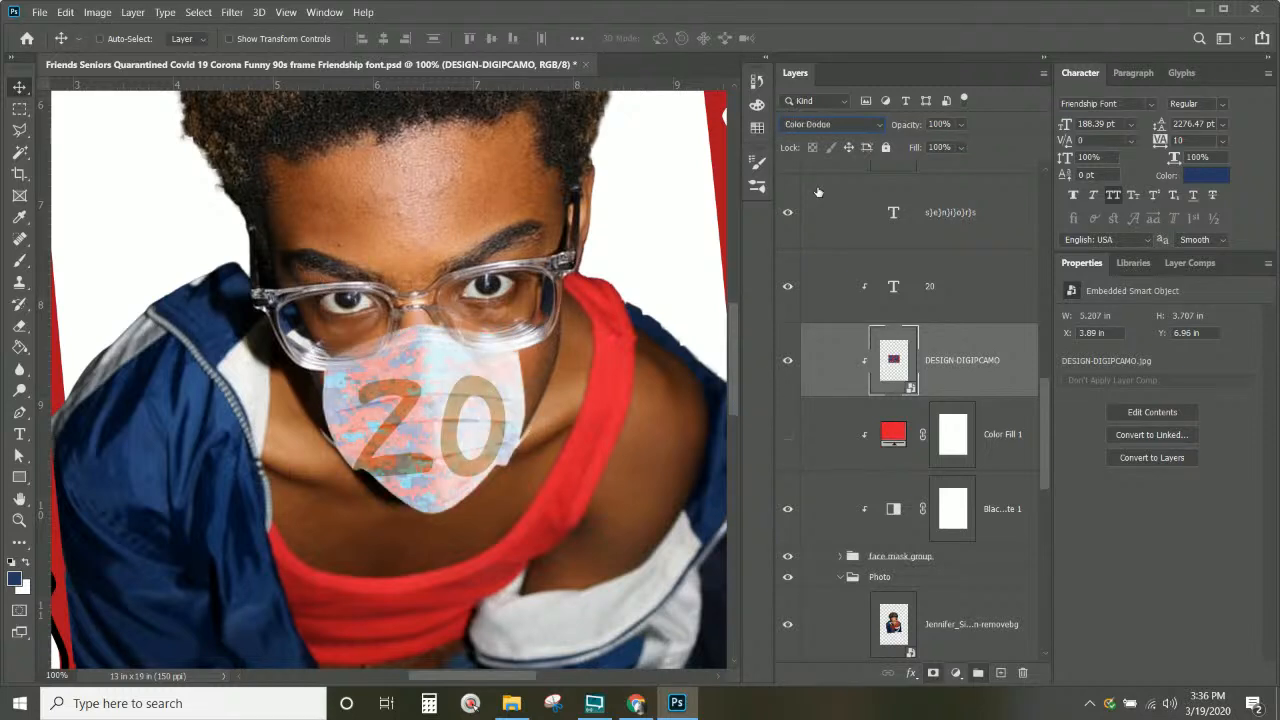
key(Down)
key(Down)
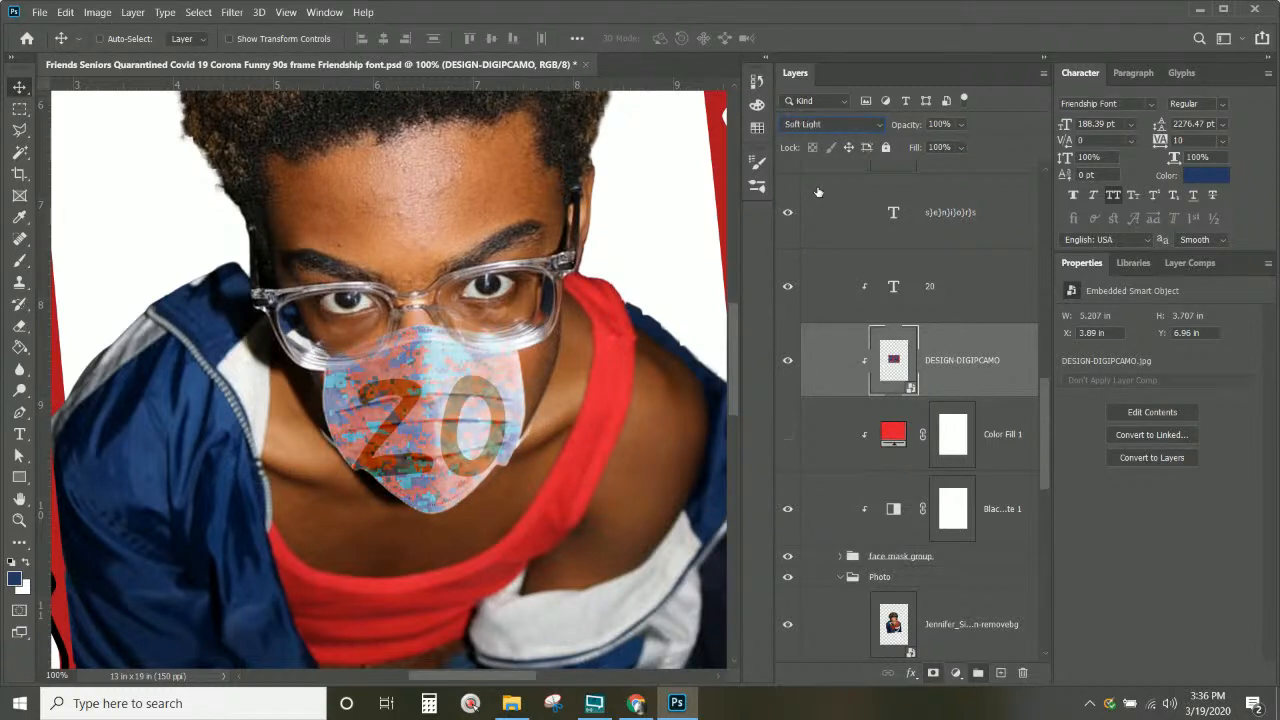
key(Down)
key(Down)
key(Down)
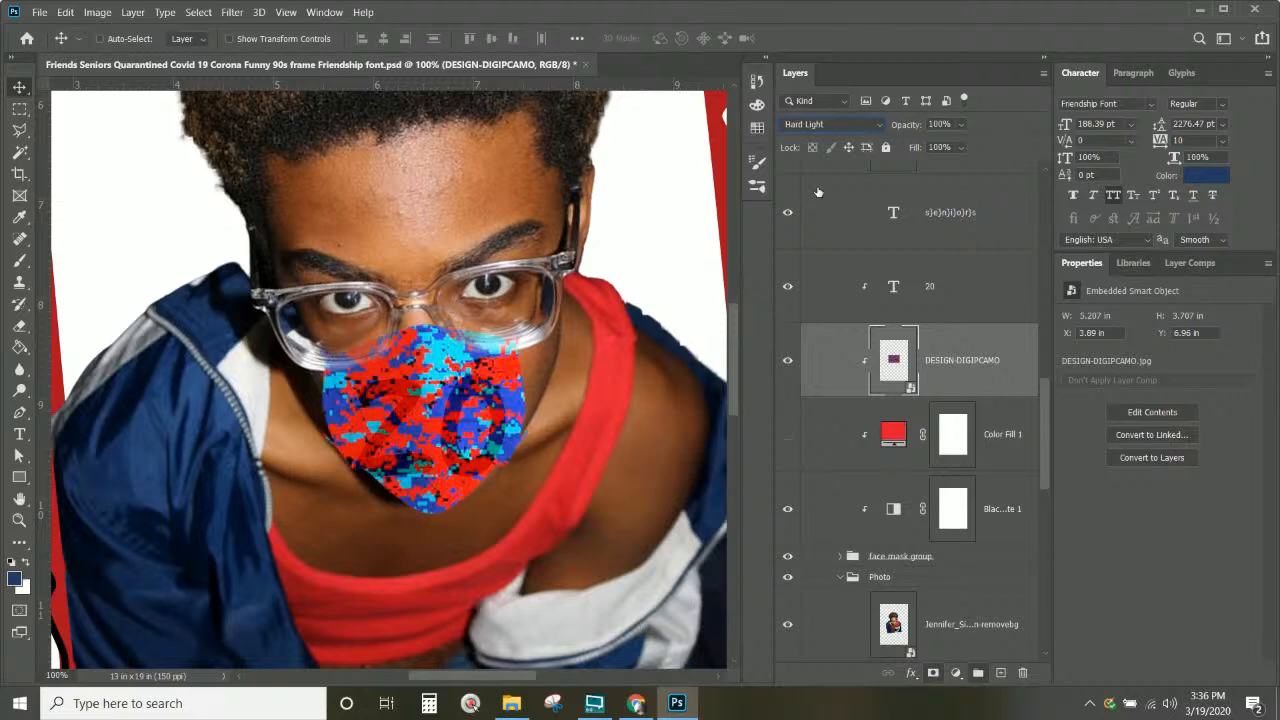
key(Down)
key(Down)
key(Down)
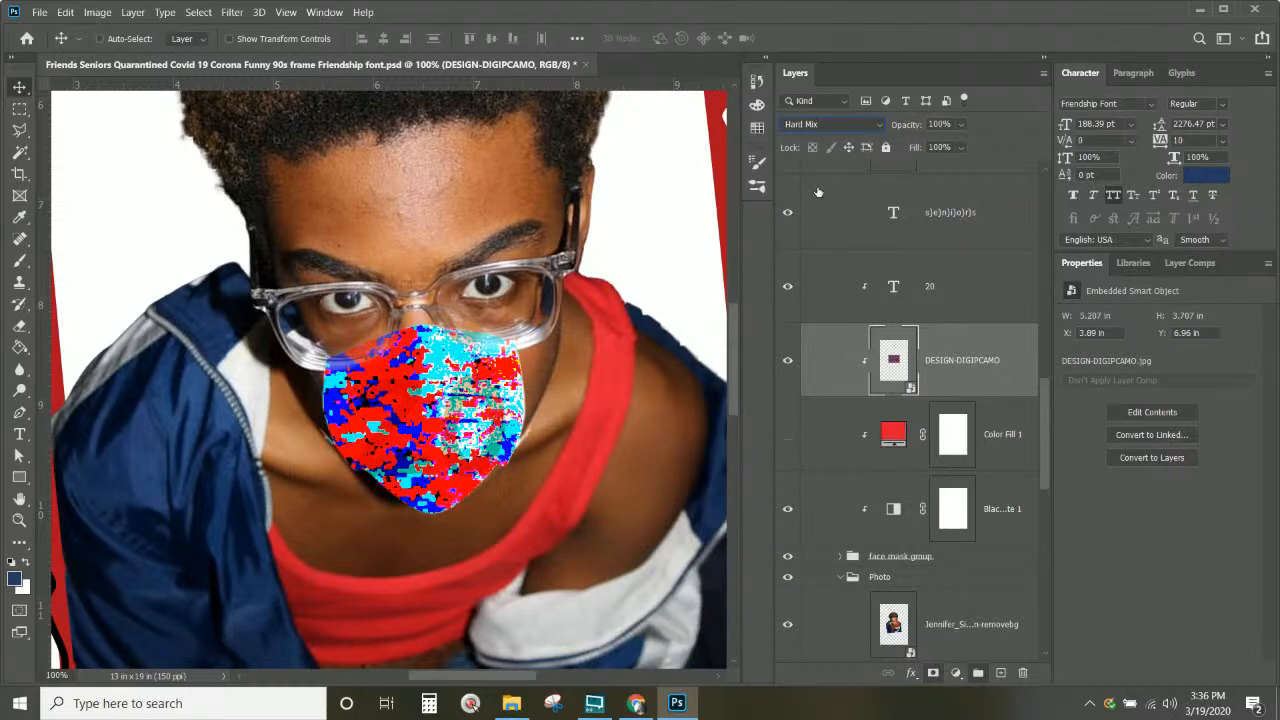
key(Up)
key(Up)
key(Up)
key(Up)
key(Up)
key(Up)
key(Up)
key(Up)
key(Up)
key(Up)
key(Up)
key(Up)
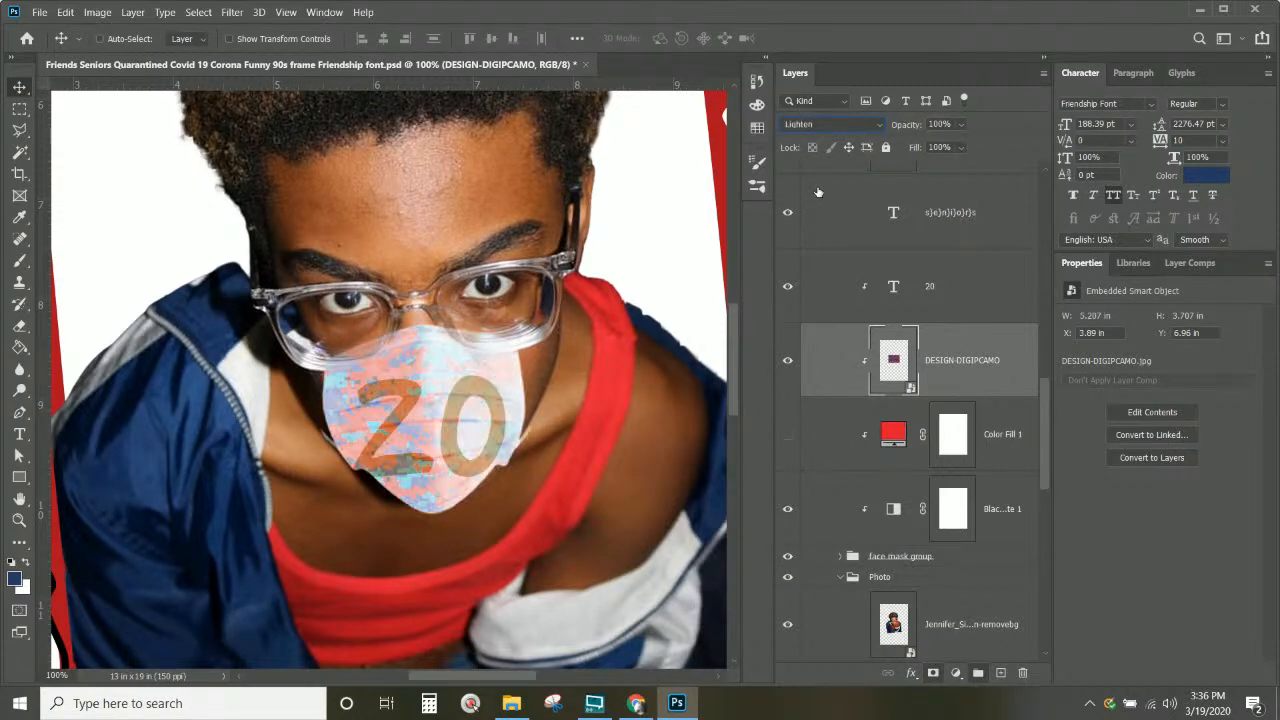
key(Up)
key(Up)
key(Up)
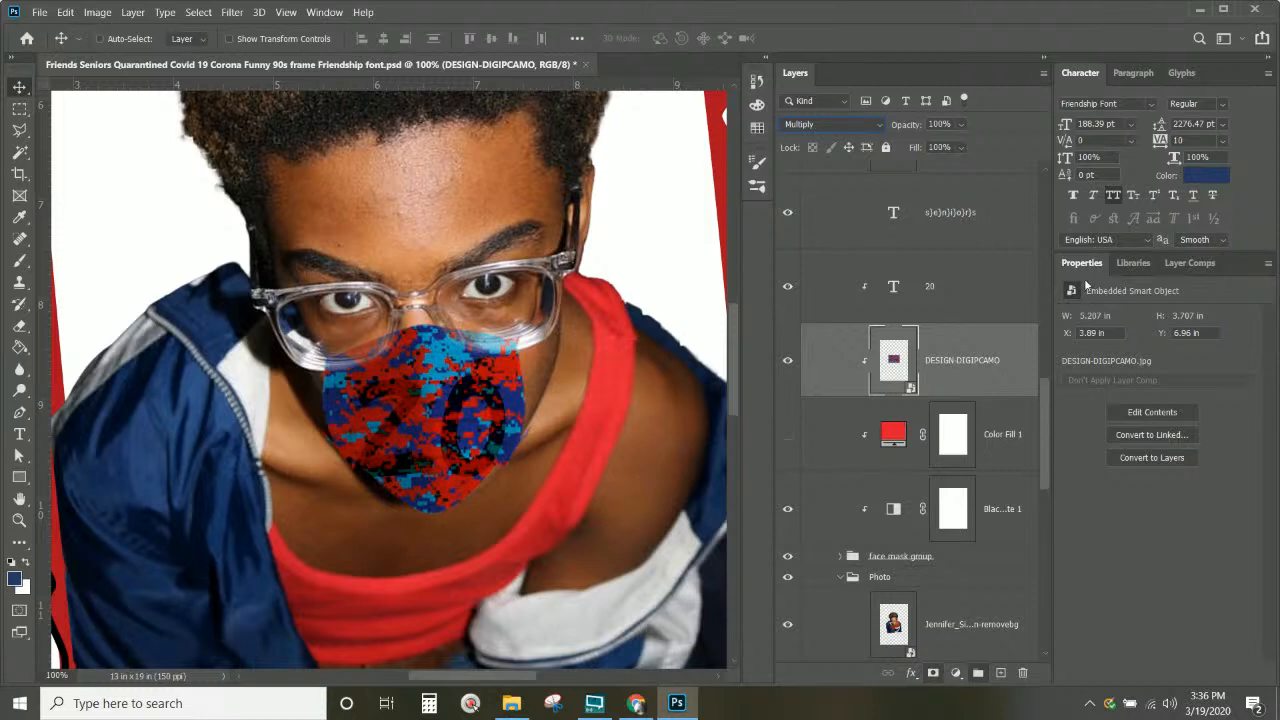
click(986, 526)
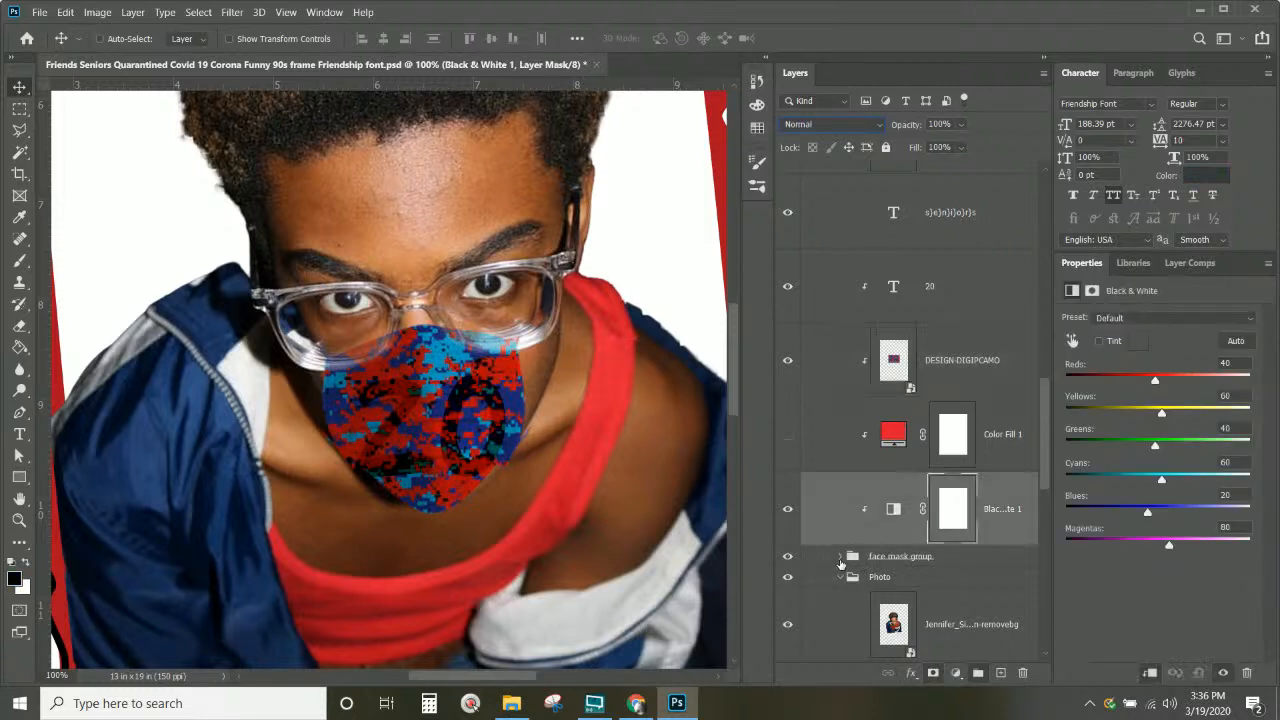
Step: Duplicate blue mask copy 2 above DESIGN-DIGIPCAMO and set the copy to Multiply
click(840, 556)
scroll(846, 578, down, 5)
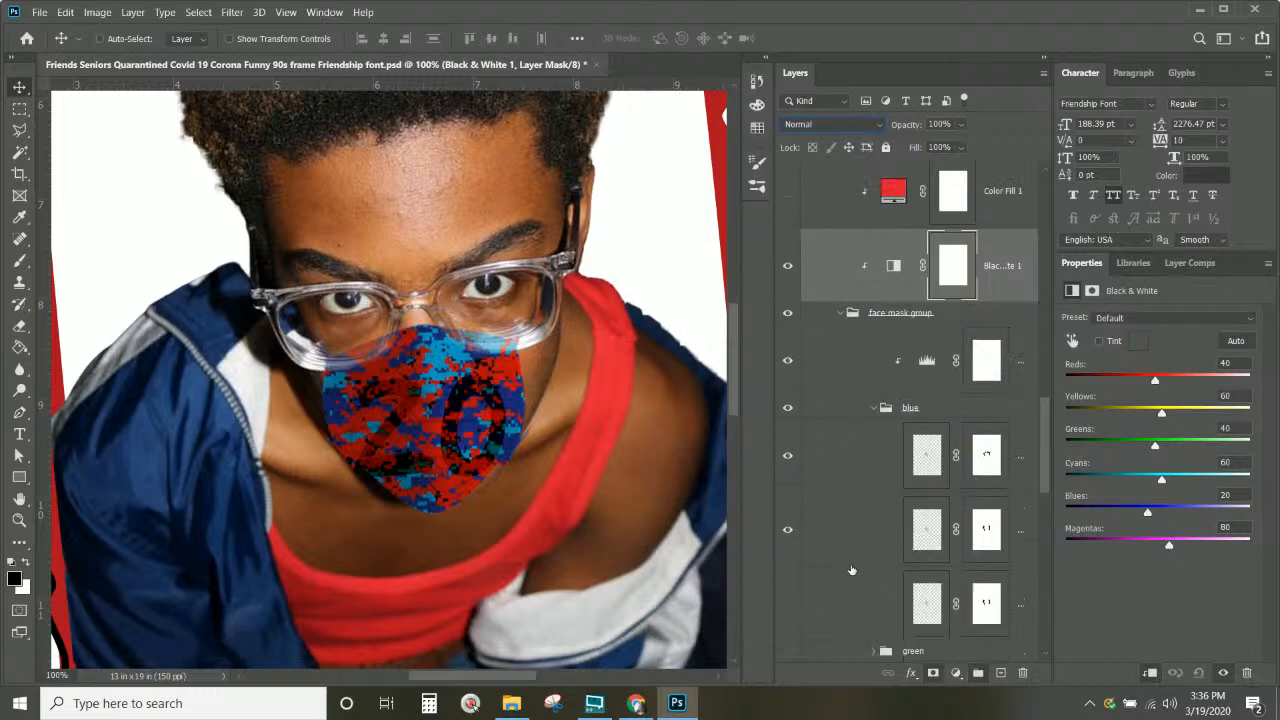
click(928, 465)
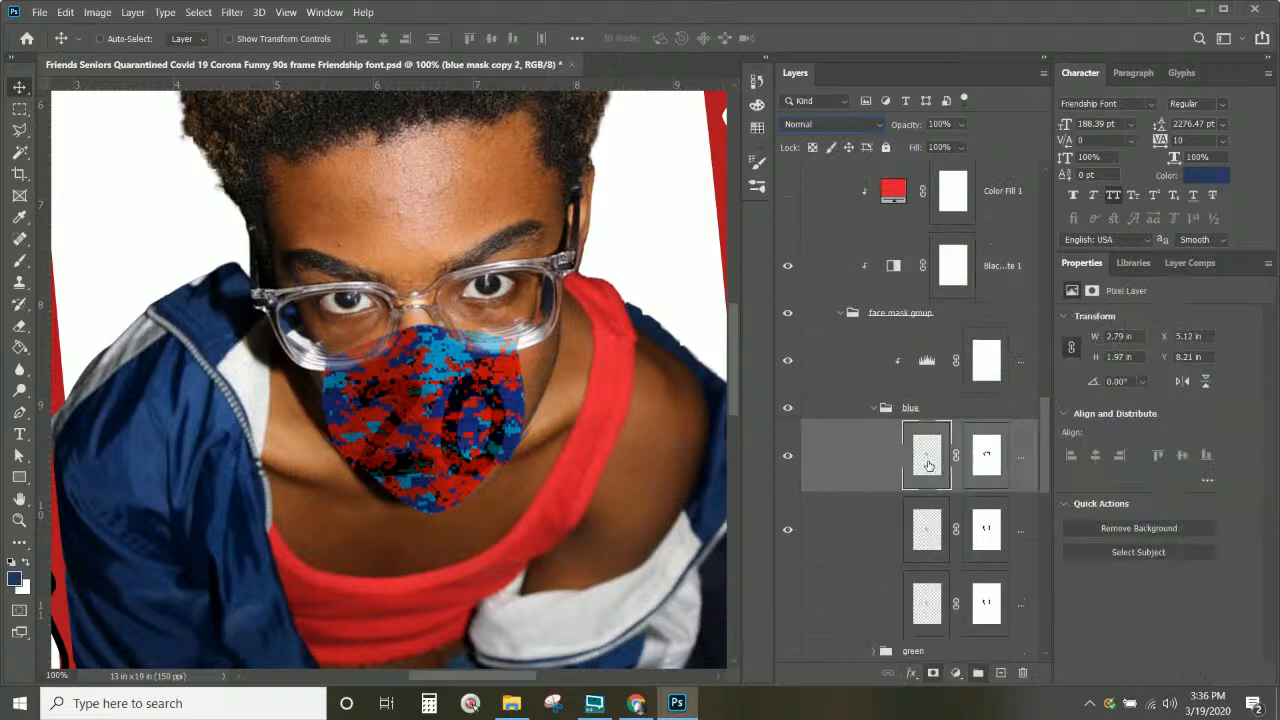
click(787, 457)
click(787, 457)
drag(929, 459, 930, 415)
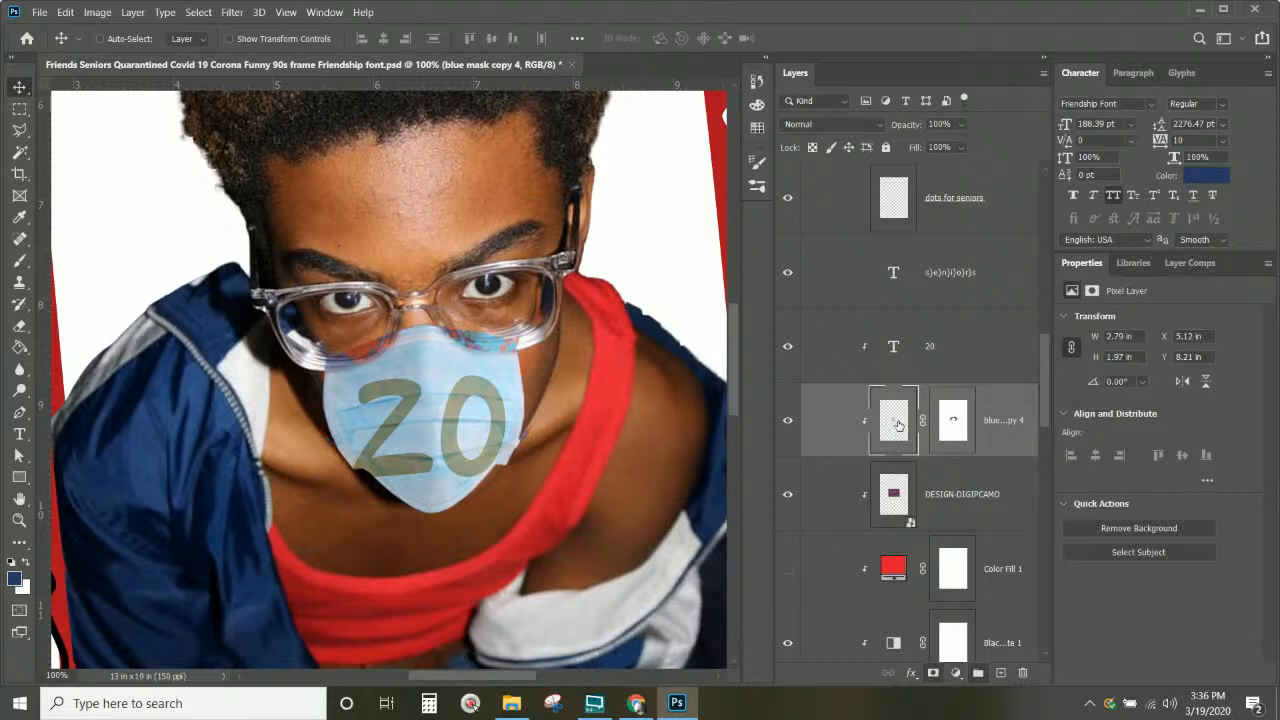
click(835, 120)
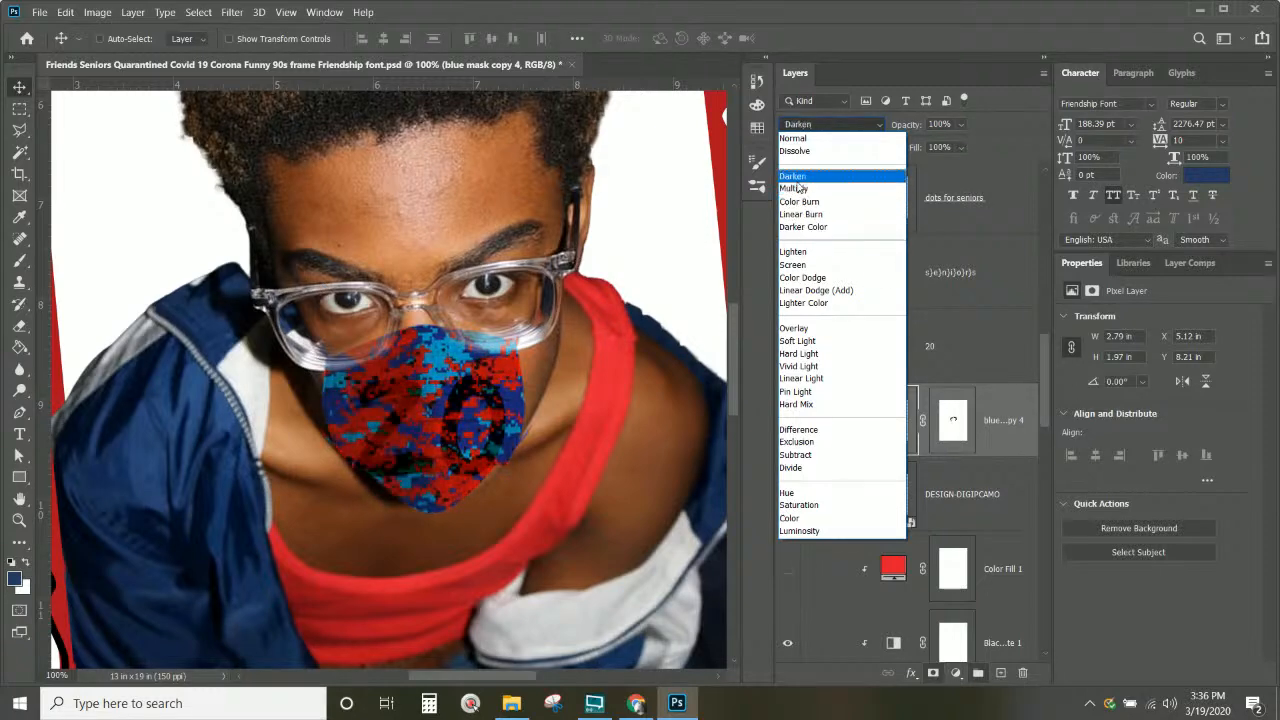
click(795, 188)
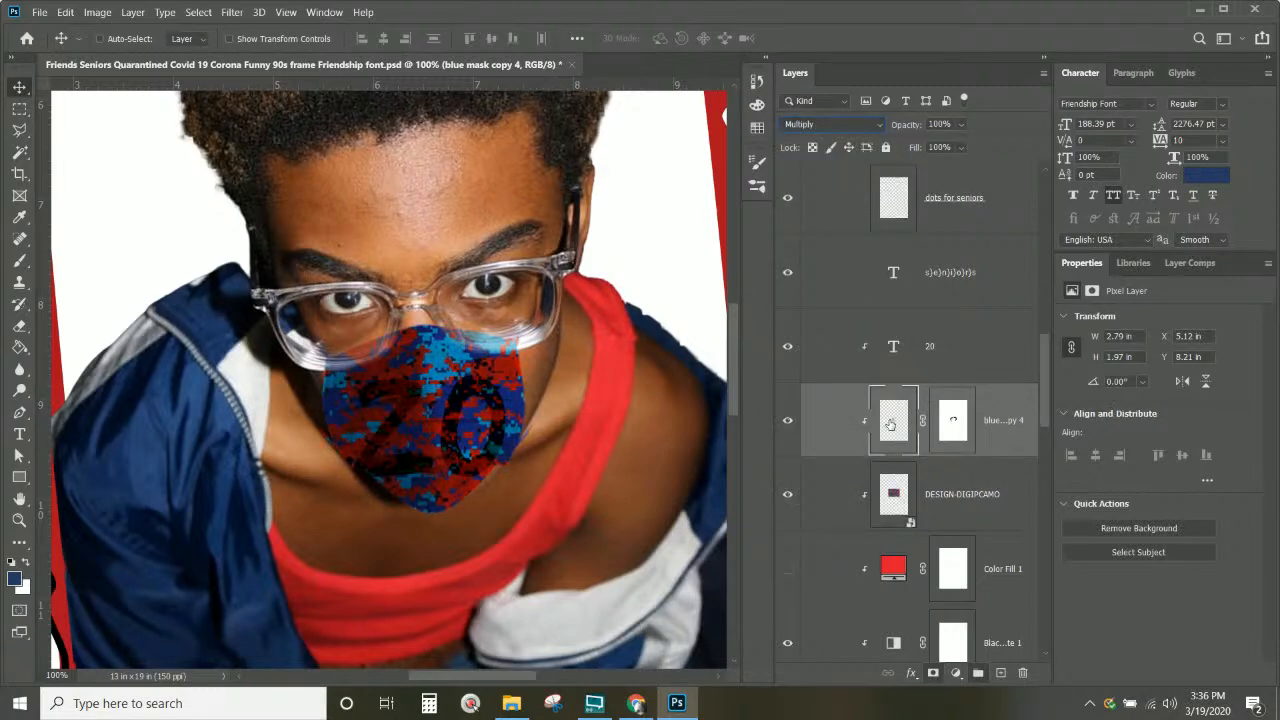
click(131, 13)
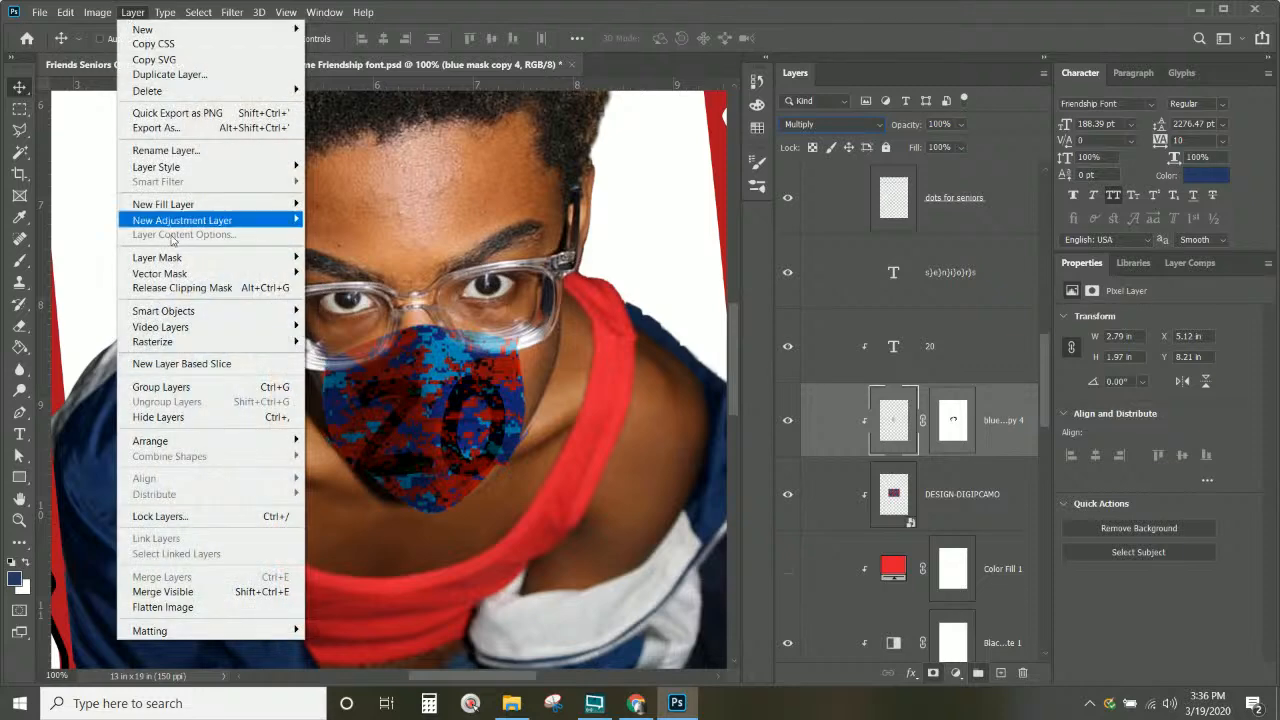
mouse_move(182, 222)
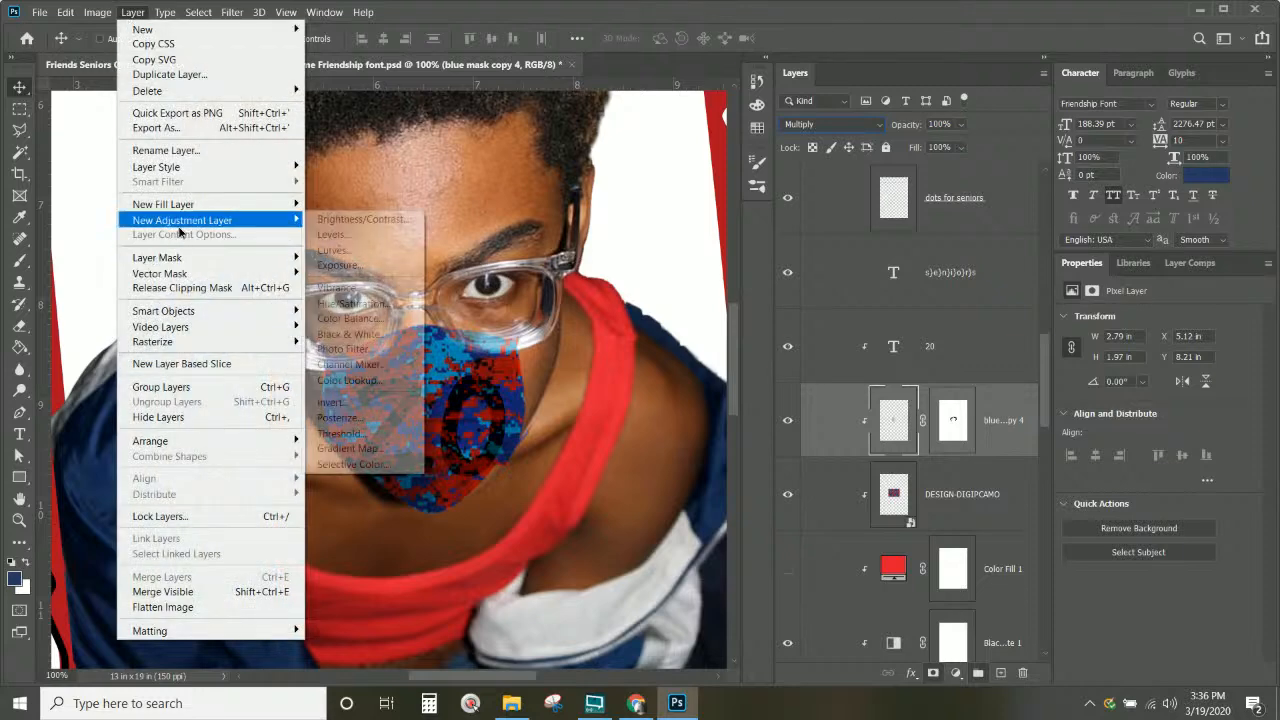
click(340, 235)
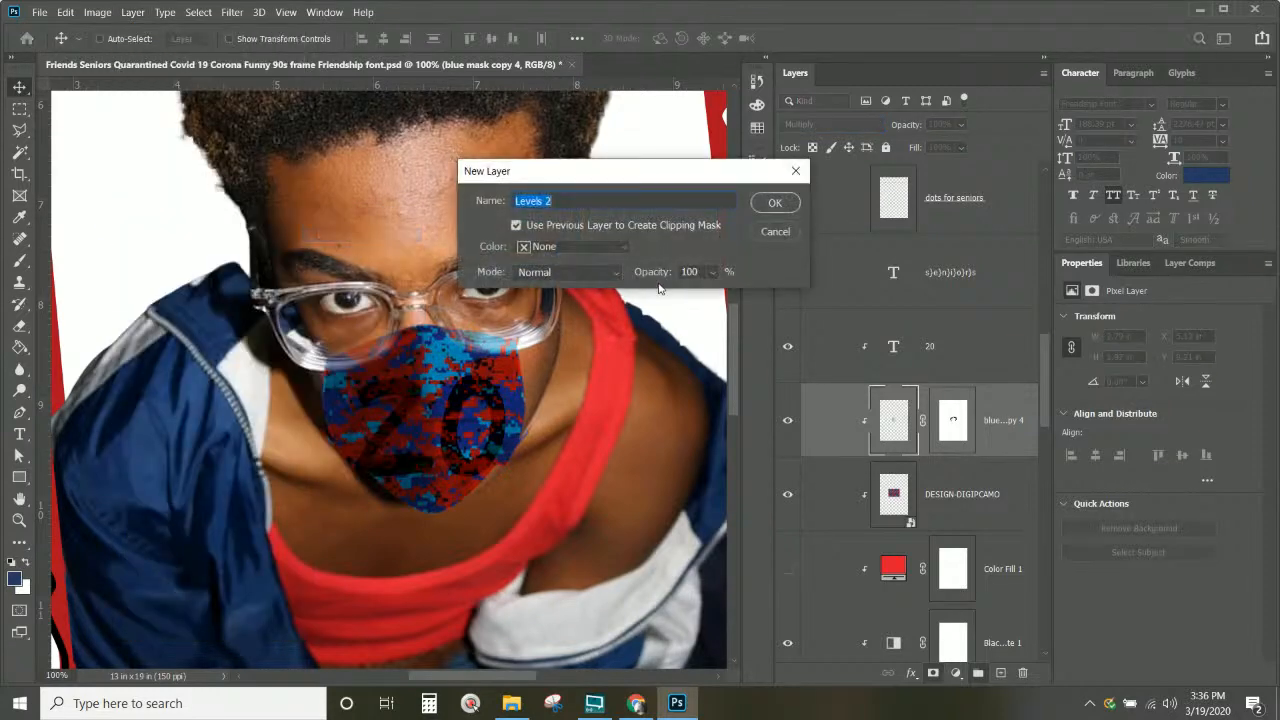
click(778, 202)
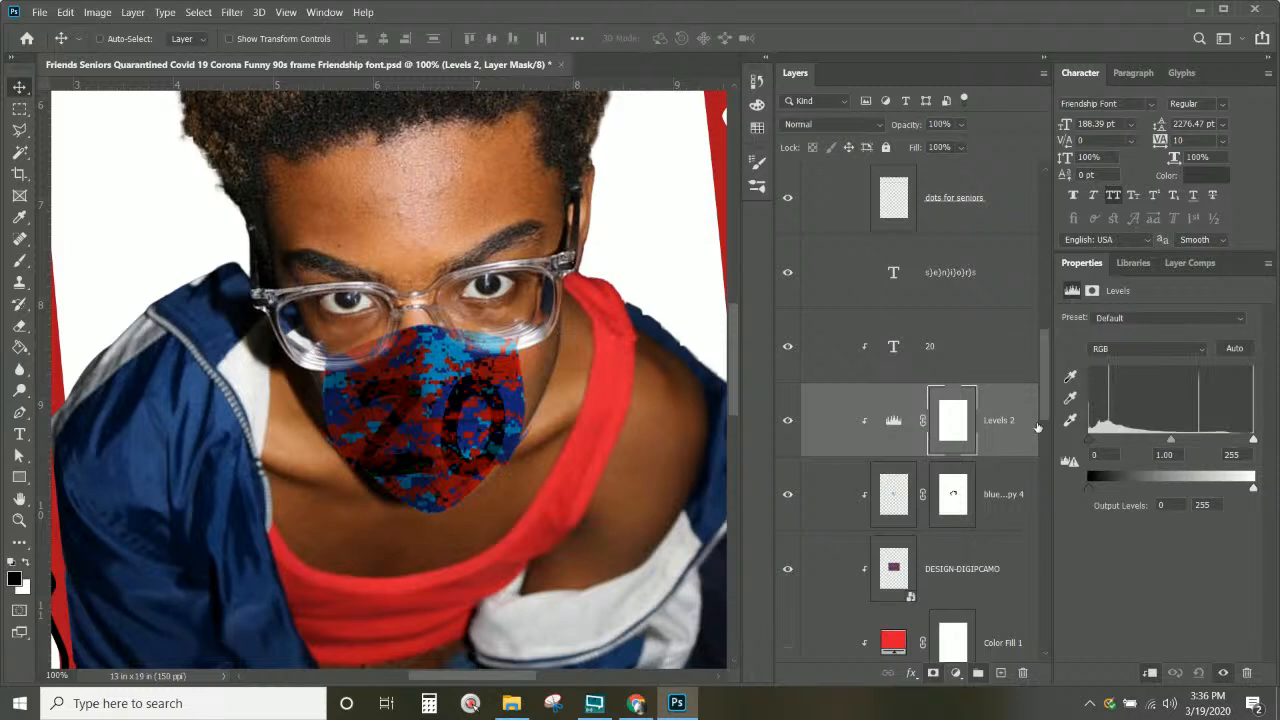
drag(1093, 446, 1163, 446)
drag(1258, 443, 1234, 444)
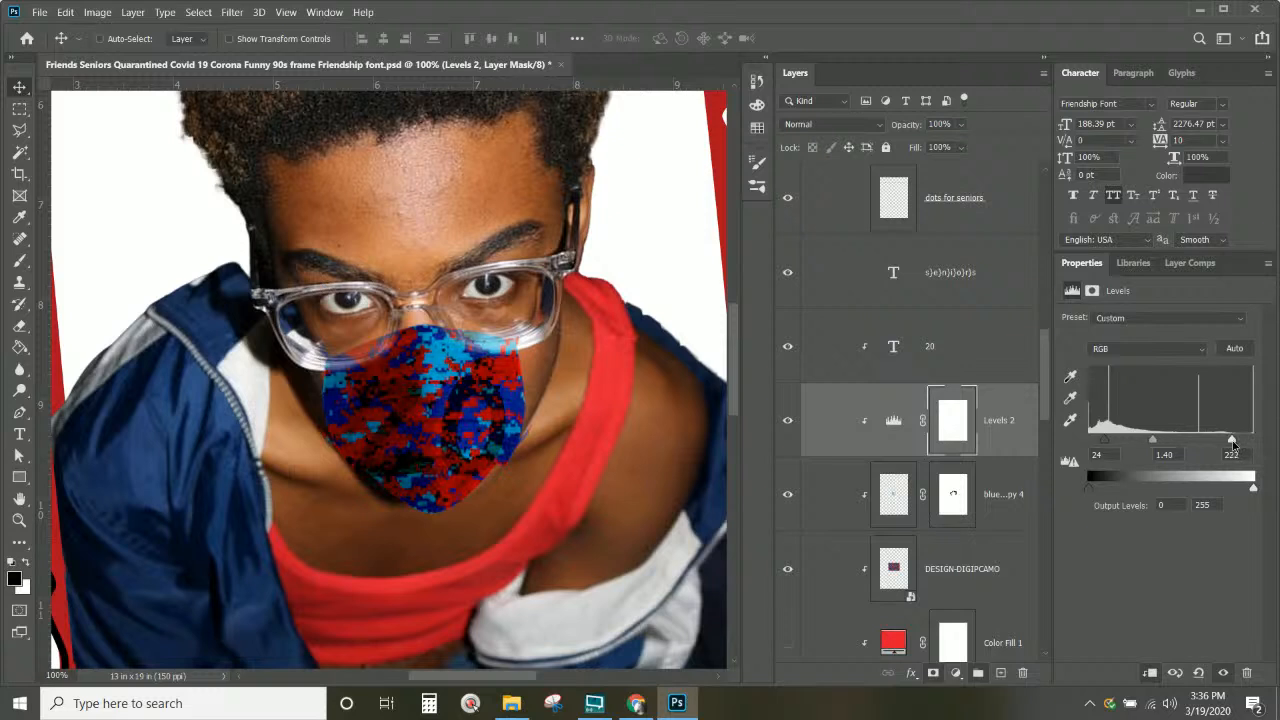
mouse_move(1153, 446)
mouse_down()
mouse_move(1182, 448)
mouse_move(1167, 449)
mouse_up()
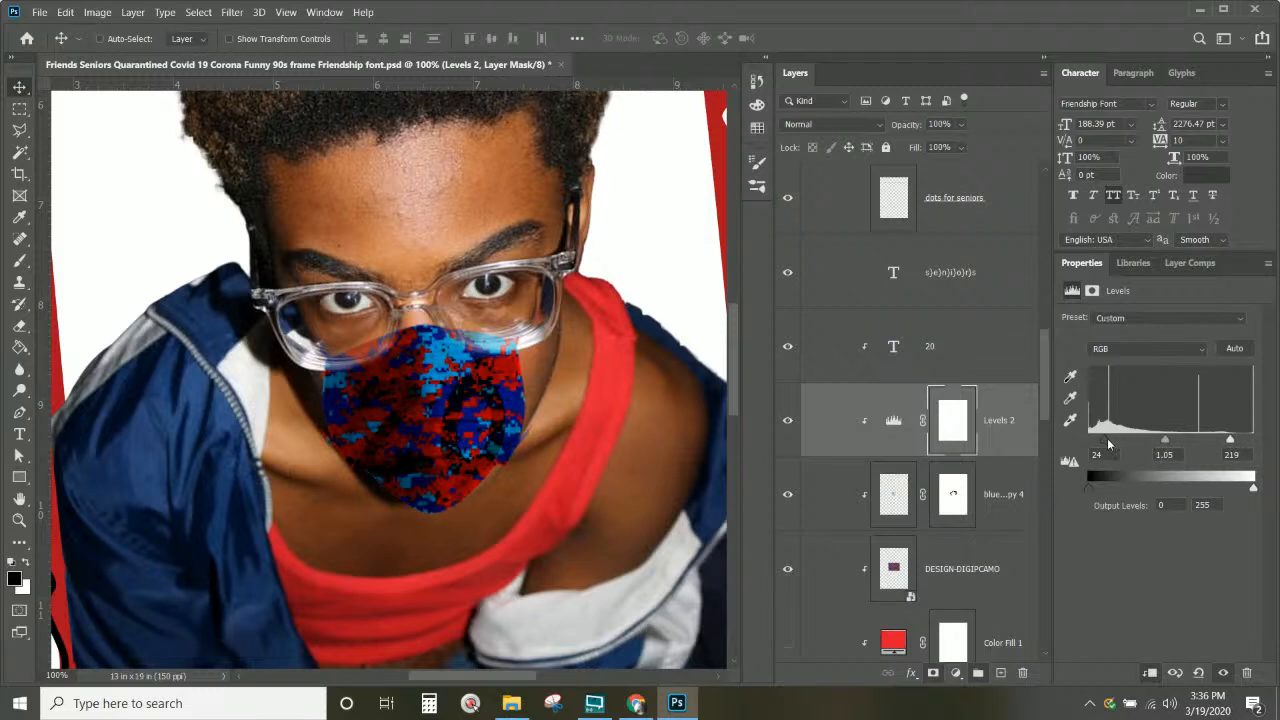
drag(1118, 444, 1120, 444)
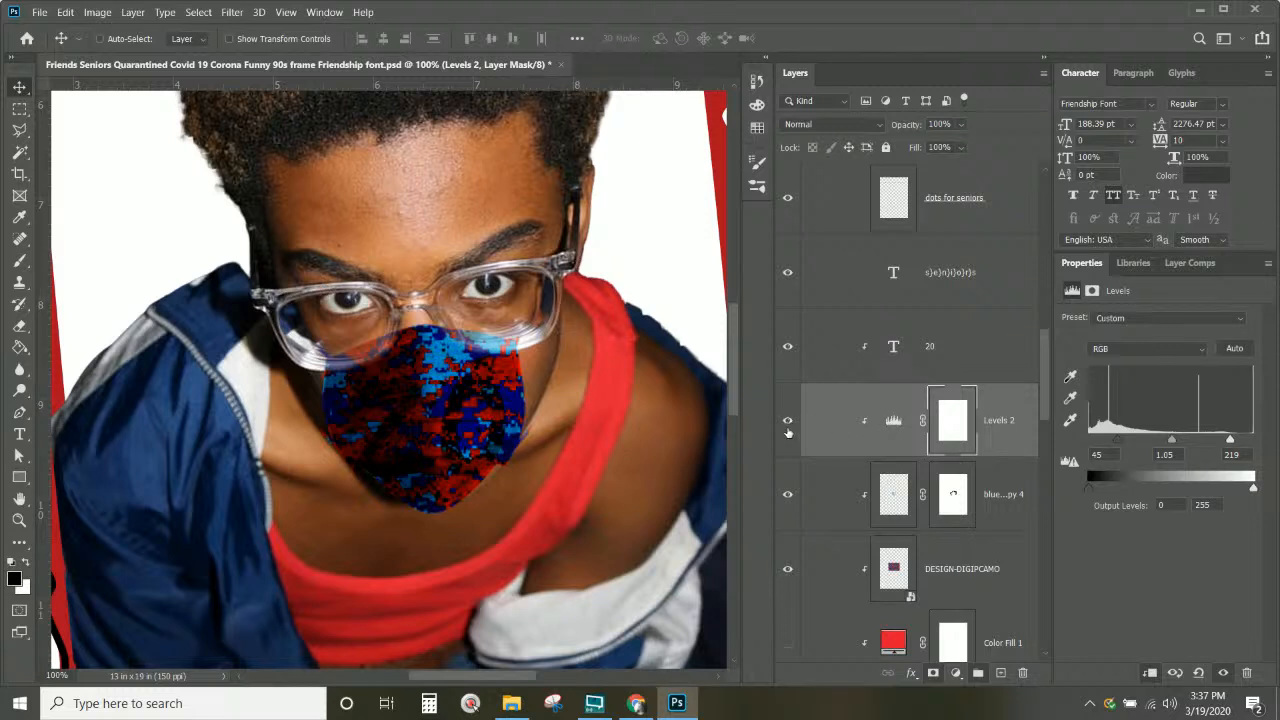
click(786, 498)
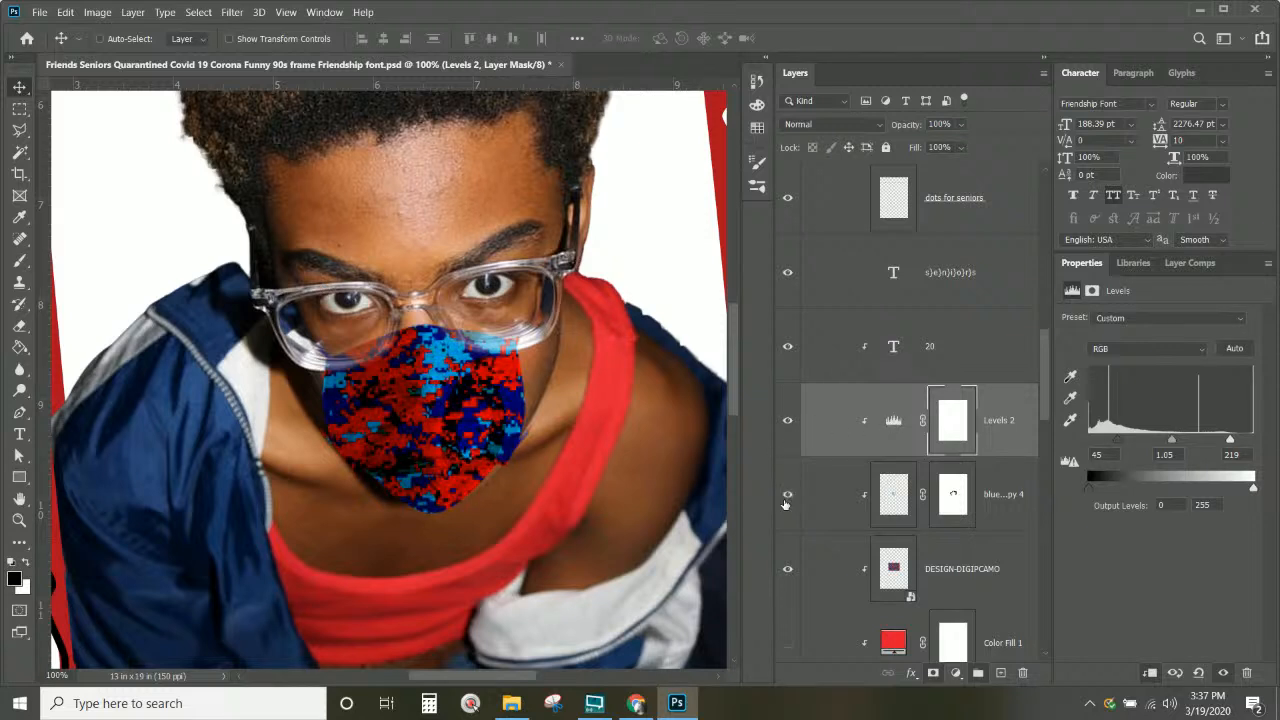
click(786, 501)
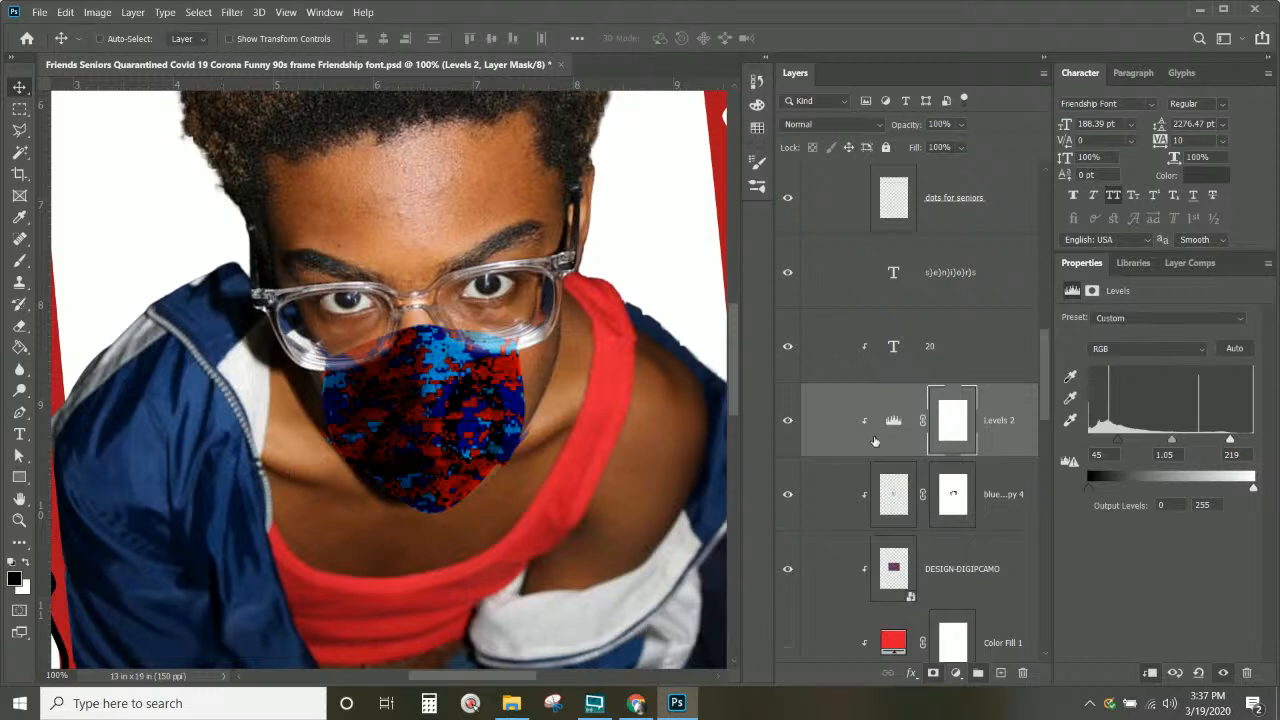
scroll(968, 437, down, 4)
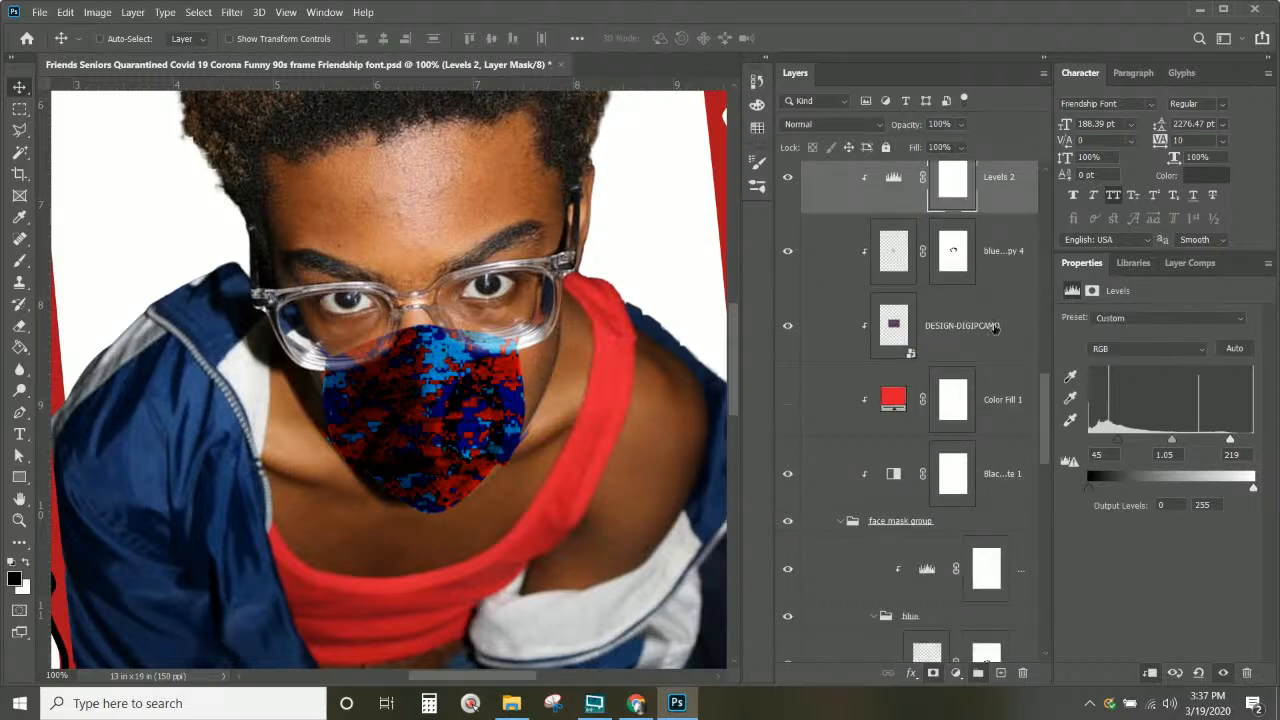
Step: Select Levels 2, the blue mask copy and the camo layer, trying then undoing a merge
shift+click(995, 327)
scroll(995, 327, up, 2)
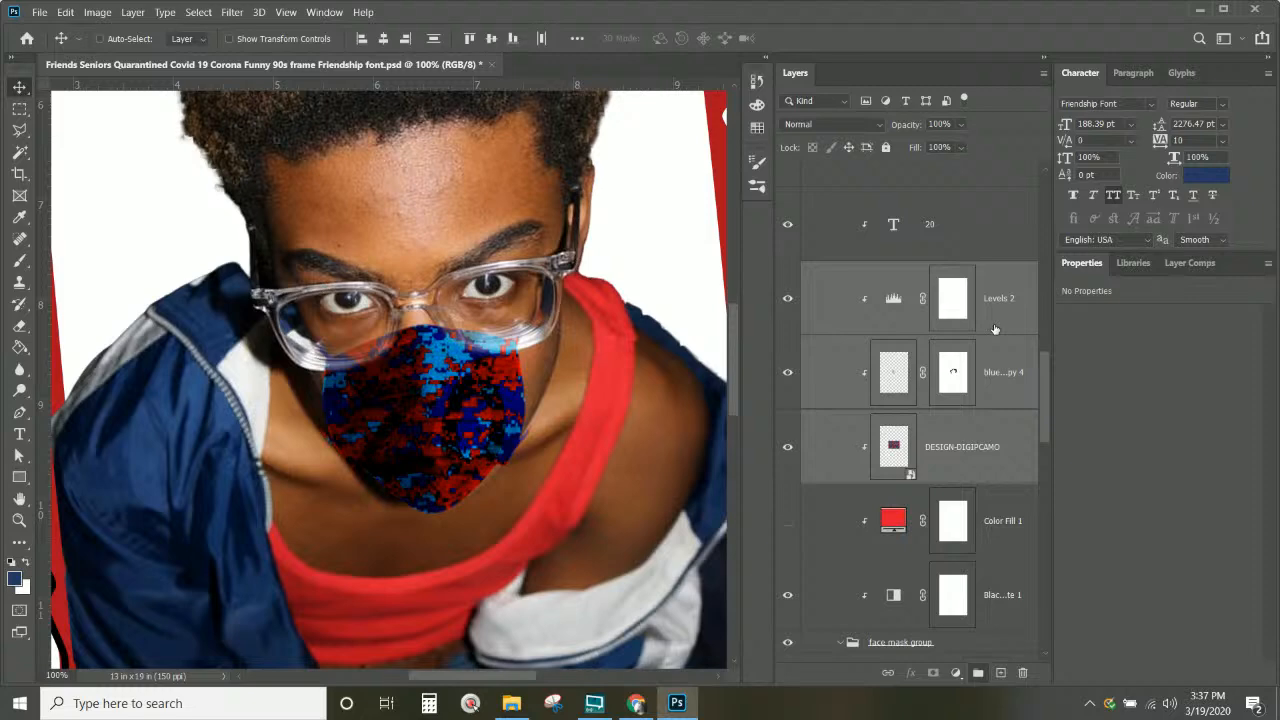
right_click(988, 455)
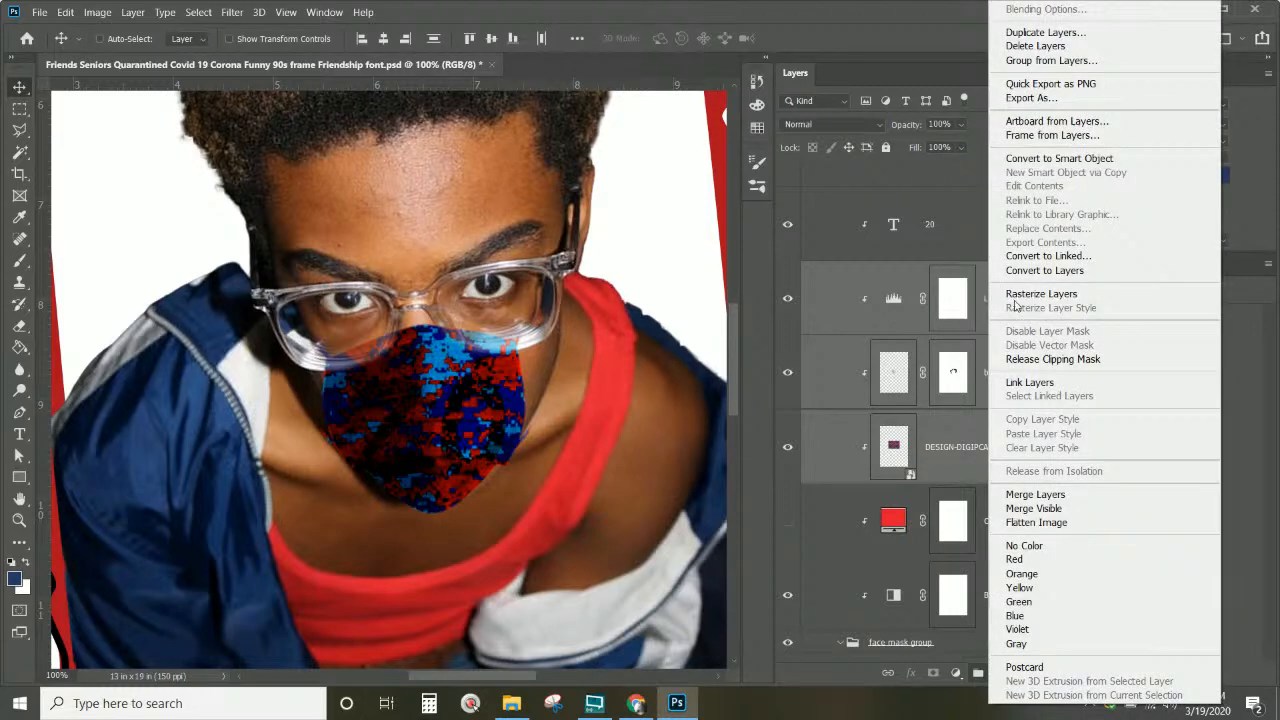
click(1038, 492)
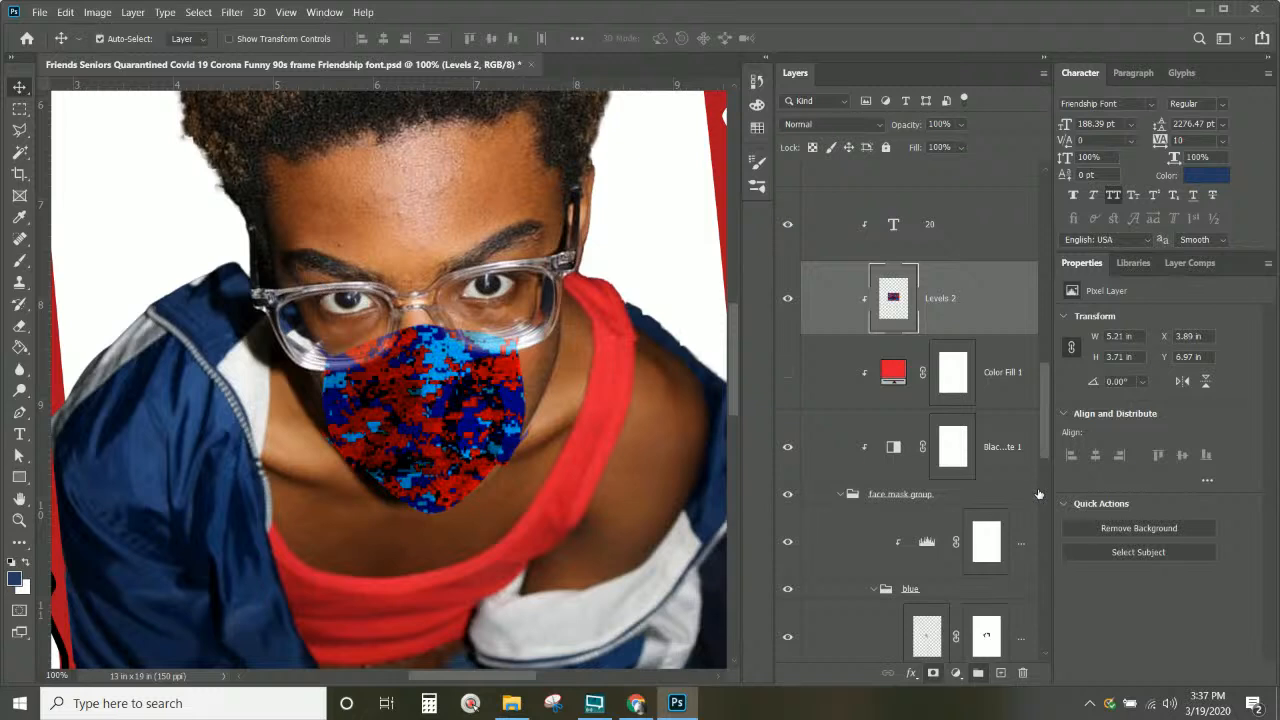
key(ctrl+z)
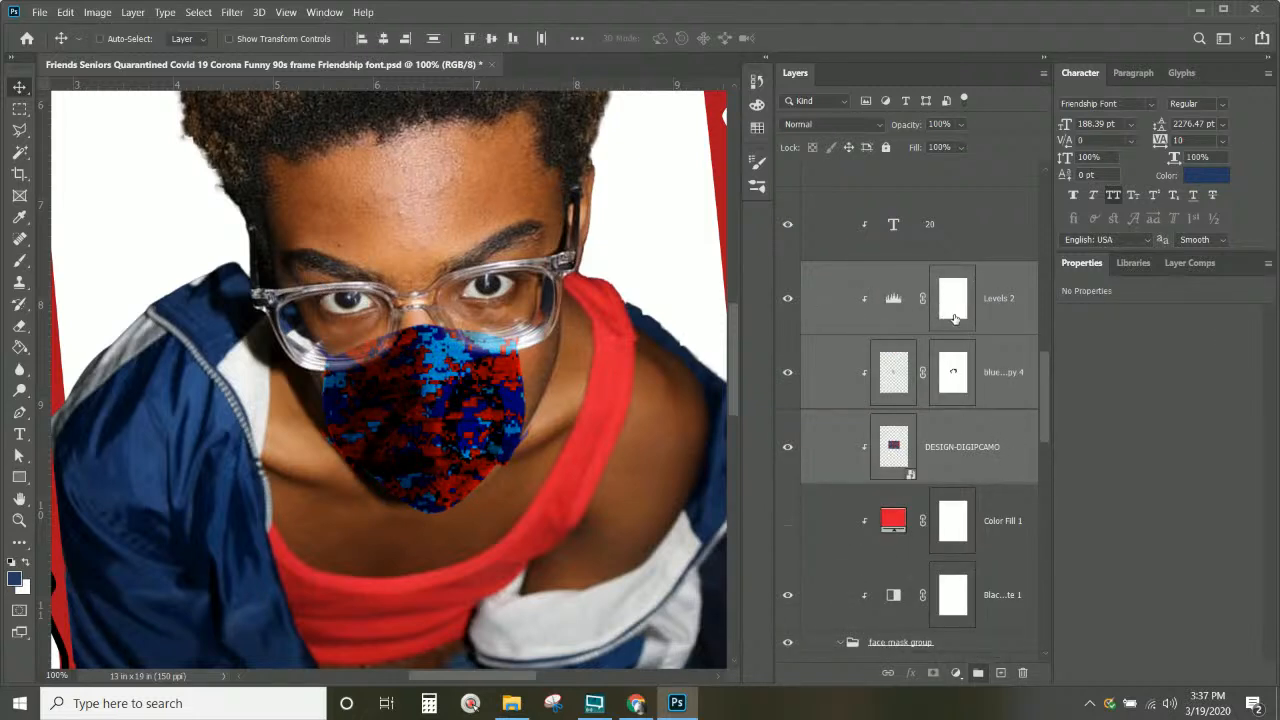
Step: Group the three layers into Group 2 and convert it to a smart object
right_click(996, 300)
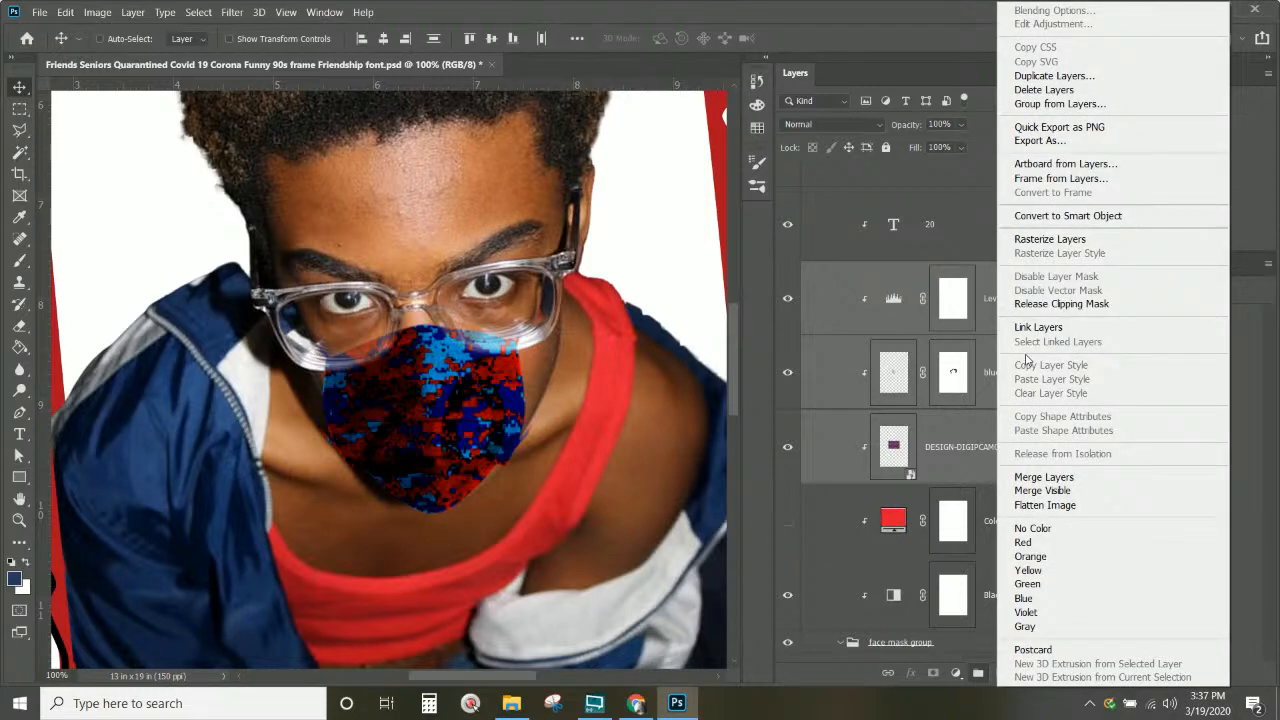
click(978, 319)
key(ctrl+g)
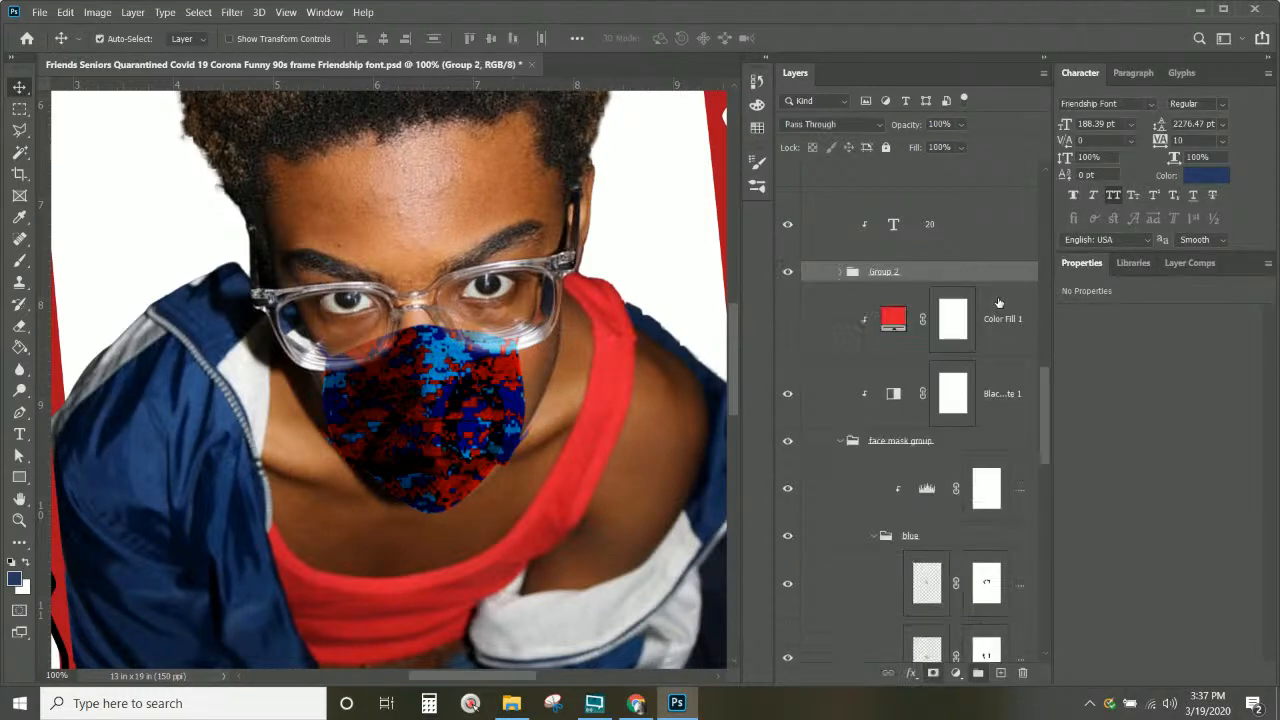
right_click(927, 273)
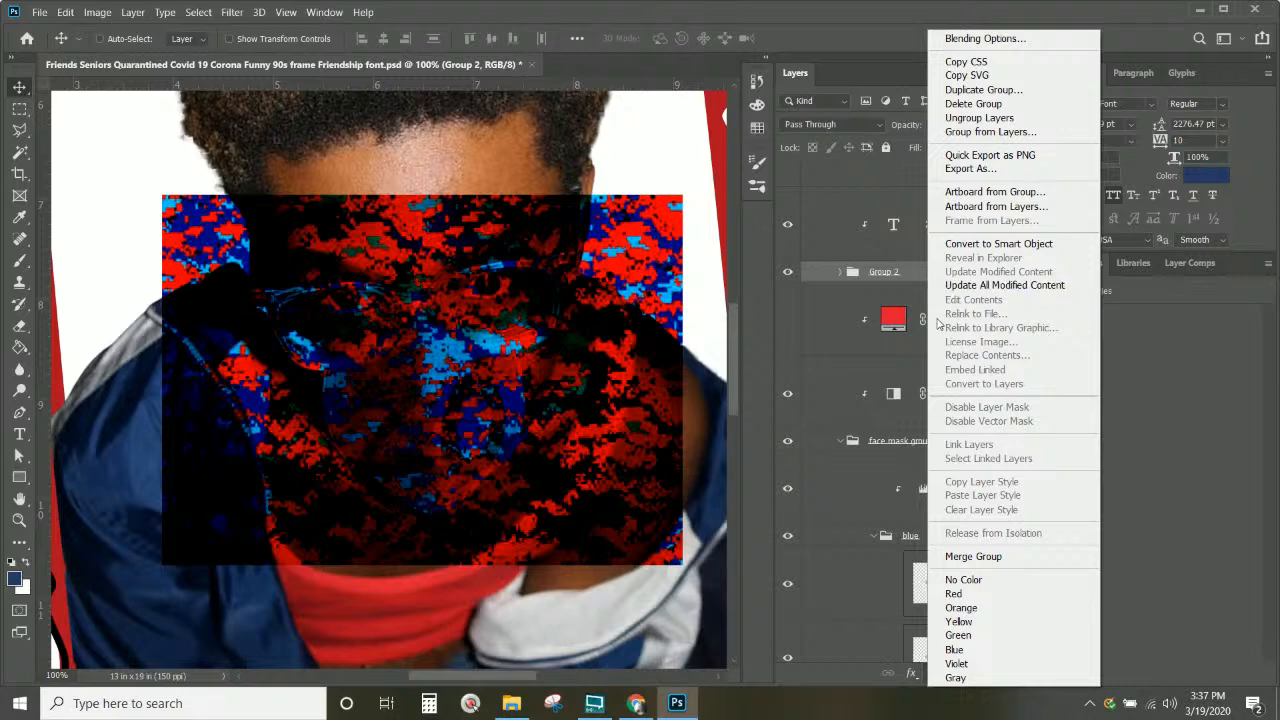
click(990, 244)
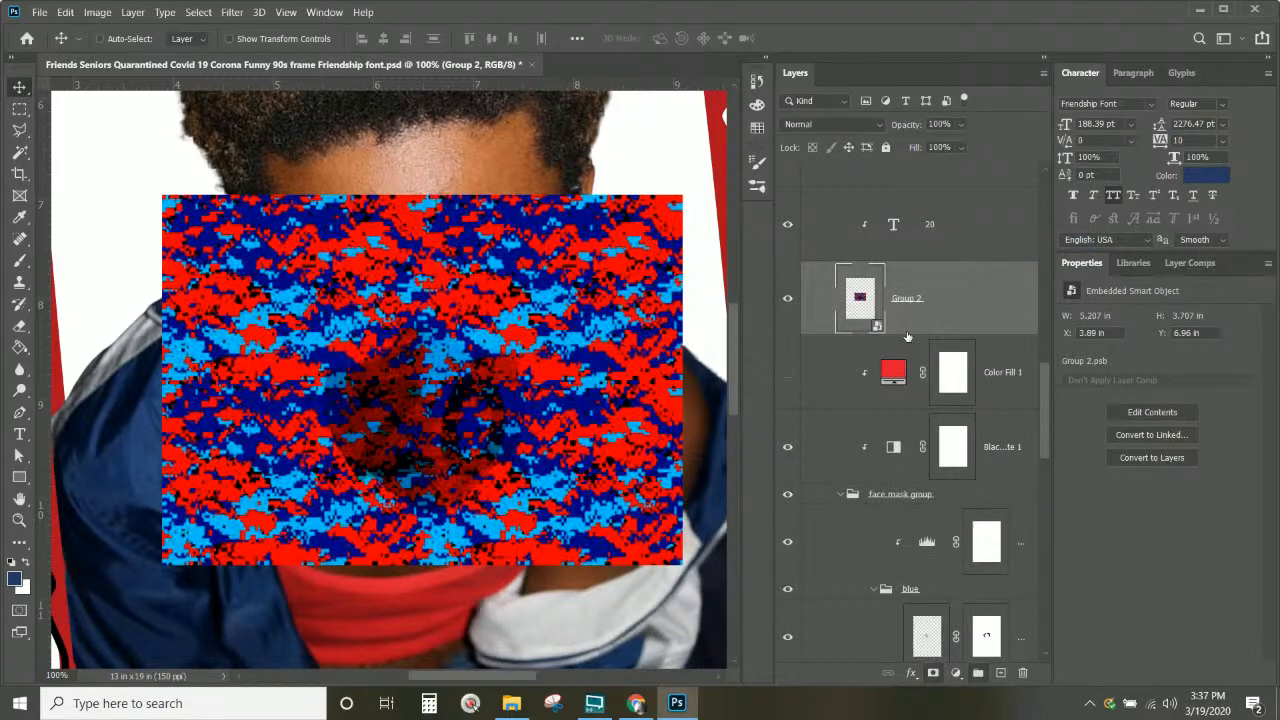
Step: Clip Group 2 to the face mask beneath Color Fill 1, keeping Normal blending
click(874, 125)
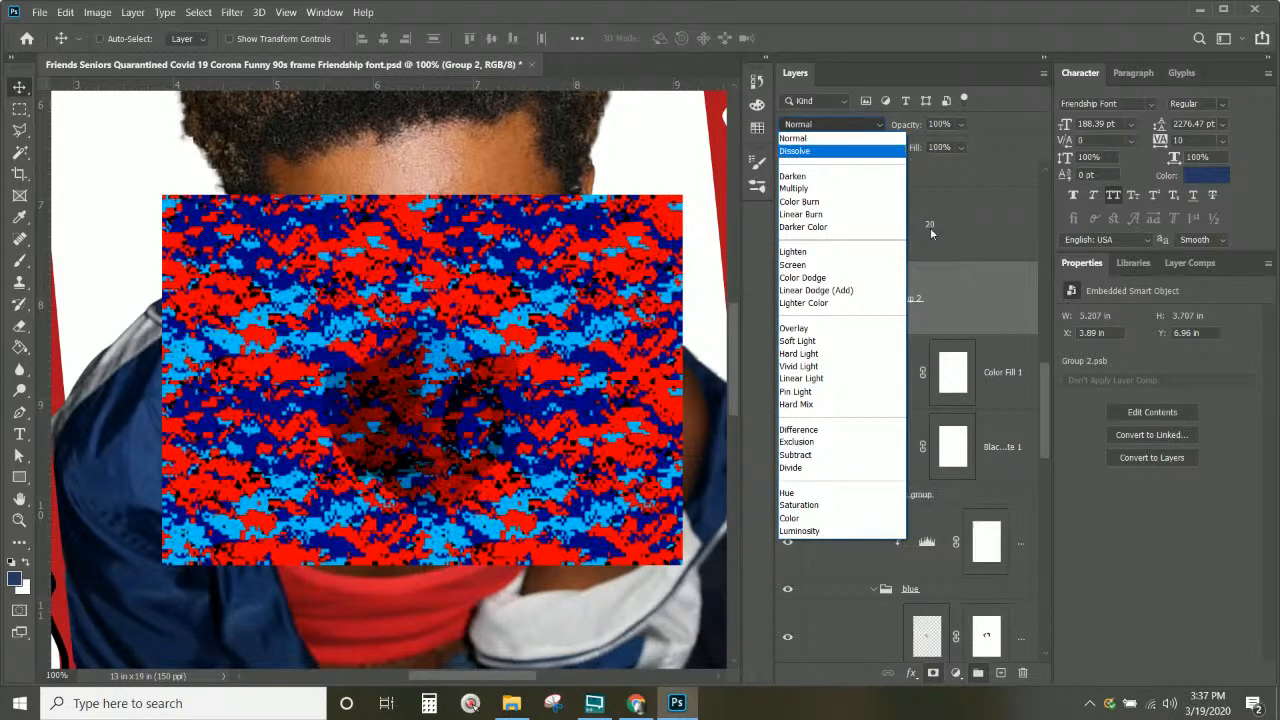
click(1003, 297)
drag(1003, 297, 956, 276)
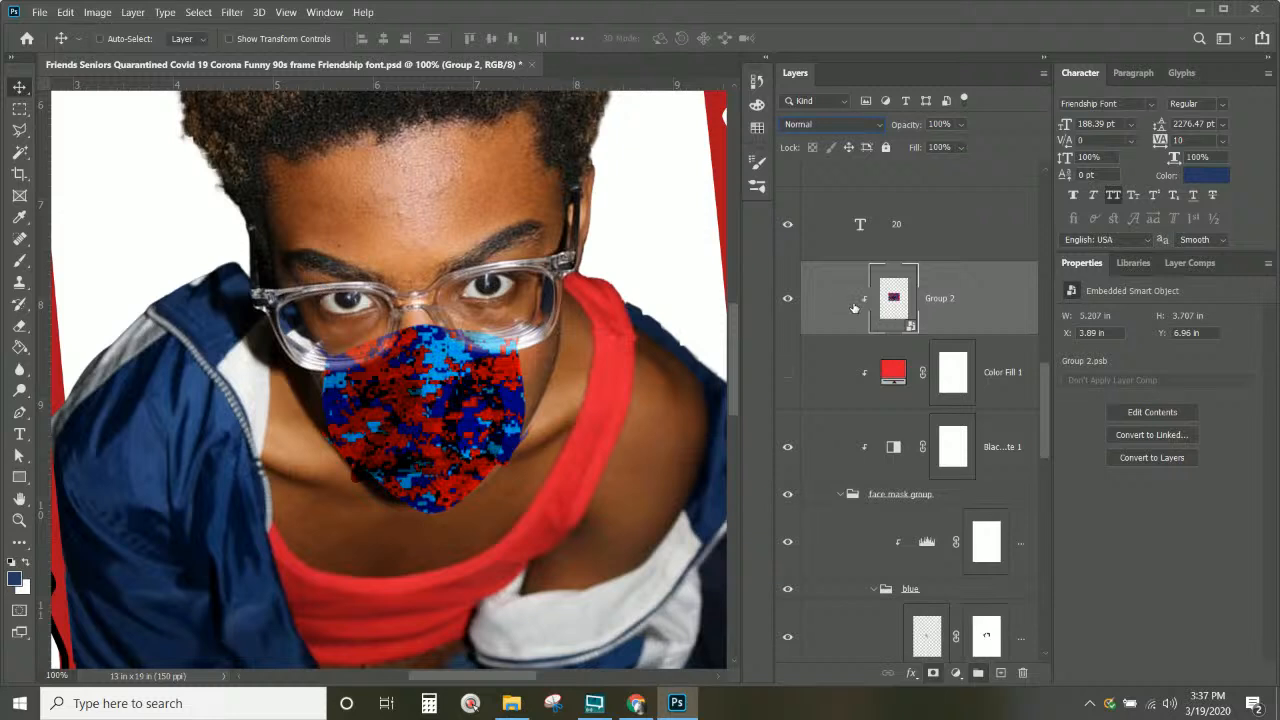
click(794, 231)
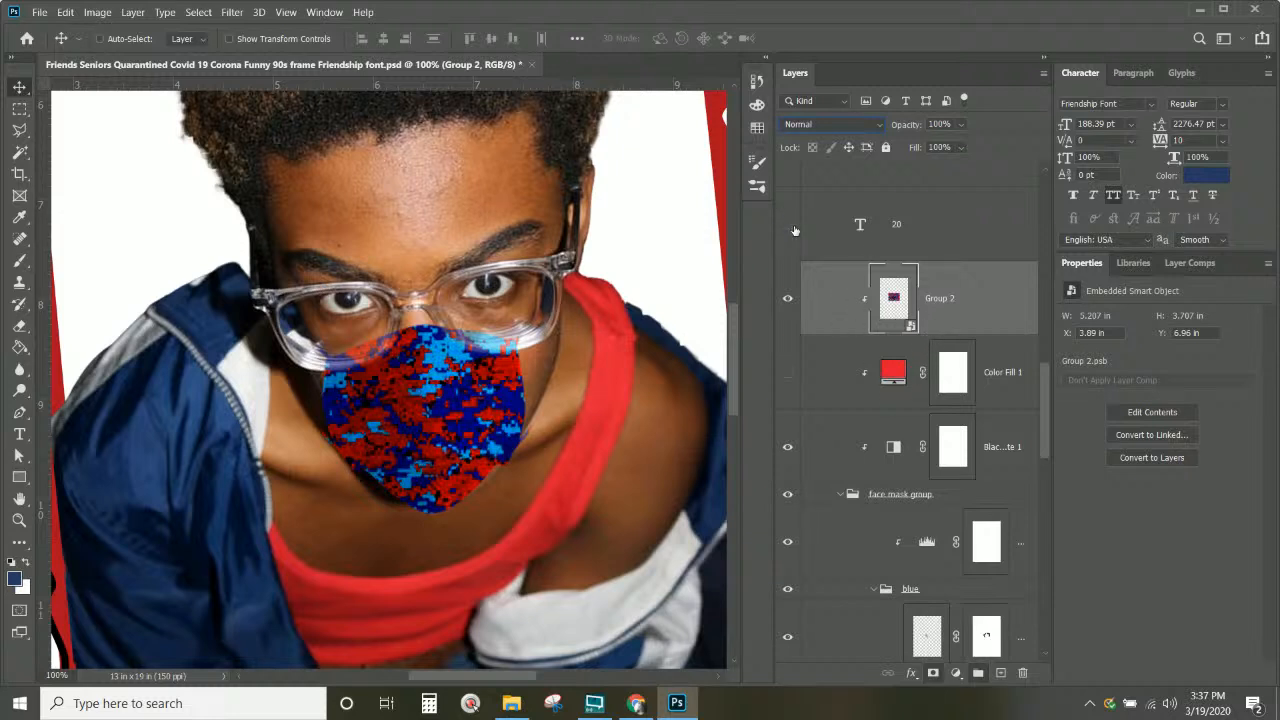
Step: Show the 20 text layer again and set its blend mode to Screen
click(794, 231)
click(962, 235)
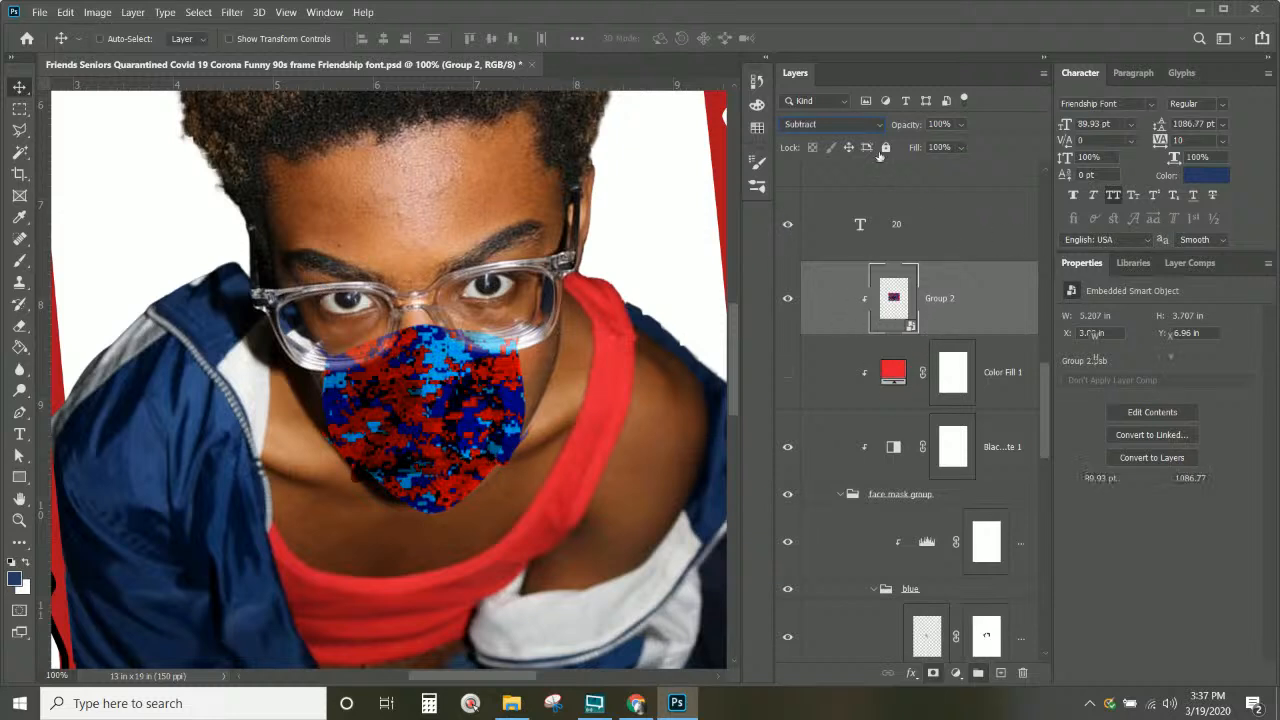
click(853, 123)
click(823, 139)
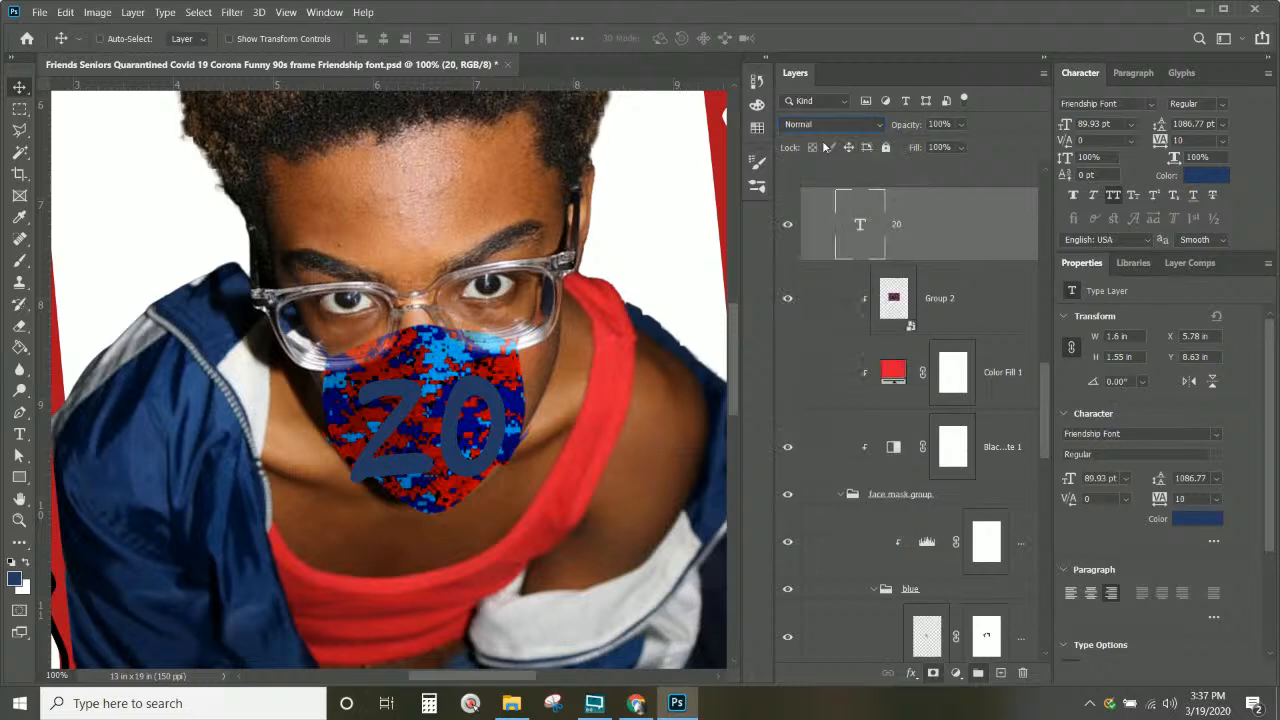
key(Down)
key(Down)
key(Down)
key(Down)
key(Down)
key(Down)
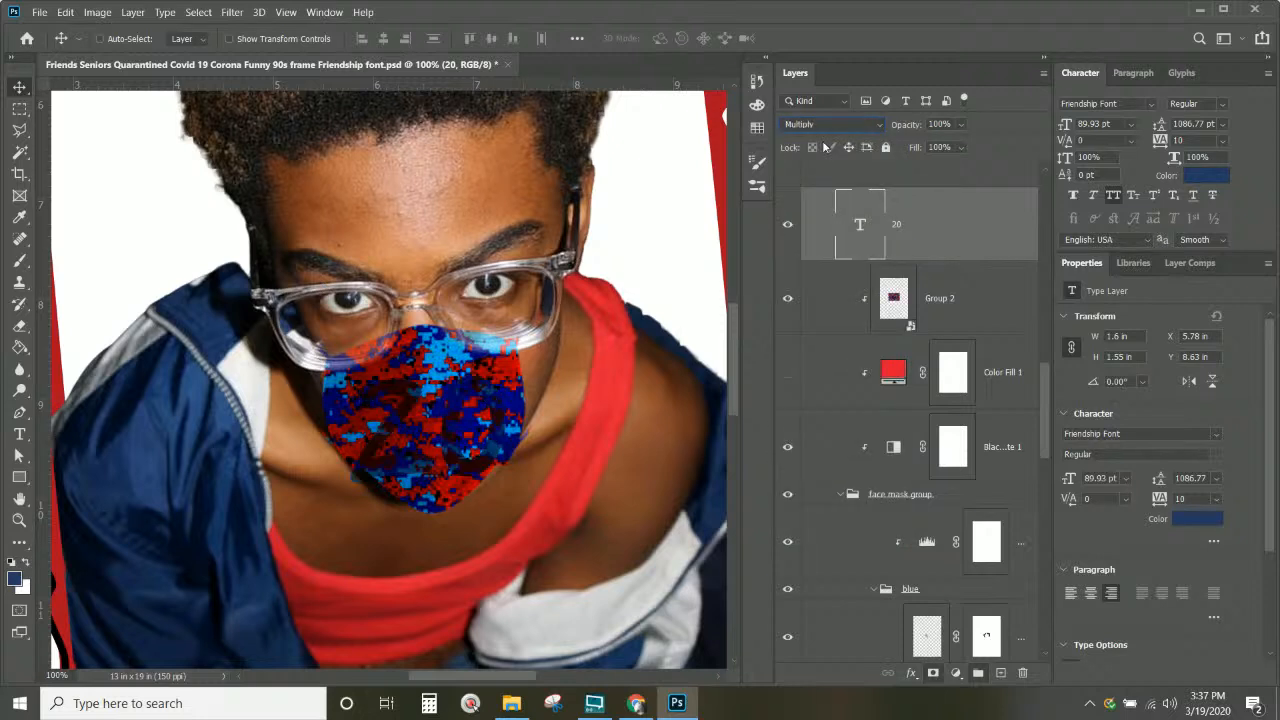
key(Down)
key(Down)
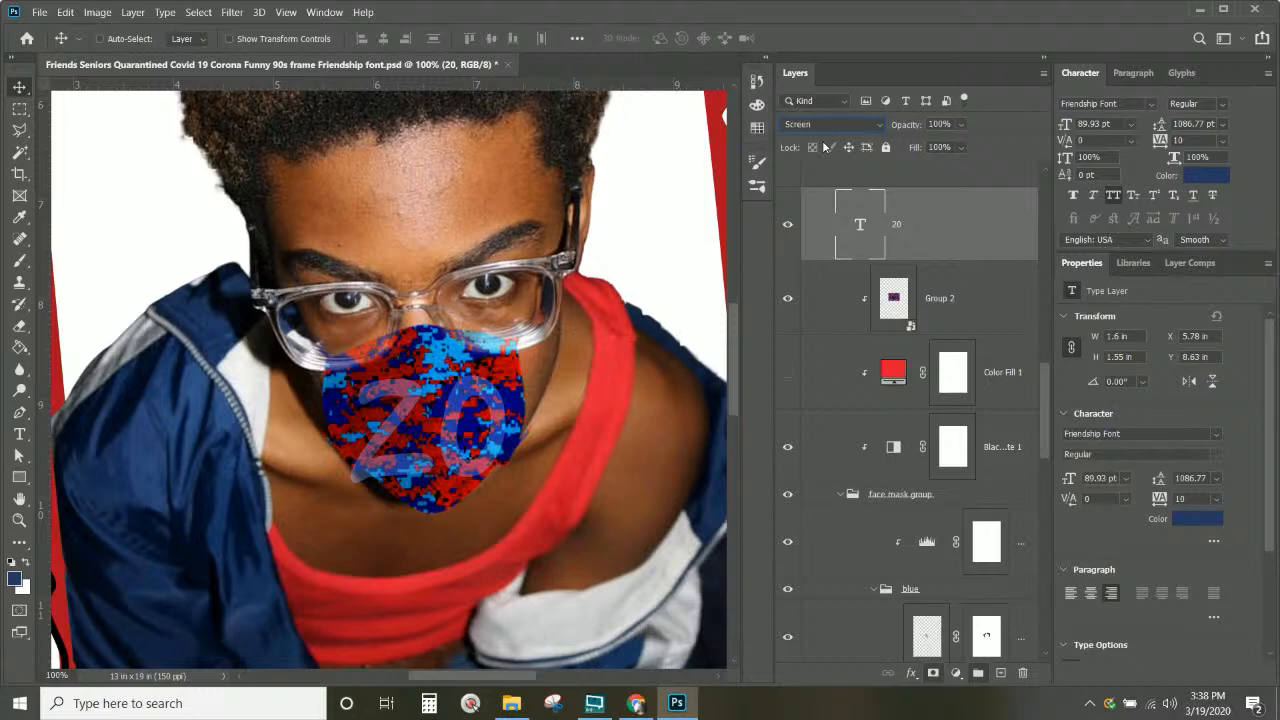
drag(974, 241, 952, 214)
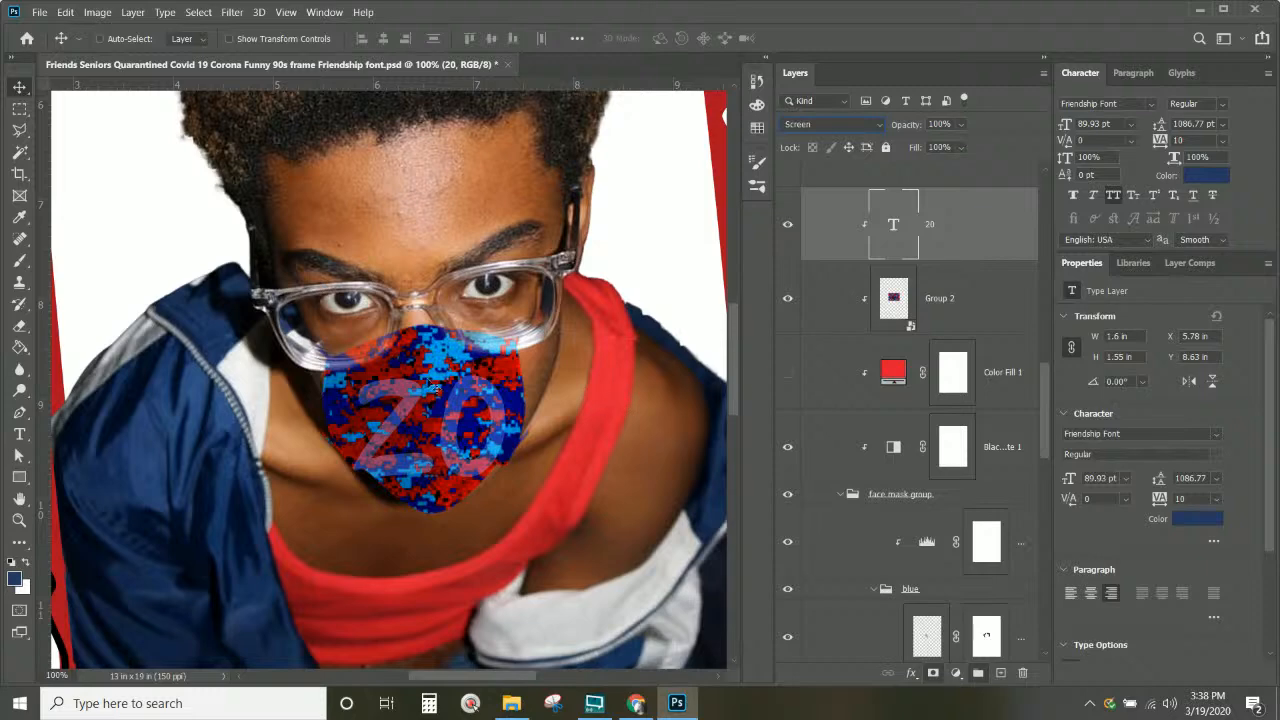
scroll(432, 386, down, 2)
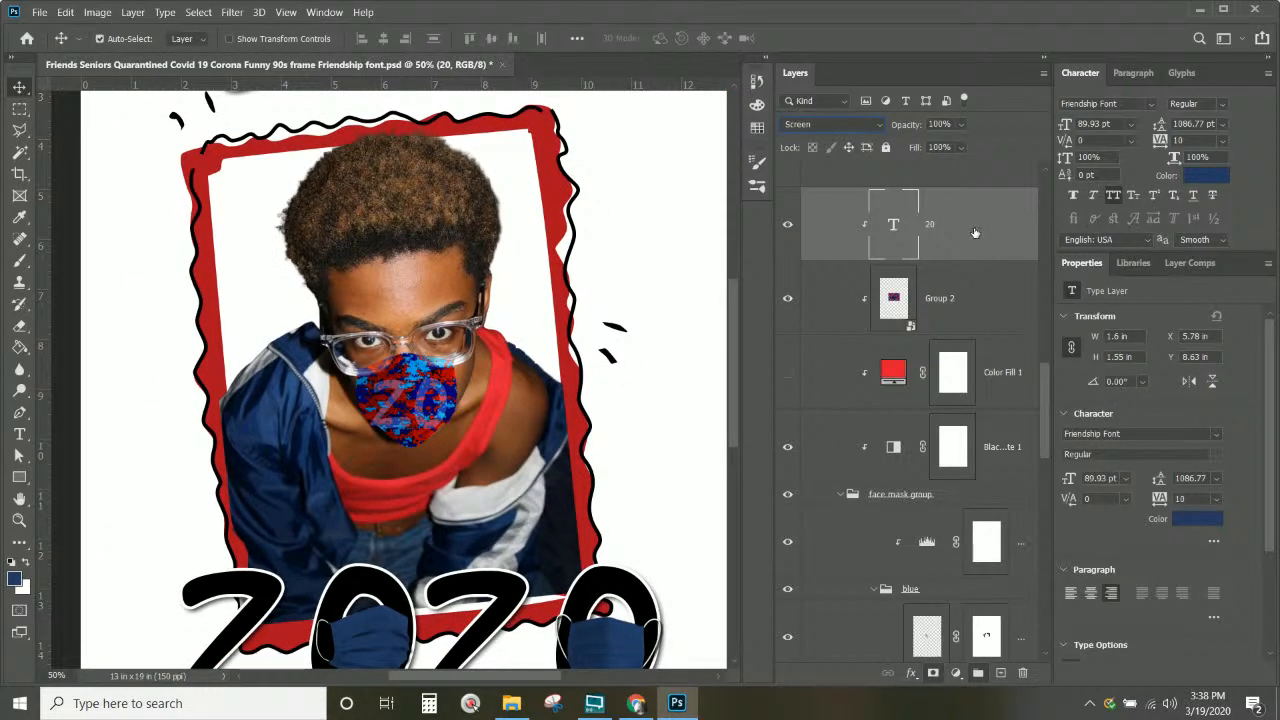
Step: Try Darken on Group 2 up close, then set it to Hard Light and zoom out
click(980, 296)
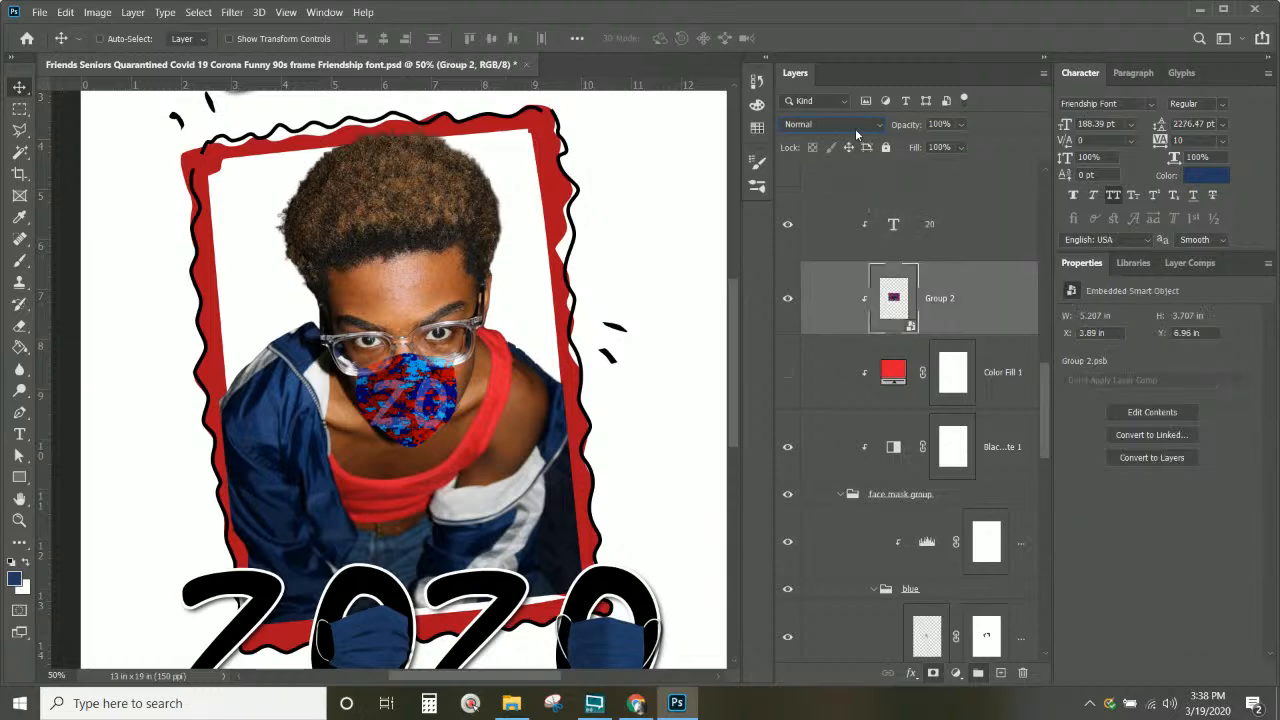
click(855, 126)
click(855, 180)
key(ctrl+plus)
key(ctrl+plus)
key(ctrl+plus)
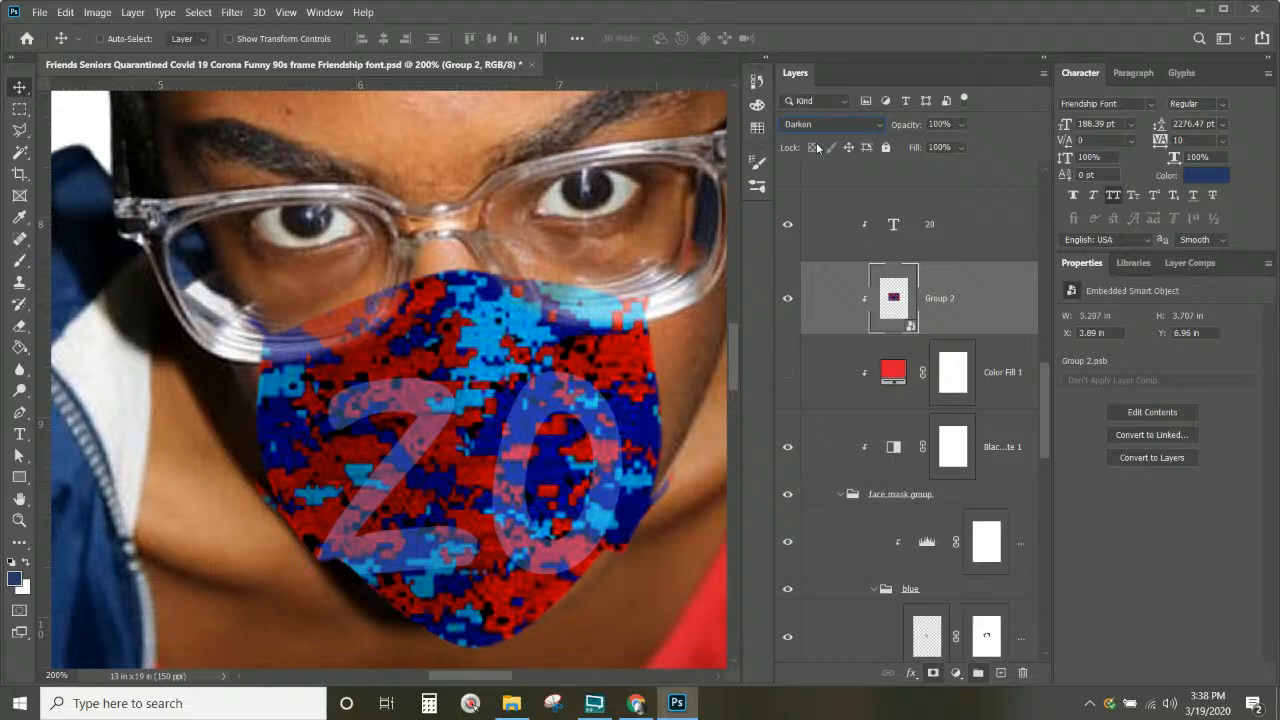
click(833, 124)
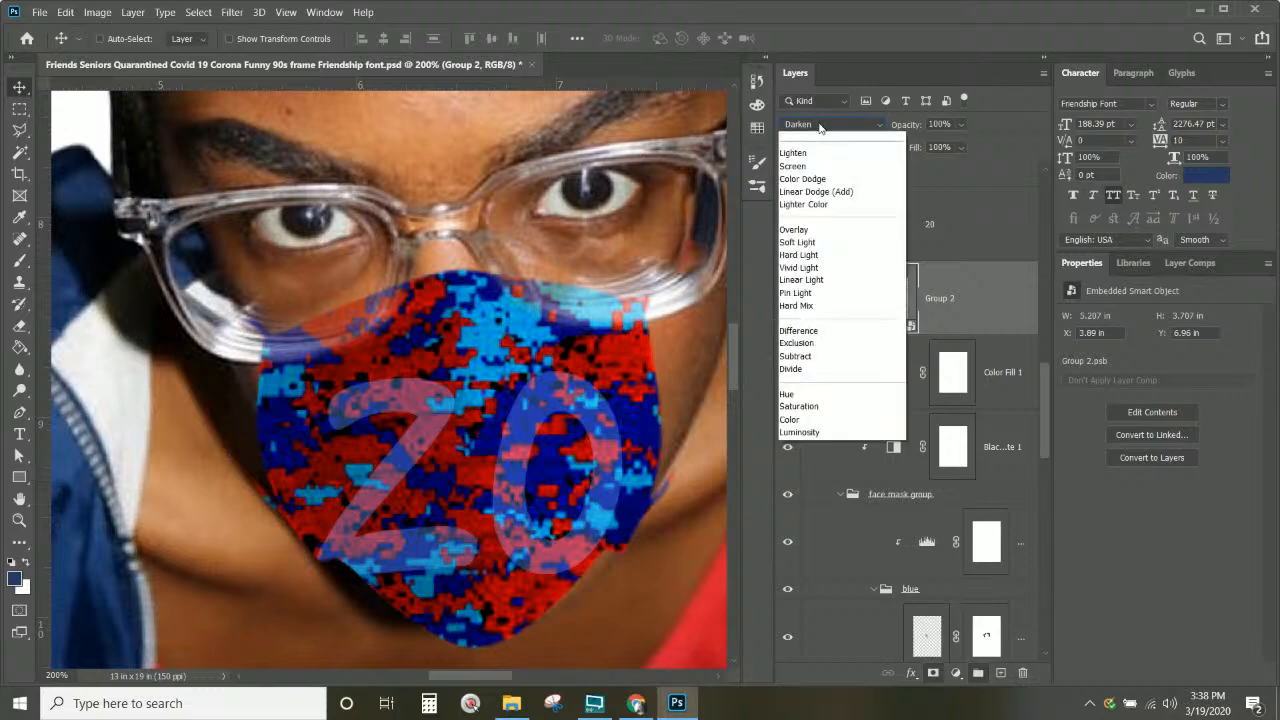
click(855, 178)
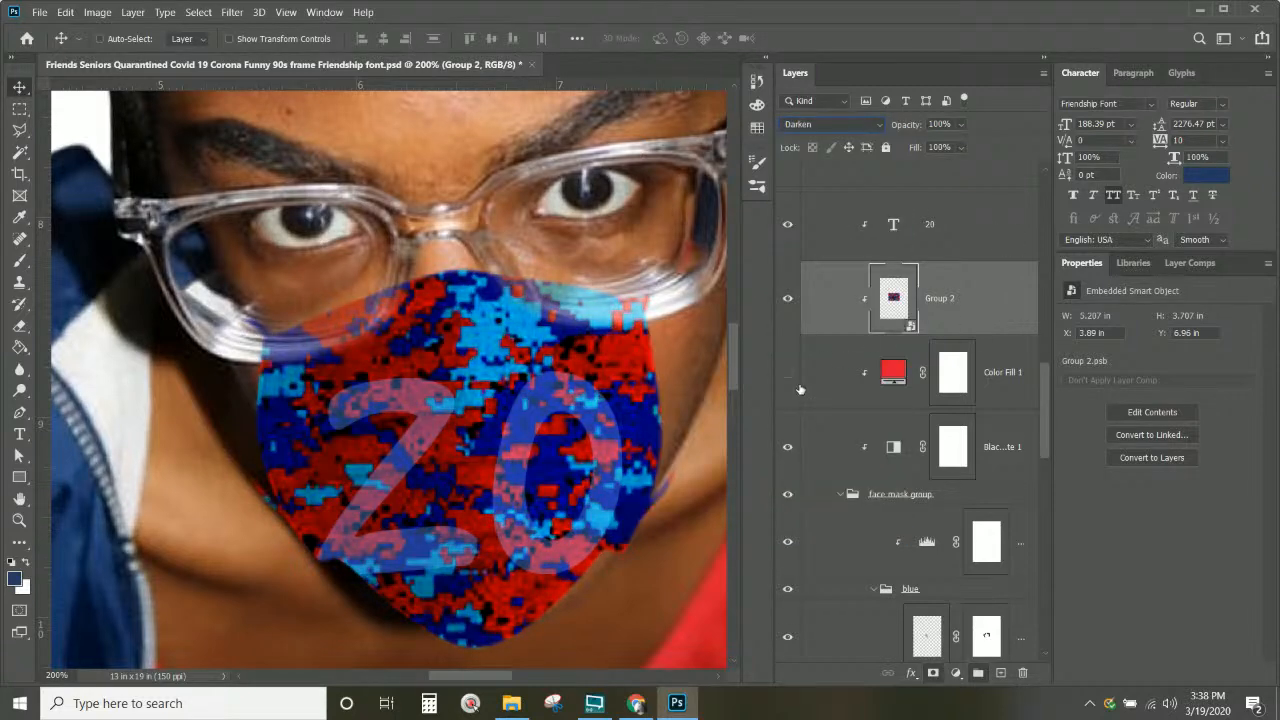
click(822, 130)
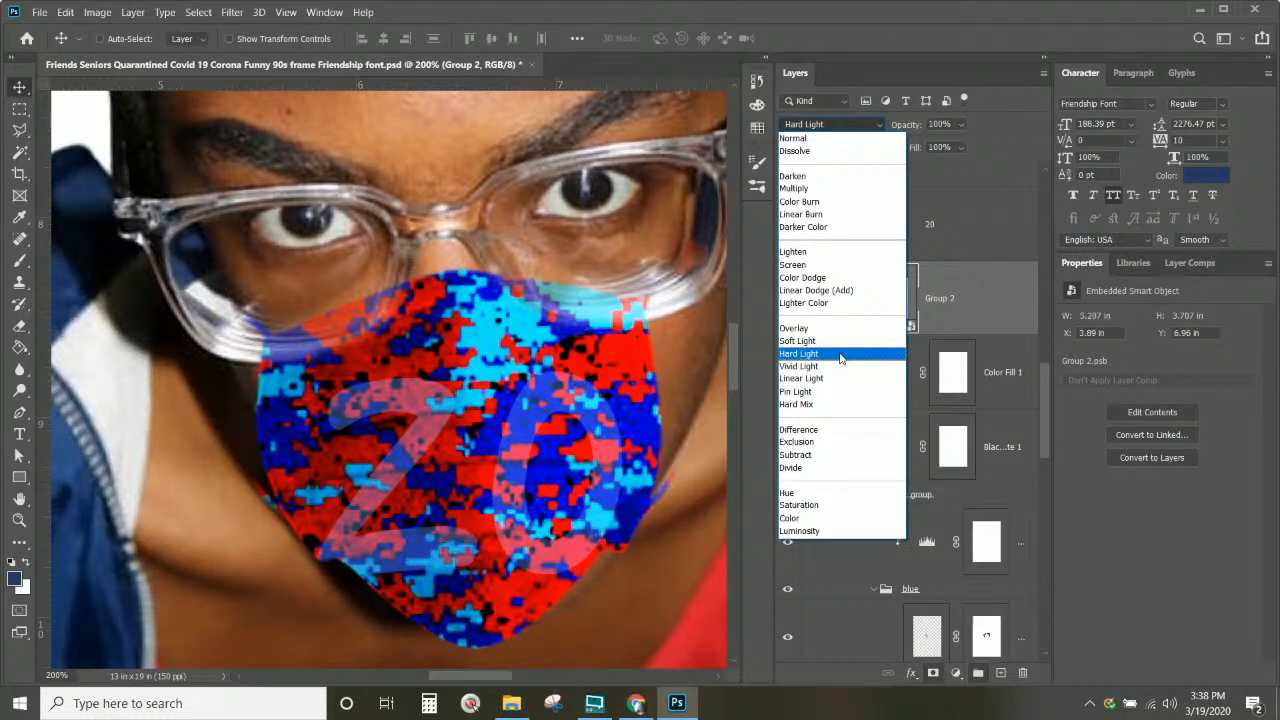
click(840, 357)
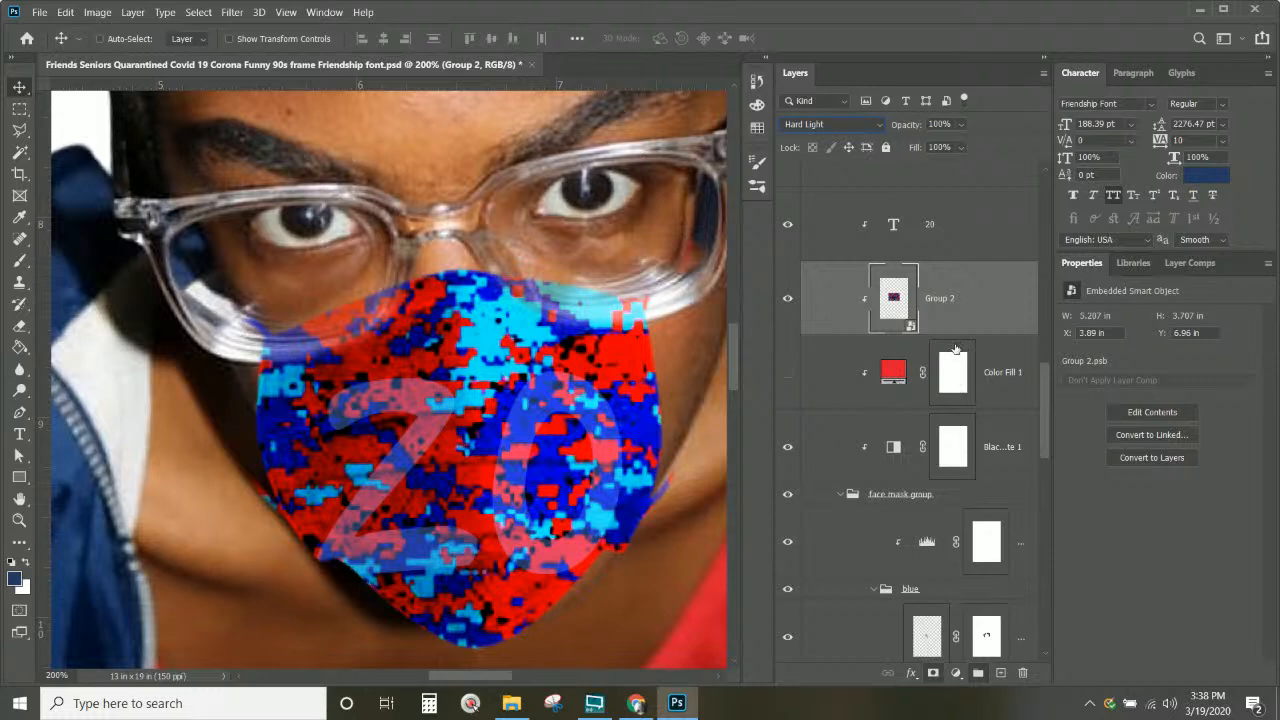
key(ctrl+minus)
key(ctrl+minus)
key(ctrl+minus)
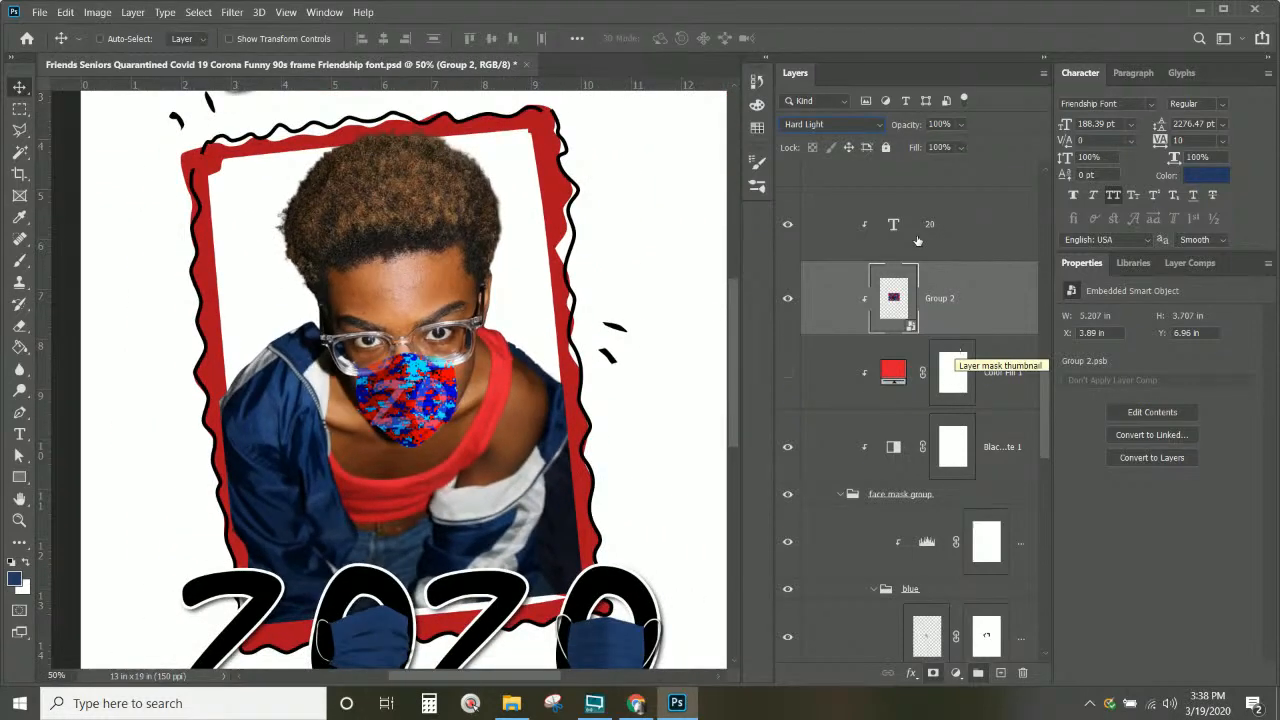
Step: Hide Group 2 and the 20 text, show Color Fill 1, and add Layer 2 above it
click(789, 298)
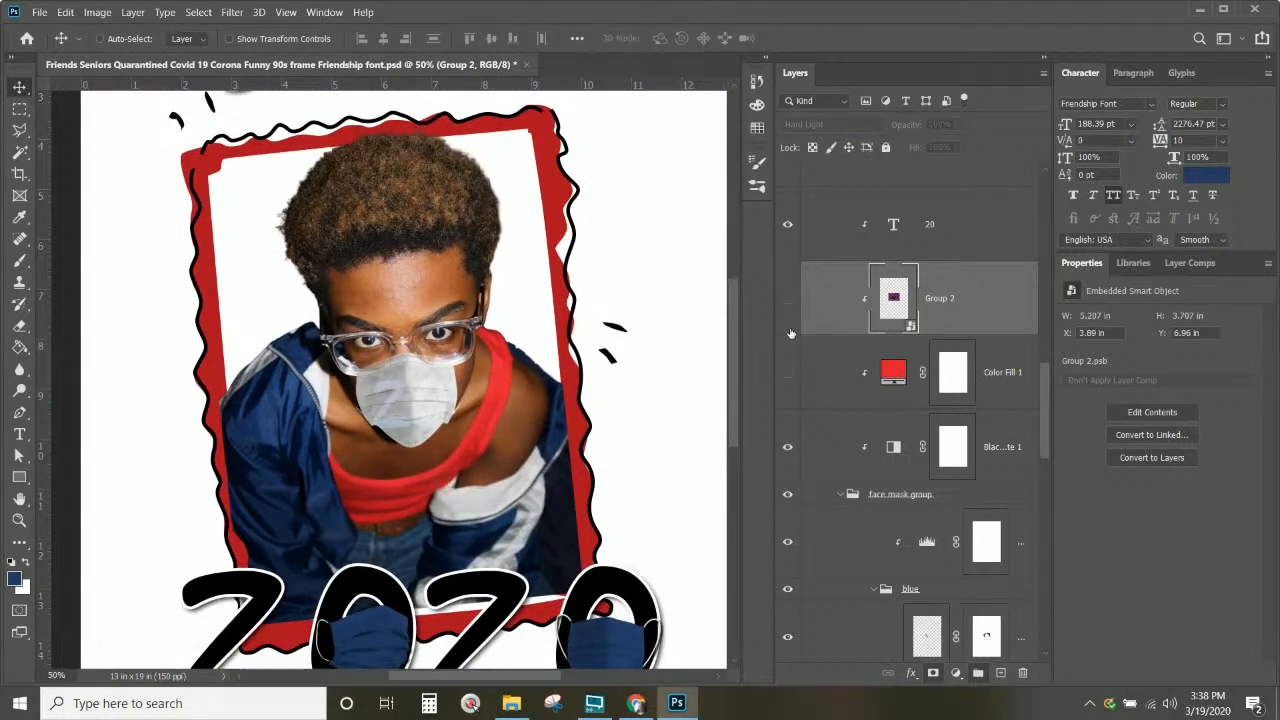
click(789, 226)
click(789, 226)
click(788, 373)
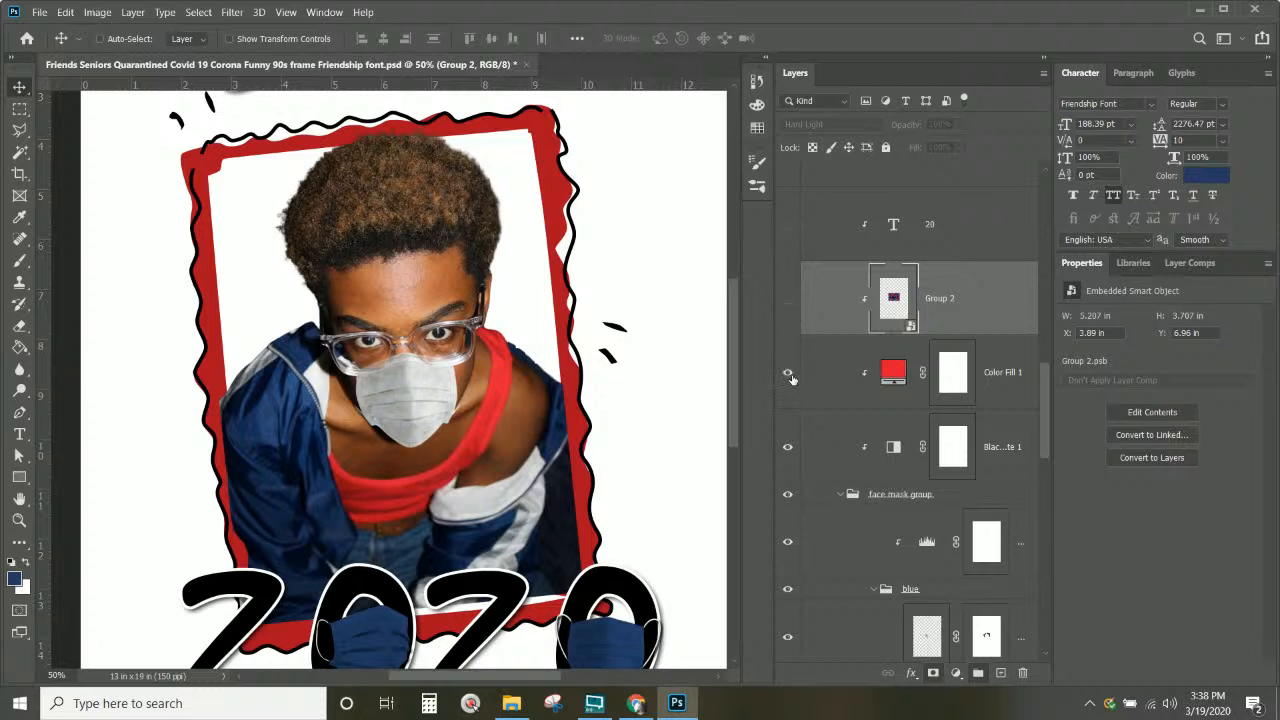
click(1006, 375)
click(1000, 672)
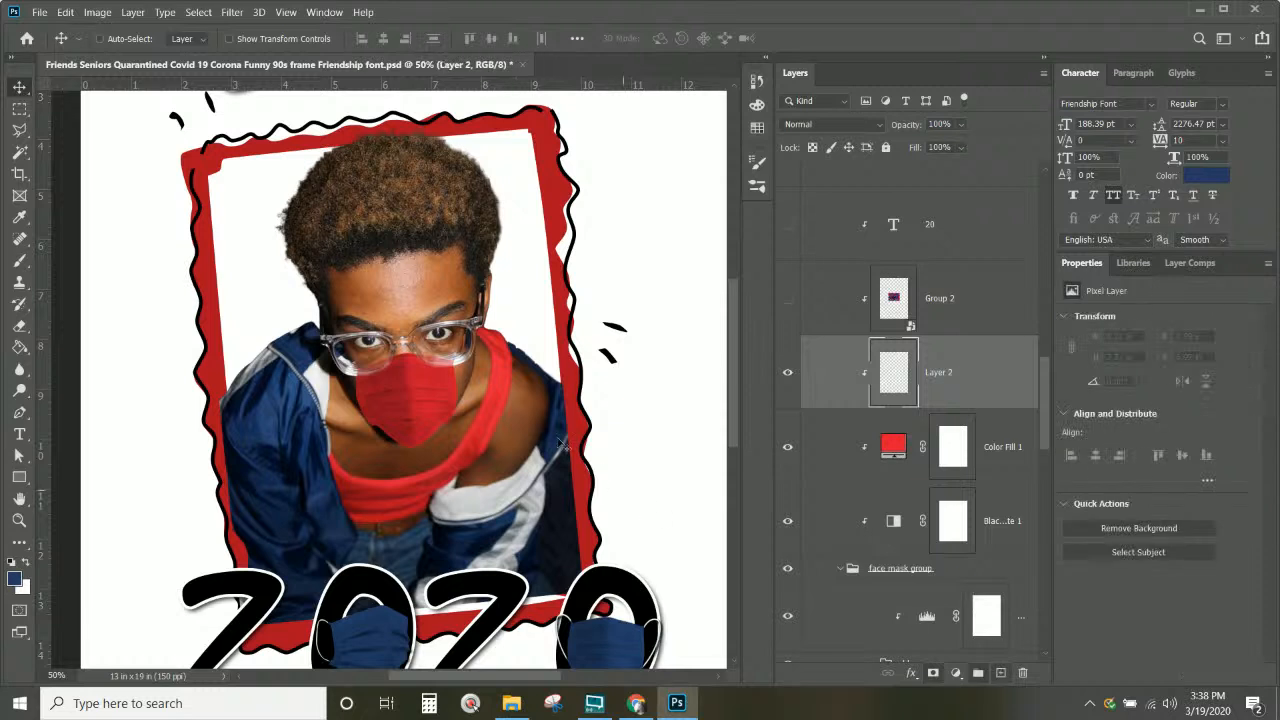
click(19, 261)
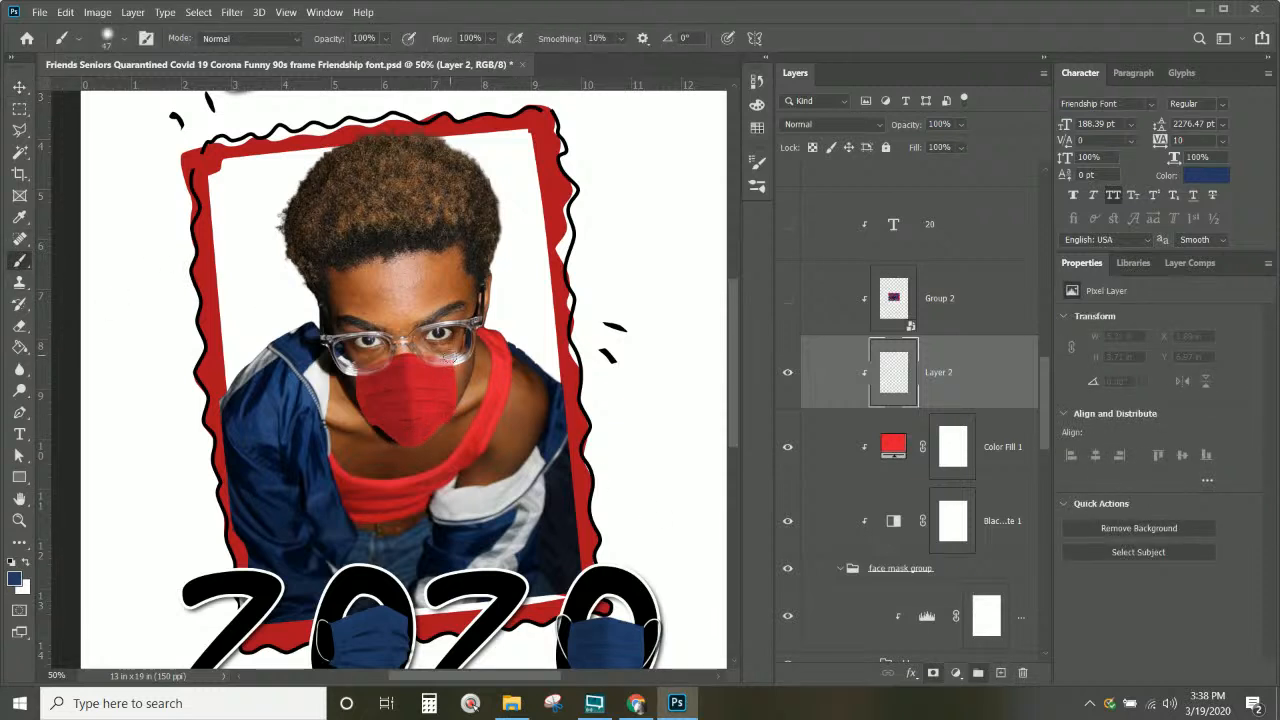
Step: Paint navy along the mask sides with a 124 px brush, then undo the strokes
right_click(452, 355)
drag(585, 95, 598, 95)
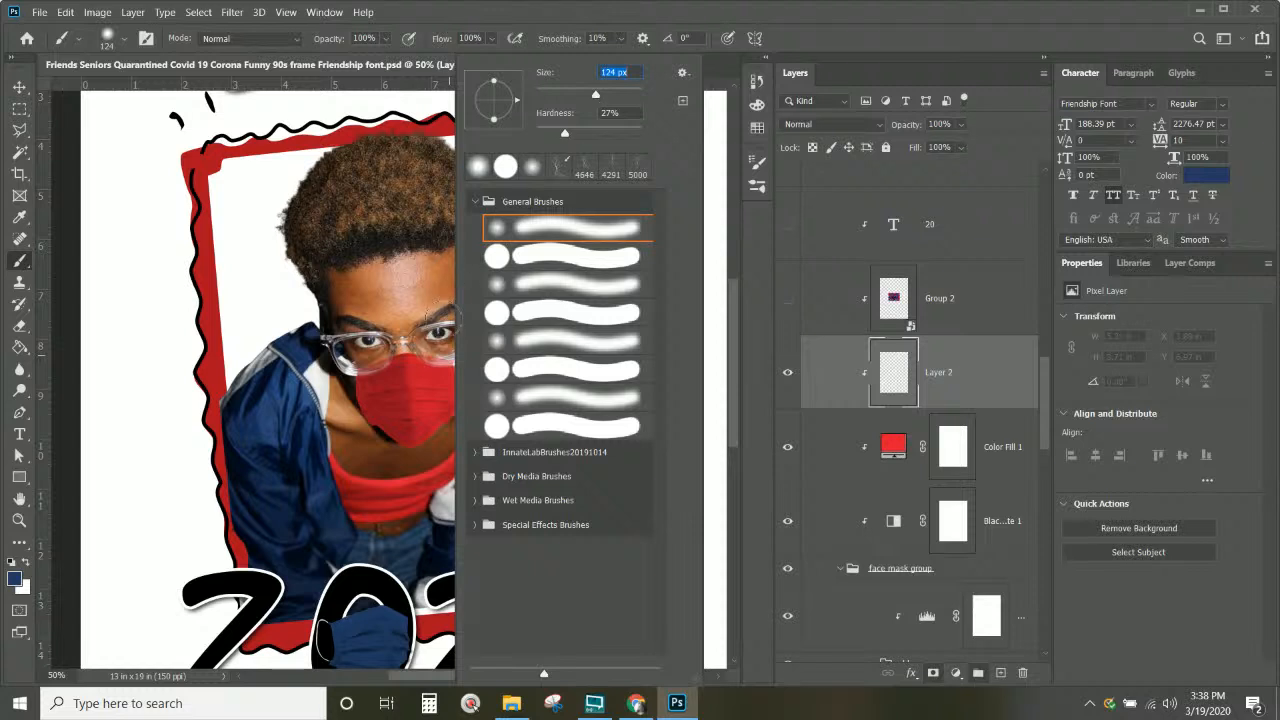
mouse_move(440, 350)
mouse_down()
mouse_move(466, 426)
mouse_move(462, 316)
mouse_up()
drag(365, 356, 362, 473)
key(ctrl+z)
key(ctrl+z)
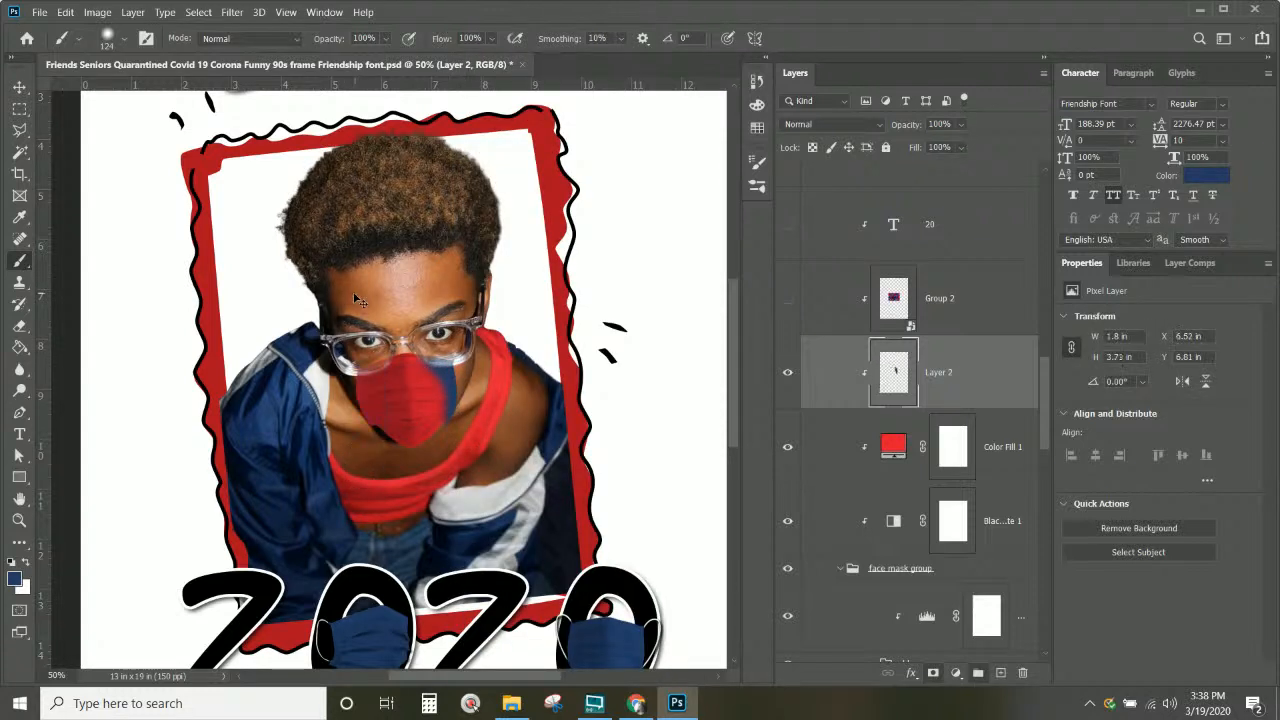
Step: With 0% hardness, shade the mask's right, left and top edges soft navy on Layer 2
click(107, 44)
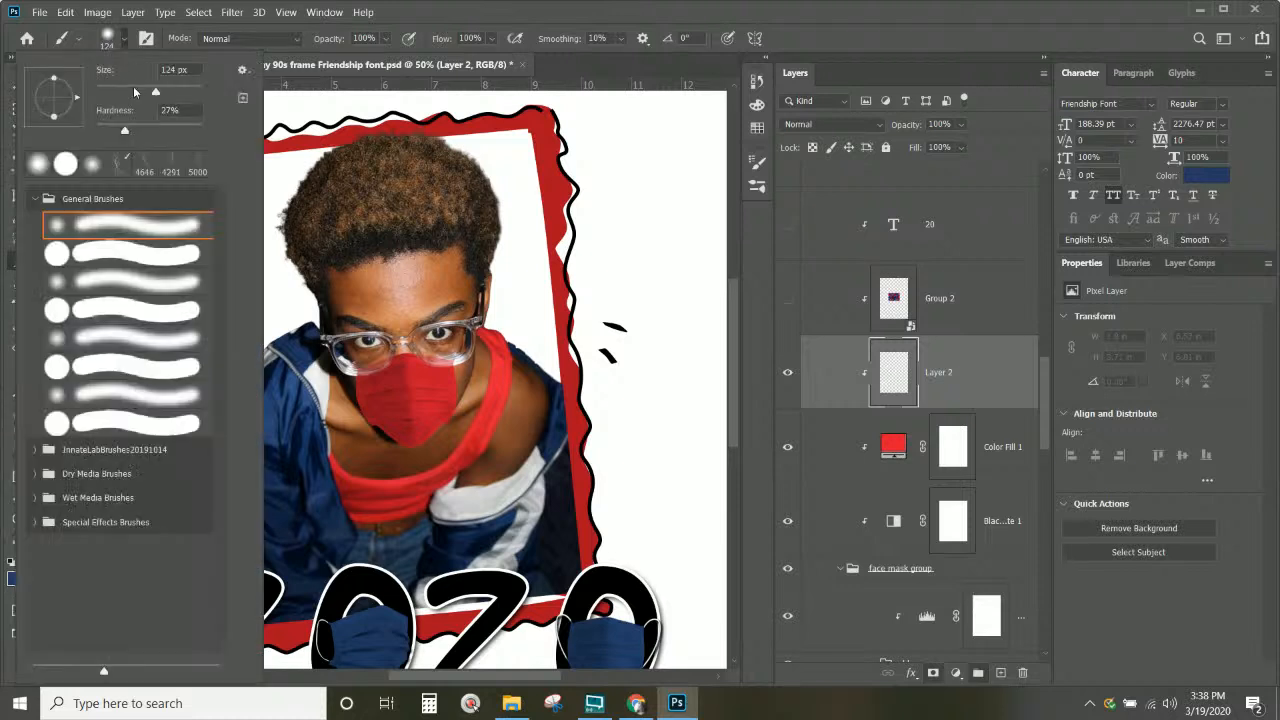
drag(124, 133, 76, 133)
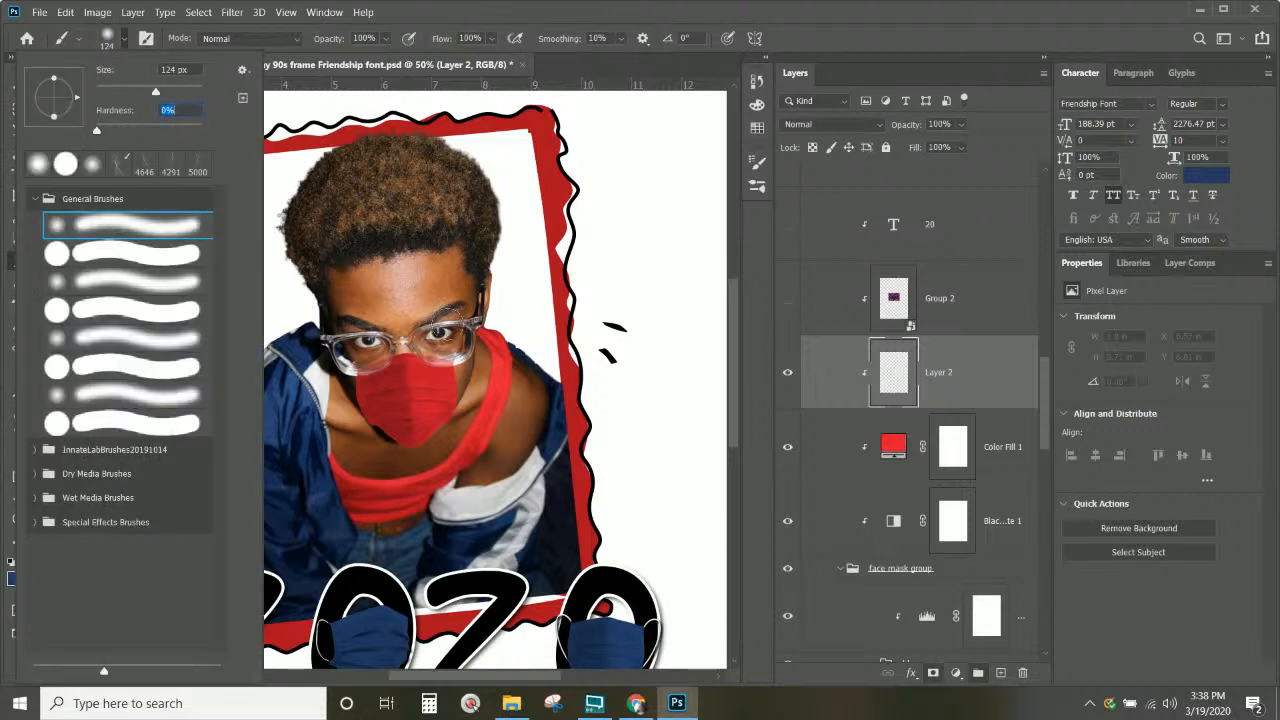
drag(464, 358, 466, 464)
drag(348, 348, 370, 470)
key(ctrl+plus)
key(ctrl+plus)
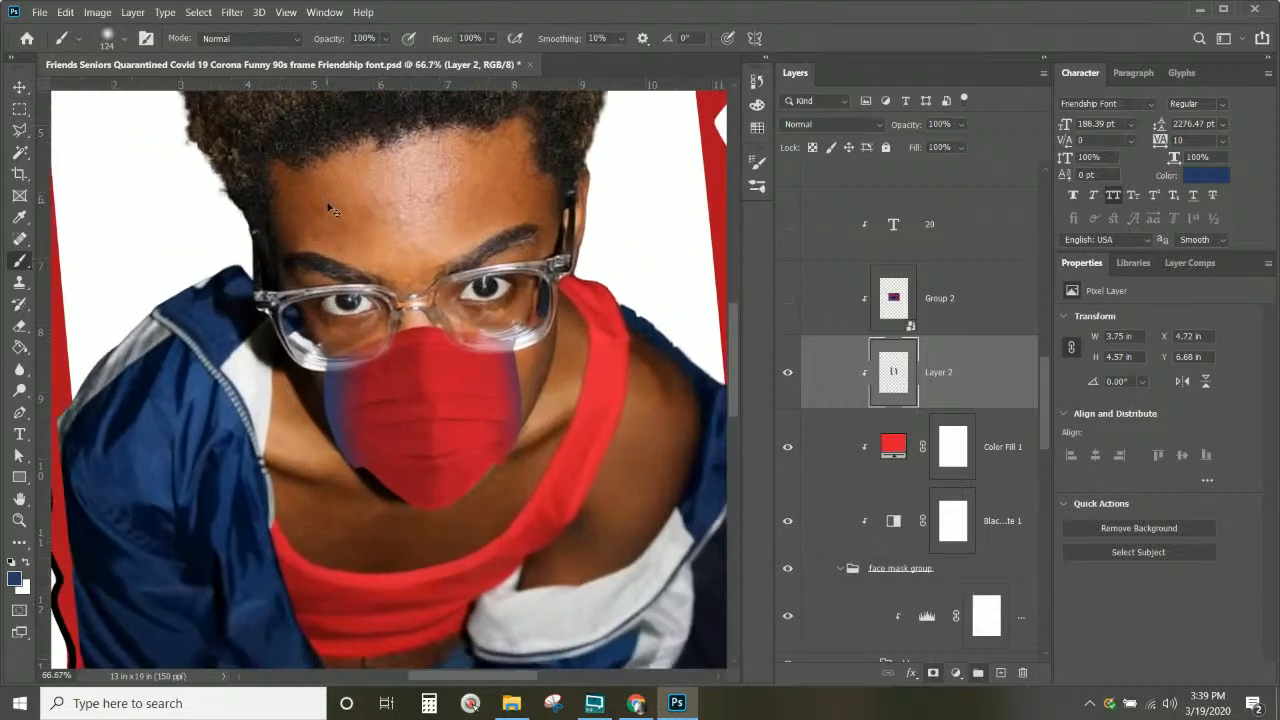
mouse_move(255, 372)
mouse_down()
mouse_move(349, 350)
mouse_move(487, 323)
mouse_move(552, 338)
mouse_move(633, 433)
mouse_move(539, 483)
mouse_move(552, 449)
mouse_move(493, 521)
mouse_move(463, 535)
mouse_move(420, 539)
mouse_move(315, 489)
mouse_move(434, 537)
mouse_move(514, 494)
mouse_move(548, 456)
mouse_move(402, 536)
mouse_up()
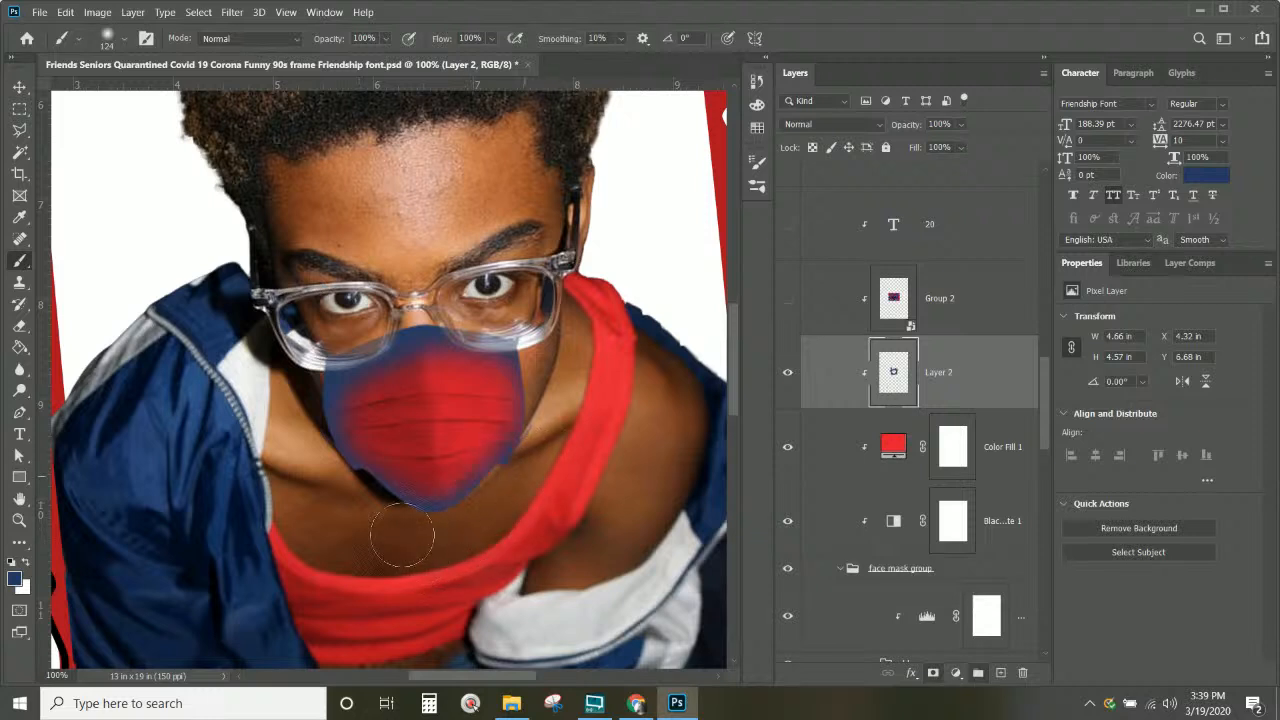
click(788, 226)
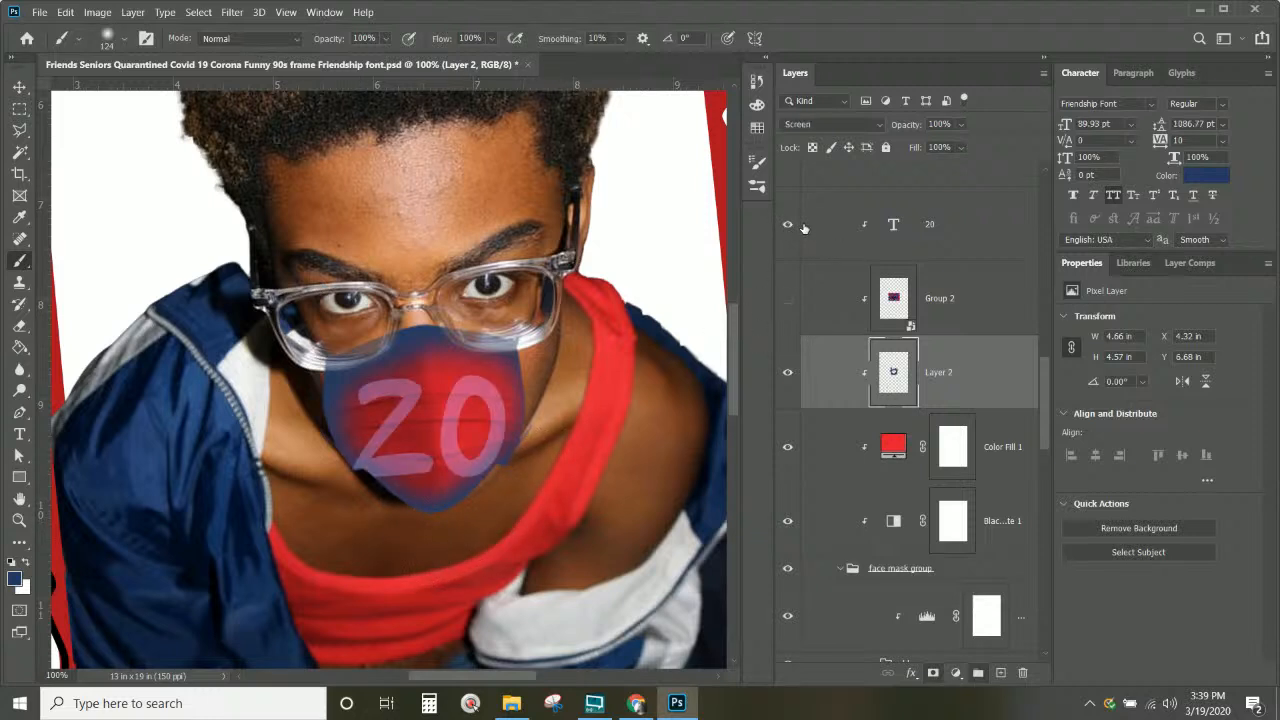
click(803, 228)
click(788, 225)
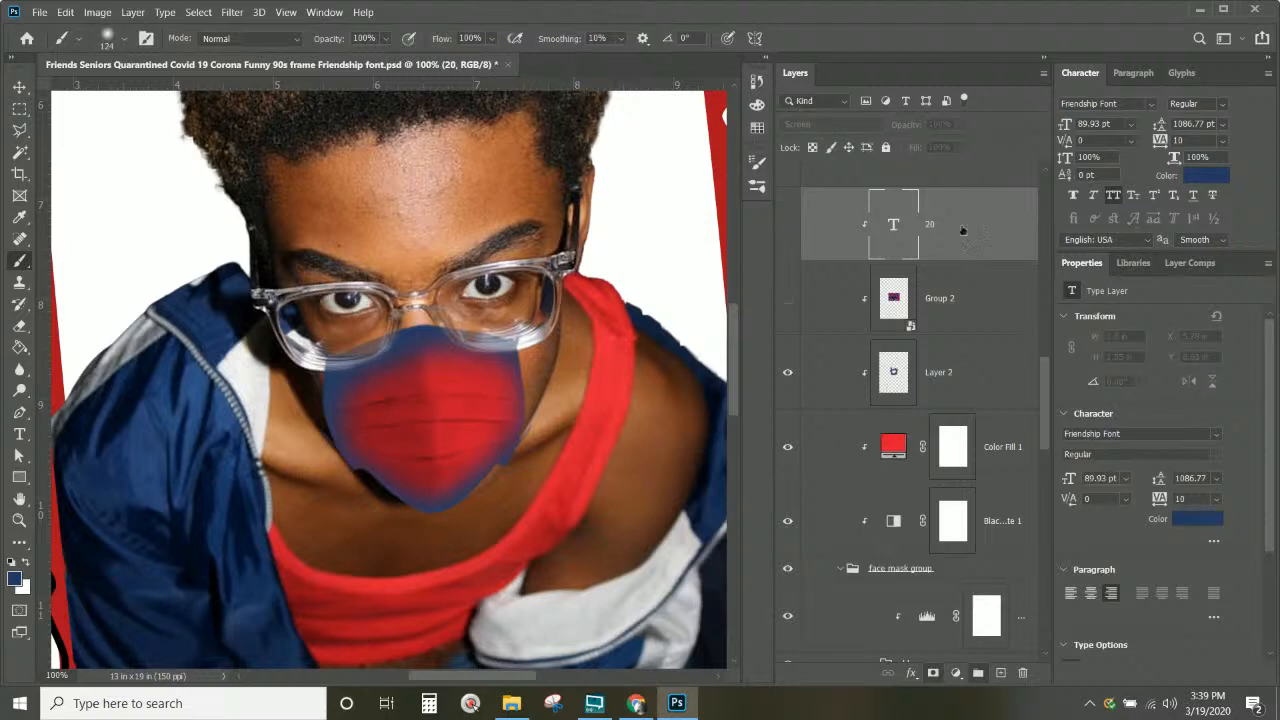
click(958, 370)
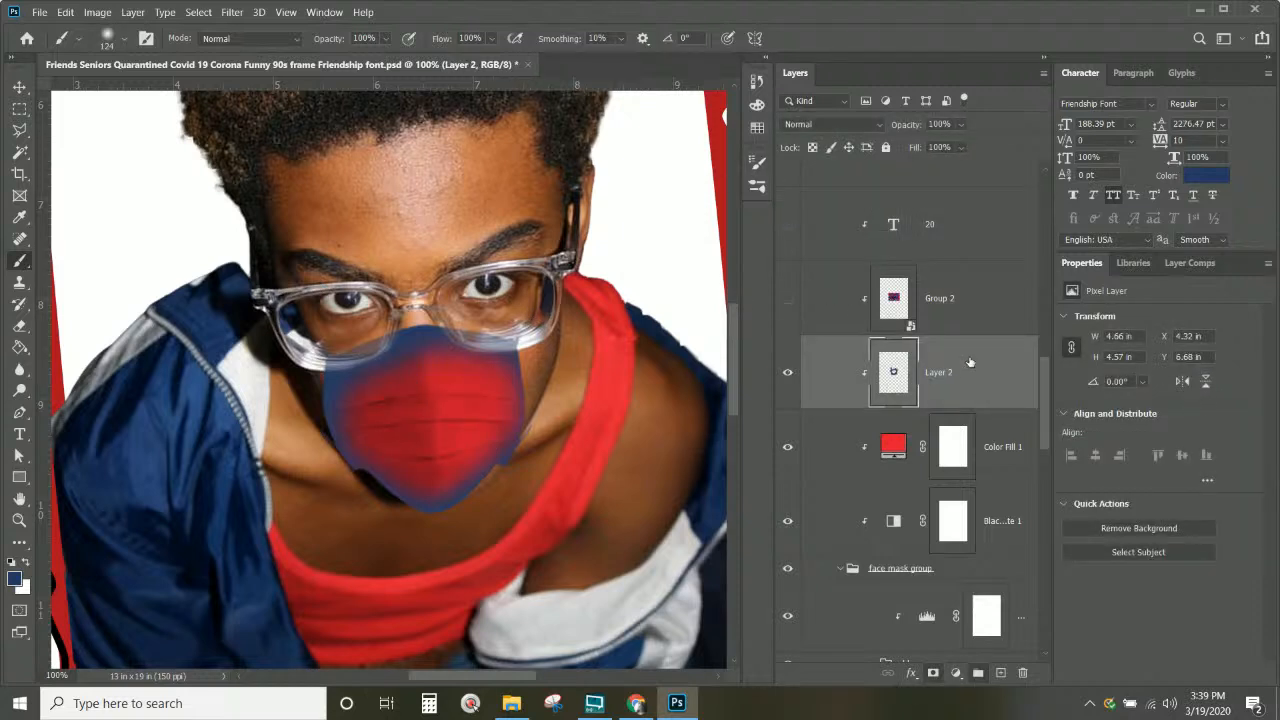
Step: Toggle the blue group layers to compare and select blue mask copy 2's layer mask
scroll(929, 491, down, 5)
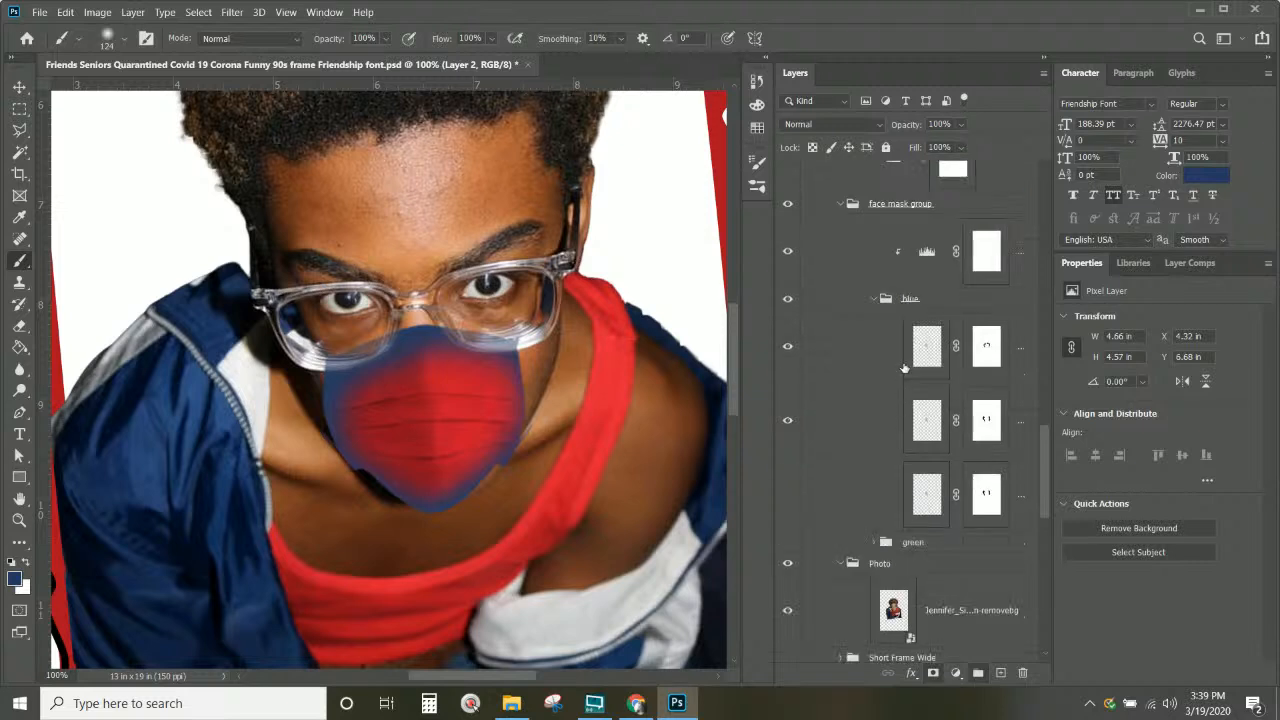
click(922, 512)
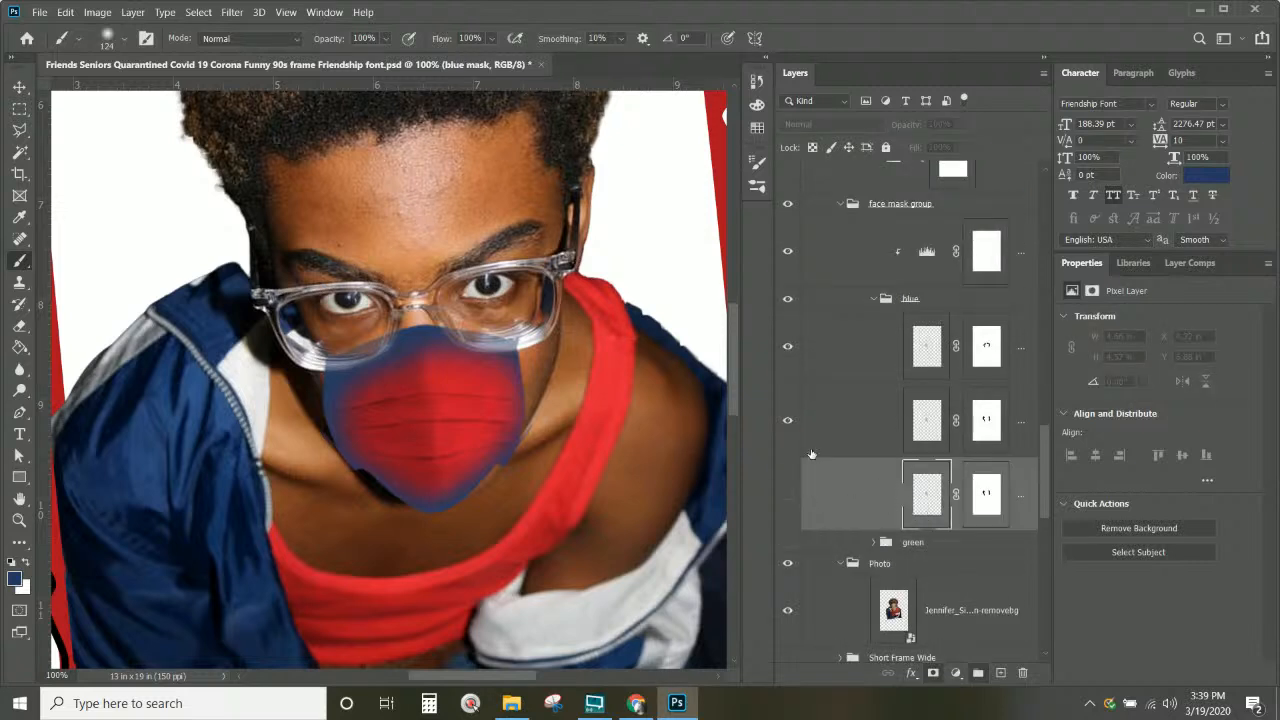
click(788, 422)
click(788, 422)
click(788, 422)
click(987, 430)
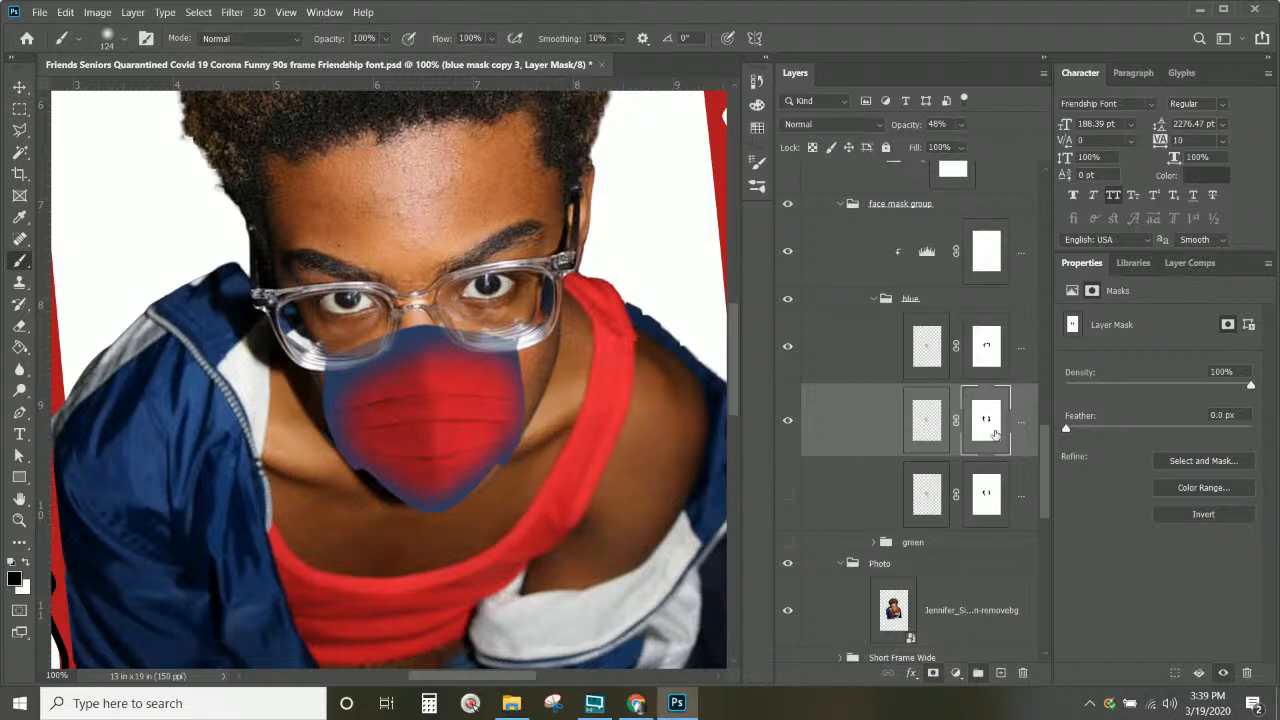
click(835, 367)
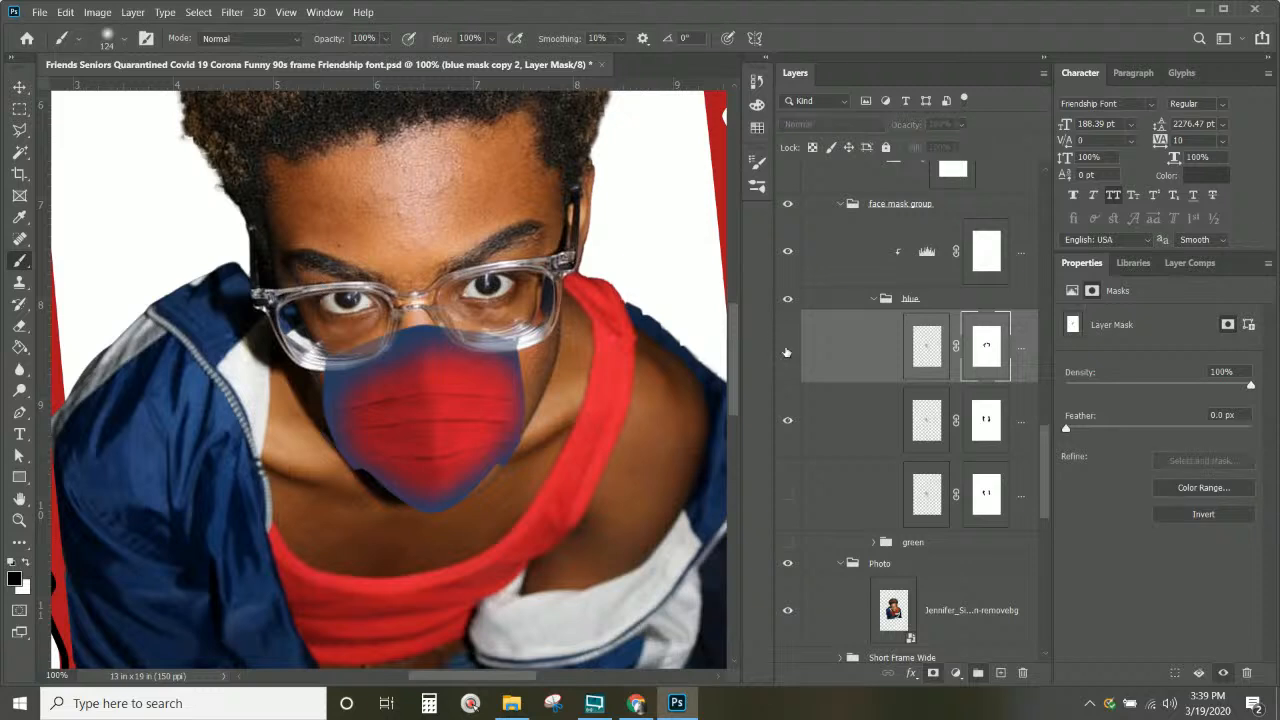
click(787, 346)
click(787, 346)
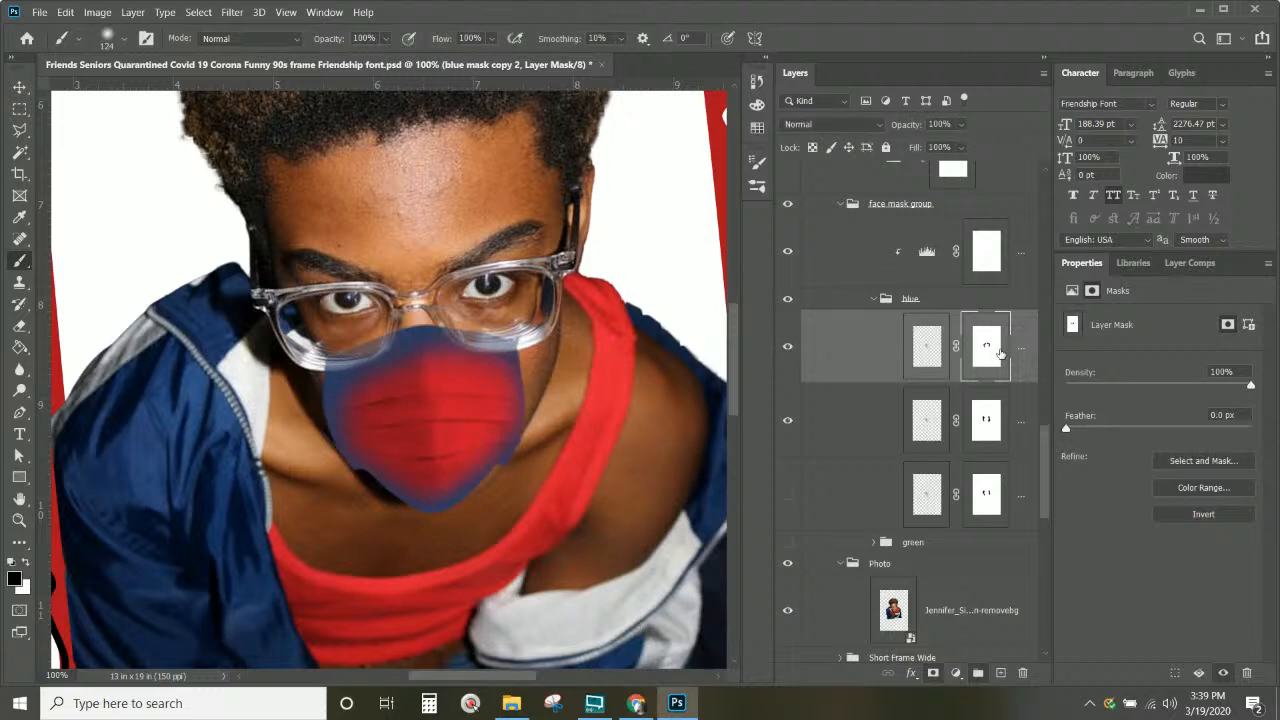
Step: Set the brush to 100% hardness to touch up the mask, then zoom out to 50%
right_click(552, 468)
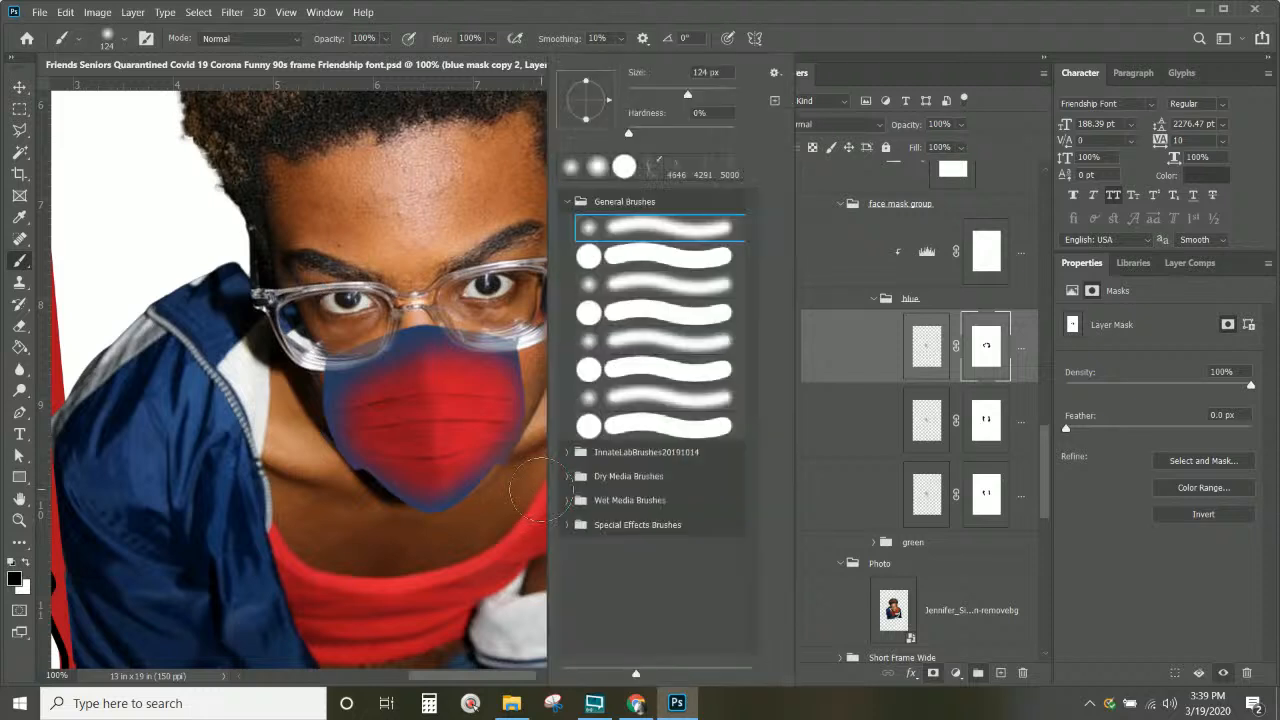
drag(630, 132, 735, 133)
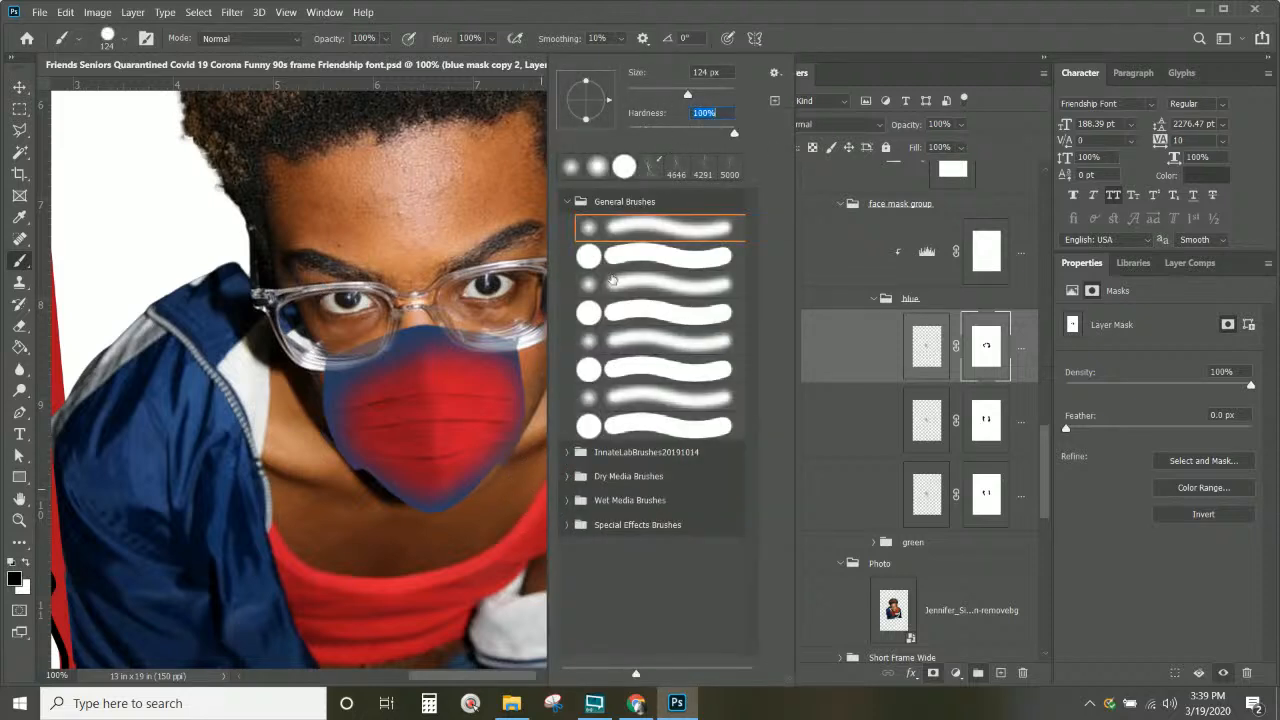
click(510, 600)
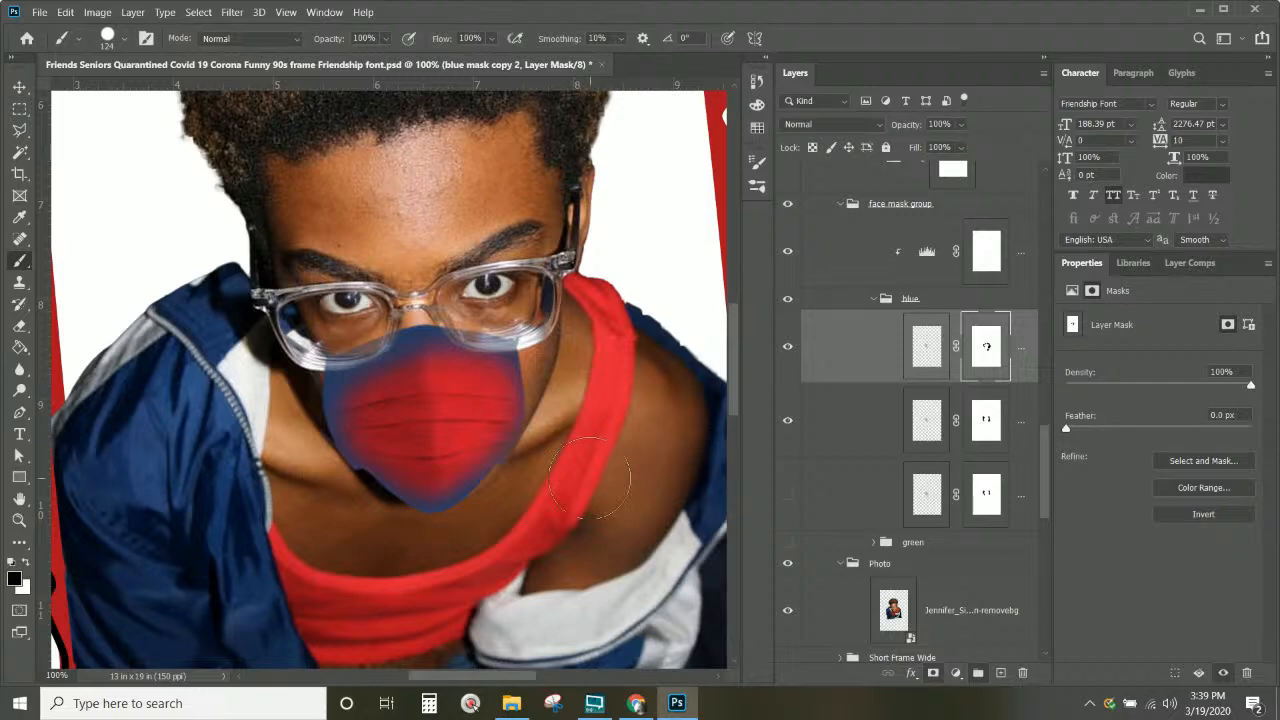
scroll(673, 425, up, 2)
key(ctrl+minus)
key(ctrl+minus)
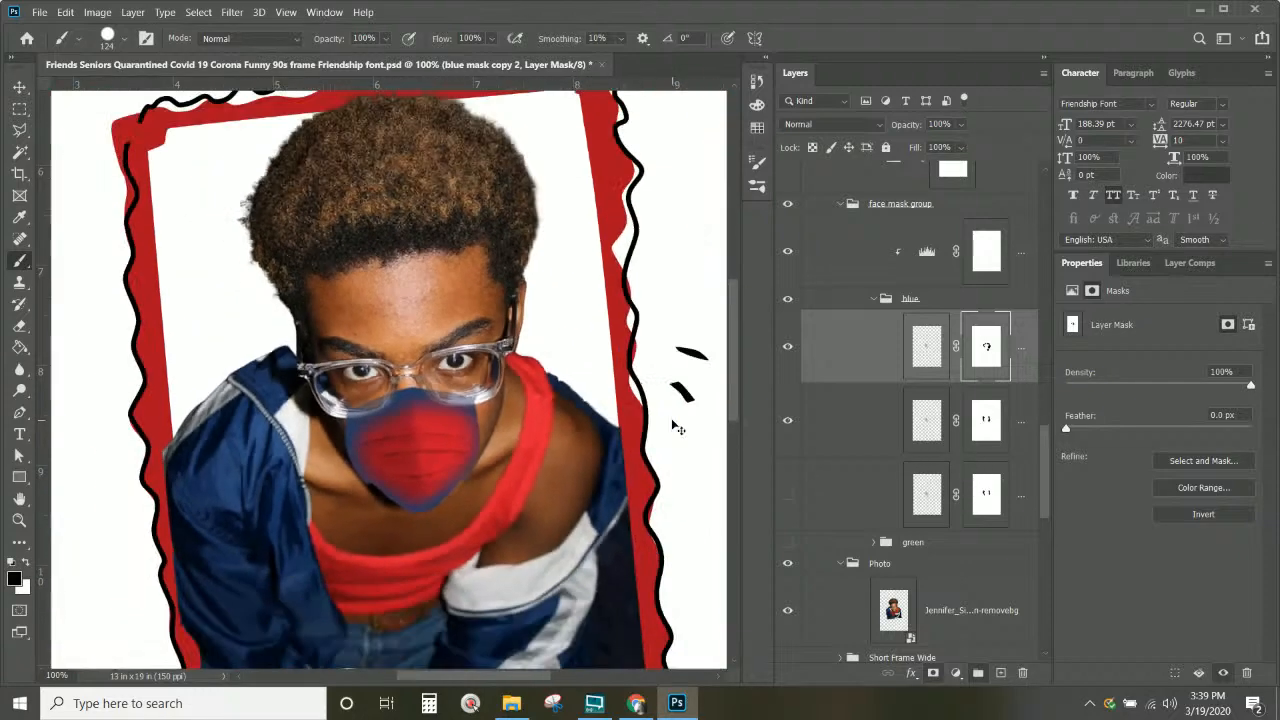
Step: Select the three blue mask layers and nudge them to X 5.13 in, Y 8.13 in, then view at 33.33%
click(19, 87)
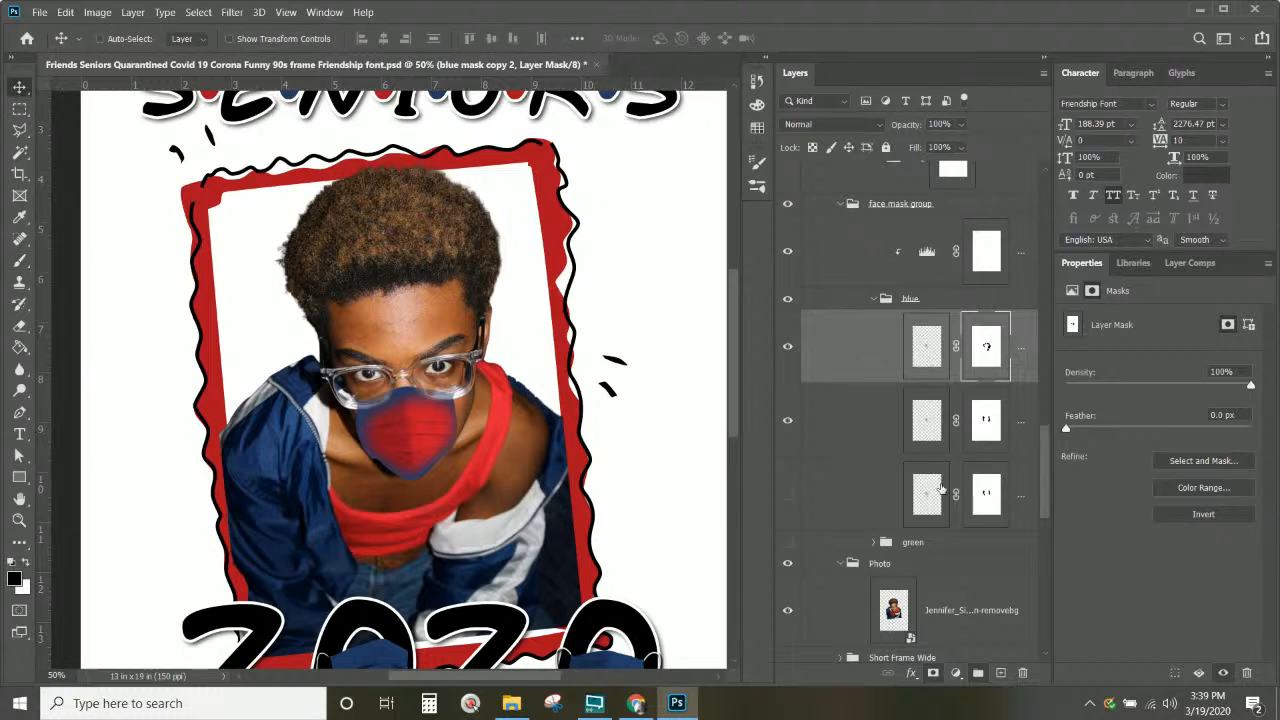
click(924, 346)
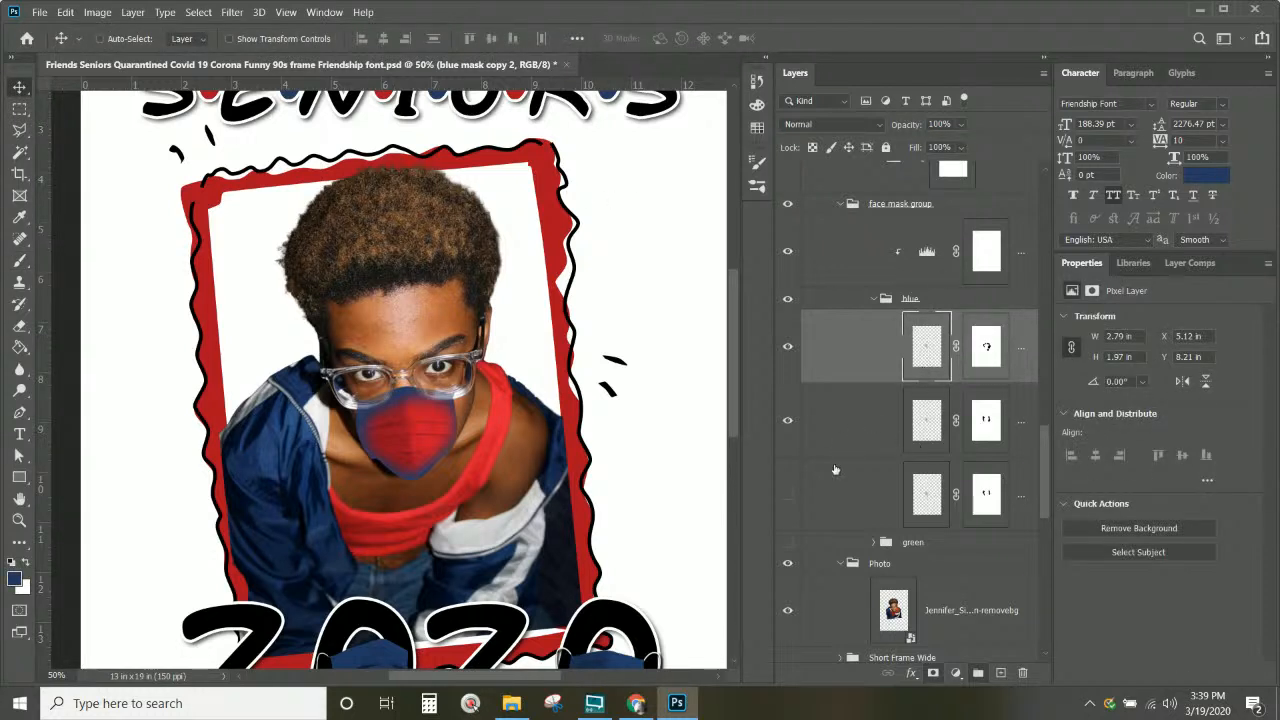
shift+click(924, 425)
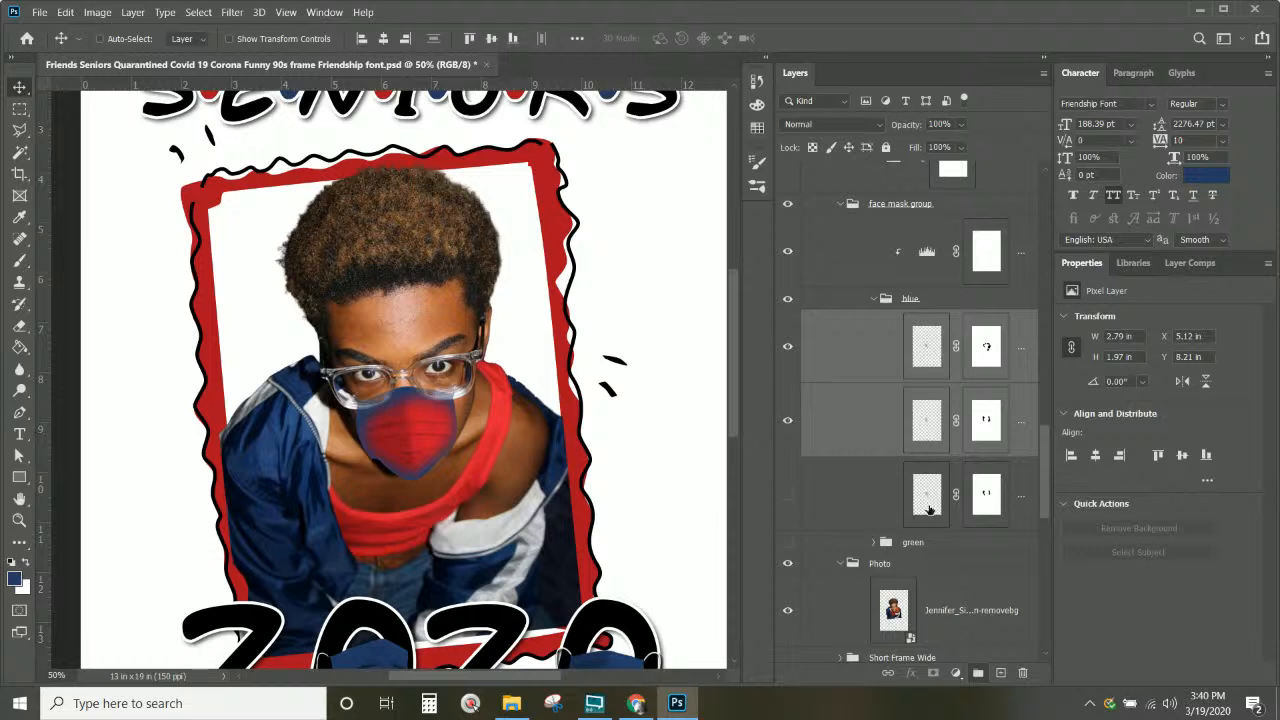
shift+click(929, 510)
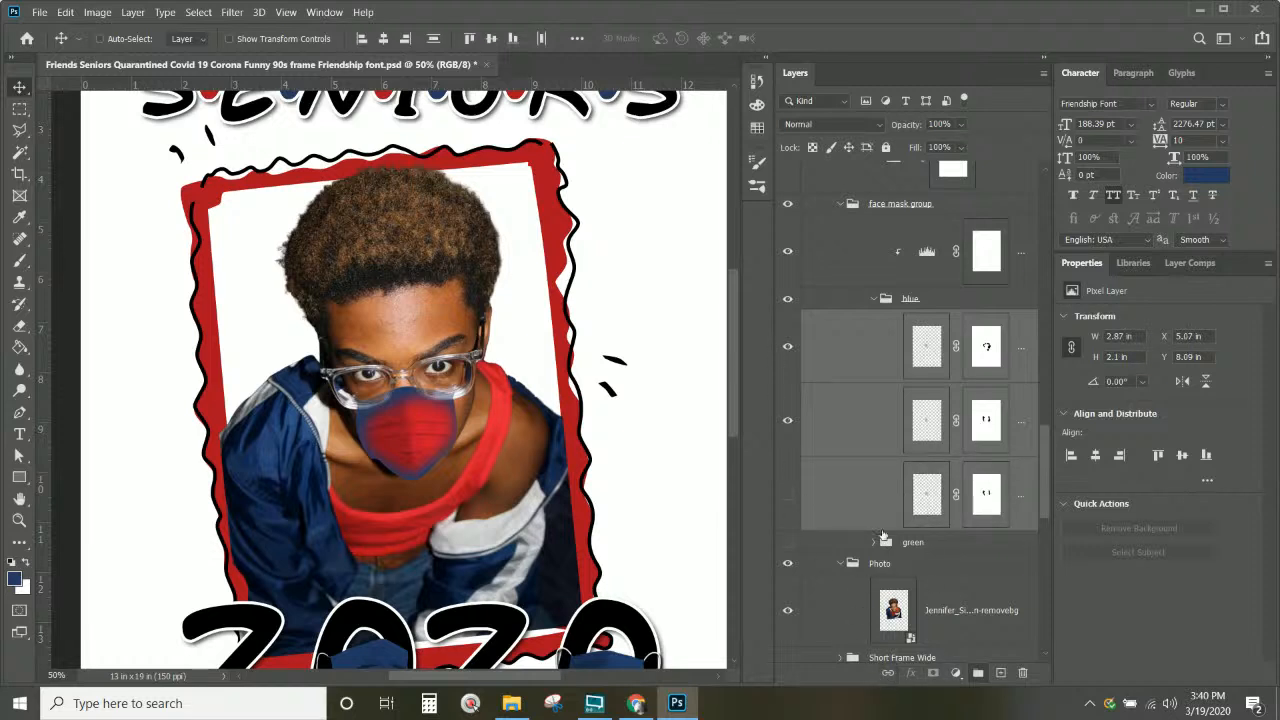
scroll(920, 375, up, 3)
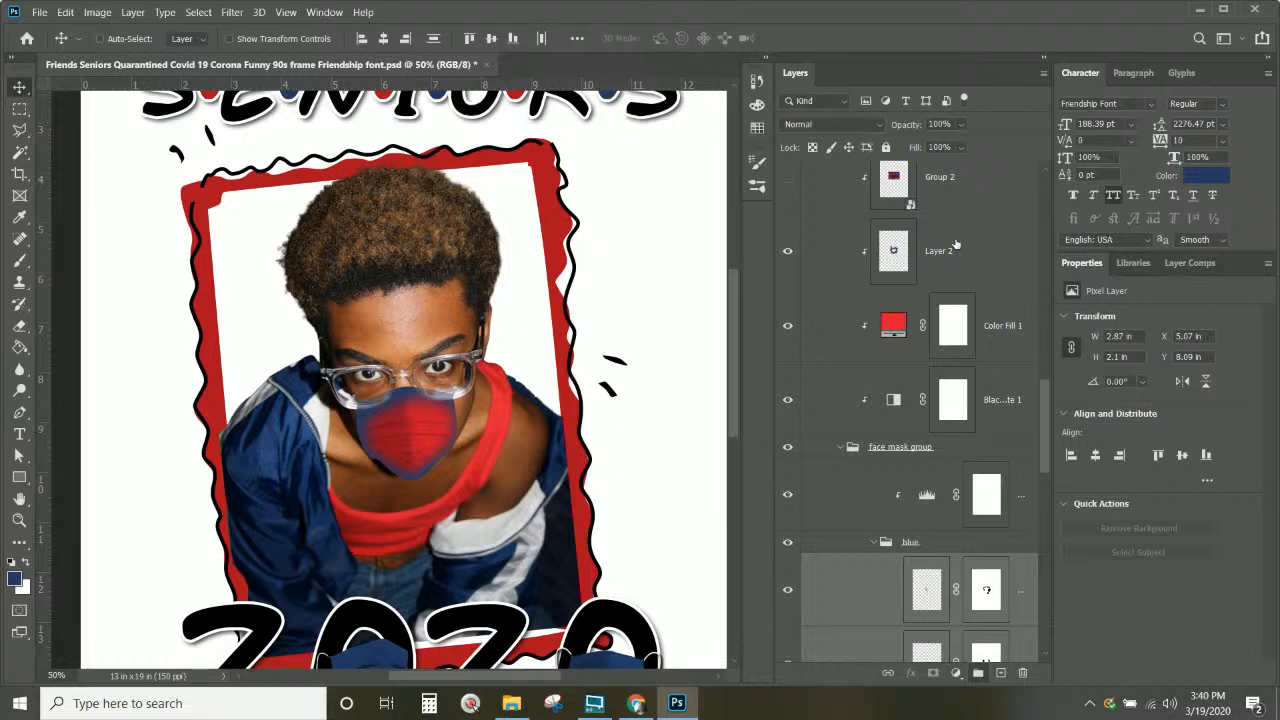
scroll(925, 379, down, 3)
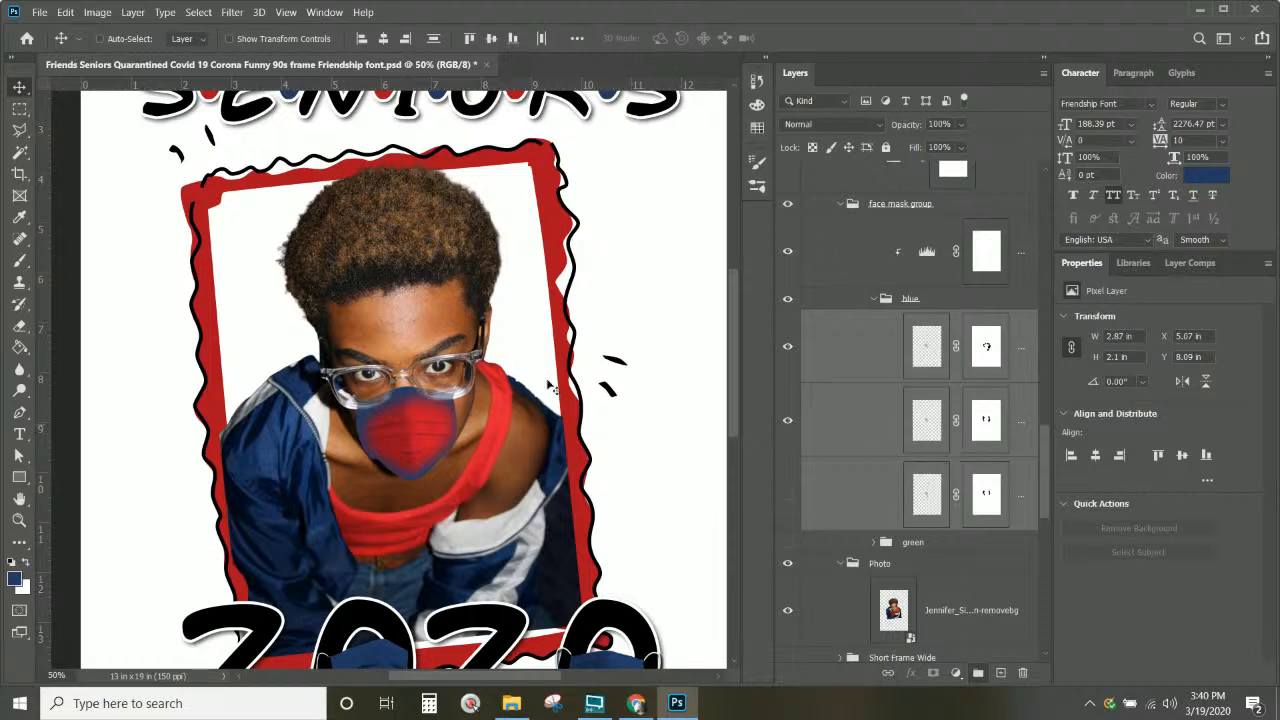
drag(420, 432, 421, 438)
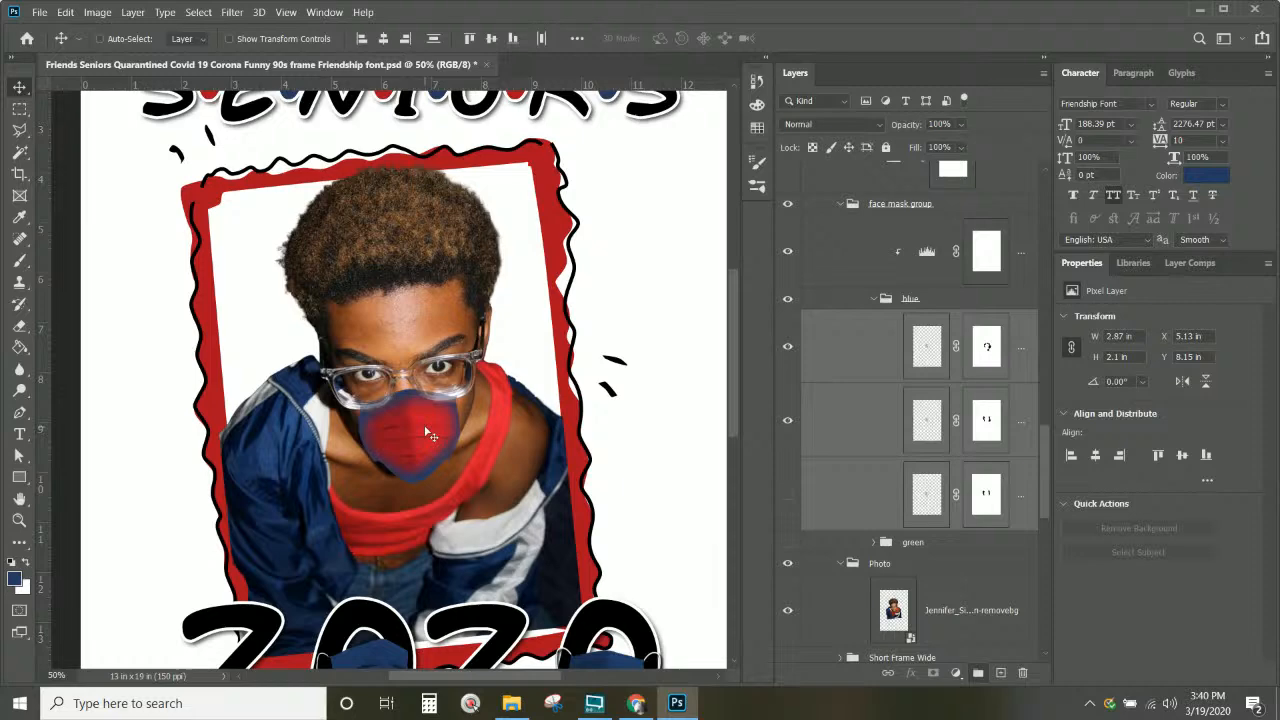
drag(427, 434, 424, 426)
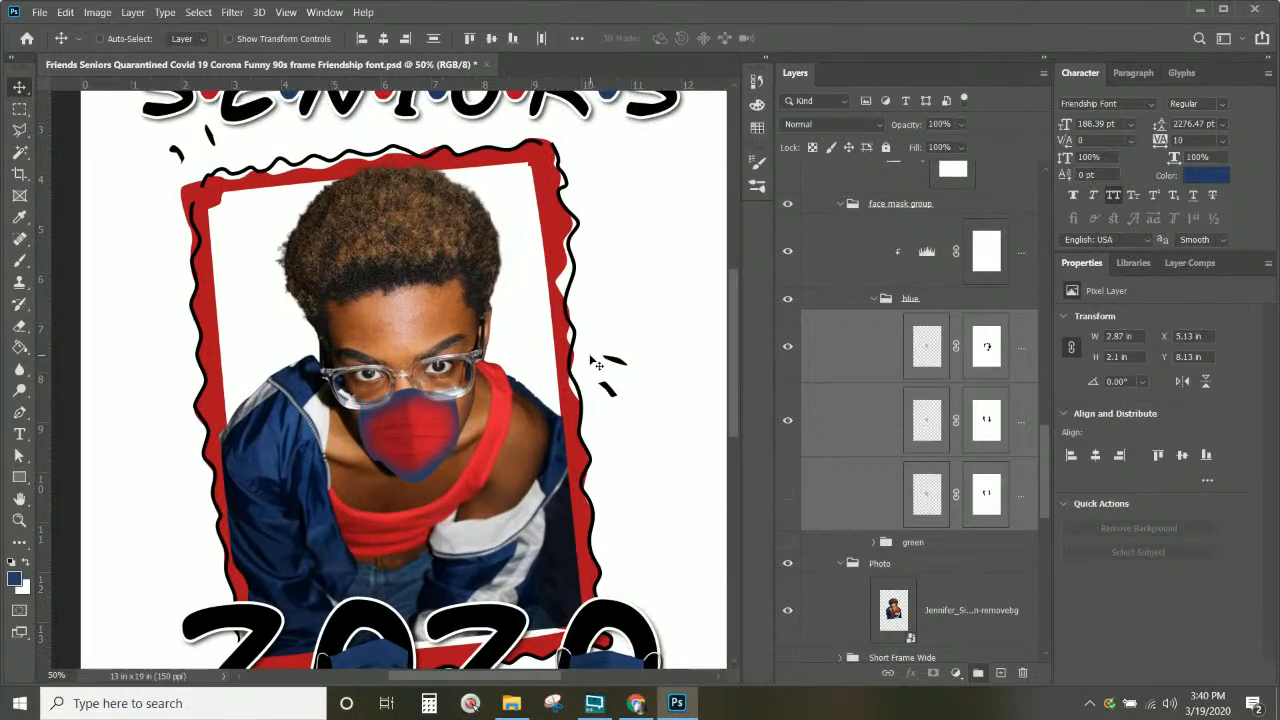
key(ctrl+minus)
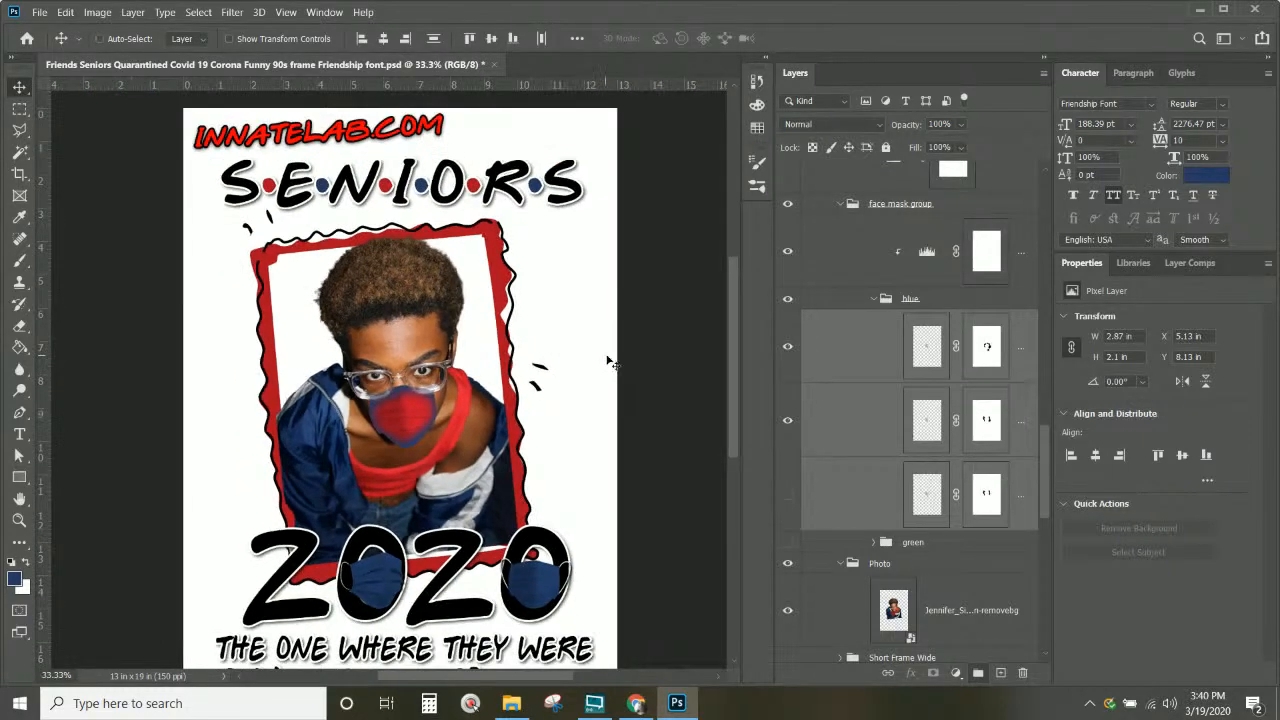
scroll(614, 345, down, 2)
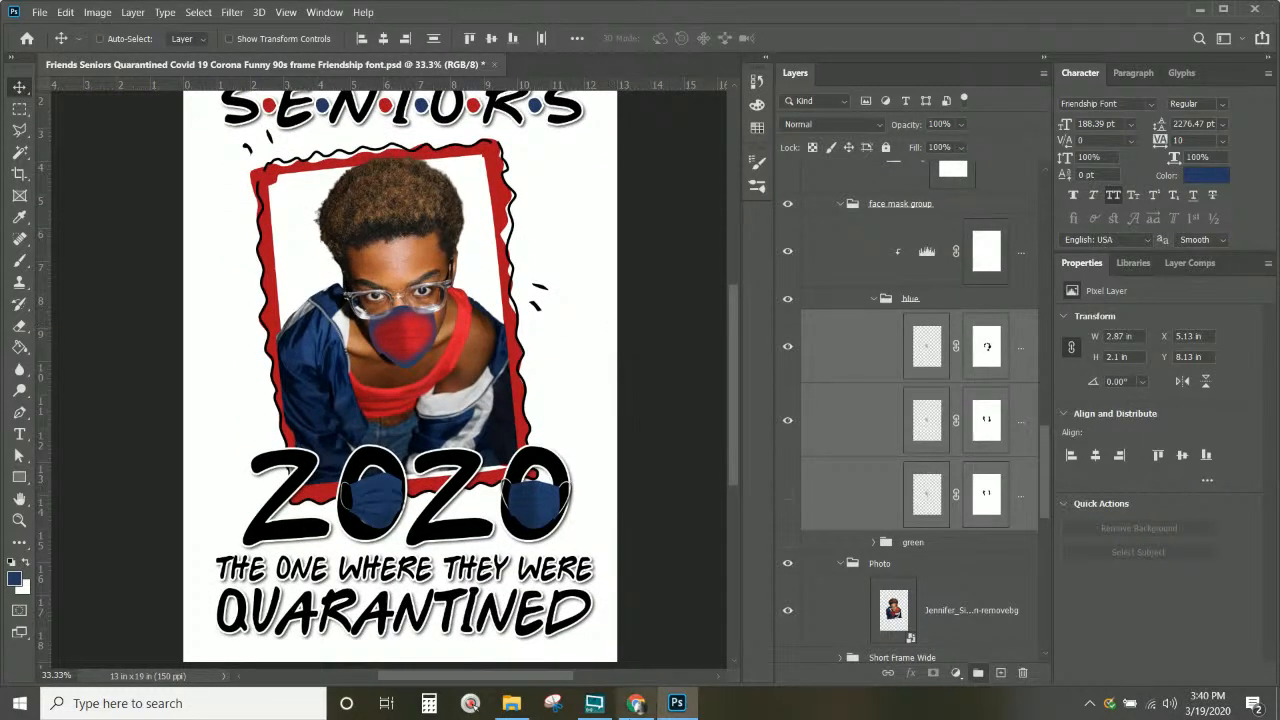
Step: Close the DESIGN-DIGIPCAMO and Google Search tabs in Chrome, then return to the Photoshop design
click(636, 703)
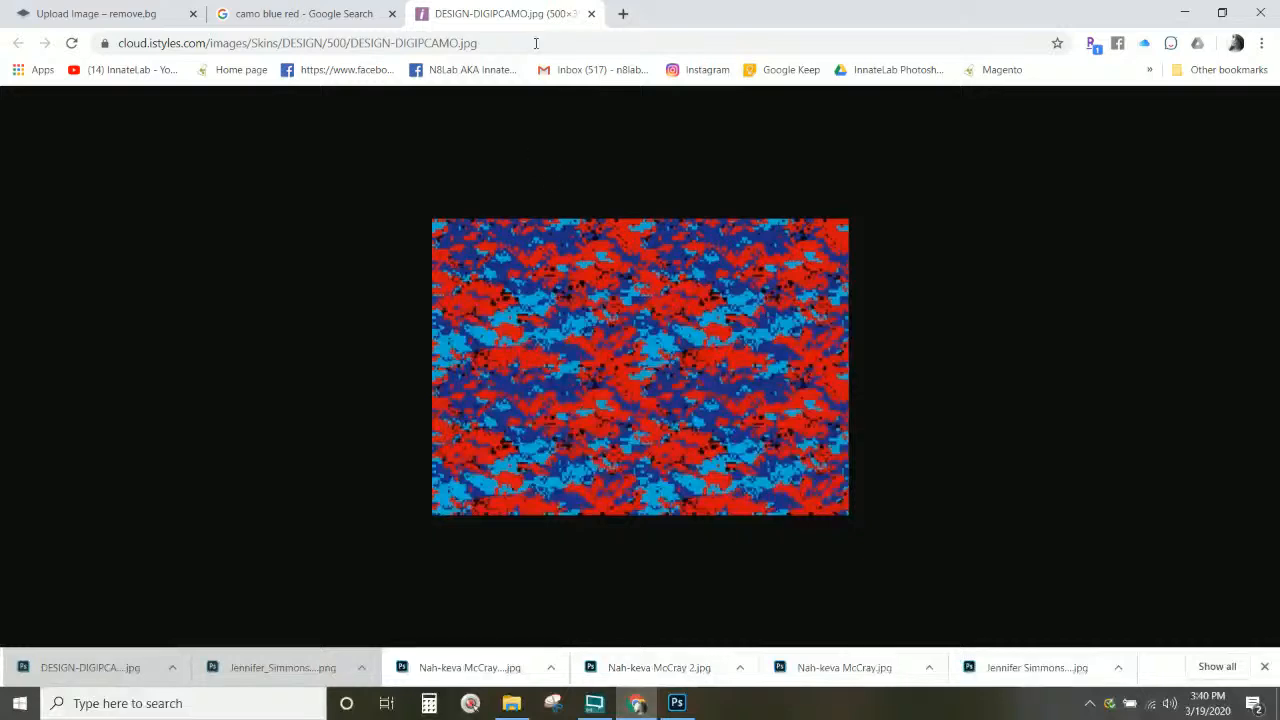
click(592, 13)
click(392, 13)
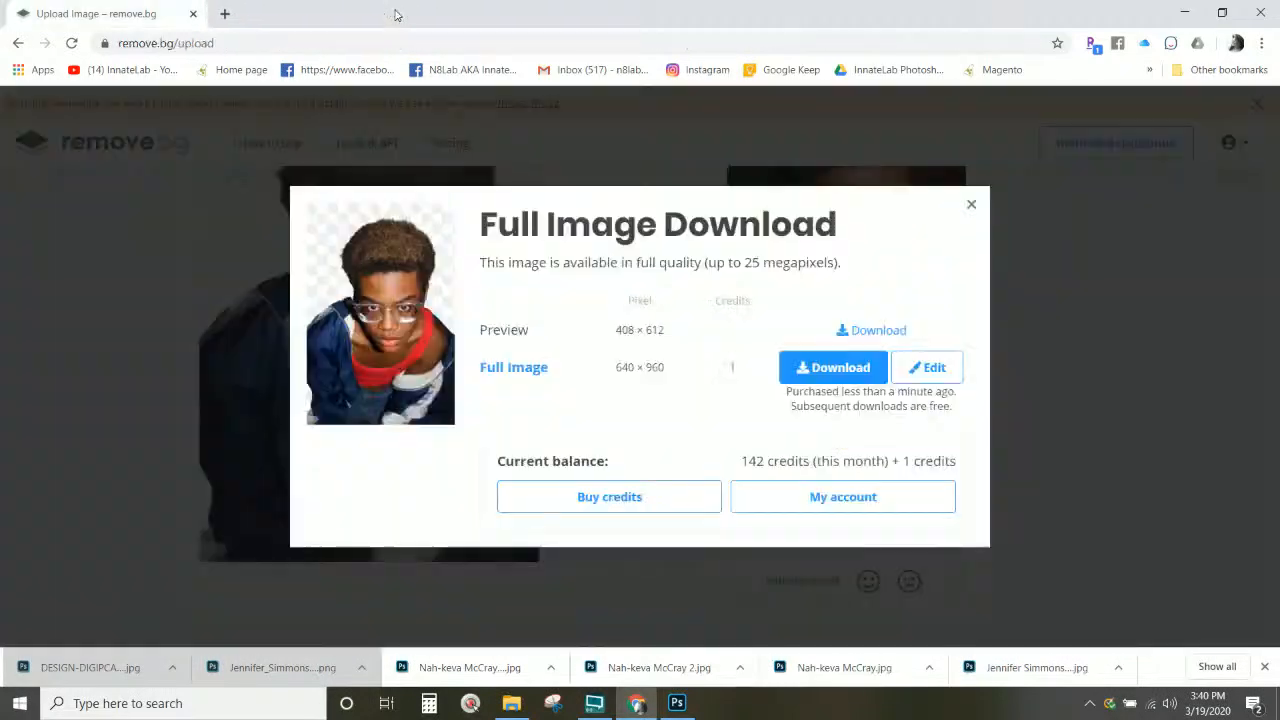
click(668, 708)
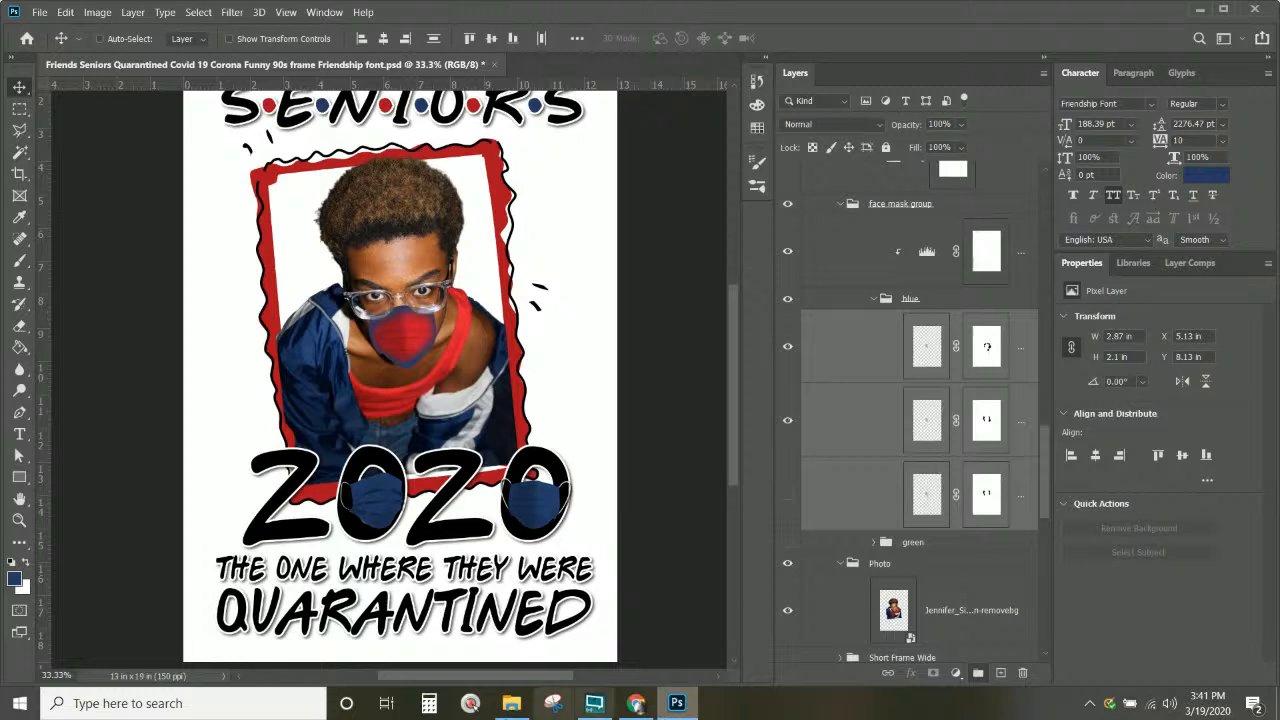
Step: Collapse the blue, Photo and Portrait Frame groups in the Layers panel
click(874, 299)
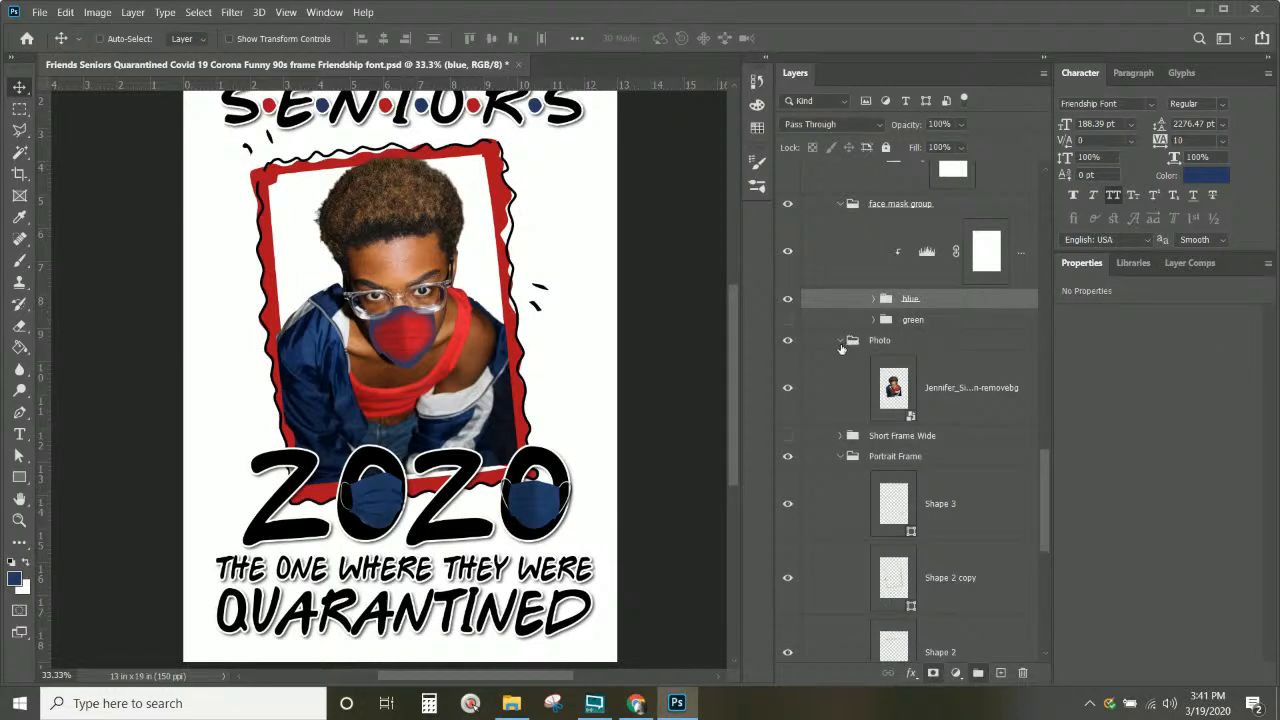
click(840, 341)
click(840, 383)
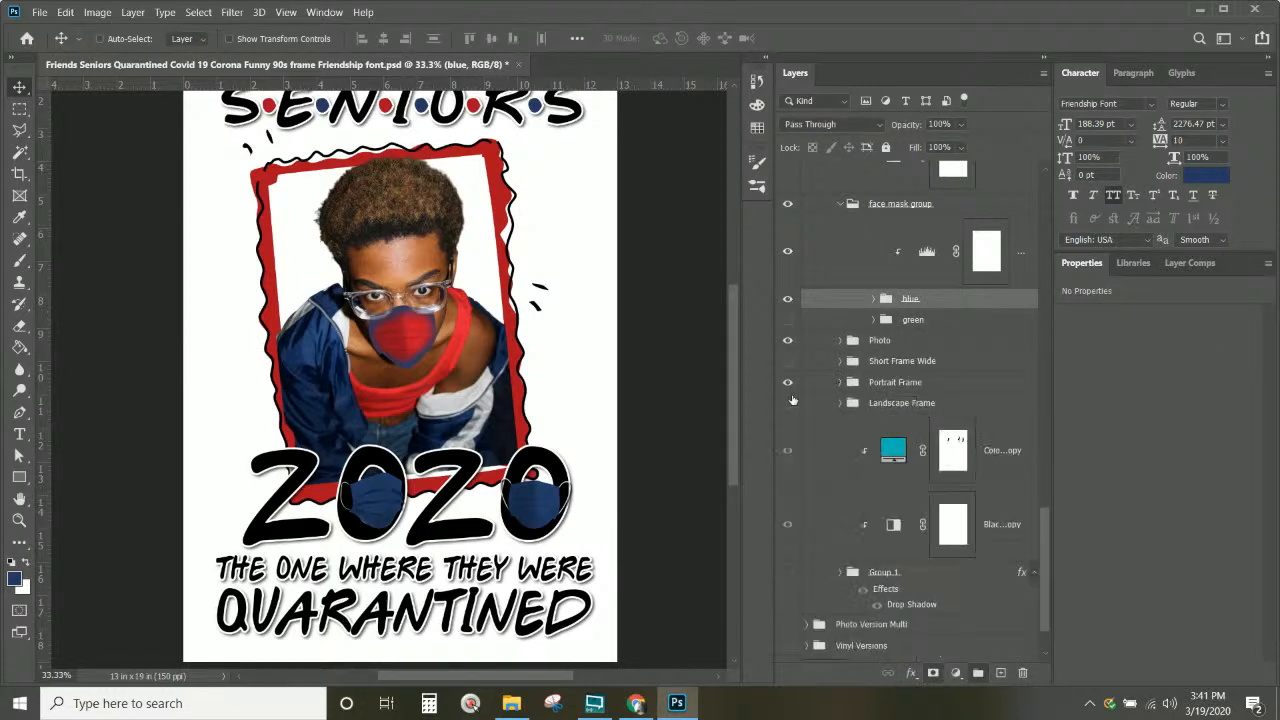
scroll(782, 401, up, 5)
scroll(778, 401, up, 5)
scroll(381, 301, up, 3)
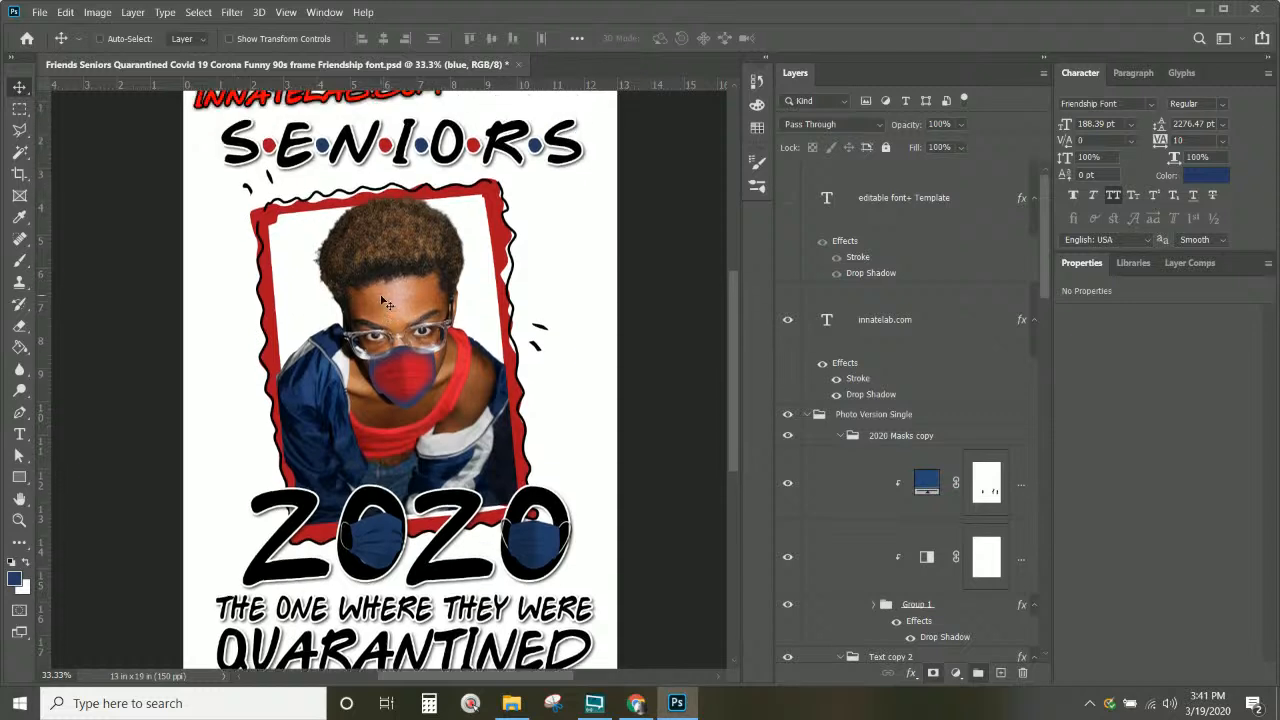
scroll(410, 310, down, 1)
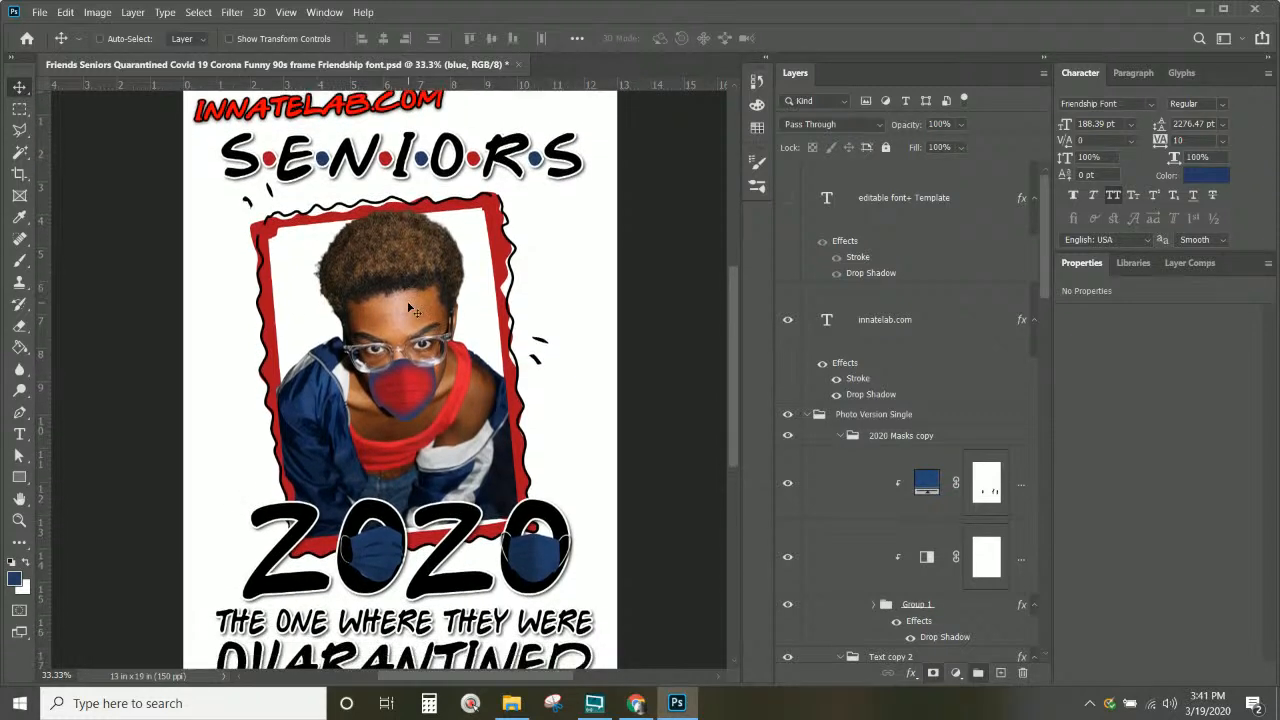
Step: Pick Portrait Frame from the canvas and hide the Color Fill 1 copy layer
right_click(497, 255)
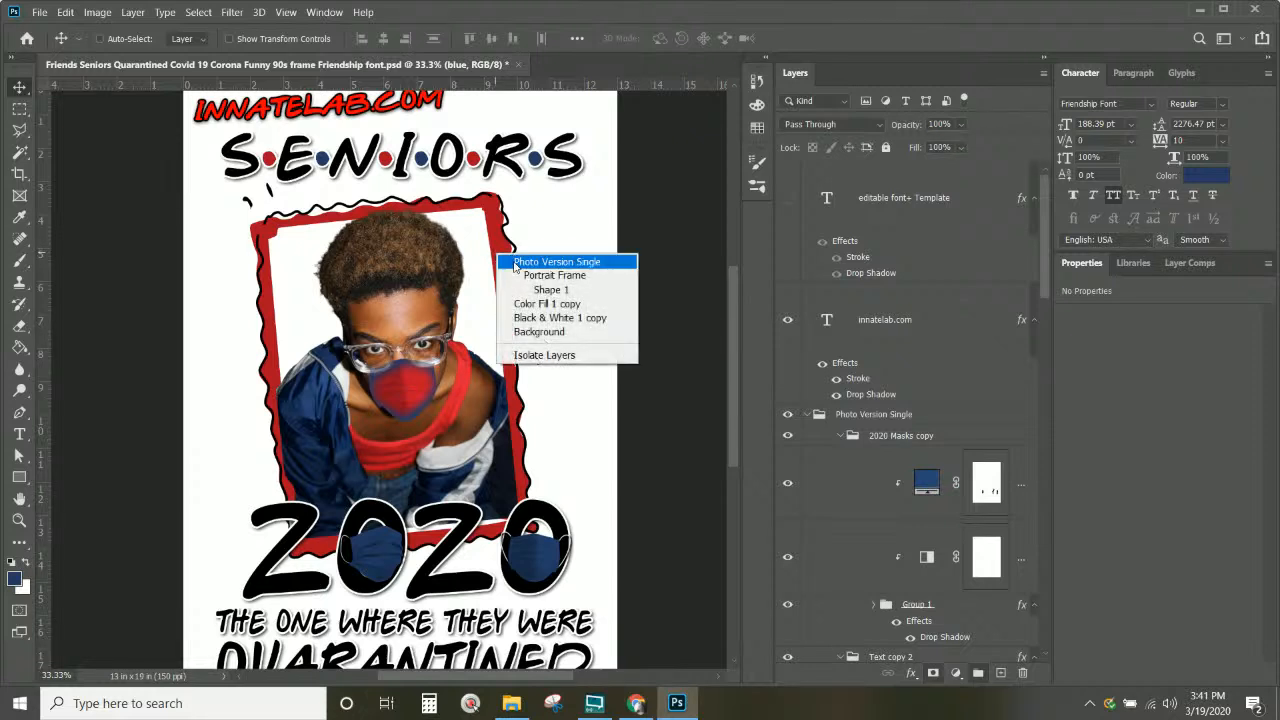
click(545, 275)
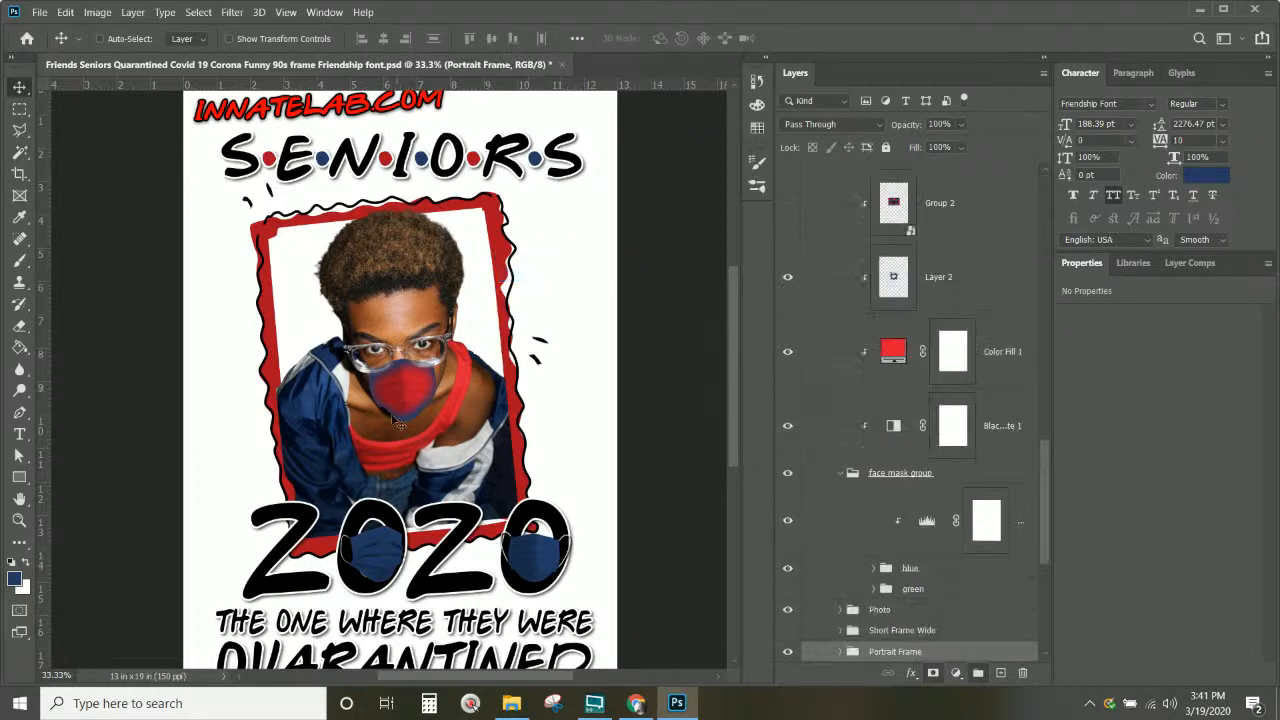
scroll(826, 522, down, 3)
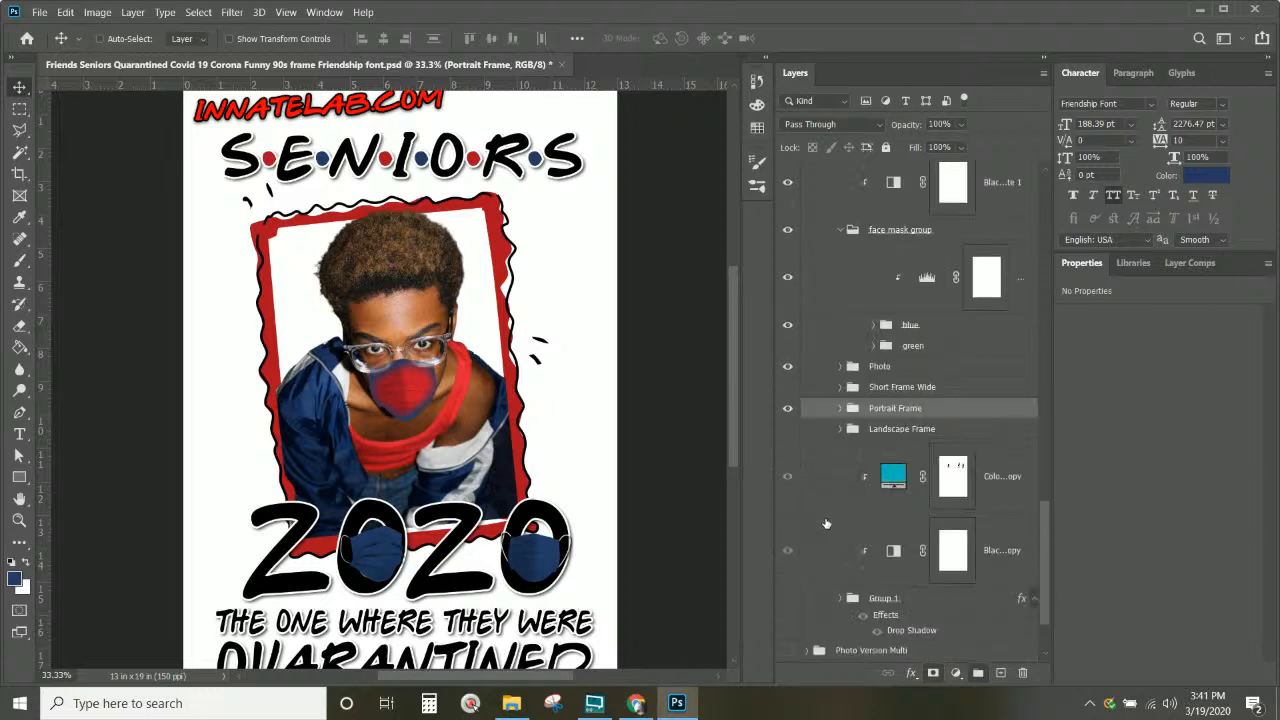
scroll(851, 489, down, 1)
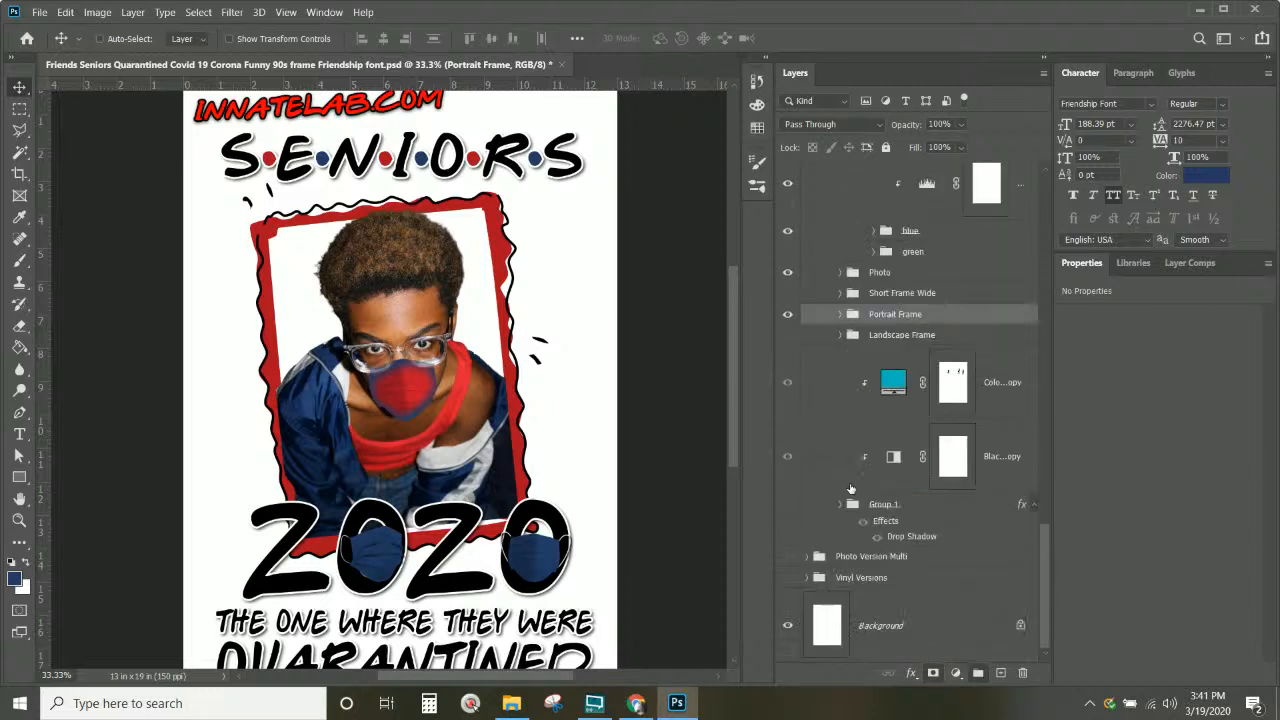
click(898, 391)
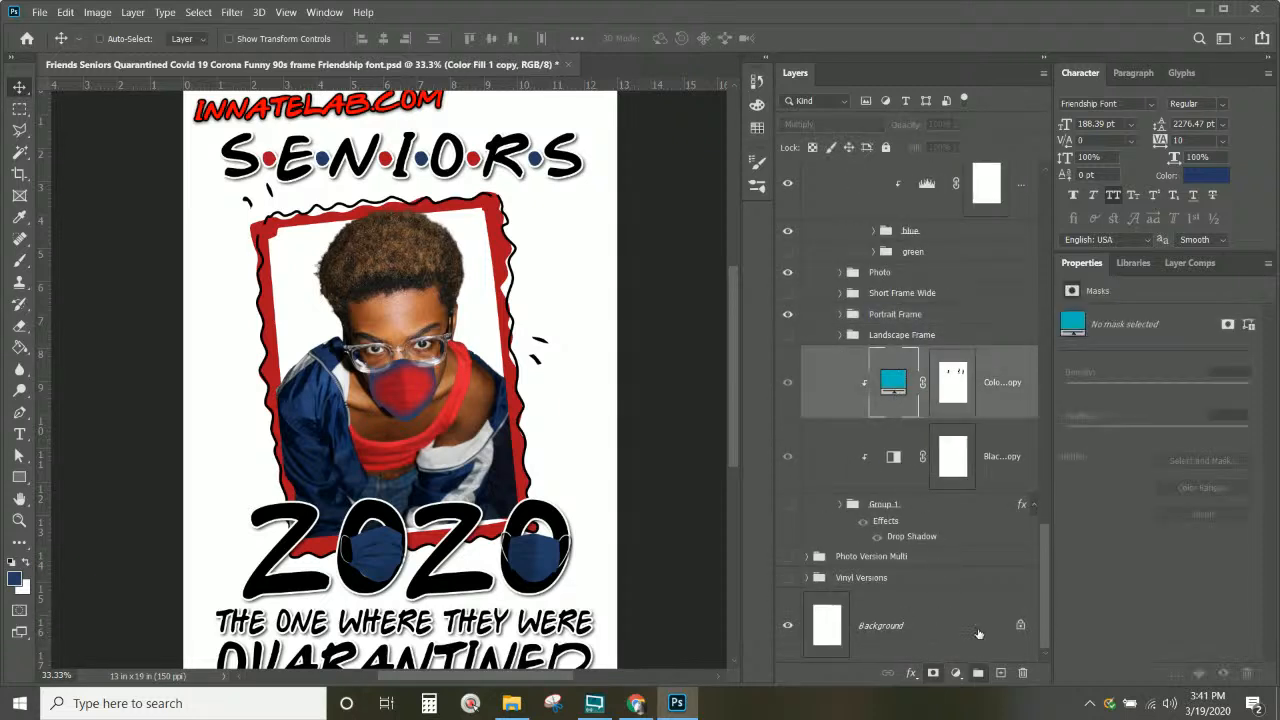
click(787, 384)
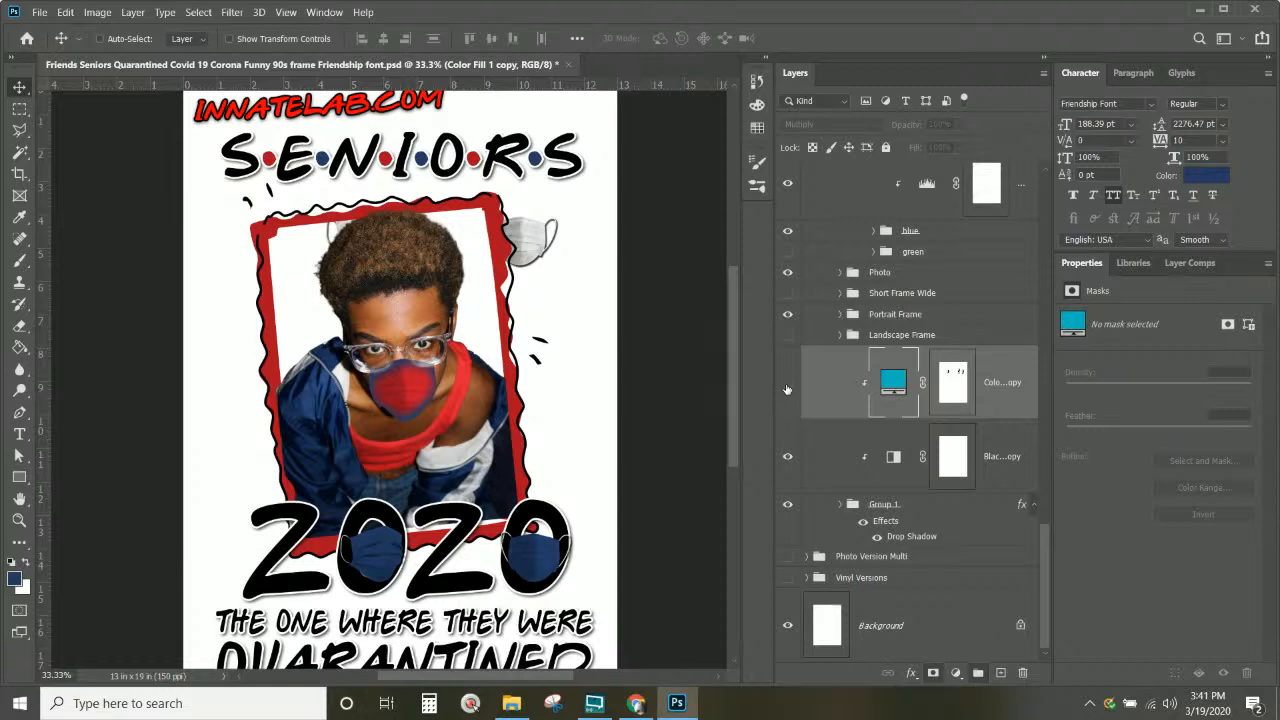
Step: Expand the Portrait Frame group and select the Shape 1 layer
click(839, 314)
scroll(900, 400, down, 4)
click(885, 377)
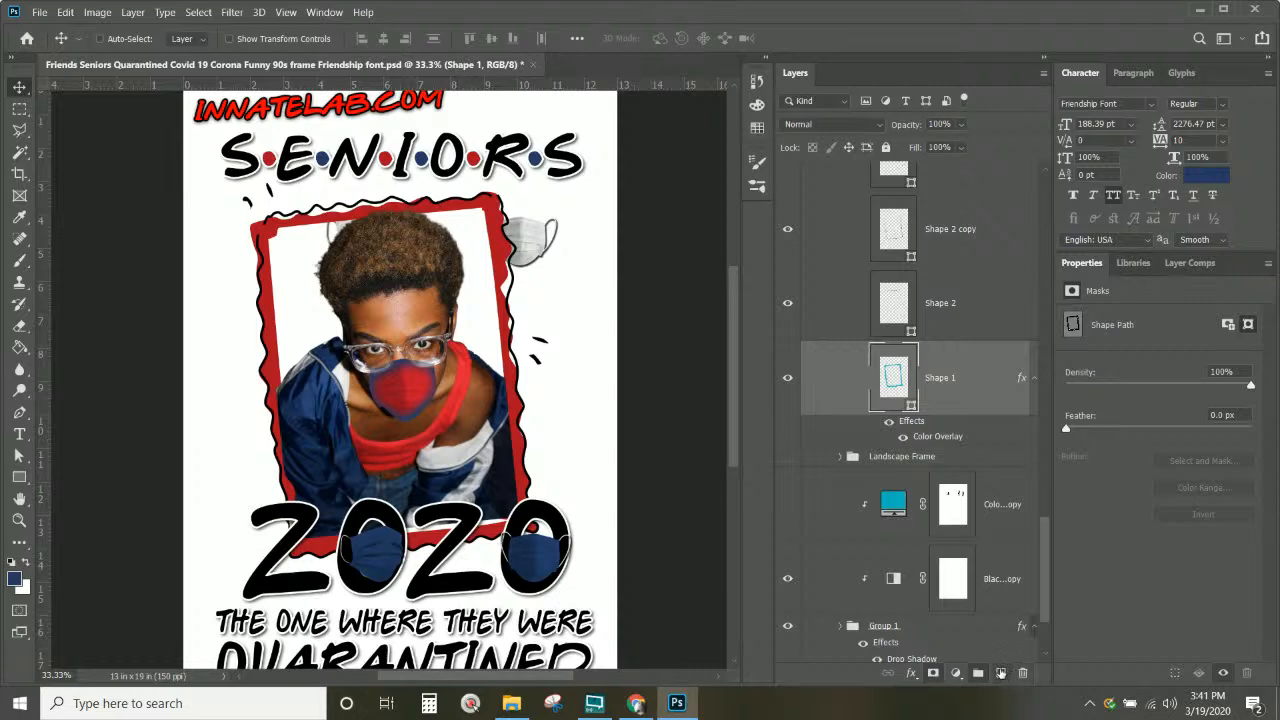
Step: Add a new Layer 3 and clip it to the Shape 1 frame
click(1000, 673)
right_click(949, 362)
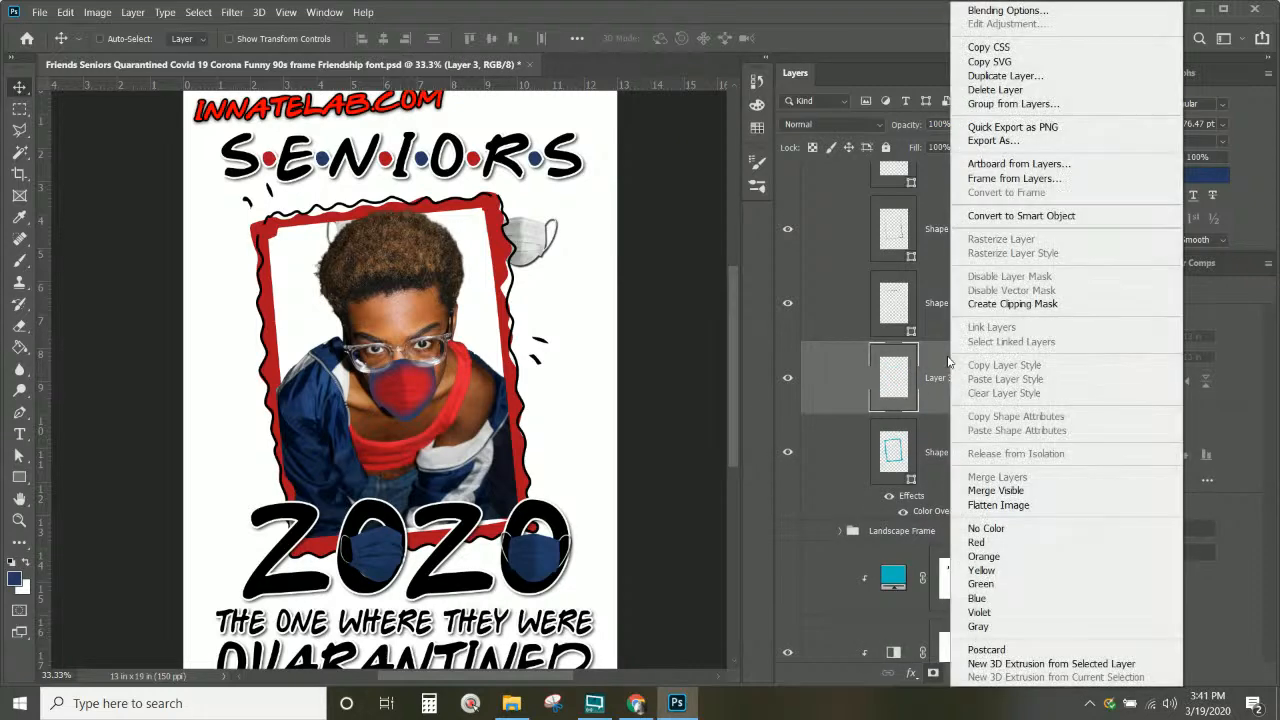
click(1015, 303)
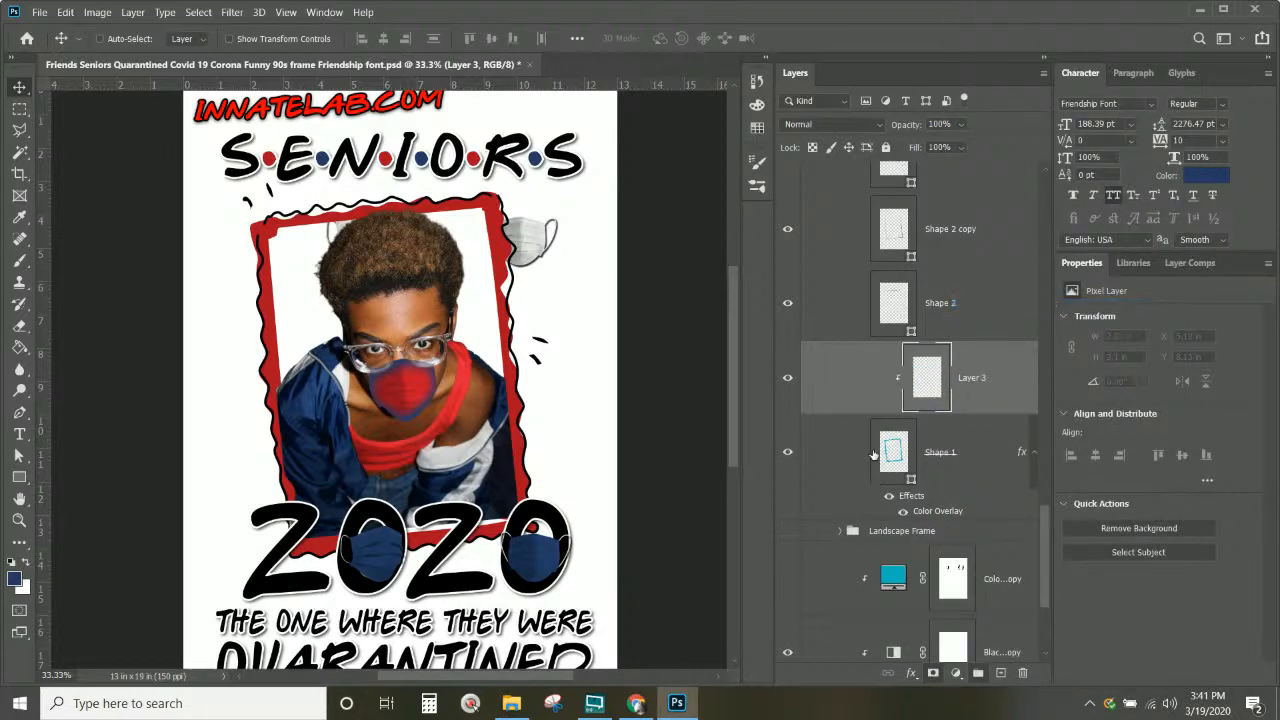
Step: Paint a navy test stroke on Layer 3 with the Brush tool
click(19, 259)
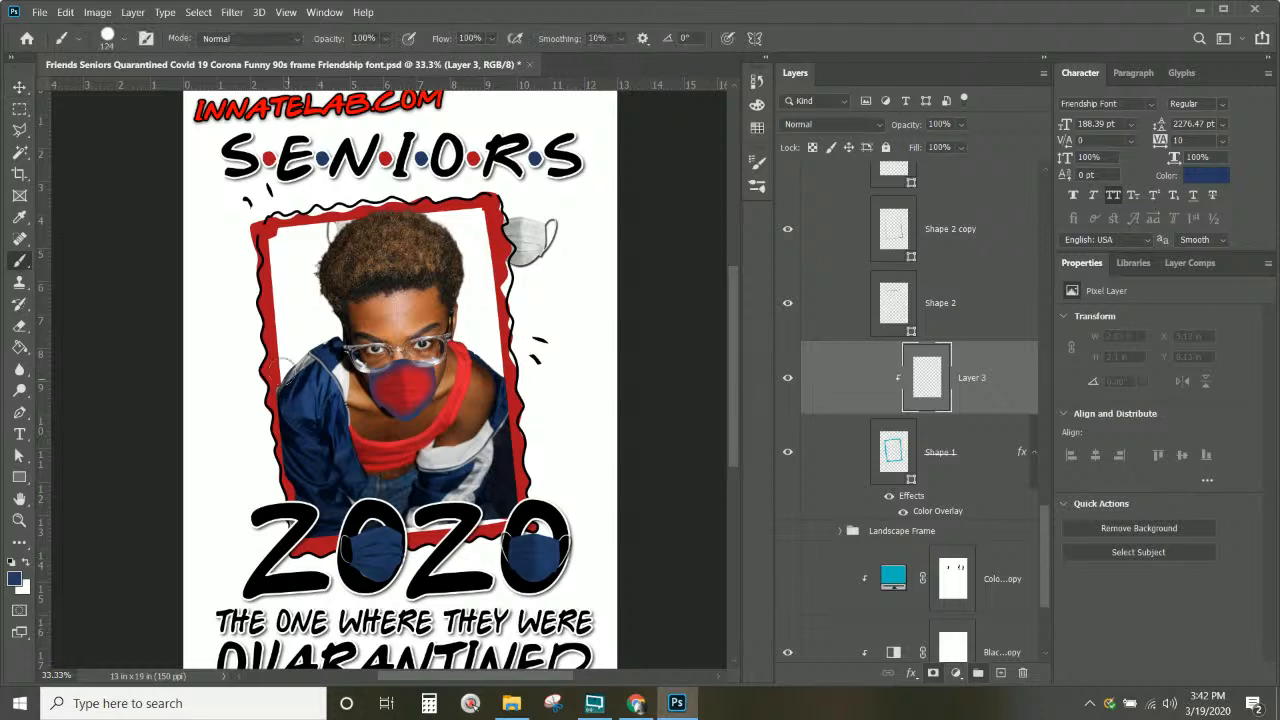
drag(287, 371, 216, 376)
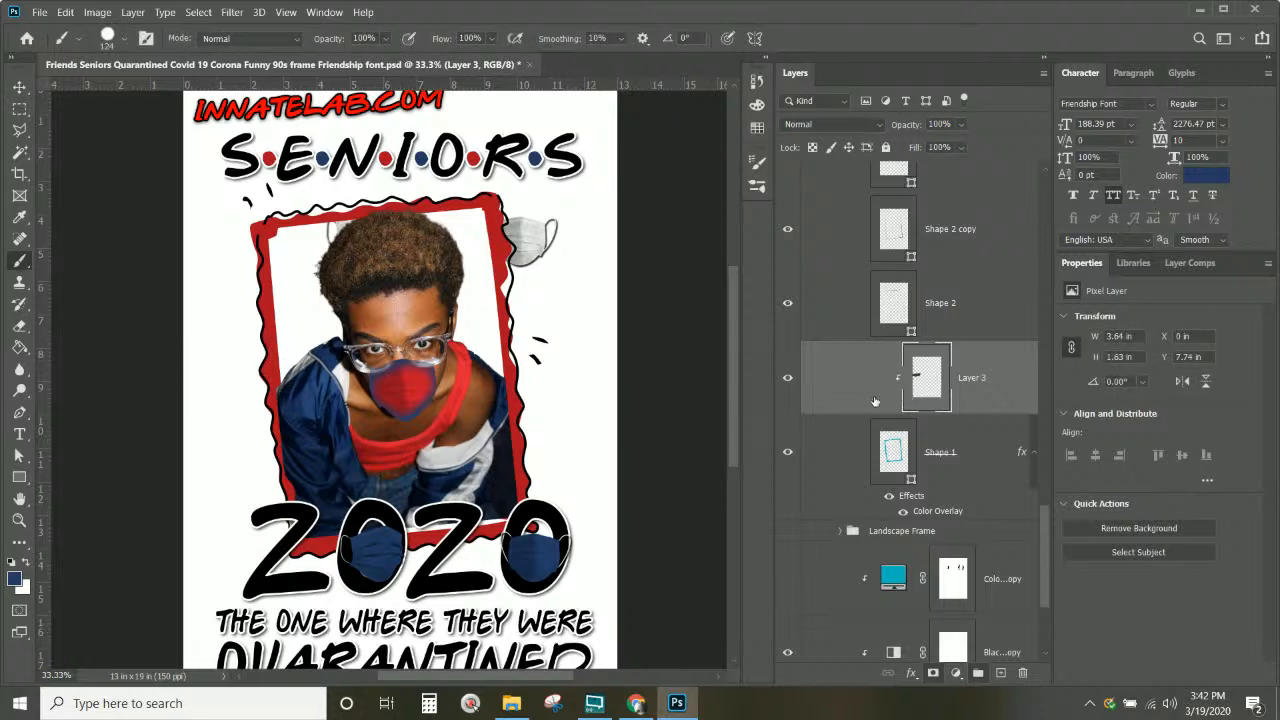
scroll(889, 386, up, 3)
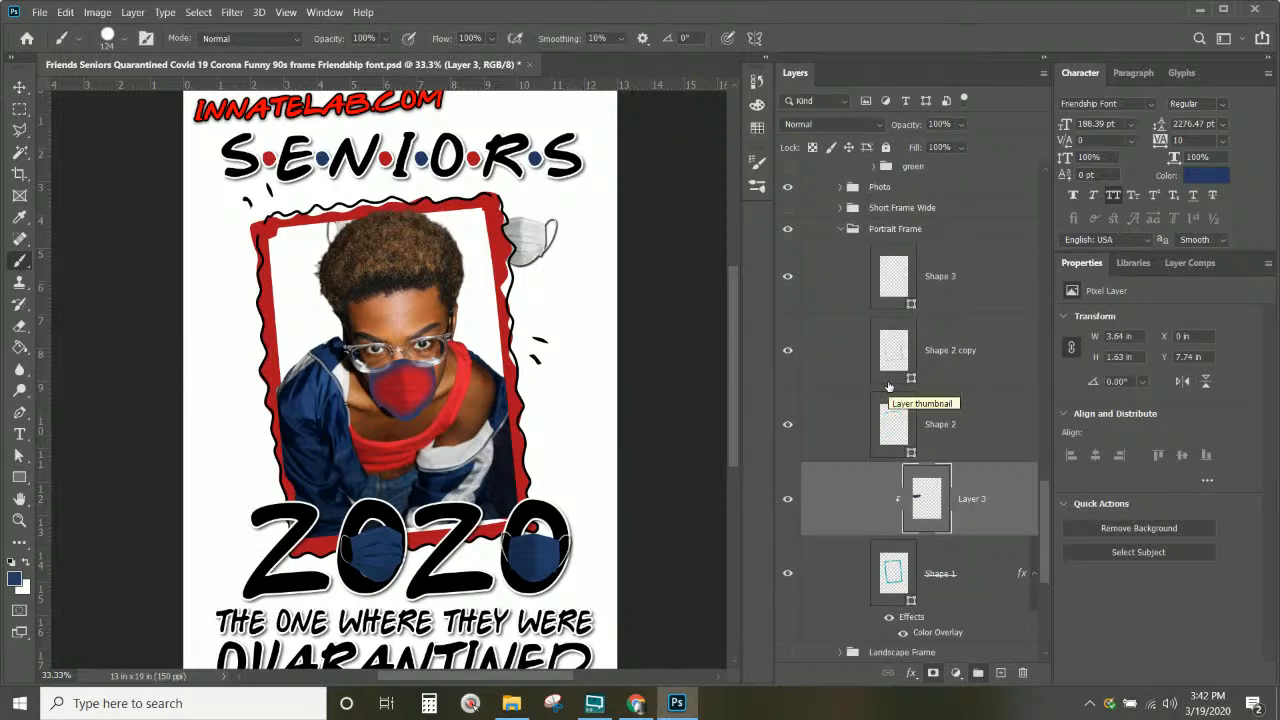
scroll(889, 386, down, 3)
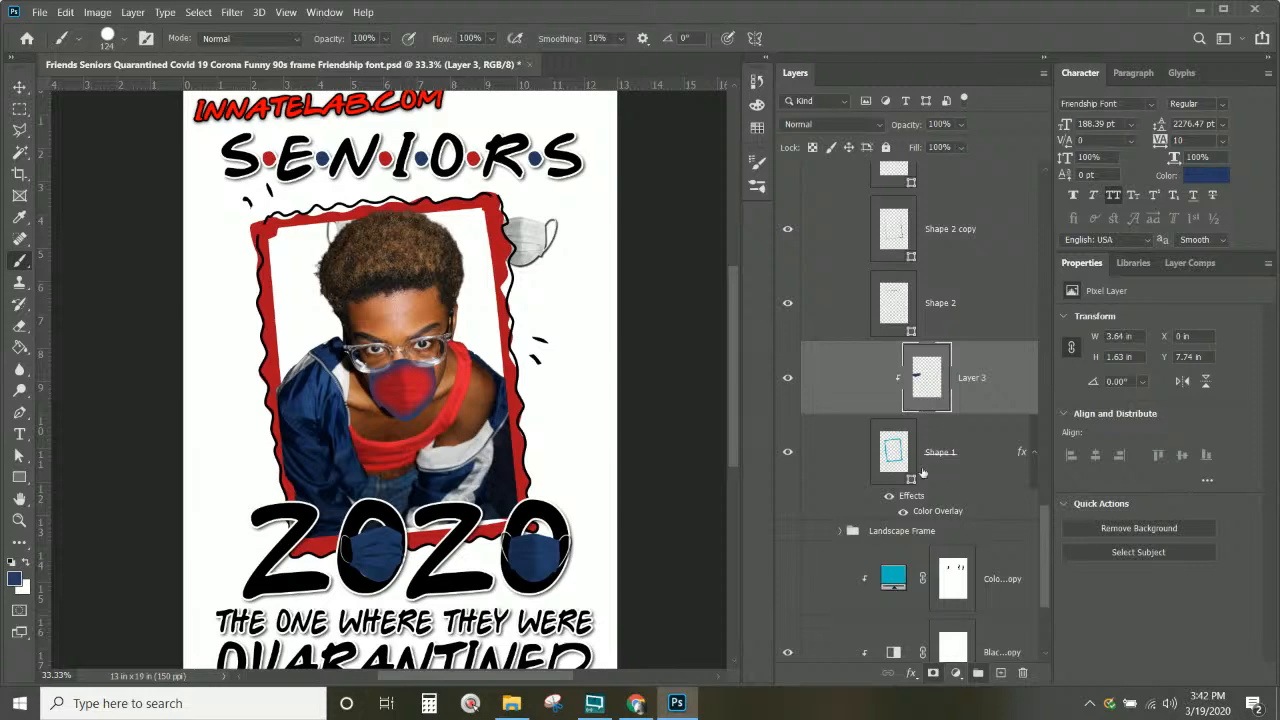
Step: Set Shape 1 to blend interior effects, not clipped layers, with both mask-hides-effects options on
click(912, 498)
double_click(912, 498)
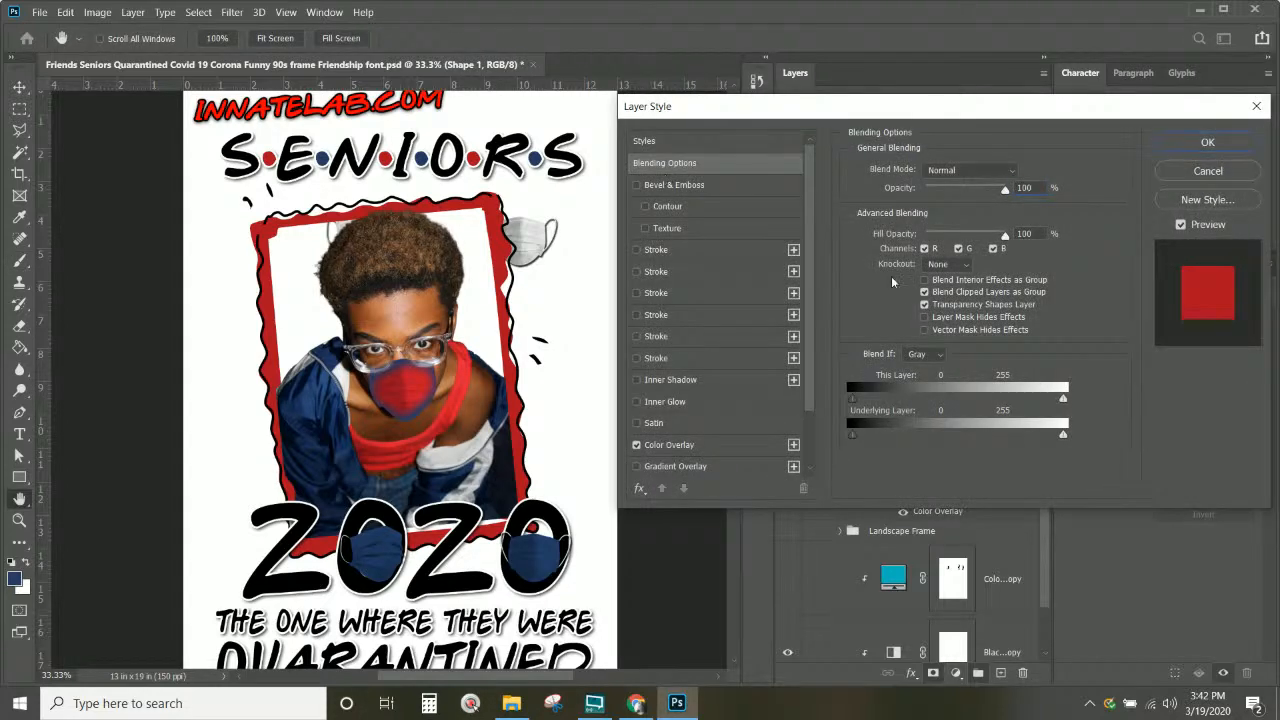
click(924, 280)
click(924, 292)
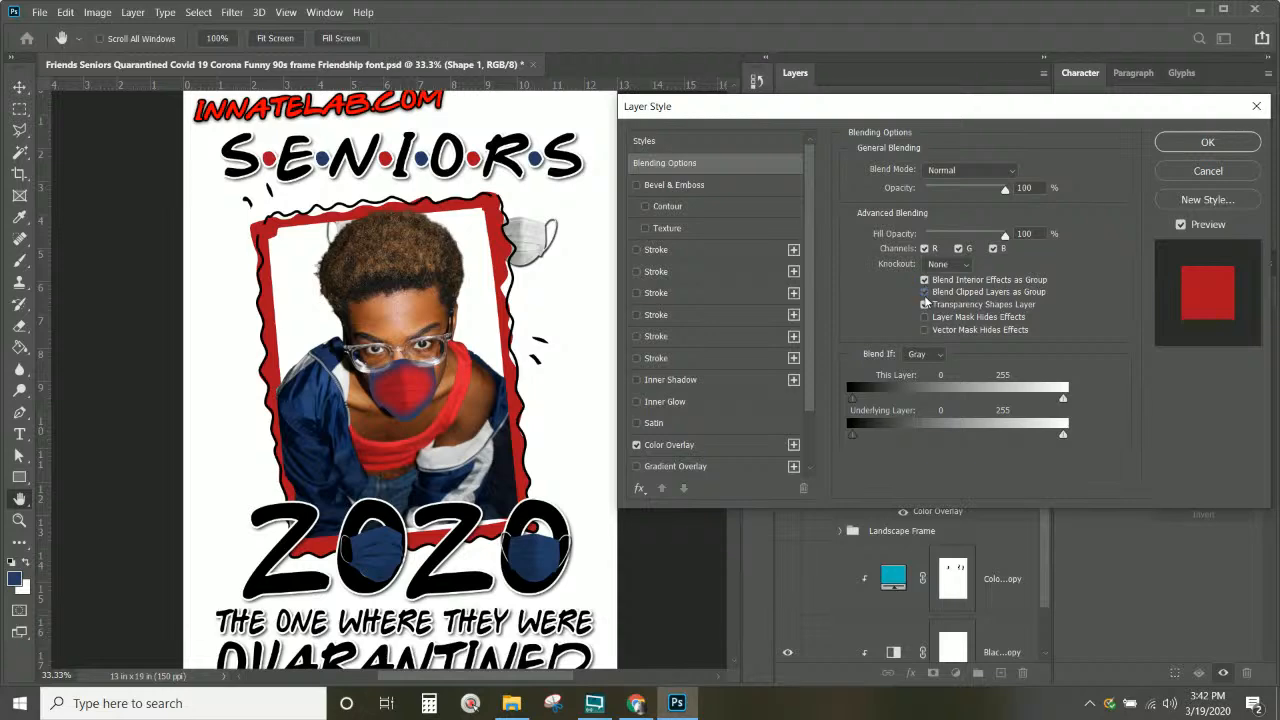
click(924, 317)
click(925, 330)
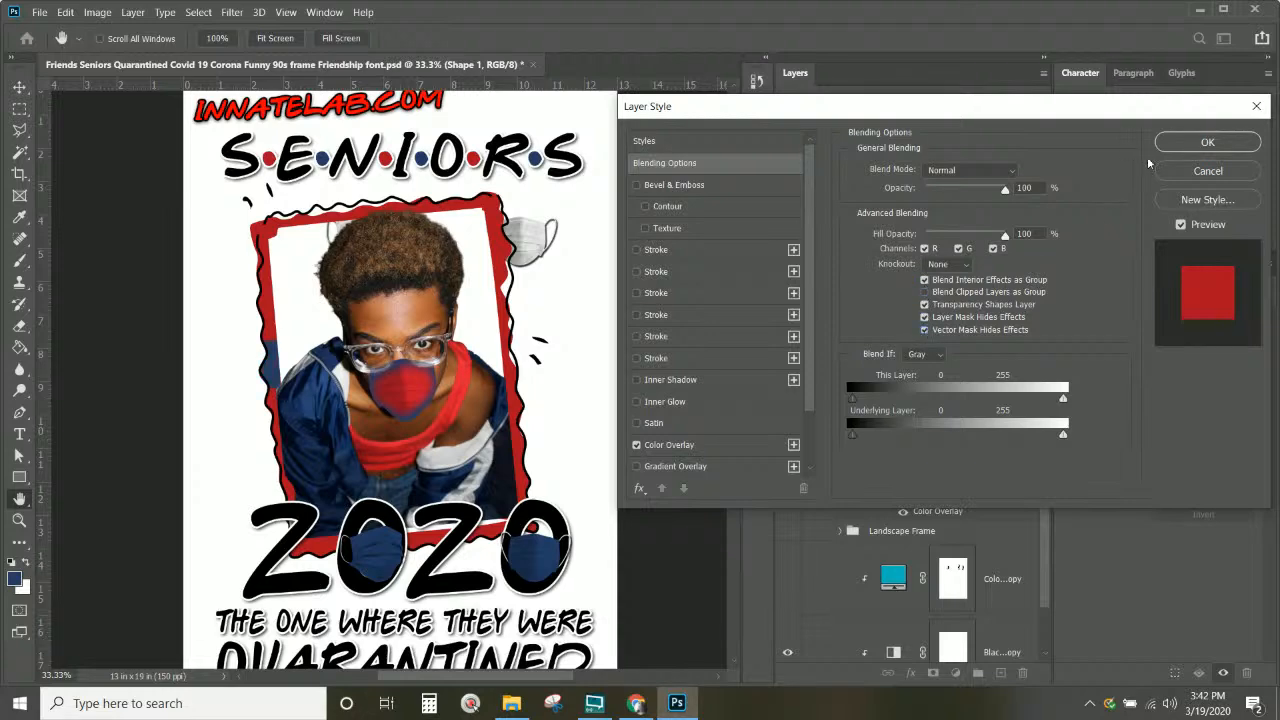
click(1207, 142)
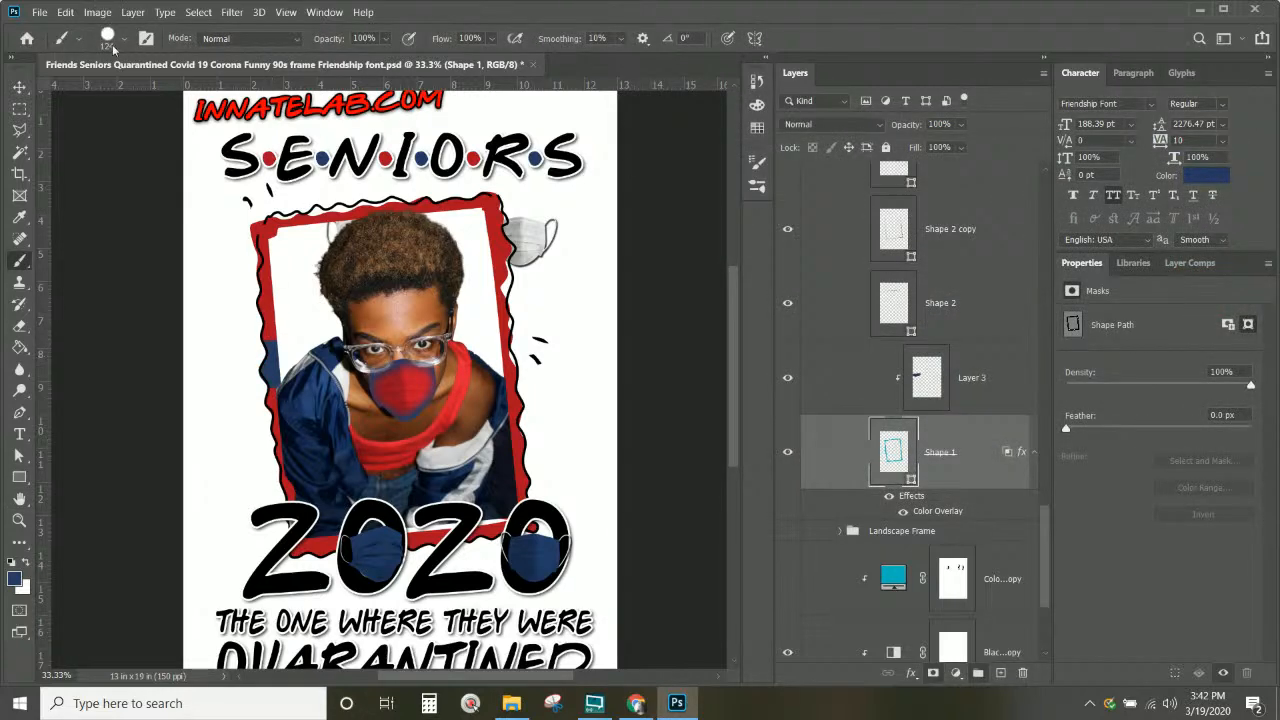
click(108, 36)
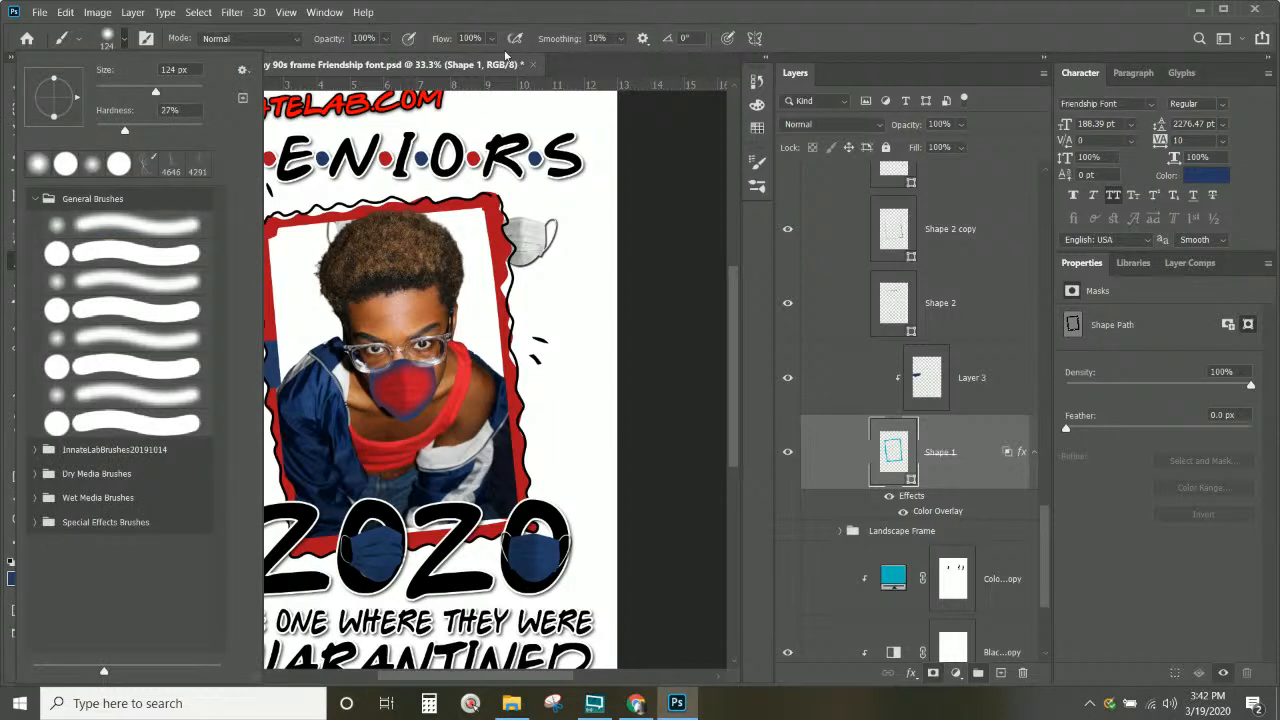
click(505, 19)
Step: Paint navy stripes along every edge of the red frame on Layer 3, then request deleting Layer 3
click(983, 400)
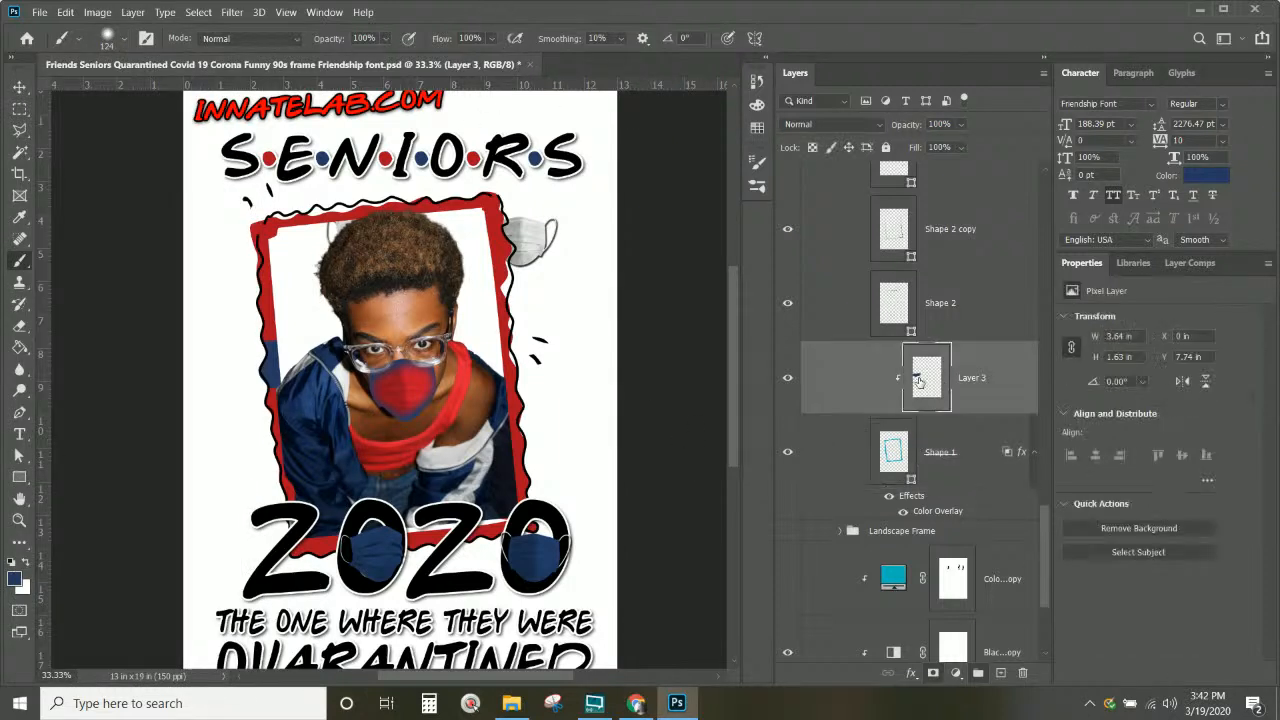
mouse_move(284, 344)
mouse_down()
mouse_move(283, 398)
mouse_move(304, 384)
mouse_up()
drag(276, 222, 293, 236)
mouse_move(388, 205)
mouse_down()
mouse_move(469, 230)
mouse_move(540, 311)
mouse_move(514, 340)
mouse_move(518, 400)
mouse_move(570, 456)
mouse_move(531, 463)
mouse_move(461, 524)
mouse_up()
drag(318, 541, 288, 575)
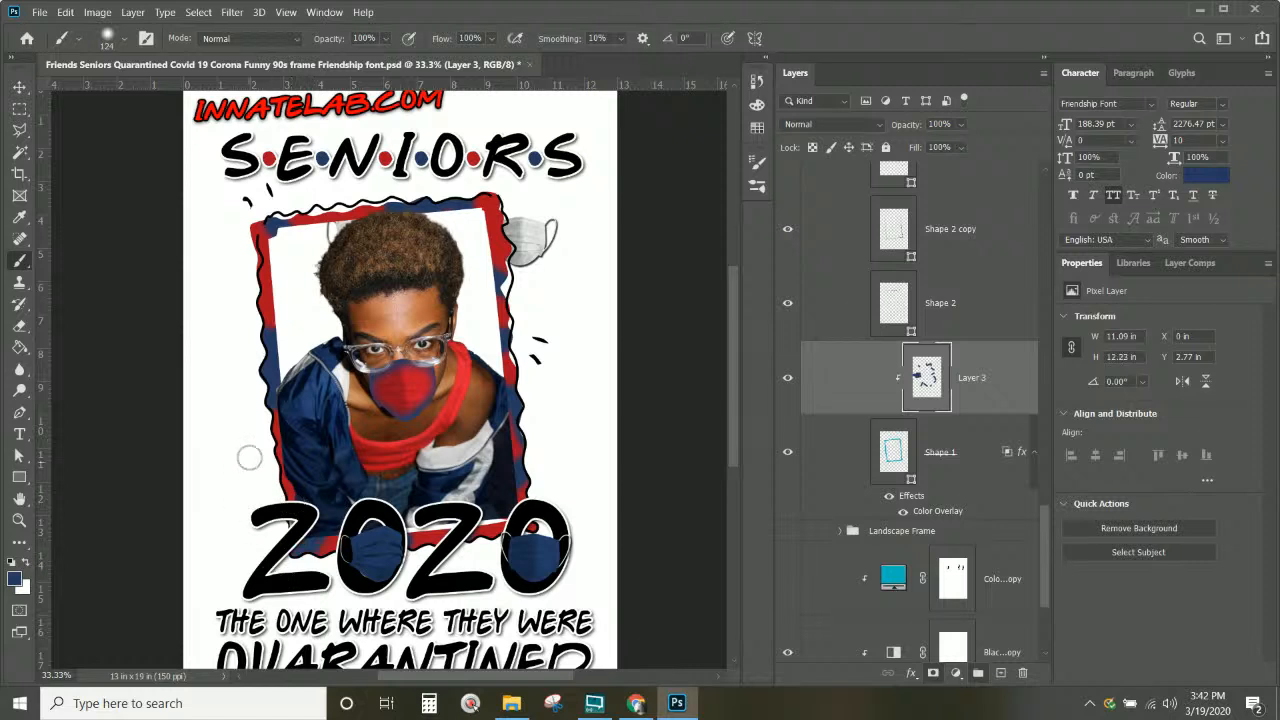
click(264, 287)
click(339, 214)
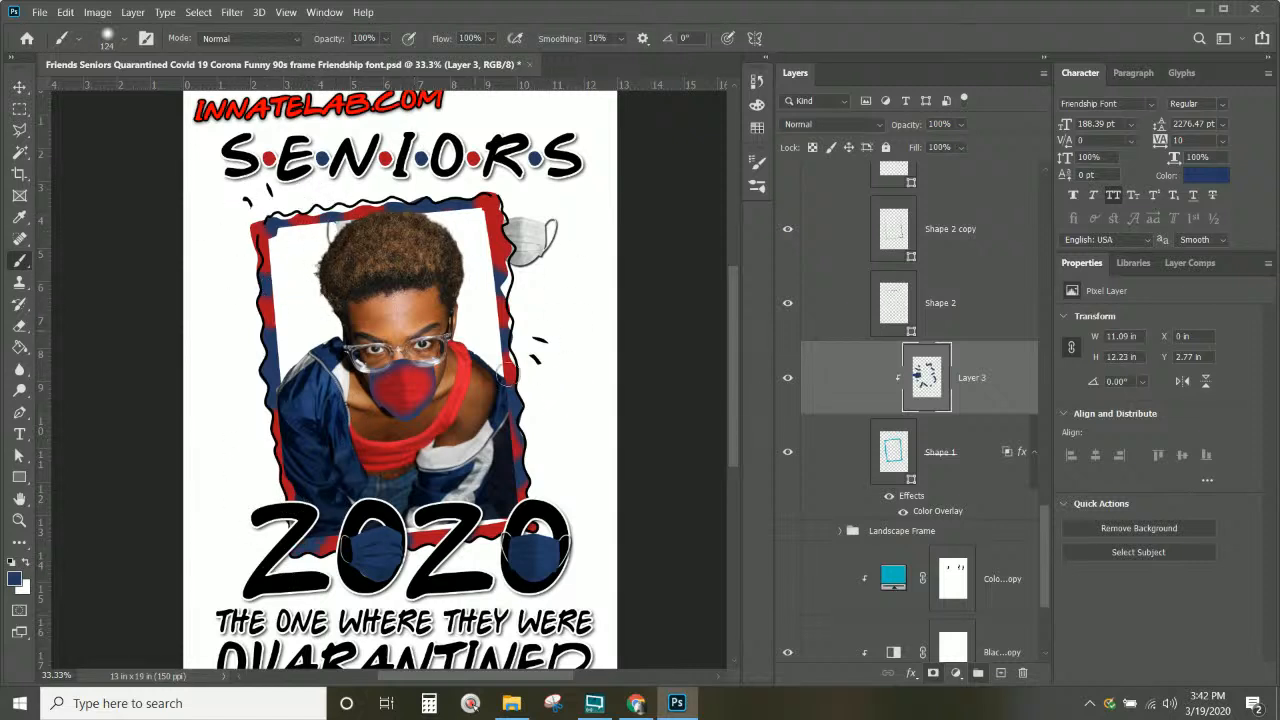
scroll(496, 352, down, 10)
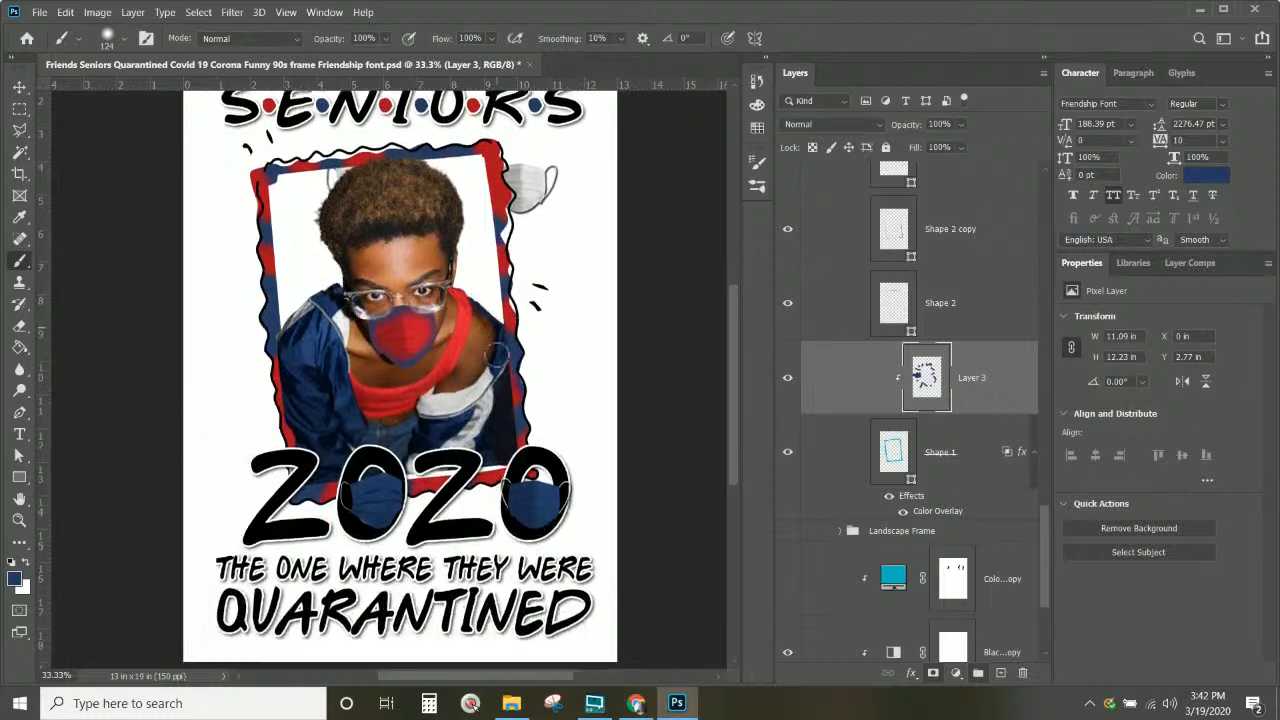
scroll(497, 357, up, 10)
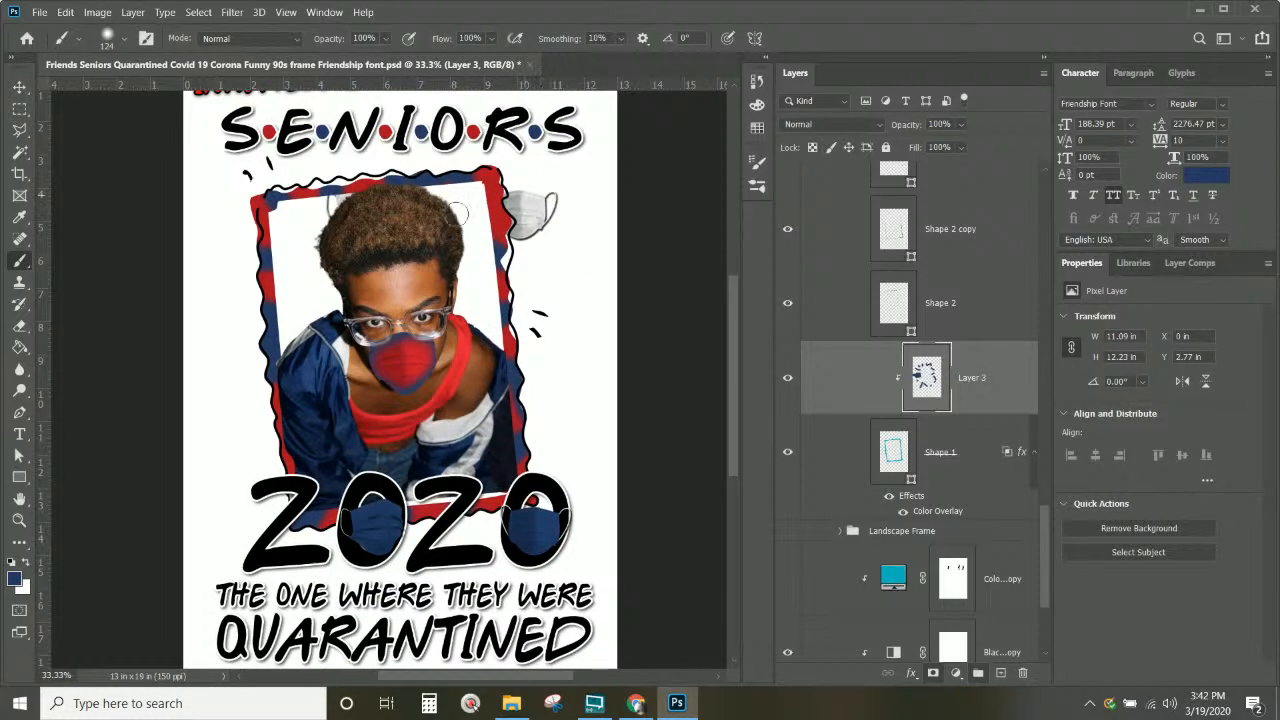
drag(532, 190, 518, 163)
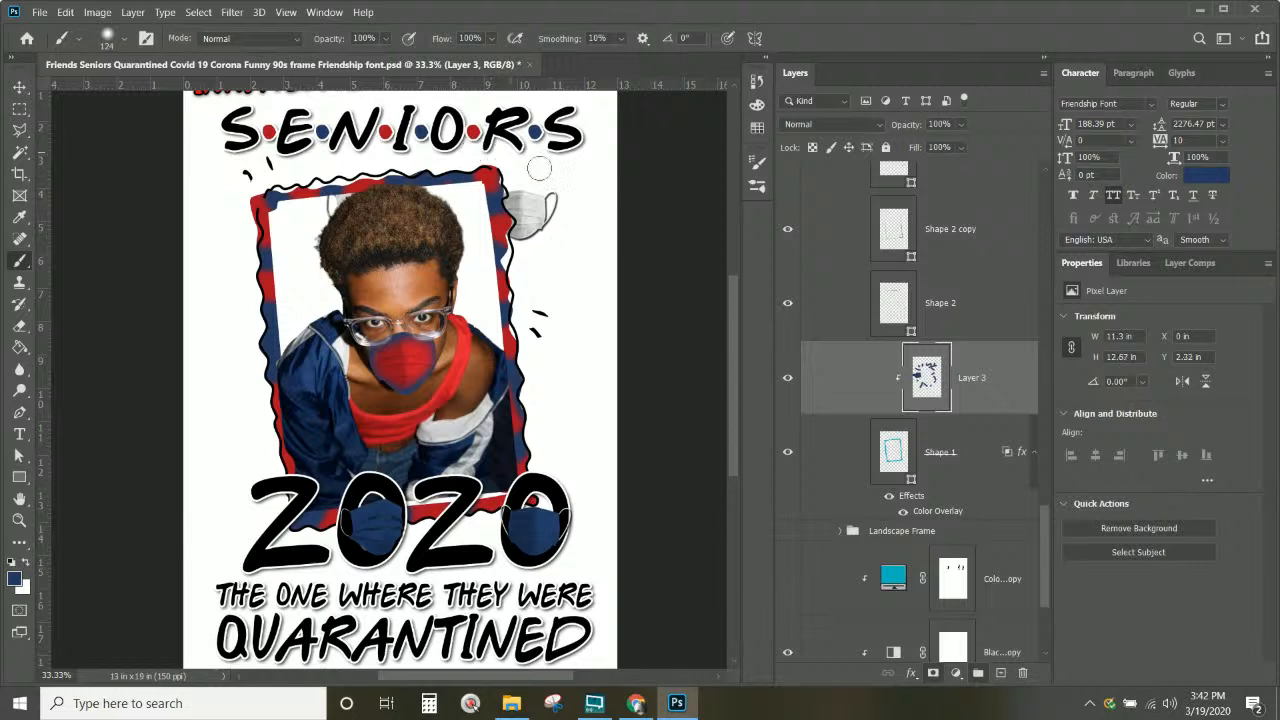
click(284, 190)
click(1022, 672)
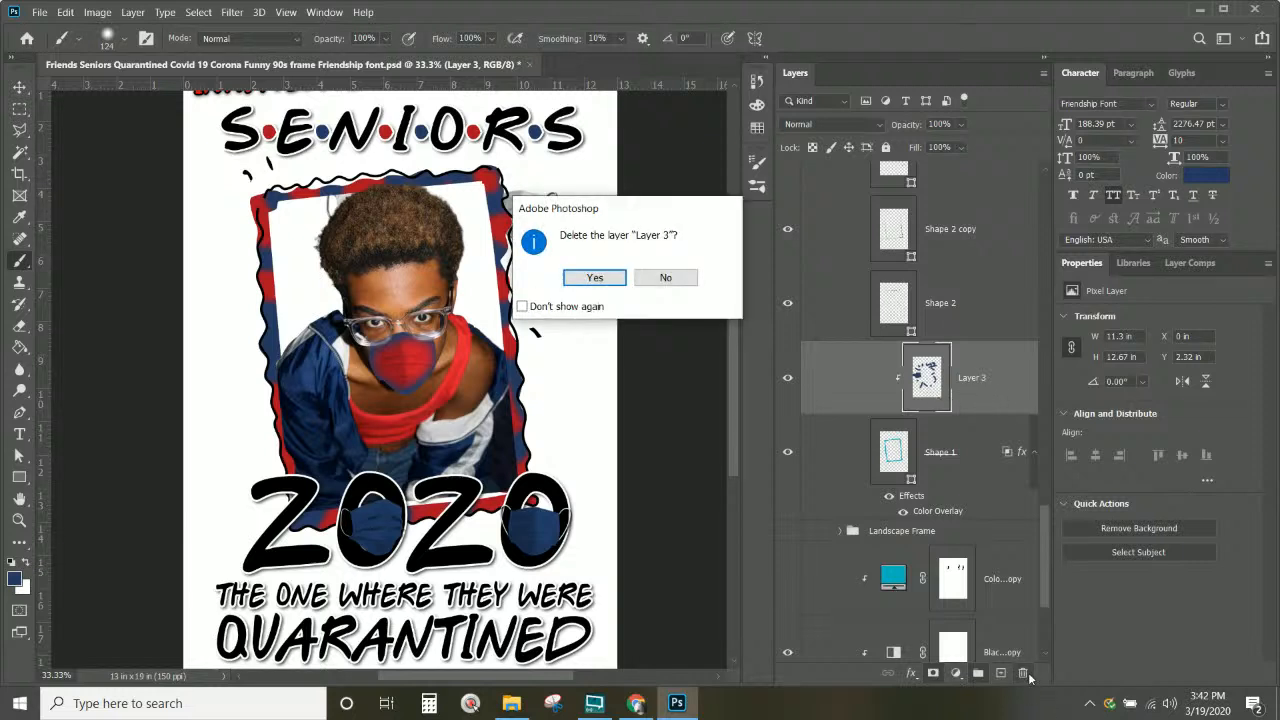
Step: Confirm deleting Layer 3 to restore the plain red frame, then switch to Chrome's remove.bg page
click(592, 278)
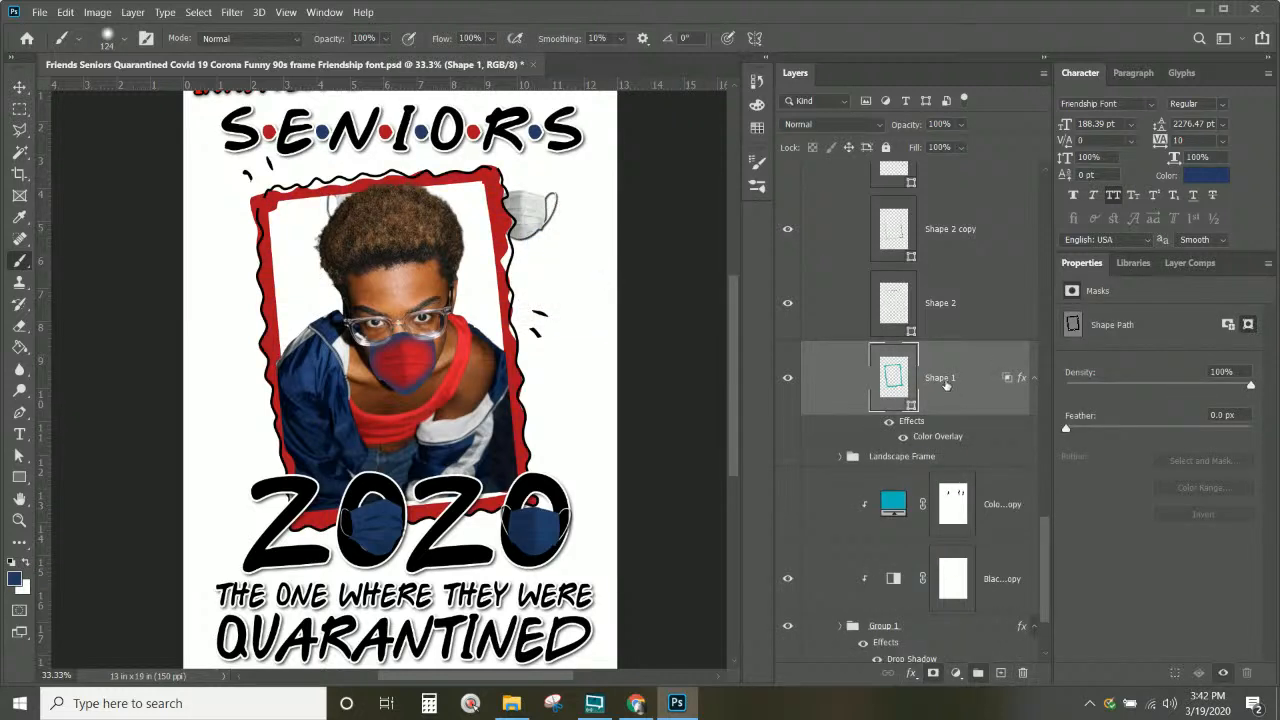
scroll(256, 411, down, 2)
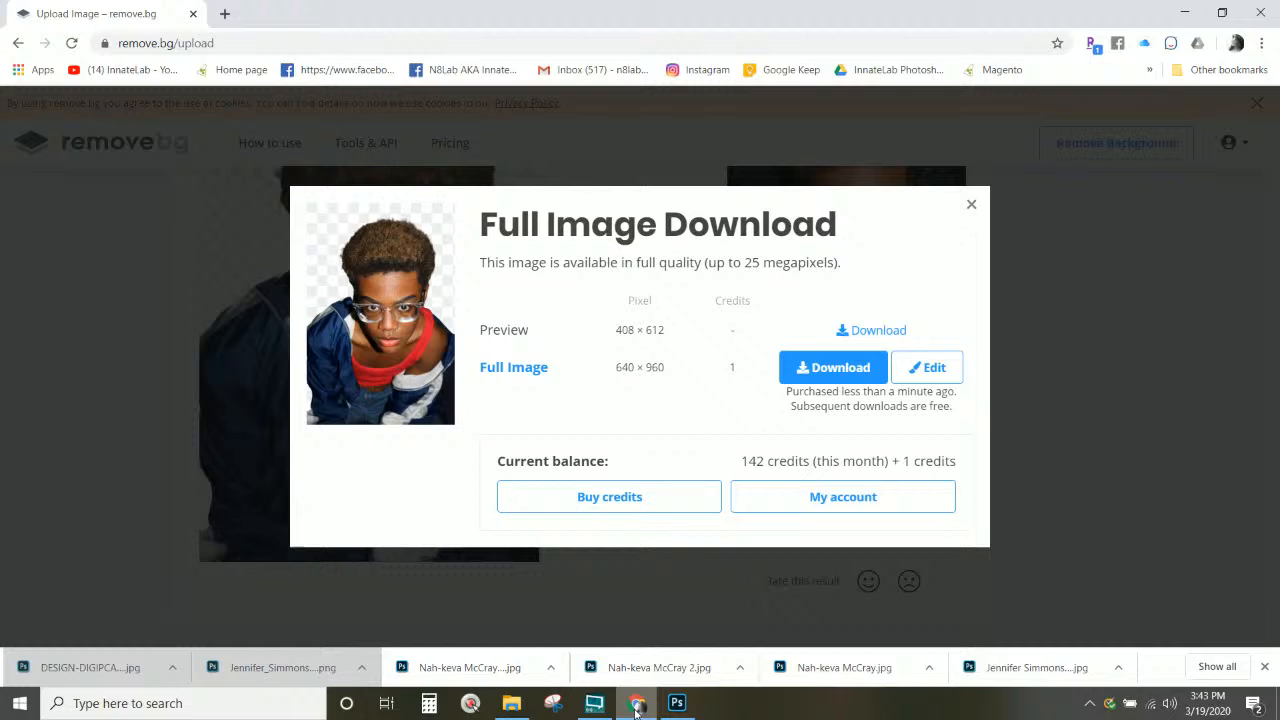
click(636, 703)
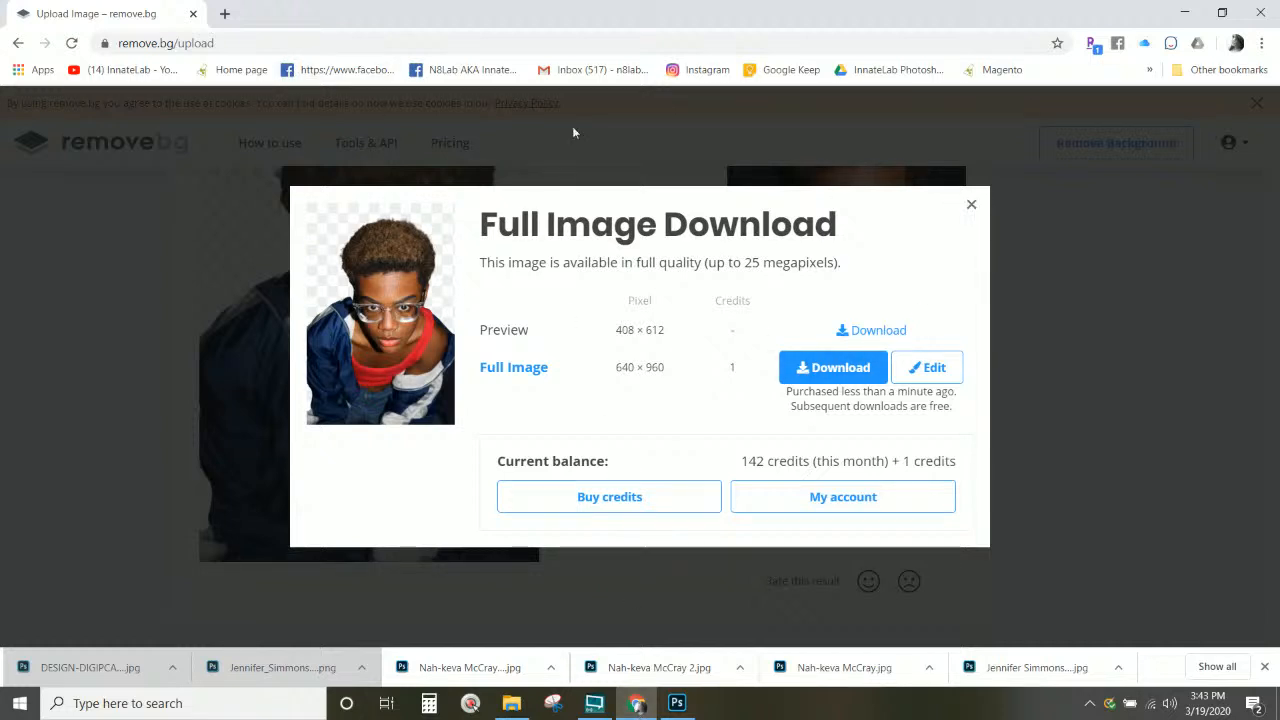
Step: Open the bookmarked Facebook Innate Creatives group in a new tab and scroll to the Billie Eilish shirt post
click(224, 13)
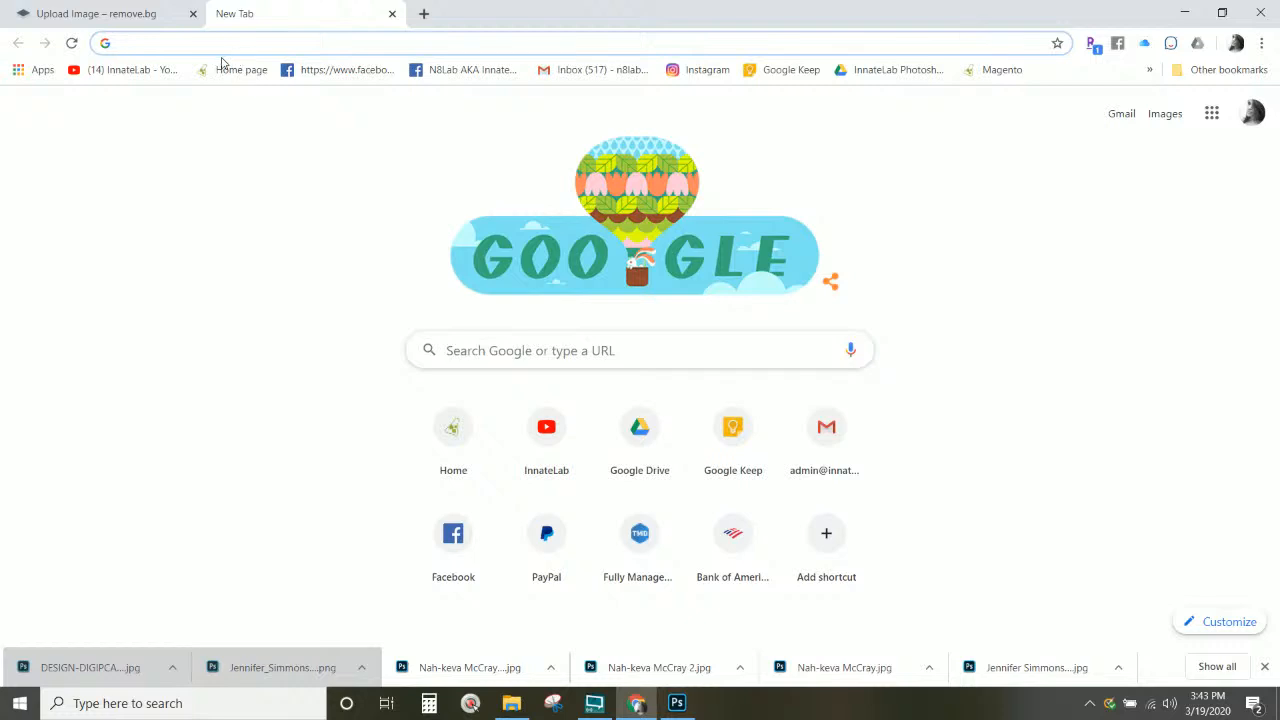
click(325, 72)
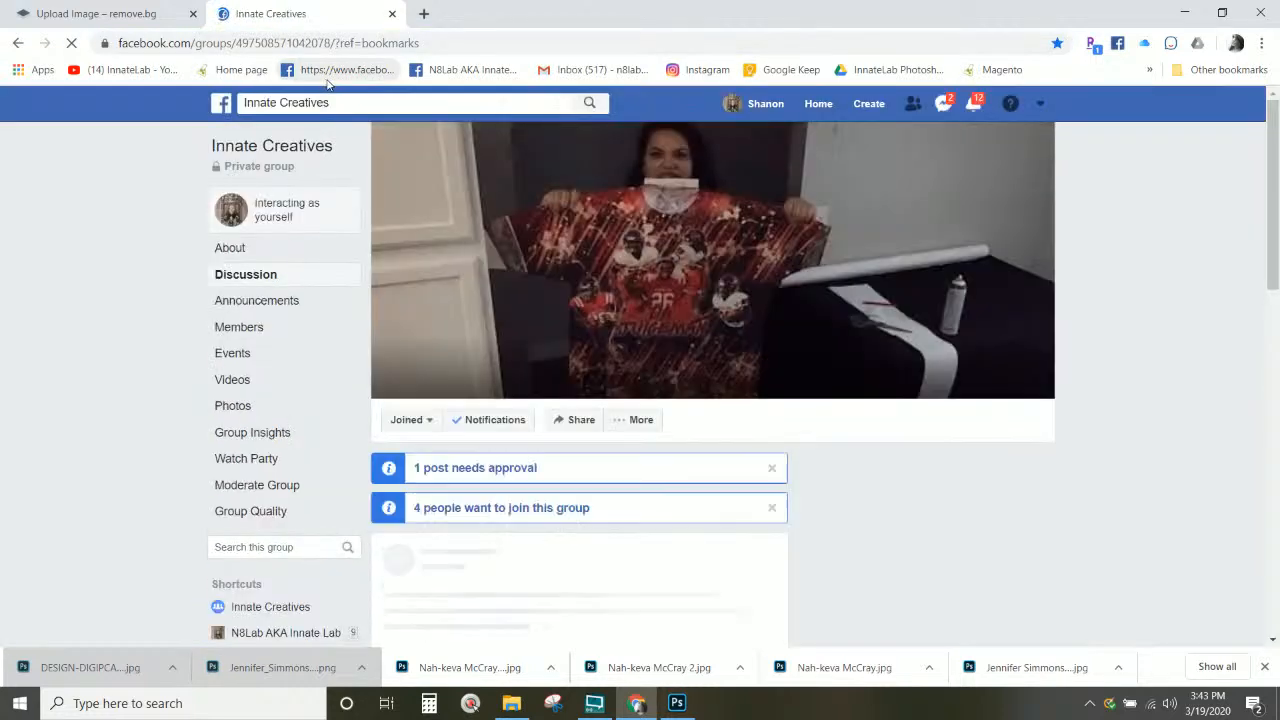
scroll(484, 282, down, 2)
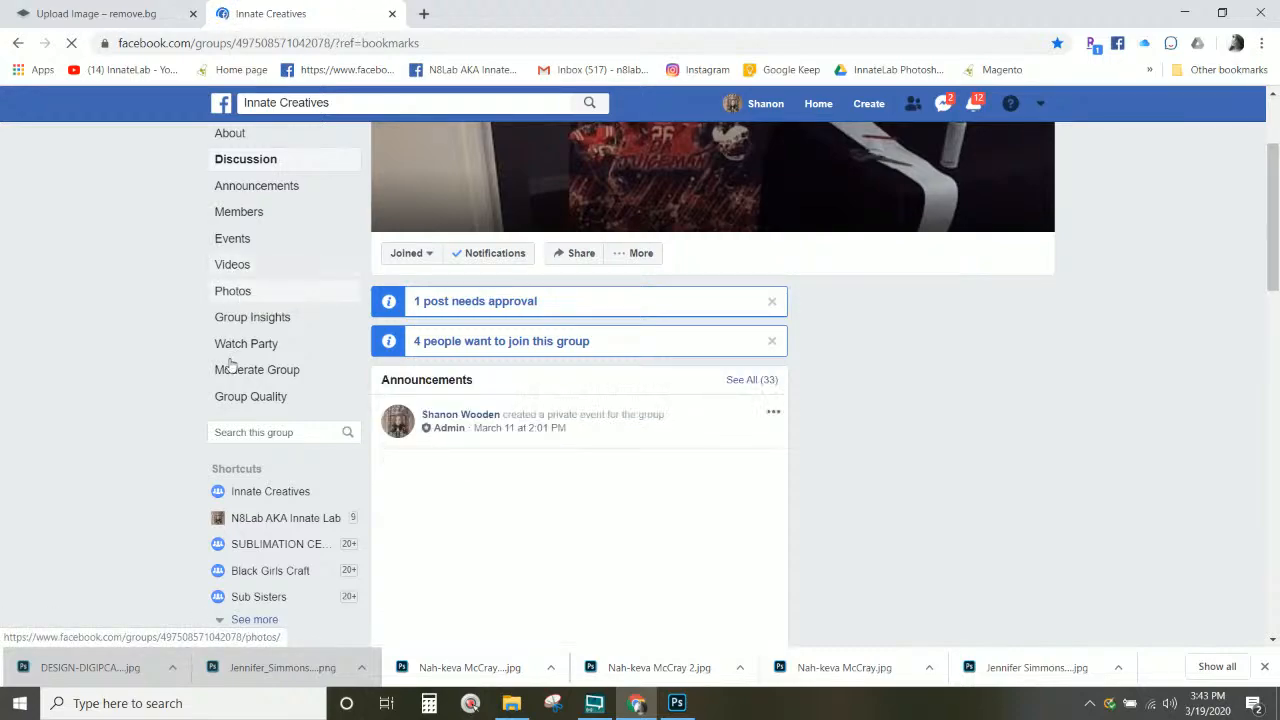
scroll(490, 508, down, 4)
scroll(490, 508, down, 9)
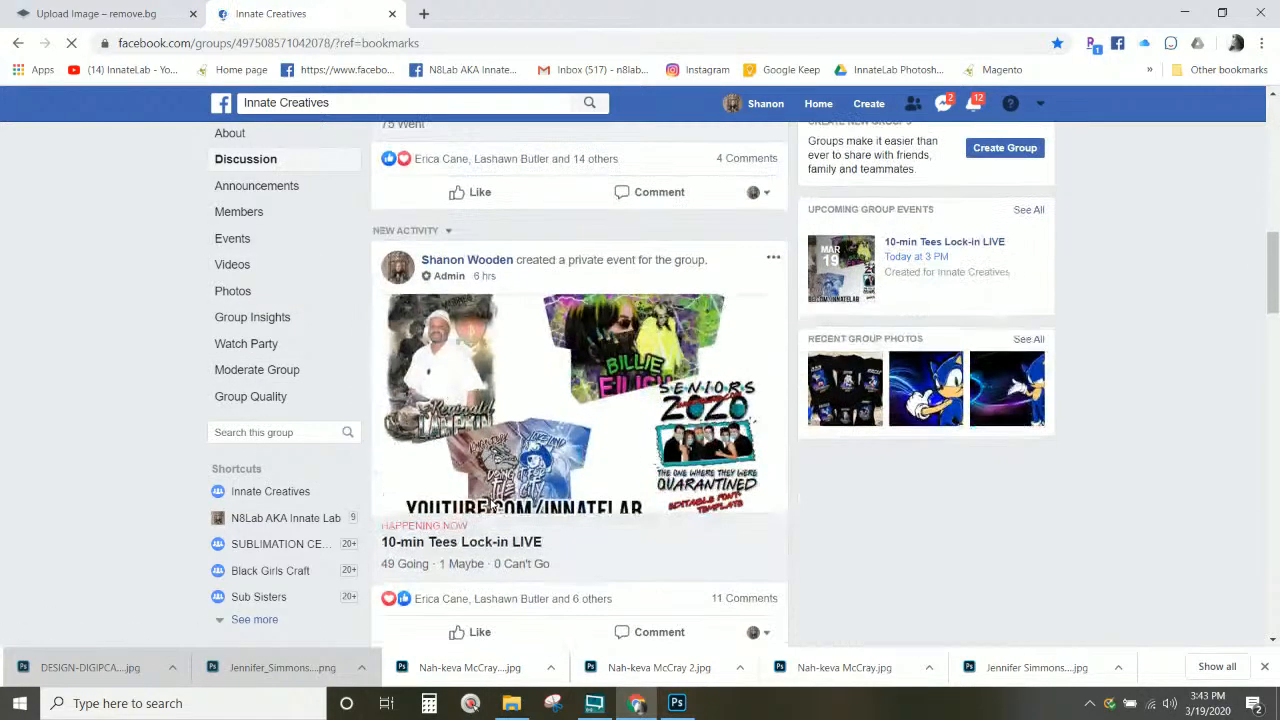
scroll(490, 502, up, 5)
scroll(490, 502, down, 15)
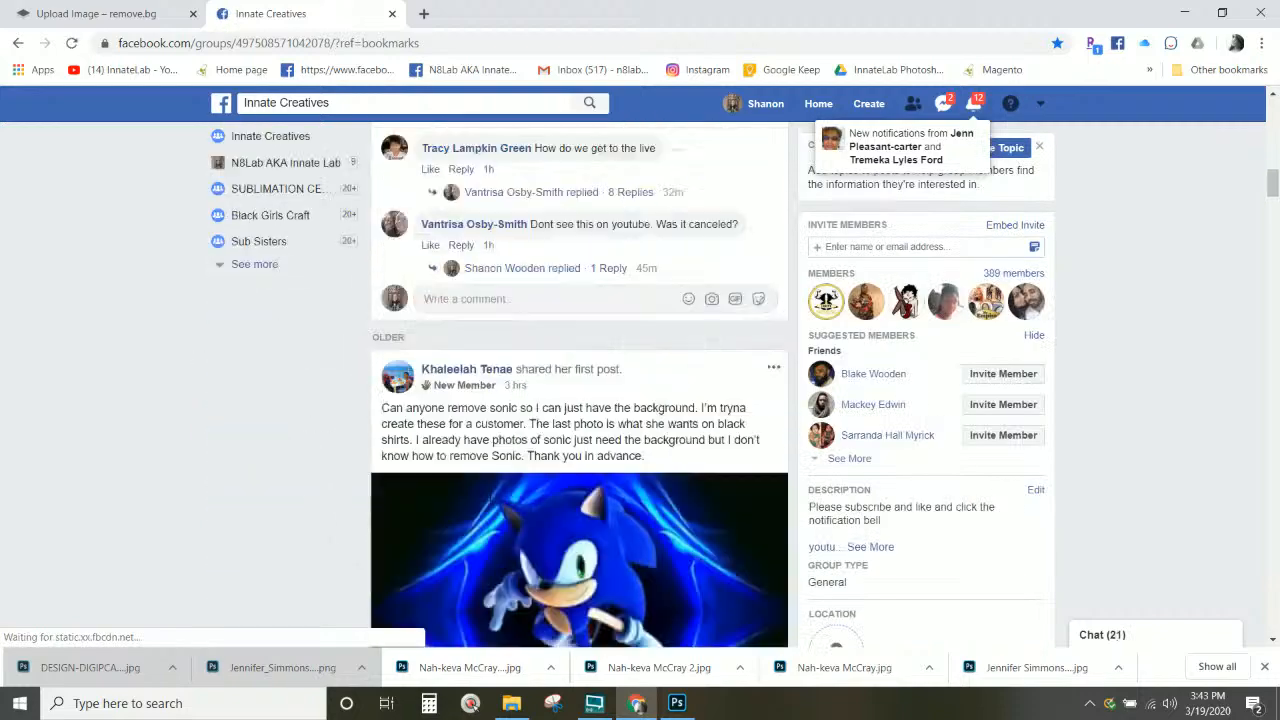
scroll(485, 496, down, 6)
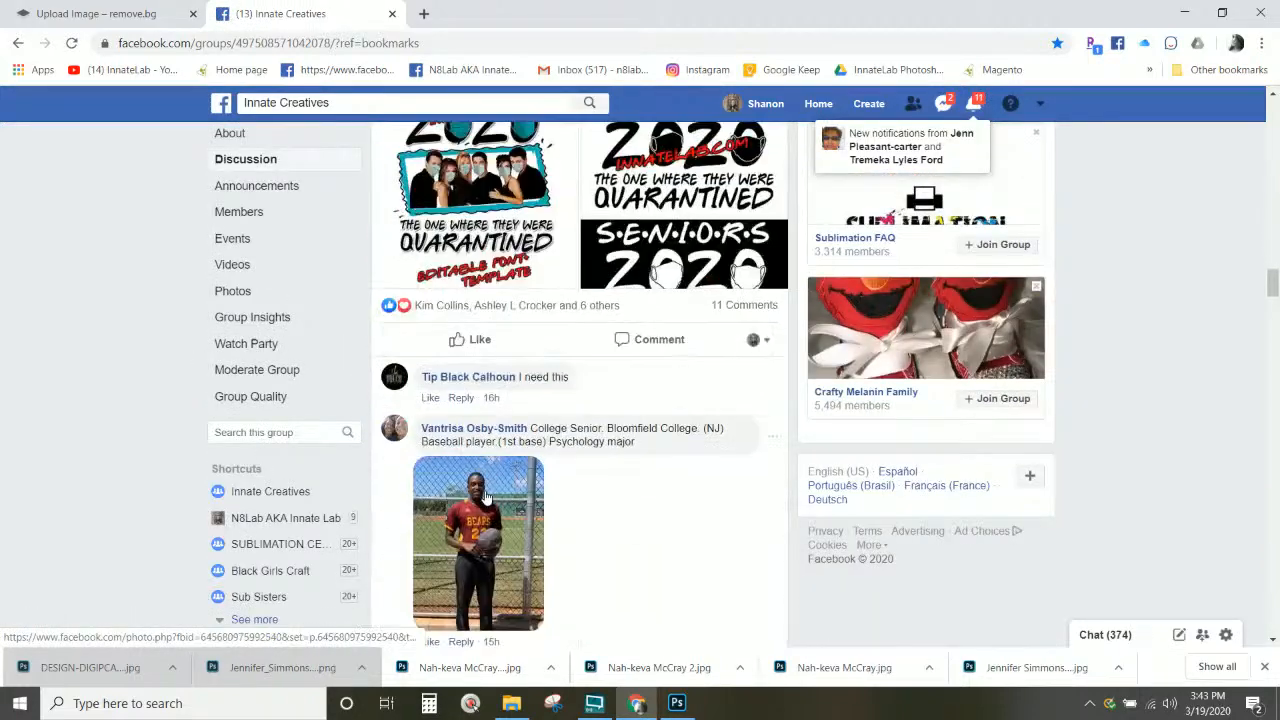
scroll(485, 496, down, 12)
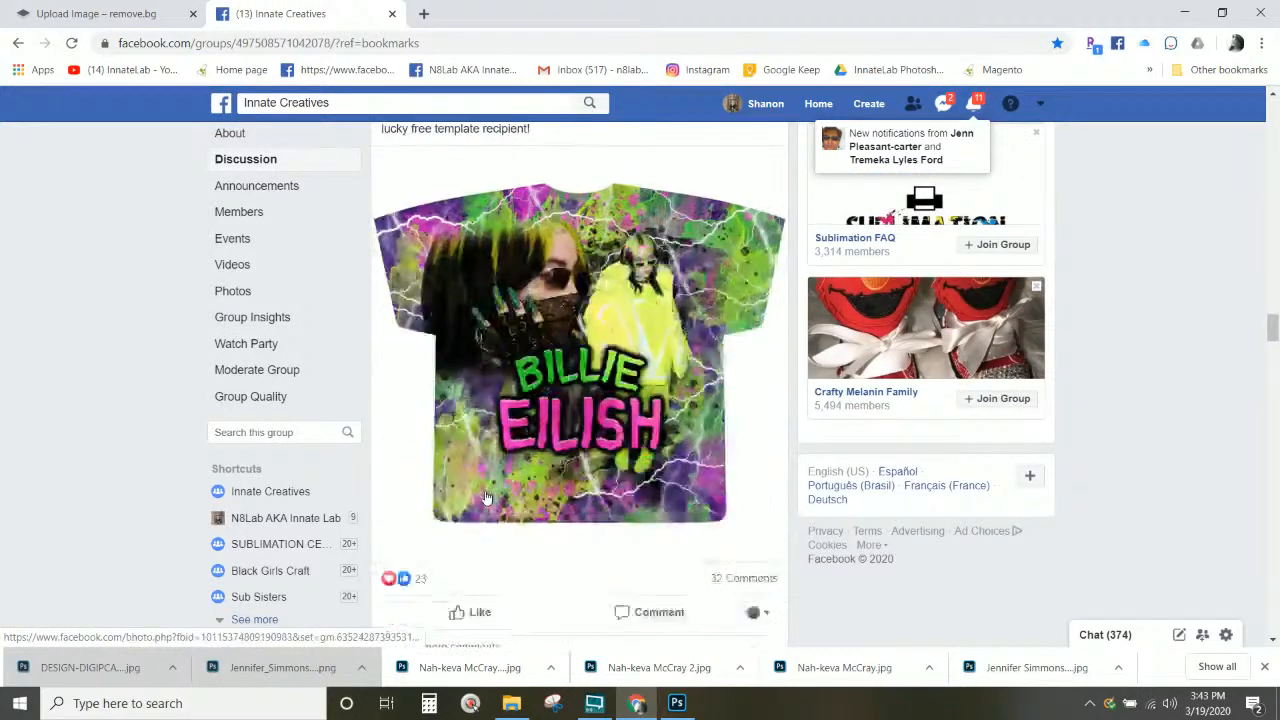
scroll(485, 497, down, 2)
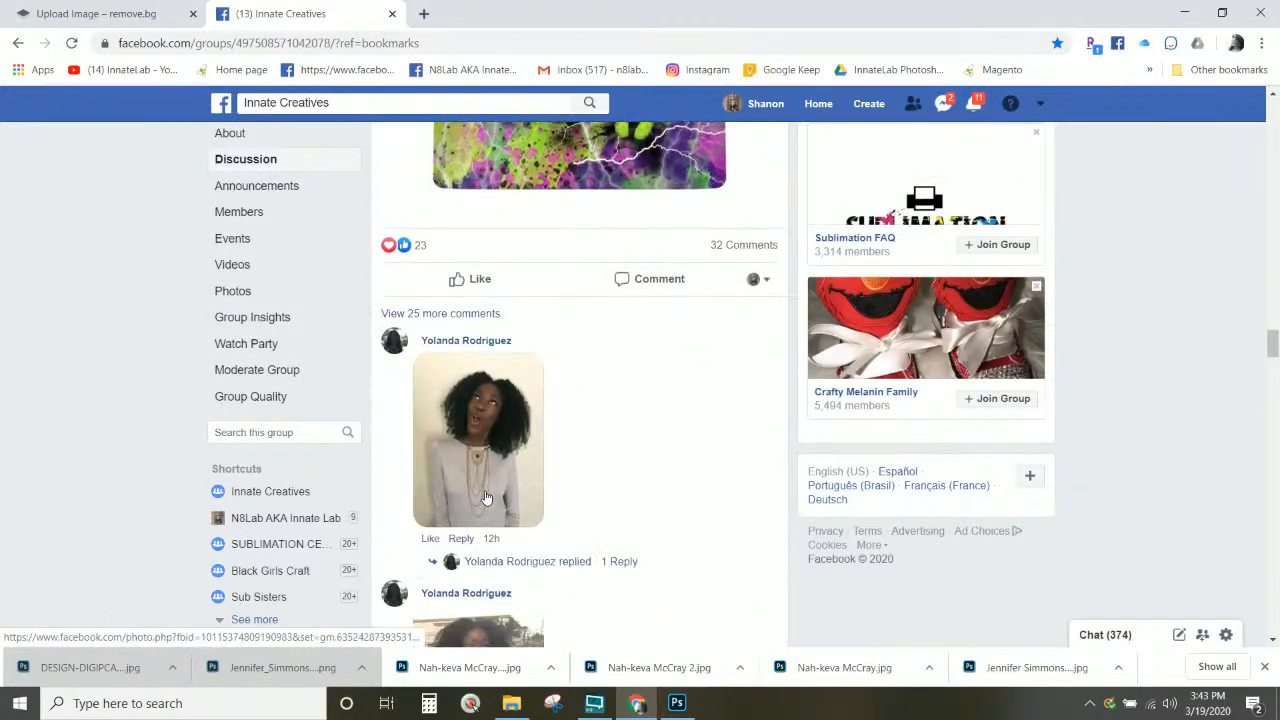
Step: Show the 25 earlier comments on the Billie Eilish post and scroll through the submitted photos
click(431, 316)
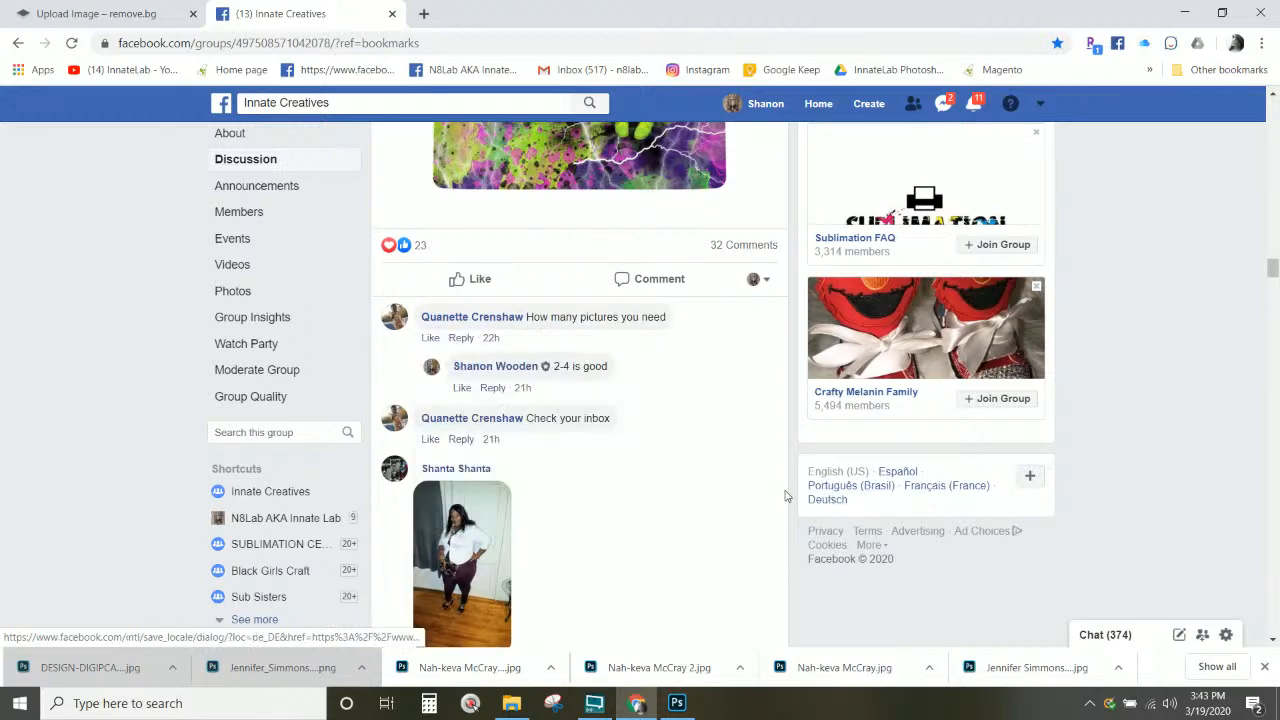
scroll(778, 485, down, 3)
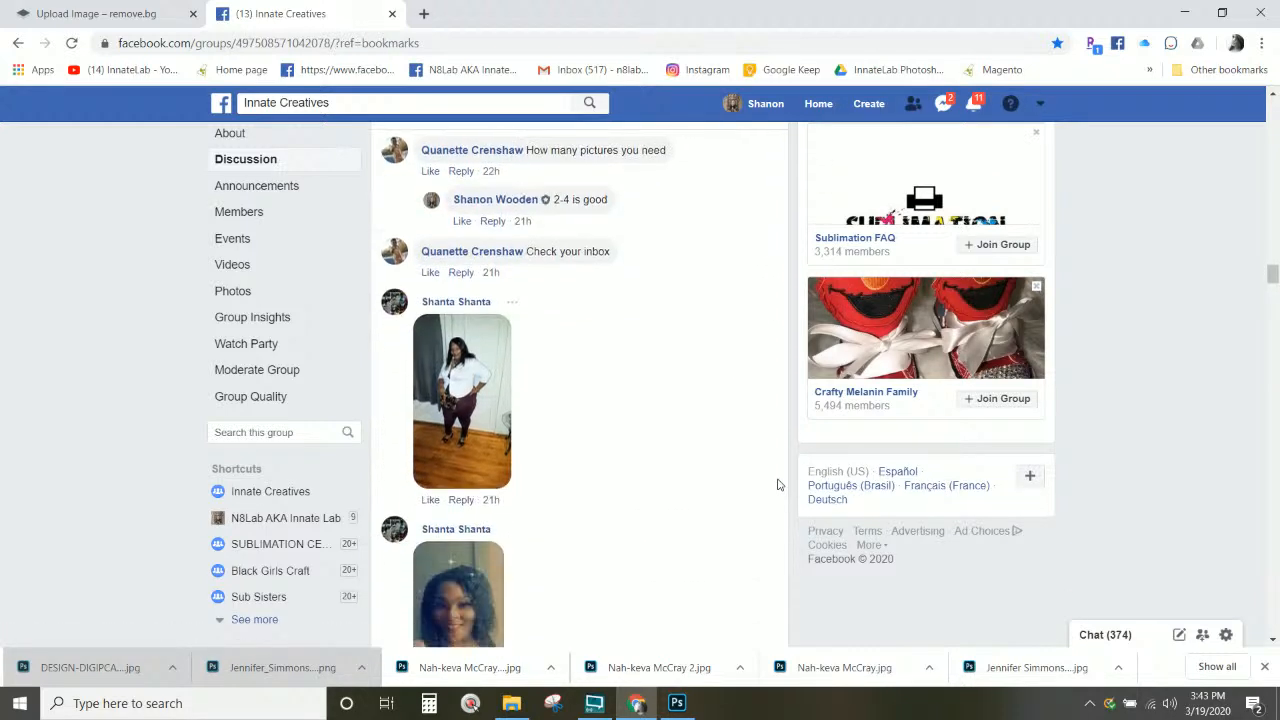
scroll(438, 316, down, 8)
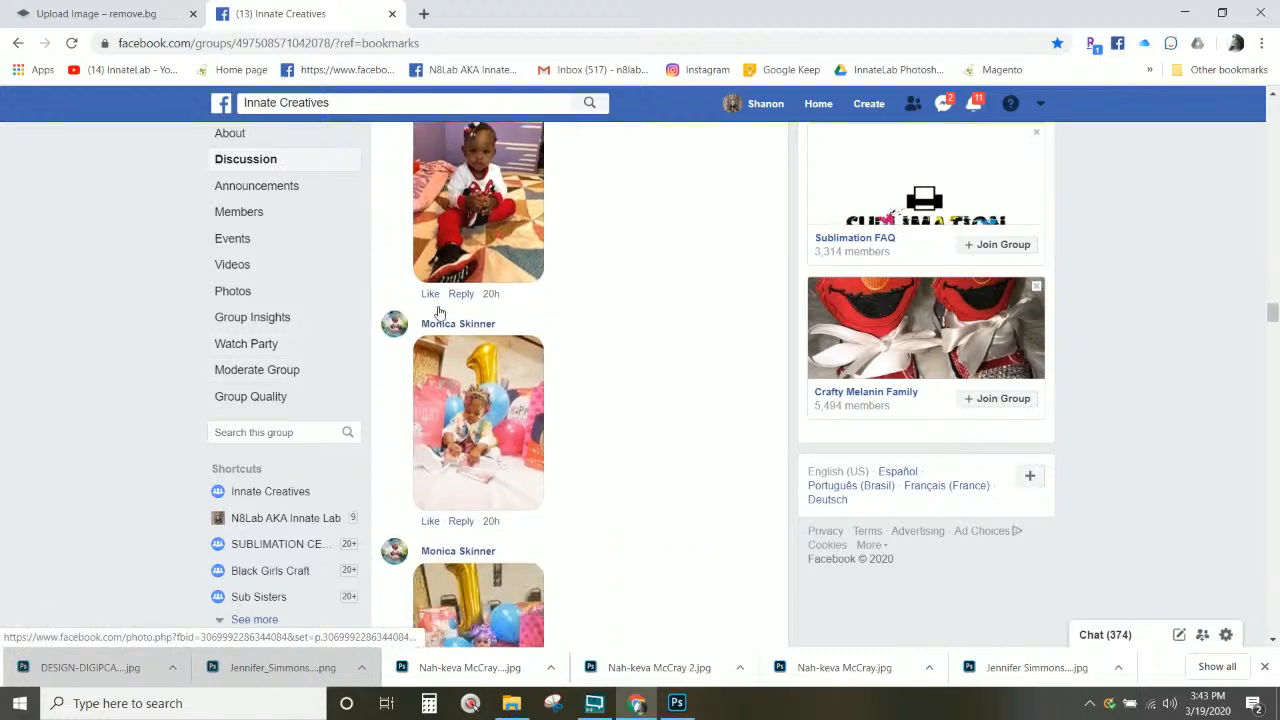
scroll(438, 313, down, 4)
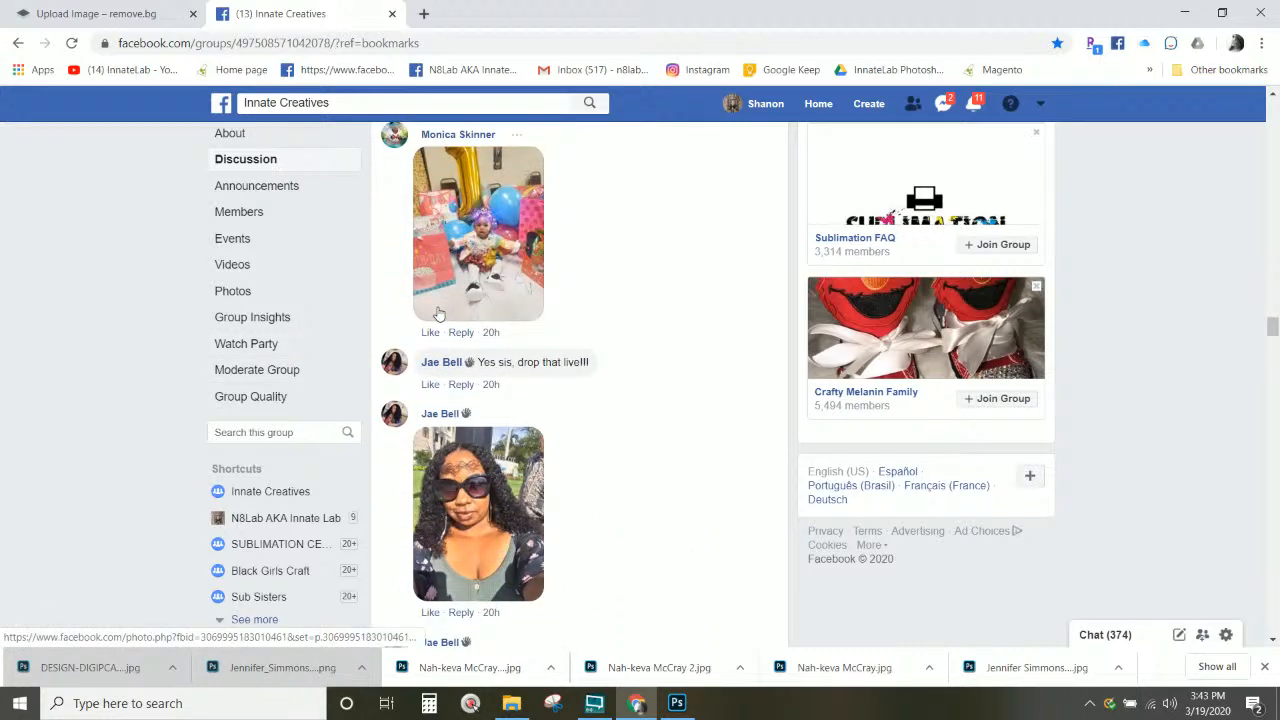
scroll(438, 316, down, 6)
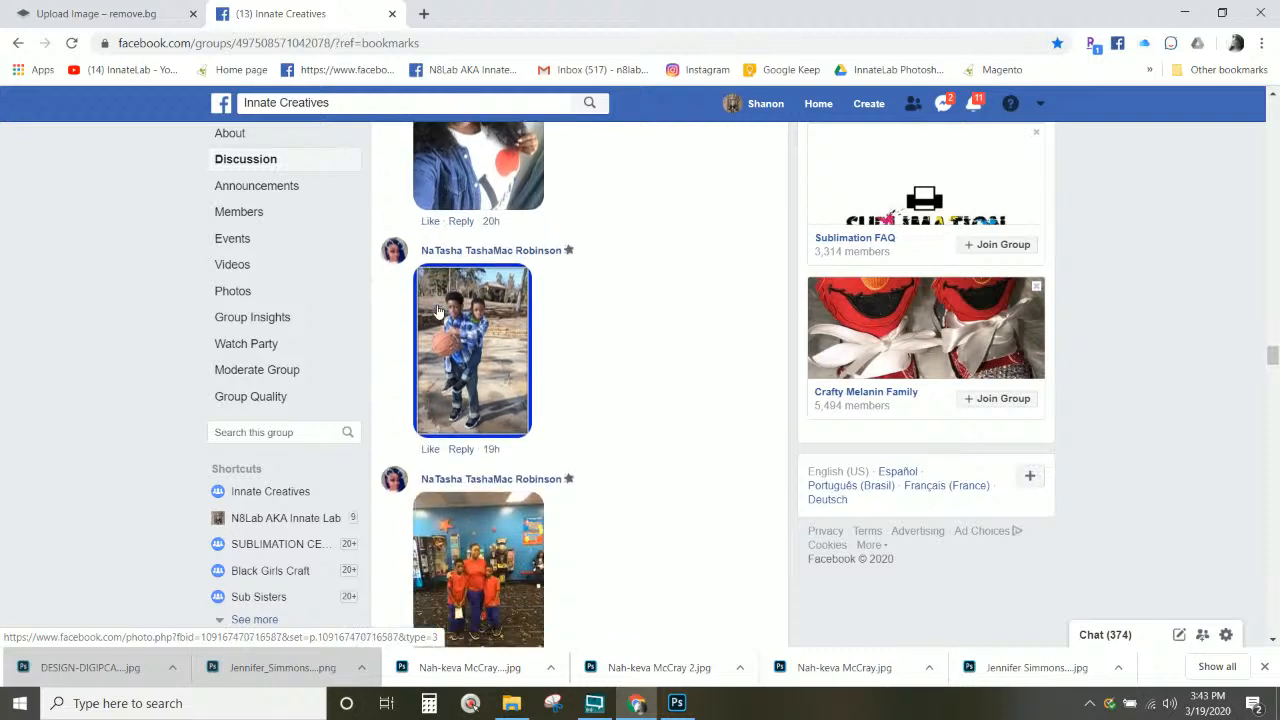
scroll(438, 313, down, 7)
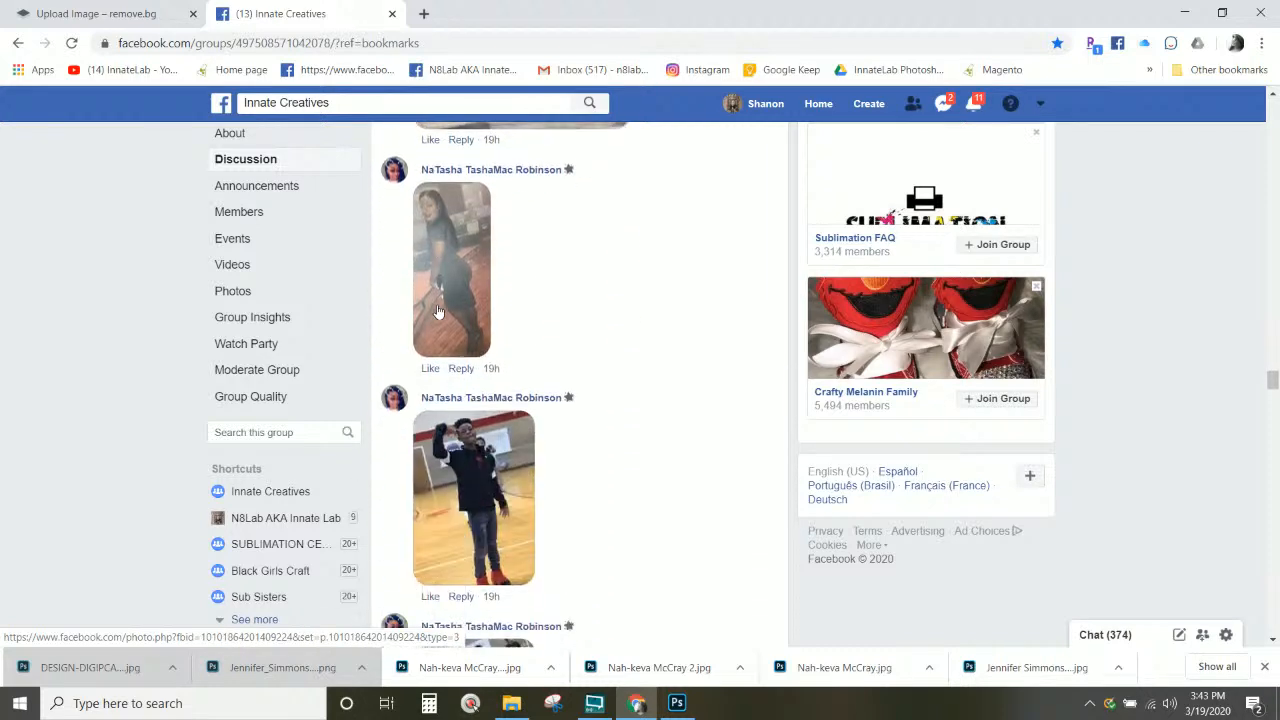
scroll(438, 313, down, 4)
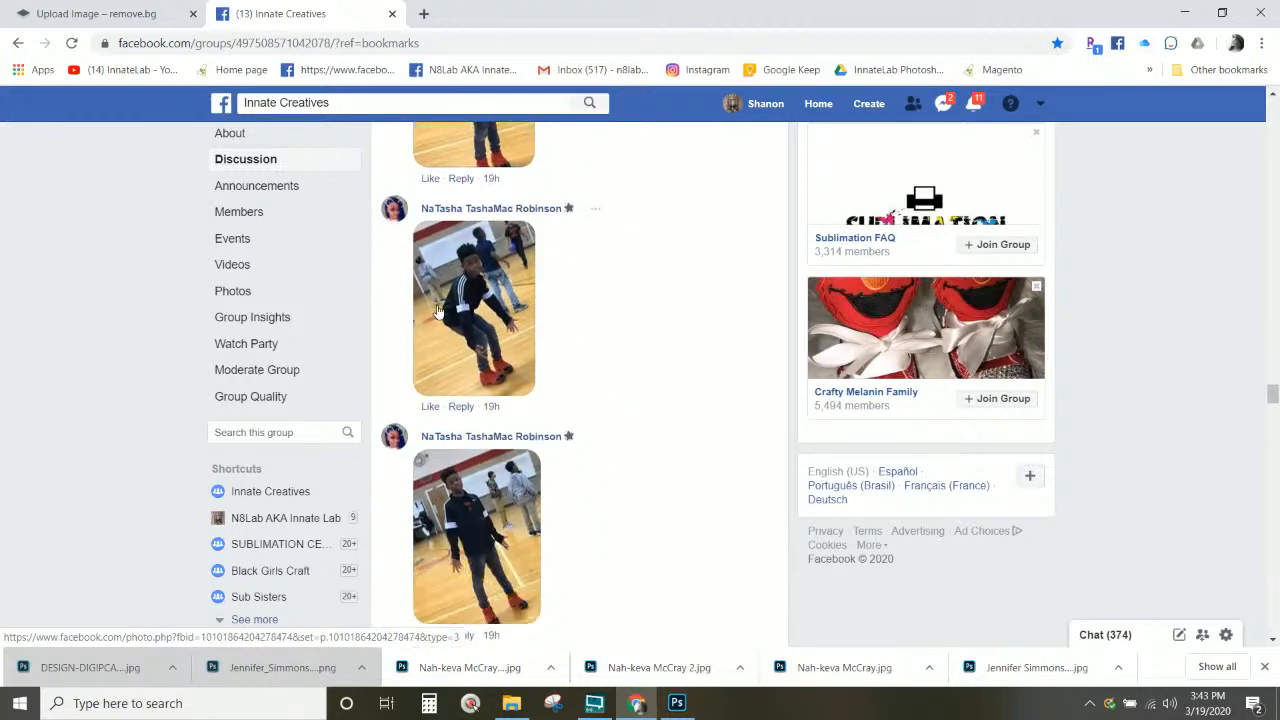
scroll(438, 313, down, 1)
scroll(438, 313, down, 5)
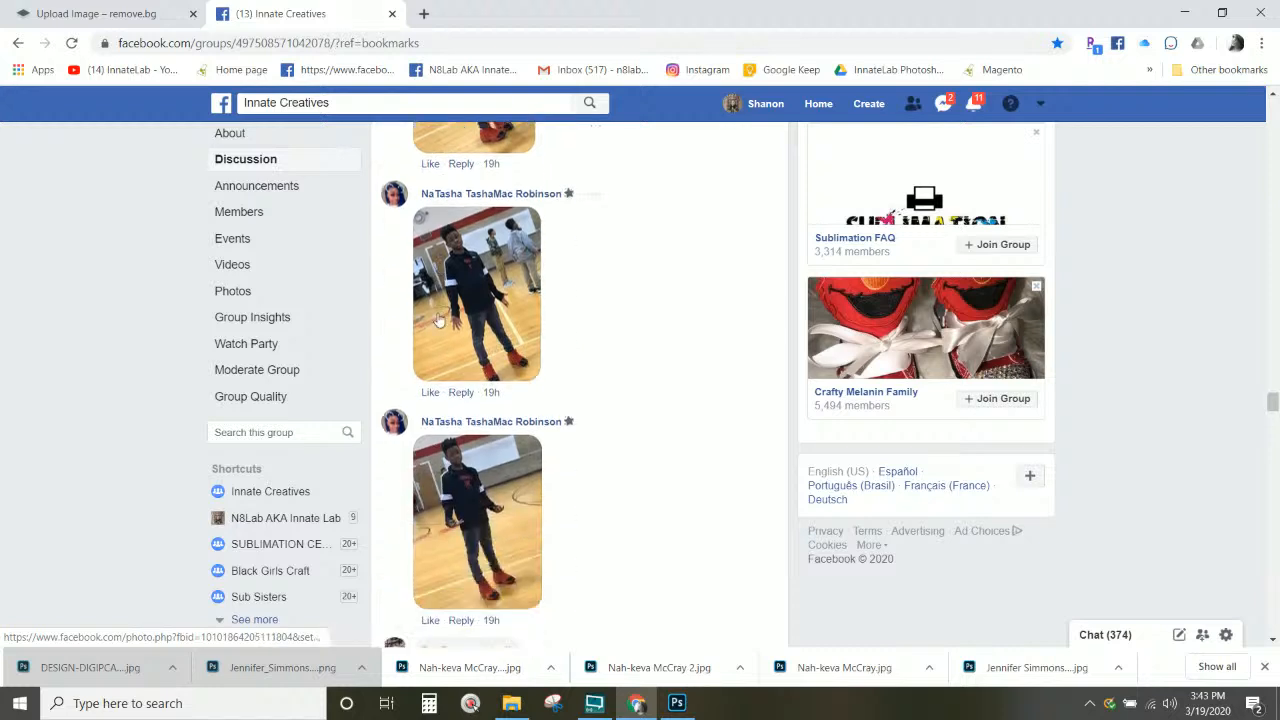
scroll(457, 361, down, 5)
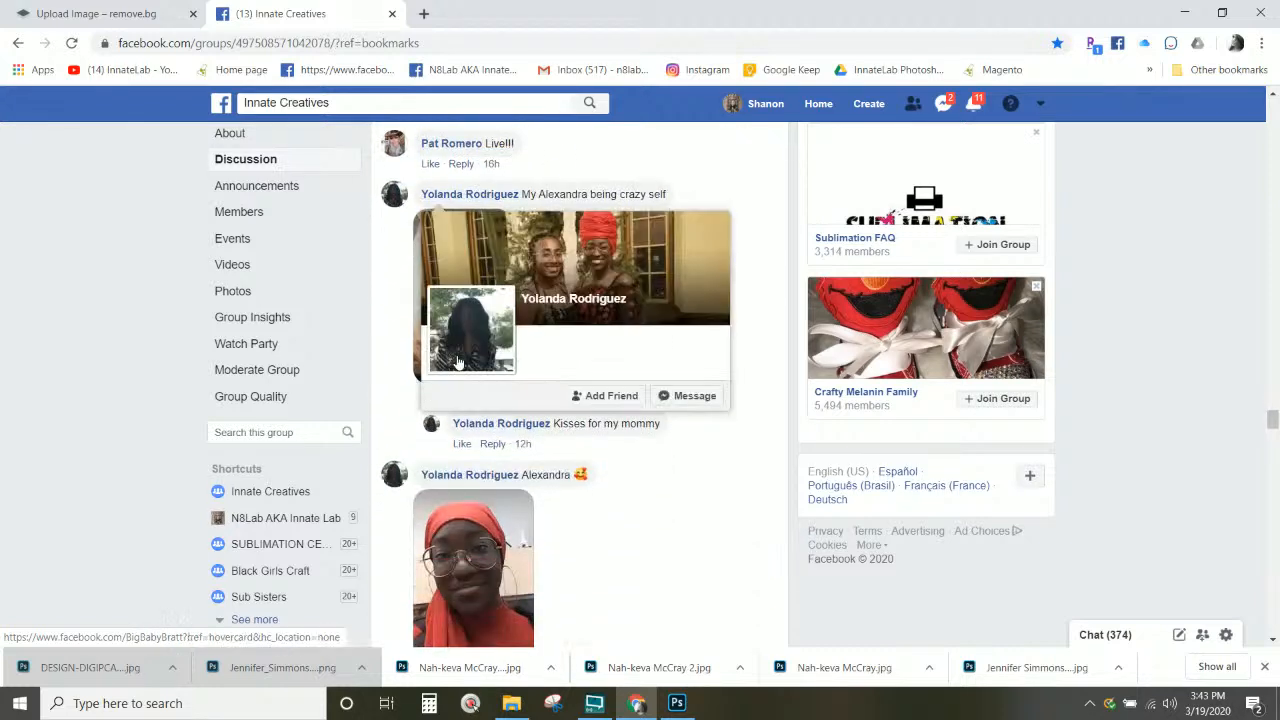
scroll(704, 421, down, 4)
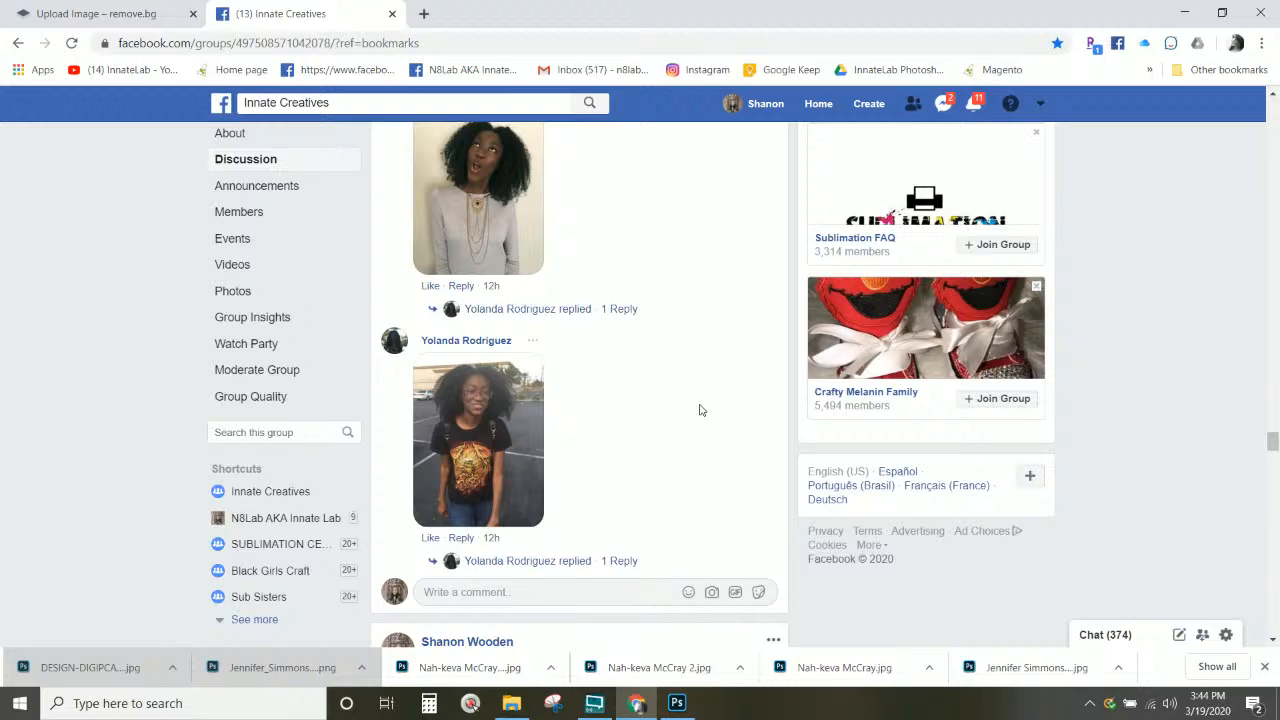
Step: Scroll back up to the admin's Billie Eilish shirt template post
scroll(700, 410, up, 7)
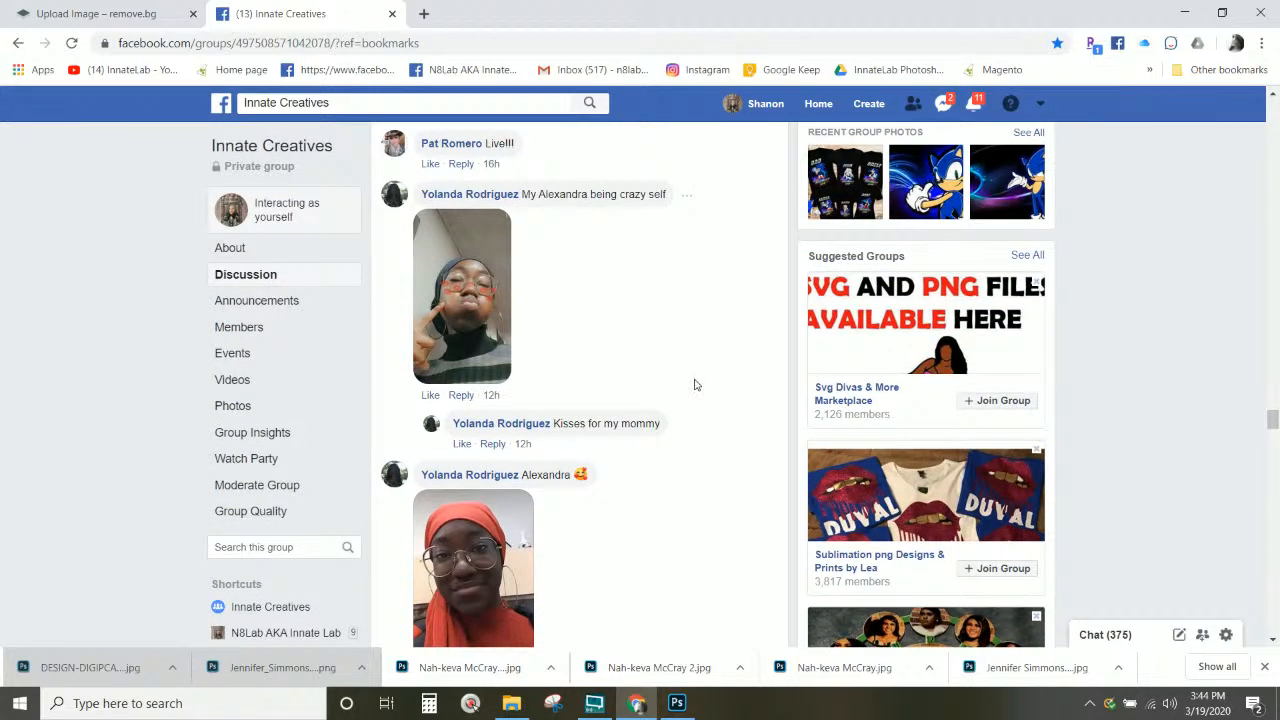
scroll(681, 332, down, 1)
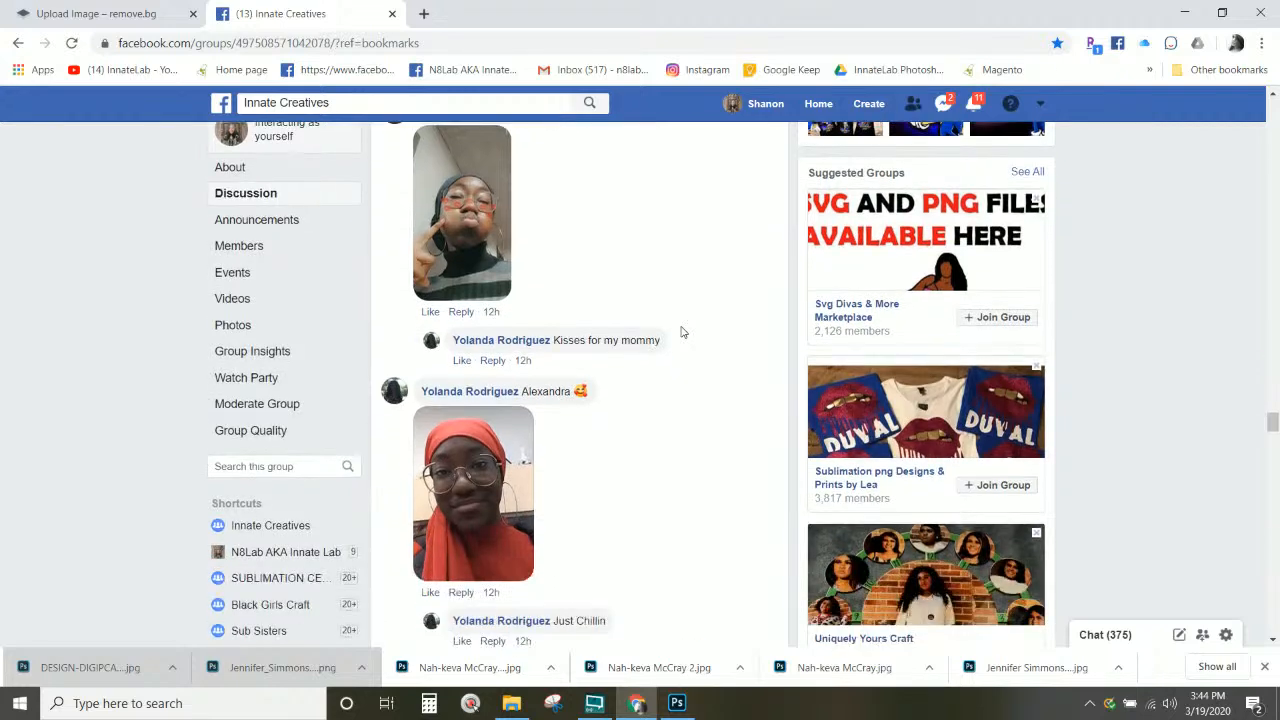
scroll(681, 332, up, 1)
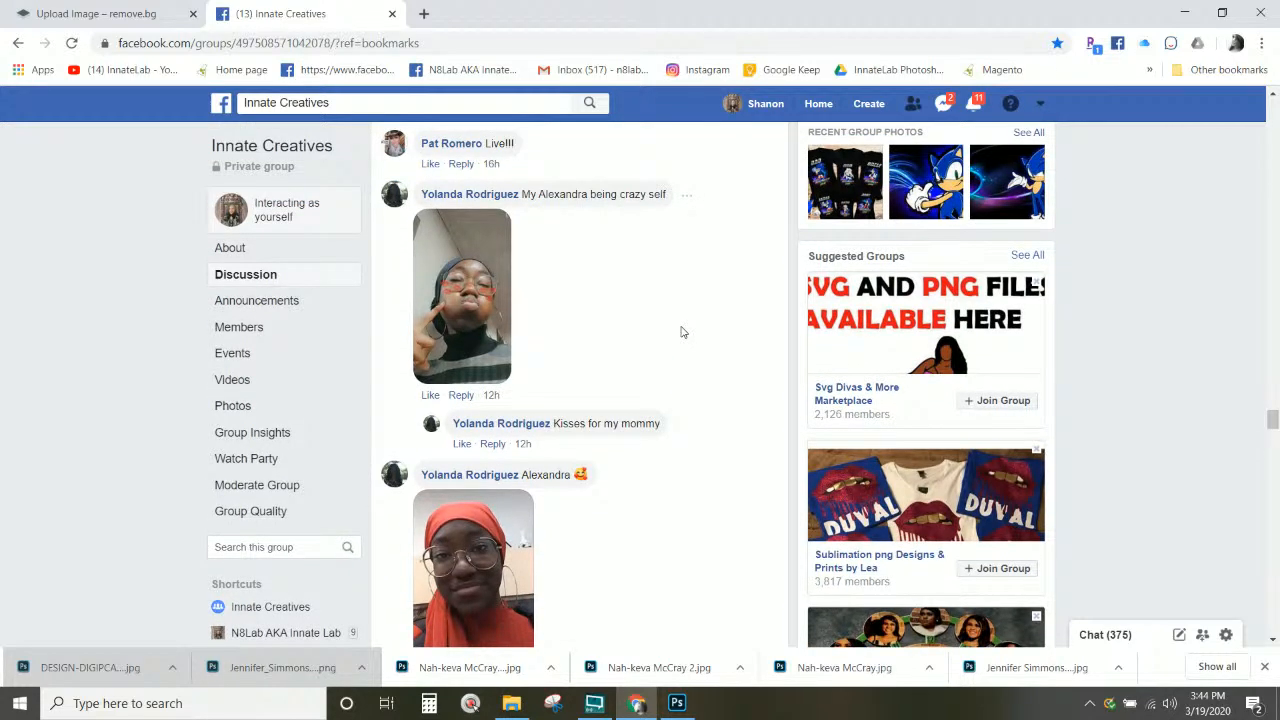
scroll(681, 332, down, 5)
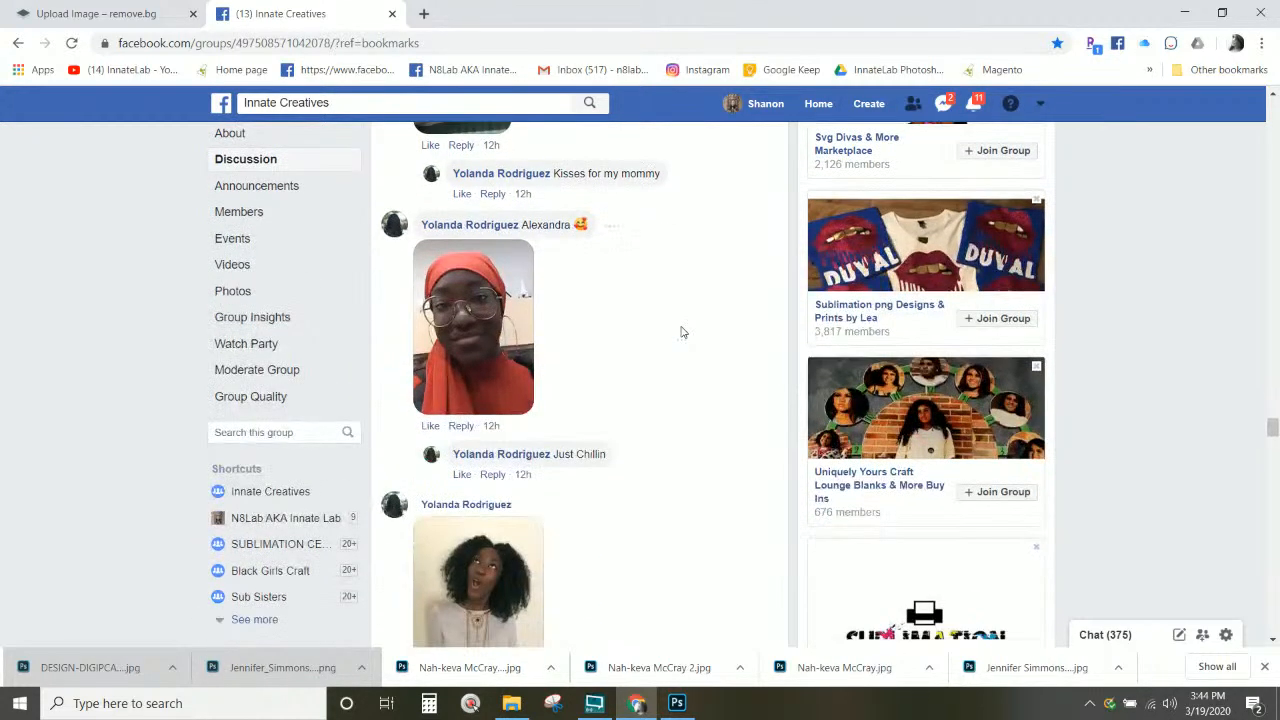
scroll(681, 332, down, 5)
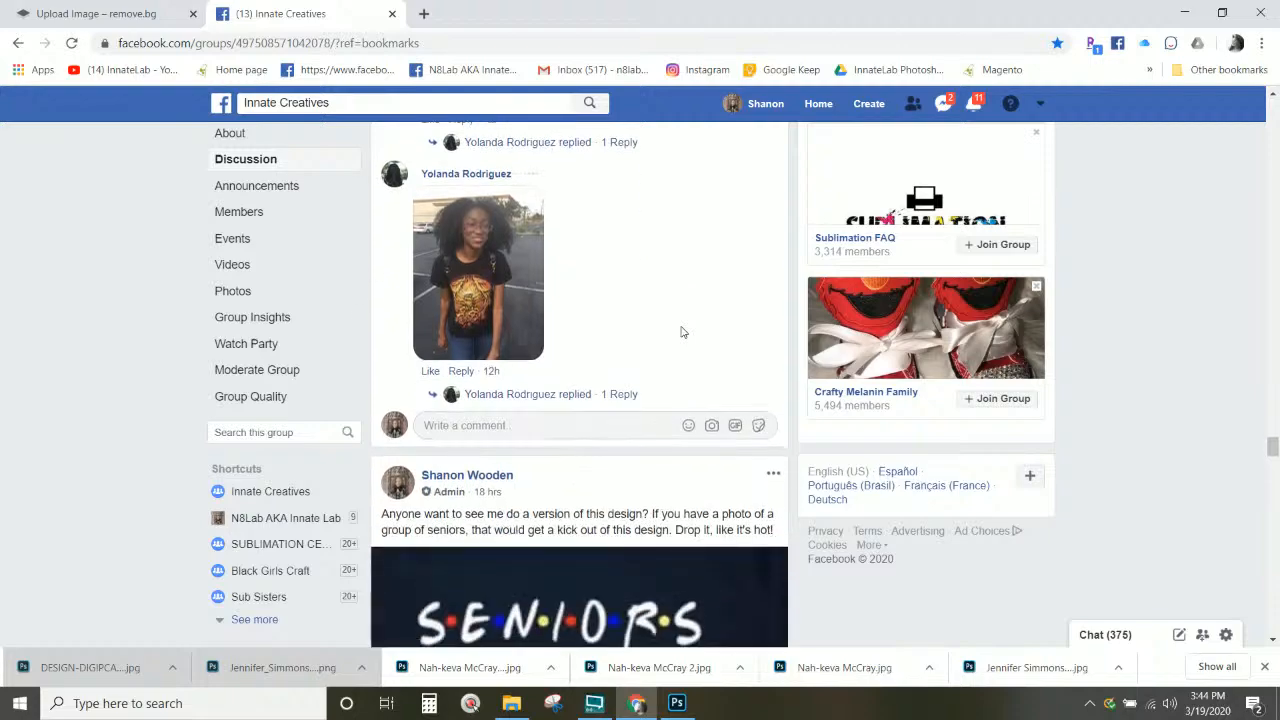
scroll(681, 332, up, 7)
scroll(679, 330, down, 3)
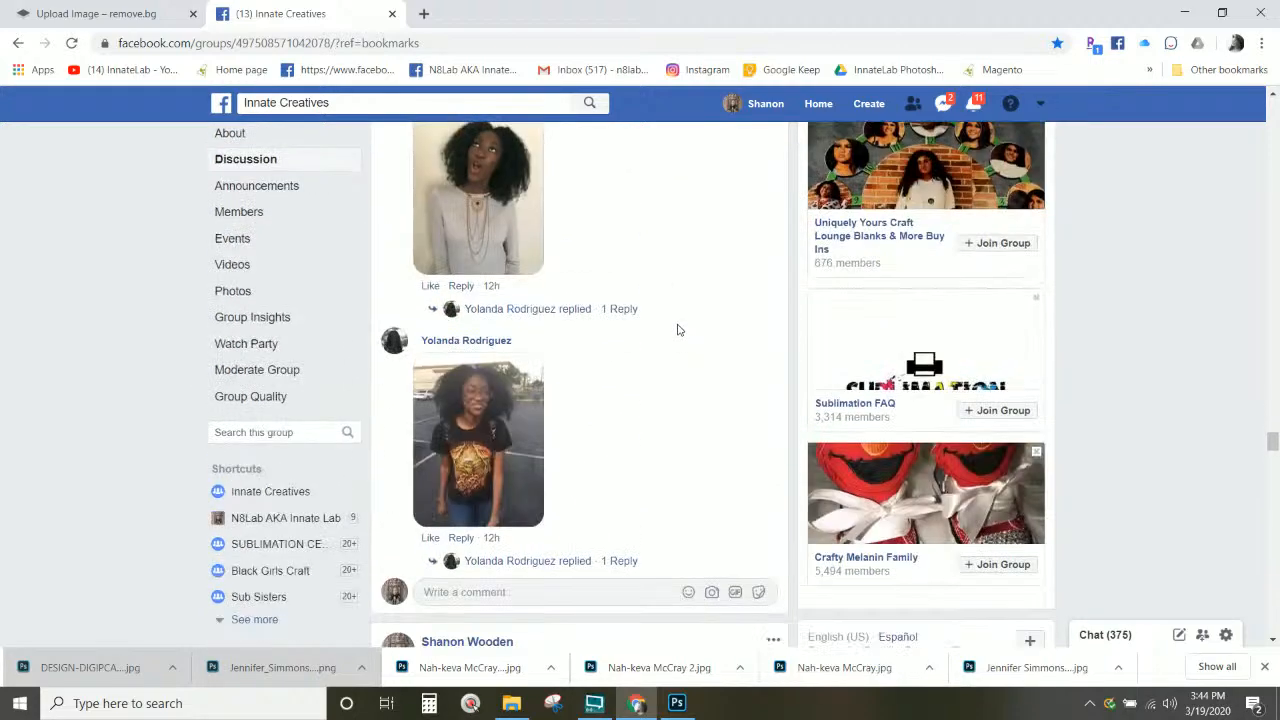
scroll(677, 327, up, 6)
scroll(677, 327, up, 15)
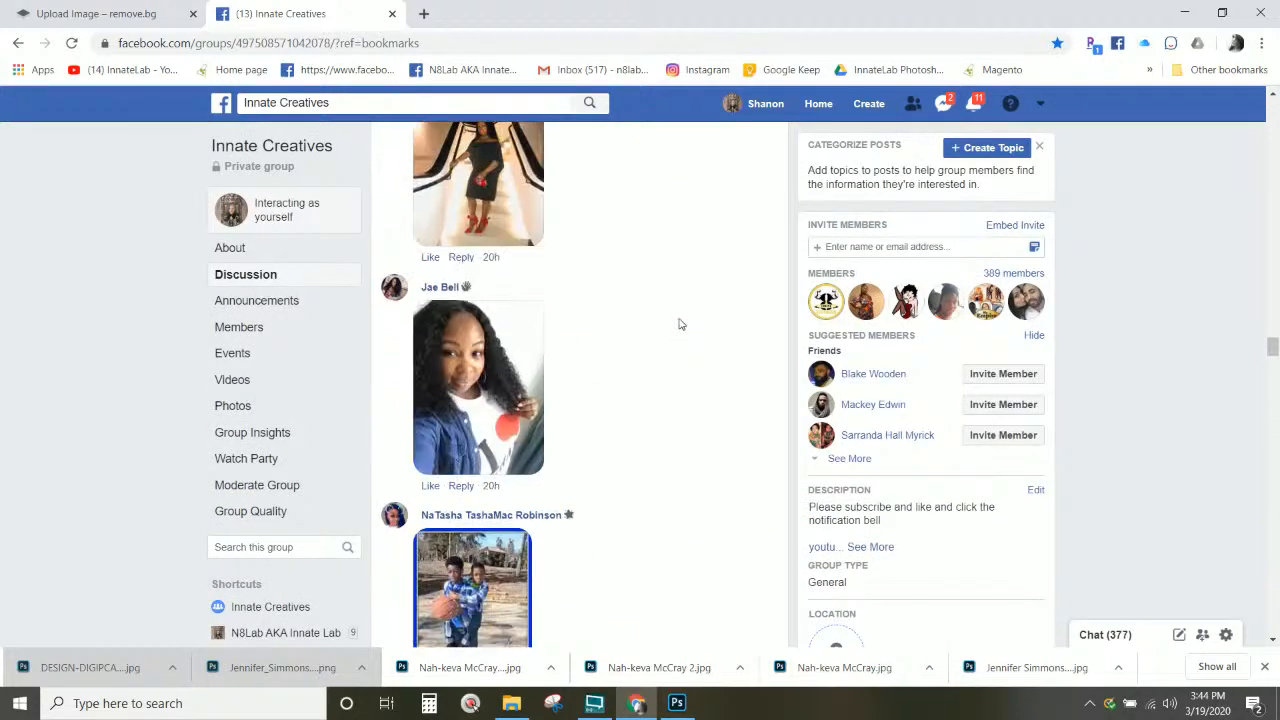
scroll(675, 329, up, 15)
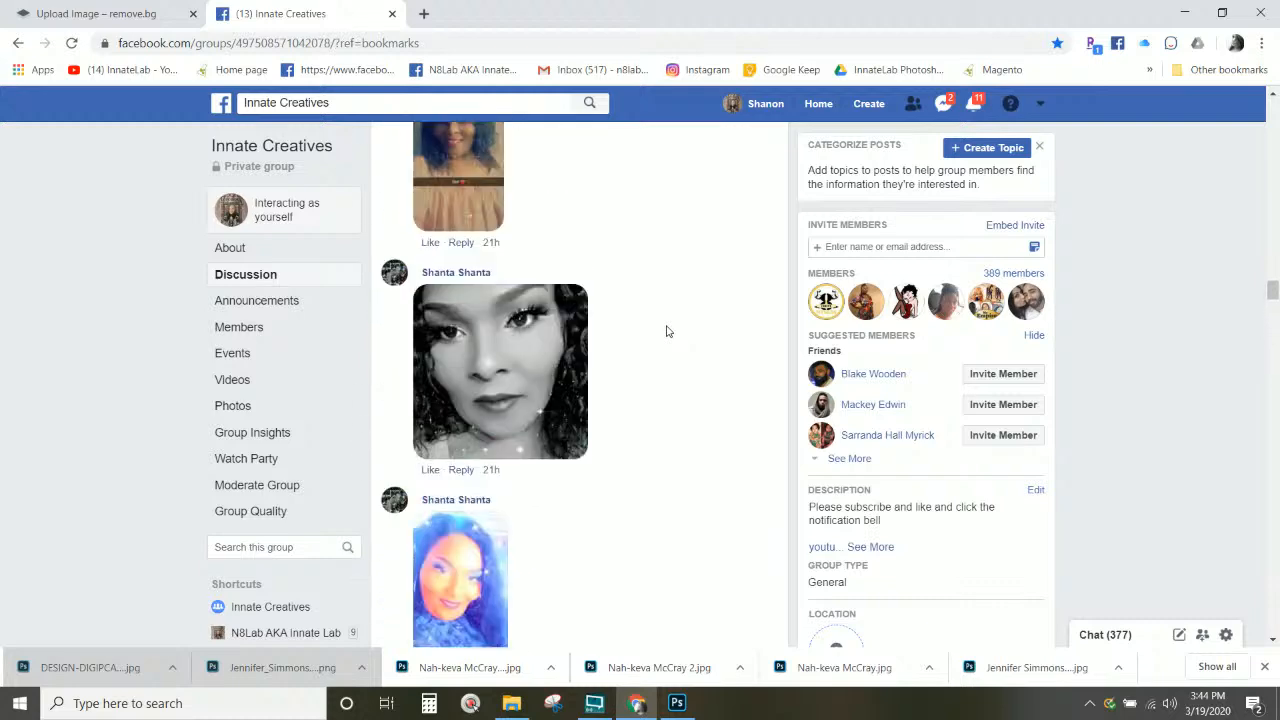
scroll(667, 330, up, 6)
scroll(668, 330, down, 2)
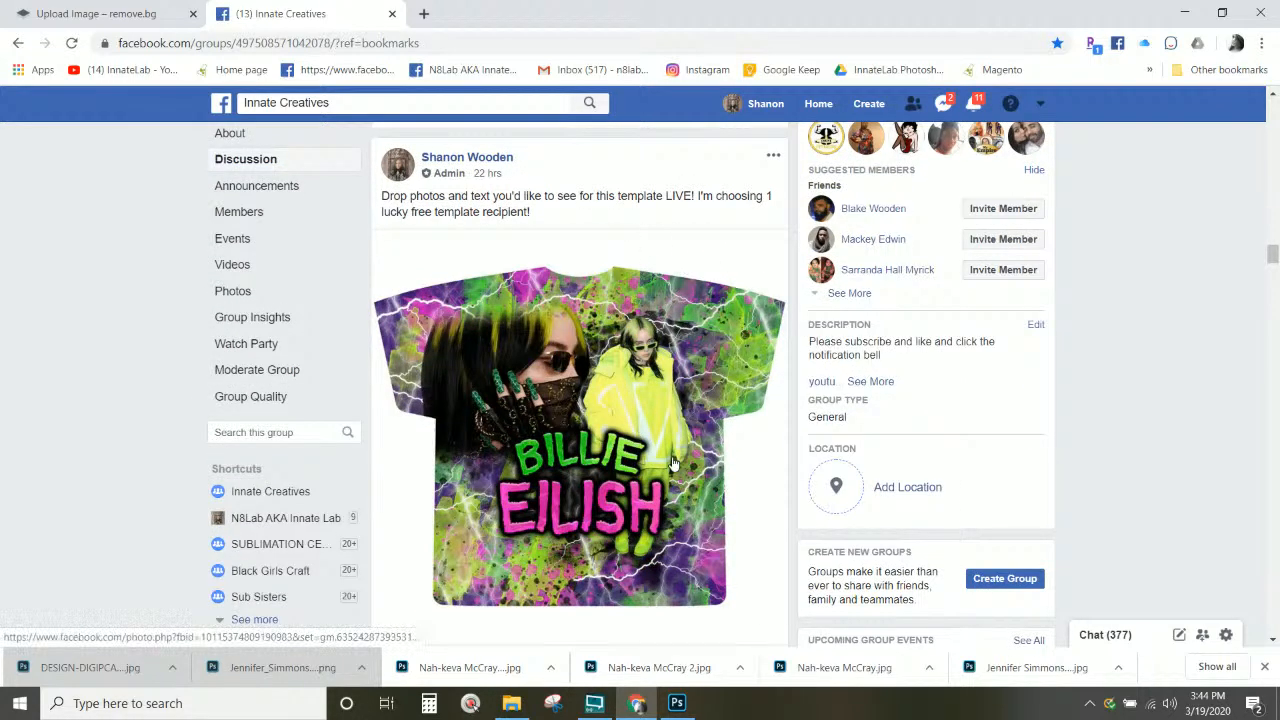
scroll(673, 463, down, 1)
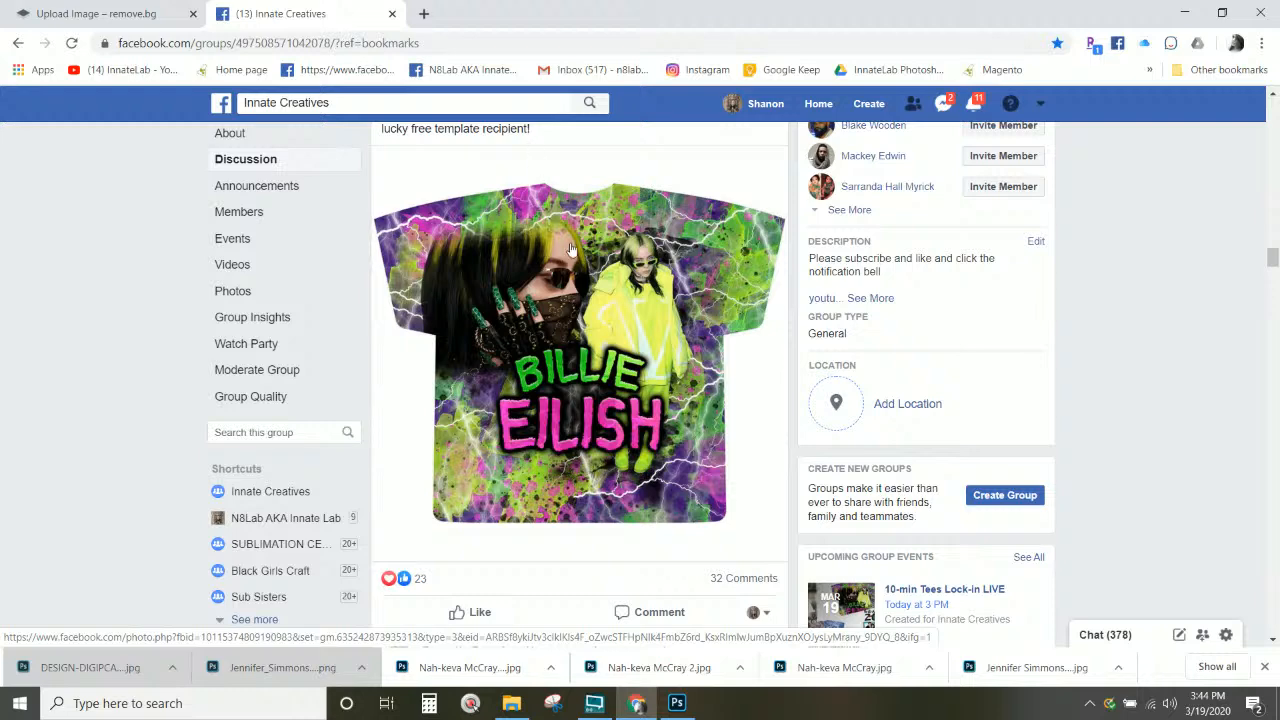
scroll(572, 250, up, 1)
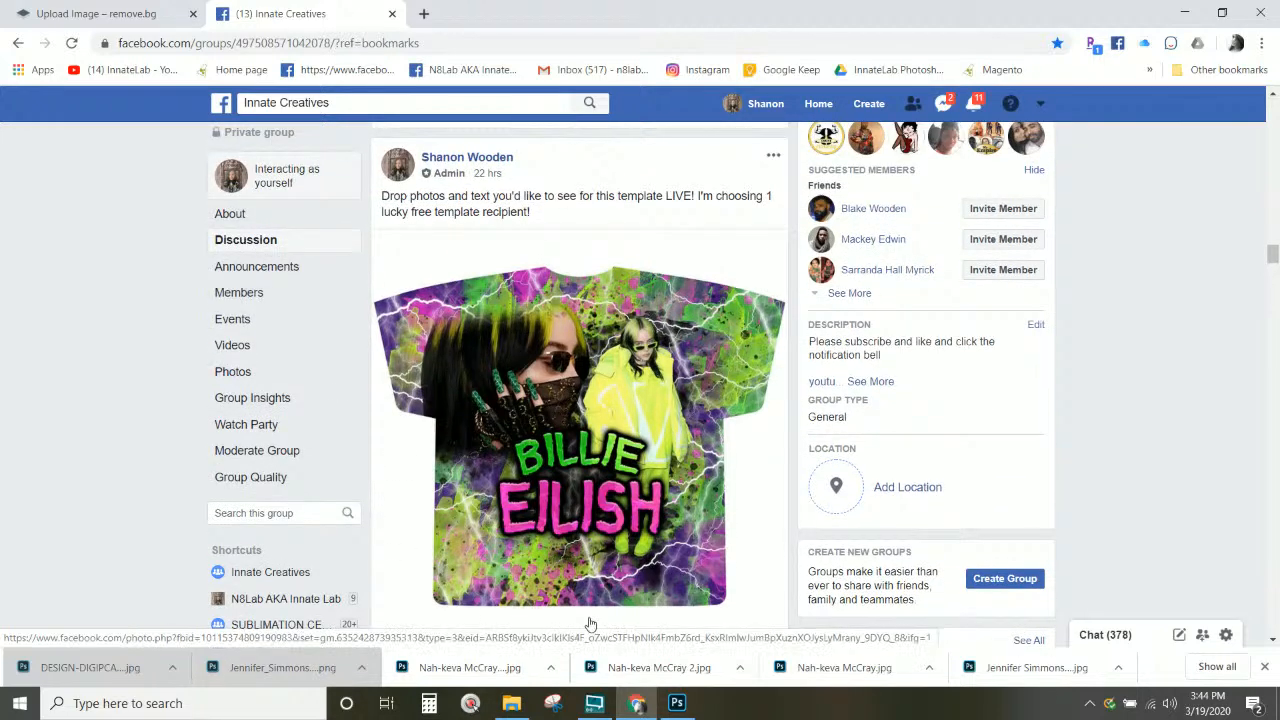